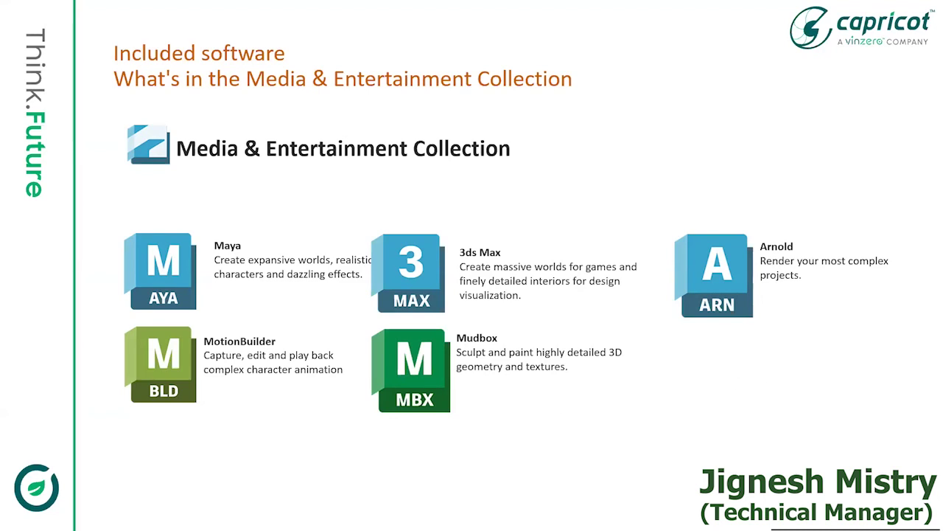
Step: Advance the slide show past Autodesk Account Services to the What's New in Maya 2024 slide
key("Right")
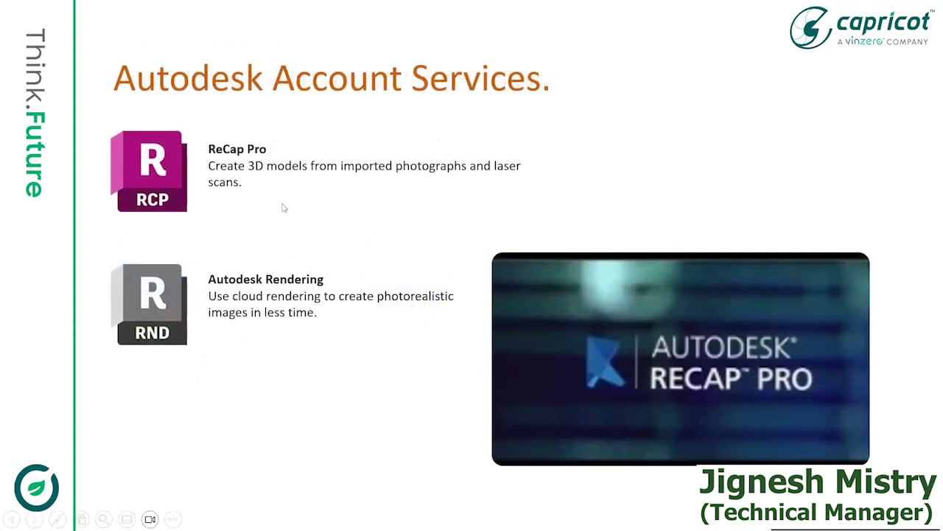
key("Right")
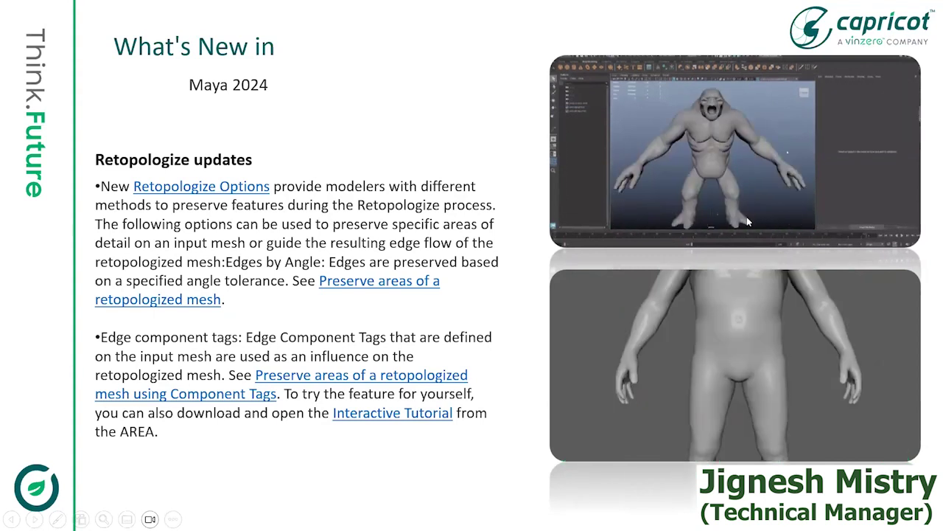
Step: End the slide show to return to Normal view at slide 5 of 22
key("Escape")
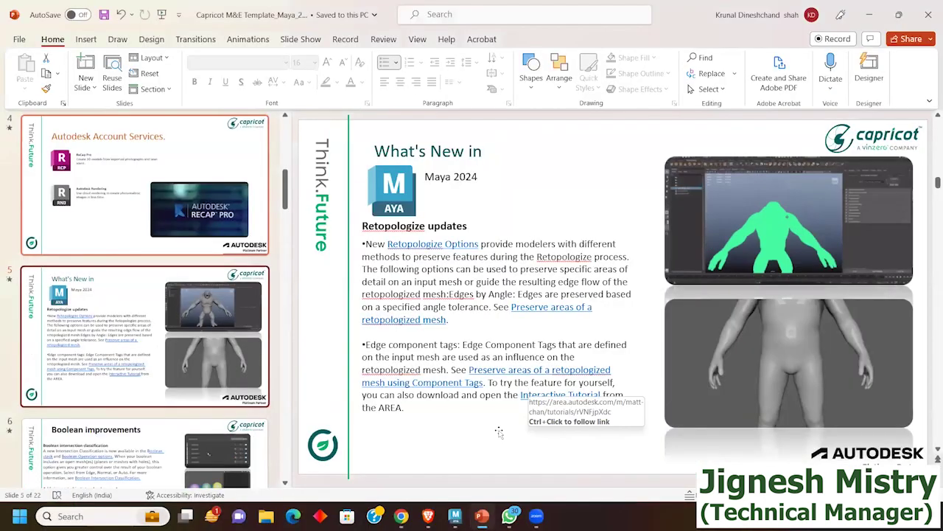
Step: Switch to Maya and load interactive_retopo.ma from Recent Files, discarding the untitled scene
left_click(461, 515)
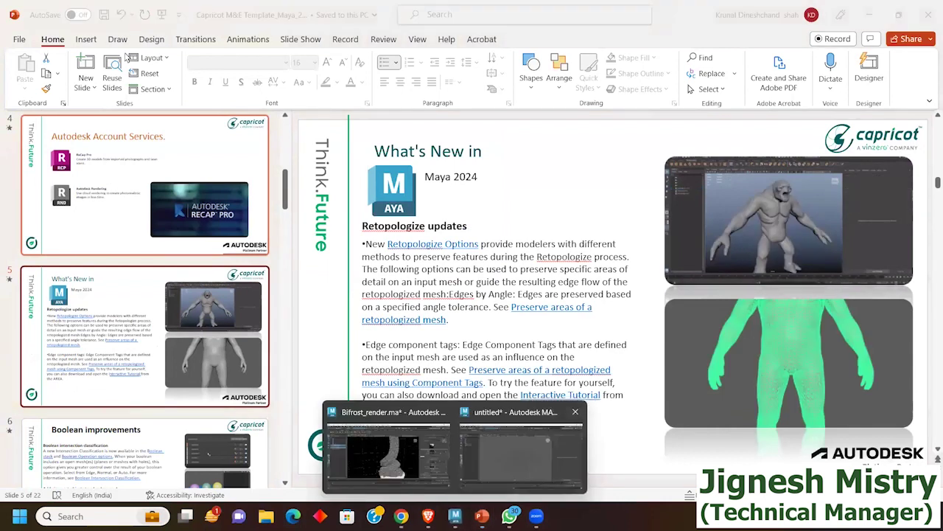
left_click(516, 445)
left_click(22, 21)
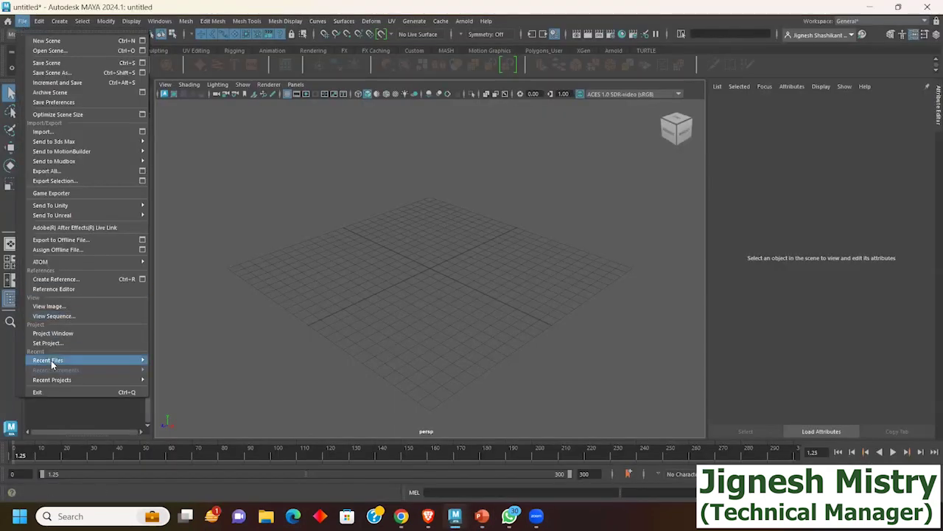
left_click(275, 358)
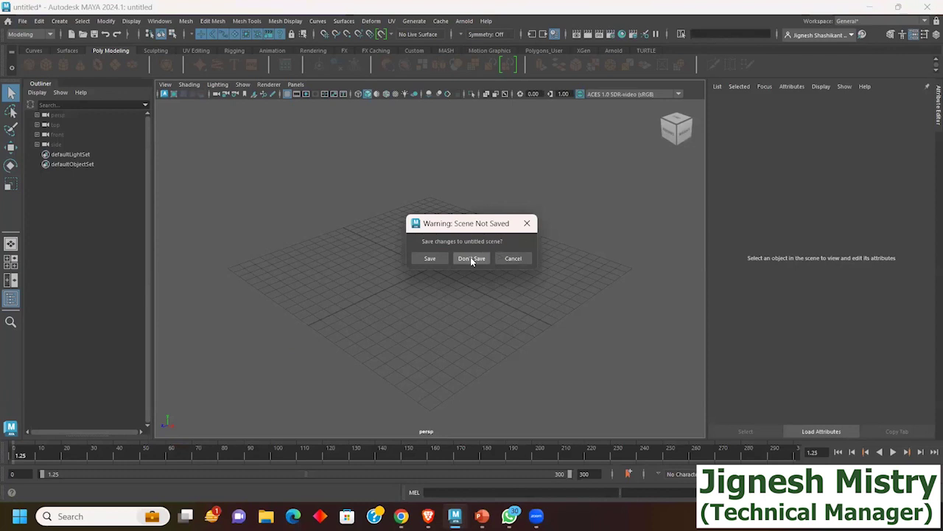
left_click(471, 258)
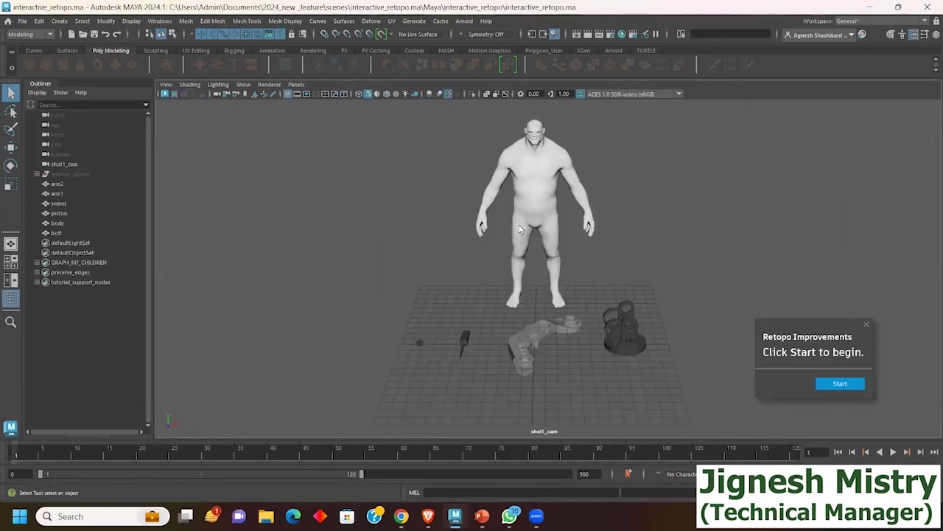
left_click(519, 228)
Step: Zoom and orbit in on the ogre's upper body, neck and shoulder
scroll(519, 228, "up", 3)
scroll(564, 240, "up", 2)
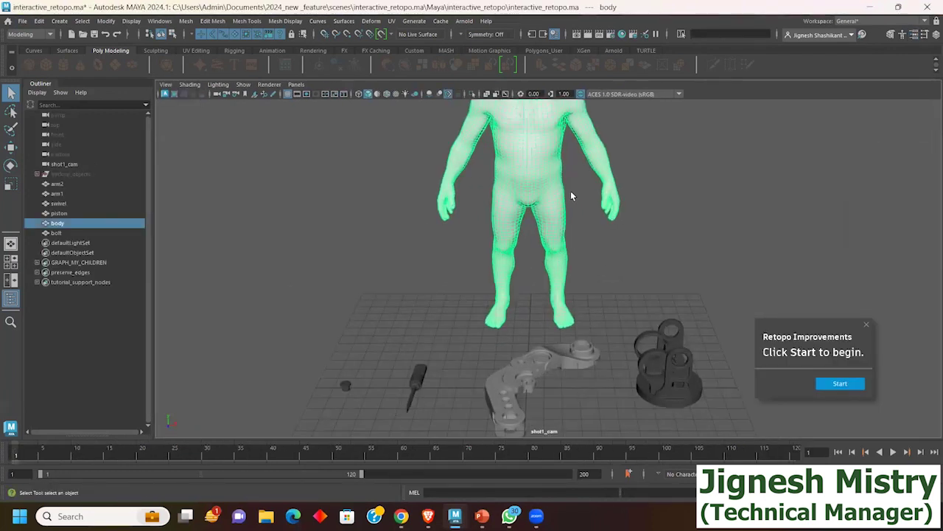
scroll(518, 263, "up", 2)
scroll(570, 297, "up", 2)
left_click_drag(571, 297, 609, 219, "alt")
scroll(563, 283, "up", 3)
mouse_move(563, 283)
left_mouse_down("alt")
mouse_move(438, 288)
mouse_move(621, 246)
left_mouse_up("alt")
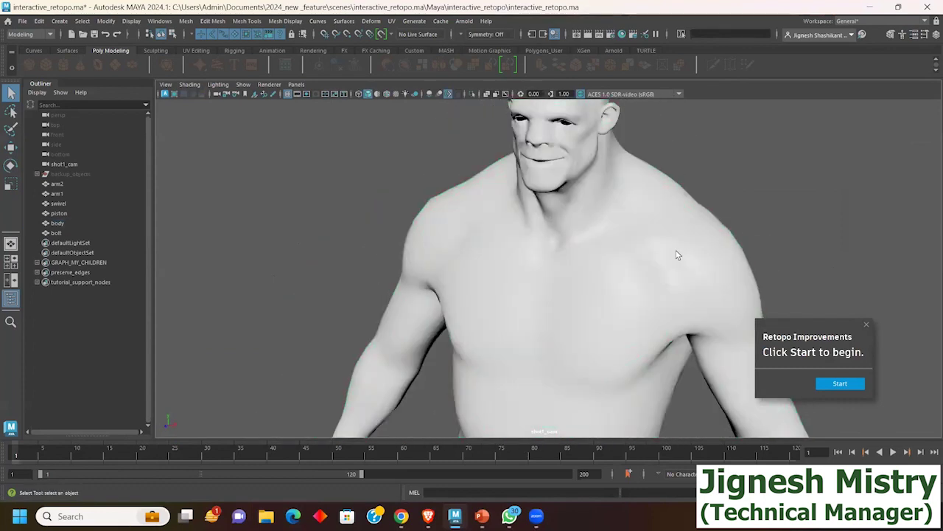
left_click_drag(678, 255, 531, 278, "alt")
Step: Select the ogre body mesh, view it from the side, and bring up the Mesh menu
left_click(532, 277)
scroll(474, 273, "up", 3)
scroll(437, 276, "up", 2)
left_click_drag(437, 276, 617, 213, "alt")
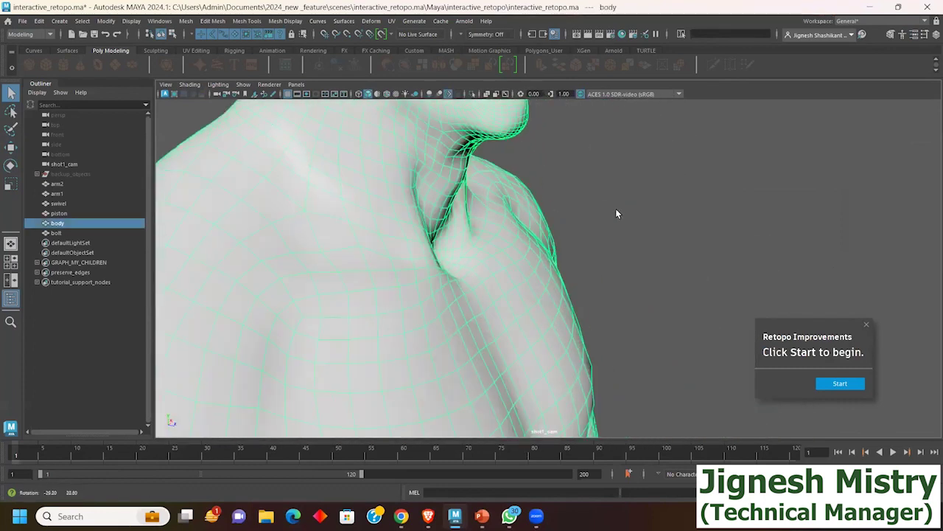
scroll(516, 278, "down", 5)
mouse_move(516, 278)
left_mouse_down("alt")
mouse_move(565, 330)
mouse_move(535, 320)
left_mouse_up("alt")
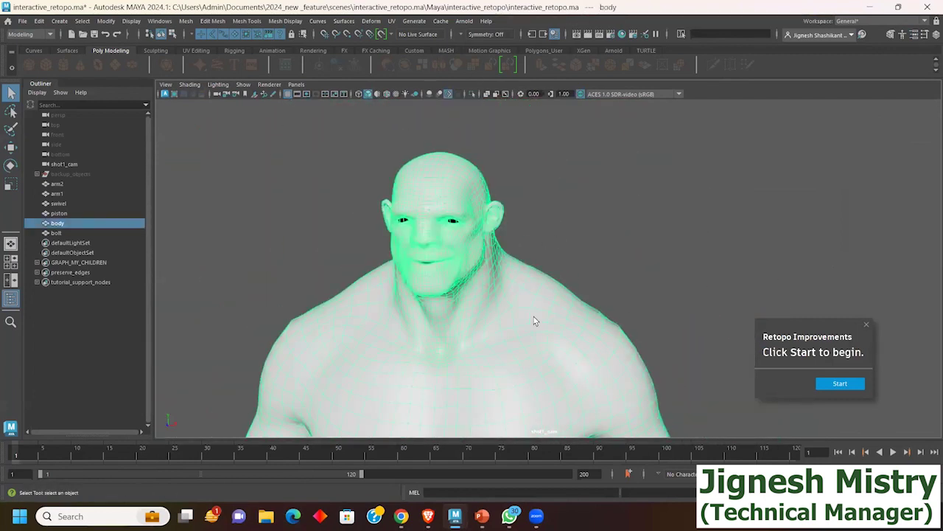
left_click(186, 21)
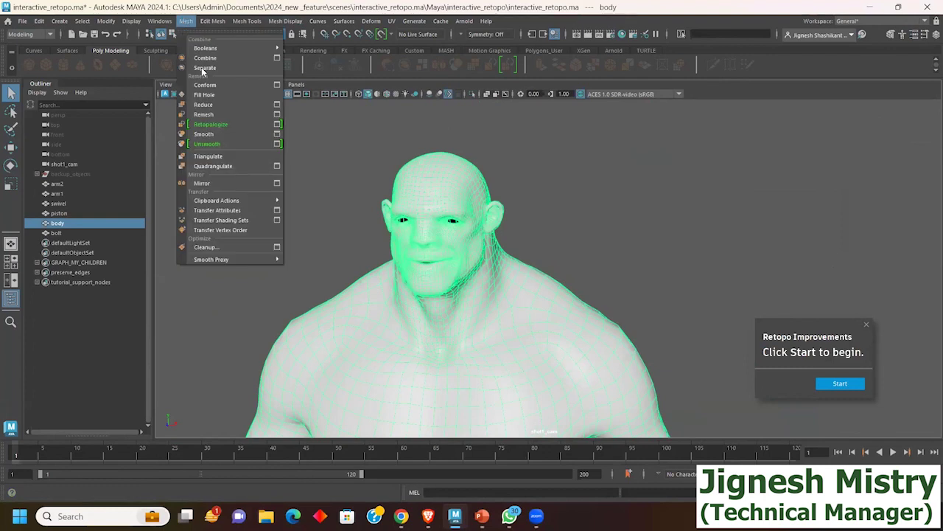
Step: Open the Retopologize Options and enable Preprocess mesh in the Settings section
left_click(276, 124)
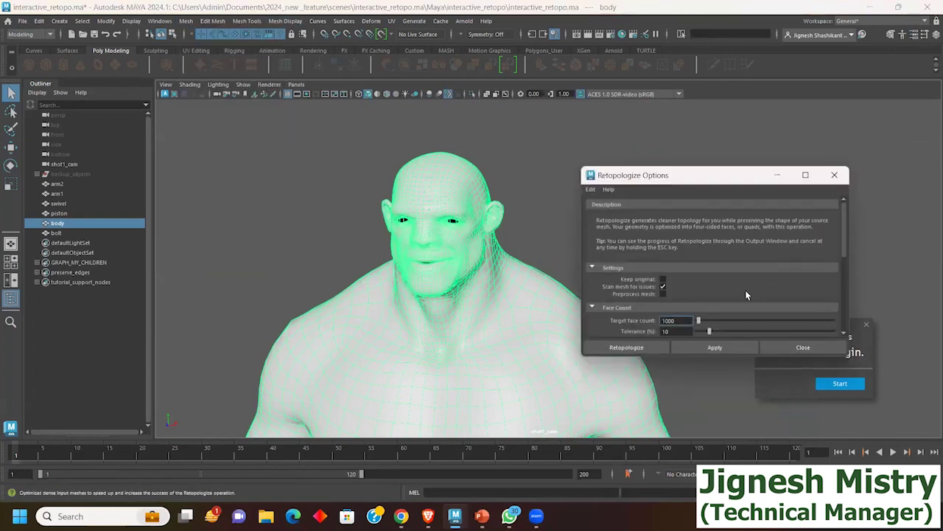
scroll(746, 294, "down", 2)
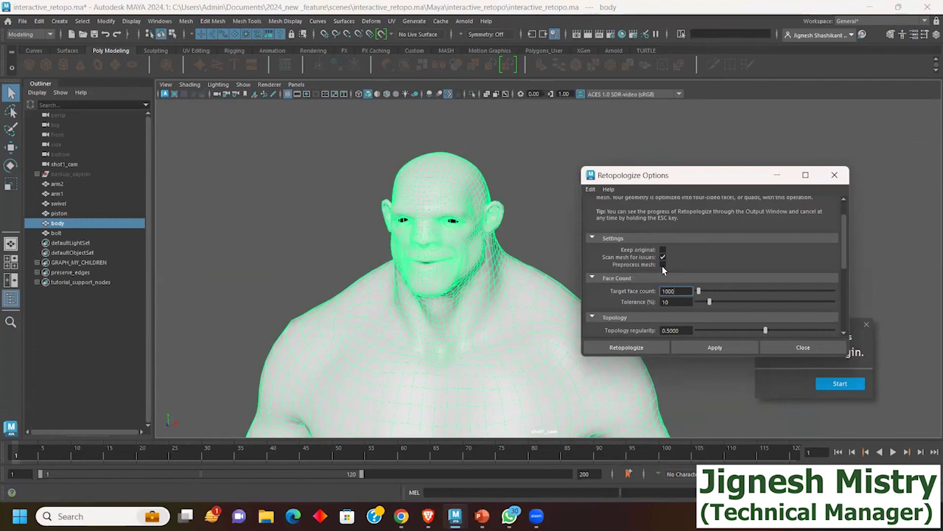
mouse_move(662, 265)
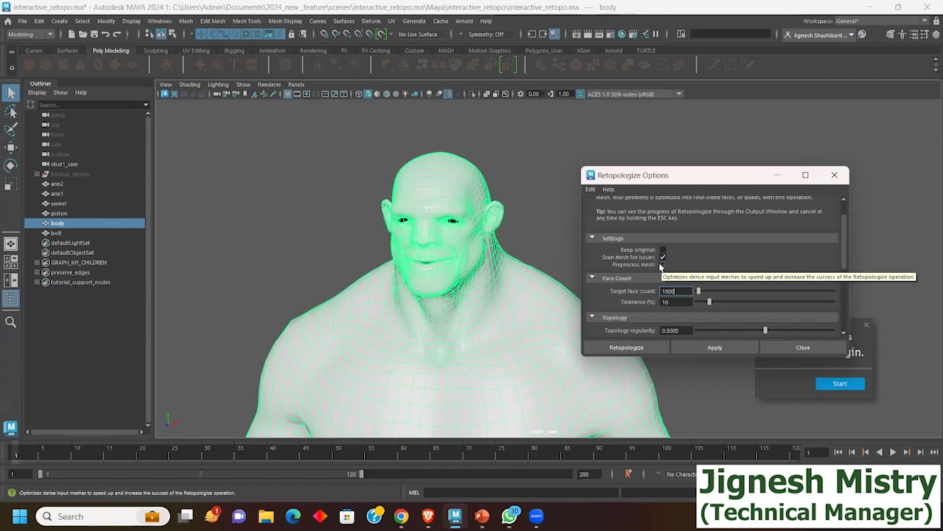
left_click(661, 265)
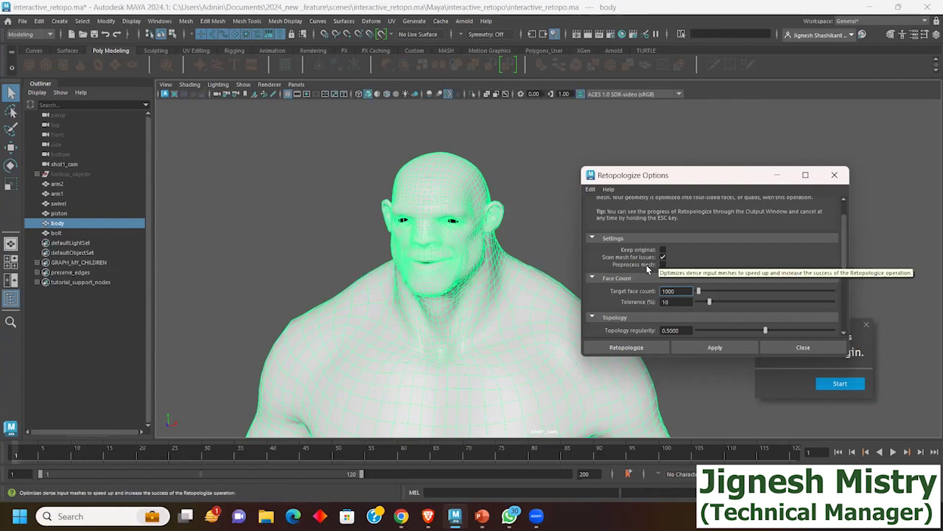
Step: Enable Hard edges under Feature Preservation and run Retopologize on the body mesh
left_click(625, 348)
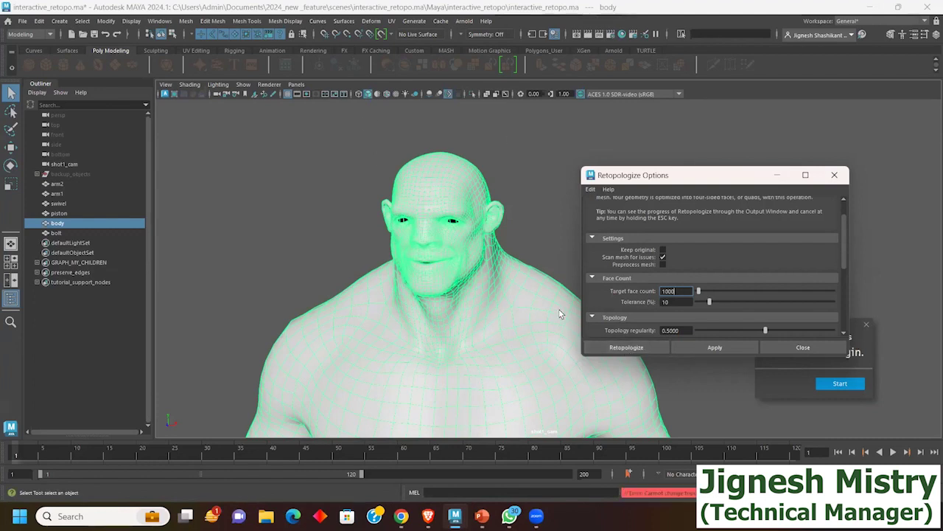
scroll(549, 334, "up", 5)
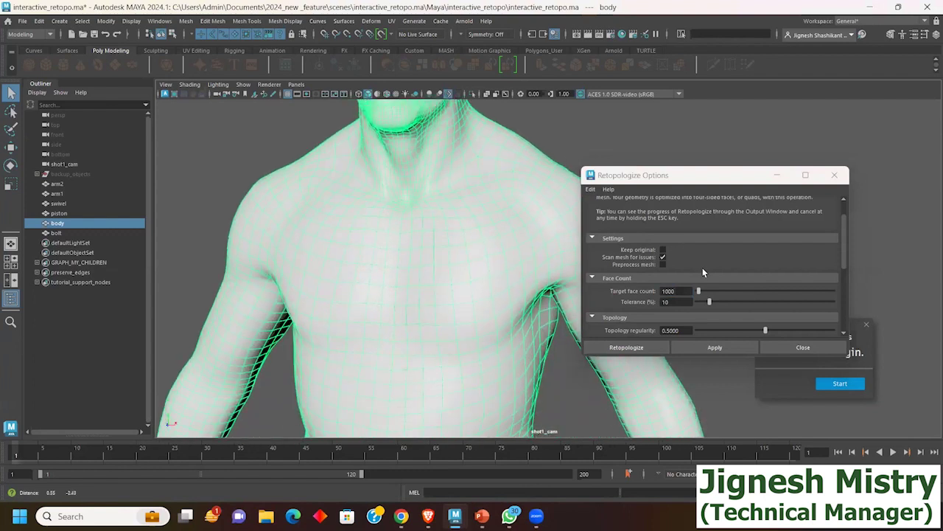
scroll(702, 267, "down", 2)
scroll(712, 302, "down", 3)
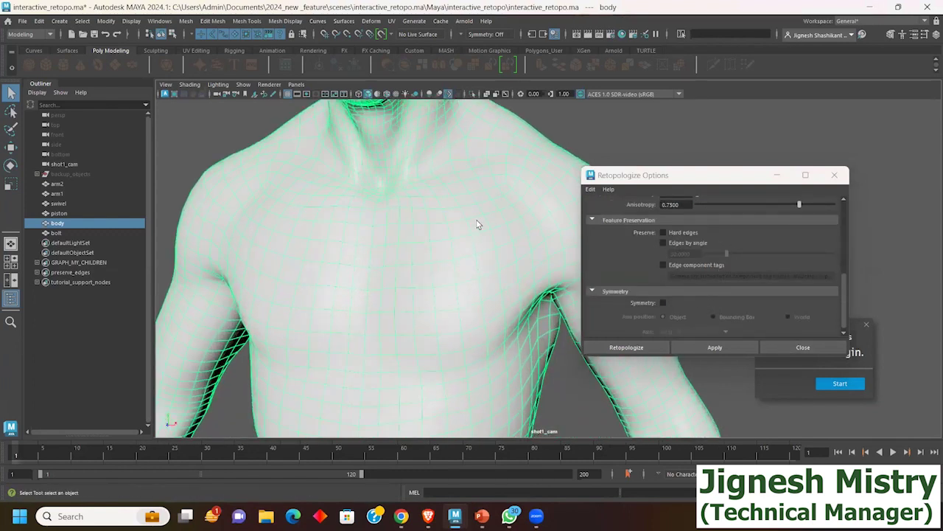
left_click(662, 233)
left_click(642, 343)
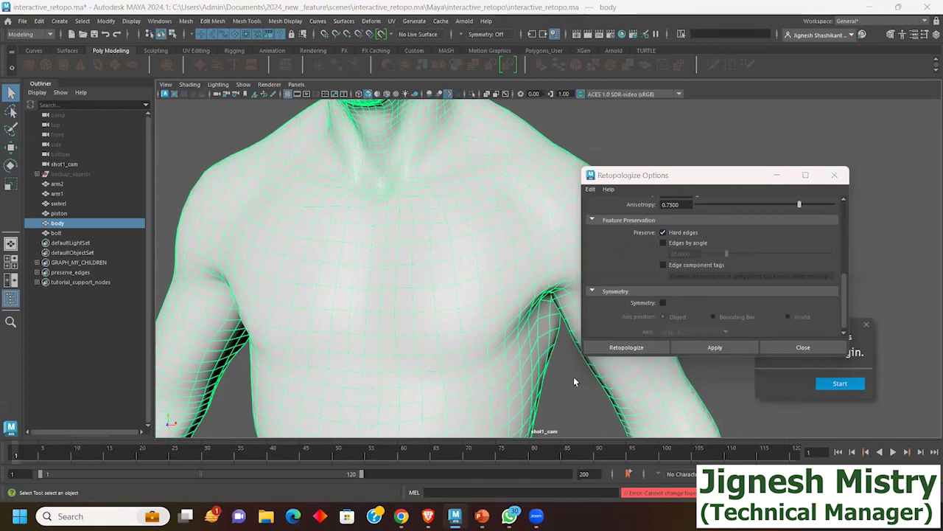
Step: Scroll the Retopologize Options and move the window aside
scroll(446, 222, "down", 3)
scroll(443, 217, "down", 3)
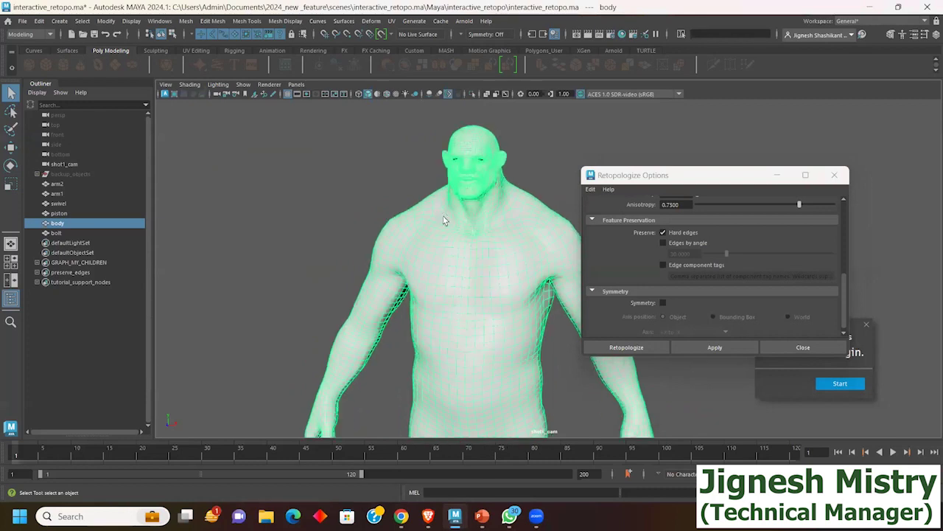
left_click_drag(620, 169, 449, 128)
Step: Show the Channel Box and inspect the ogre_retopo Target Face Count Tolerance attribute
key("ctrl+shift+a")
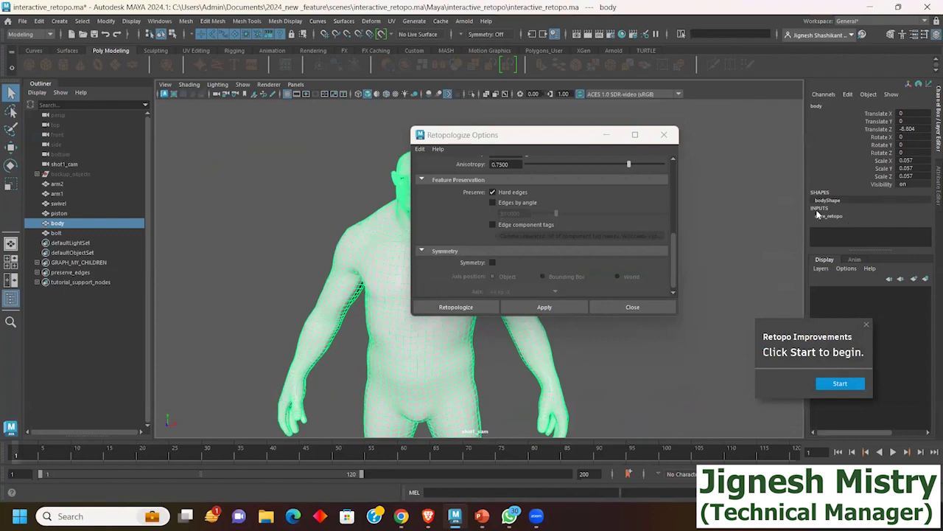
left_click(826, 216)
scroll(873, 231, "down", 3)
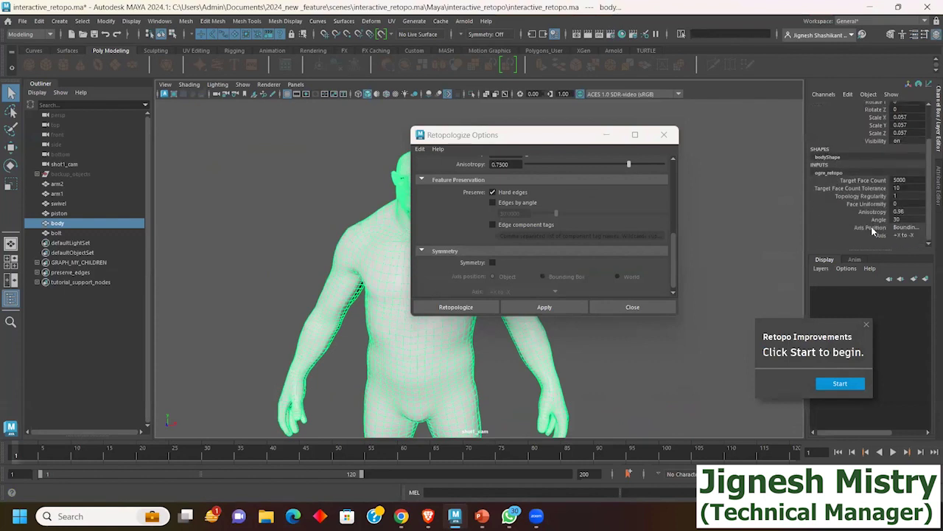
left_click(824, 189)
Step: Turn off Hard edges and retopologize the body, ignoring the low-resolution preprocess warning
left_click(419, 149)
left_click(443, 170)
left_click(486, 308)
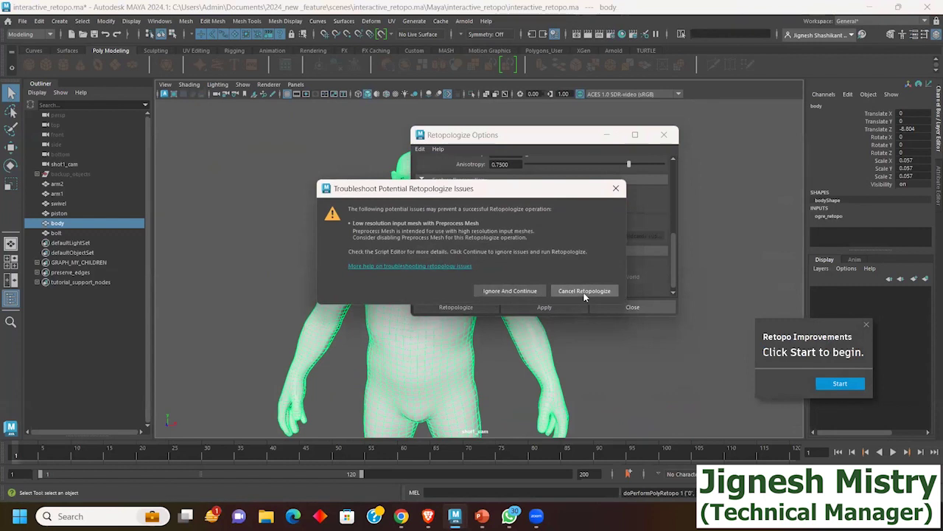
left_click_drag(532, 193, 770, 137)
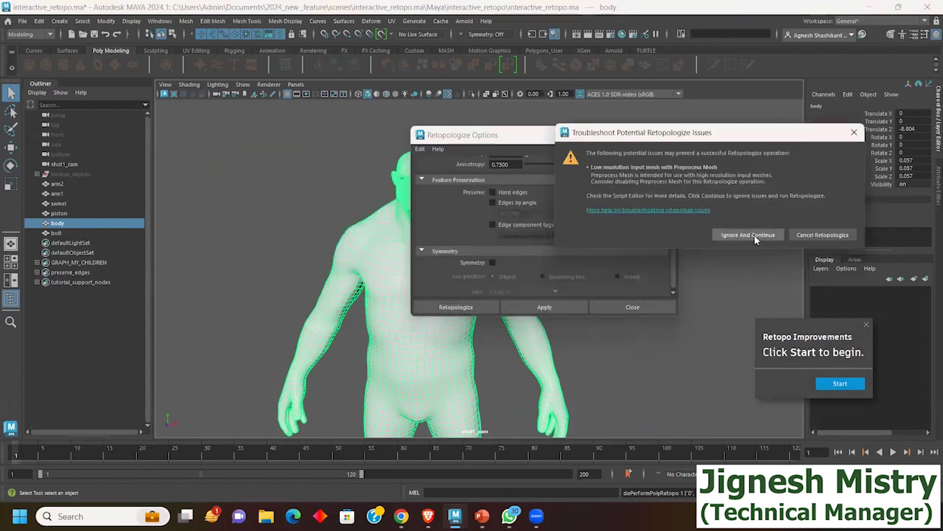
left_click(755, 236)
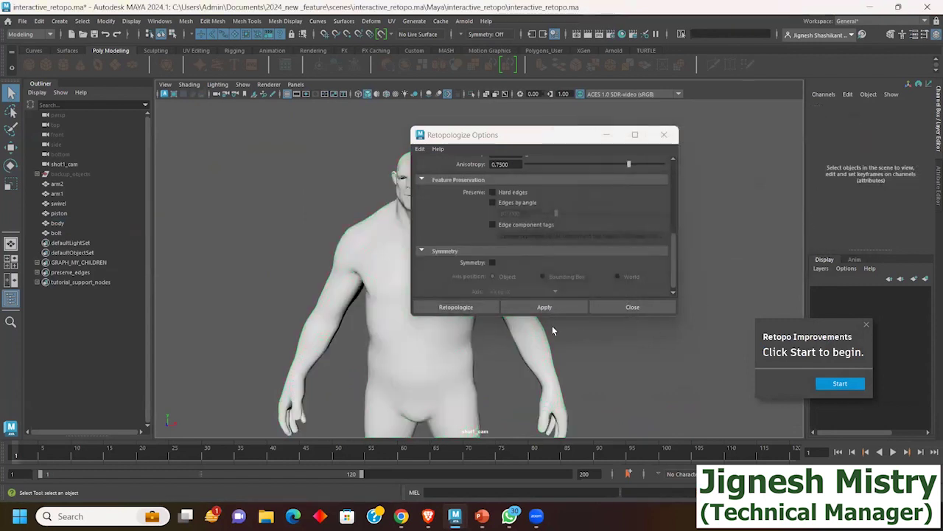
scroll(478, 340, "up", 3)
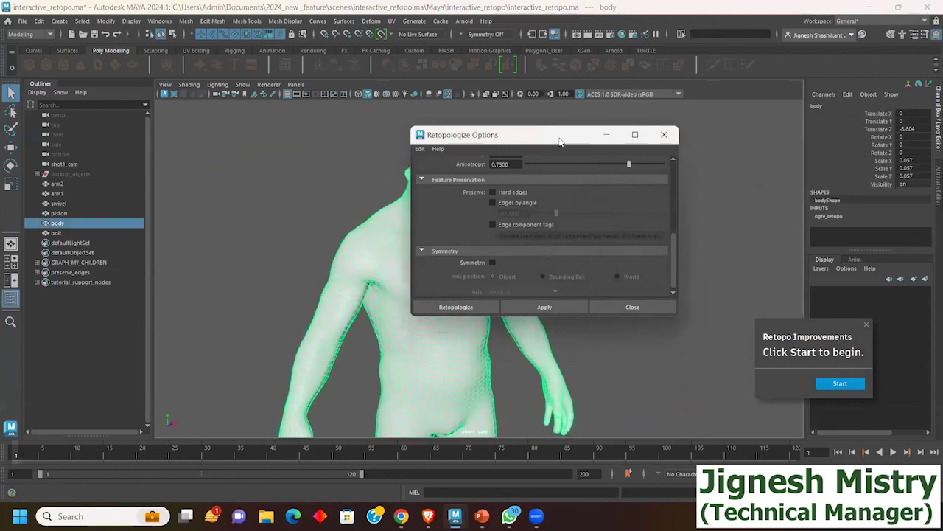
left_click_drag(560, 142, 741, 174)
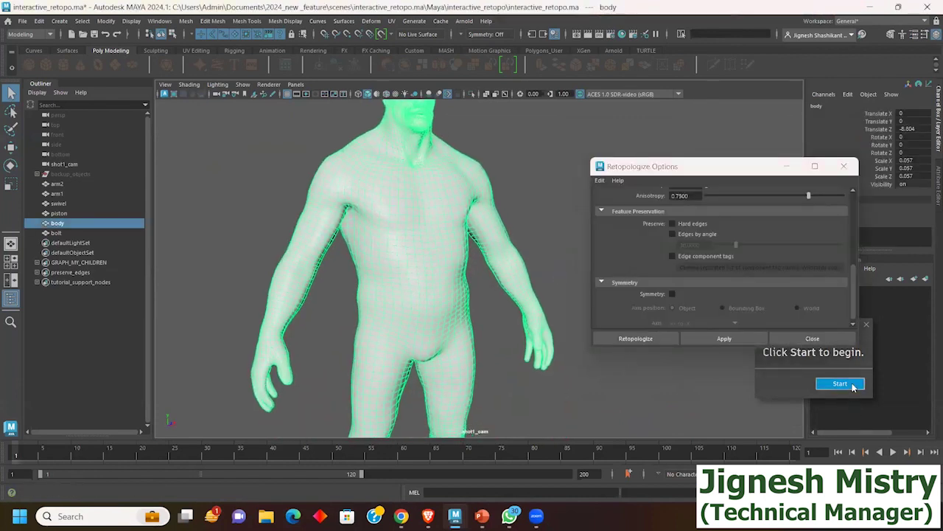
Step: Step the Retopo Improvements tutorial to step 3 on the bolt, then refocus Retopologize Options
left_click(840, 383)
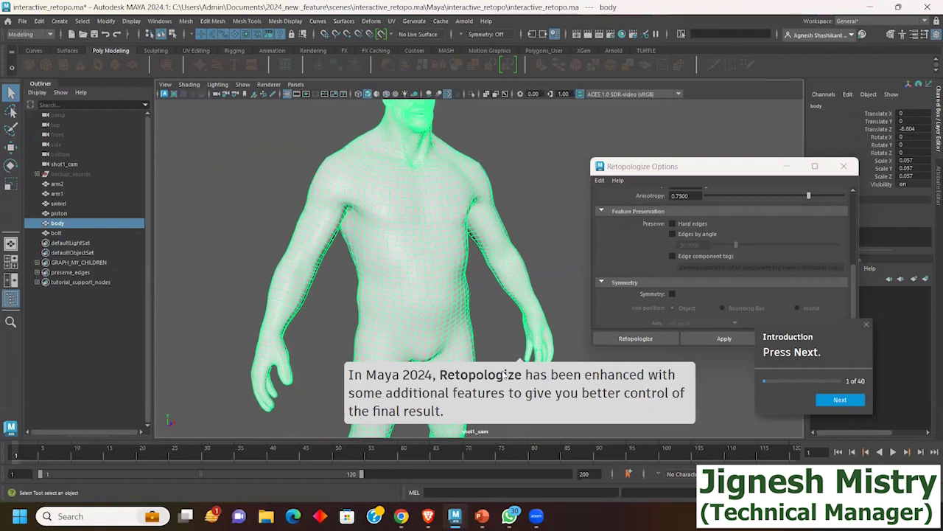
left_click(844, 400)
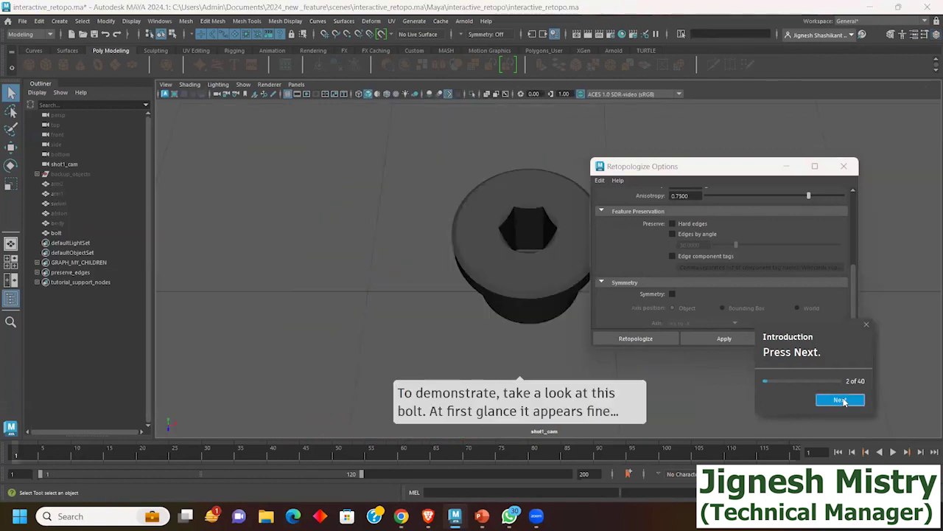
left_click(511, 264)
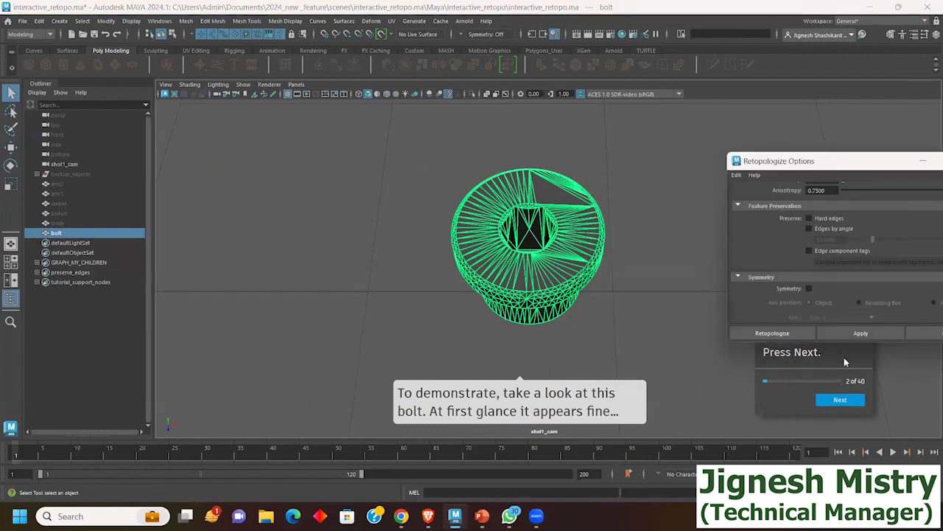
left_click(839, 402)
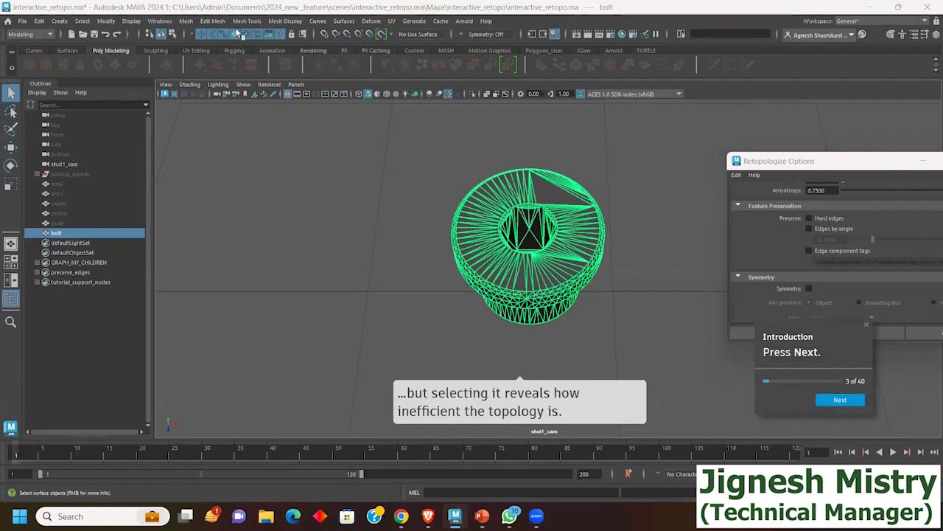
left_click(796, 165)
Step: Retopologize the bolt into a 931-face quad mesh, ignoring the mesh warning
left_click_drag(796, 165, 387, 65)
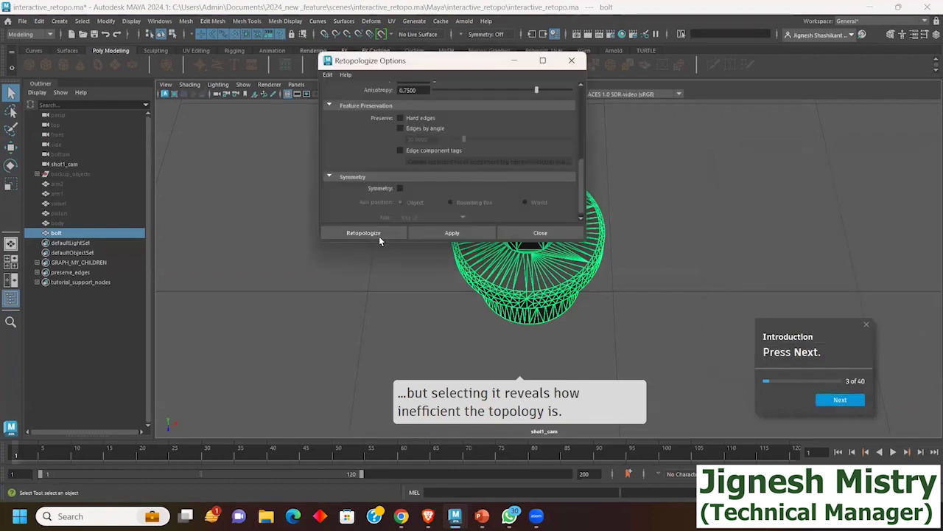
left_click(382, 241)
left_click(536, 305)
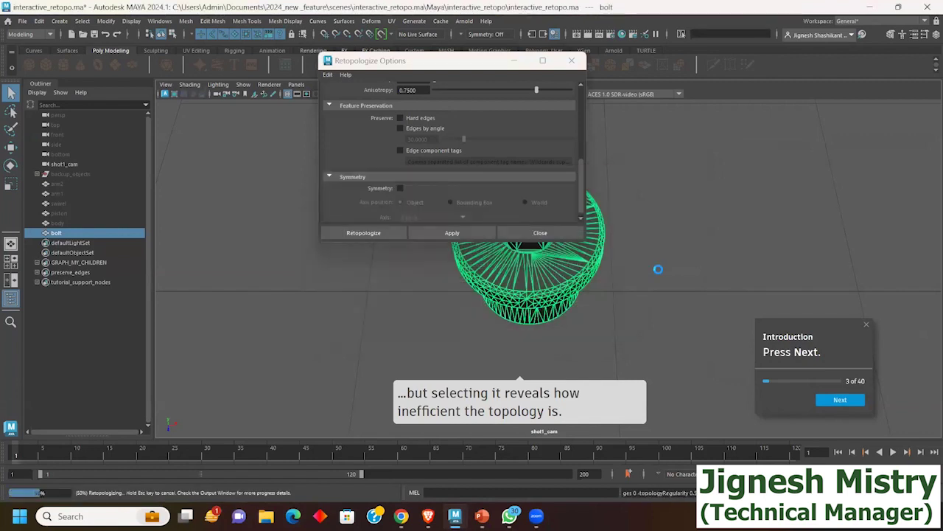
mouse_move(465, 258)
left_mouse_down("alt")
mouse_move(472, 280)
mouse_move(506, 276)
left_mouse_up("alt")
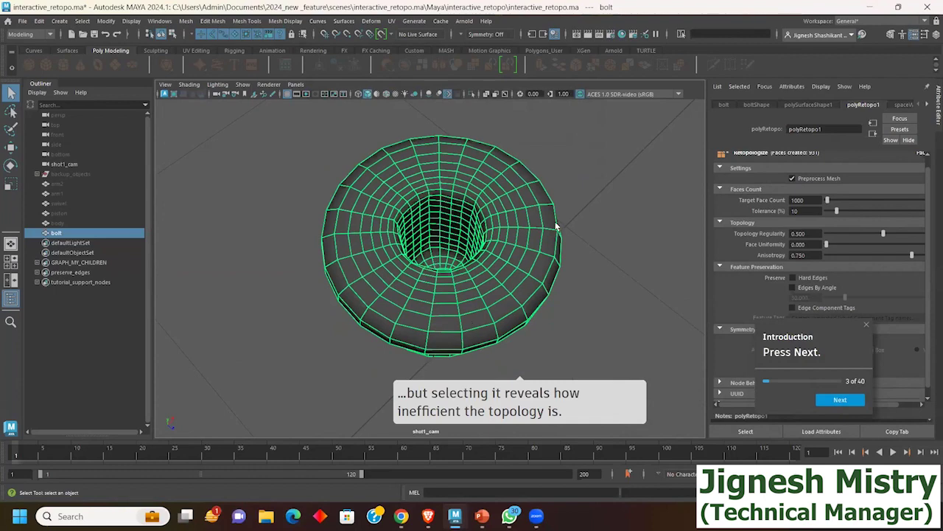
Step: Reselect the retopologized bolt and inspect it from below, including the inner hole wall
left_click(615, 224)
left_click(474, 186)
mouse_move(552, 253)
left_mouse_down("alt")
mouse_move(557, 214)
mouse_move(547, 280)
mouse_move(440, 274)
mouse_move(464, 280)
left_mouse_up("alt")
scroll(516, 286, "up", 4)
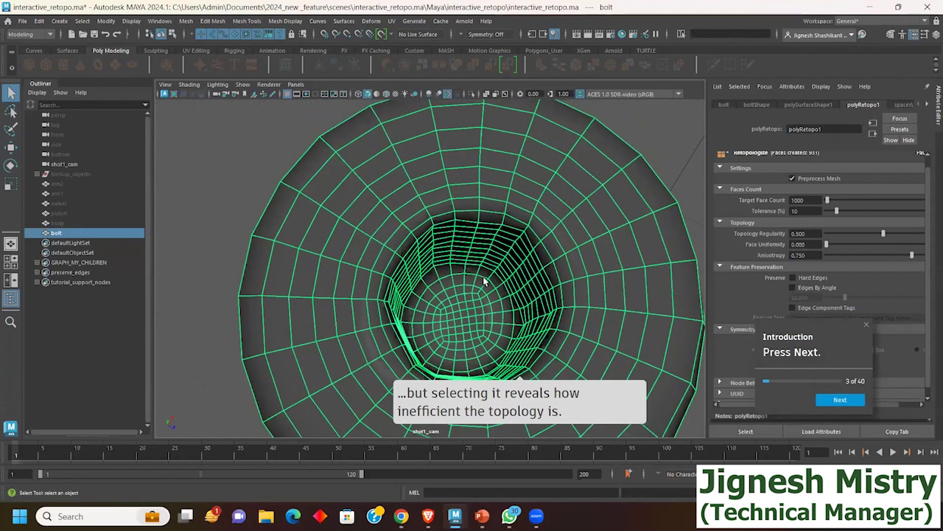
scroll(484, 281, "down", 2)
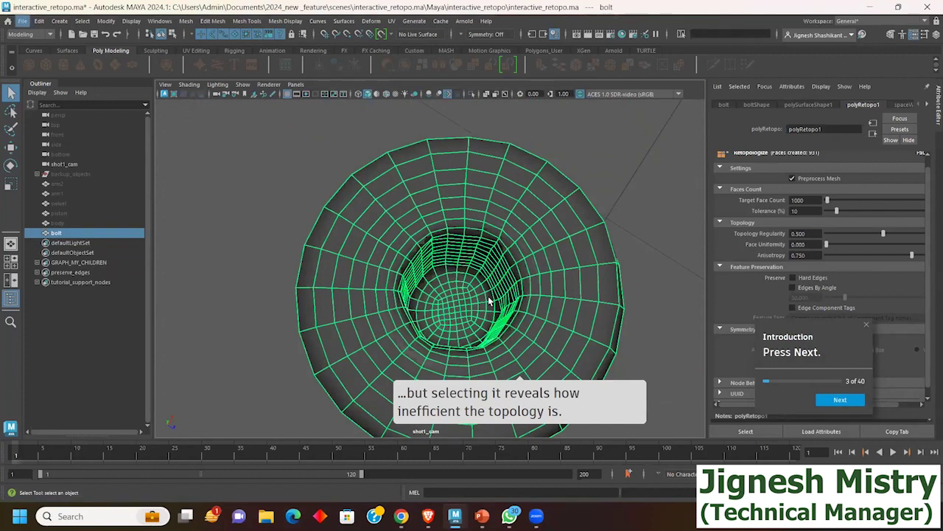
left_click_drag(506, 293, 515, 250, "alt")
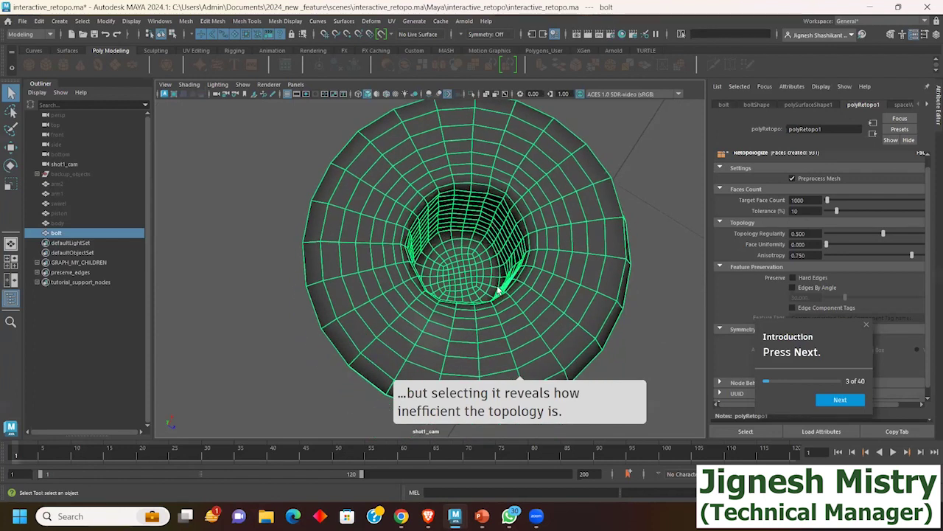
scroll(498, 291, "down", 3)
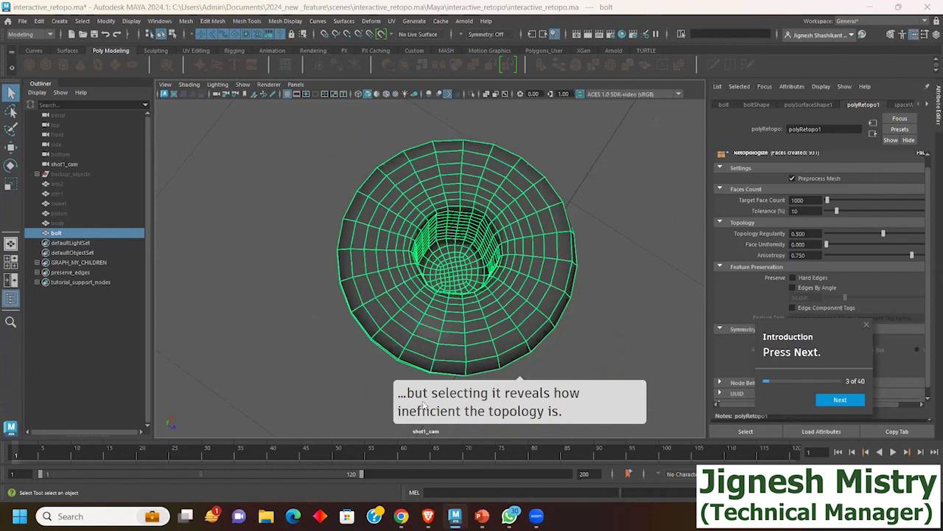
mouse_move(490, 301)
left_mouse_down("alt")
mouse_move(522, 256)
mouse_move(531, 262)
left_mouse_up("alt")
Step: Advance the tutorial to step 4 and bring up the Modeling Toolkit, moving the popup aside
left_click(840, 399)
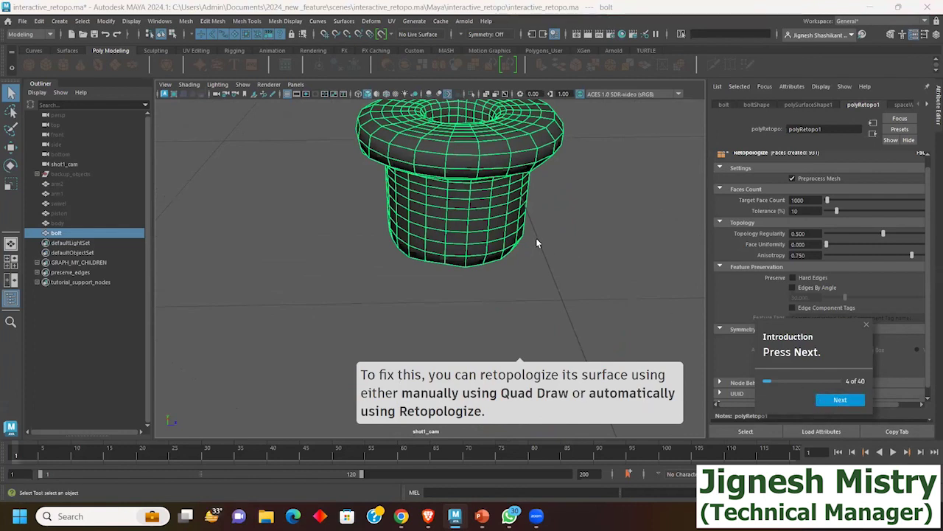
left_click_drag(536, 238, 476, 239, "alt")
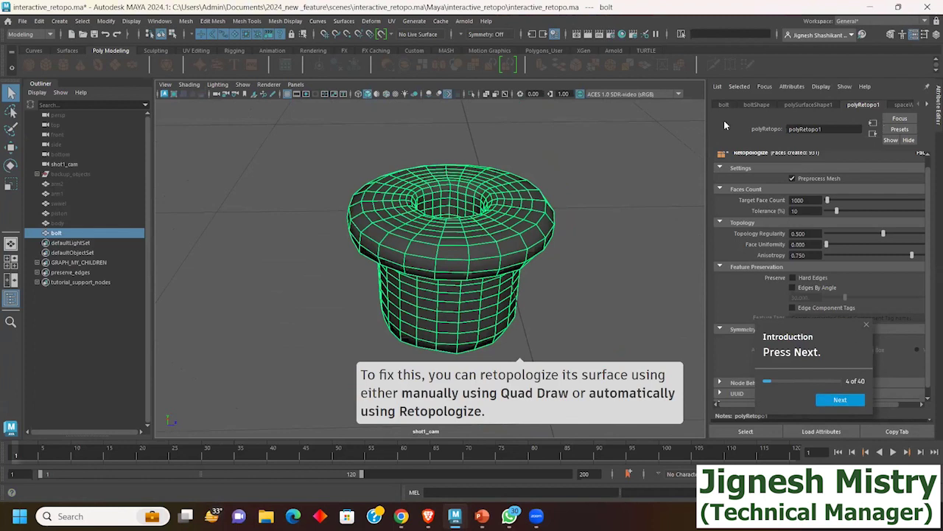
left_click(839, 400)
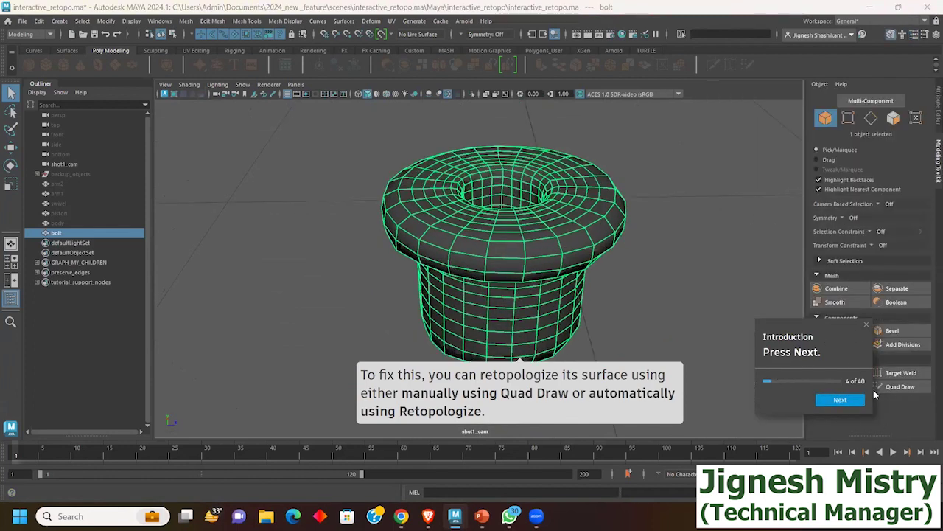
left_click_drag(825, 325, 871, 380)
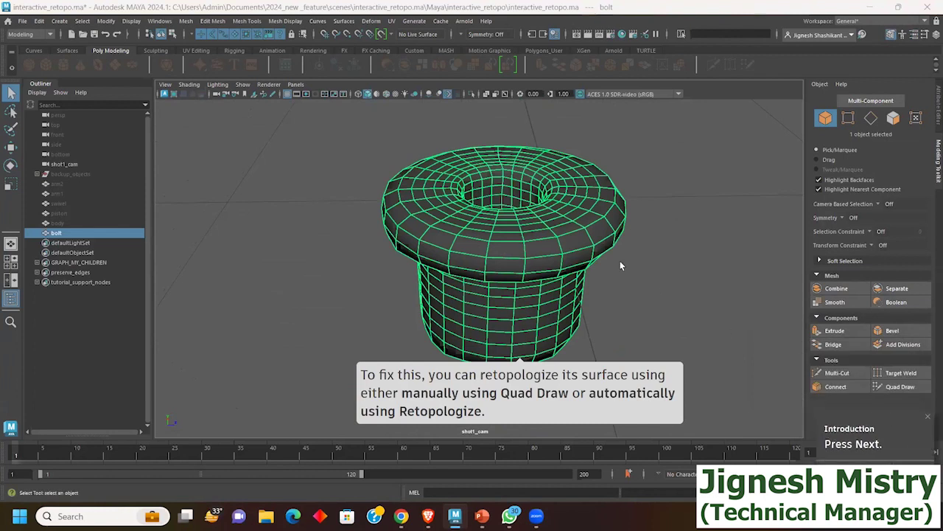
scroll(580, 254, "up", 2)
scroll(621, 278, "up", 2)
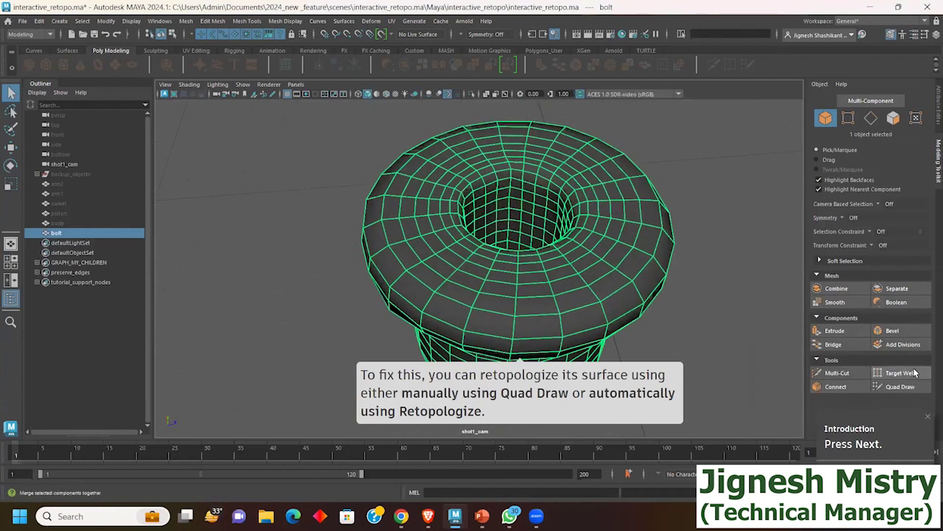
Step: Activate Quad Draw on the bolt, expand its settings, and view the bolt from above
left_click(901, 387)
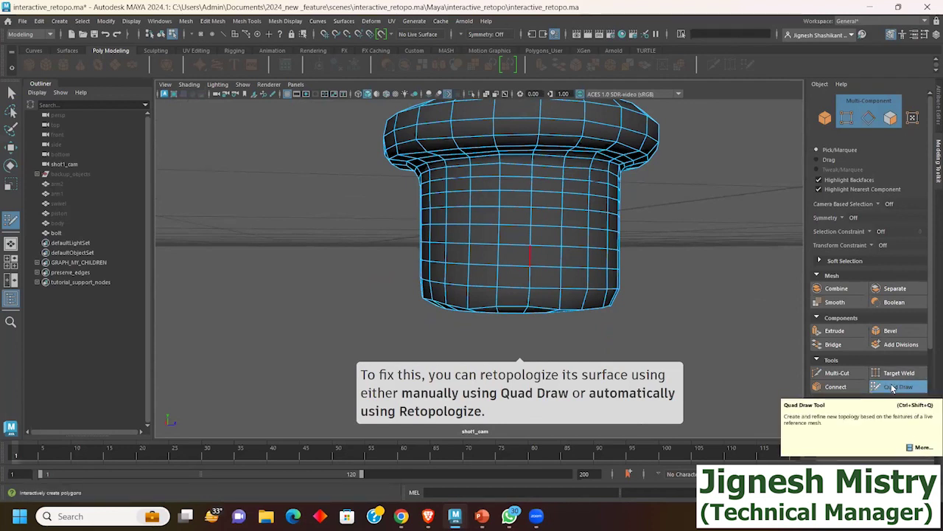
left_click(894, 388)
mouse_move(527, 256)
left_mouse_down("alt")
mouse_move(531, 288)
mouse_move(523, 252)
left_mouse_up("alt")
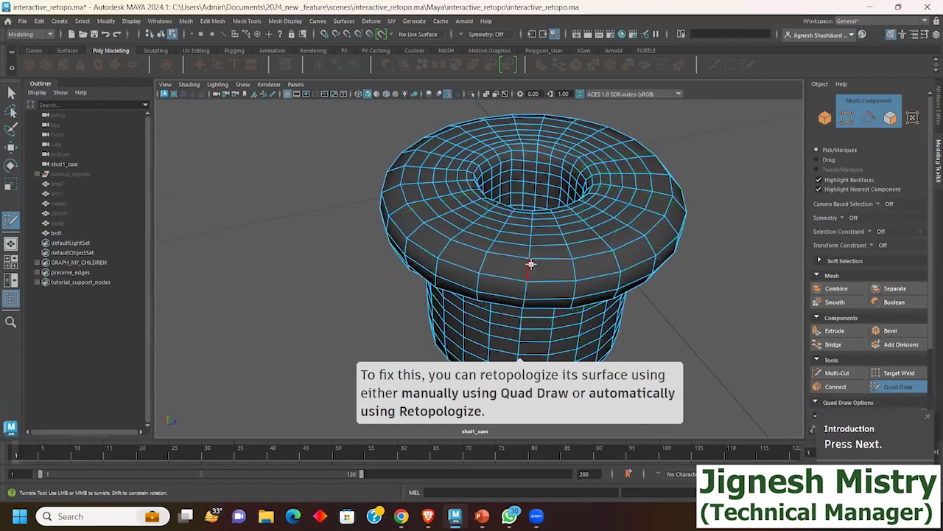
scroll(537, 263, "down", 5)
middle_click_drag(658, 303, 607, 249, "alt")
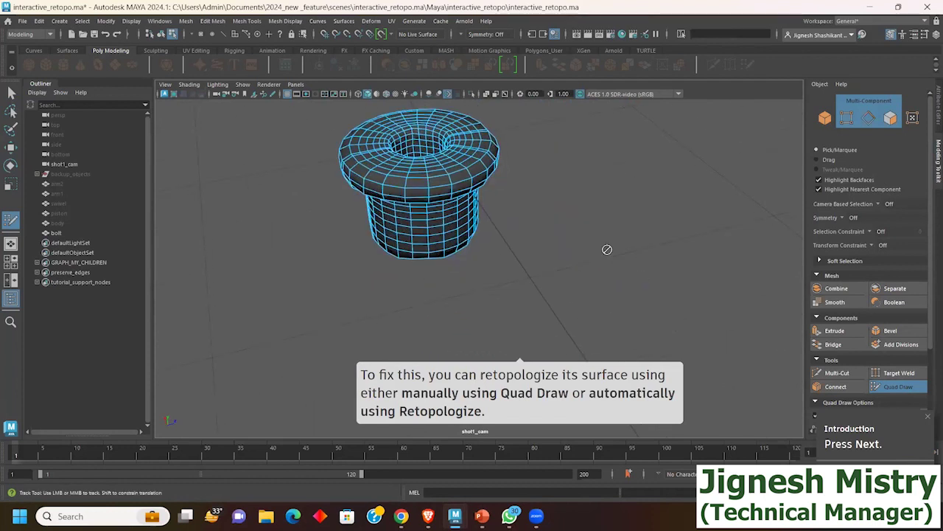
left_click_drag(607, 249, 565, 267, "alt")
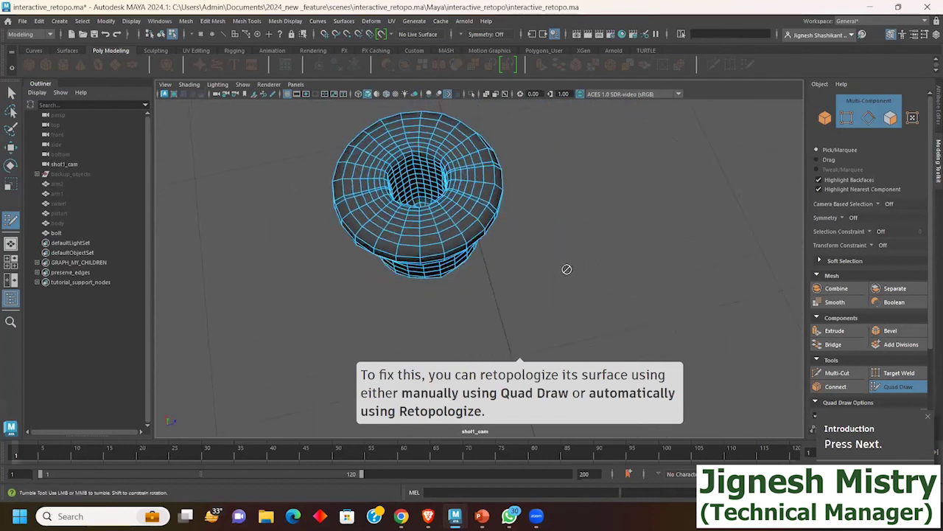
left_click(81, 61)
Step: Discard the retopo scene's changes and try Quad Draw on the empty grid
left_click(471, 262)
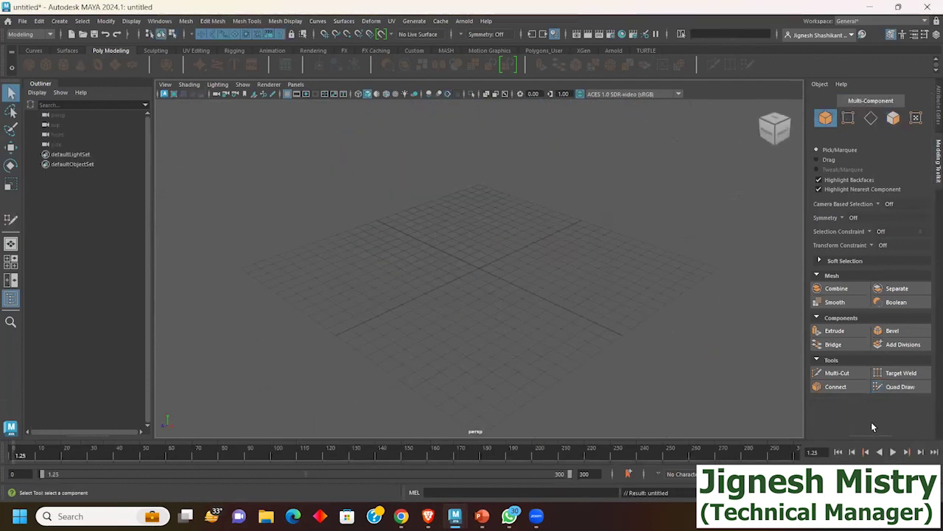
left_click(899, 386)
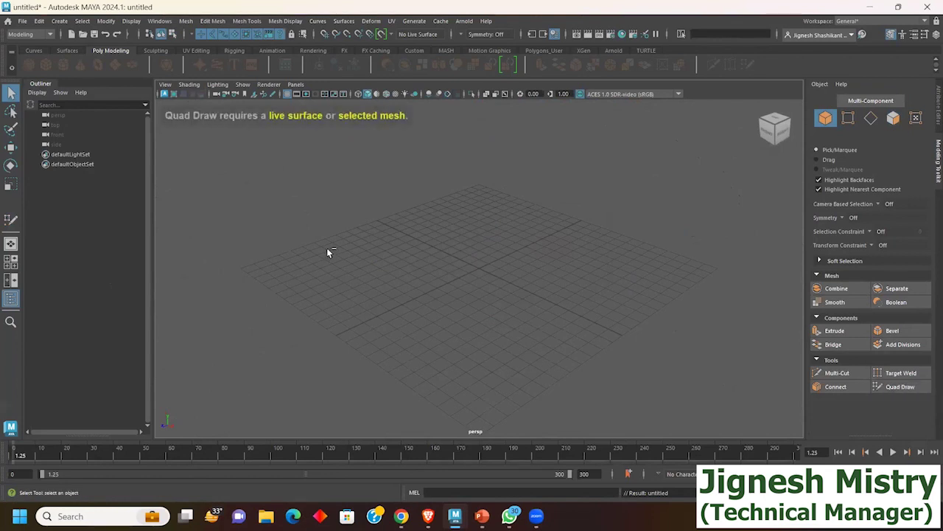
left_click_drag(331, 251, 390, 331, "alt")
left_click(895, 389)
left_click_drag(442, 280, 494, 241, "alt")
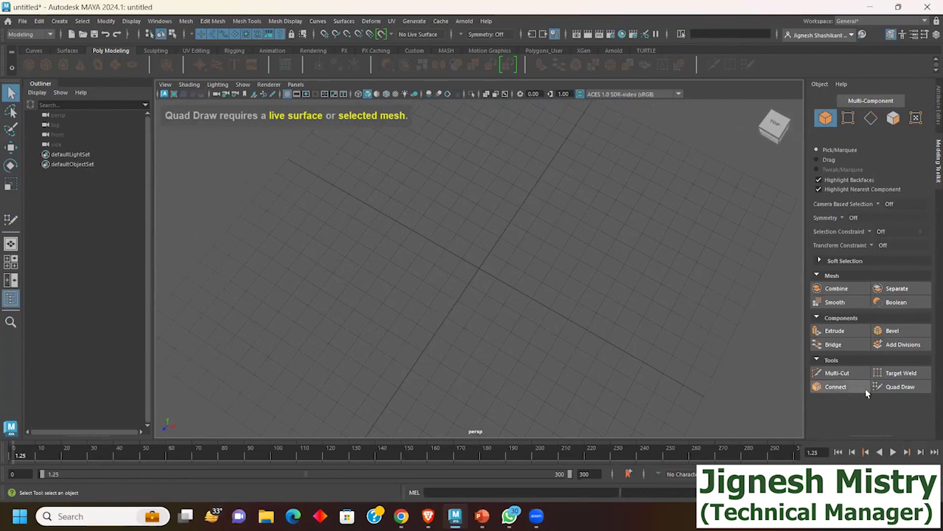
left_click(900, 386)
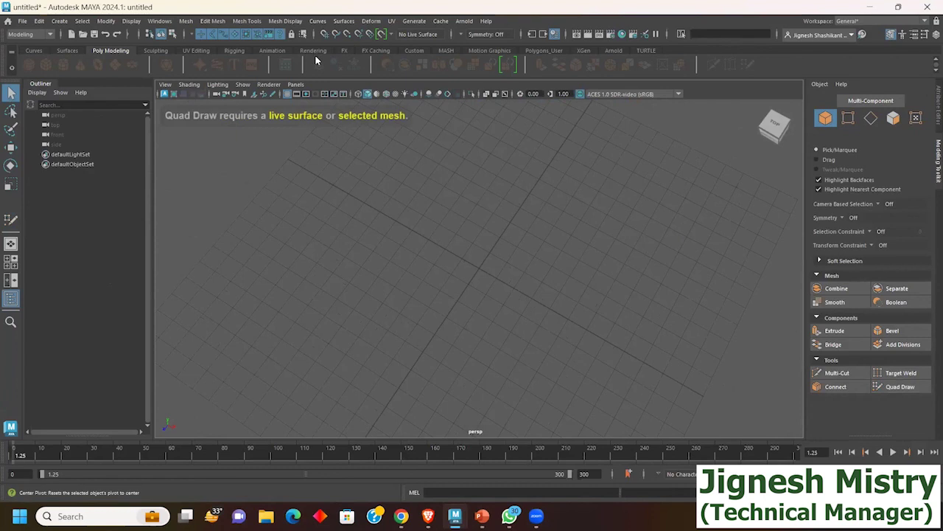
Step: Reopen interactive_retopo.ma without saving the untitled scene
left_click(22, 21)
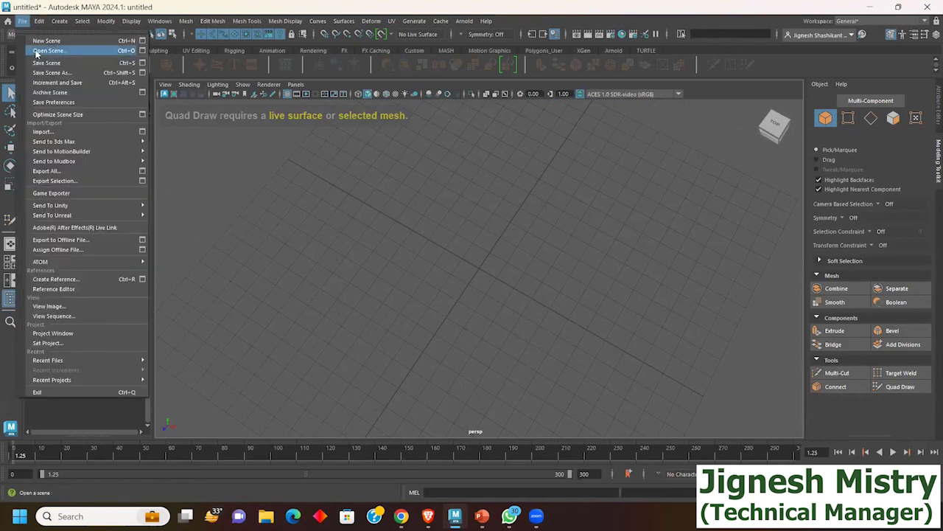
left_click(35, 51)
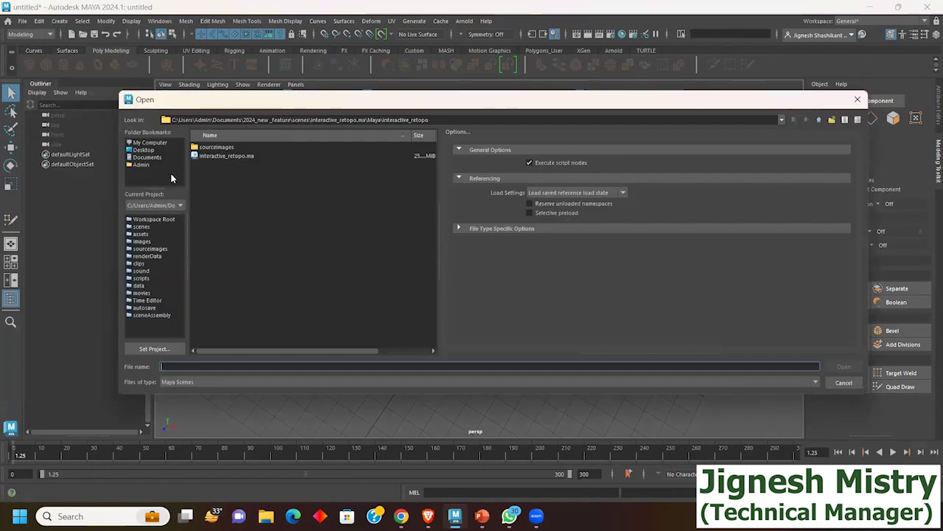
double_click(249, 158)
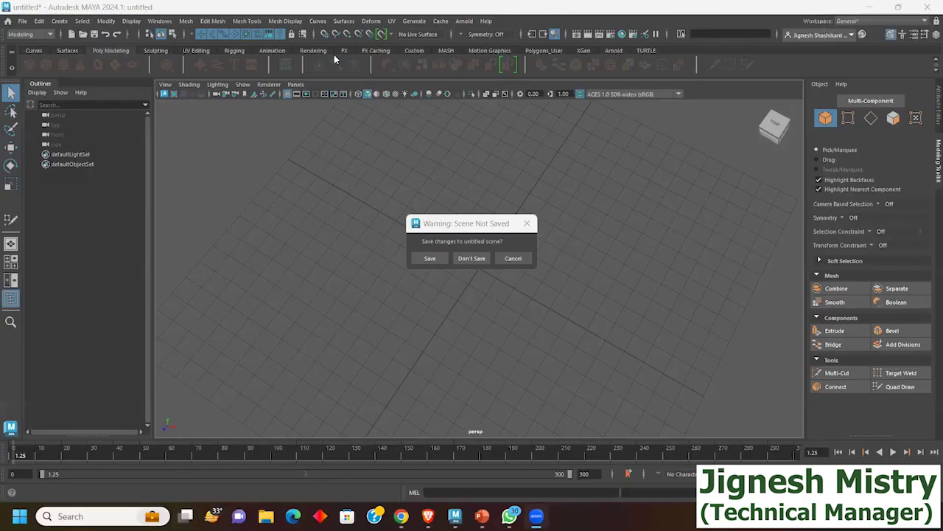
left_click(478, 258)
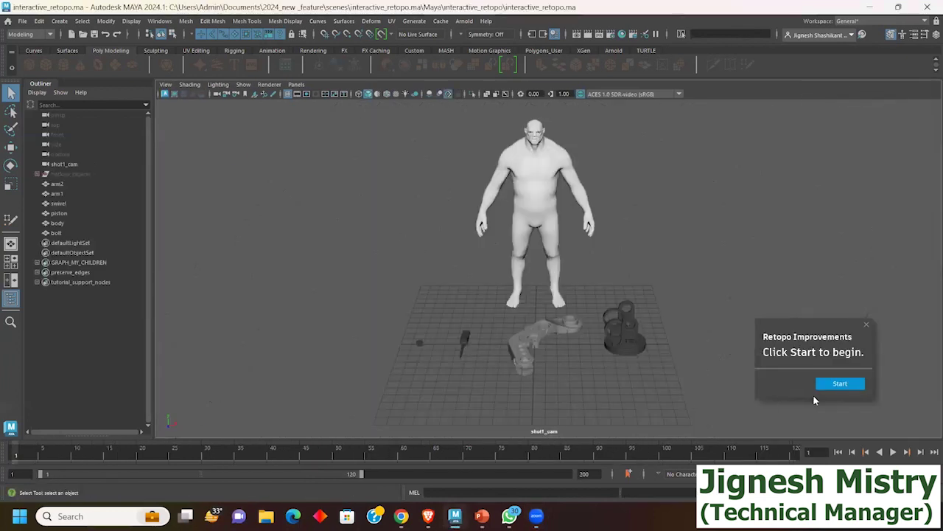
Step: Select the model and start the Retopo Improvements tutorial, advancing to step 5 of 40
scroll(457, 264, "up", 3)
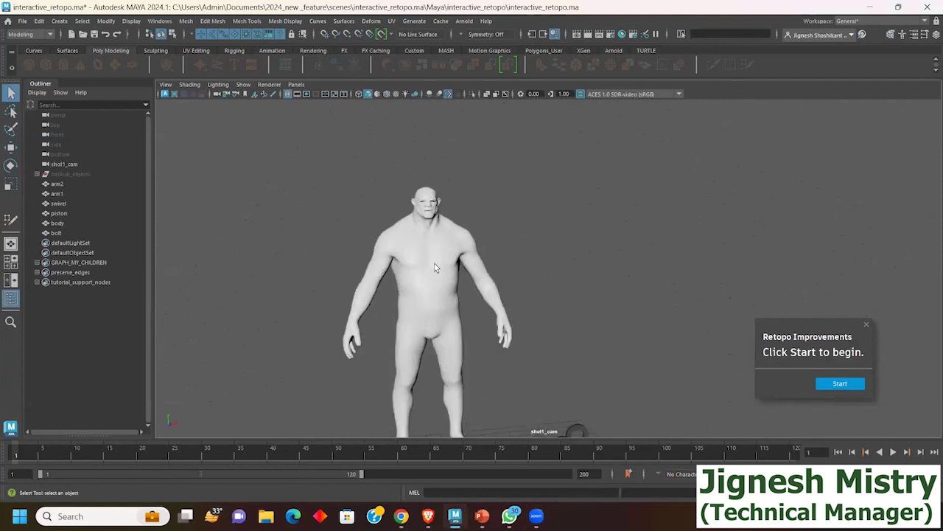
left_click(434, 263)
left_click(855, 386)
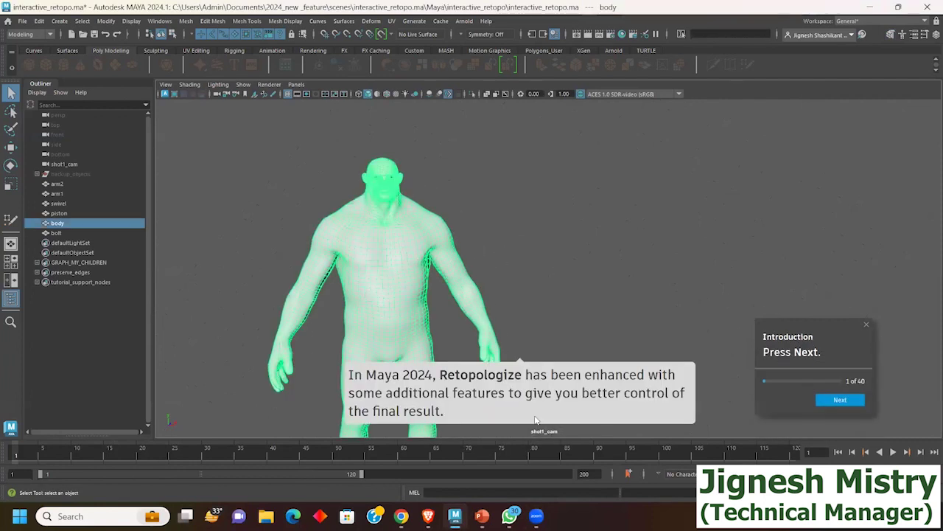
left_click(829, 403)
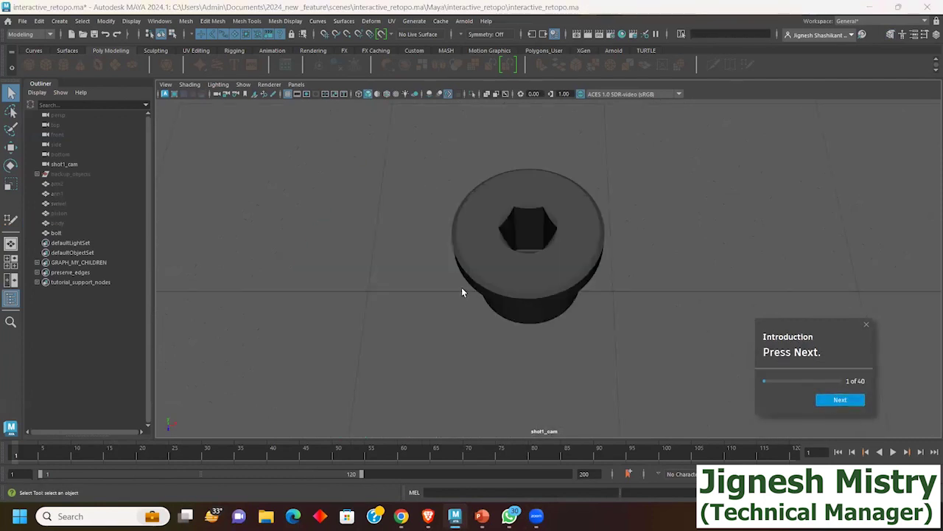
left_click(848, 401)
left_click(847, 401)
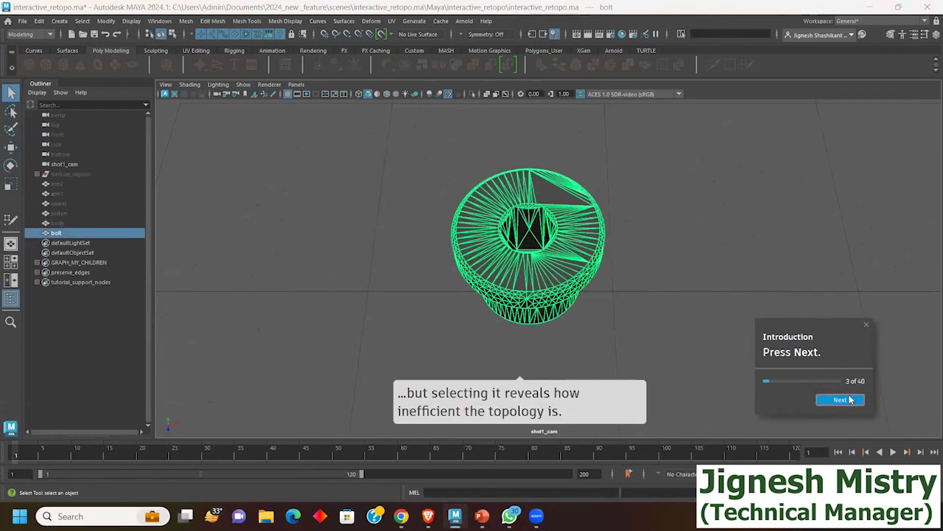
left_click(847, 401)
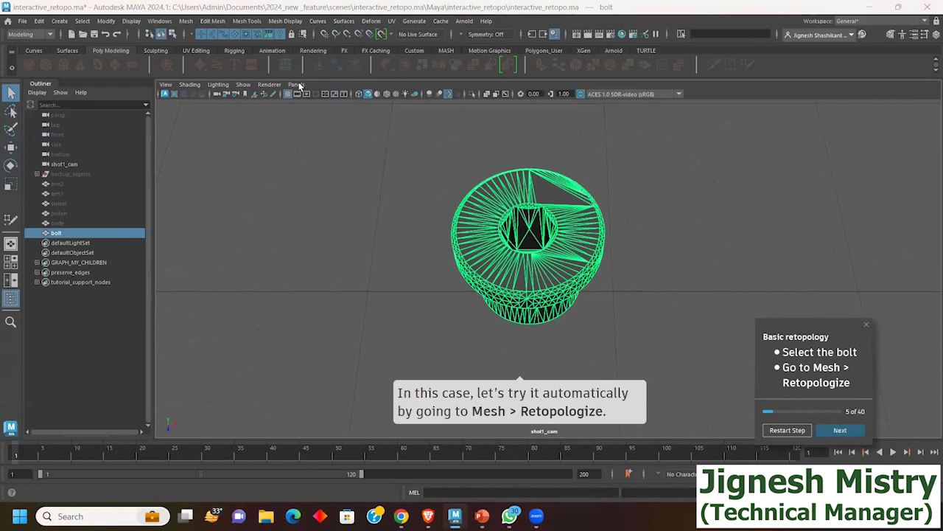
Step: Run Mesh > Retopologize on the bolt and move to the next tutorial step
left_click(221, 22)
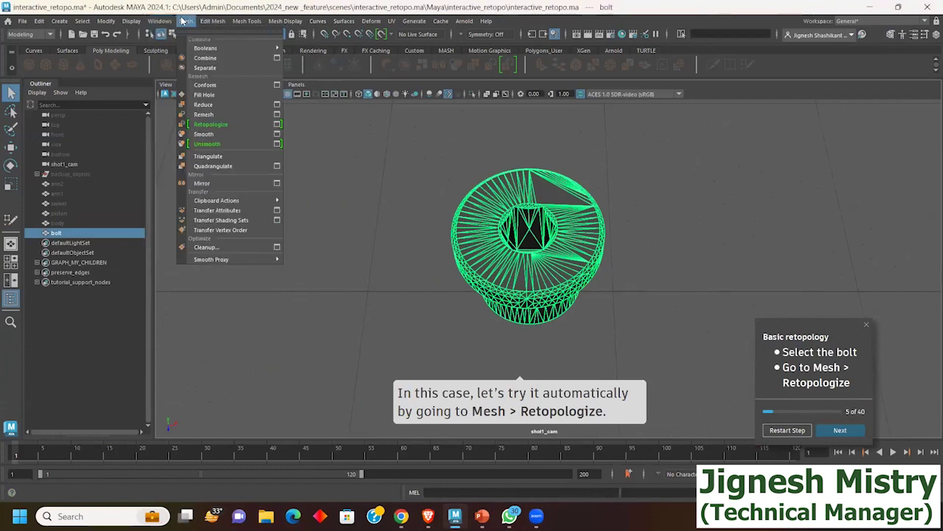
left_click(217, 125)
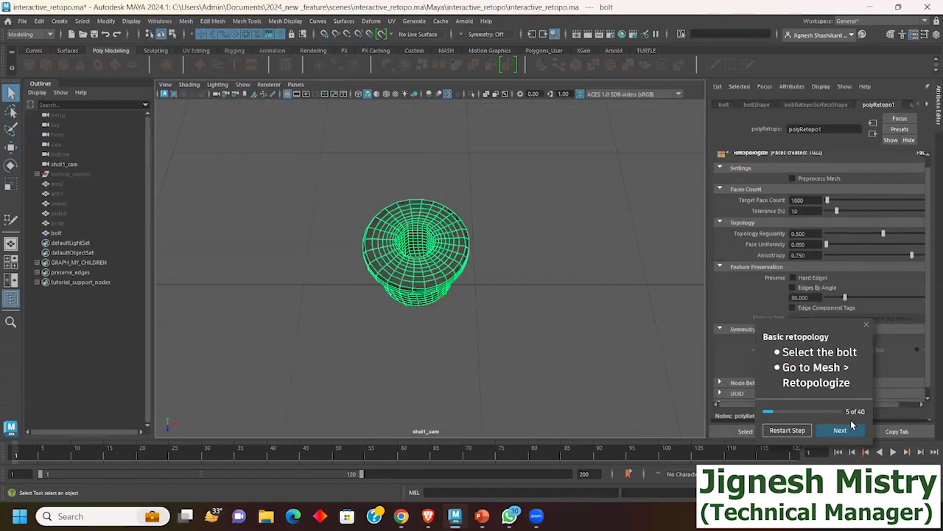
left_click(840, 429)
Step: Compare the original and retopologized bolts, then advance to Hard edge flow step 9
left_click(840, 398)
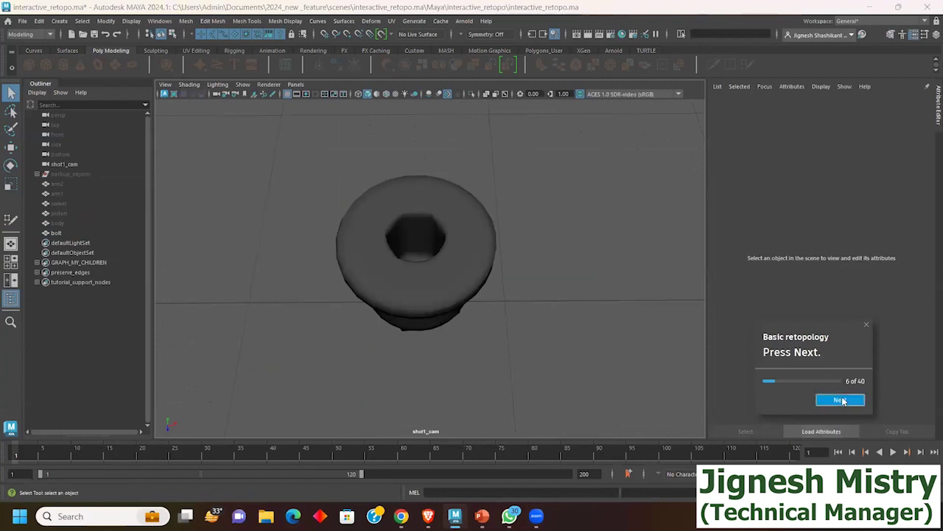
left_click(577, 248)
left_click(240, 249)
left_click(516, 269)
left_click(841, 398)
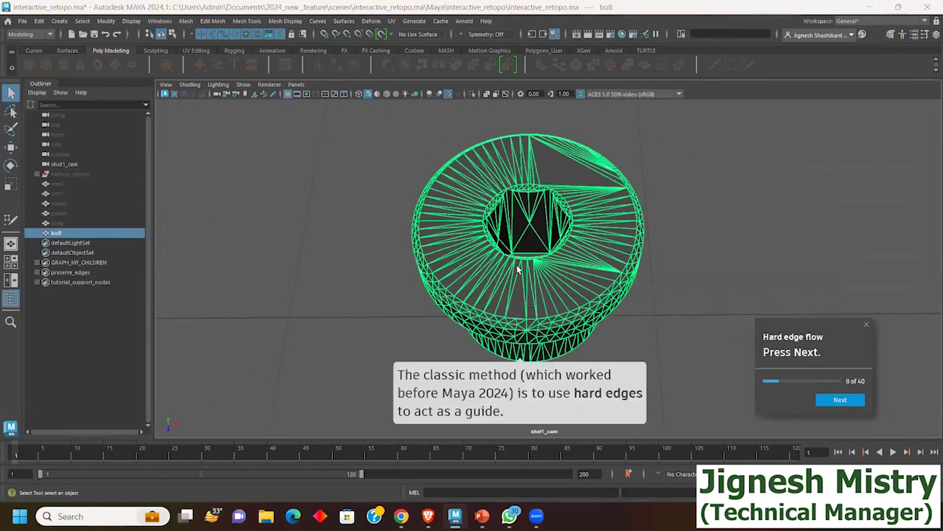
left_click(835, 405)
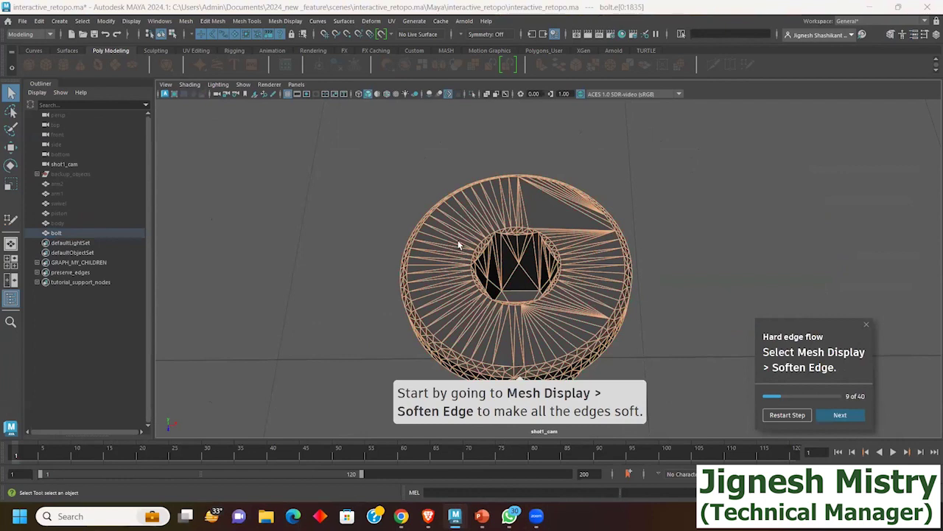
Step: Soften all bolt edges, then harden just the contiguous rim and hex socket outlines
left_click(189, 21)
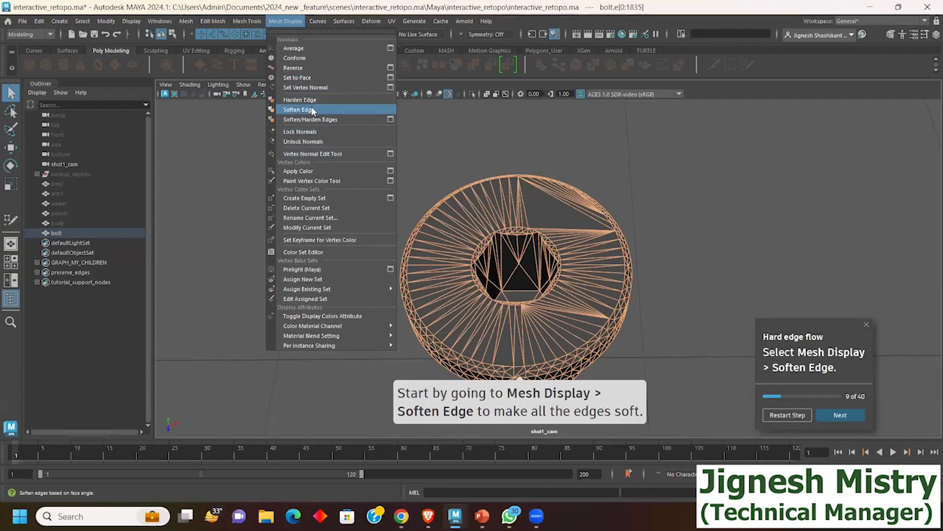
left_click(313, 109)
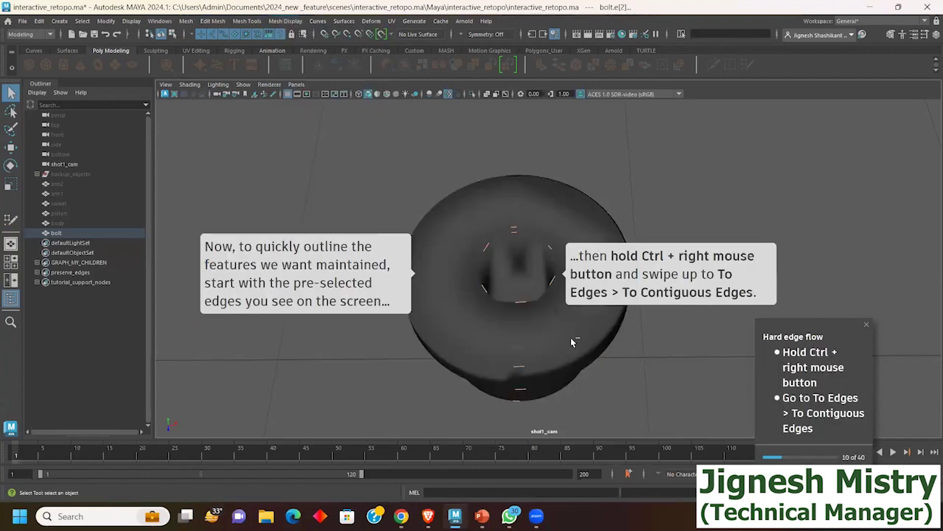
right_click_drag(540, 242, 499, 192, "ctrl")
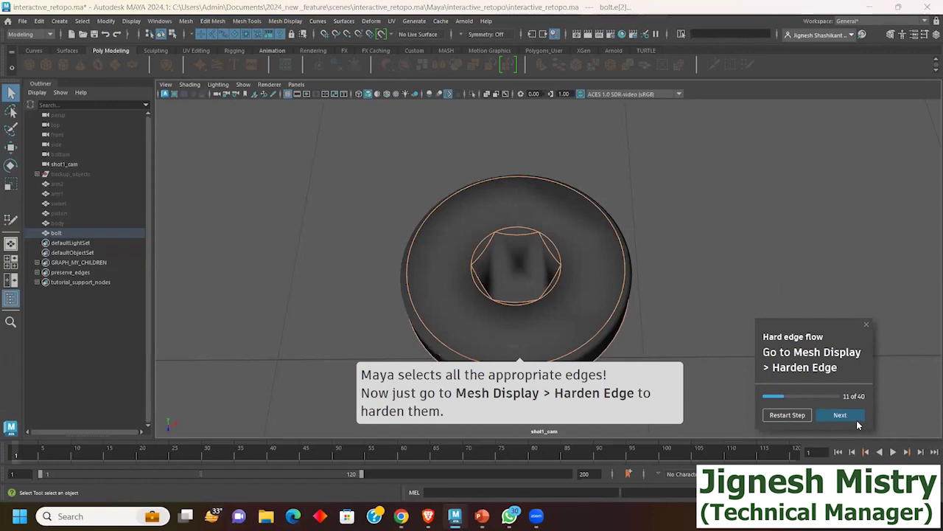
left_click(289, 20)
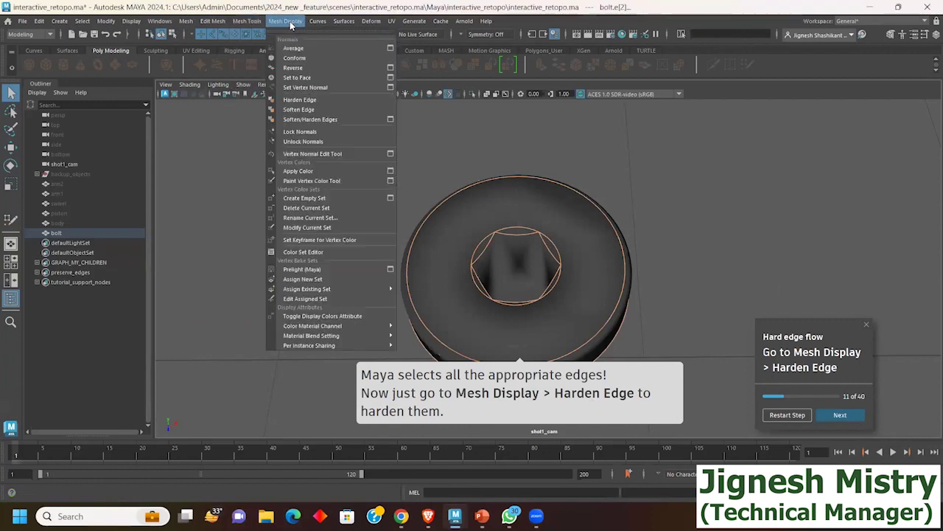
mouse_move(284, 21)
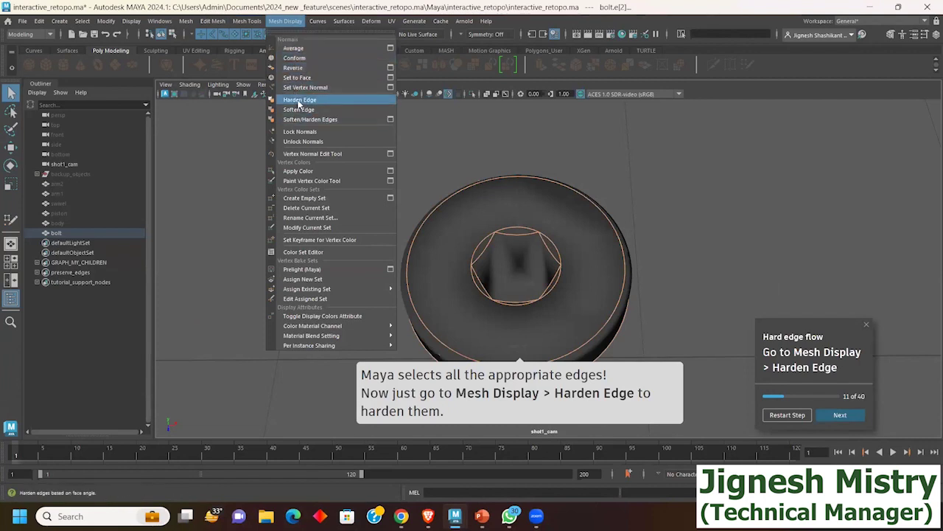
left_click(299, 100)
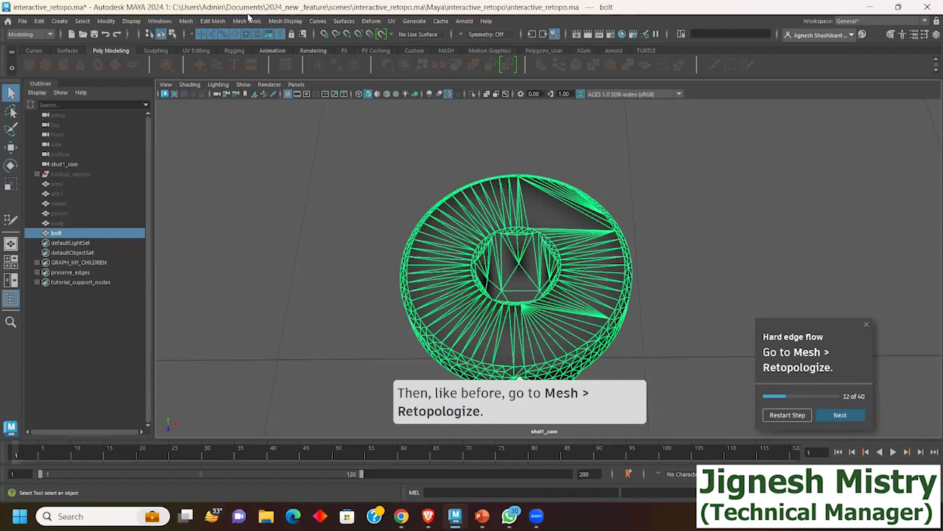
Step: Retopologize the bolt again with Preserve Hard Edges on and inspect its new wireframe
left_click(185, 22)
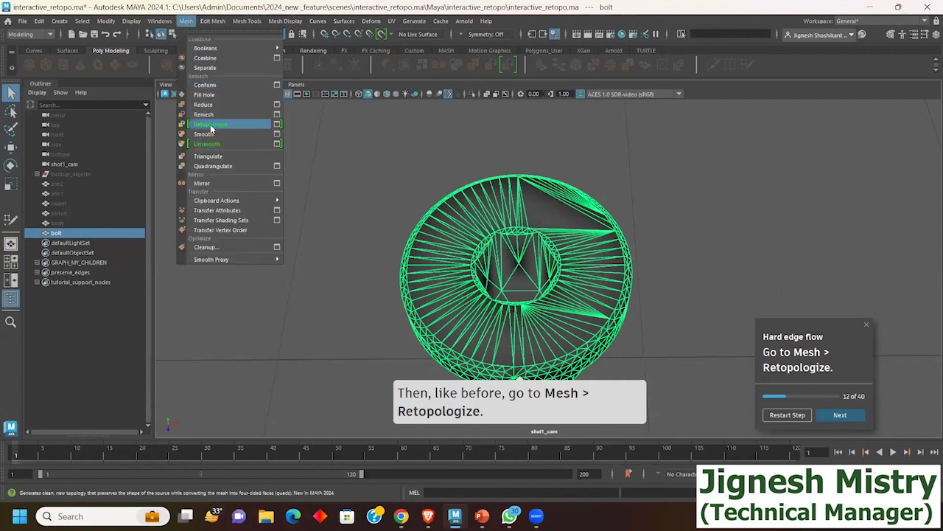
left_click(210, 125)
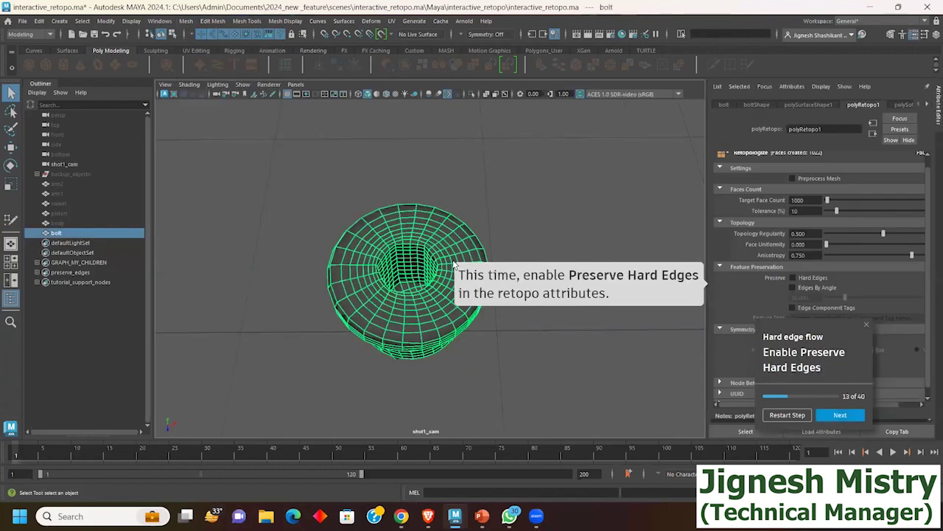
left_click(793, 277)
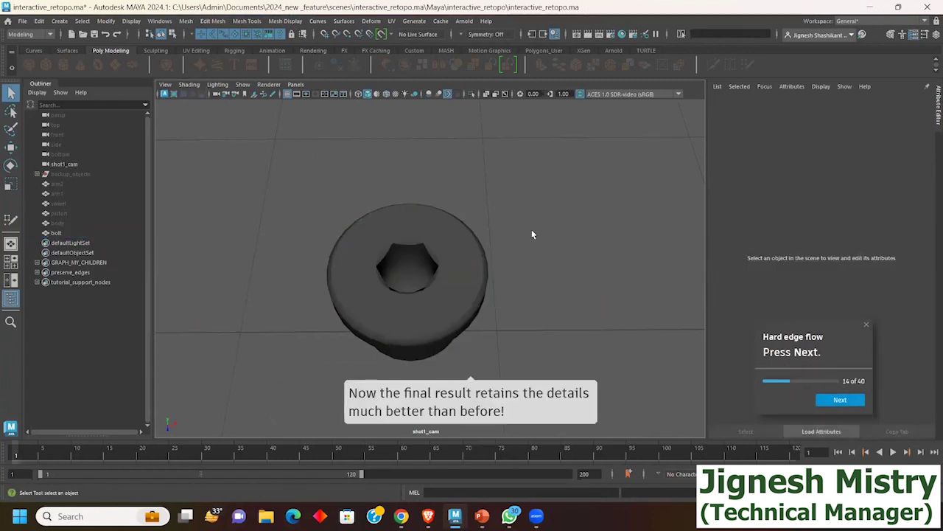
left_click_drag(532, 234, 492, 261, "alt")
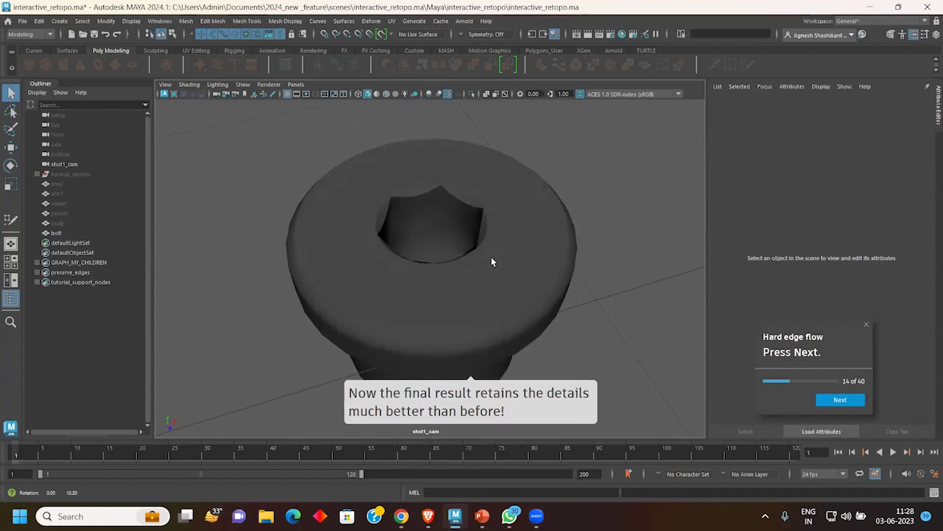
left_click(492, 261)
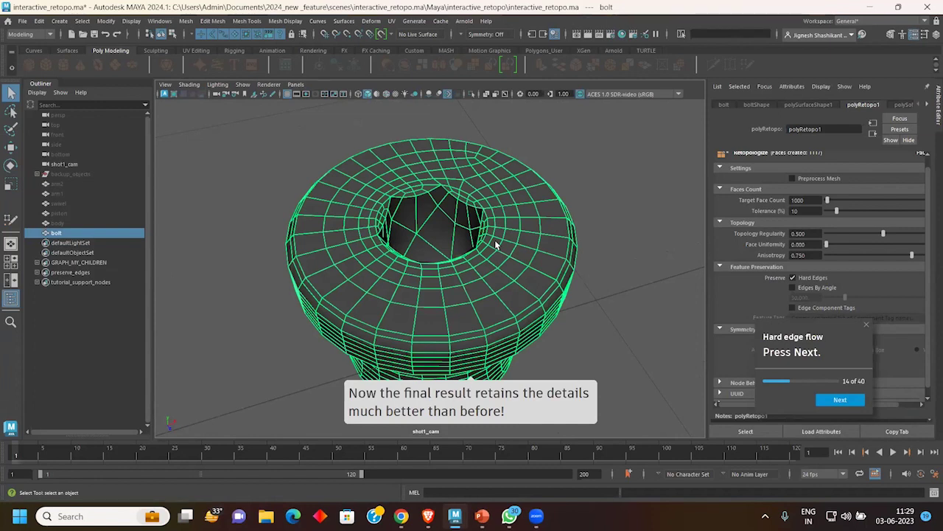
mouse_move(490, 250)
left_mouse_down("alt")
mouse_move(499, 236)
mouse_move(491, 297)
mouse_move(472, 226)
left_mouse_up("alt")
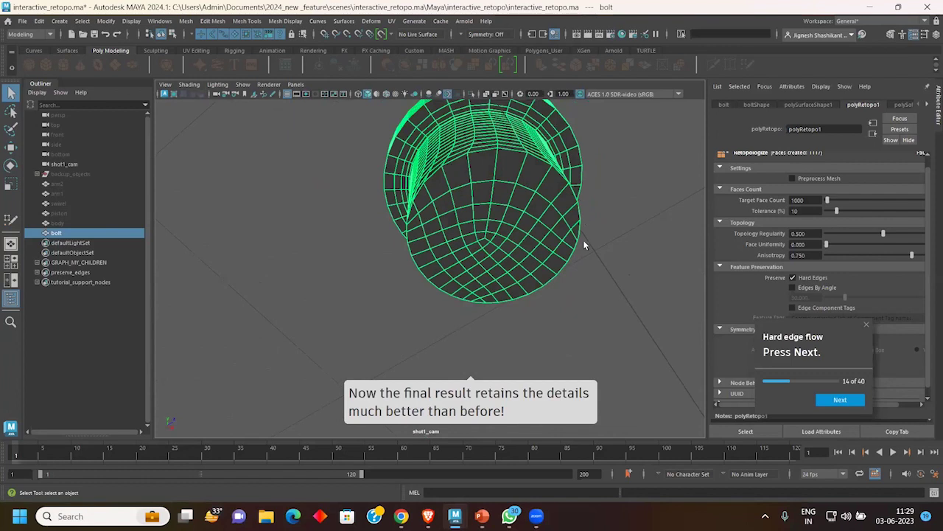
left_click_drag(516, 257, 511, 290, "alt")
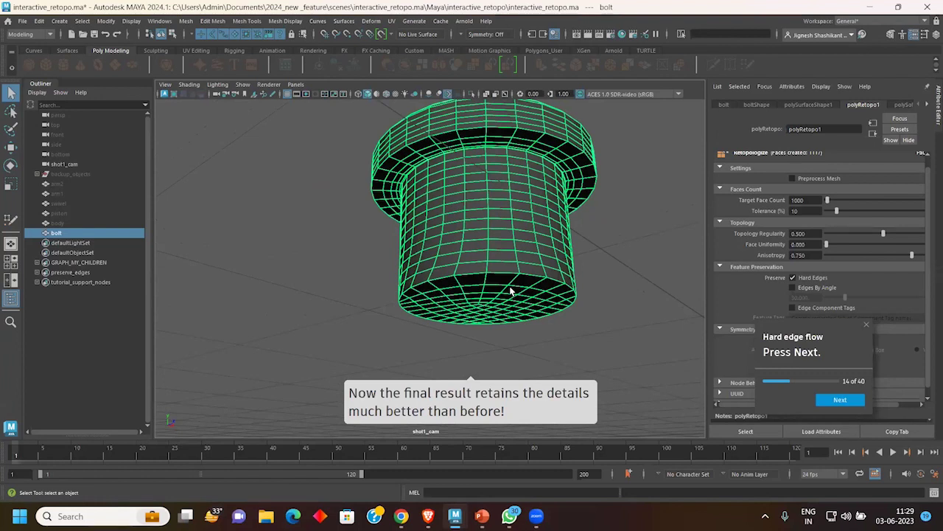
mouse_move(552, 301)
left_mouse_down("alt")
mouse_move(546, 286)
mouse_move(559, 319)
left_mouse_up("alt")
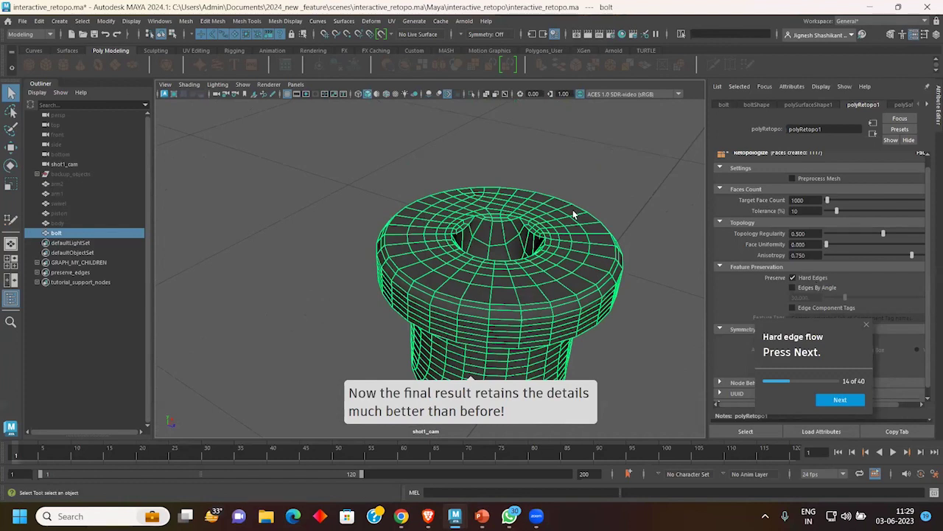
left_click(579, 238)
mouse_move(579, 237)
left_mouse_down("alt")
mouse_move(594, 281)
mouse_move(388, 216)
left_mouse_up("alt")
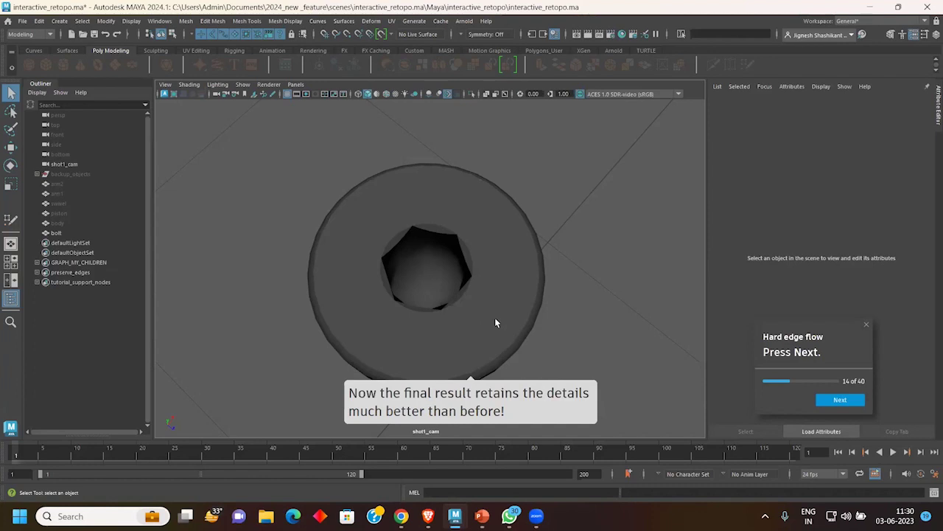
Step: In polyRetopo1, enable Edges By Angle at 90 degrees, then turn it back off
left_click(247, 24)
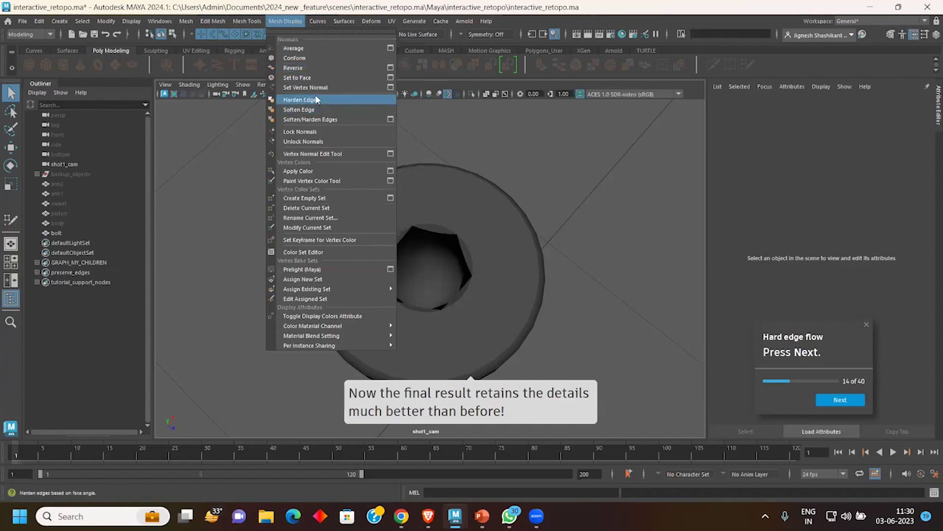
left_click(508, 250)
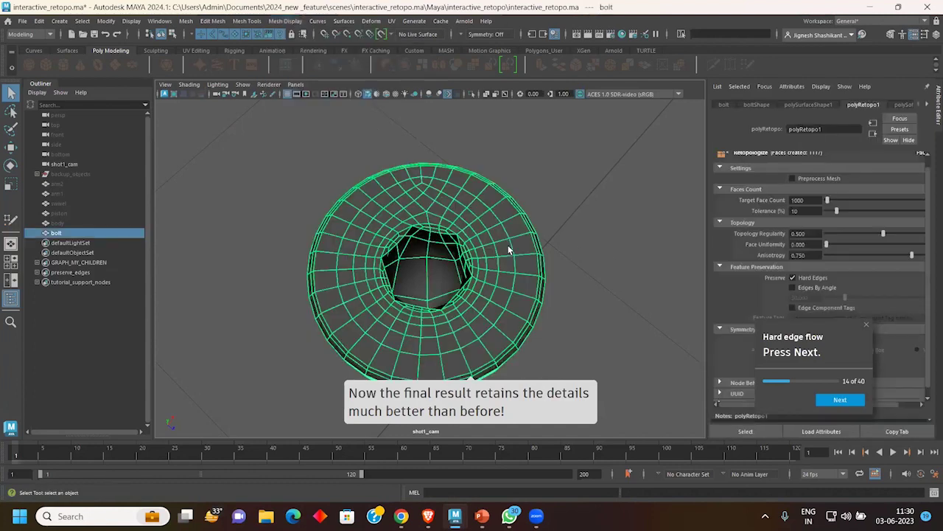
left_click(823, 291)
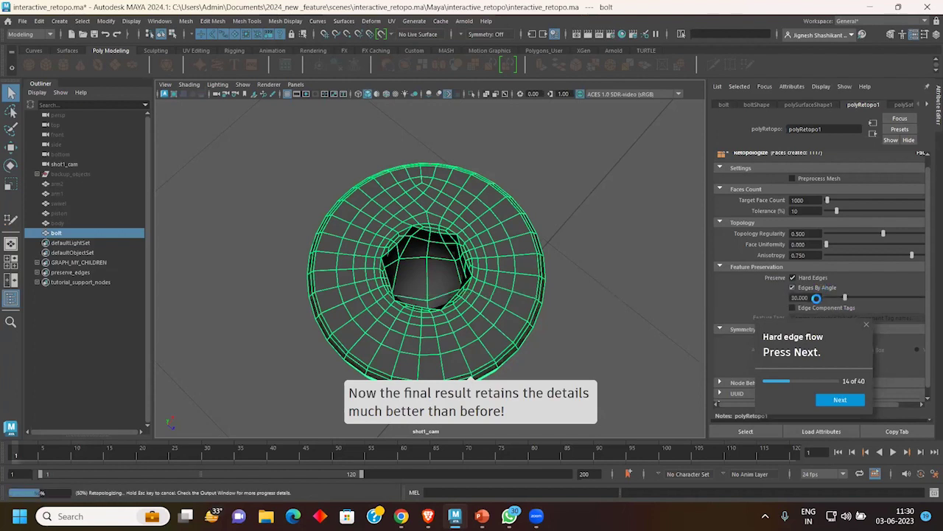
left_click_drag(815, 297, 741, 300)
type("90")
key("Return")
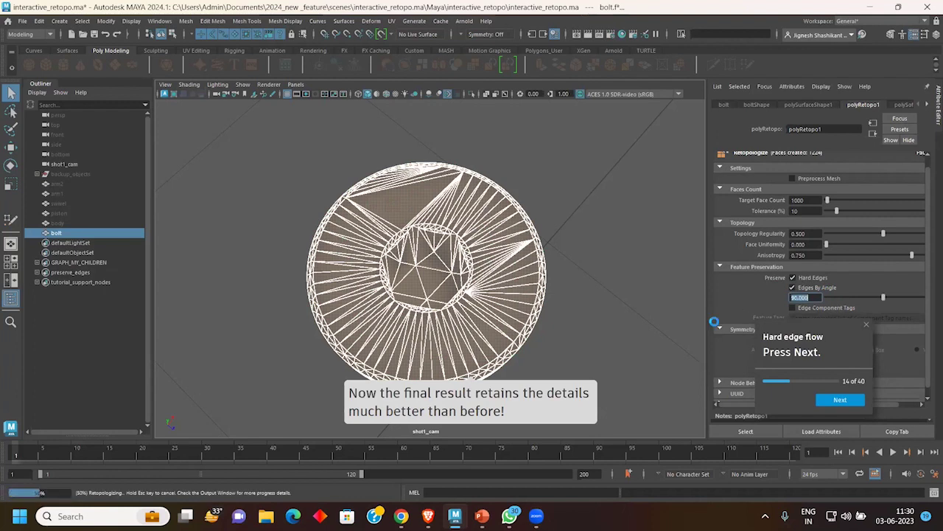
left_click(815, 288)
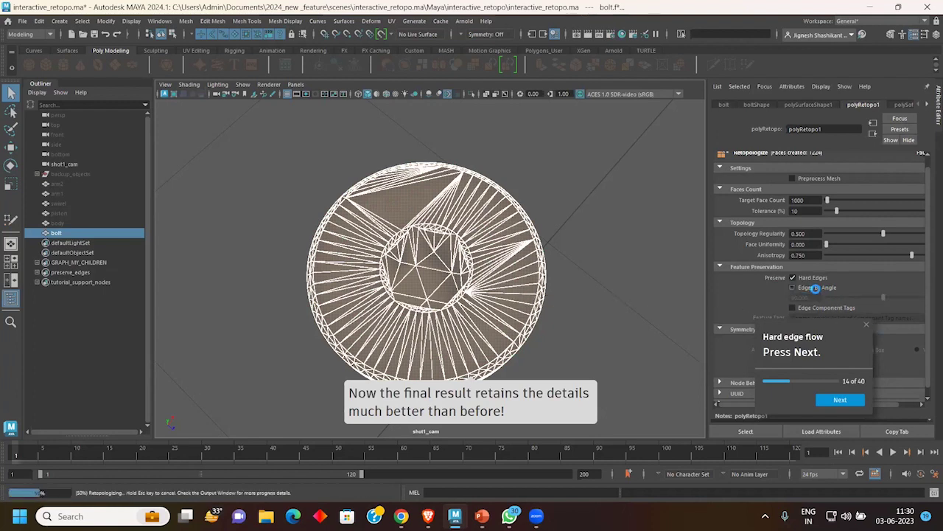
Step: Inspect the bolt's 1117-face retopology from several angles and advance the tutorial to step 15
left_click(648, 284)
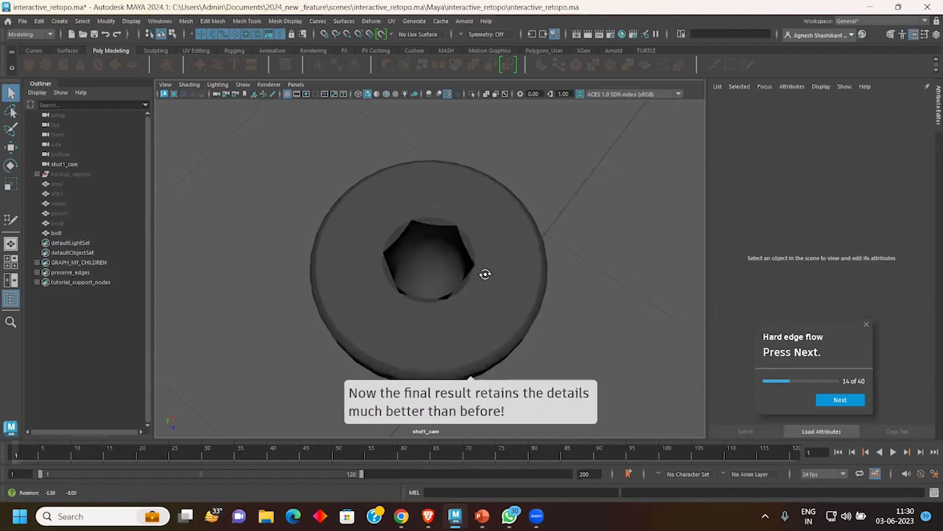
mouse_move(648, 284)
left_mouse_down("alt")
mouse_move(513, 273)
mouse_move(550, 324)
mouse_move(598, 280)
left_mouse_up("alt")
left_click(513, 273)
left_click(596, 276)
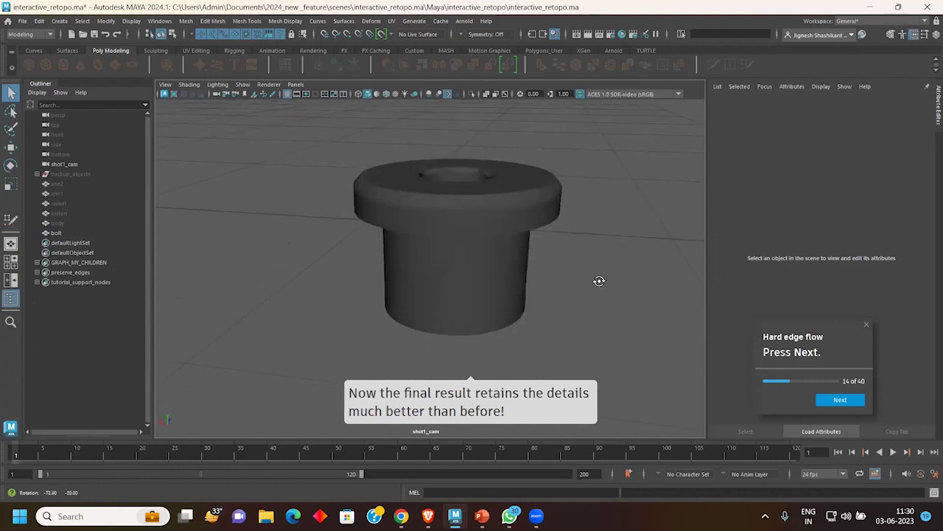
left_click(555, 273)
left_click(852, 401)
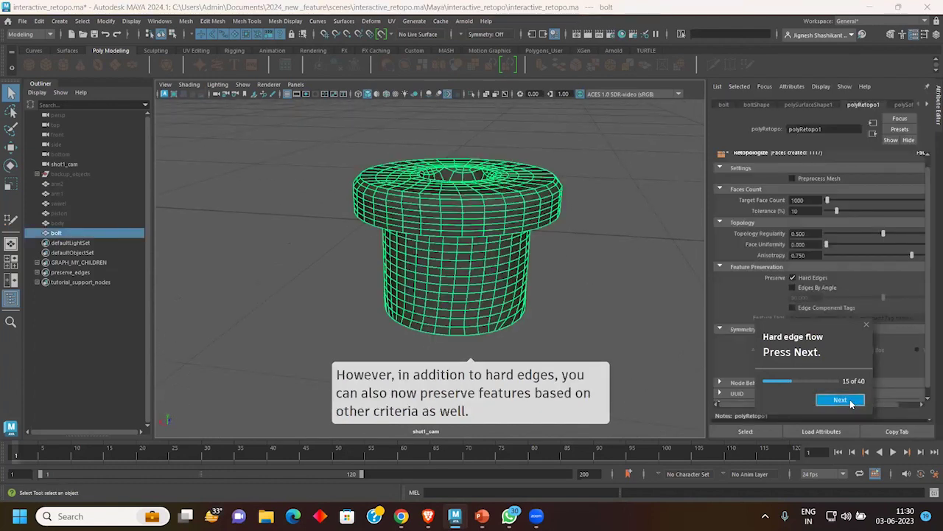
Step: Advance to the piston example, orbit in on it, and retopologize it into quads
left_click(846, 403)
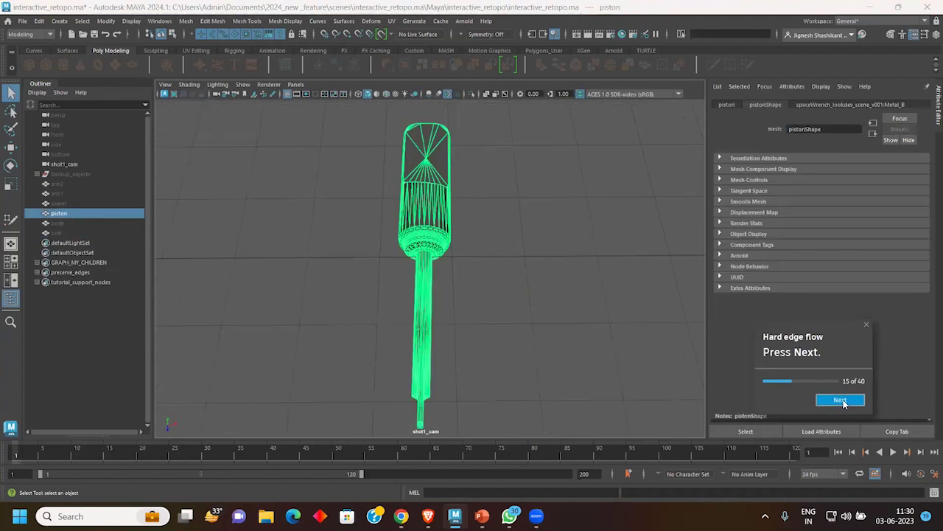
left_click_drag(579, 265, 622, 253, "alt")
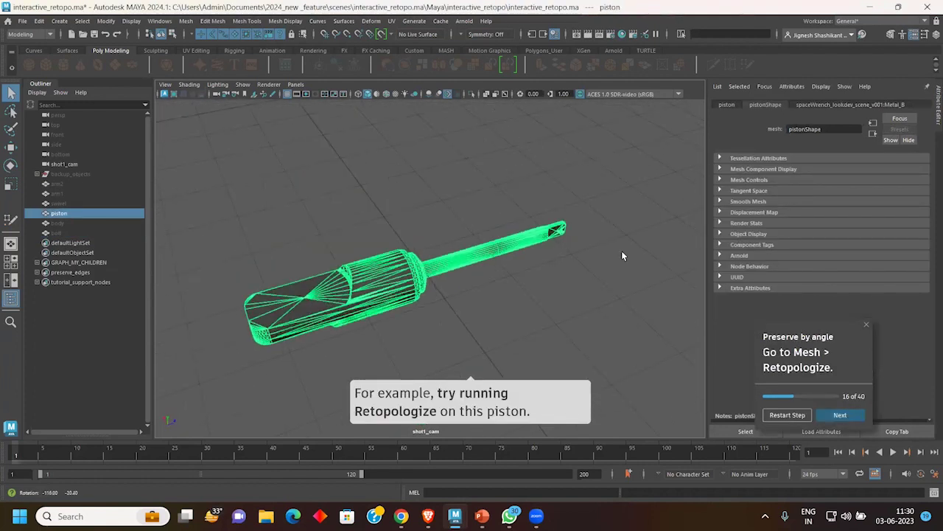
right_click_drag(422, 292, 526, 199, "alt")
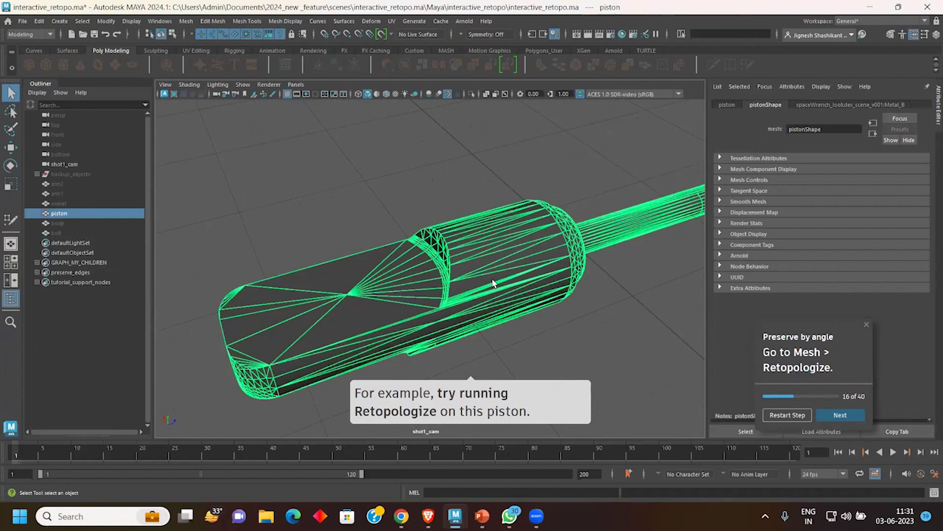
left_click_drag(493, 283, 400, 178, "alt")
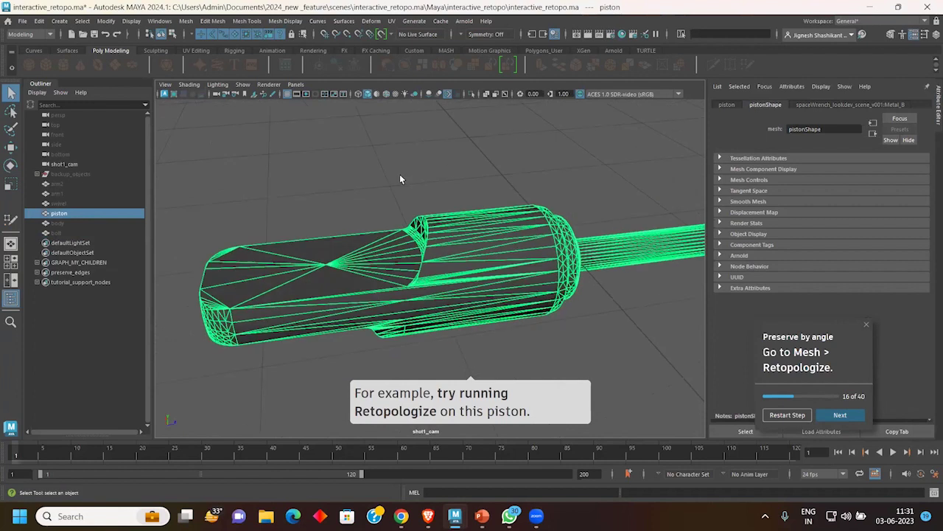
left_click(189, 21)
left_click(233, 125)
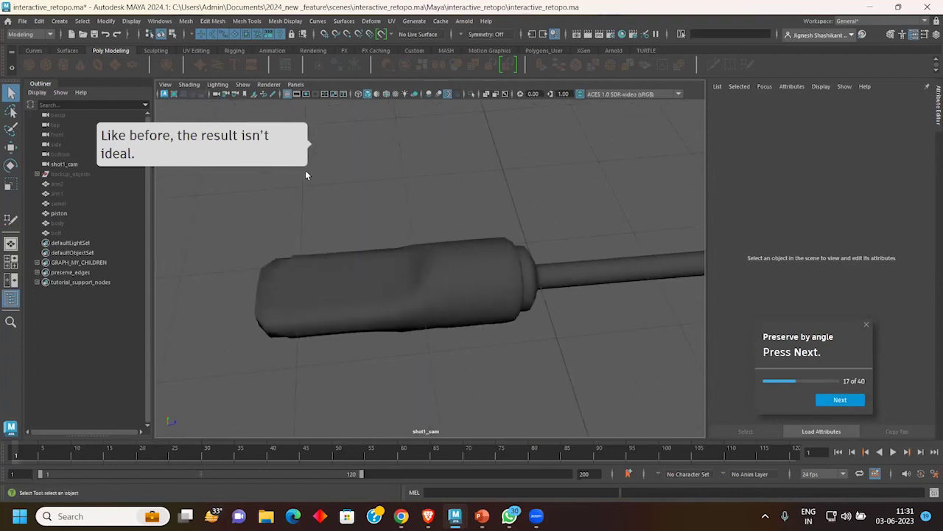
Step: Turn on Hard Edges feature preservation in polyRetopo2 for the selected piston
left_click(482, 286)
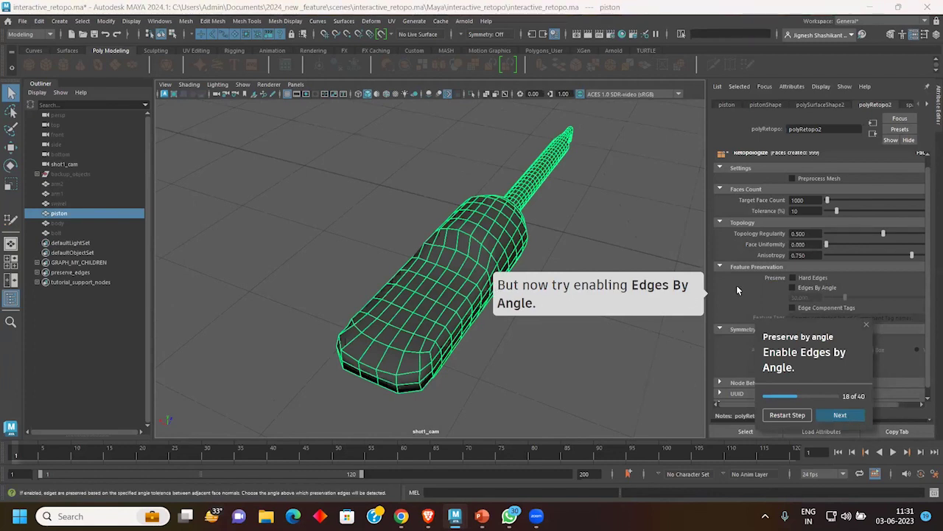
left_click(793, 278)
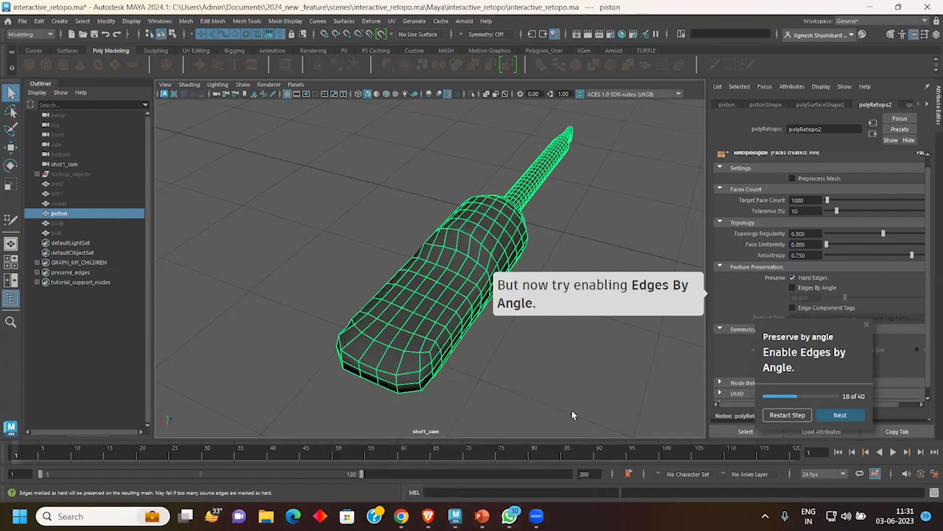
left_click(427, 516)
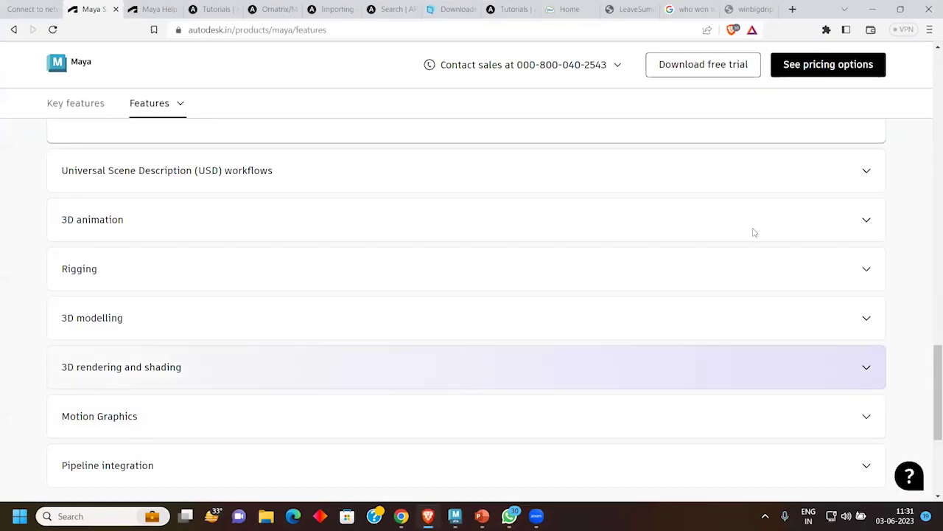
Step: Bring the Bifrost_render Maya window to the front from the taskbar
left_click(873, 9)
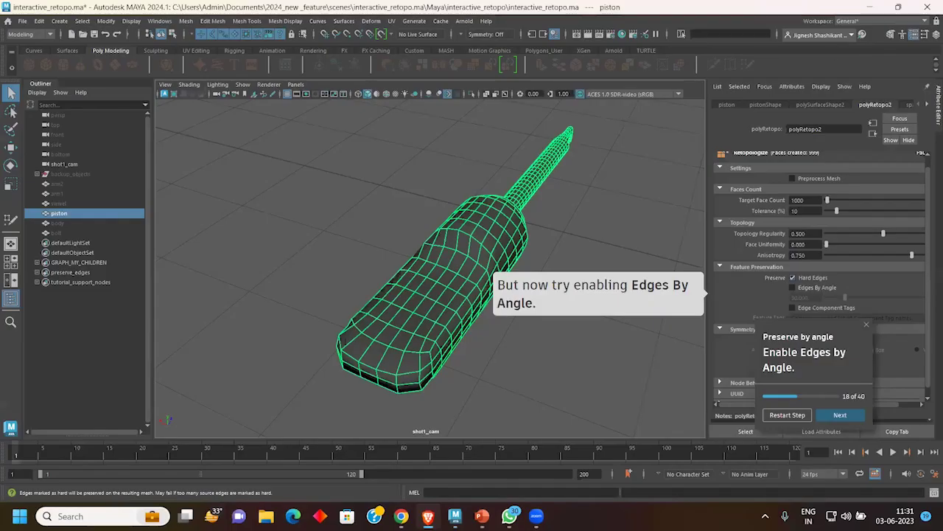
right_click(649, 516)
key("Escape")
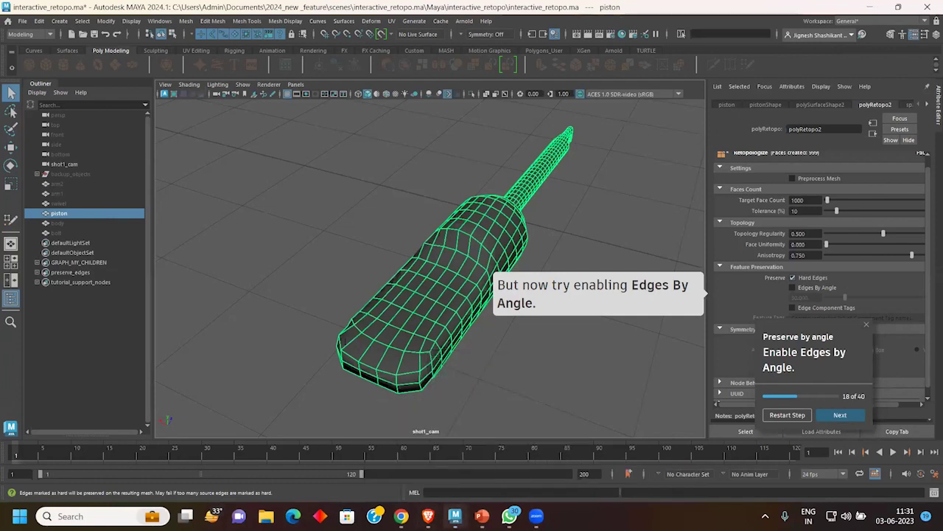
left_click(416, 462)
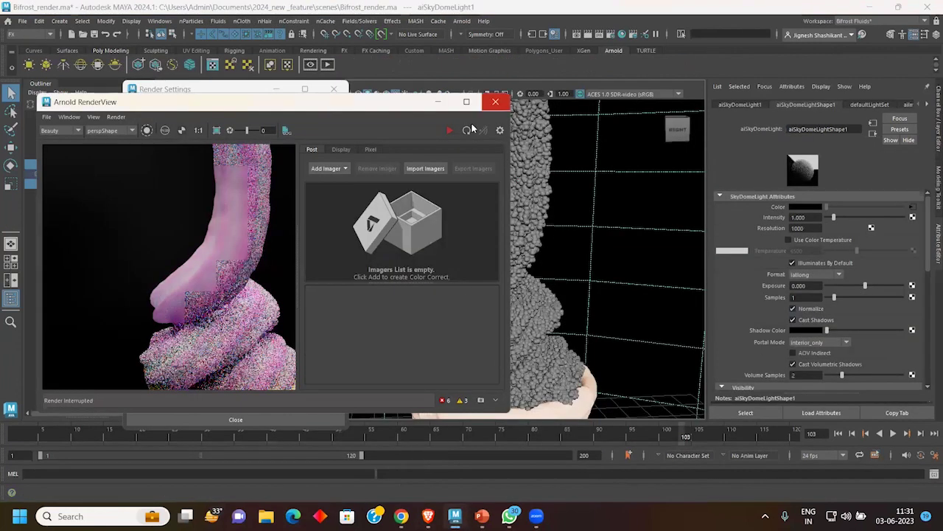
Step: Close Arnold RenderView, minimize the Bifrost_render window, and bring PowerPoint forward
left_click(495, 102)
mouse_move(455, 515)
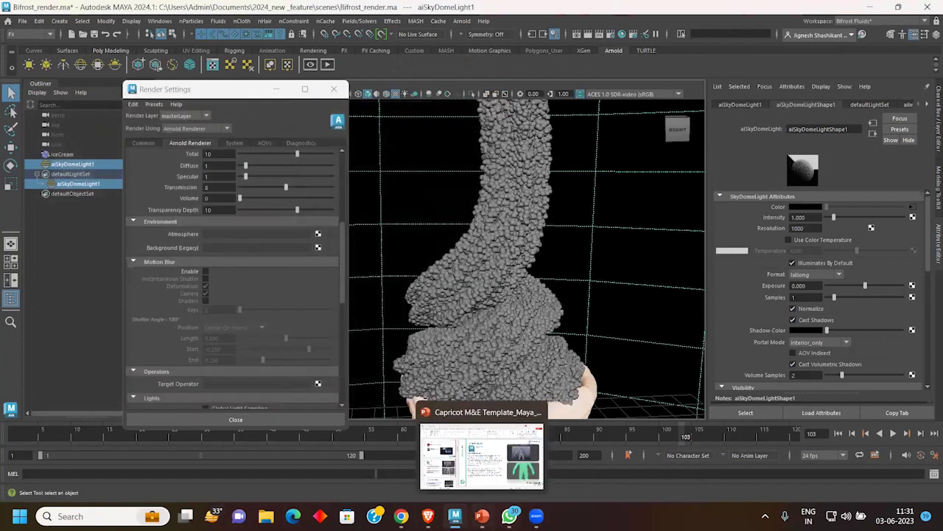
left_click(868, 7)
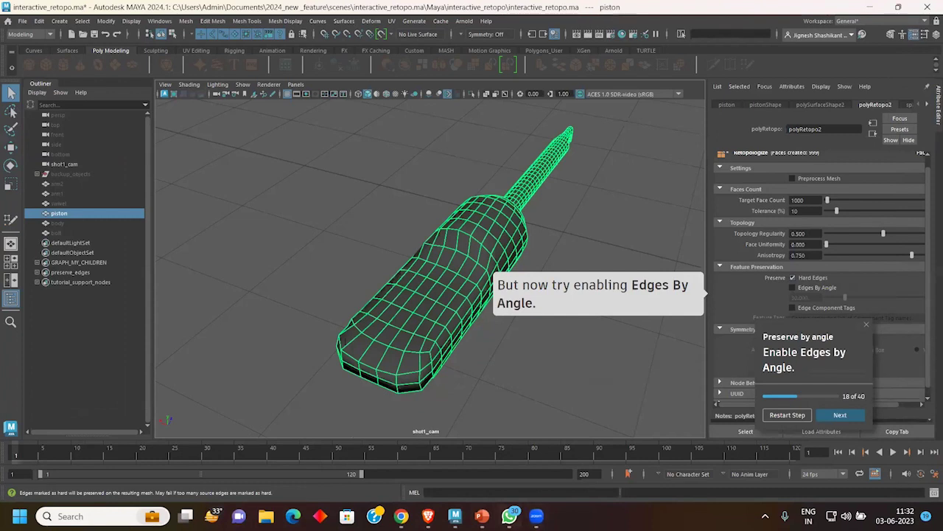
left_click(482, 516)
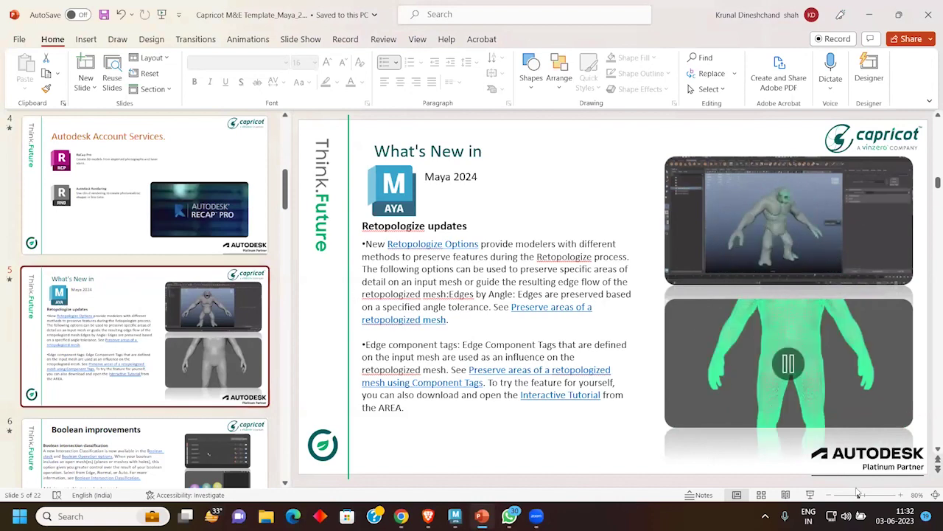
Step: Present from the Retopologize slide, advance to Boolean improvements, and end the show on slide 6
left_click(810, 493)
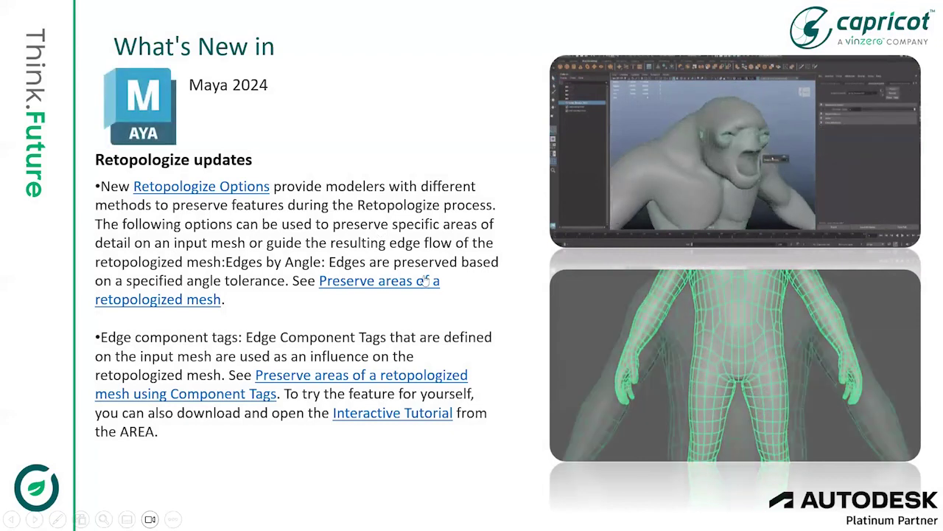
key("Right")
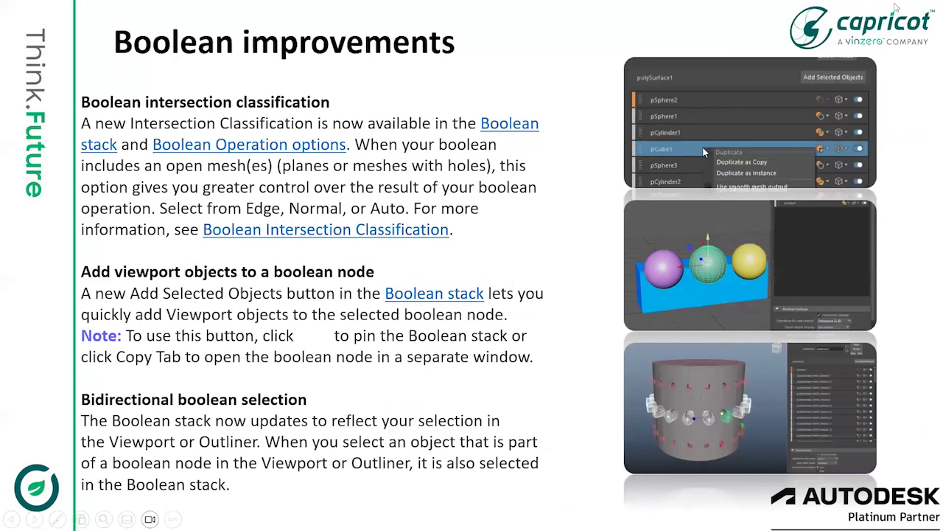
key("Escape")
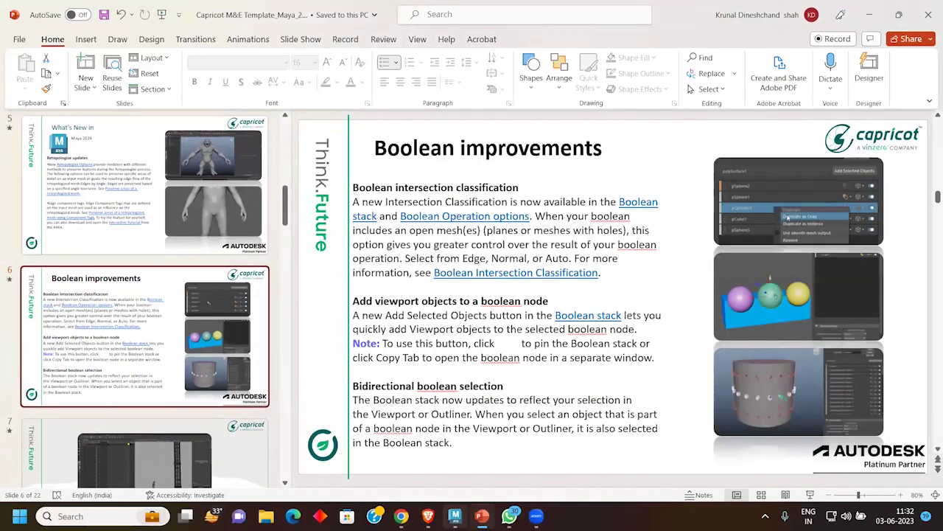
left_click(455, 515)
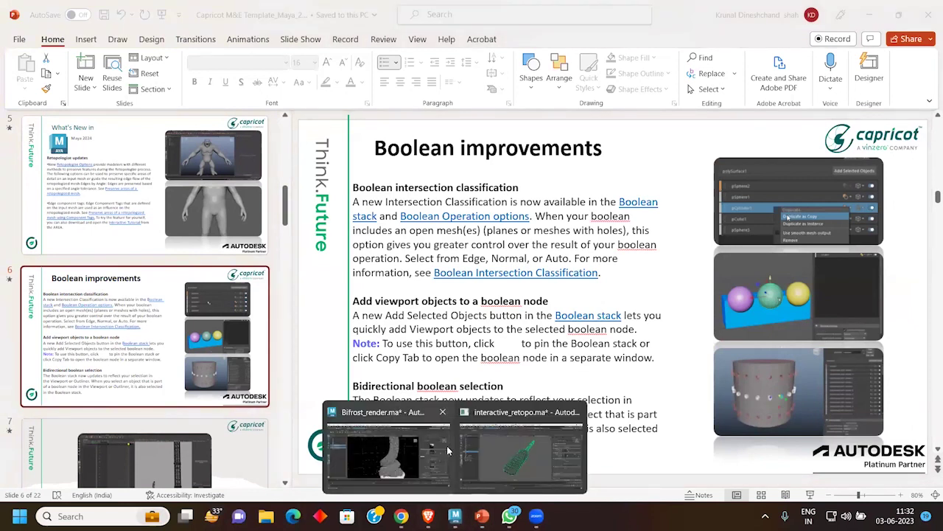
Step: End the 2.3 GB maya (5) process group from Task Manager, then bring PowerPoint forward
right_click(587, 516)
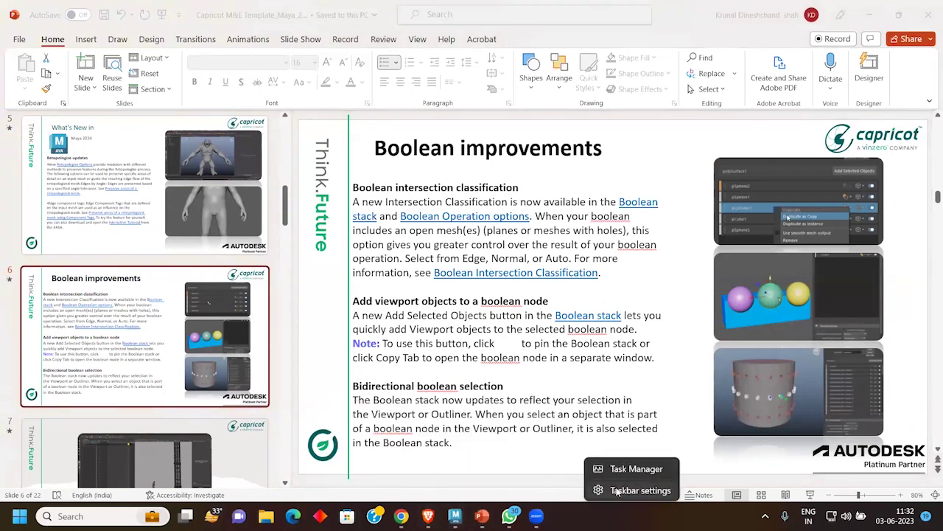
left_click(587, 448)
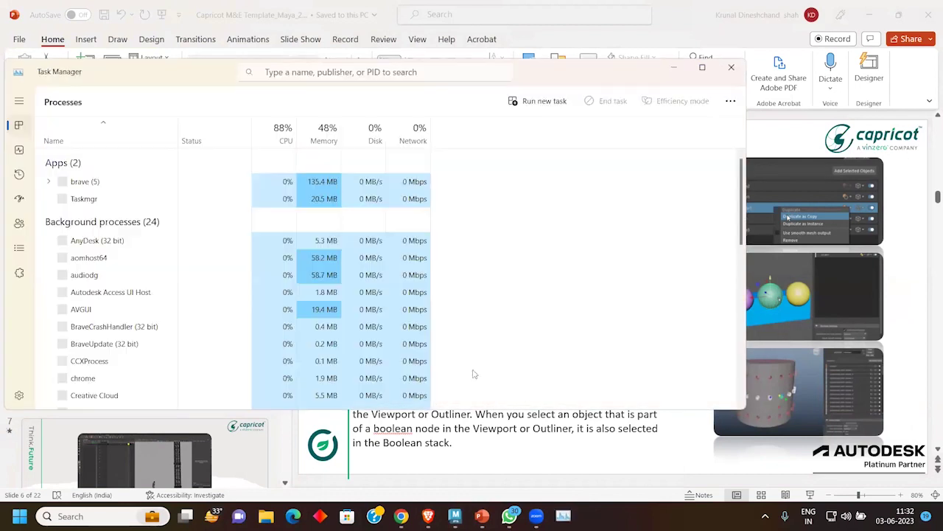
left_click_drag(653, 74, 692, 205)
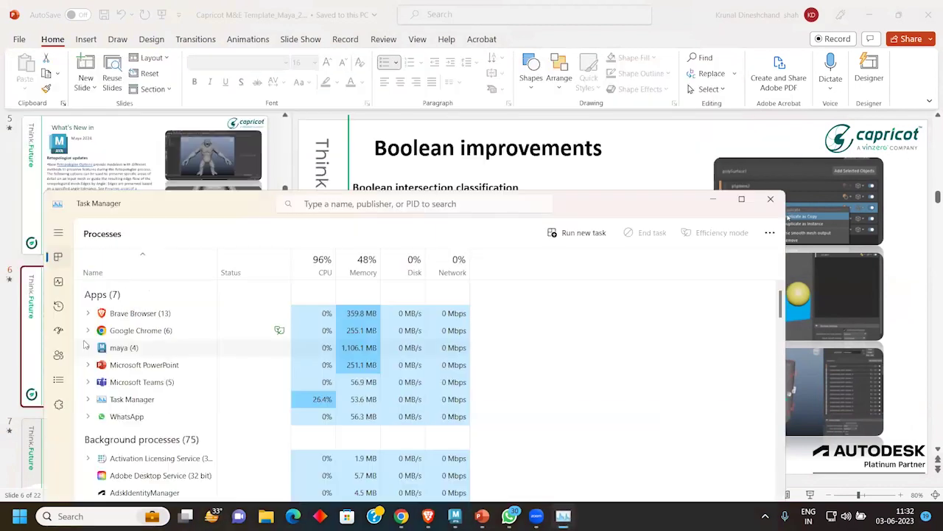
left_click(88, 347)
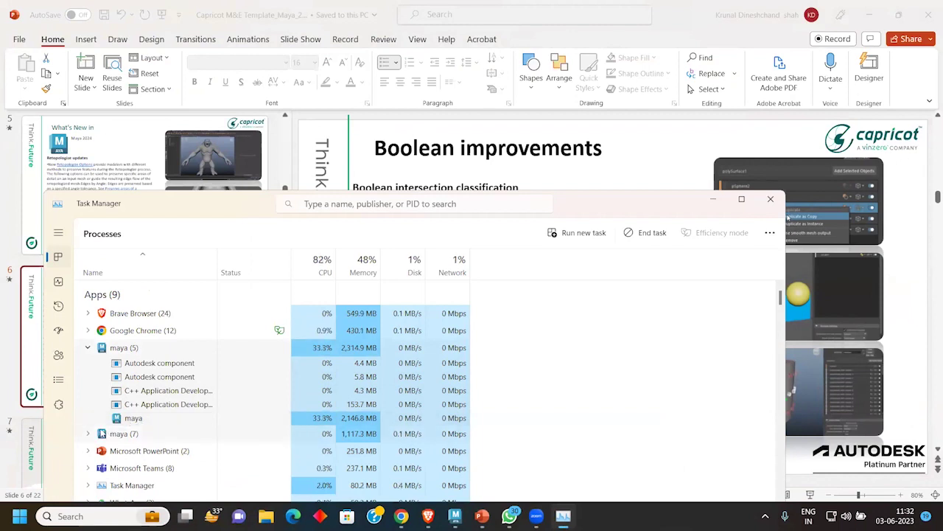
right_click(135, 352)
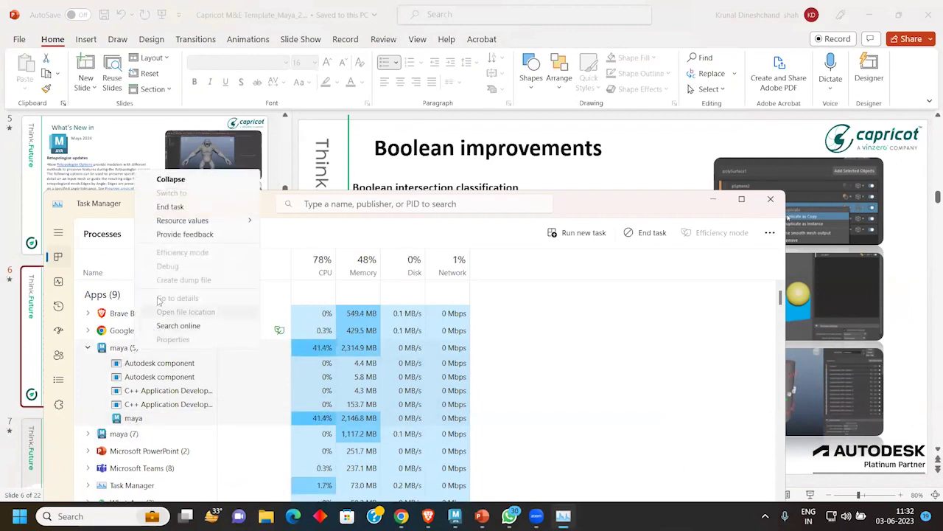
left_click(181, 206)
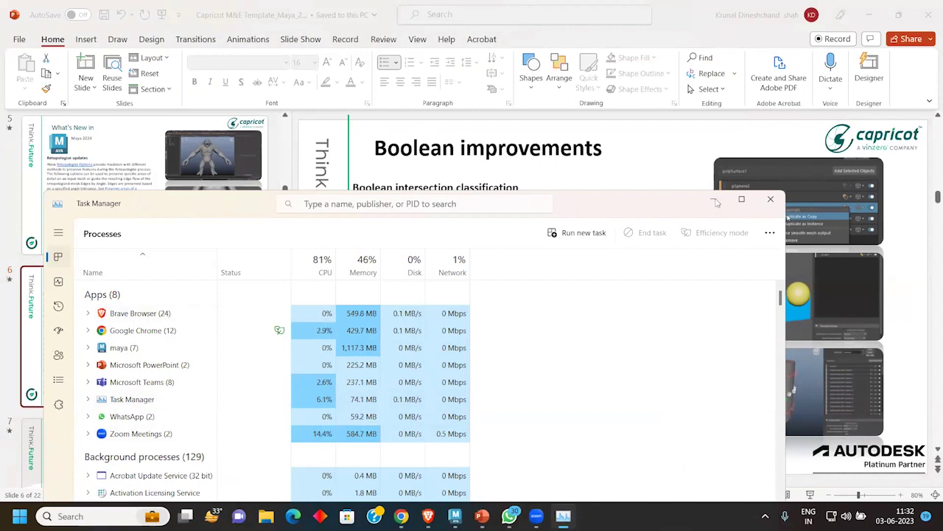
left_click(787, 217)
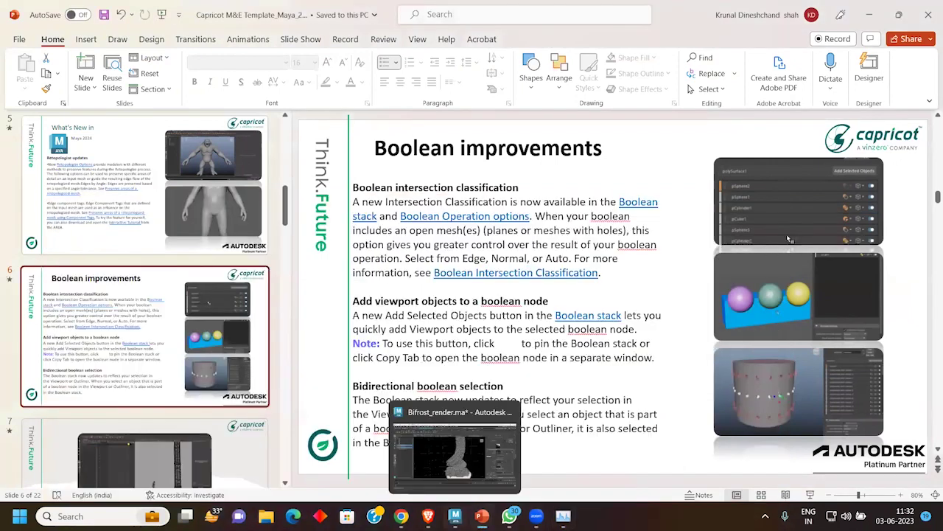
Step: Search 'ma' in the Start menu and launch Maya 2024
left_click(20, 516)
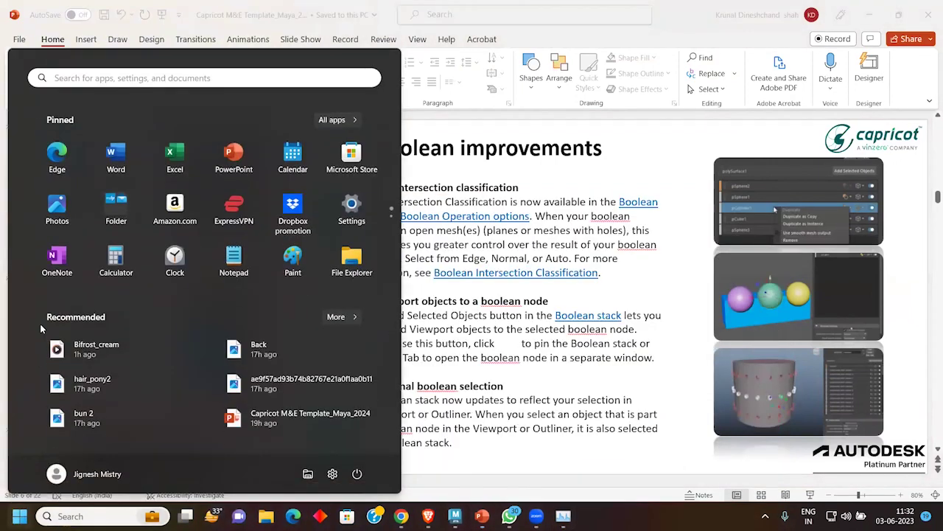
left_click(137, 74)
type("ma")
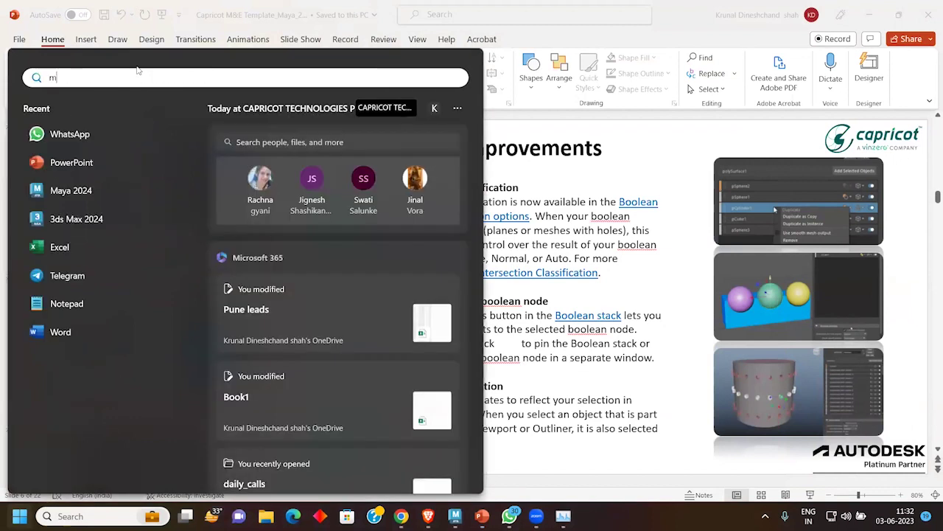
left_click(101, 170)
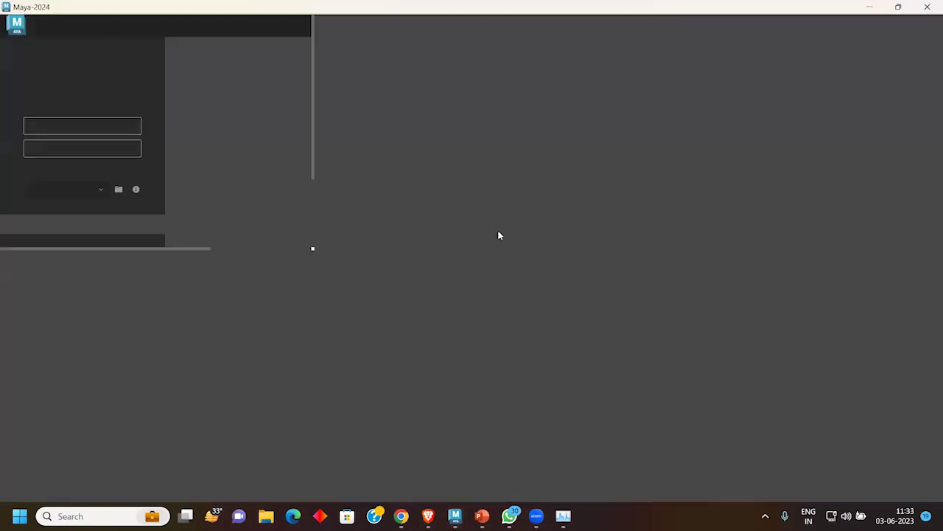
Step: Start an empty scene and create a polygon cylinder
left_click(115, 131)
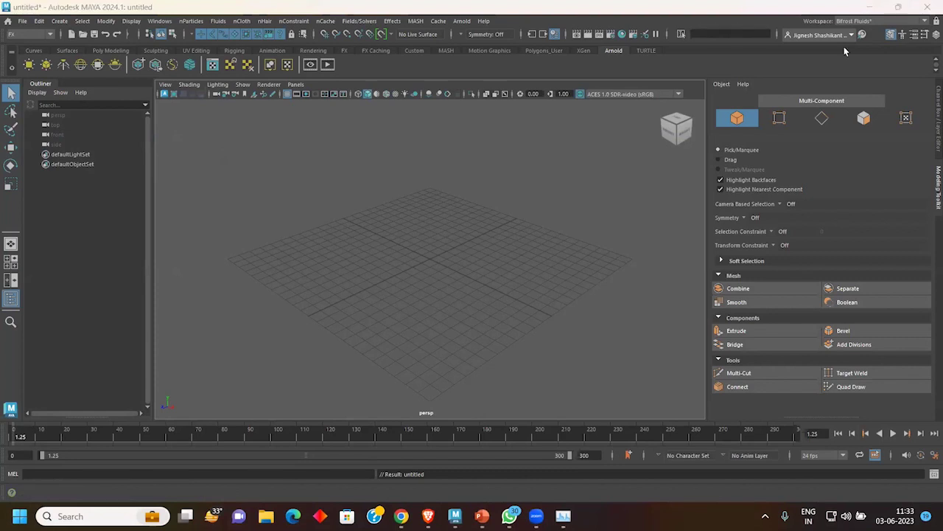
left_click(106, 21)
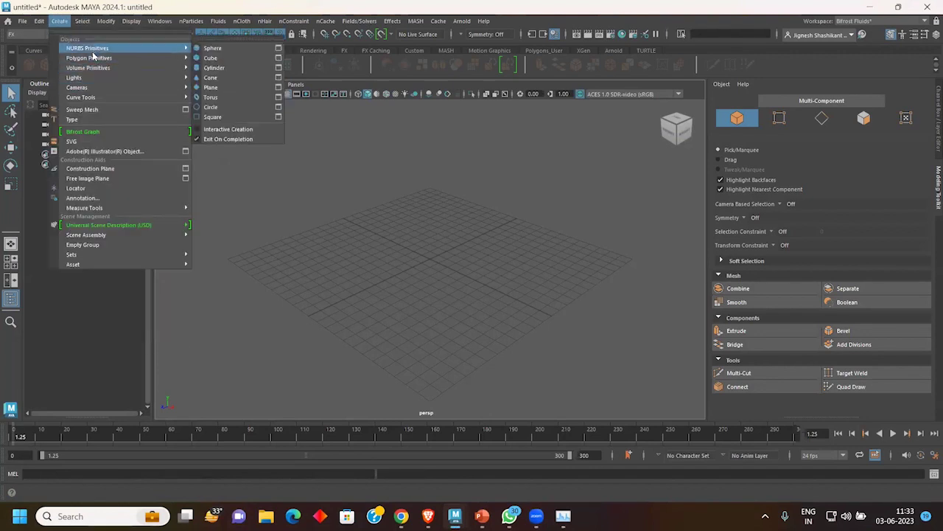
mouse_move(89, 58)
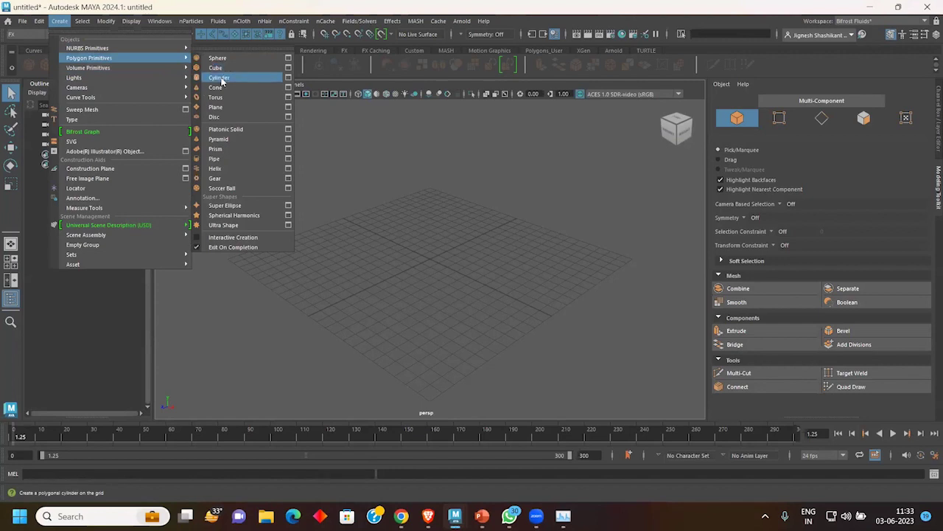
left_click(221, 77)
Step: Scale the cylinder uniformly to 5.924 and give it 5 height subdivisions
key("r")
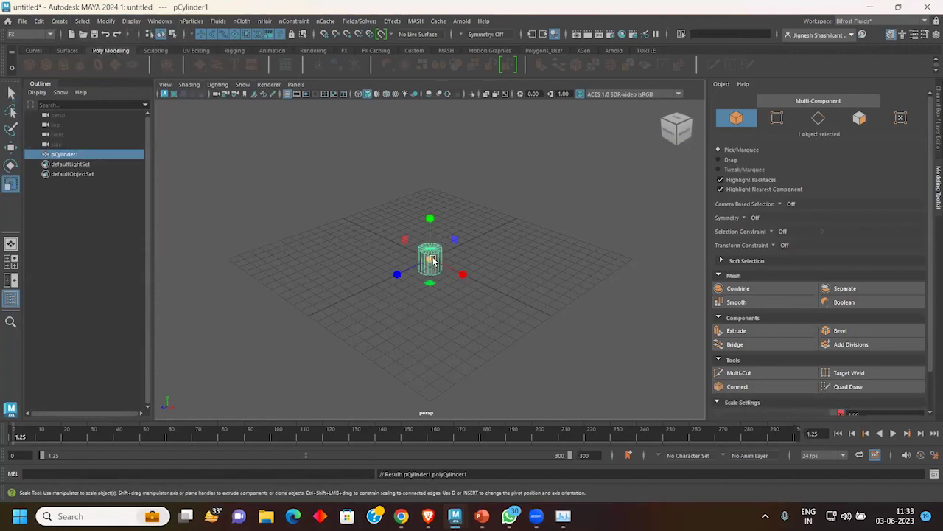
left_click_drag(434, 260, 533, 292)
key("ctrl+a")
key("ctrl+a")
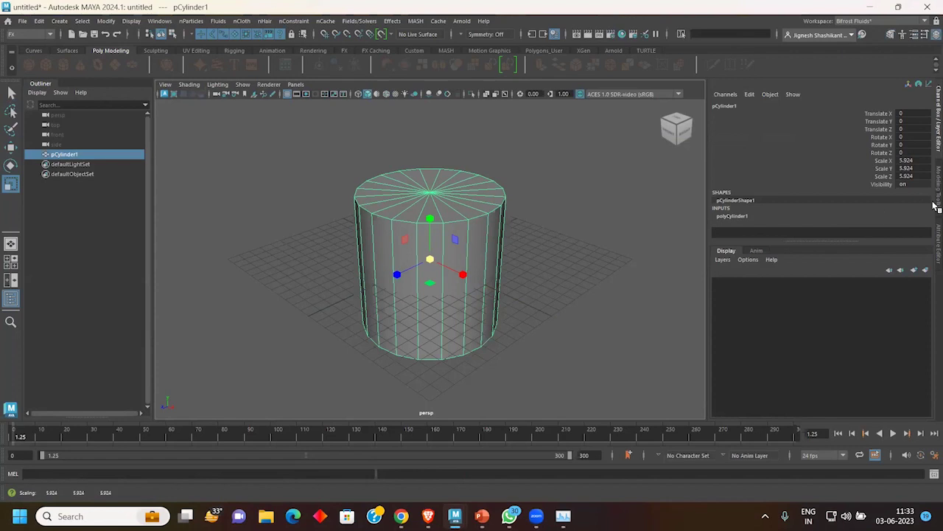
left_click(732, 216)
scroll(735, 217, "down", 2)
left_click(873, 210)
middle_click_drag(428, 305, 453, 309)
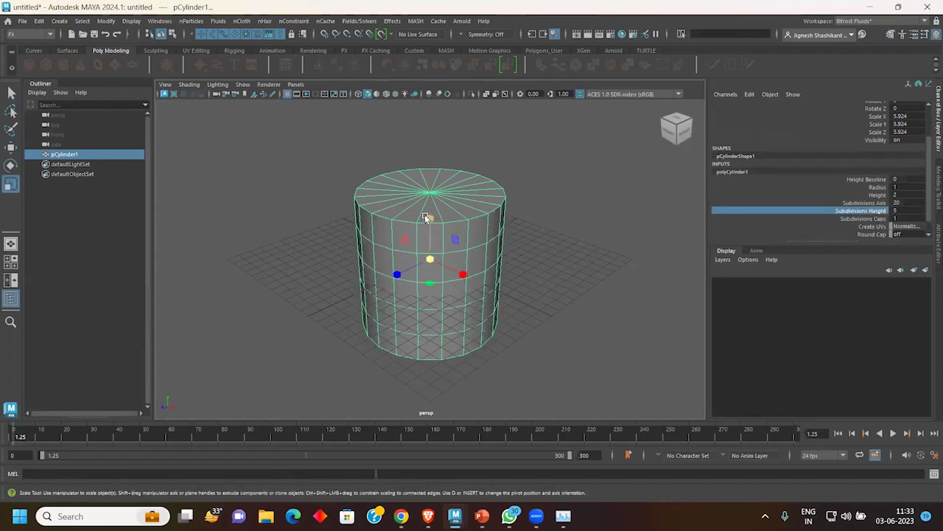
Step: Stretch pCylinder1 along its height to Scale Y 18.831
left_click_drag(426, 218, 432, 160)
left_click(537, 263)
scroll(537, 263, "down", 5)
left_click(443, 279)
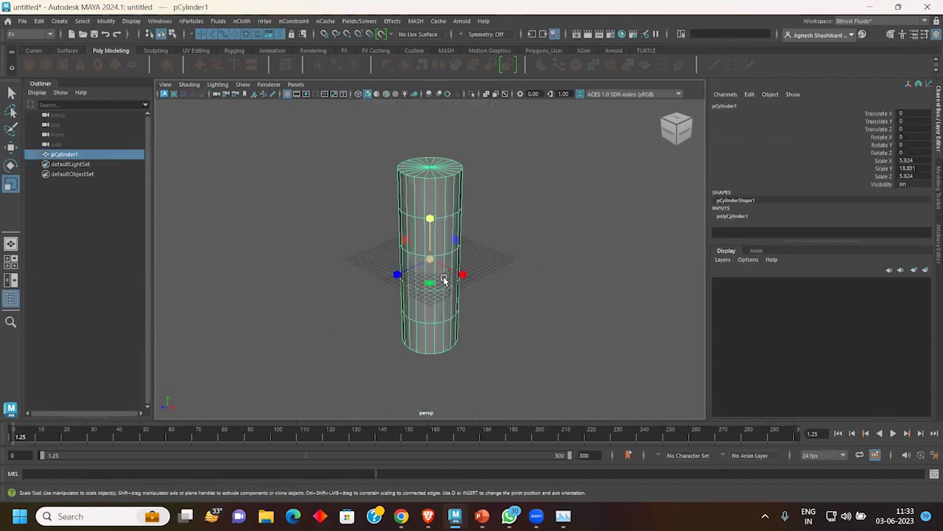
left_click(83, 21)
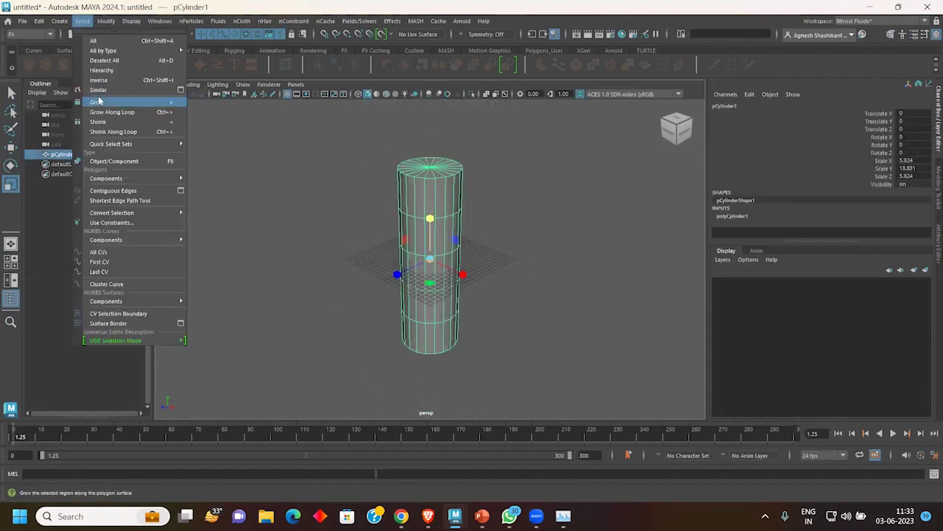
mouse_move(88, 58)
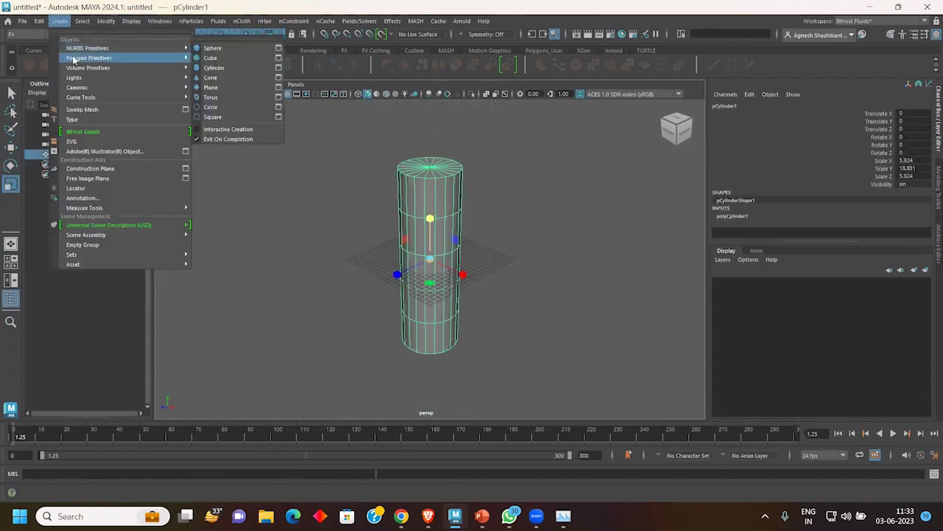
Step: Create a torus from torn-off Polygon Primitives, enlarge it and raise it up the cylinder
left_click(236, 44)
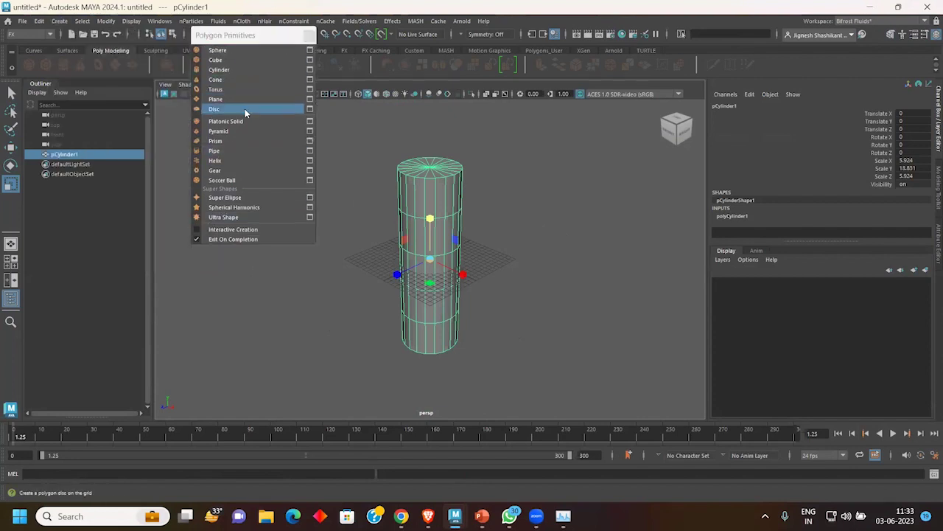
left_click(248, 89)
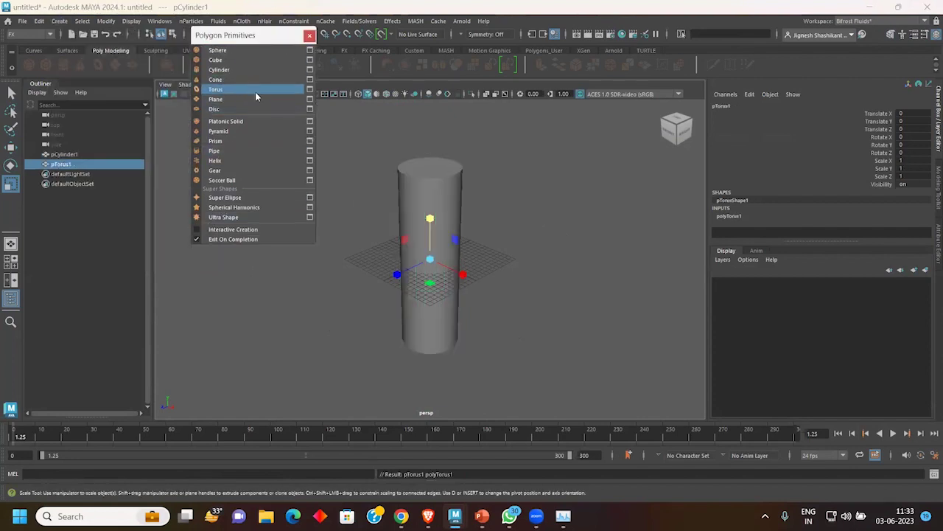
mouse_move(437, 262)
left_mouse_down()
mouse_move(501, 273)
mouse_move(480, 268)
left_mouse_up()
key("w")
mouse_move(432, 215)
left_mouse_down()
mouse_move(430, 147)
mouse_move(430, 188)
left_mouse_up()
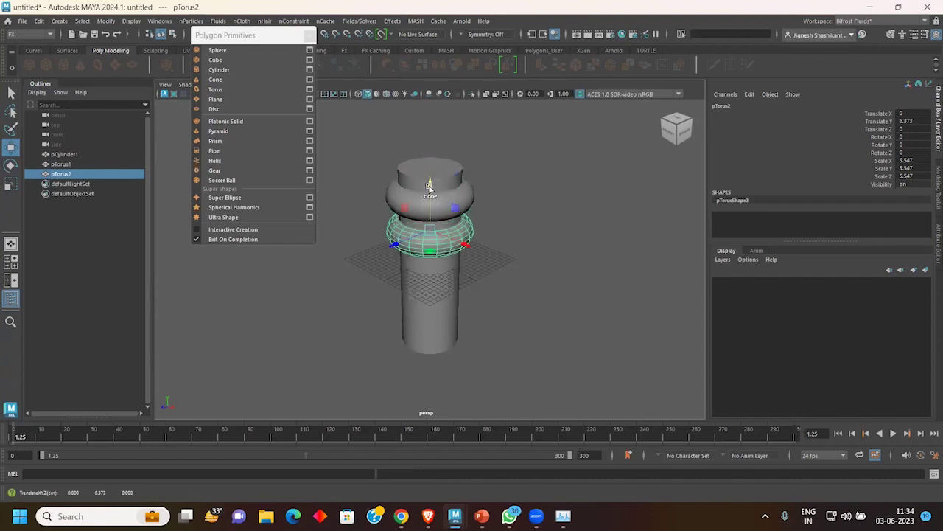
Step: Duplicate the torus down the cylinder into five rings, pTorus1 to pTorus5
key("shift+d")
key("shift+d")
key("shift+d")
left_click(564, 236)
left_click_drag(565, 236, 538, 245, "alt")
mouse_move(539, 244)
right_mouse_down("alt")
mouse_move(508, 287)
mouse_move(463, 257)
right_mouse_up("alt")
left_click_drag(464, 258, 447, 182, "alt")
left_click(440, 181)
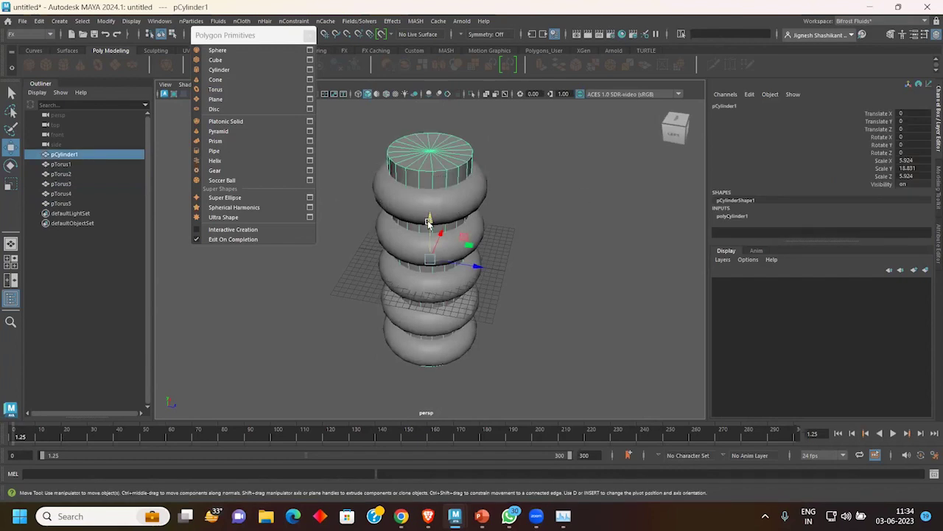
left_click(536, 179)
left_click(433, 168)
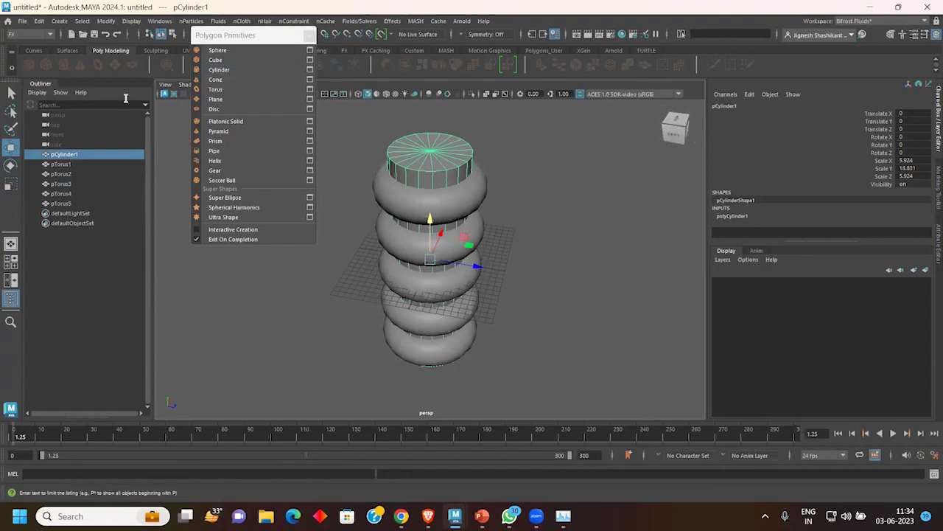
Step: Switch the menu set to Modeling
left_click(191, 21)
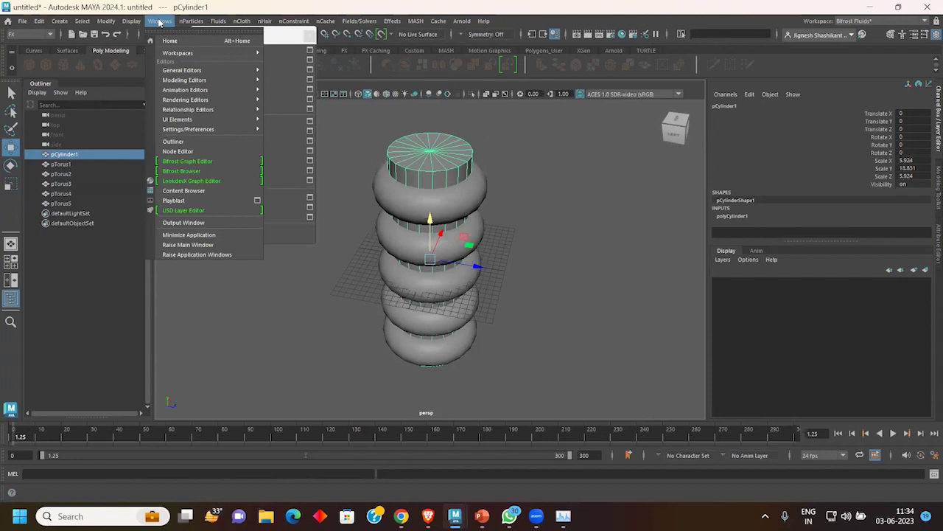
left_click(29, 33)
left_click(26, 46)
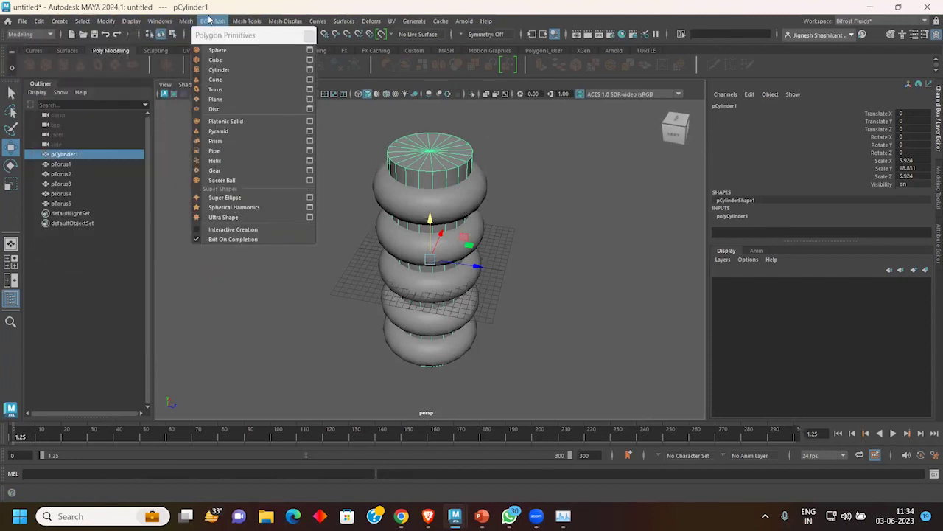
mouse_move(205, 48)
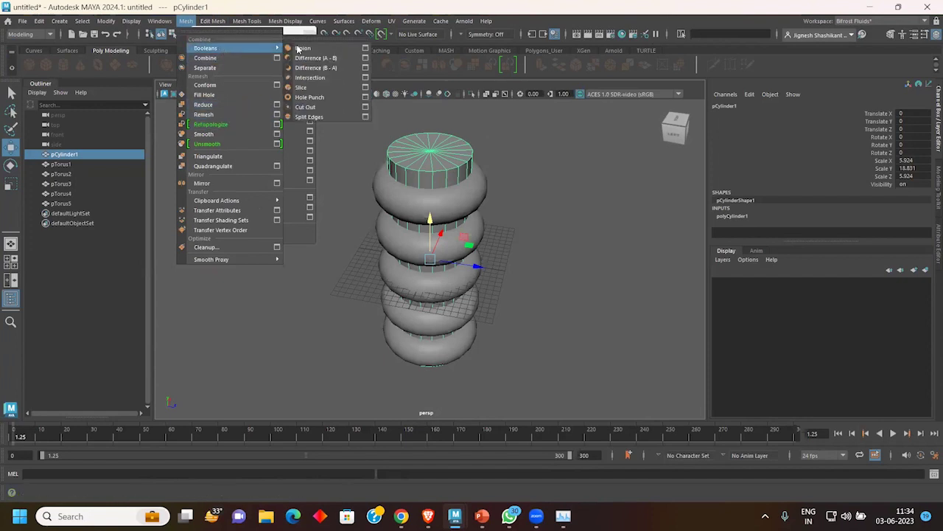
Step: Apply Mesh > Booleans > Union to pCylinder1, creating polySurface1
left_click(308, 46)
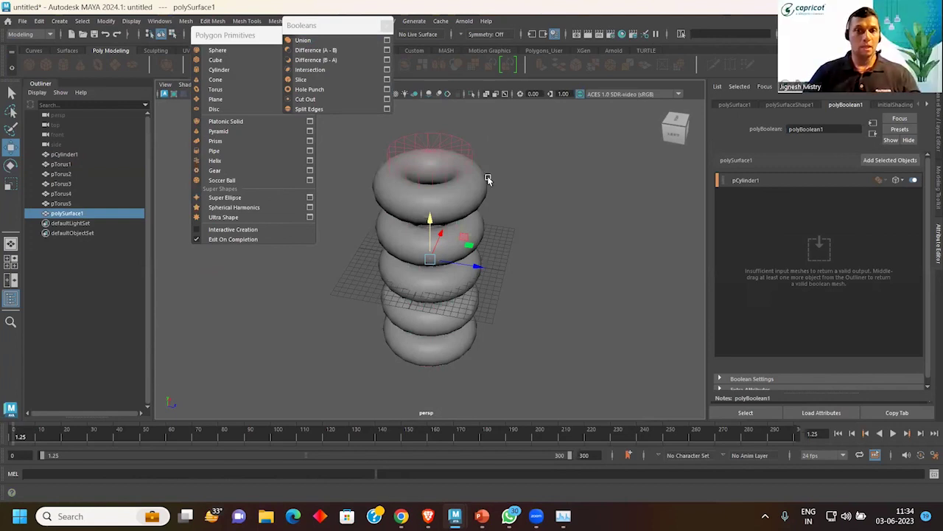
left_click(66, 164)
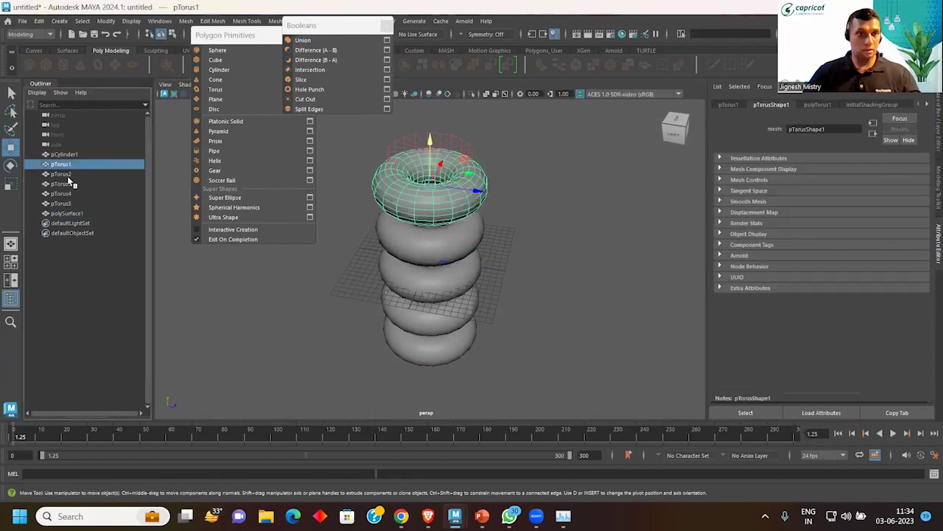
left_click(64, 154)
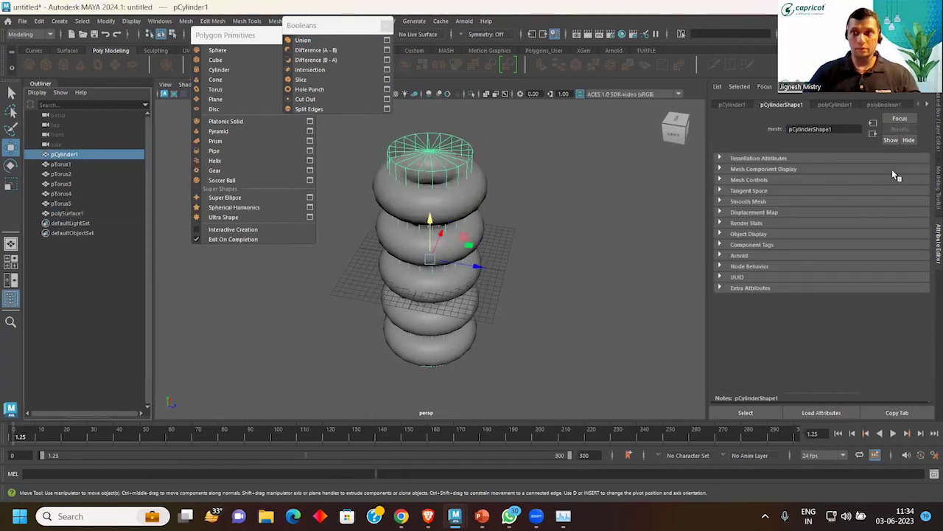
left_click(302, 40)
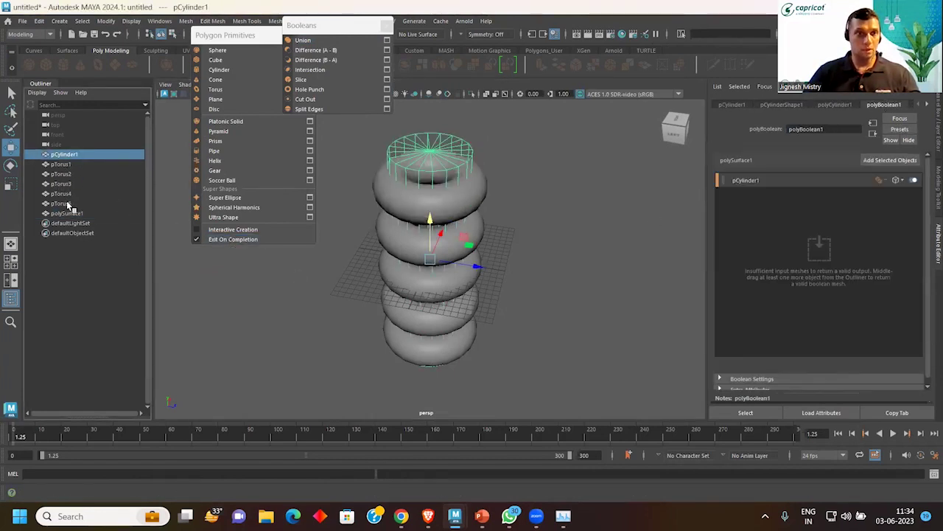
Step: Select pCylinder1 and all five tori in the Outliner
left_click(65, 203, "shift")
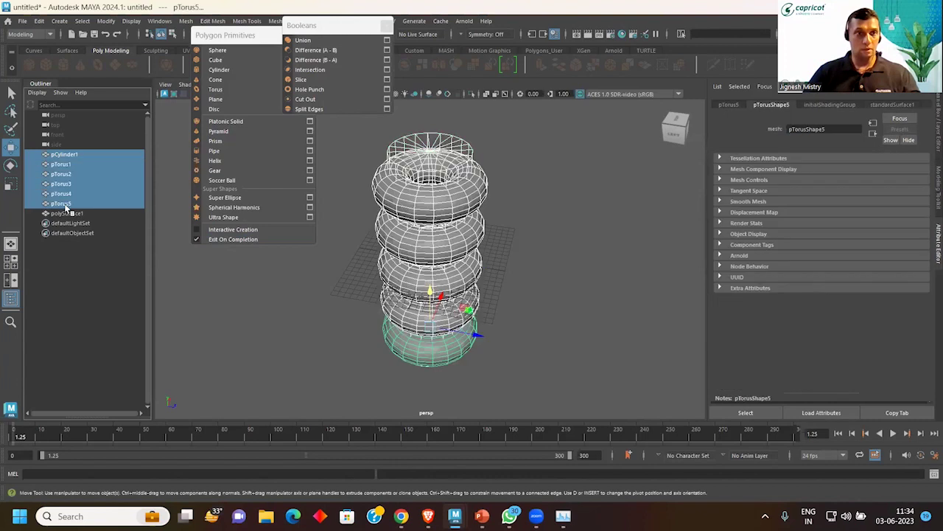
left_click(905, 105)
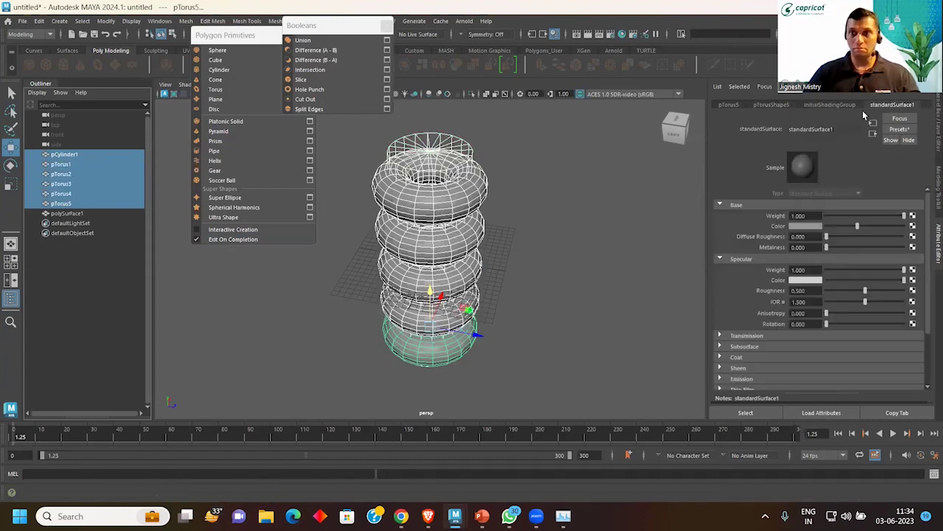
left_click(85, 157)
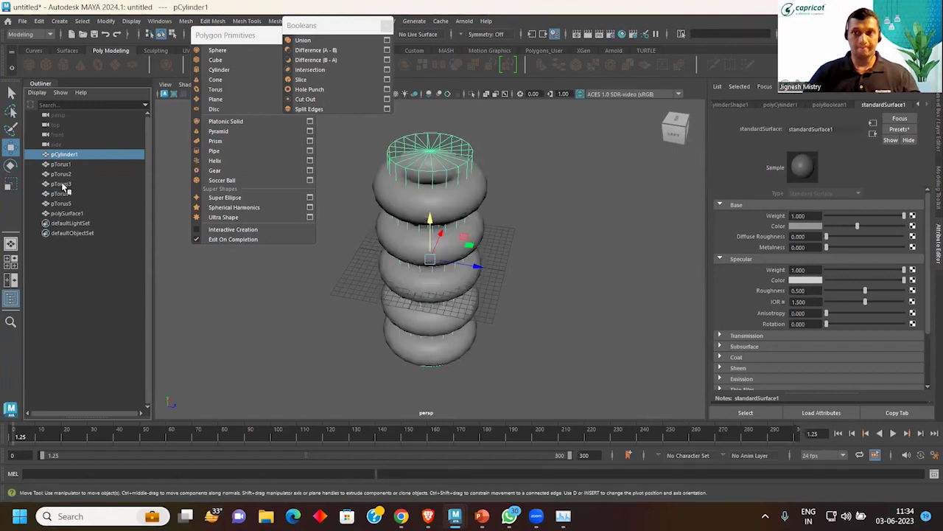
left_click(829, 104)
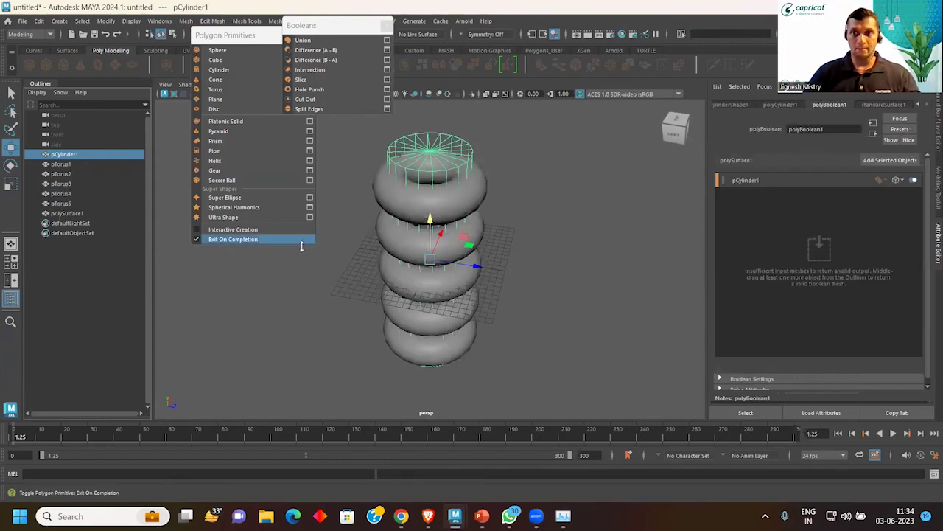
left_click(74, 165, "ctrl")
left_click_drag(76, 172, 78, 212, "ctrl")
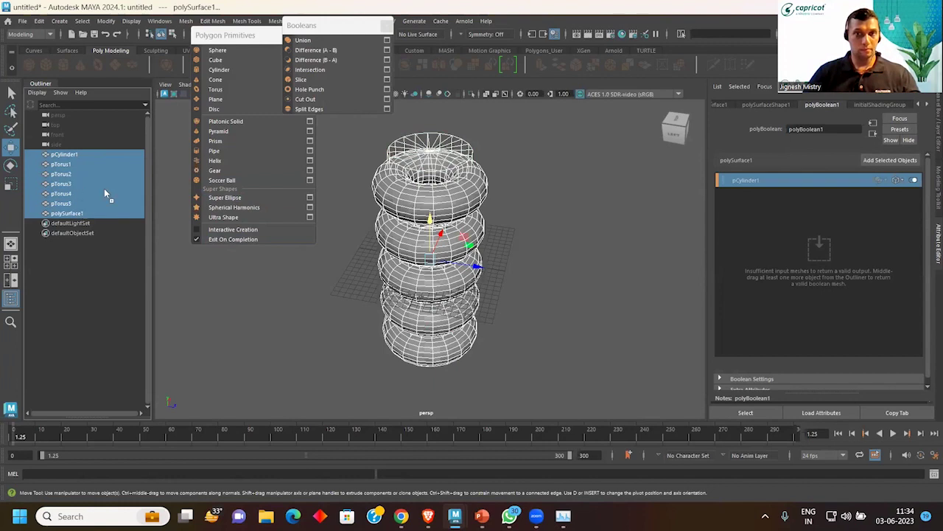
Step: Drag the five tori into polyBoolean1's inputs and set pTorus3 and pTorus4 to Union
middle_click_drag(105, 194, 807, 295)
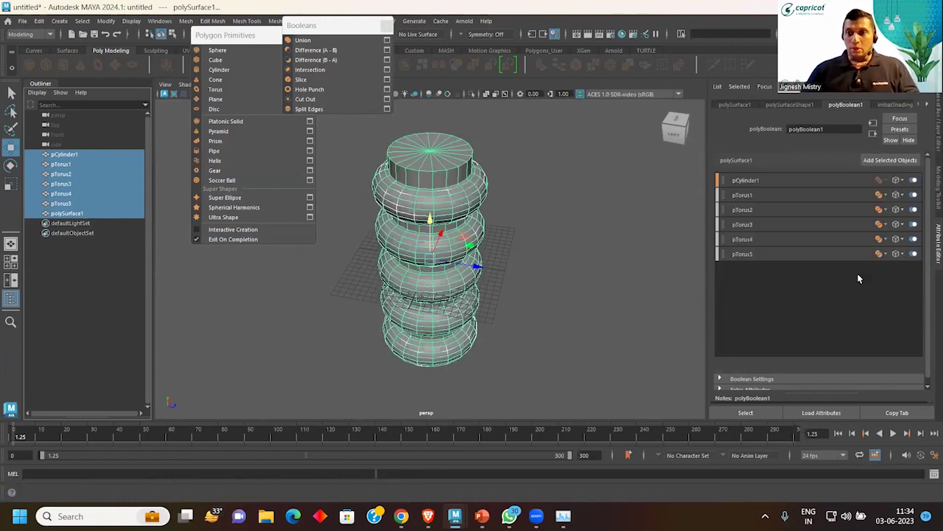
left_click(884, 195)
left_click(892, 215)
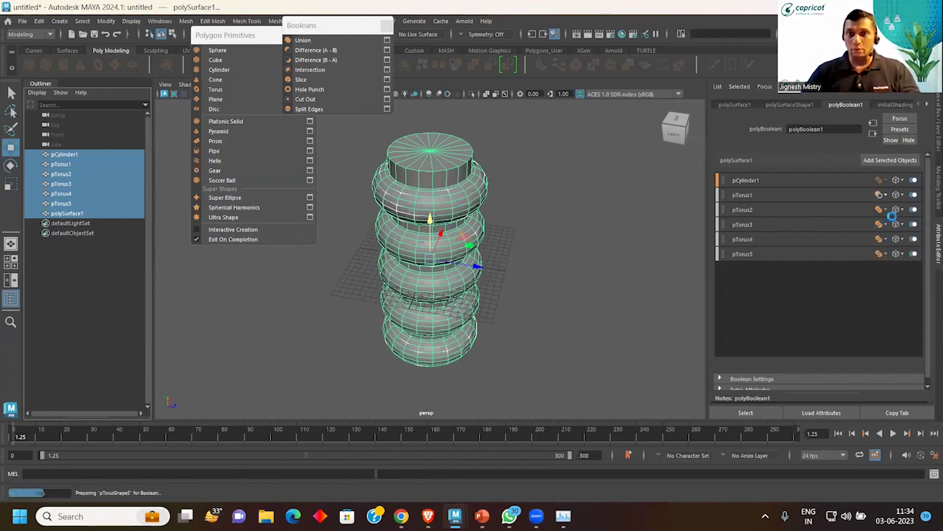
left_click(884, 224)
left_click(888, 225)
left_click(884, 239)
left_click(886, 240)
left_click(885, 253)
left_click(870, 259)
Step: Change pTorus5's operation so the bottom torus carves a groove into the column
left_click(582, 212)
mouse_move(582, 212)
left_mouse_down("alt")
mouse_move(541, 248)
mouse_move(595, 270)
mouse_move(475, 201)
left_mouse_up("alt")
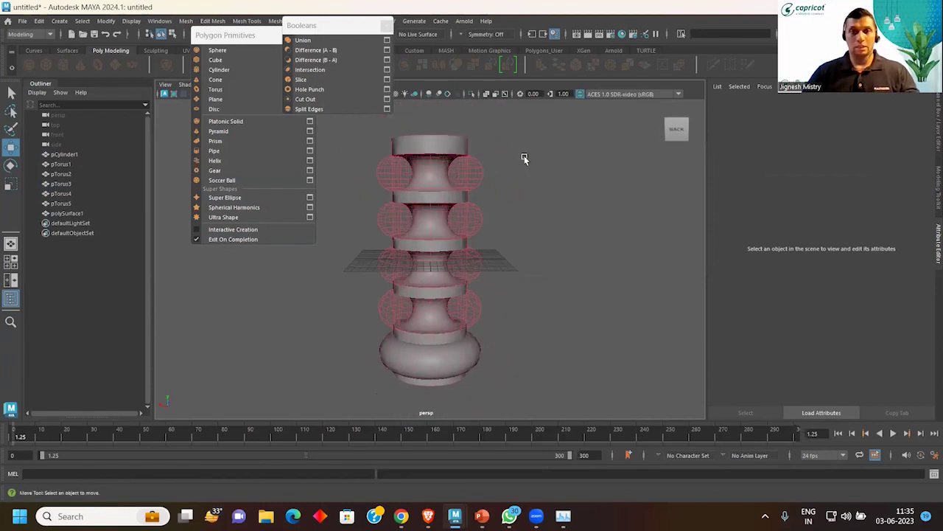
left_click(457, 154)
left_click(887, 255)
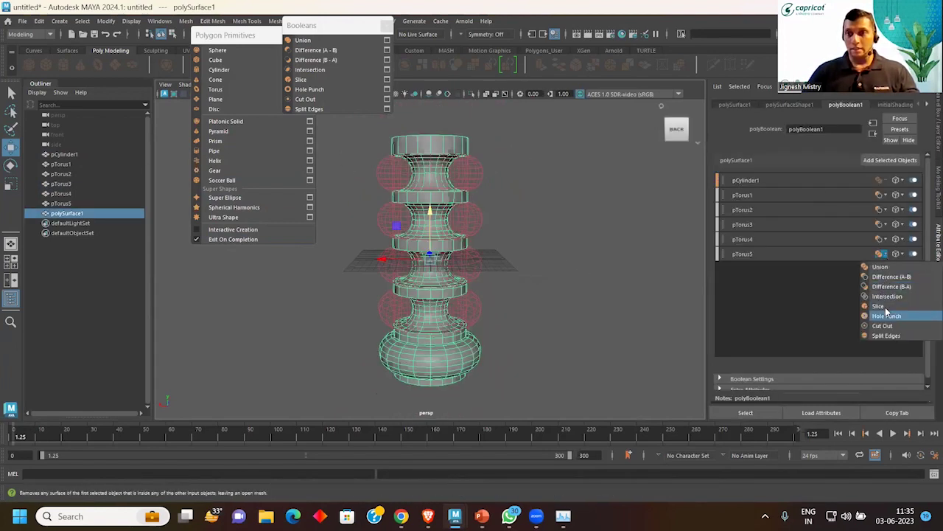
left_click(881, 278)
mouse_move(622, 267)
left_mouse_down("alt")
mouse_move(579, 272)
mouse_move(605, 284)
left_mouse_up("alt")
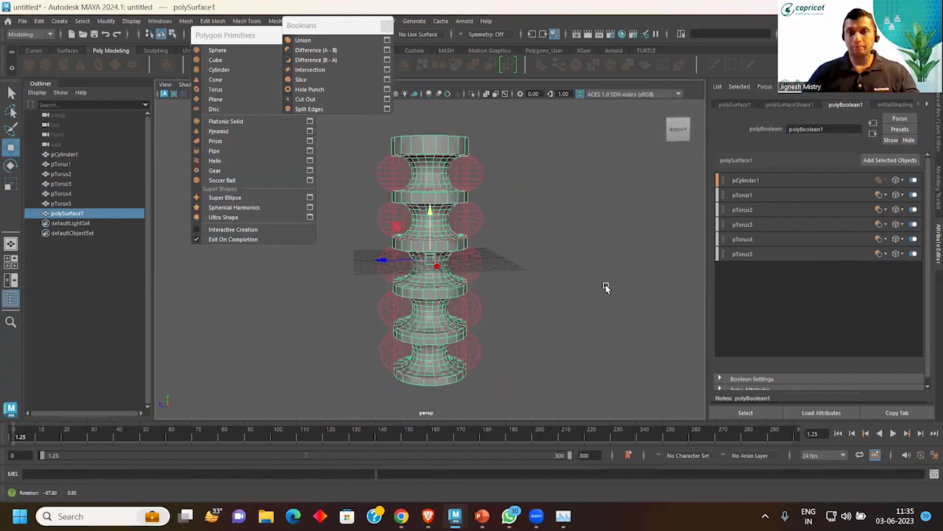
Step: Nudge the second torus slightly up and shrink it to narrow its groove
scroll(554, 269, "up", 3)
scroll(501, 274, "up", 3)
scroll(541, 242, "up", 2)
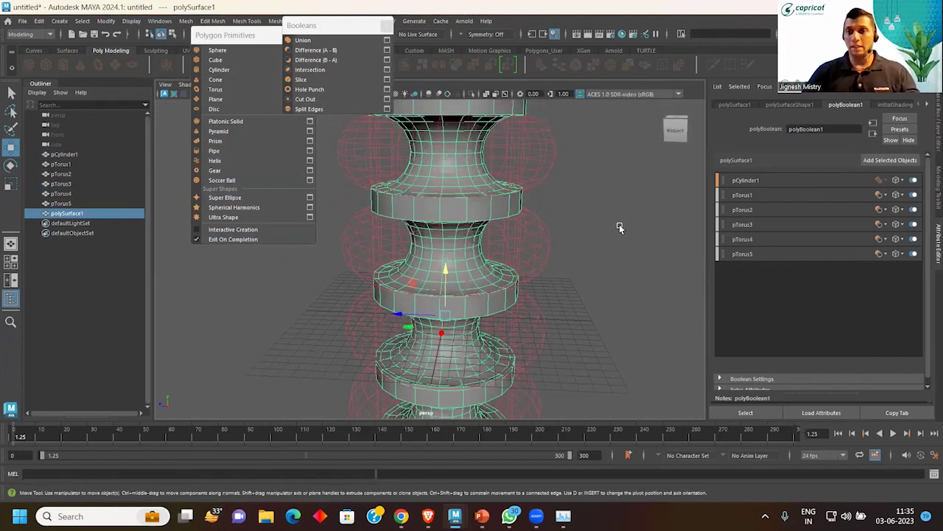
left_click(527, 247)
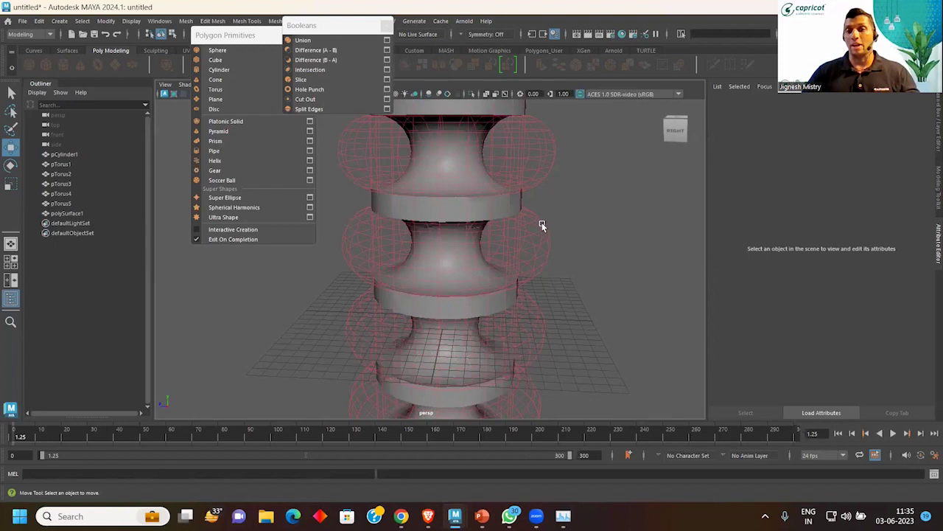
left_click(534, 227)
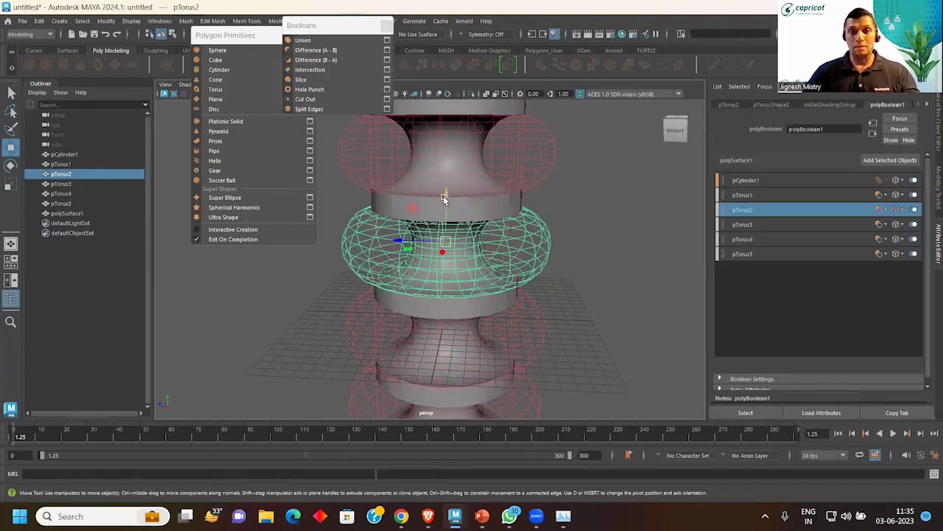
left_click_drag(444, 198, 445, 191)
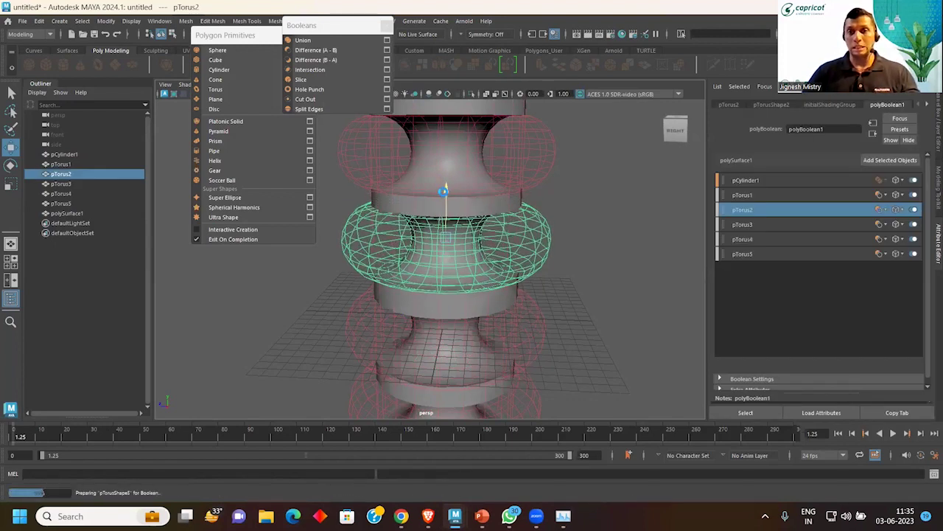
key("r")
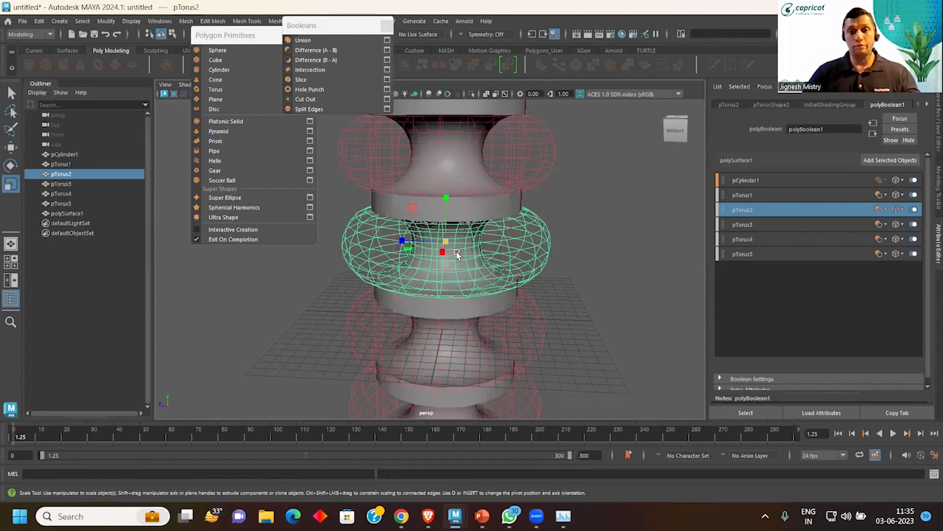
left_click_drag(457, 255, 408, 247)
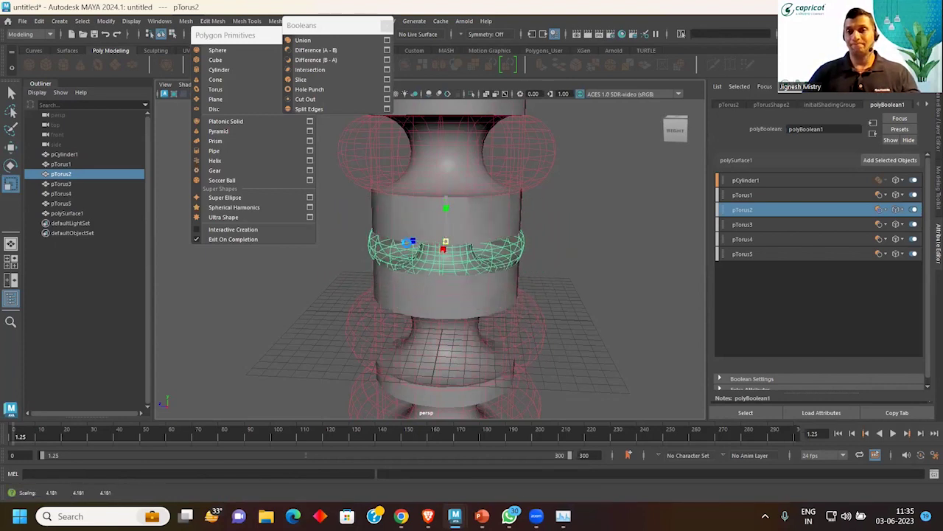
Step: Slide pTorus1 higher up the column while its boolean groove updates live
left_click(599, 177)
scroll(500, 266, "down", 5)
scroll(459, 243, "up", 2)
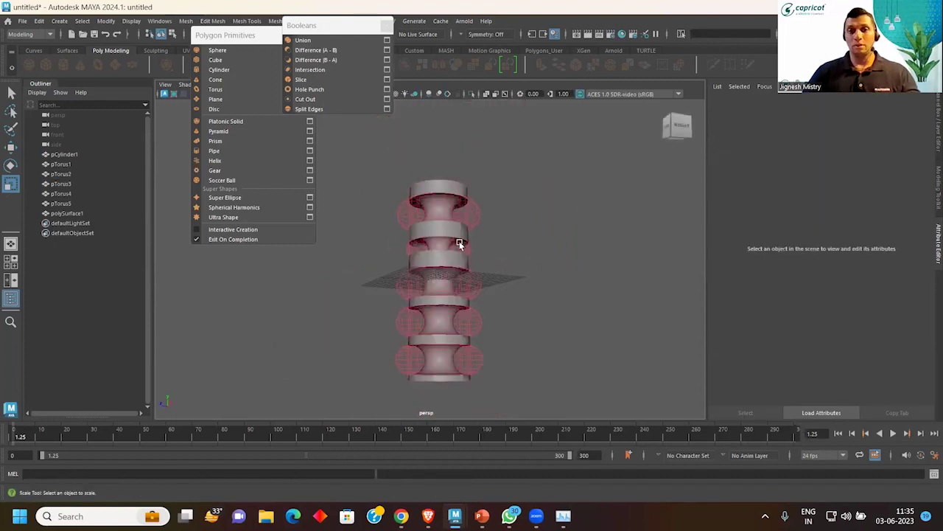
scroll(459, 243, "up", 3)
mouse_move(482, 214)
left_mouse_down("alt")
mouse_move(514, 171)
mouse_move(448, 244)
left_mouse_up("alt")
scroll(448, 244, "down", 3)
scroll(519, 225, "up", 2)
scroll(545, 232, "up", 5)
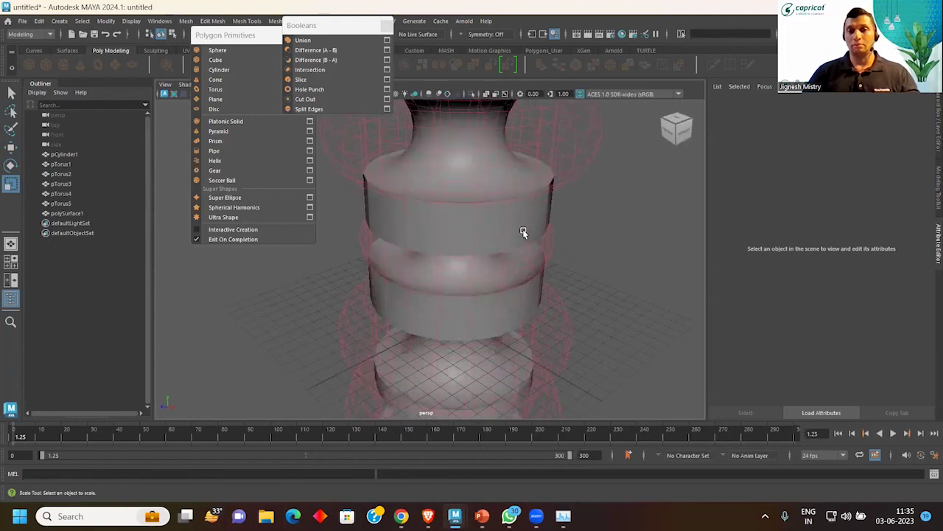
scroll(523, 232, "down", 2)
scroll(523, 232, "down", 1)
left_click(507, 174)
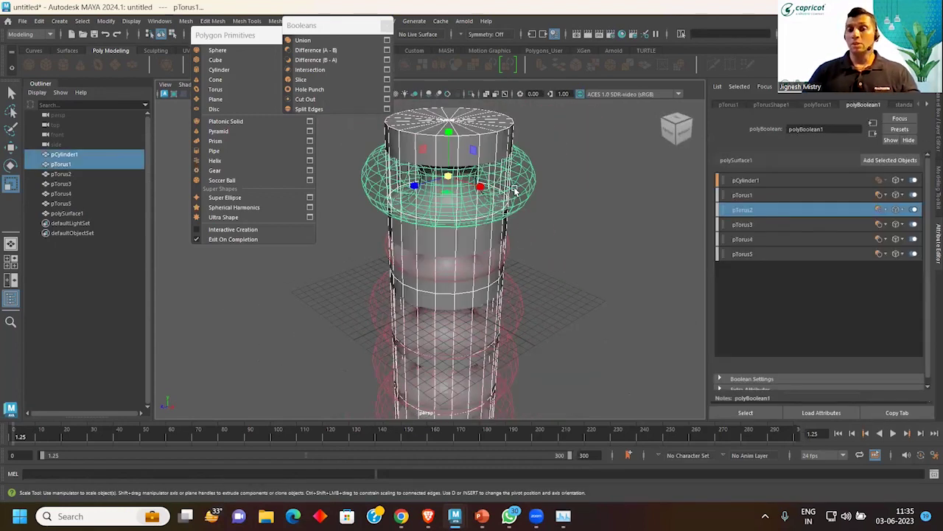
left_click(518, 170)
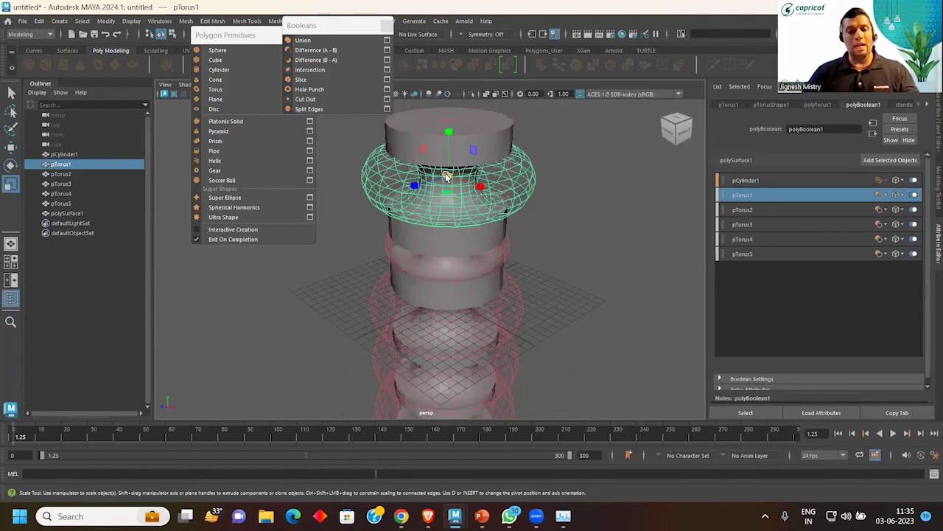
key("w")
left_click_drag(448, 124, 449, 123)
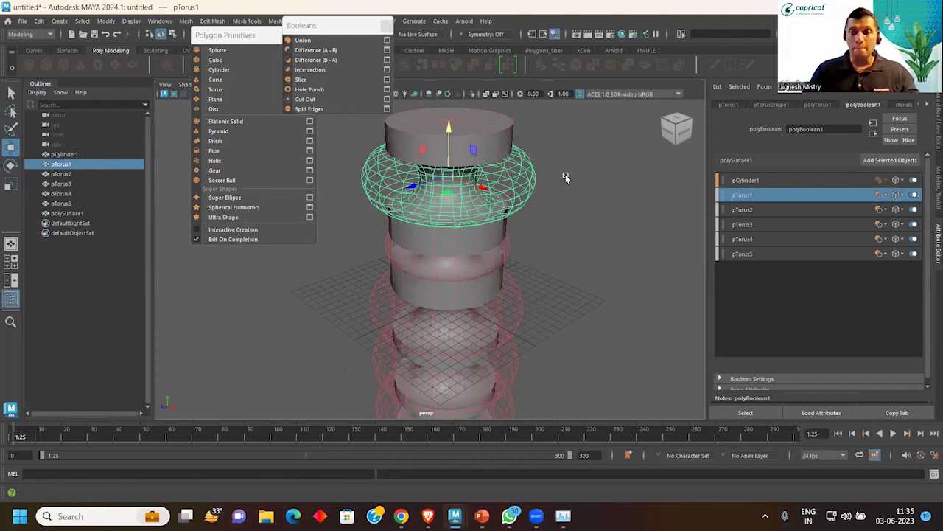
scroll(830, 286, "down", 1)
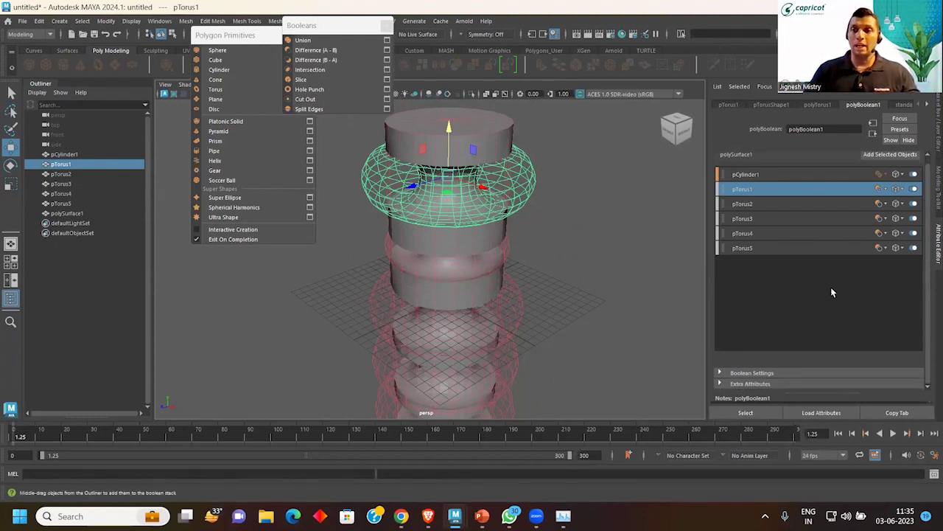
Step: In polyBoolean1's Boolean Settings, try Edge and Shaded, then revert to Auto and Wireframe
left_click(767, 373)
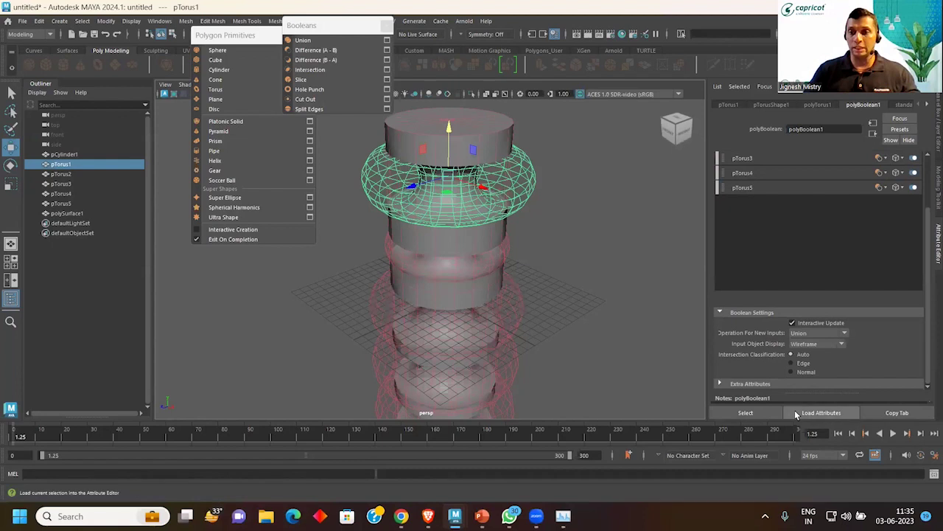
left_click(796, 367)
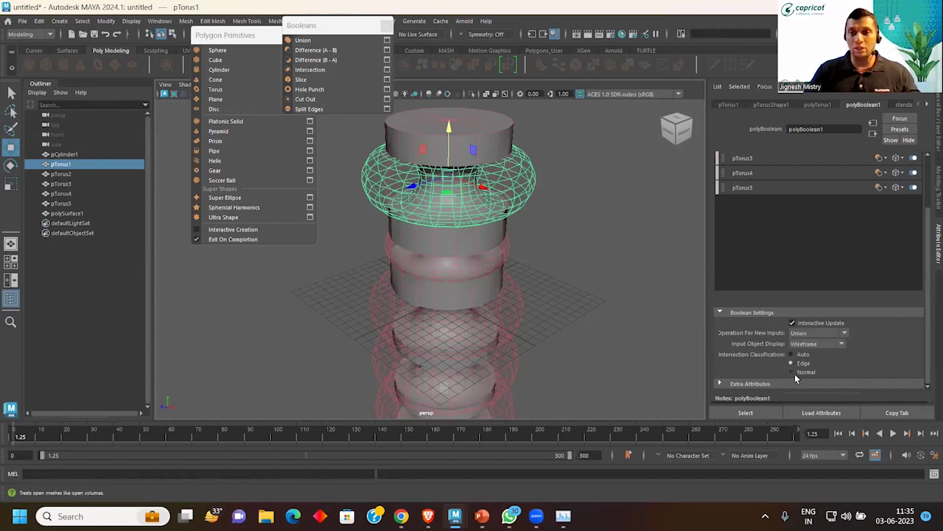
left_click(811, 344)
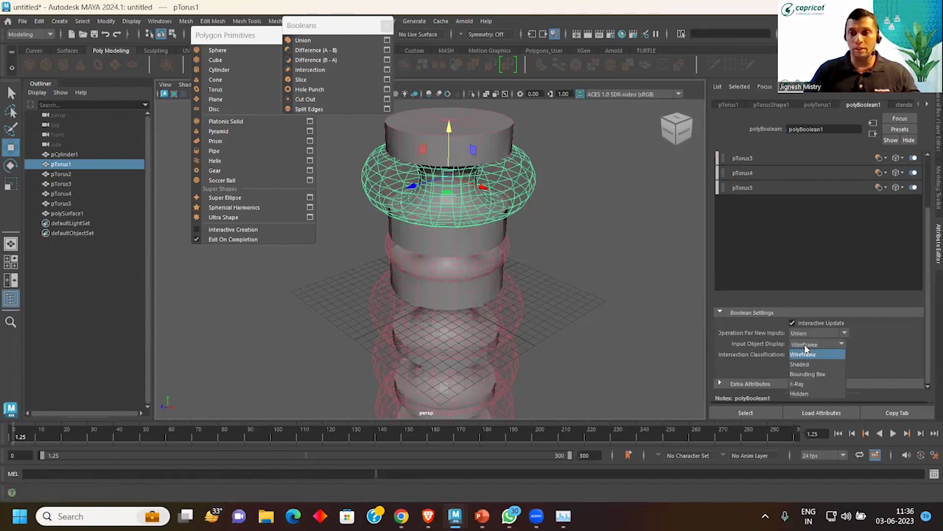
left_click(811, 352)
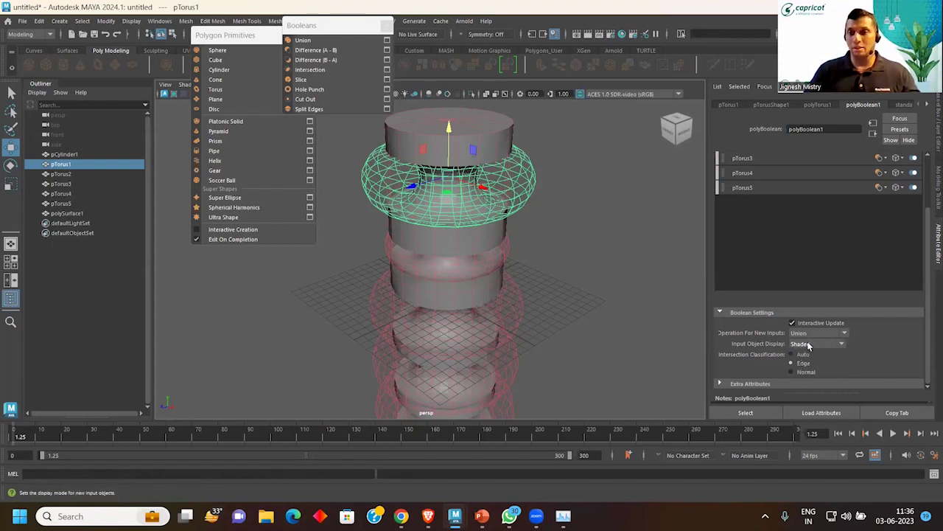
left_click(802, 354)
left_click(818, 343)
left_click(807, 364)
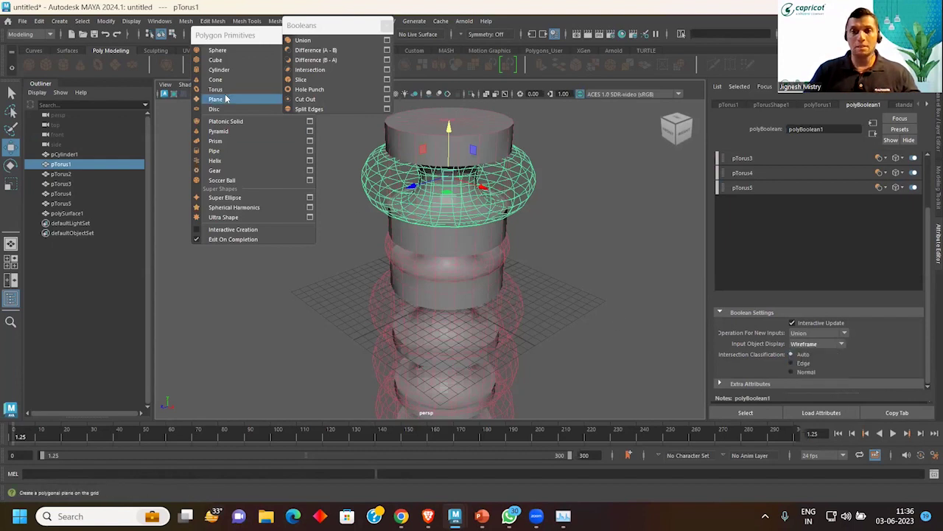
Step: Tilt the top torus and pTorus2 with the Rotate tool, then undo those rotations
left_click_drag(449, 130, 450, 145)
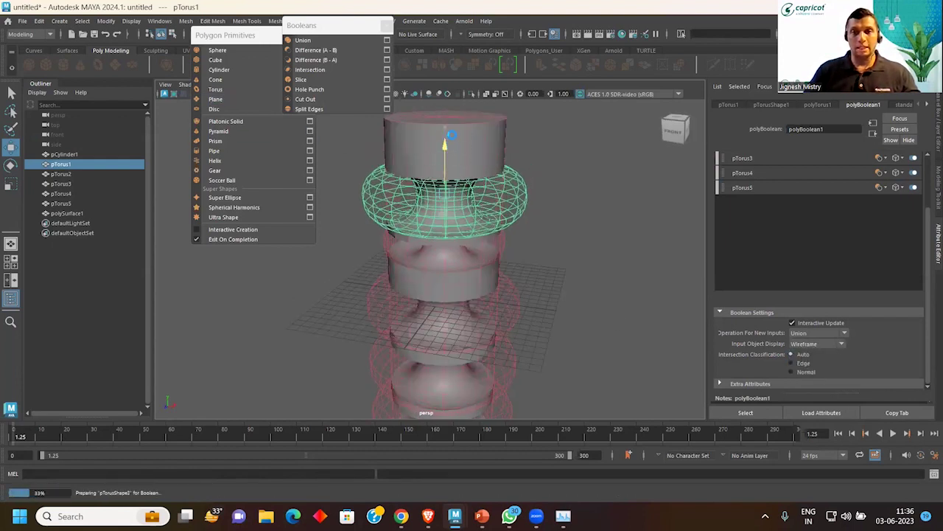
key("e")
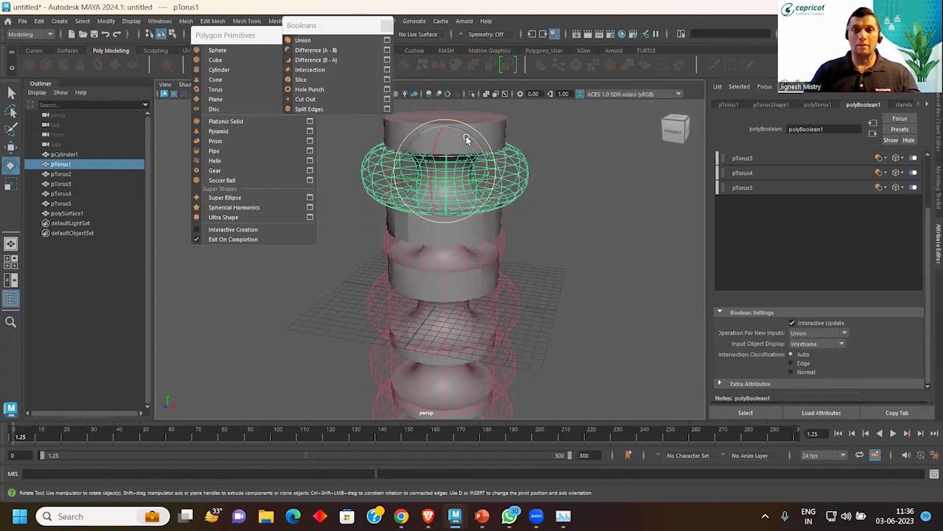
left_click_drag(466, 139, 554, 147)
left_click(553, 146)
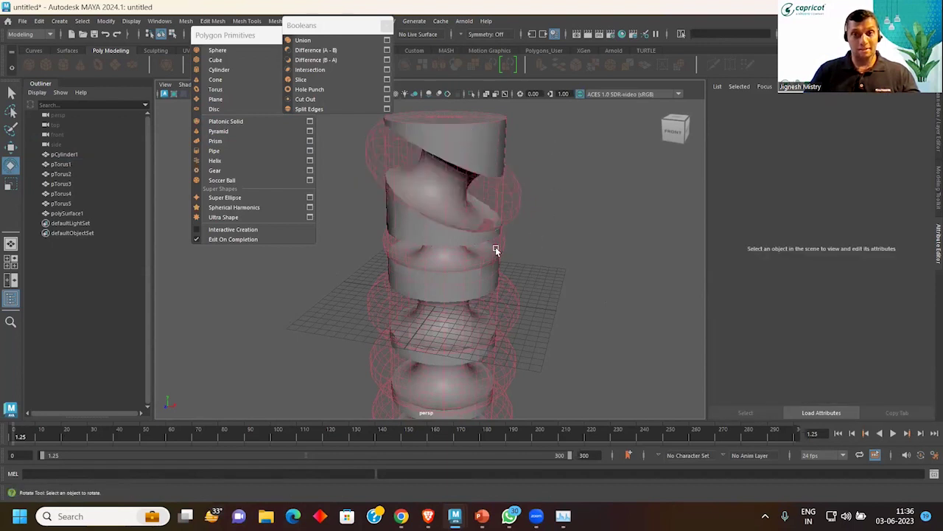
left_click(496, 249)
left_click_drag(508, 237, 467, 200, "alt")
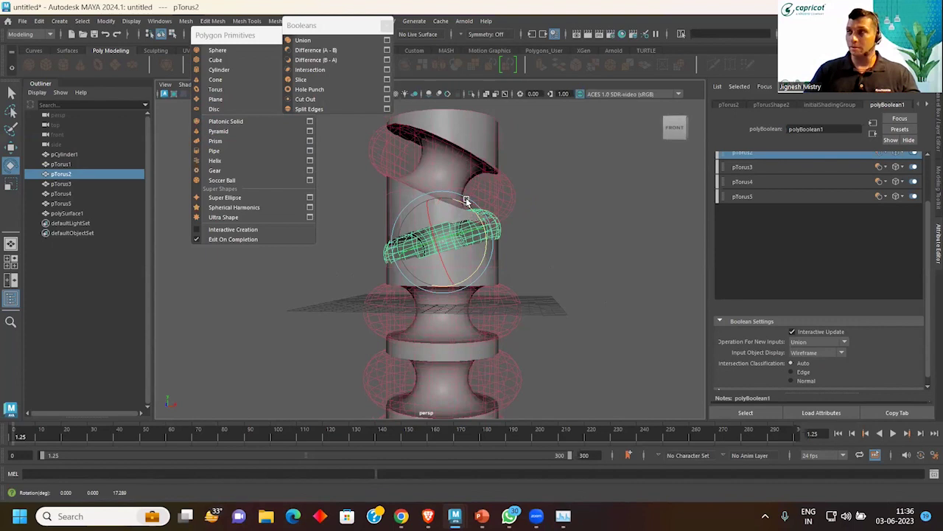
key("ctrl+z")
key("ctrl+z")
key("ctrl+z")
key("ctrl+z")
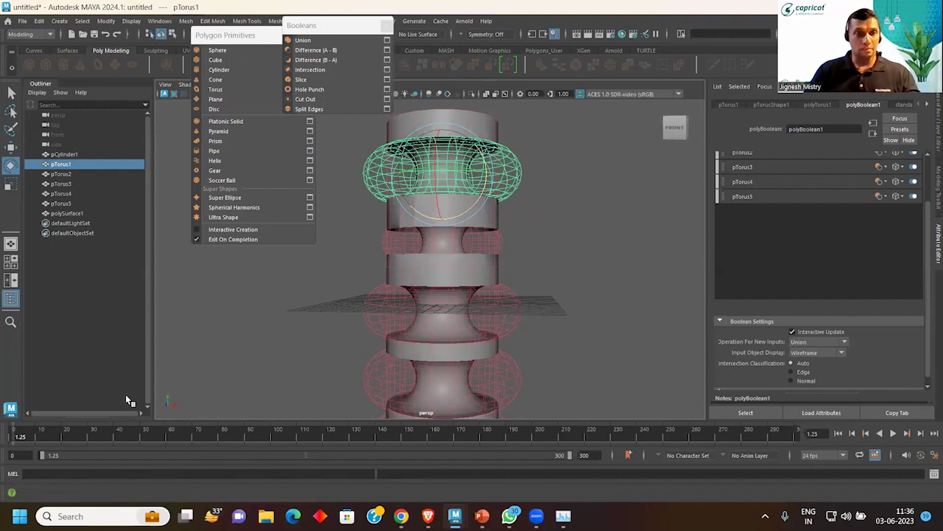
Step: At frame 20, rotate the top torus to a flatter angle and preview the animation
left_click(66, 437)
left_click_drag(470, 141, 480, 156)
left_click(496, 247)
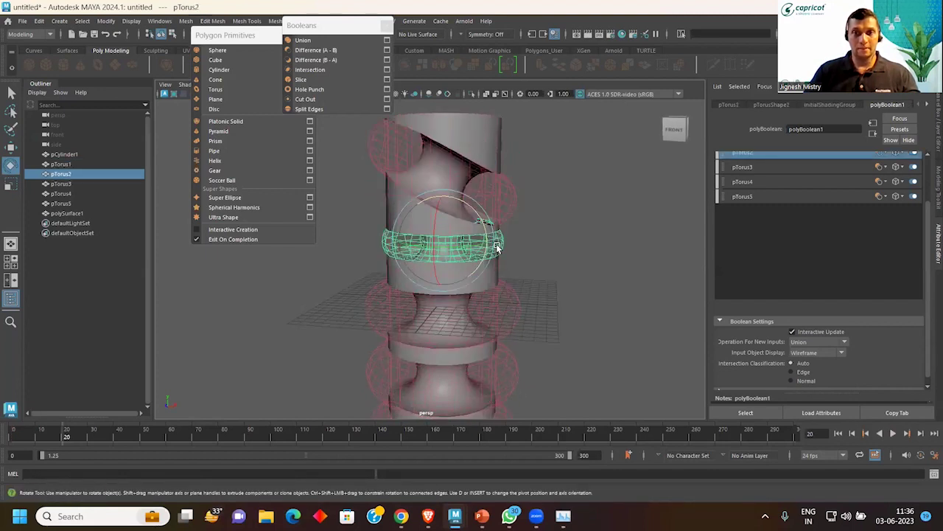
key("alt+v")
left_click(17, 439)
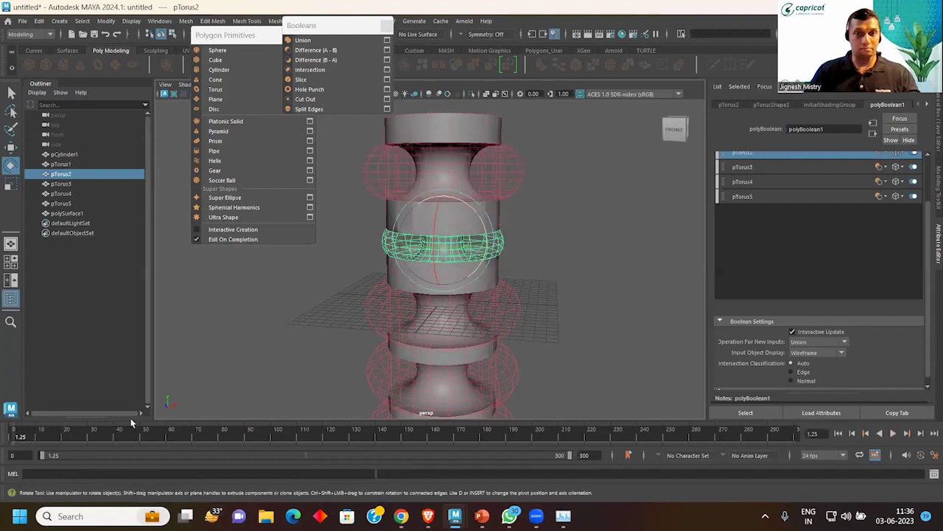
Step: Tilt pTorus4, pTorus3 and pTorus2 (about 20 degrees) at angles around the column
left_click(511, 297)
left_click(505, 379)
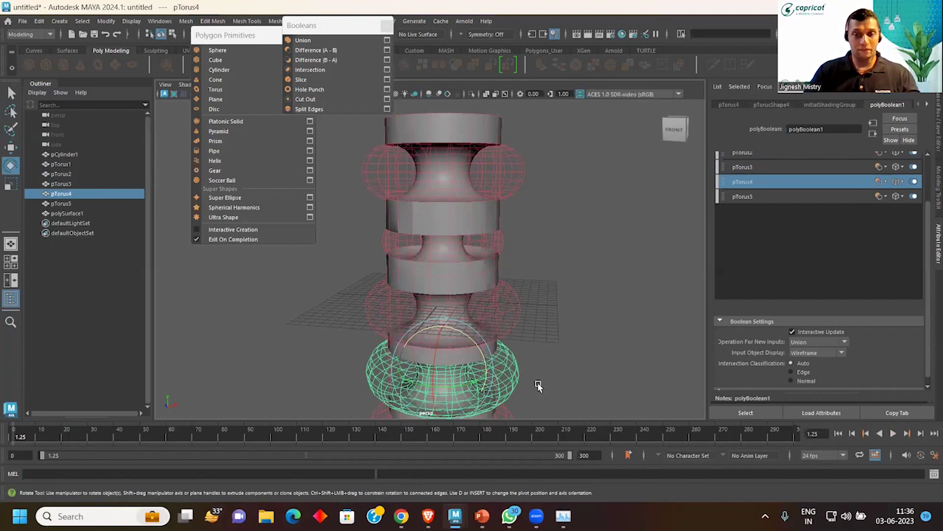
left_click_drag(539, 385, 526, 340, "alt")
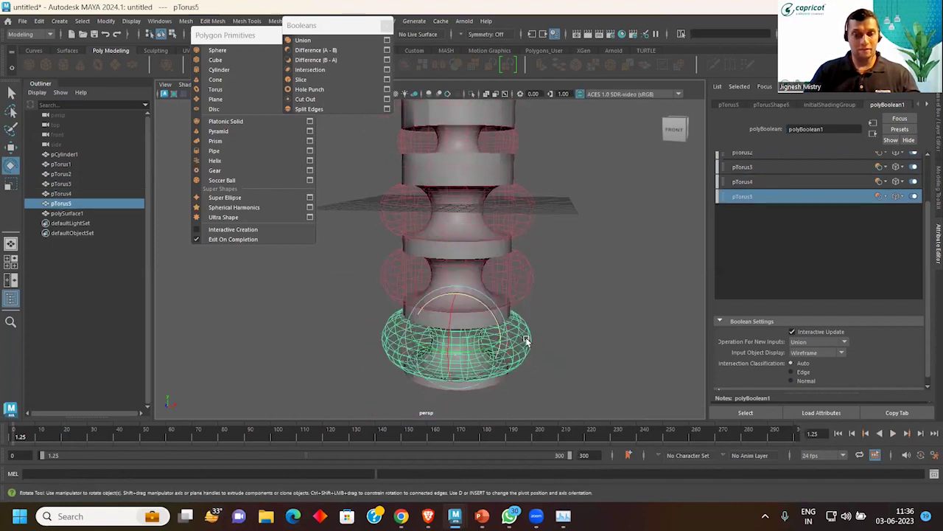
left_click(523, 286)
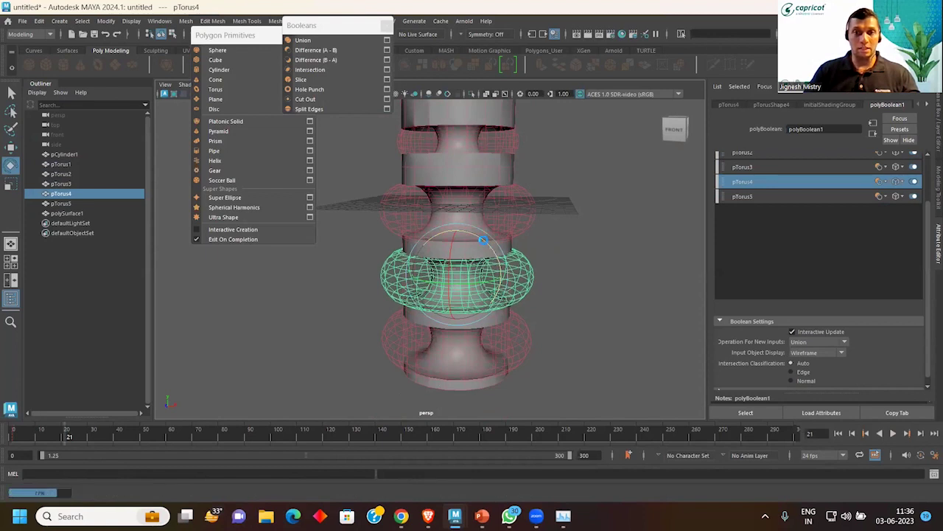
left_click_drag(488, 253, 498, 230)
left_click(533, 214)
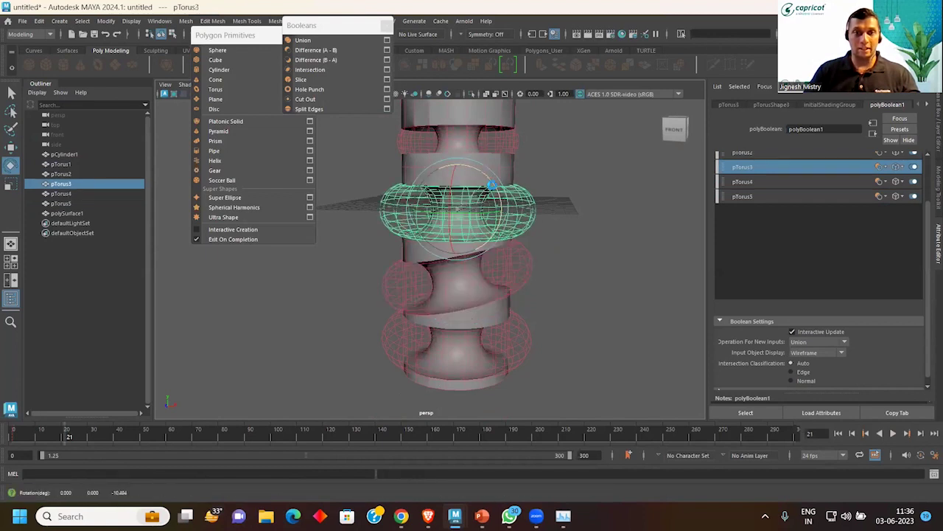
left_click_drag(493, 179, 516, 206)
left_click(513, 141)
left_click_drag(514, 142, 556, 305, "alt")
mouse_move(506, 267)
left_mouse_down()
mouse_move(489, 248)
mouse_move(541, 274)
mouse_move(555, 325)
left_mouse_up()
left_click(555, 325)
Step: Tilt the bottom torus pTorus5 diagonally and play the animation from the start
left_click(548, 380)
mouse_move(548, 380)
left_mouse_down("alt")
mouse_move(565, 299)
mouse_move(477, 258)
left_mouse_up("alt")
key("f")
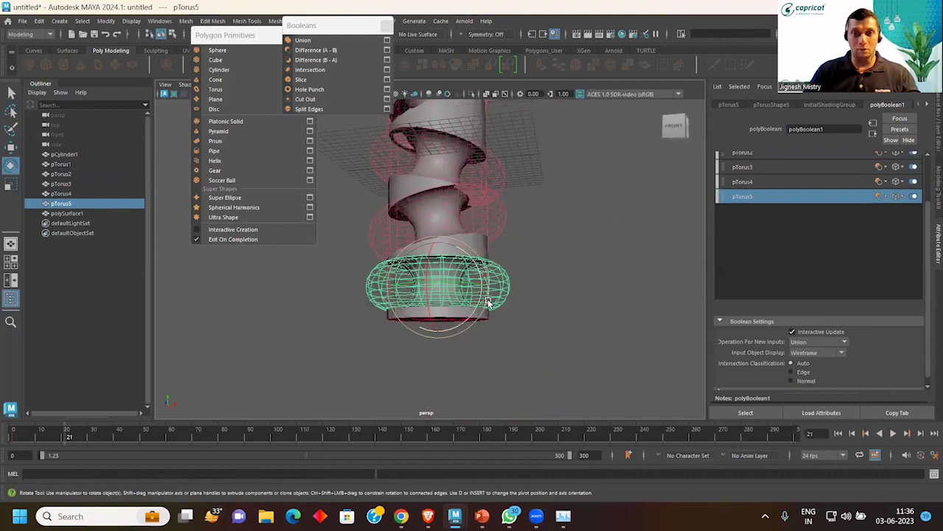
mouse_move(483, 280)
left_mouse_down()
mouse_move(448, 291)
mouse_move(593, 264)
left_mouse_up()
left_click(594, 264)
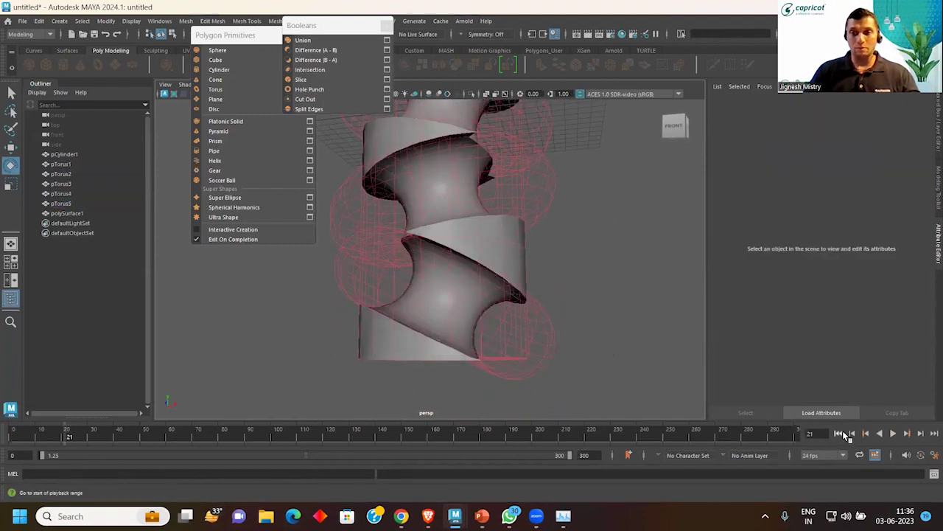
left_click(846, 435)
left_click(893, 433)
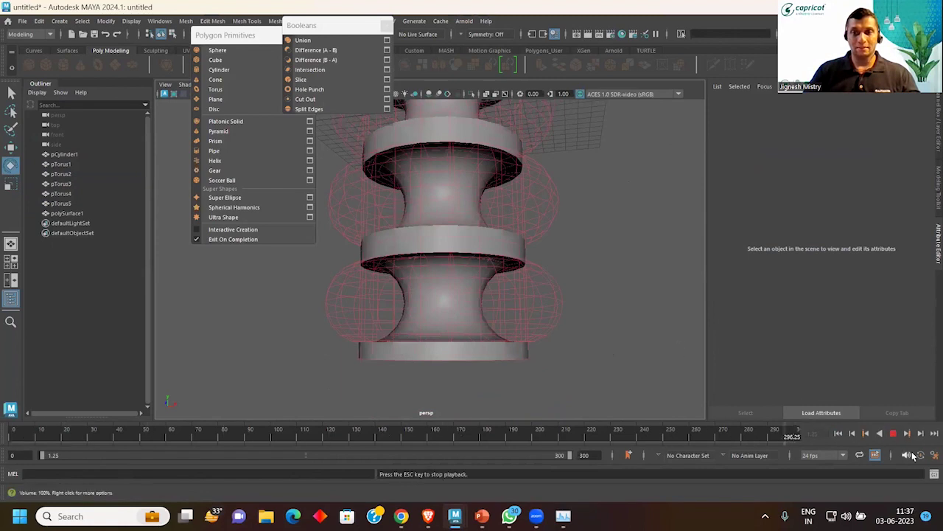
left_click(893, 433)
Step: At frame 20, rotate pTorus5 mostly around Z and re-tilt pTorus4
left_click(524, 292)
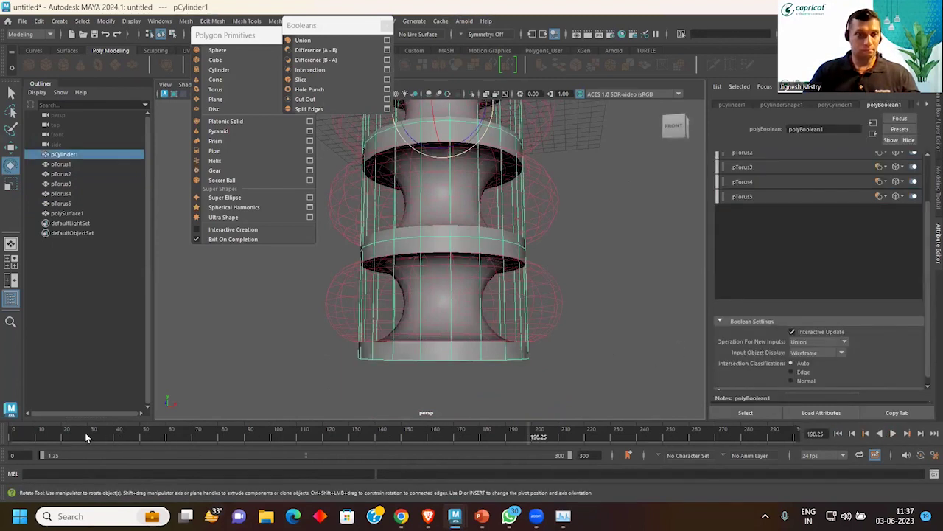
left_click(61, 438)
left_click_drag(60, 438, 64, 439)
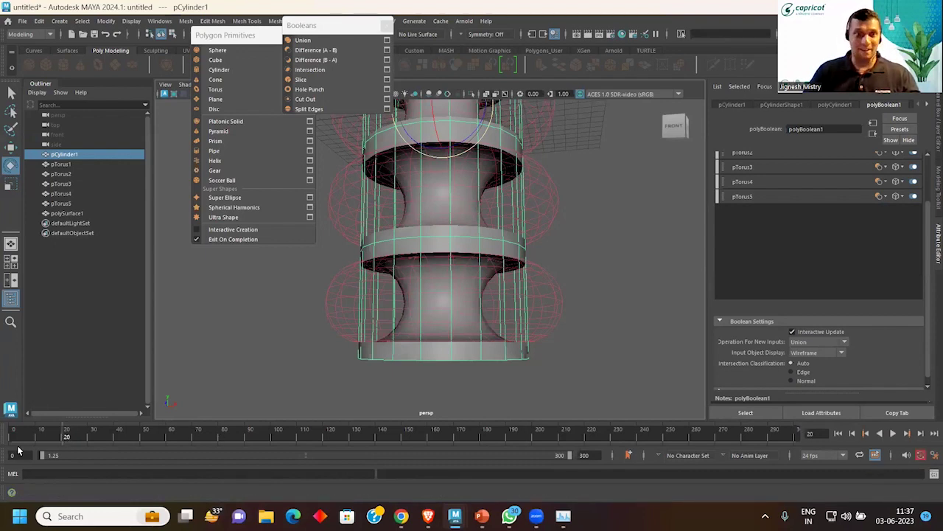
left_click_drag(66, 435, 14, 435)
left_click(526, 313)
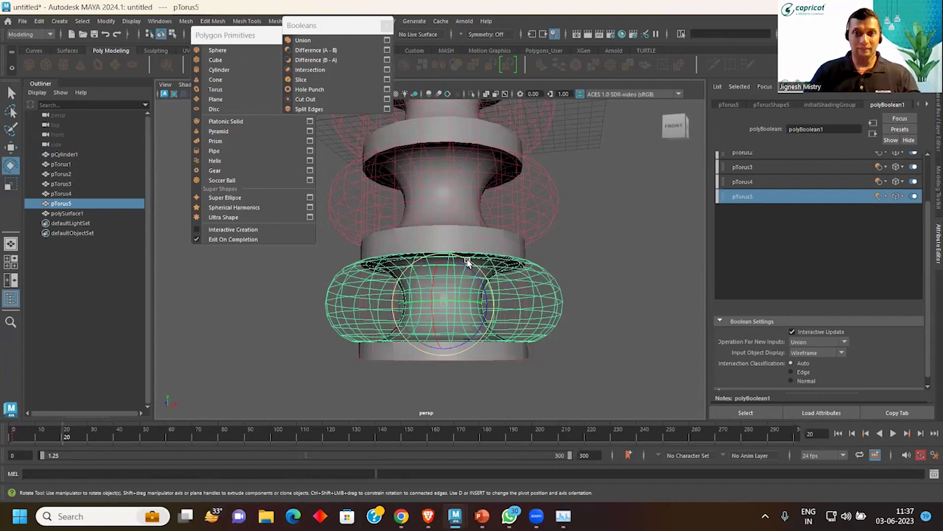
left_click_drag(487, 310, 474, 277)
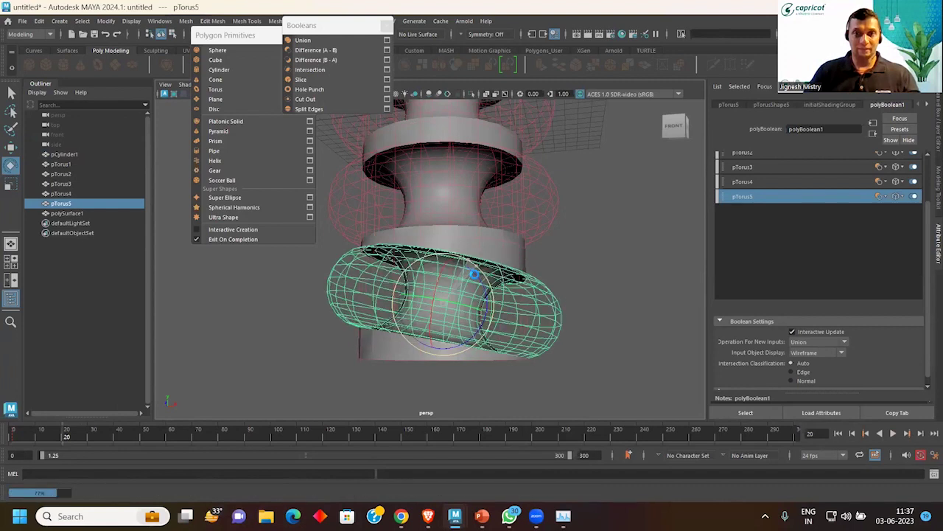
left_click(539, 213)
mouse_move(538, 213)
left_mouse_down("alt")
mouse_move(458, 241)
mouse_move(457, 214)
left_mouse_up("alt")
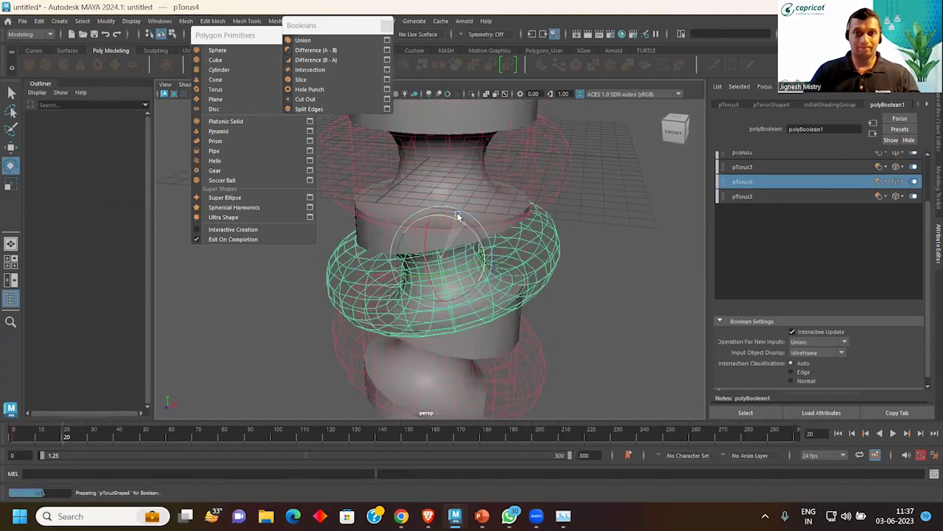
mouse_move(560, 331)
left_mouse_down("alt")
mouse_move(572, 291)
mouse_move(471, 221)
mouse_move(481, 173)
mouse_move(506, 223)
mouse_move(506, 211)
left_mouse_up("alt")
Step: Tilt the upper torus about 30 degrees and deselect to update the boolean cut
left_click(572, 291)
left_click(558, 254)
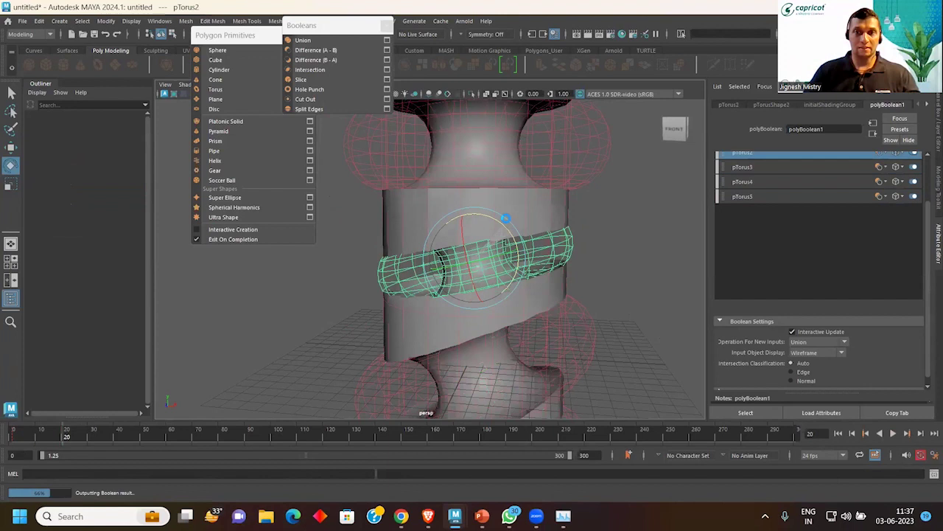
left_click_drag(551, 275, 560, 246, "alt")
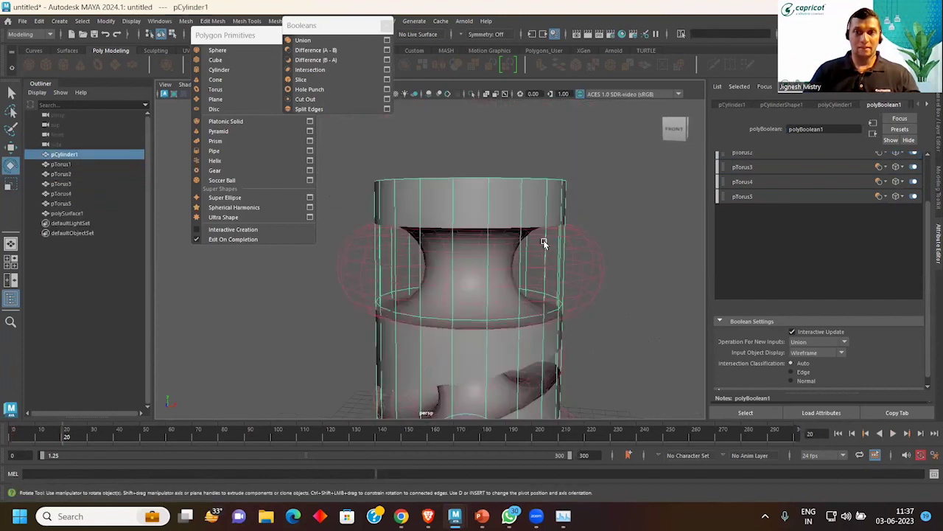
left_click(577, 244)
left_click(566, 266)
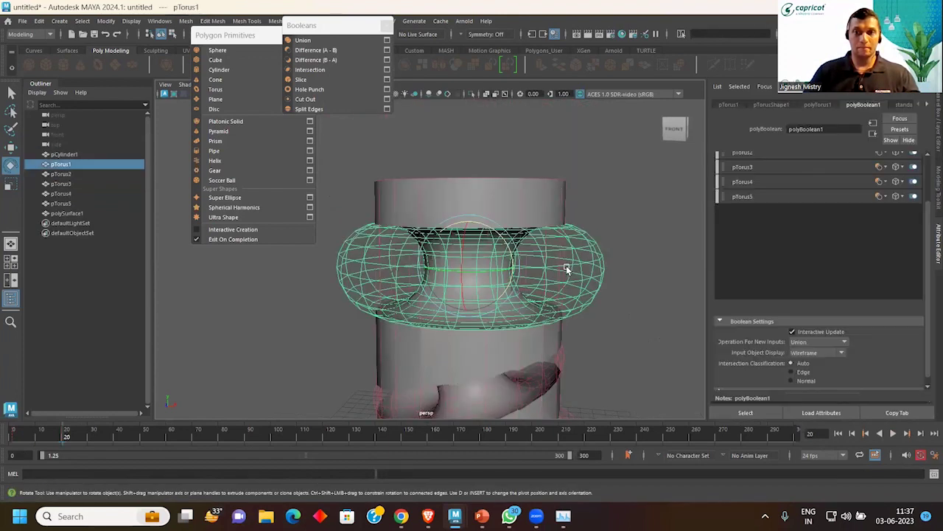
left_click_drag(509, 240, 608, 242)
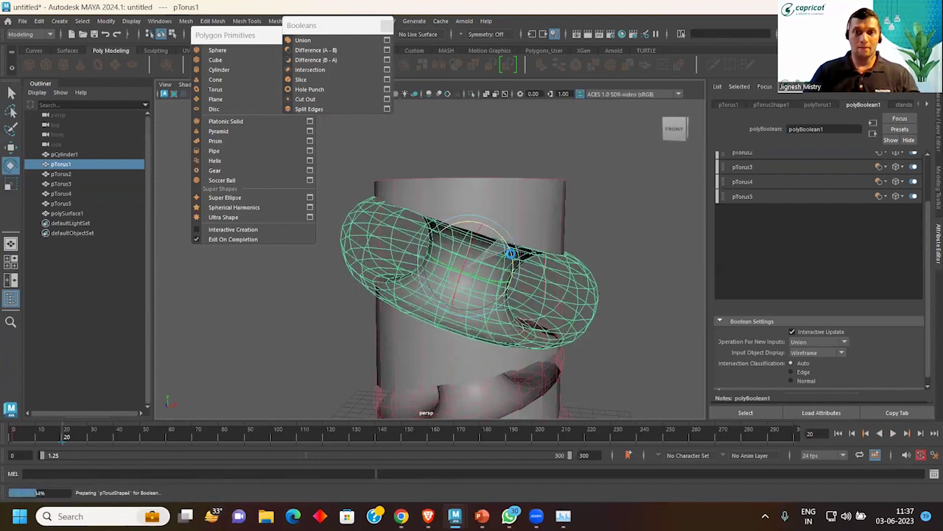
left_click(608, 243)
scroll(558, 204, "down", 3)
Step: View the five-torus column from above and play the boolean animation, stopping near frame 52
scroll(535, 263, "down", 2)
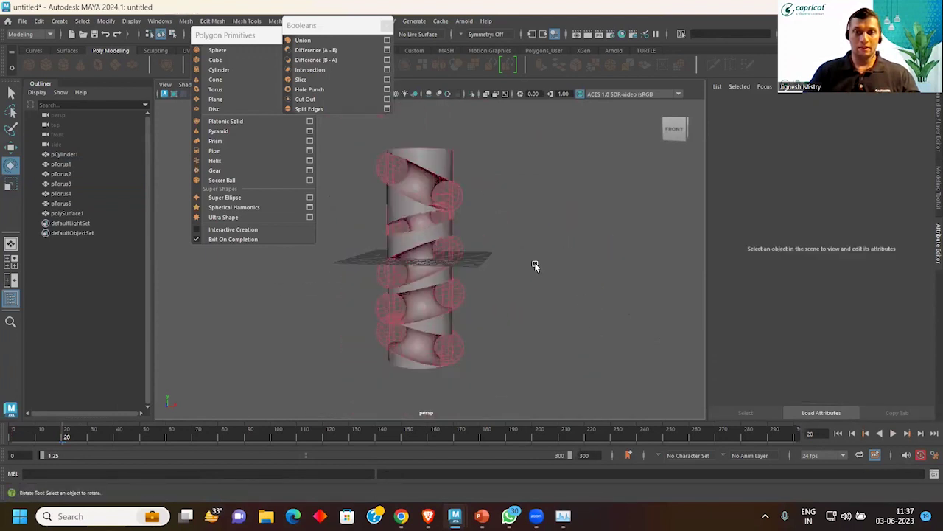
scroll(604, 250, "up", 4)
left_click_drag(609, 264, 884, 404, "alt")
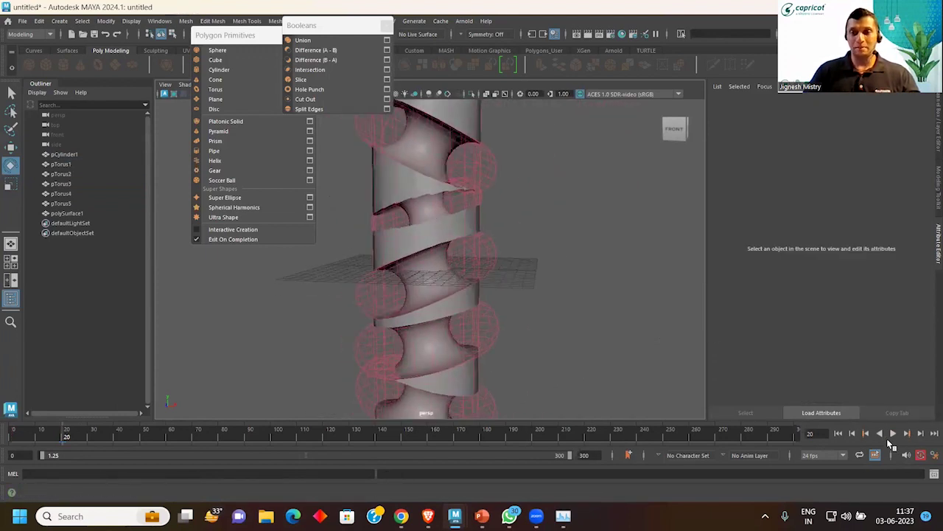
left_click(866, 434)
left_click(894, 433)
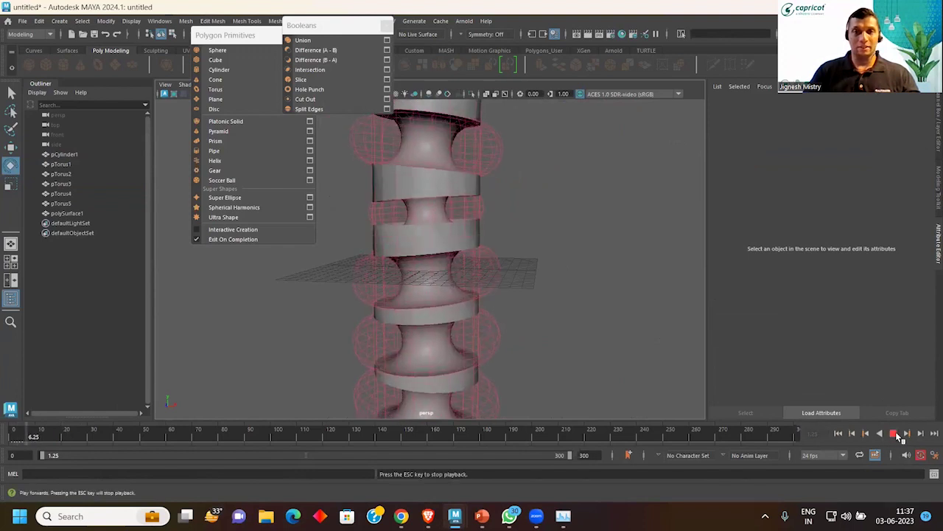
scroll(543, 263, "down", 3)
left_click_drag(580, 270, 580, 277, "alt")
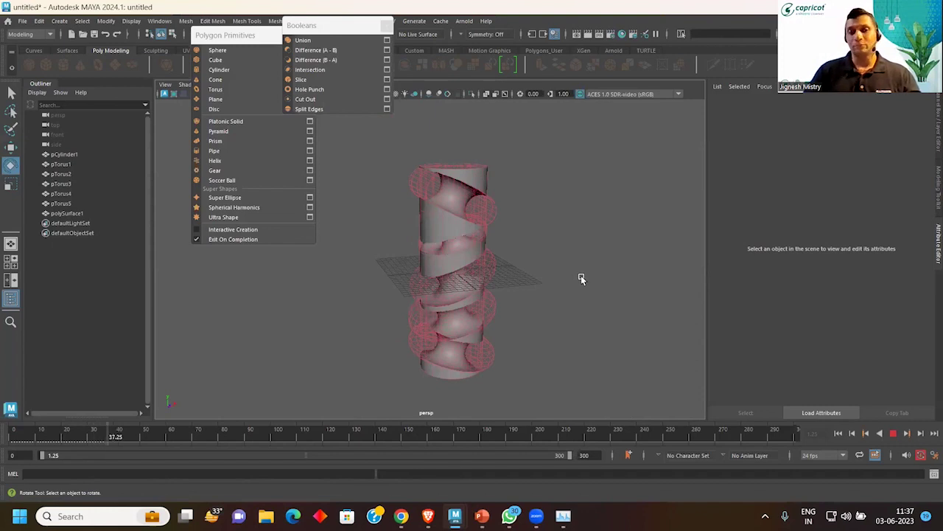
left_click(894, 433)
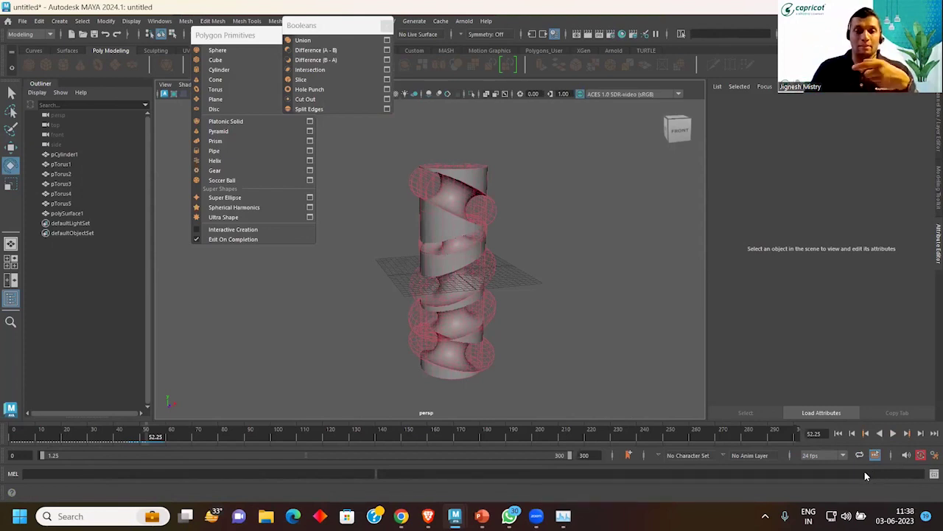
Step: Present the Boolean improvements and Graph Editor Curve Sculpting slides in PowerPoint, then return to Maya
left_click(483, 514)
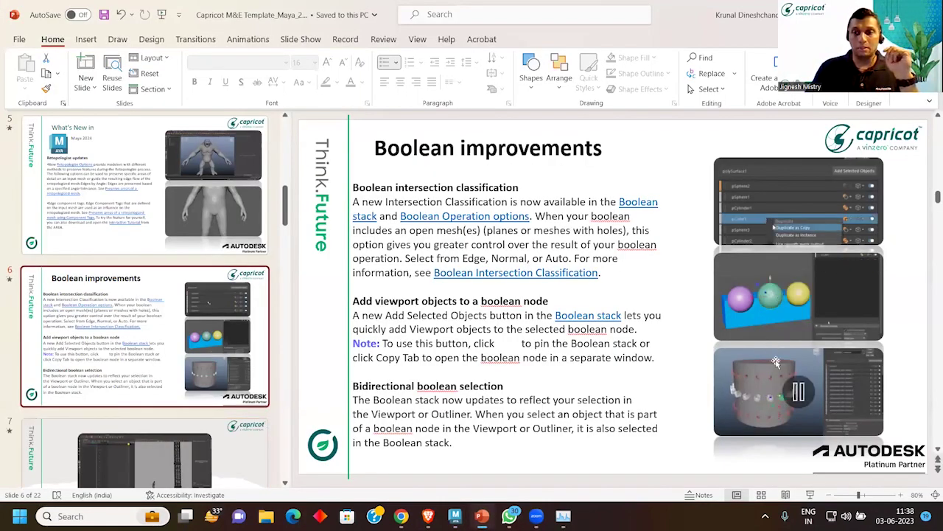
left_click(811, 495)
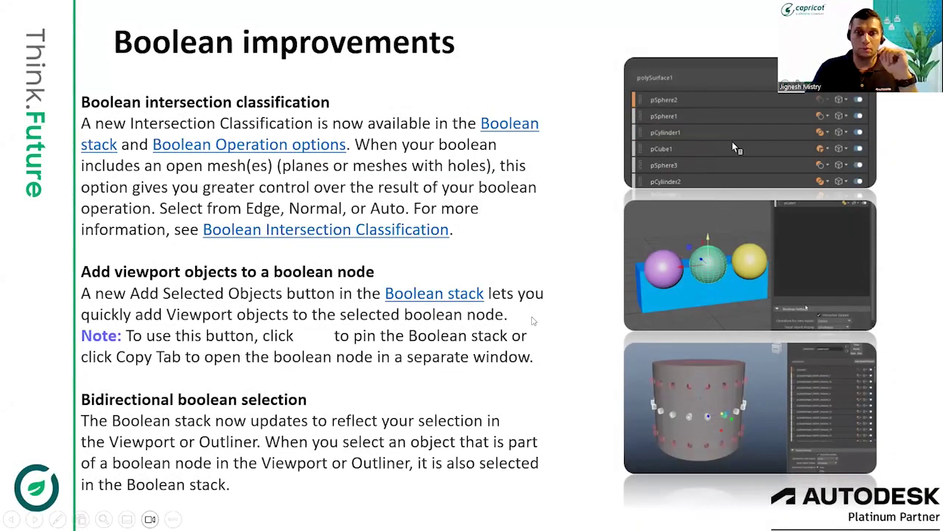
left_click(534, 320)
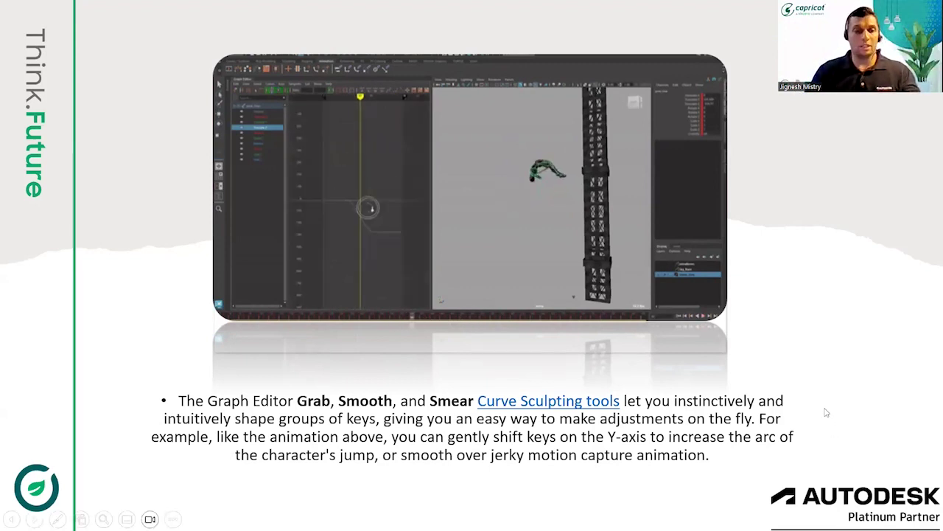
key("Escape")
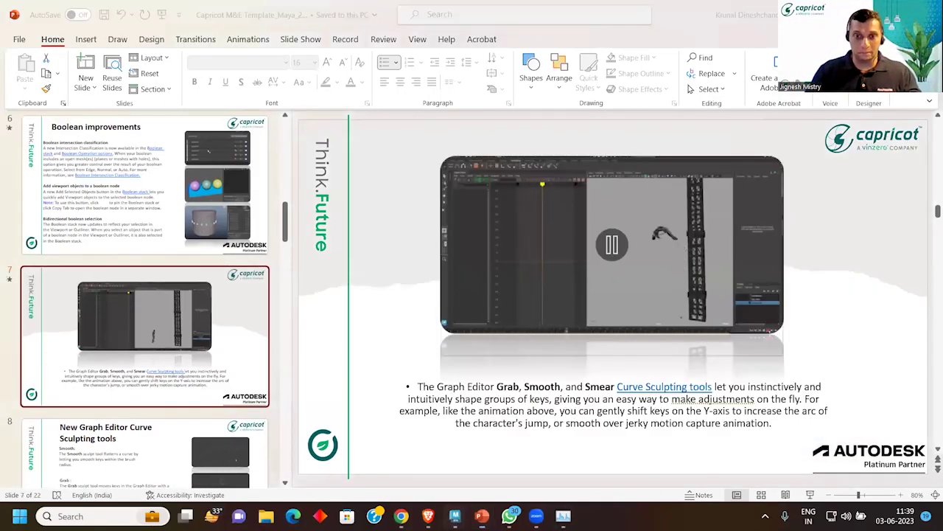
left_click(520, 438)
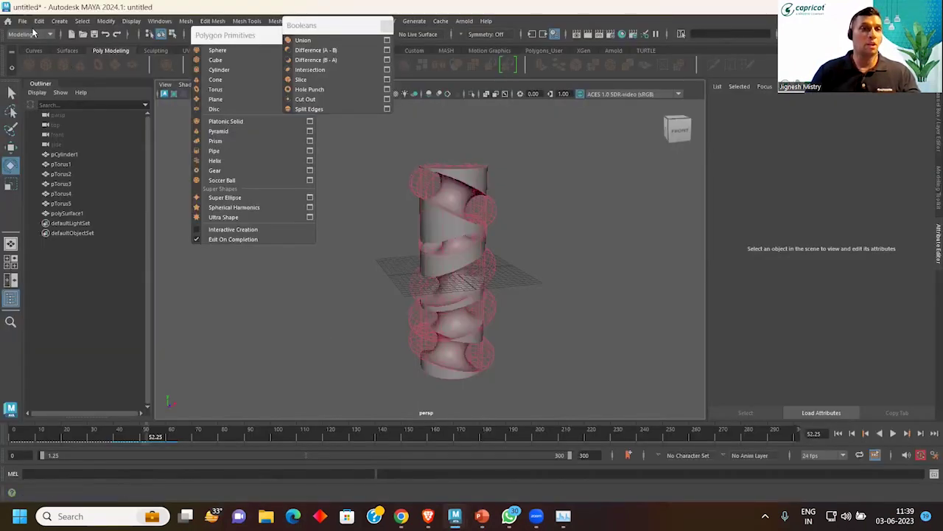
Step: Open interactive_curve_sculpting.ma from its nested folders, discarding the unsaved untitled scene
left_click(43, 52)
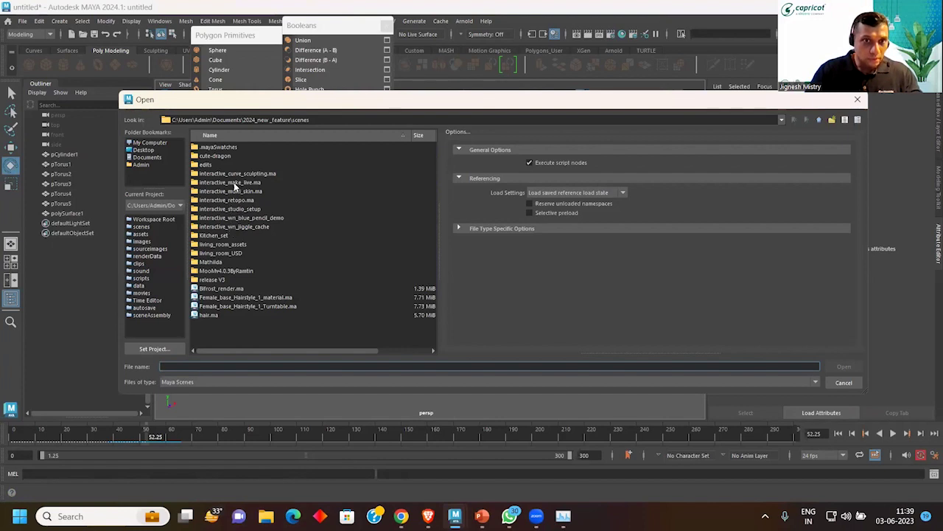
double_click(237, 177)
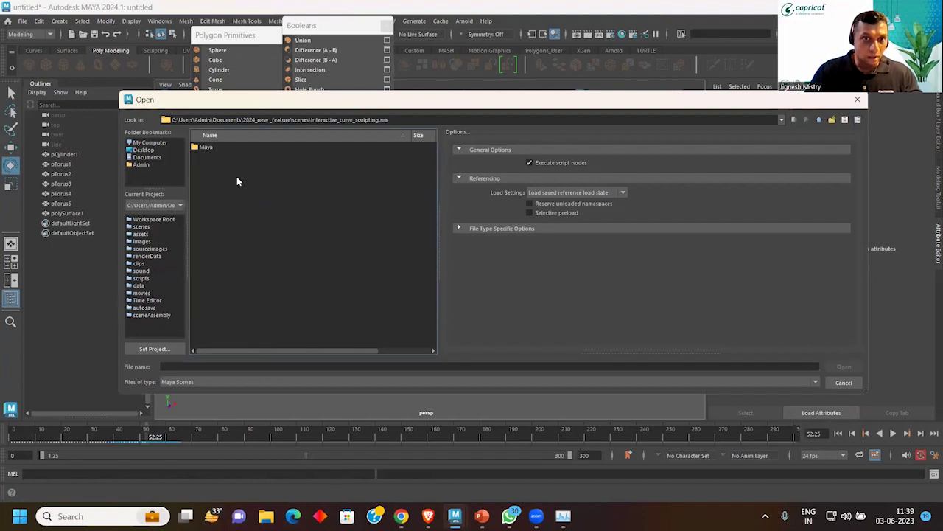
double_click(212, 147)
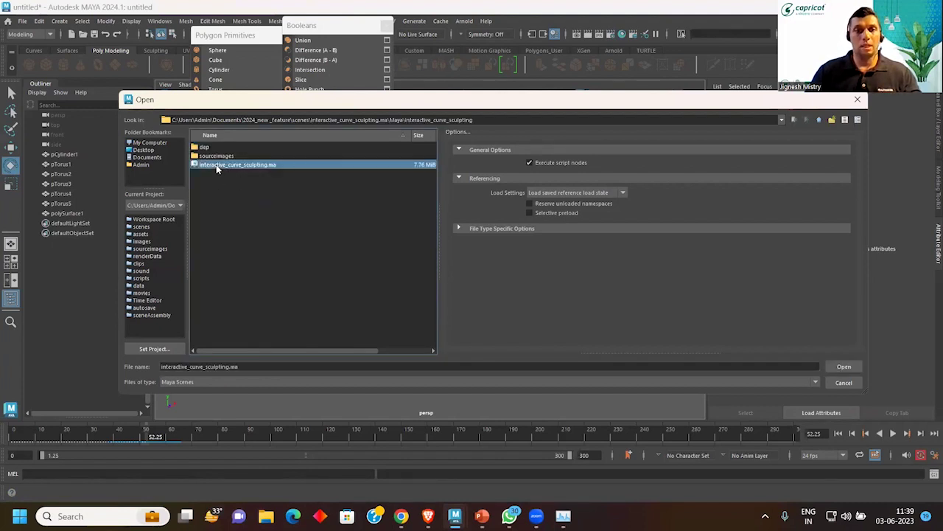
double_click(216, 164)
left_click(476, 259)
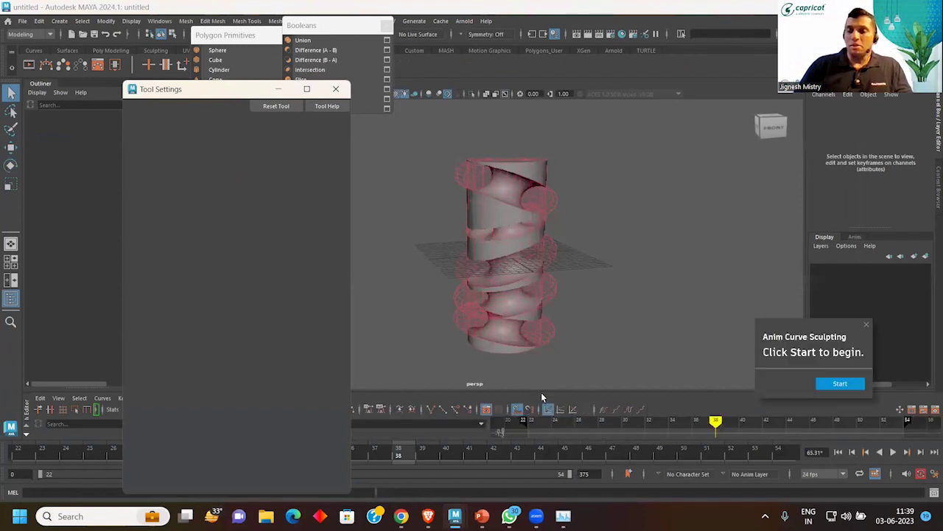
Step: Close Tool Settings and the Polygon Primitives menu, then play the run-and-jump from the start frame
left_click(335, 89)
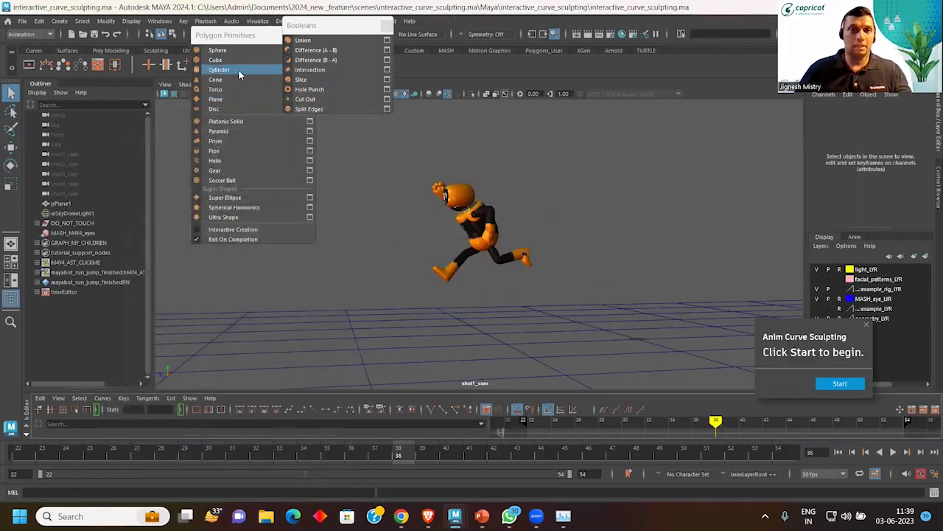
left_click(310, 35)
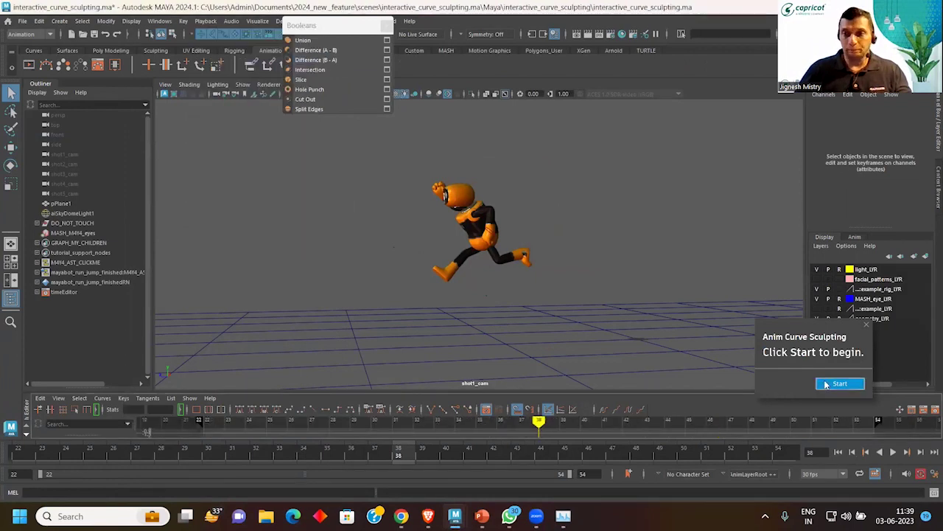
left_click(840, 383)
left_click(840, 452)
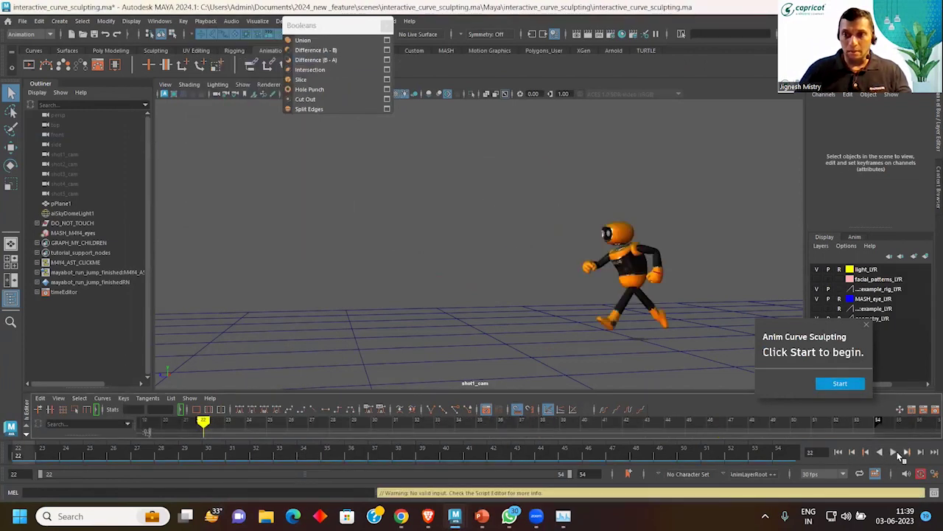
left_click(894, 451)
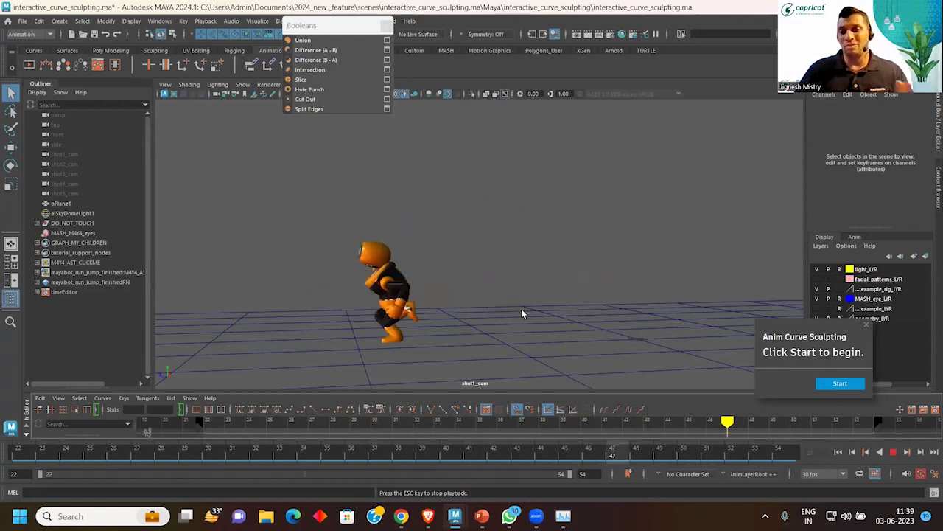
left_click(897, 452)
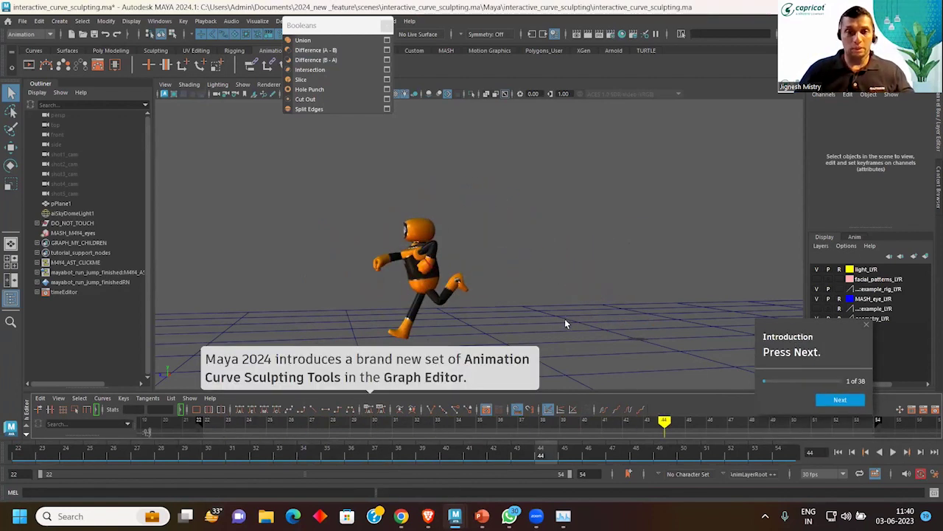
Step: Enlarge the Graph Editor, preview the jump, and reveal the new curve sculpting tools
left_click_drag(228, 391, 228, 242)
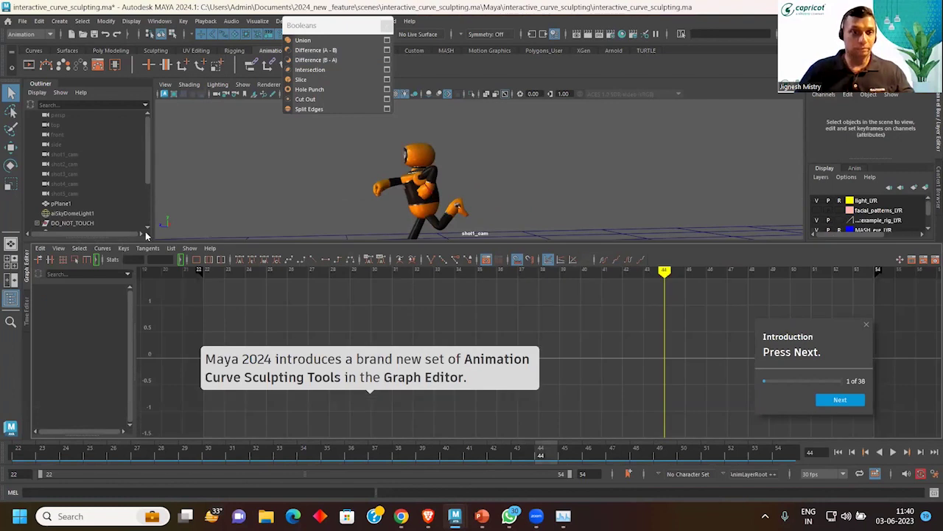
left_click(893, 452)
left_click(894, 454)
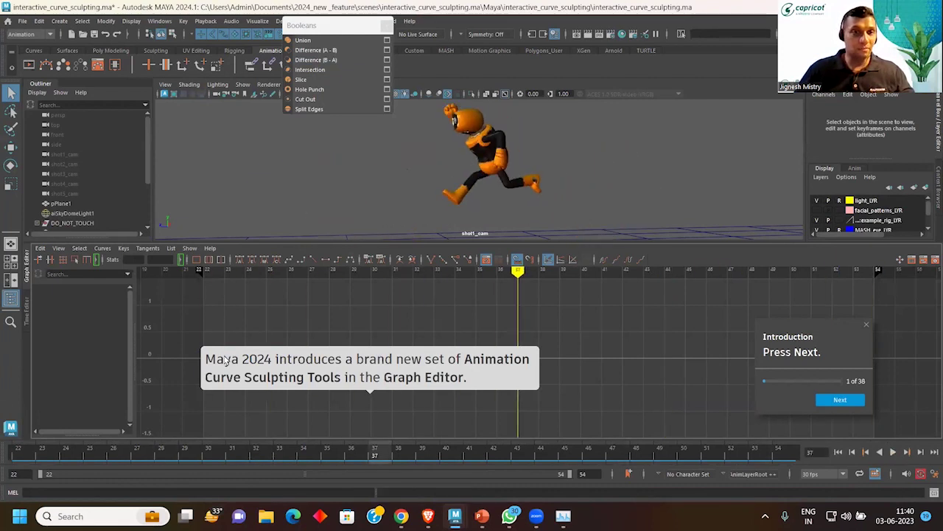
left_click(97, 261)
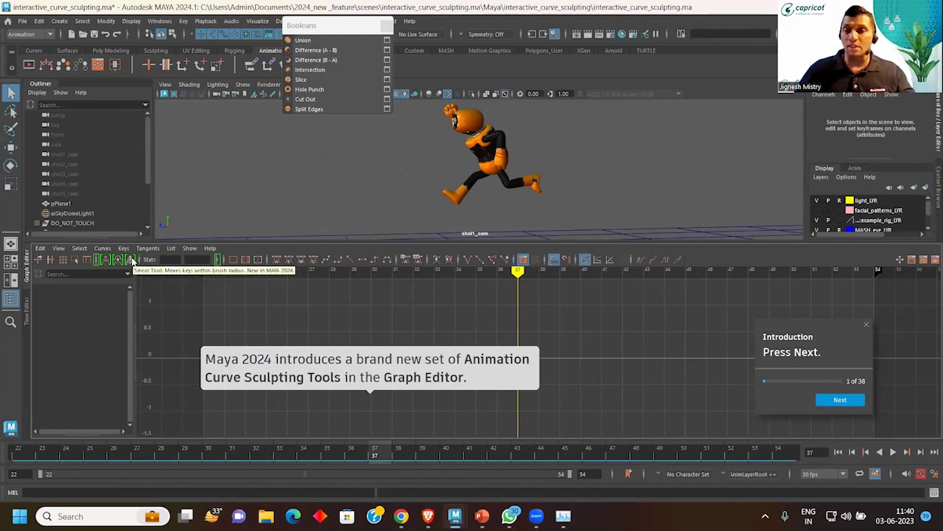
left_click(218, 258)
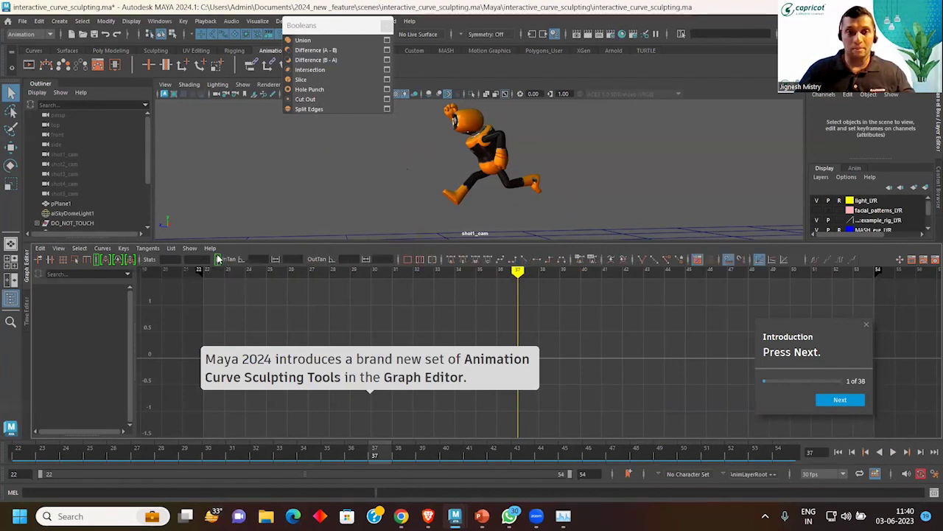
left_click(219, 259)
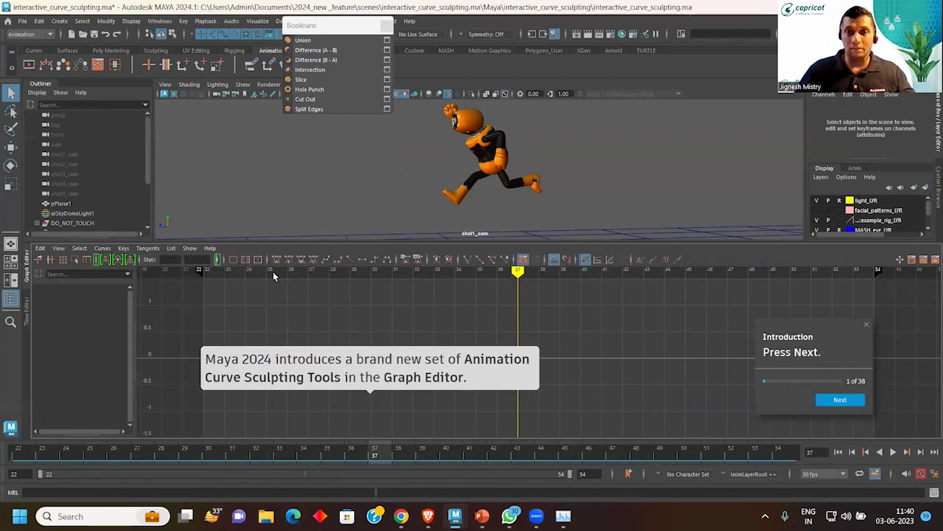
Step: Advance the tutorial past step 4, preview the short jump, and select M4Y4_AST_CLICKME
left_click(840, 400)
left_click(839, 400)
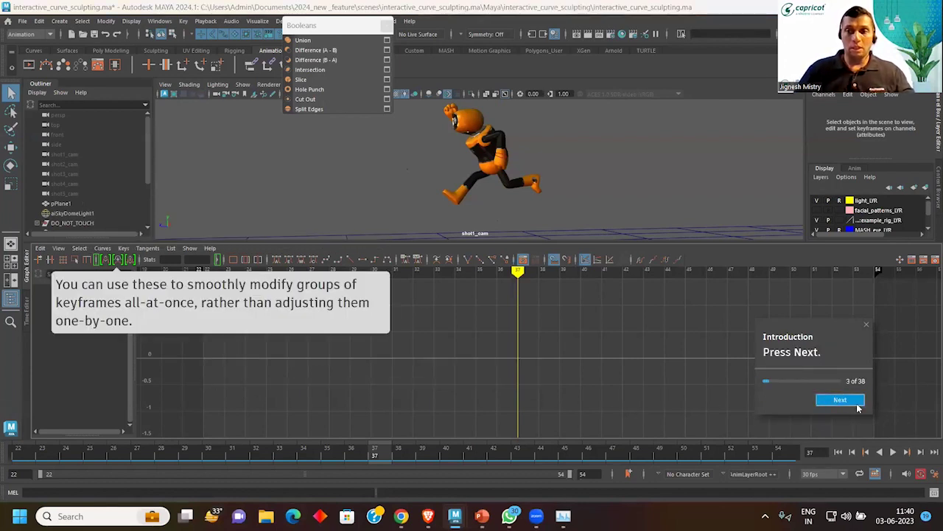
left_click(854, 401)
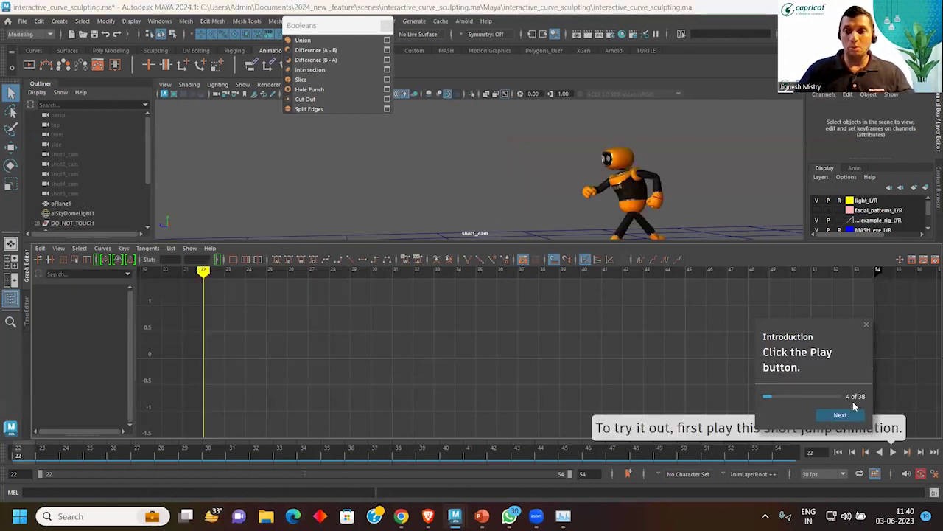
left_click(893, 452)
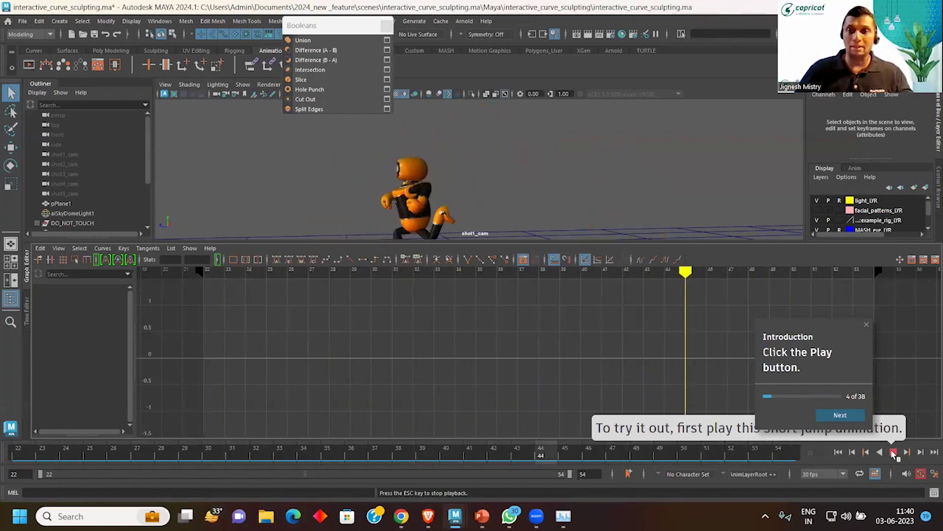
left_click(893, 453)
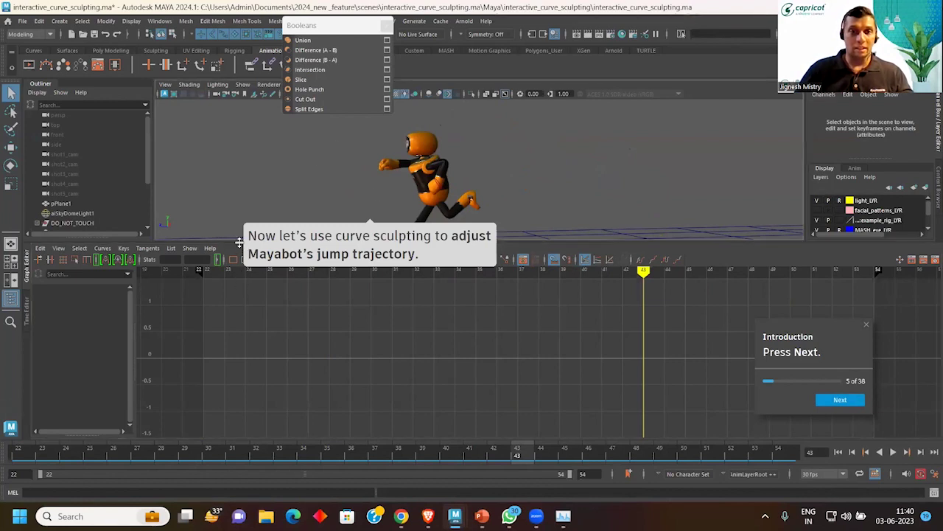
left_click_drag(246, 274, 247, 306)
left_click(840, 399)
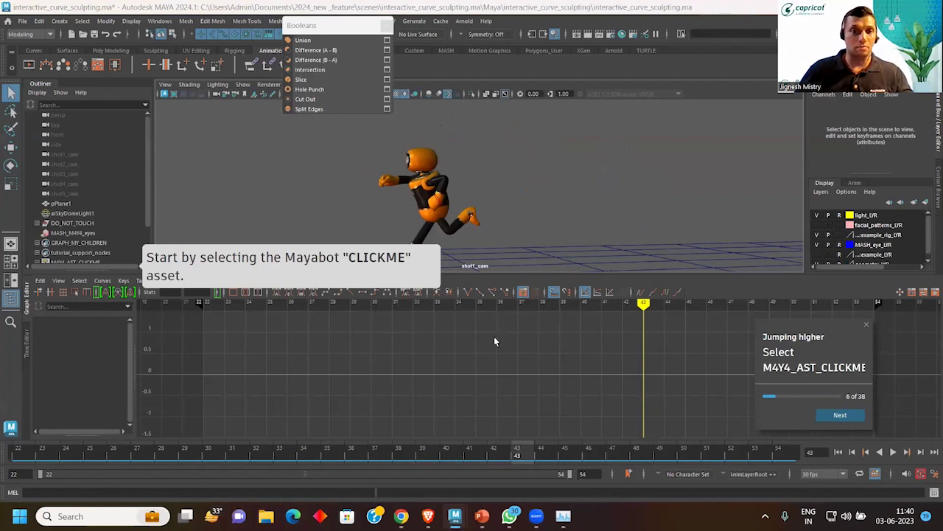
scroll(93, 241, "down", 2)
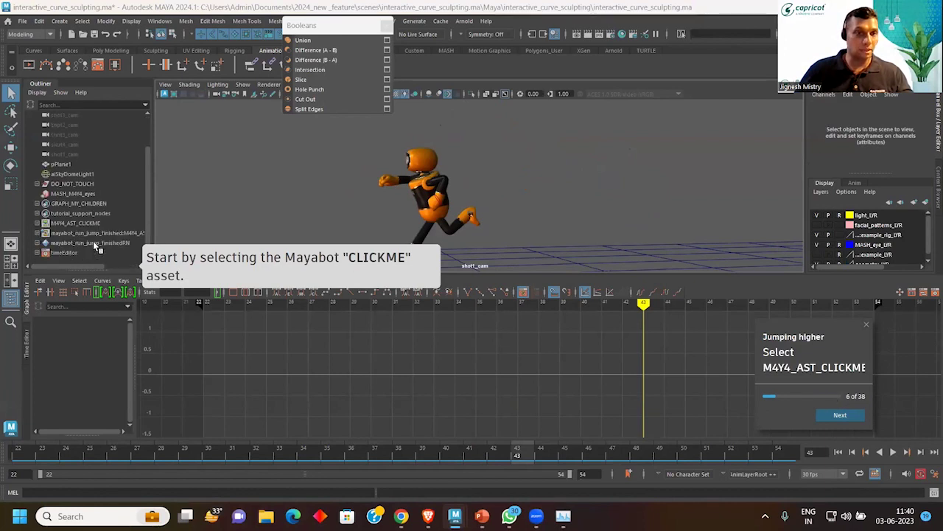
left_click(84, 222)
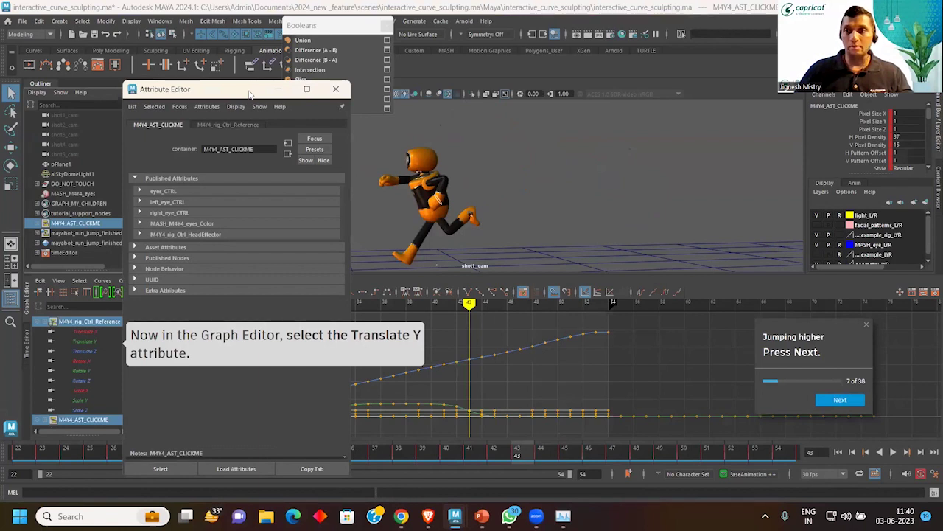
Step: Isolate Translate Y and use the Grab Tool to pull the frame-36 peak up to about 140
left_click_drag(250, 88, 546, 183)
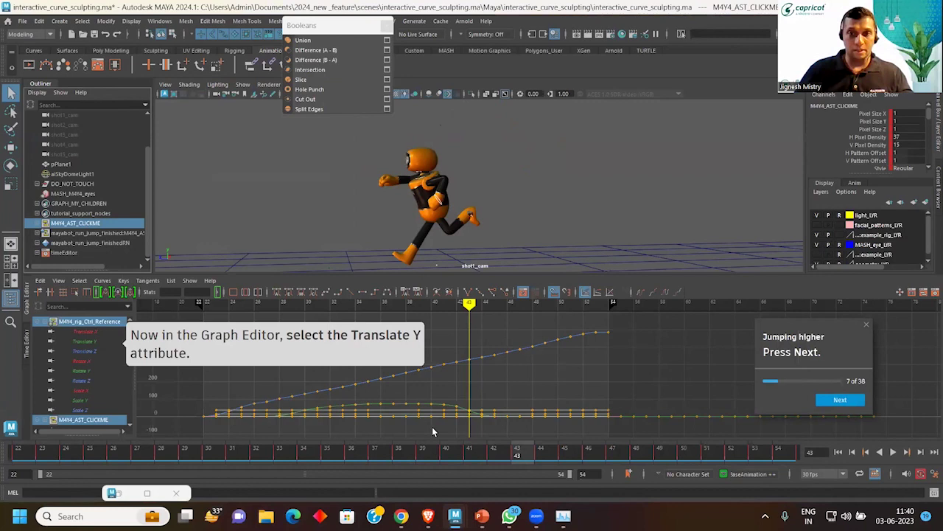
left_click(93, 340)
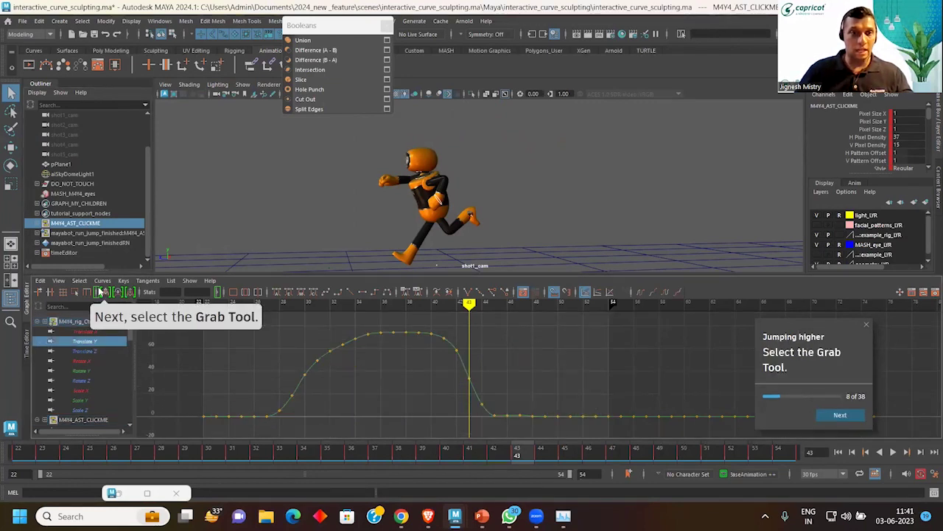
left_click(105, 291)
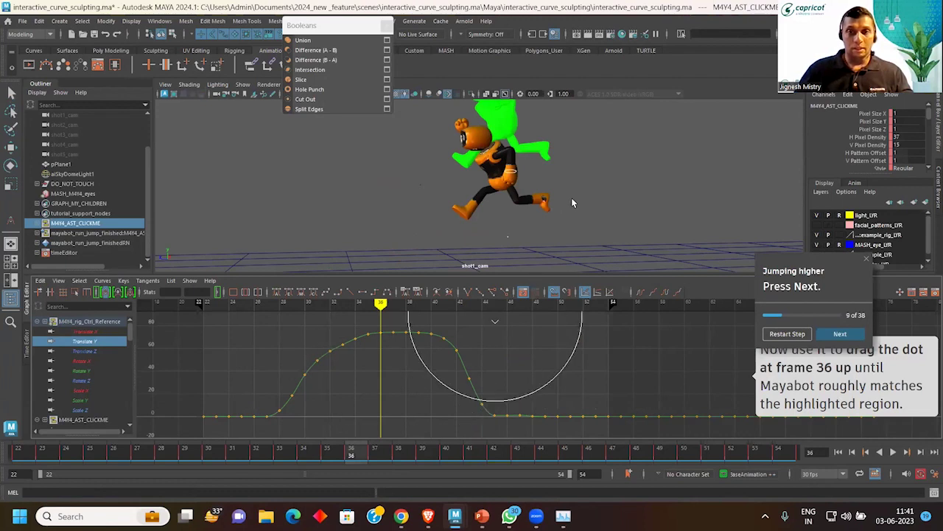
scroll(571, 227, "up", 3)
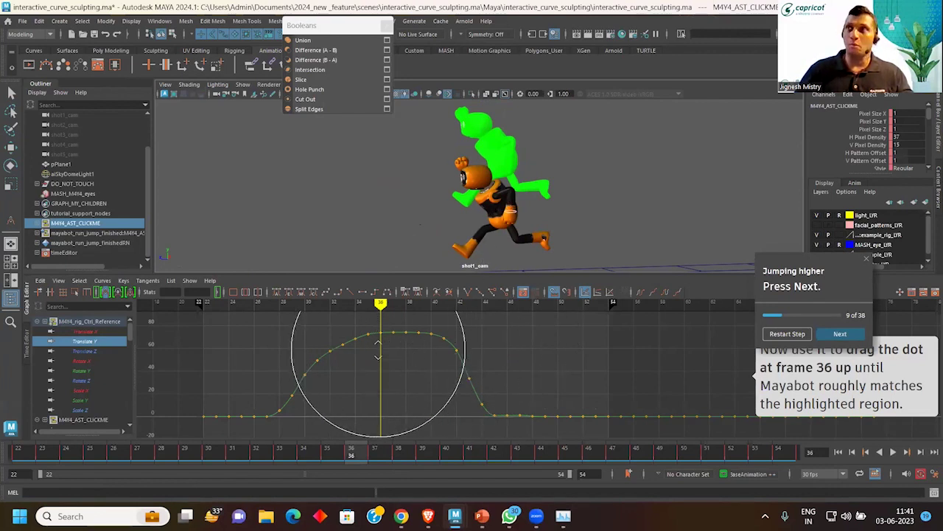
left_click_drag(371, 341, 381, 252)
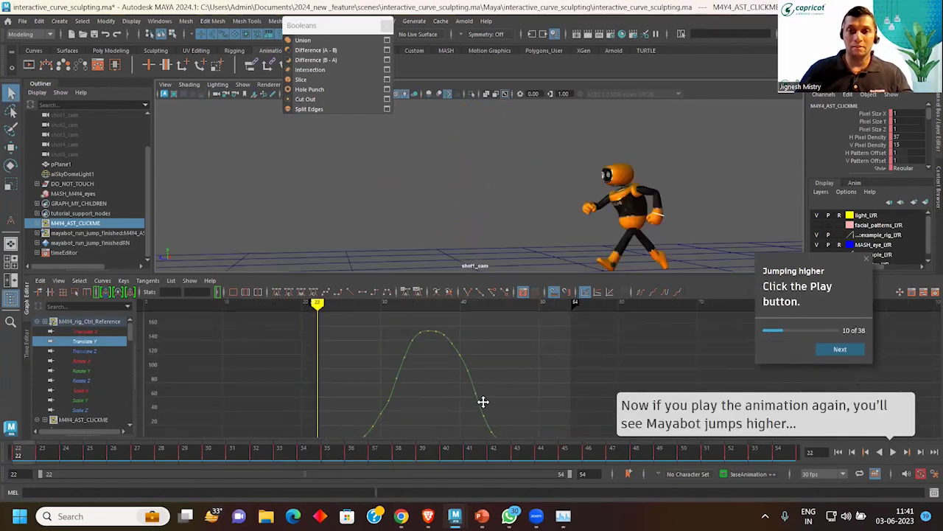
Step: Play back the higher jump and bring the Translate Y curve into view
left_click(889, 451)
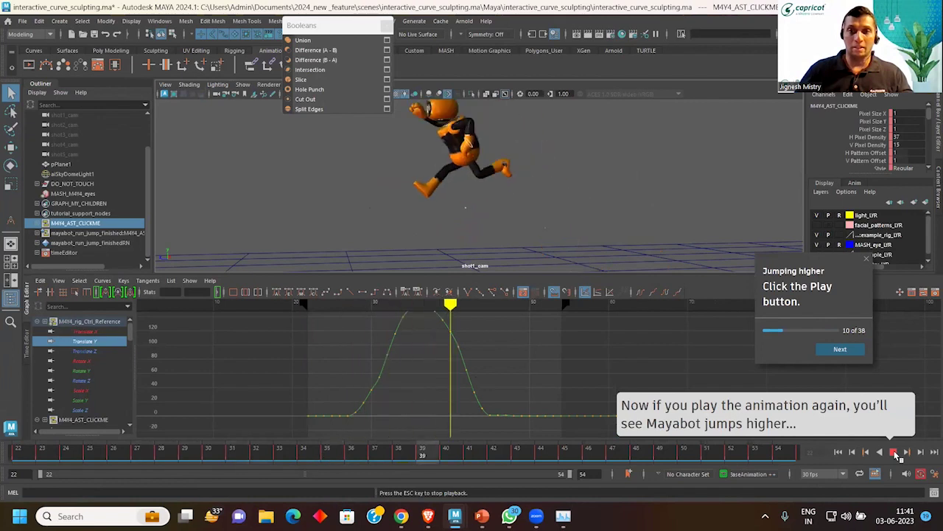
left_click(894, 453)
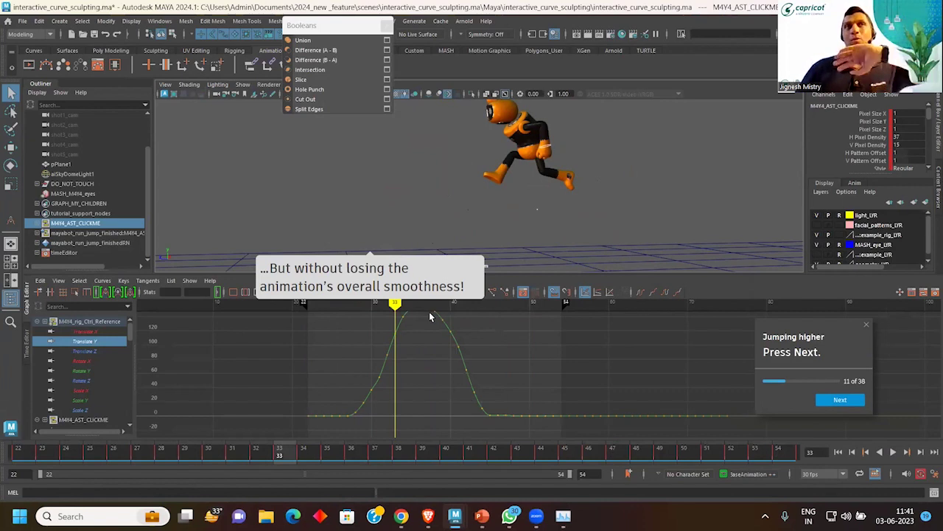
mouse_move(422, 351)
middle_mouse_down("alt")
mouse_move(432, 405)
mouse_move(435, 384)
middle_mouse_up("alt")
left_click_drag(386, 322, 521, 400)
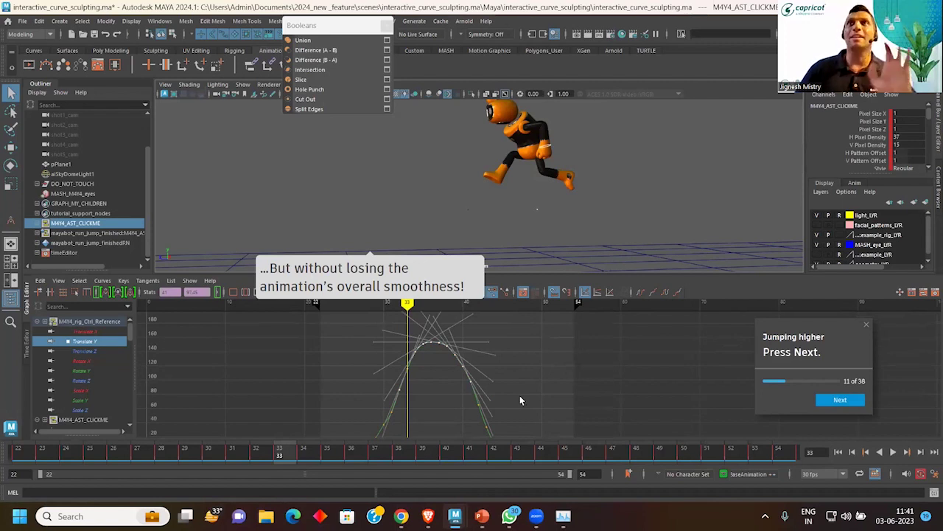
left_click(529, 353)
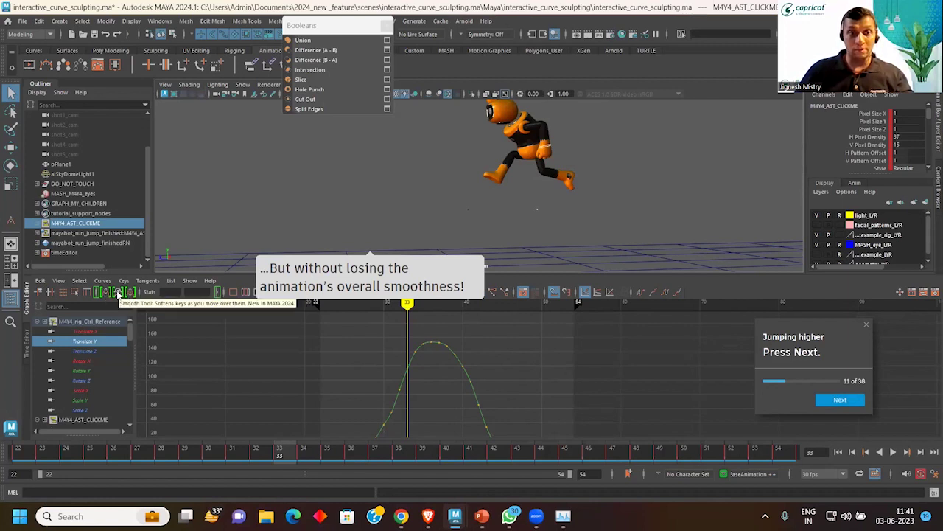
Step: Brush the curve peak with the Smooth Tool and advance the tutorial to Jumping further
left_click(118, 293)
mouse_move(432, 390)
left_mouse_down()
mouse_move(418, 353)
mouse_move(404, 398)
mouse_move(482, 406)
left_mouse_up()
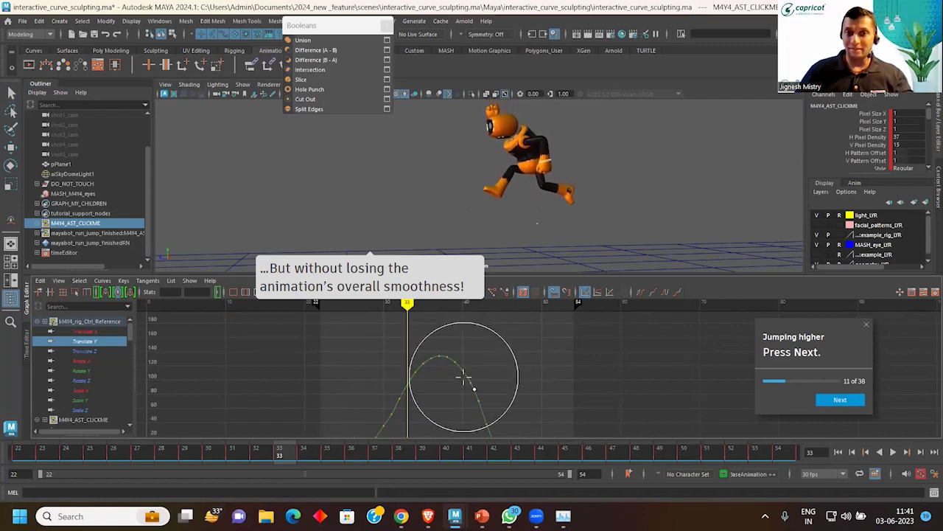
middle_click_drag(501, 375, 482, 383, "alt")
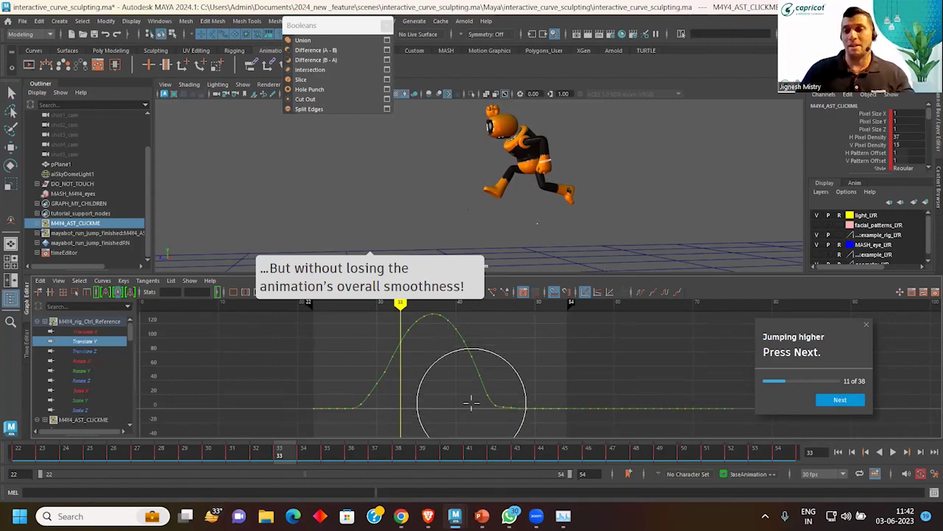
left_click(855, 401)
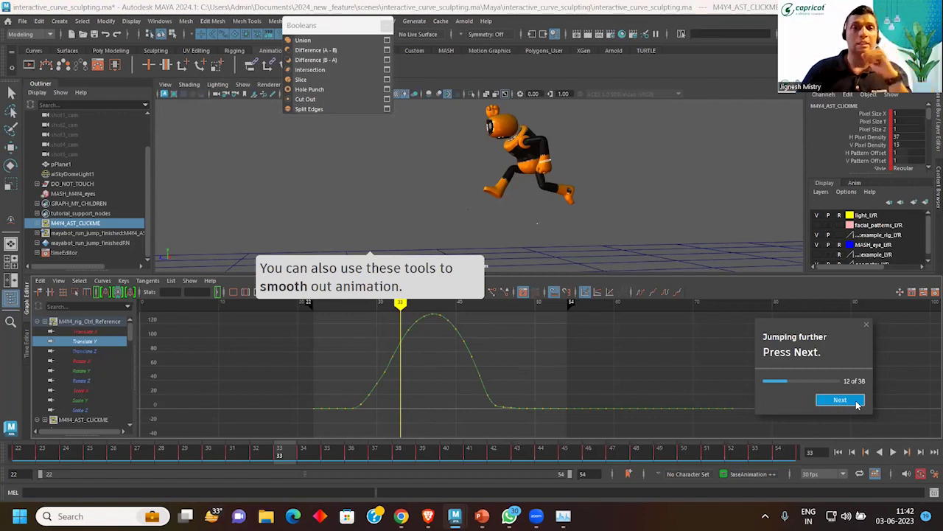
Step: At frame 54, move Mayabot onto the green landing pose, preview it, and show Translate Z
left_click(855, 401)
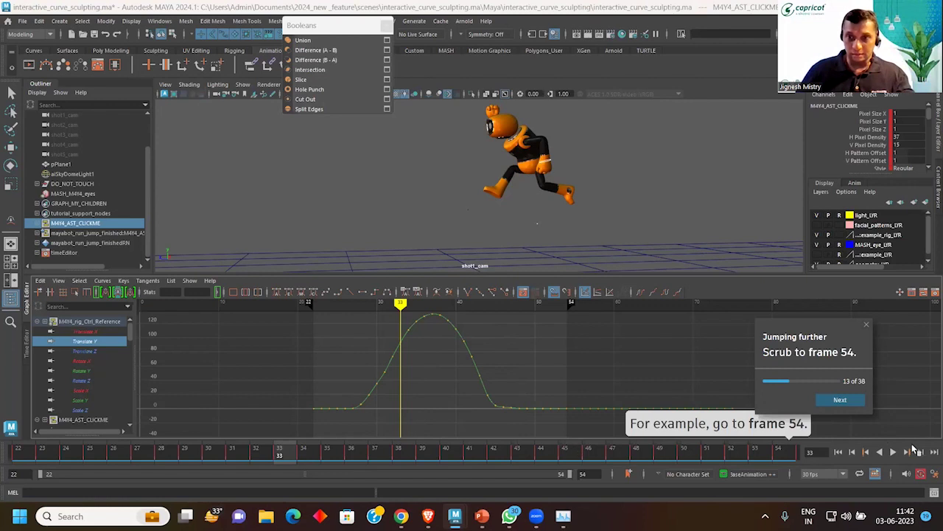
left_click(796, 454)
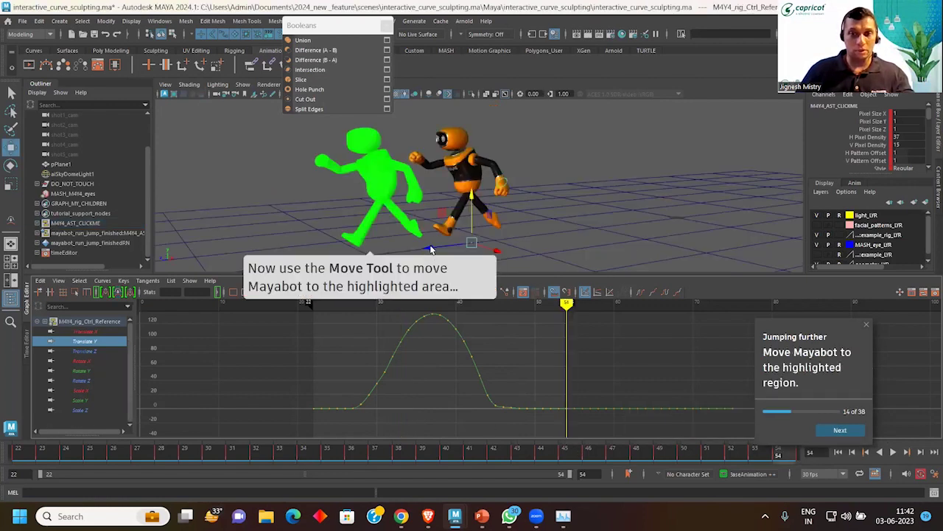
left_click_drag(430, 248, 338, 245)
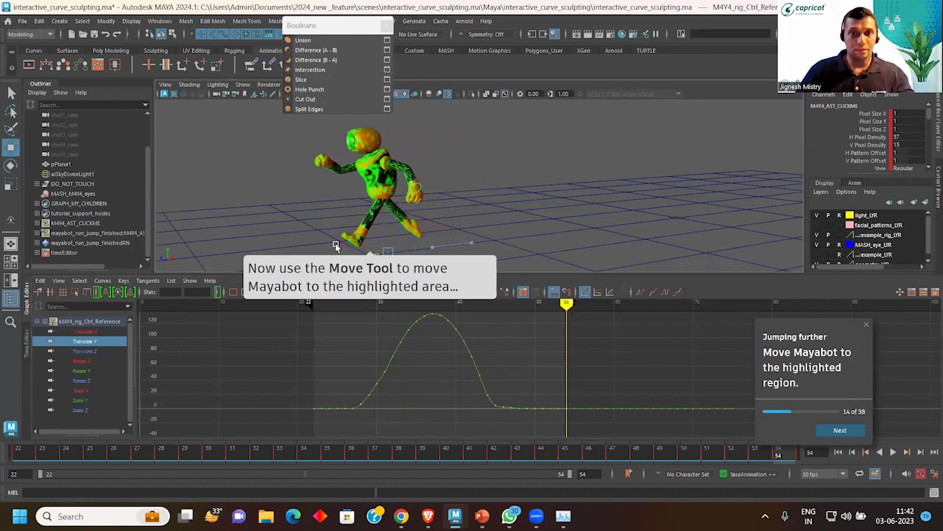
left_click(893, 452)
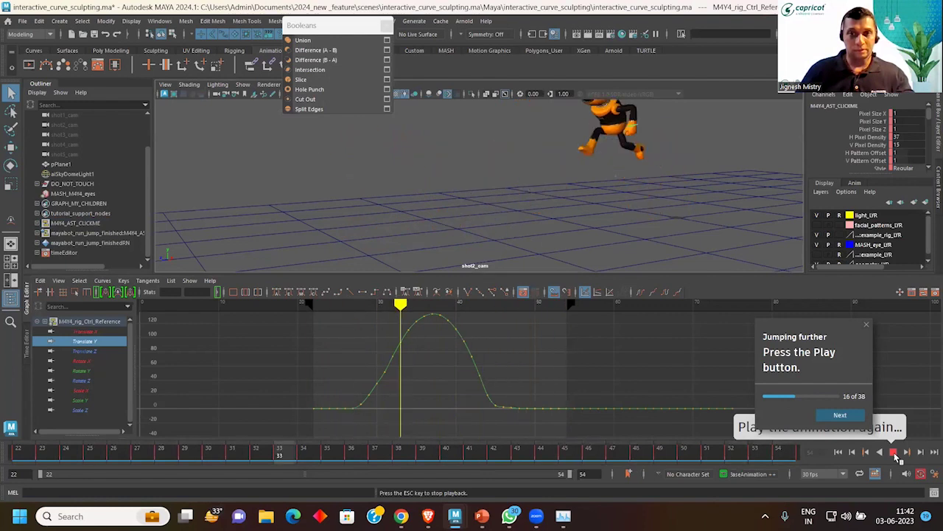
left_click(893, 452)
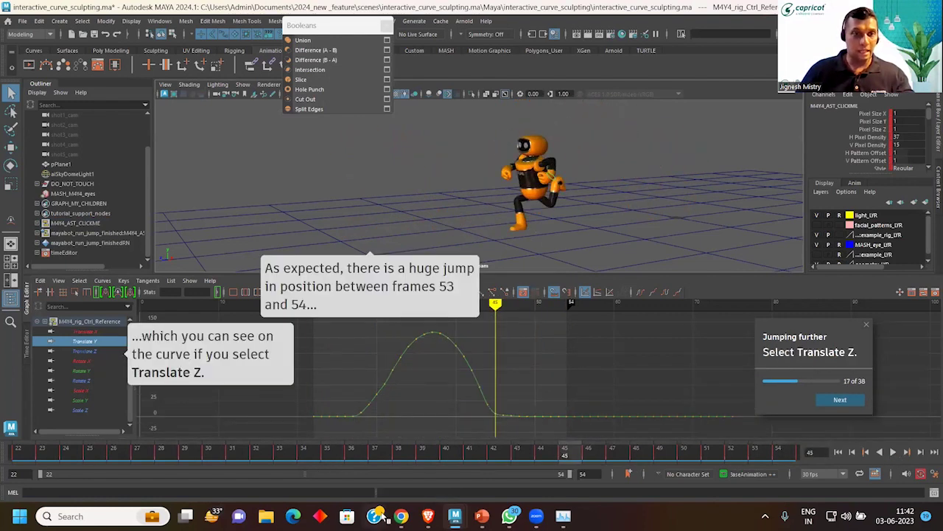
left_click(86, 351)
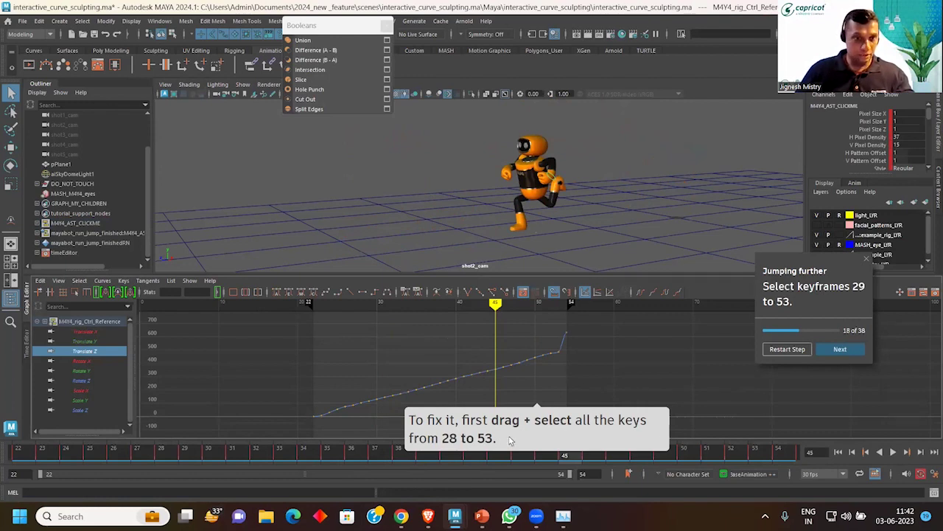
Step: Mark frames 28–53 on the timeline and zoom the Translate Z curve view to frames 22–54
left_click_drag(164, 457, 754, 454, "shift")
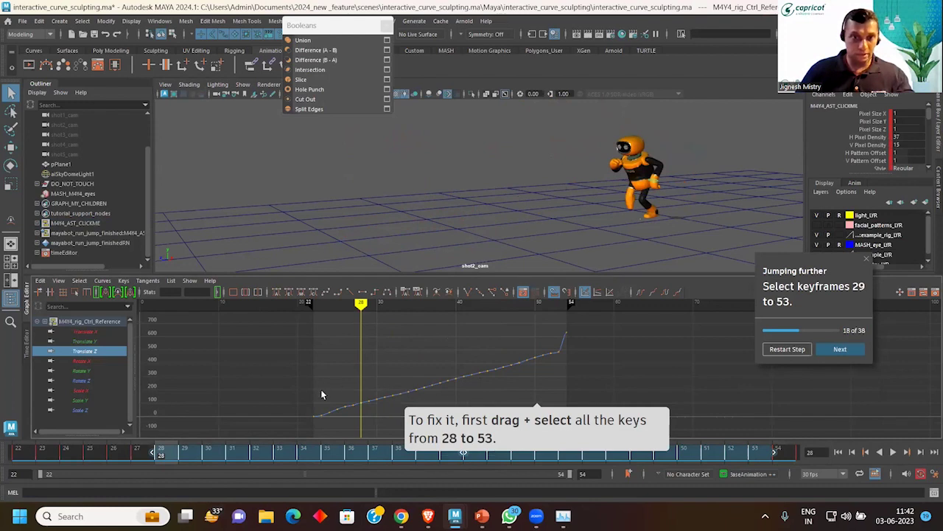
left_click_drag(345, 433, 348, 436)
left_click_drag(441, 322, 559, 410)
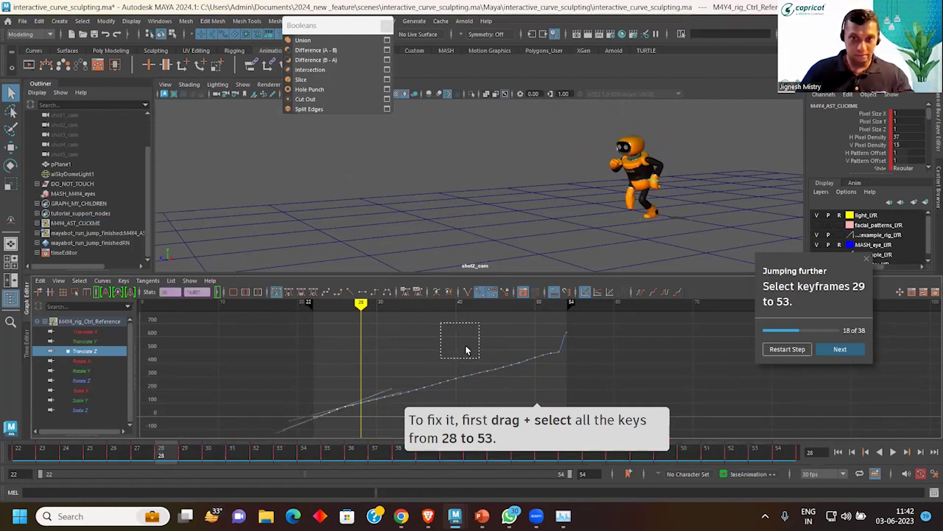
left_click_drag(403, 392, 386, 427, "shift")
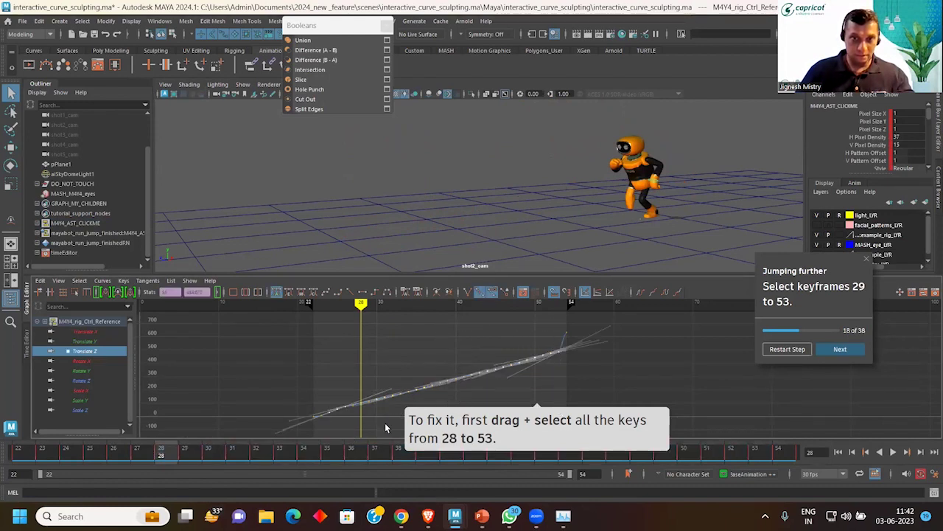
left_click(320, 374)
mouse_move(320, 374)
middle_mouse_down("alt")
mouse_move(376, 357)
mouse_move(326, 361)
middle_mouse_up("alt")
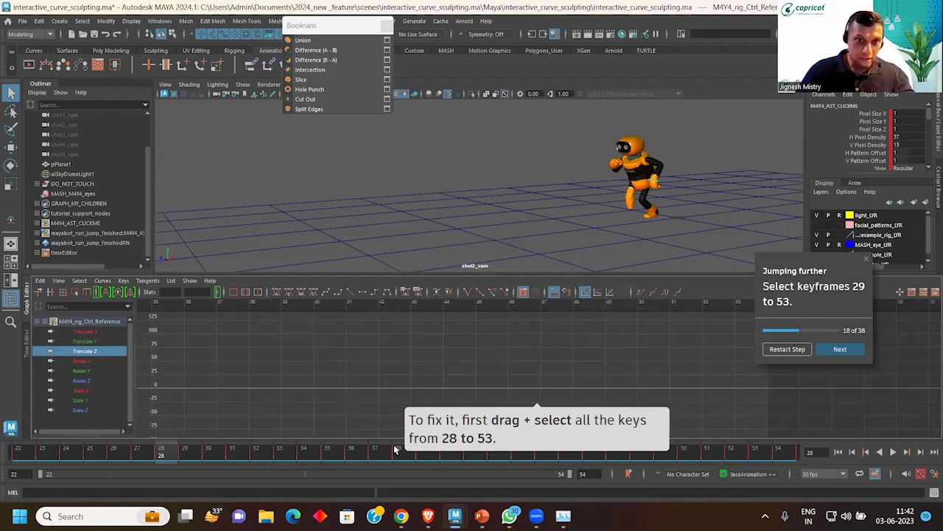
right_click_drag(326, 360, 358, 371, "alt")
left_click_drag(308, 367, 319, 383)
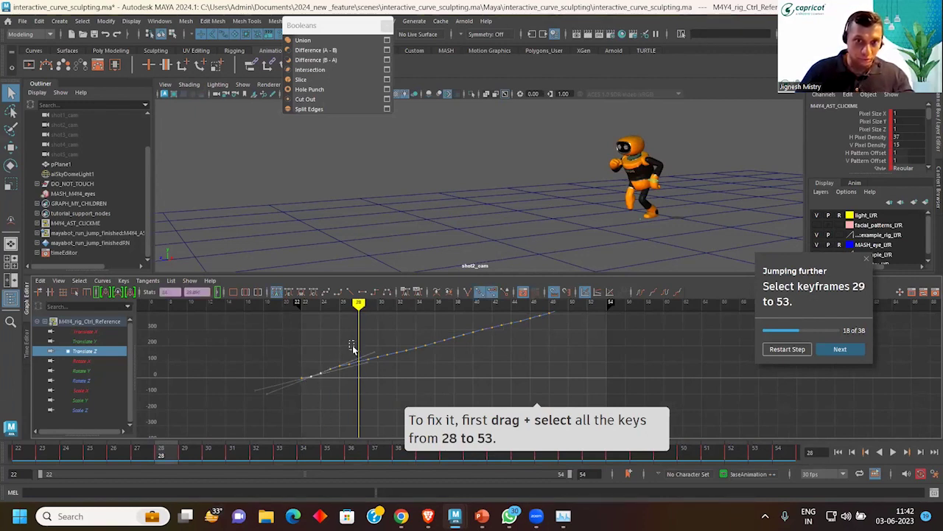
middle_click_drag(377, 352, 331, 385, "alt")
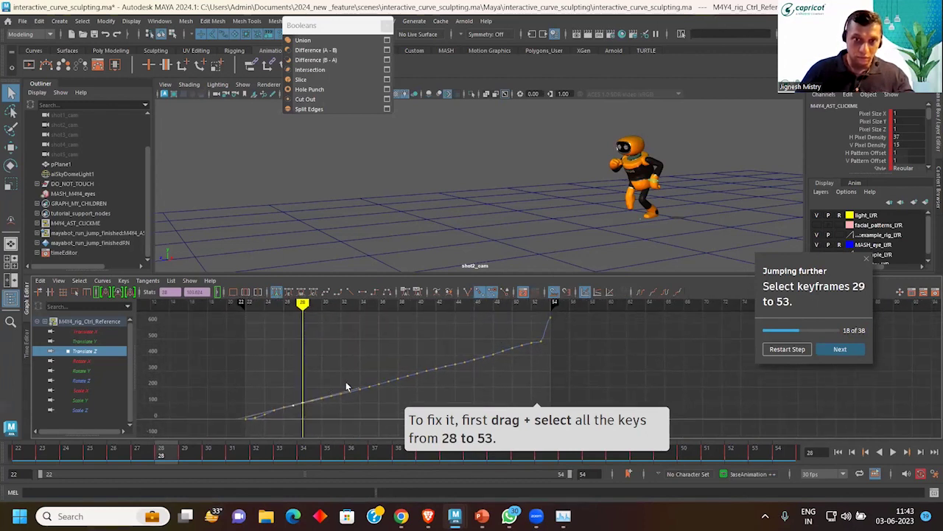
Step: Box-select the Translate Z keys from frame 28 to 53 and brush them with the Sculpt Key Smear Tool
left_click_drag(225, 431, 571, 313)
left_click(387, 333)
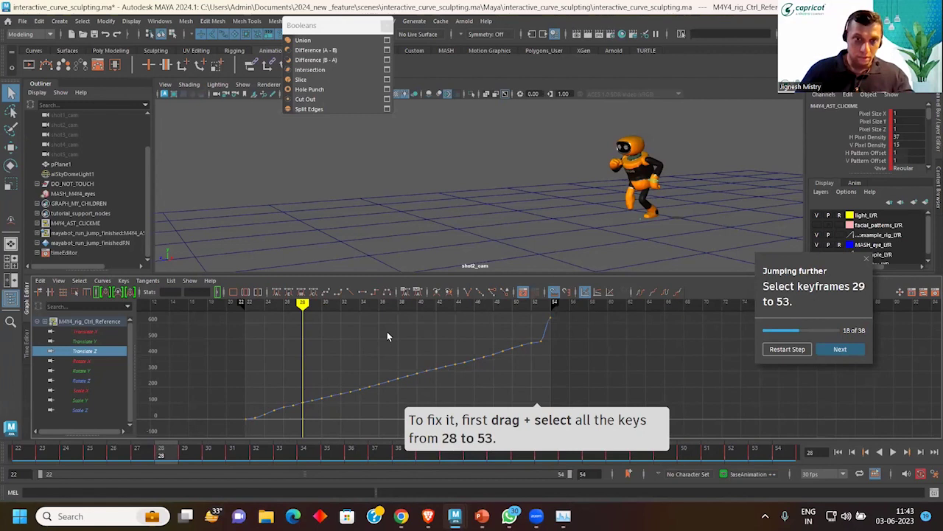
left_click_drag(296, 372, 352, 416)
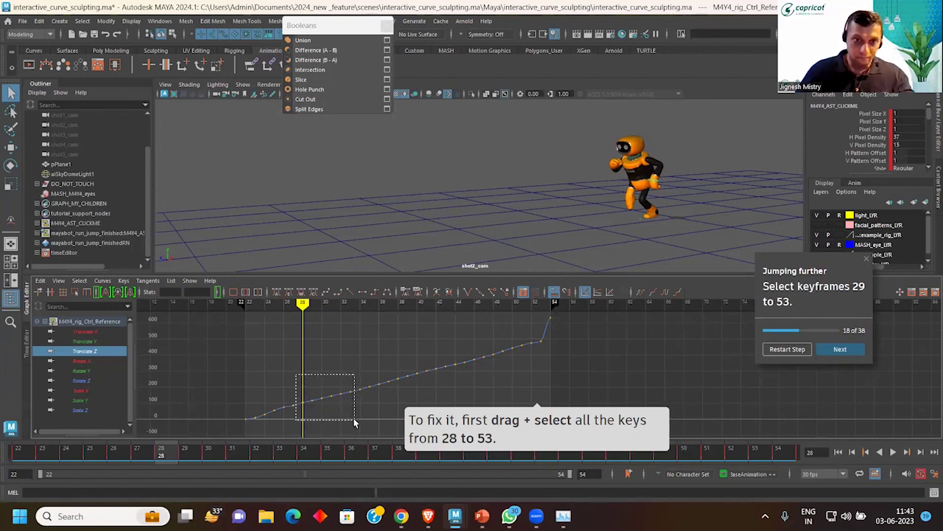
mouse_move(355, 332)
left_mouse_down()
mouse_move(500, 410)
mouse_move(551, 408)
left_mouse_up()
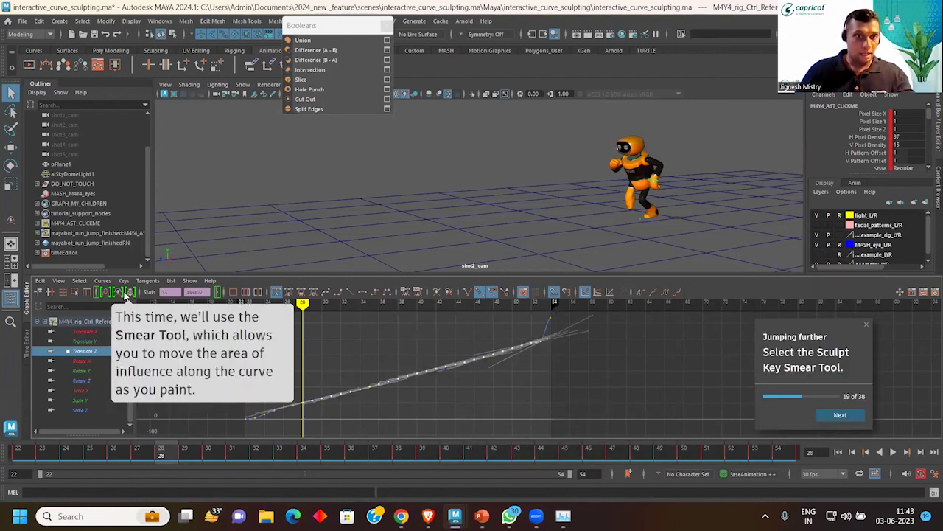
left_click(130, 293)
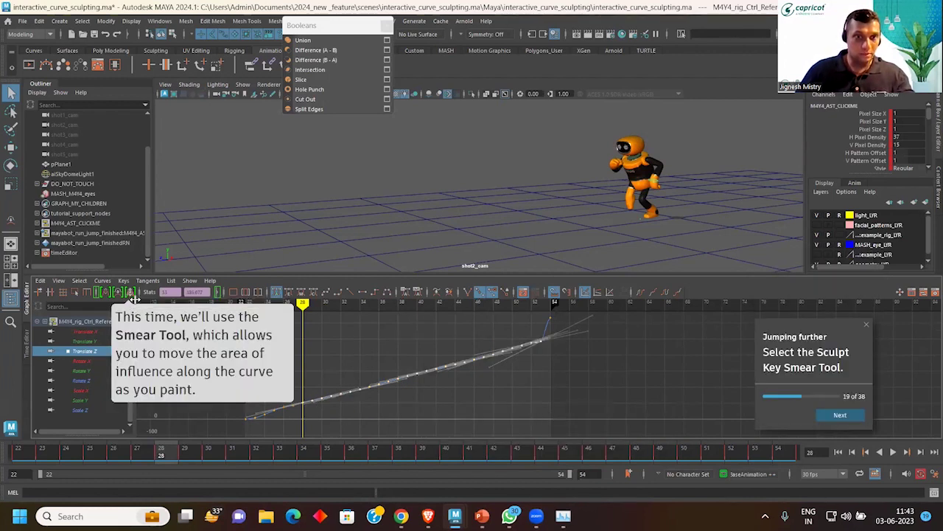
left_click_drag(343, 381, 521, 342)
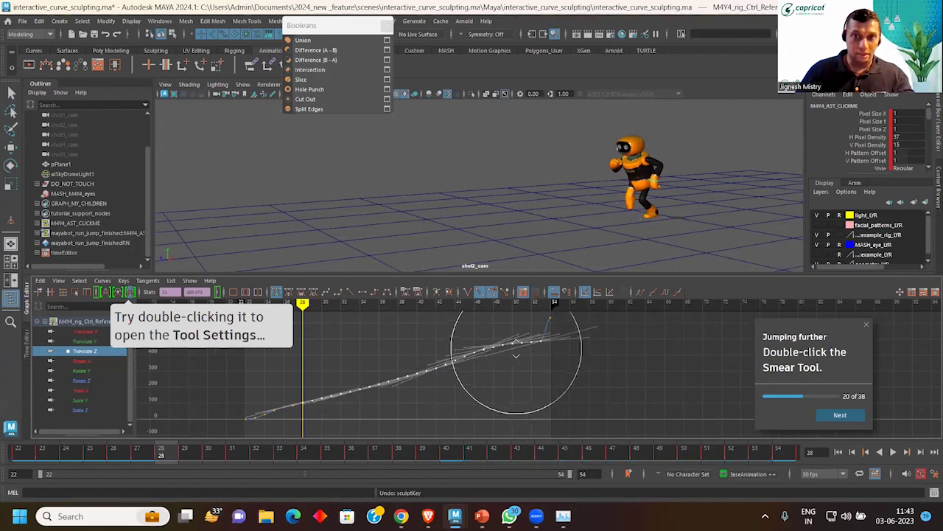
left_click_drag(523, 353, 522, 341)
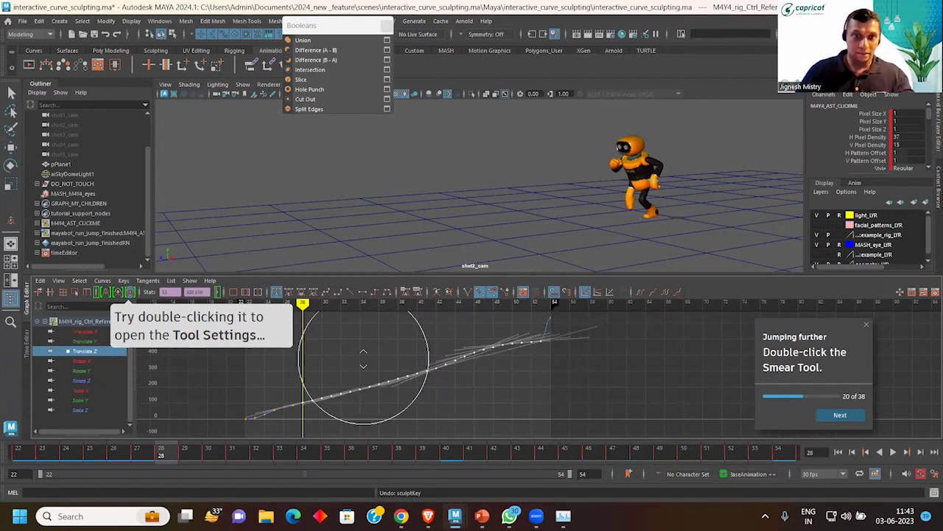
Step: Set the Smear Tool to size 12 and strength 150, then smear Translate Z keys from frame 28 toward the example
double_click(130, 292)
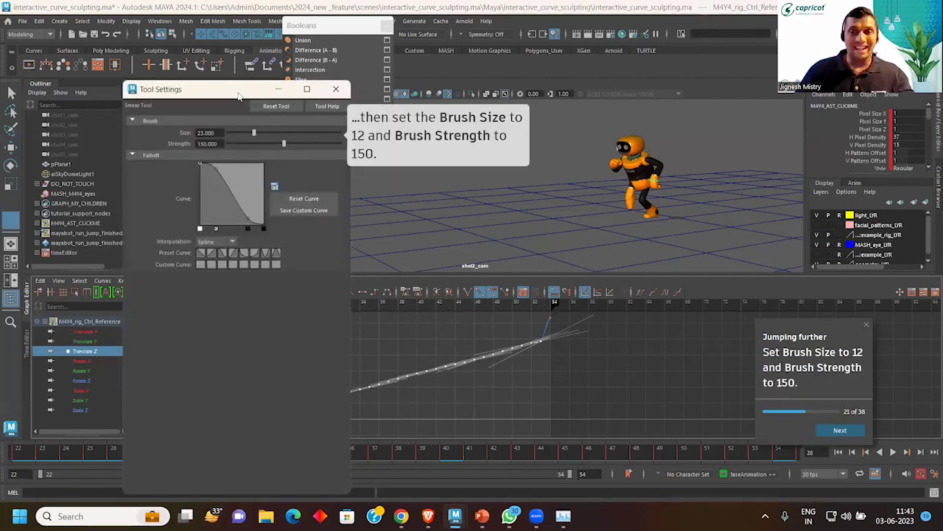
left_click_drag(247, 96, 728, 131)
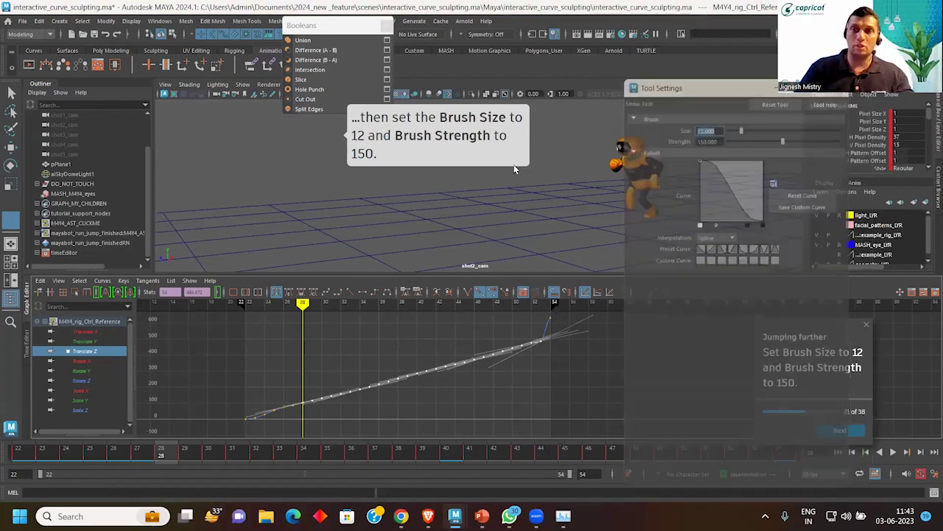
middle_click_drag(557, 376, 575, 332, "alt")
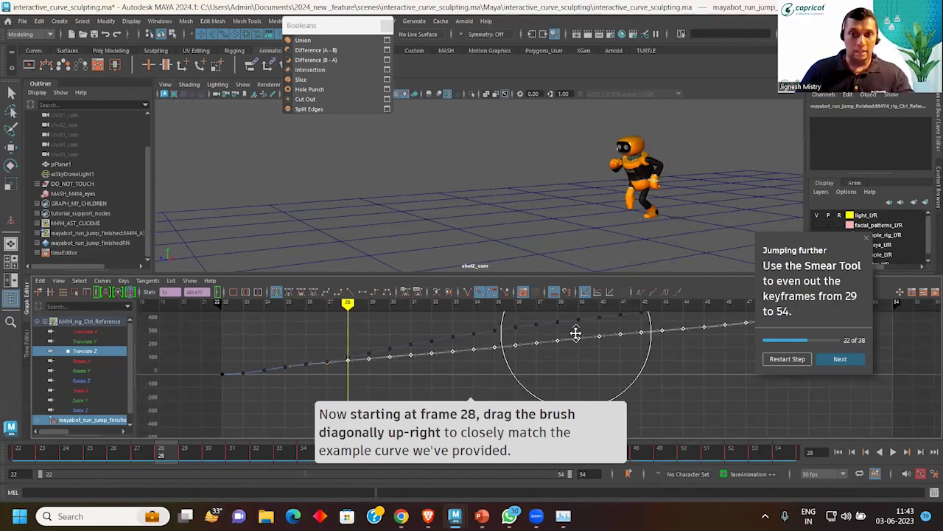
mouse_move(339, 352)
left_mouse_down()
mouse_move(347, 354)
mouse_move(315, 359)
left_mouse_up()
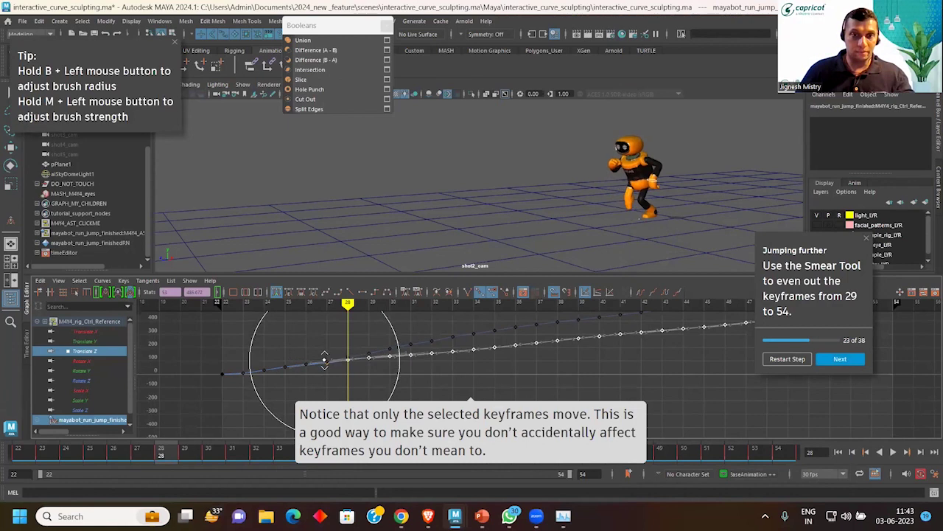
mouse_move(389, 352)
left_mouse_down()
mouse_move(347, 354)
mouse_move(455, 347)
left_mouse_up()
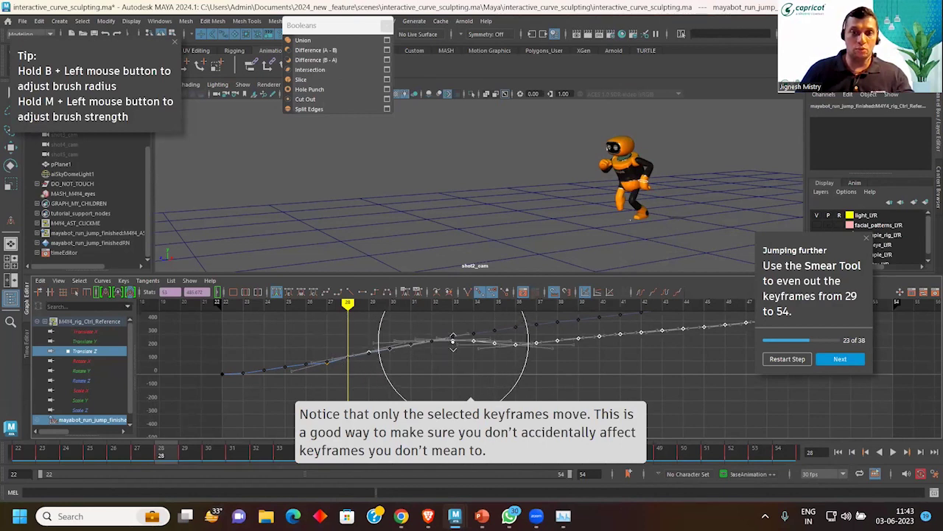
middle_click_drag(455, 348, 432, 361, "alt")
mouse_move(432, 361)
left_mouse_down()
mouse_move(420, 363)
mouse_move(476, 352)
mouse_move(428, 355)
mouse_move(447, 349)
mouse_move(543, 352)
mouse_move(505, 359)
mouse_move(575, 372)
mouse_move(606, 356)
mouse_move(607, 343)
left_mouse_up()
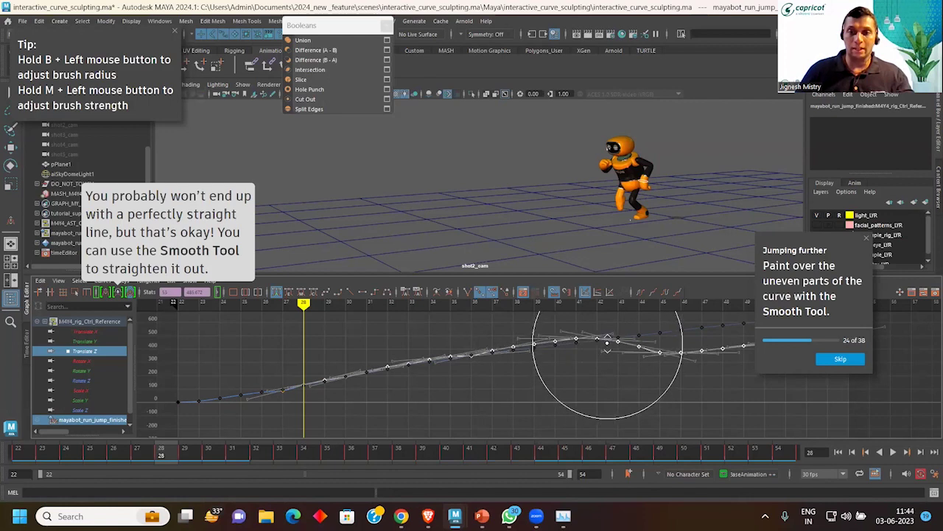
Step: Smooth and raise the bumpy Translate Z keys around frames 45–49
middle_click_drag(611, 346, 526, 368, "alt")
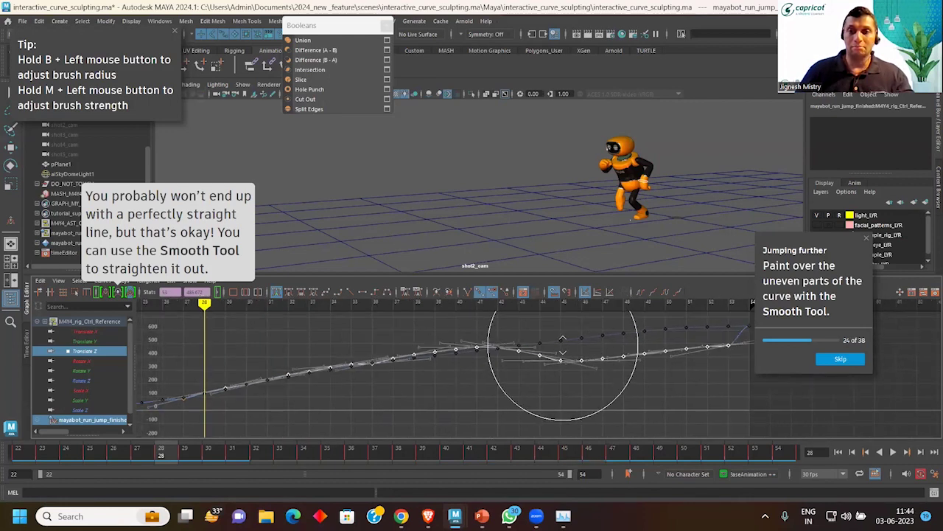
left_click_drag(567, 334, 610, 348)
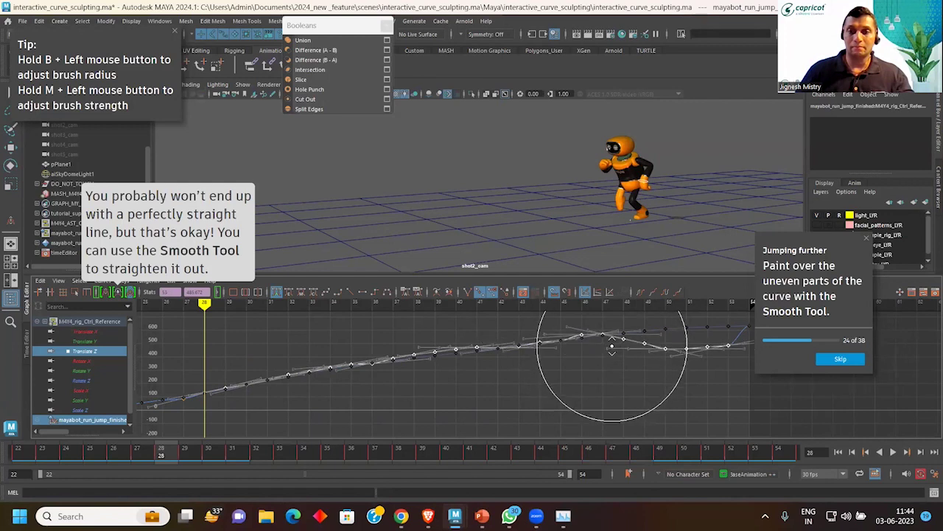
middle_click_drag(611, 347, 568, 368, "alt")
left_click_drag(594, 353, 649, 347)
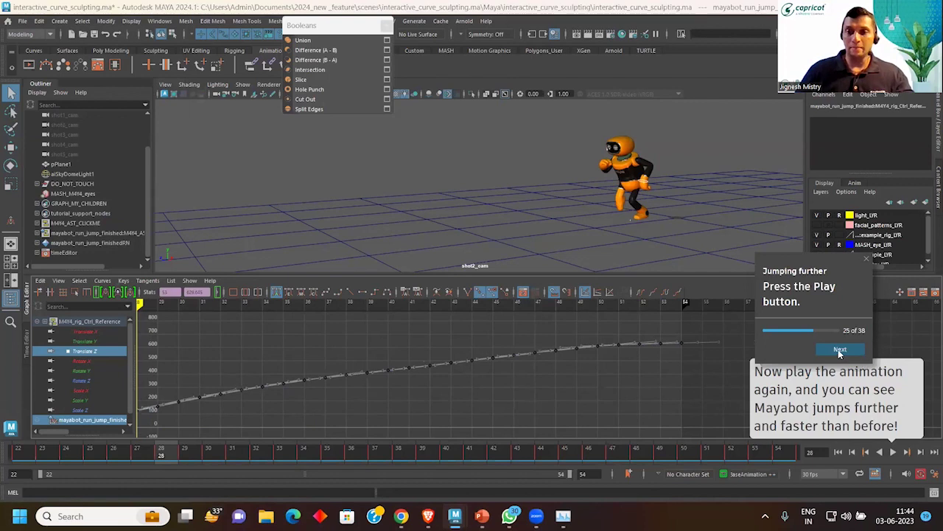
Step: Play the longer jump, then advance the tutorial to the close-up arm step
left_click(893, 453)
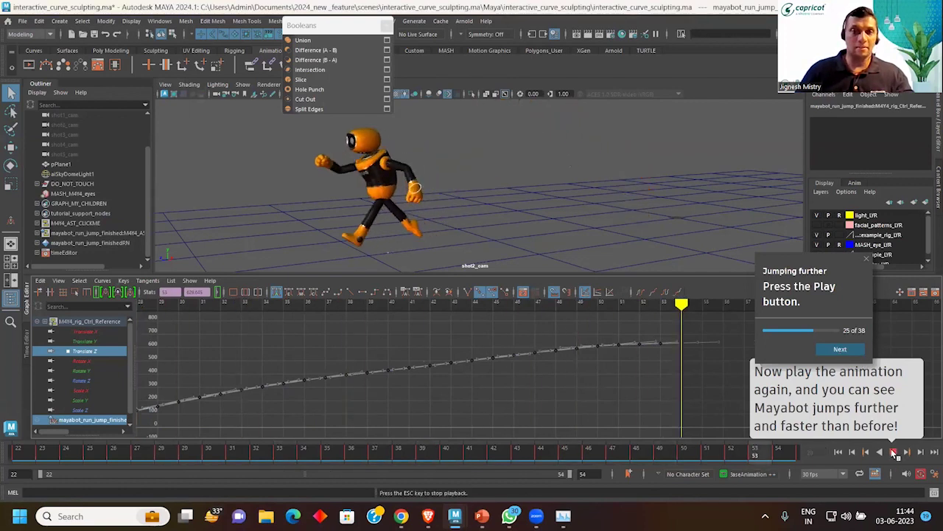
scroll(514, 347, "down", 3)
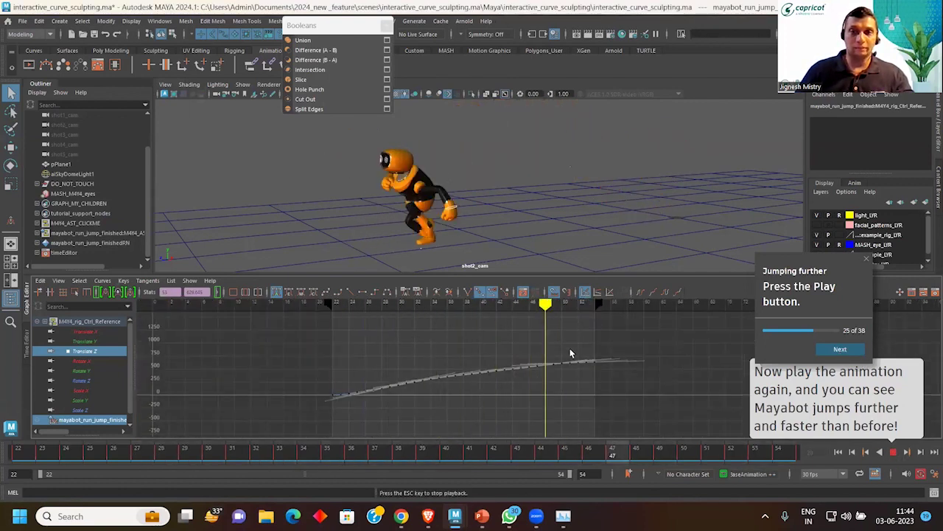
left_click(857, 350)
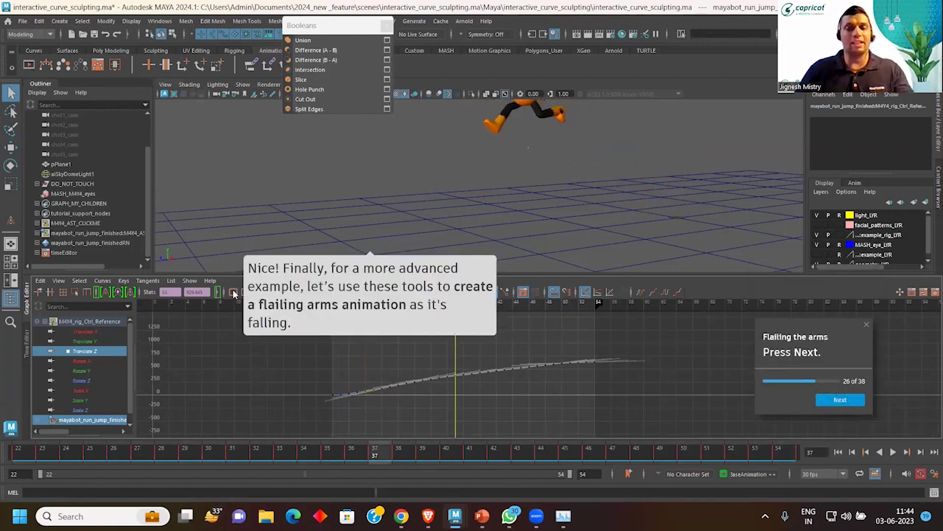
left_click(840, 399)
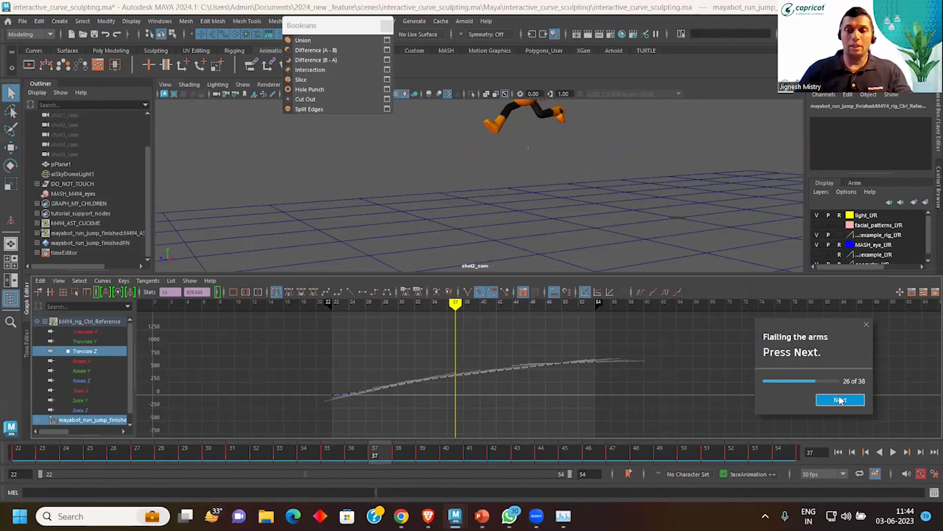
left_click(840, 399)
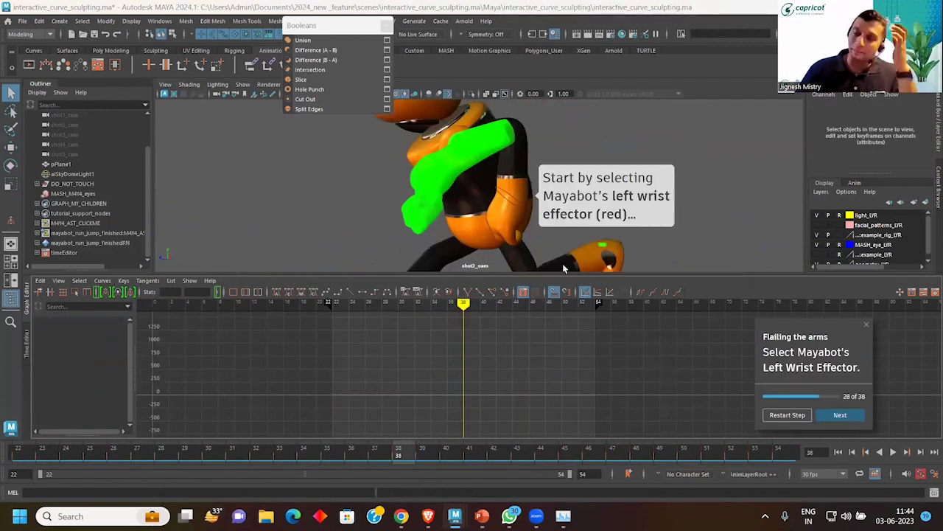
Step: Select Mayabot's and the example robot's left wrist effectors together
left_click(520, 206)
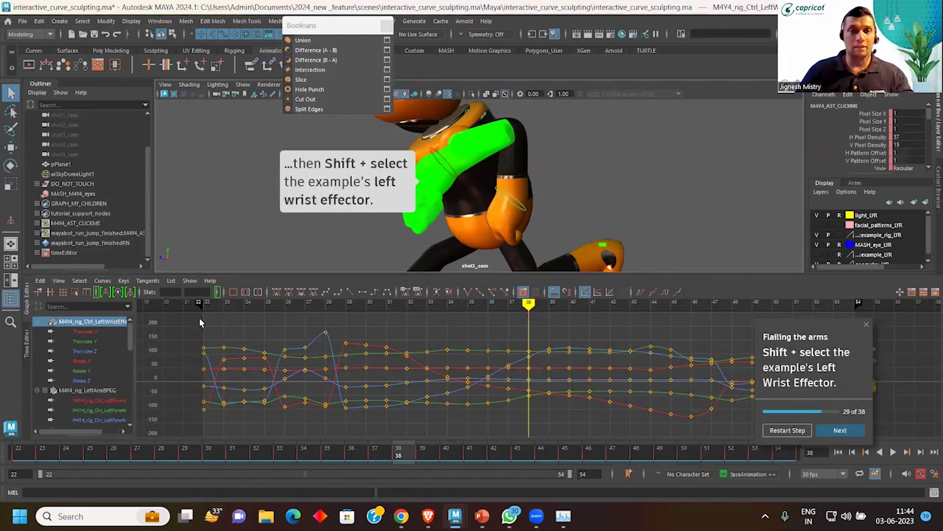
left_click(503, 189, "shift")
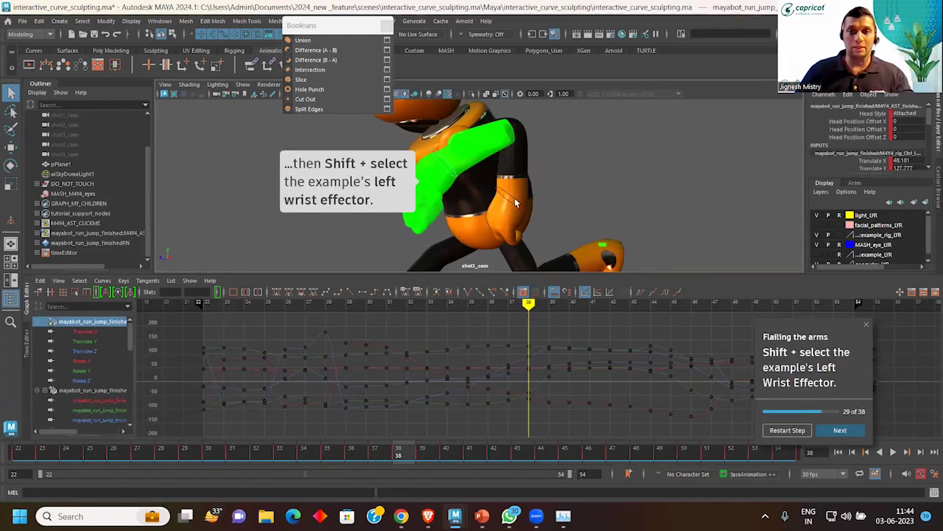
left_click(518, 206, "shift")
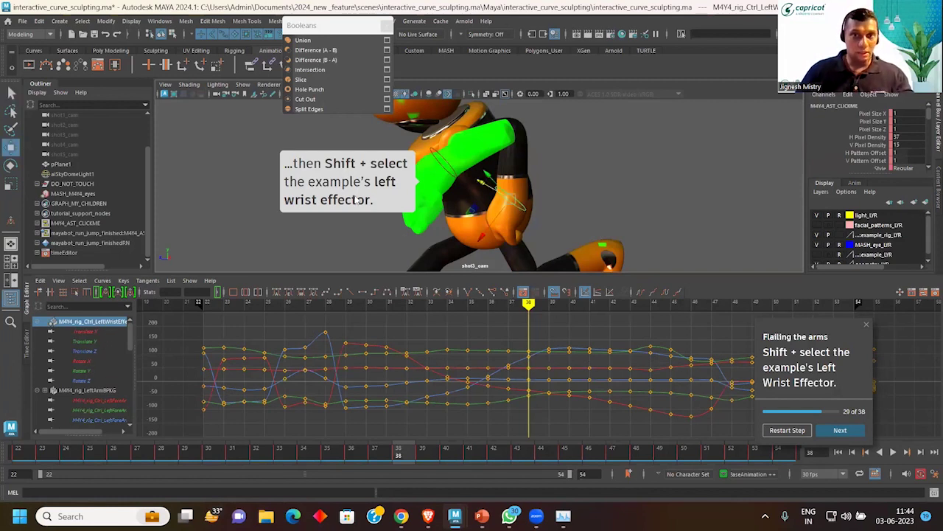
left_click(438, 153, "shift")
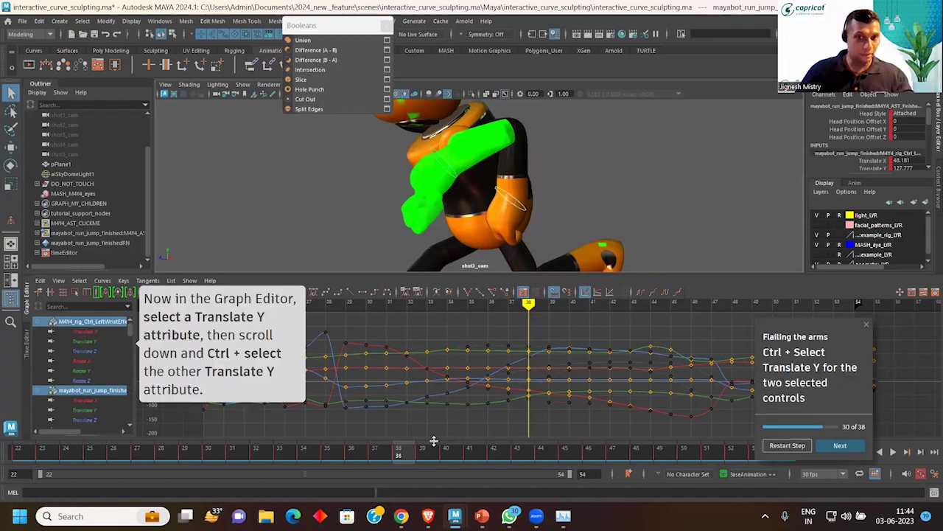
Step: Show only the two left-wrist Translate Y curves in the Graph Editor
left_click(87, 341)
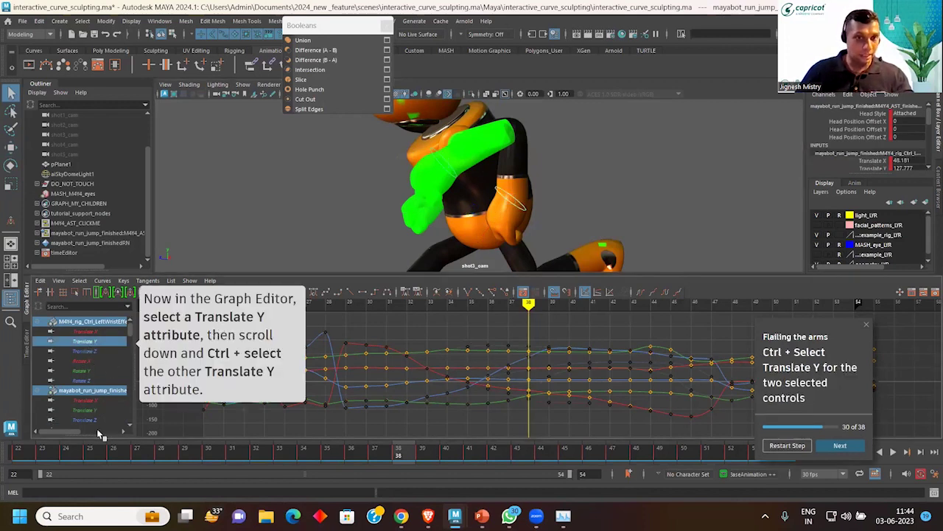
left_click(95, 411, "ctrl")
left_click(92, 347)
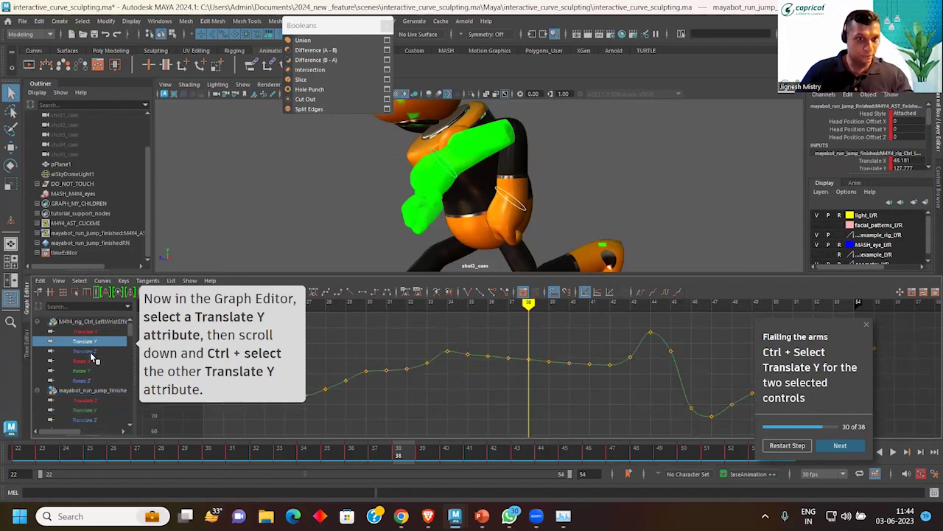
left_click(94, 412, "shift")
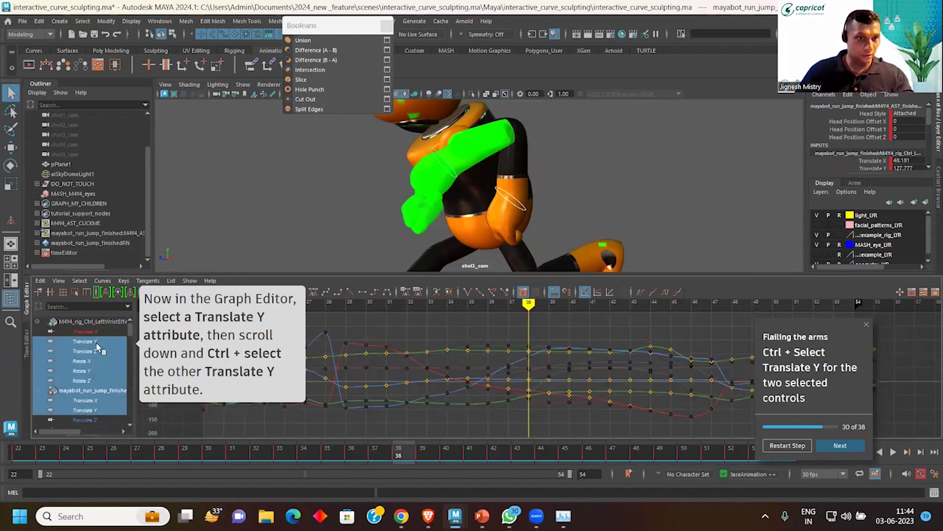
left_click(95, 341)
left_click(97, 411, "ctrl")
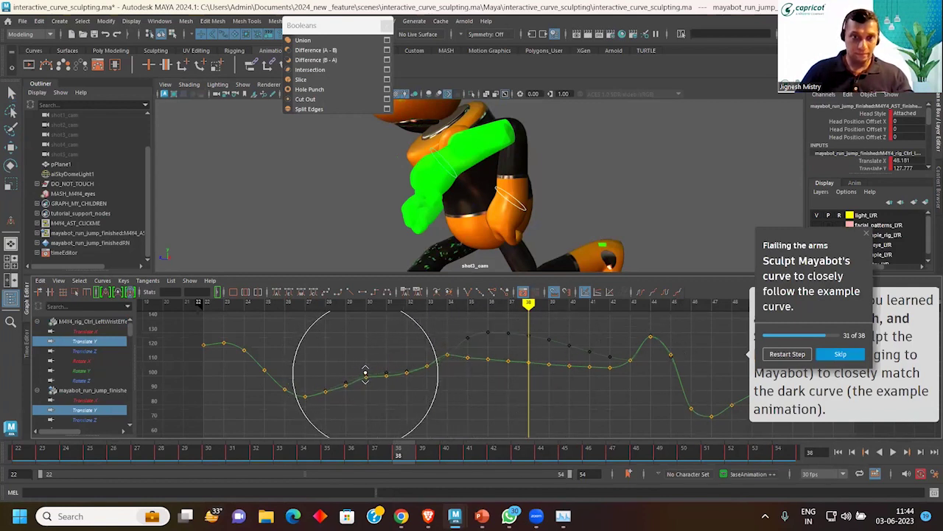
Step: Sculpt the left wrist Translate Y keys around frames 38–44 onto the dark example curve with a smaller brush
mouse_move(369, 374)
left_mouse_down()
mouse_move(469, 340)
mouse_move(447, 339)
mouse_move(406, 368)
left_mouse_up()
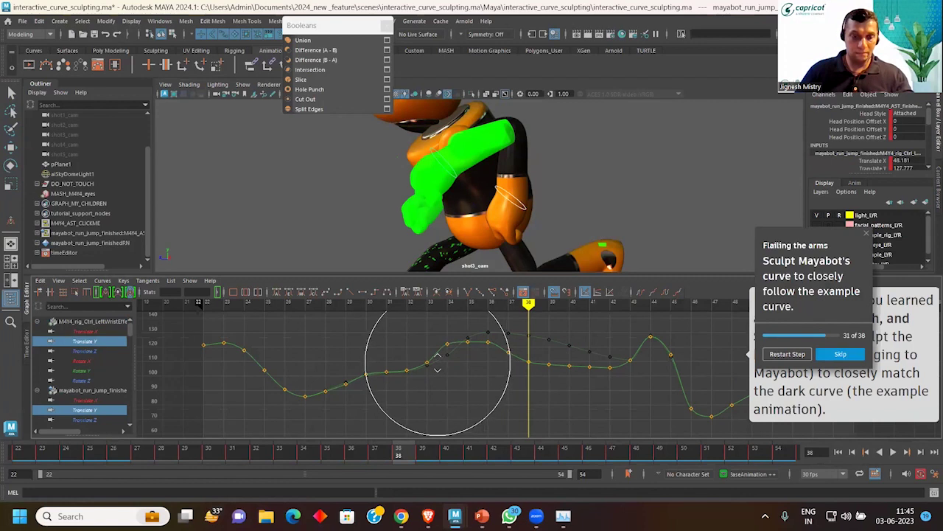
left_click_drag(437, 361, 426, 359)
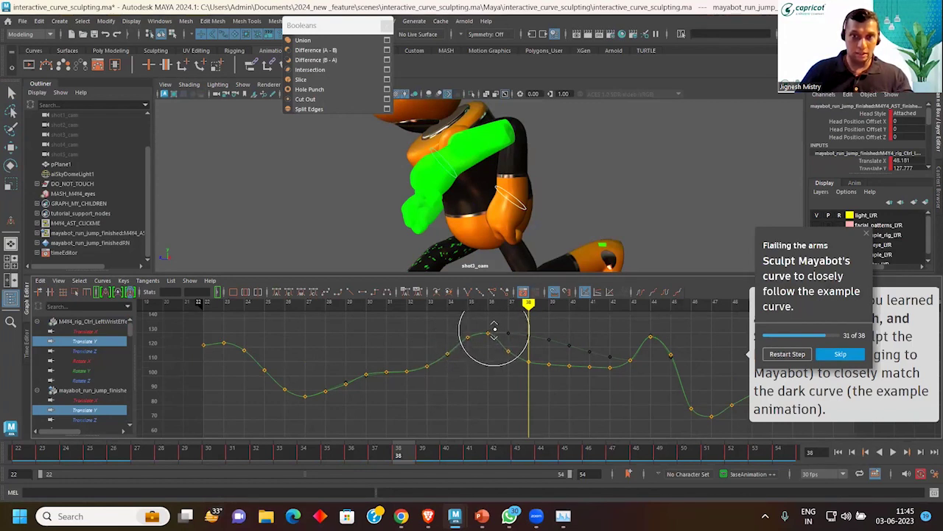
middle_click_drag(492, 353, 457, 379, "alt")
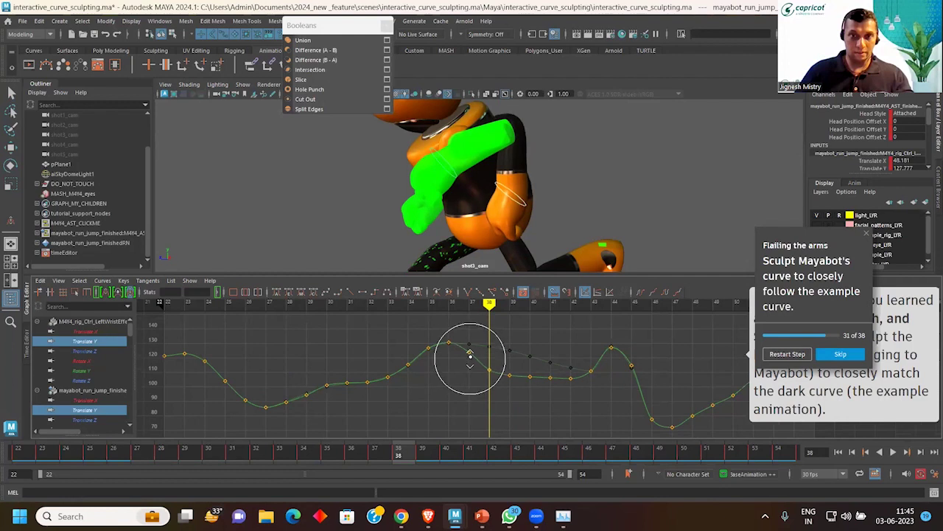
left_click_drag(492, 372, 490, 355)
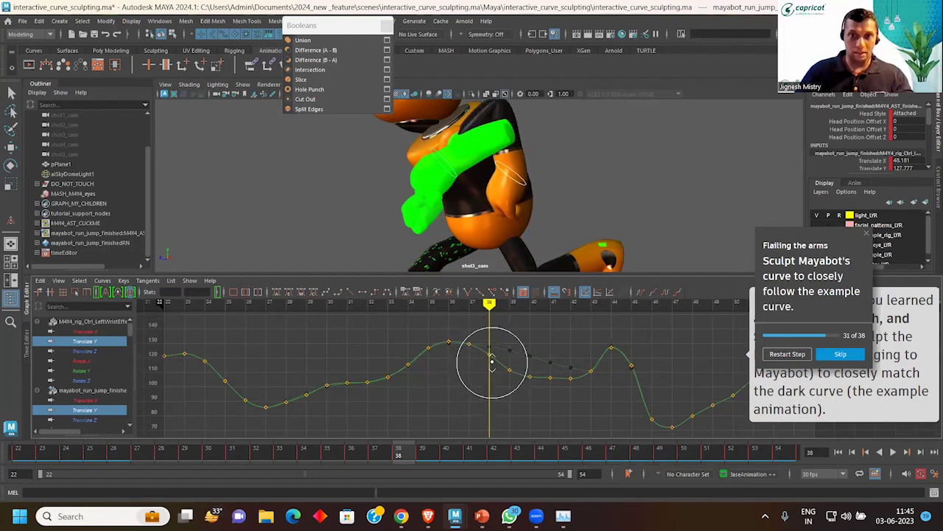
middle_click_drag(490, 355, 465, 379, "alt")
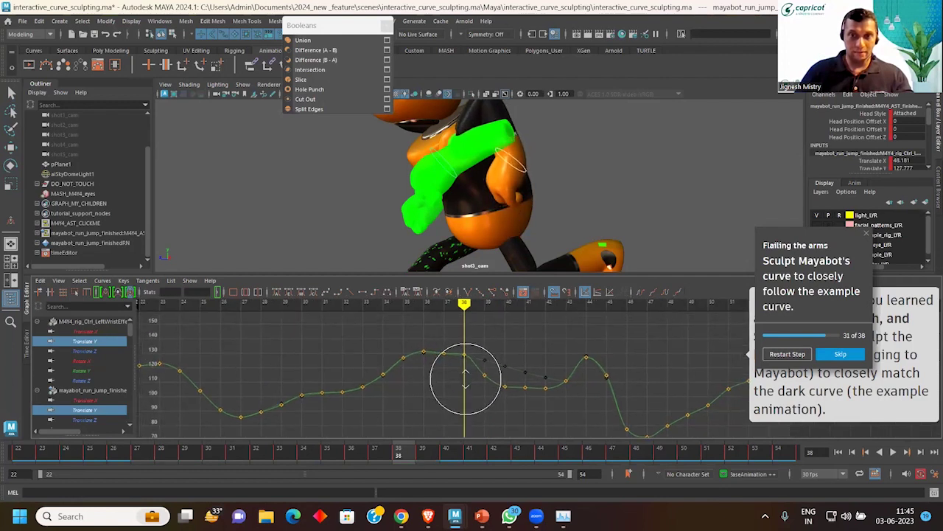
left_click_drag(484, 366, 486, 358)
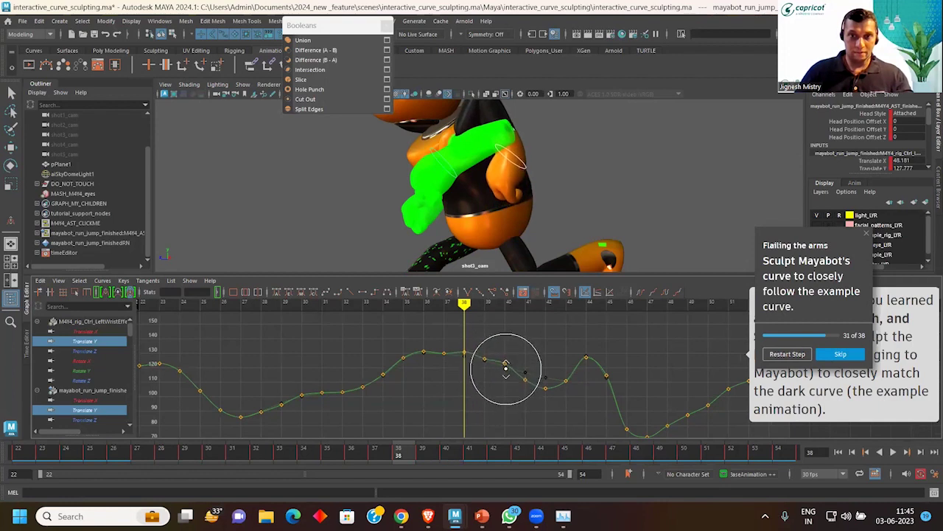
left_click_drag(472, 359, 465, 358)
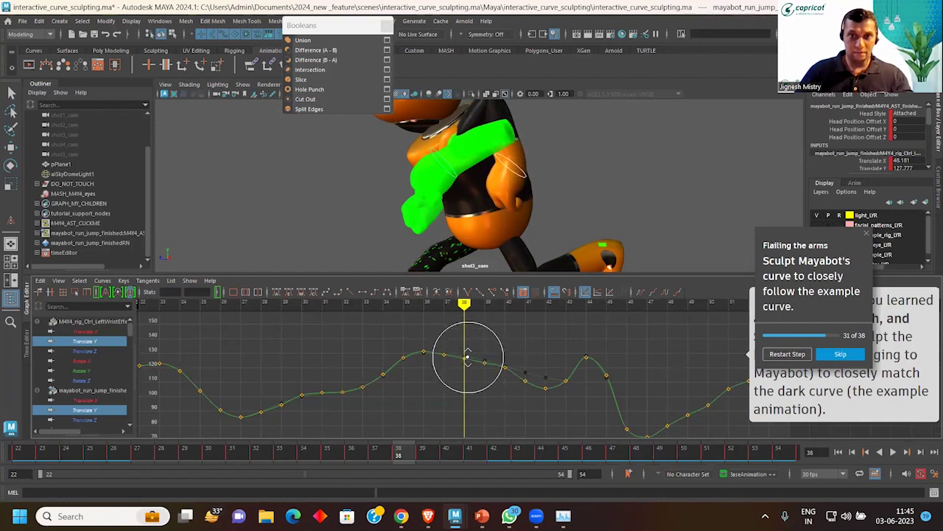
left_click_drag(525, 380, 545, 379)
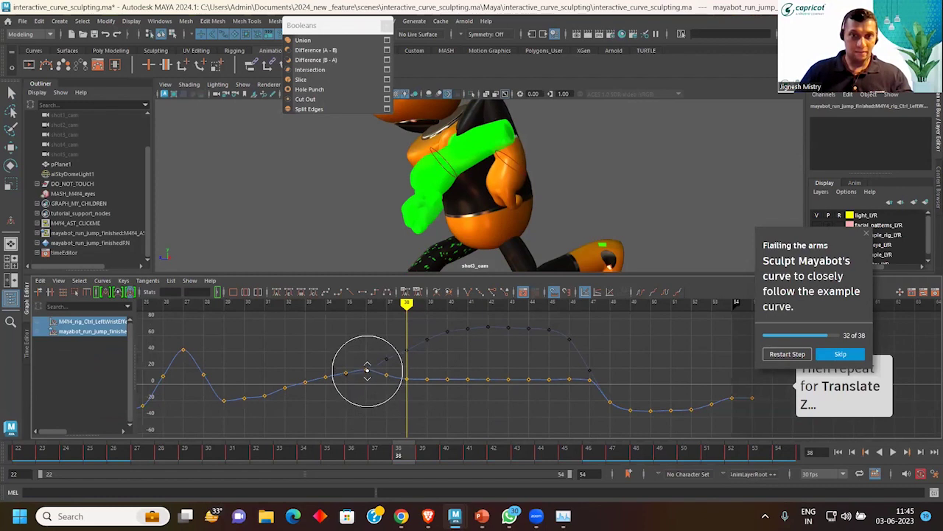
Step: Sculpt the left wrist Translate Z curve around frames 37–46 up toward the example curve
left_click_drag(367, 368, 404, 366)
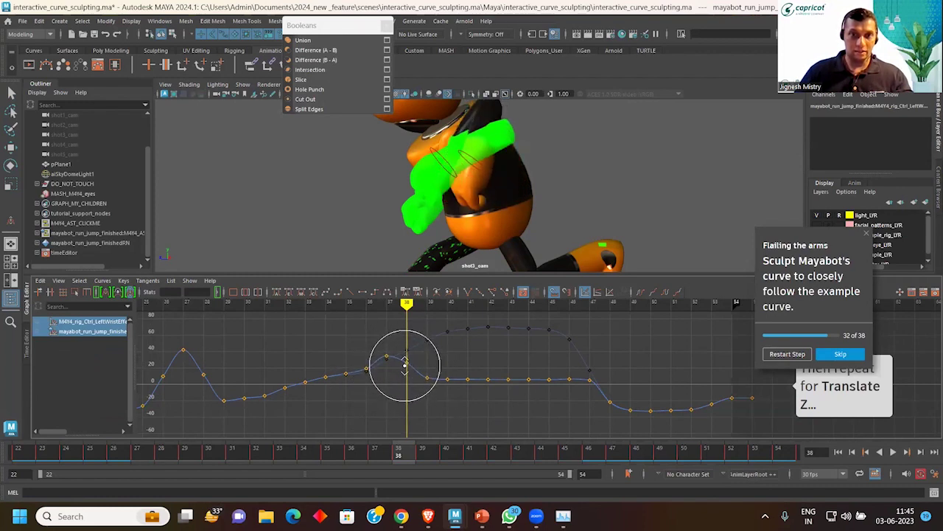
mouse_move(405, 366)
left_mouse_down()
mouse_move(426, 353)
mouse_move(406, 350)
mouse_move(459, 348)
mouse_move(448, 352)
mouse_move(463, 340)
mouse_move(486, 361)
mouse_move(500, 337)
mouse_move(535, 368)
mouse_move(530, 384)
mouse_move(533, 340)
mouse_move(571, 380)
mouse_move(568, 344)
left_mouse_up()
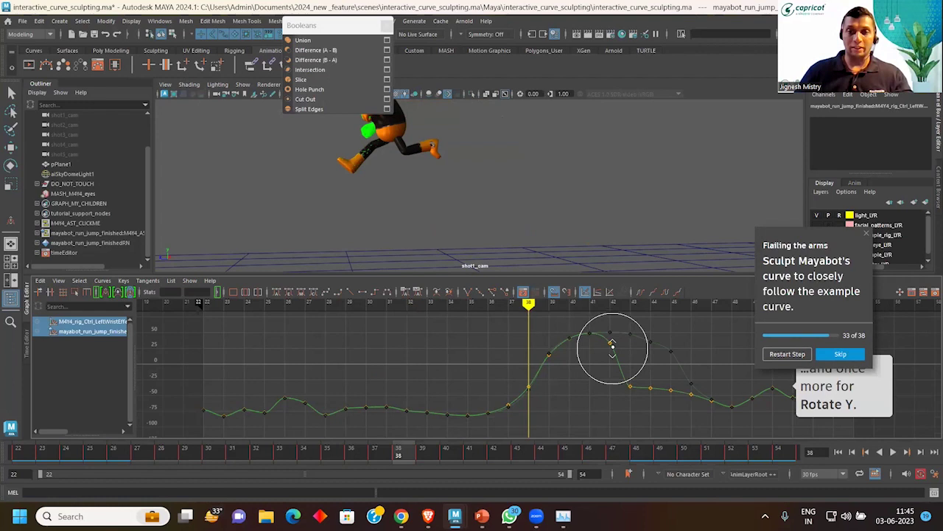
middle_click_drag(616, 383, 550, 390, "alt")
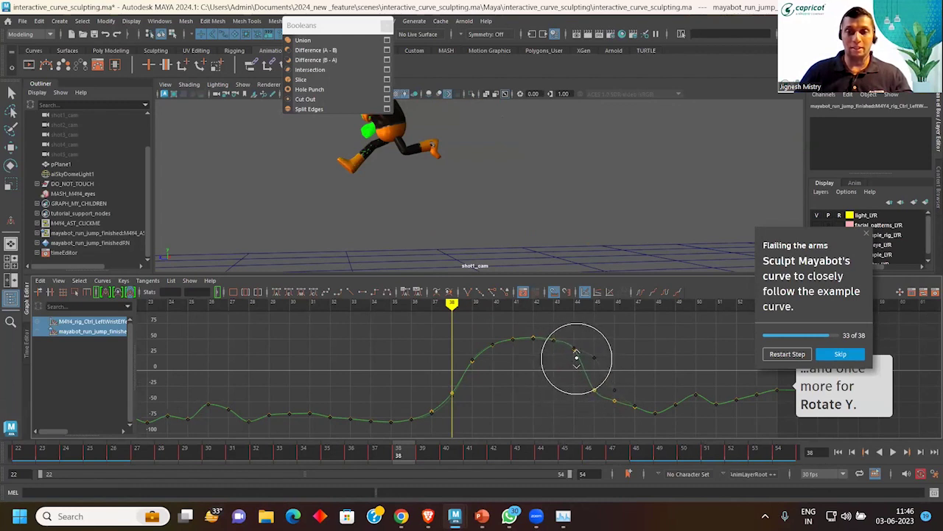
mouse_move(602, 390)
left_mouse_down()
mouse_move(591, 369)
mouse_move(615, 390)
left_mouse_up()
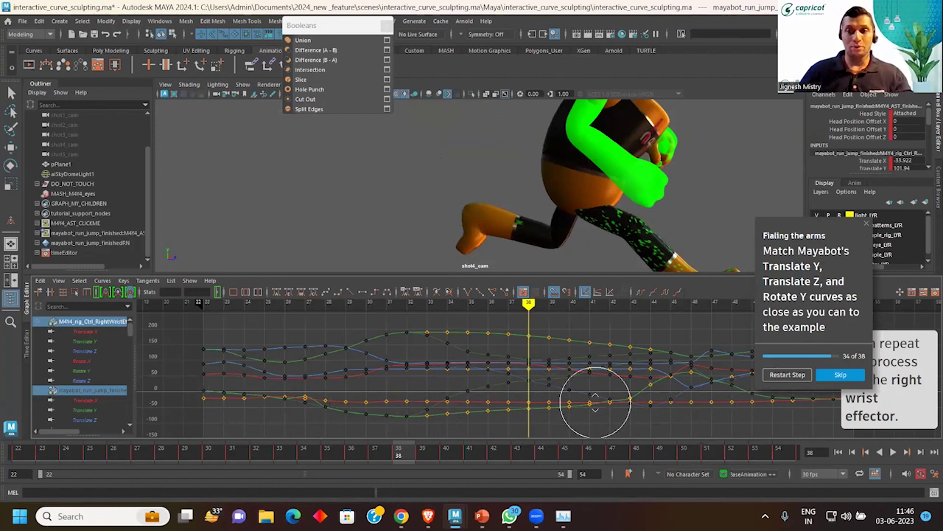
Step: Isolate the right wrist Translate Y curve and push frames 39–45 down into the example's dip
left_click(74, 341)
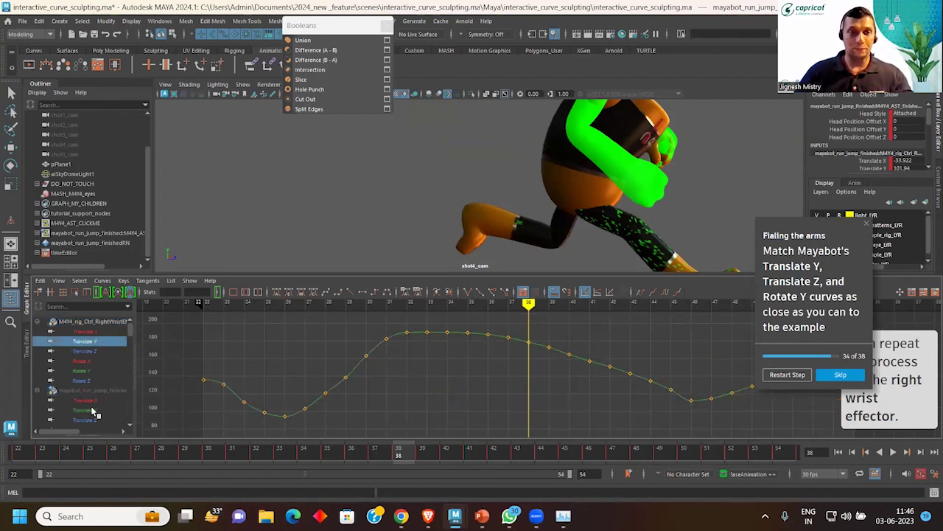
left_click_drag(427, 332, 425, 352)
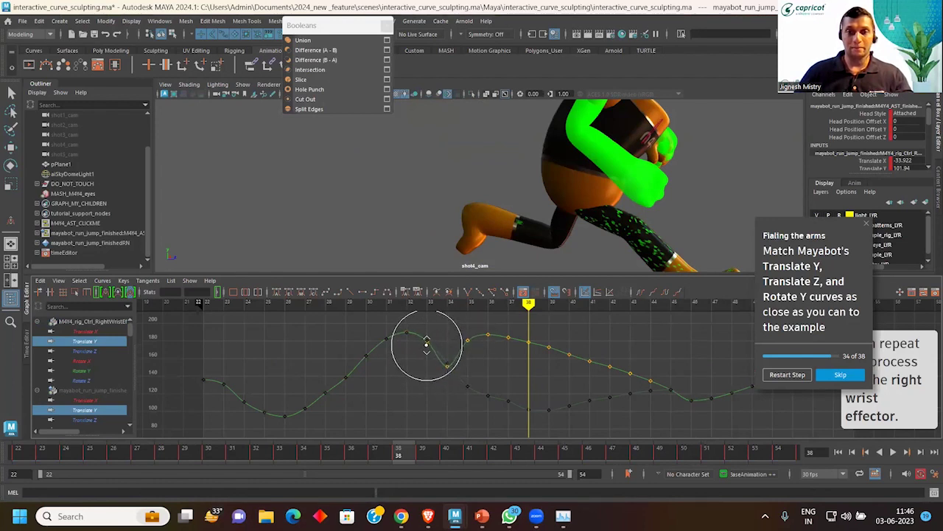
left_click_drag(475, 343, 447, 367)
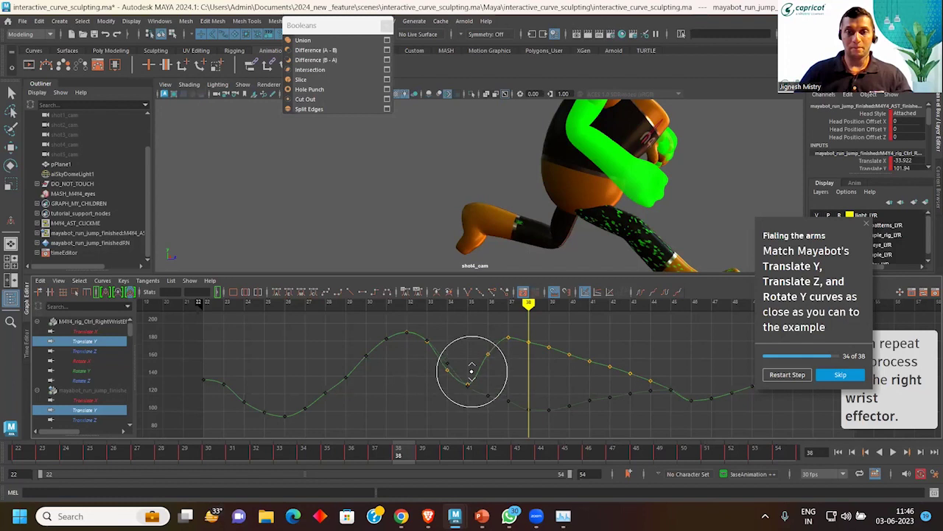
left_click_drag(489, 349, 495, 374)
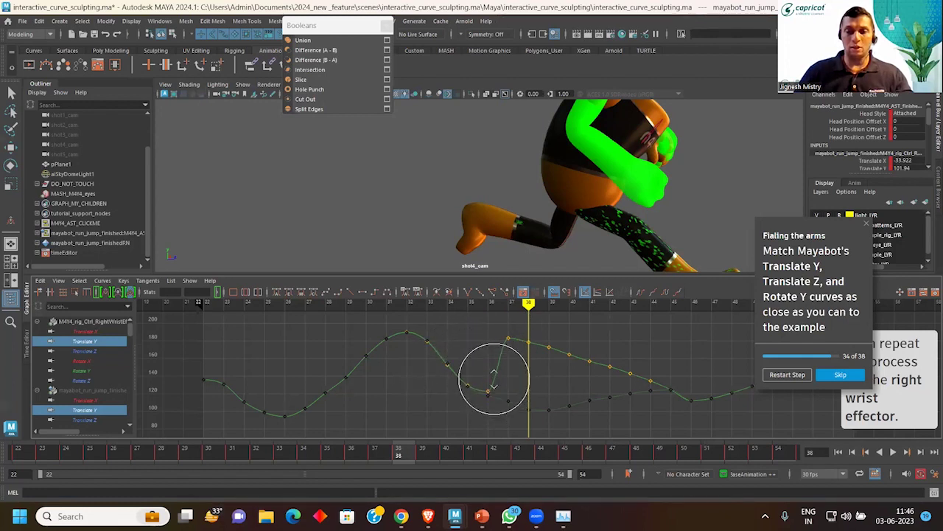
left_click_drag(507, 337, 492, 383)
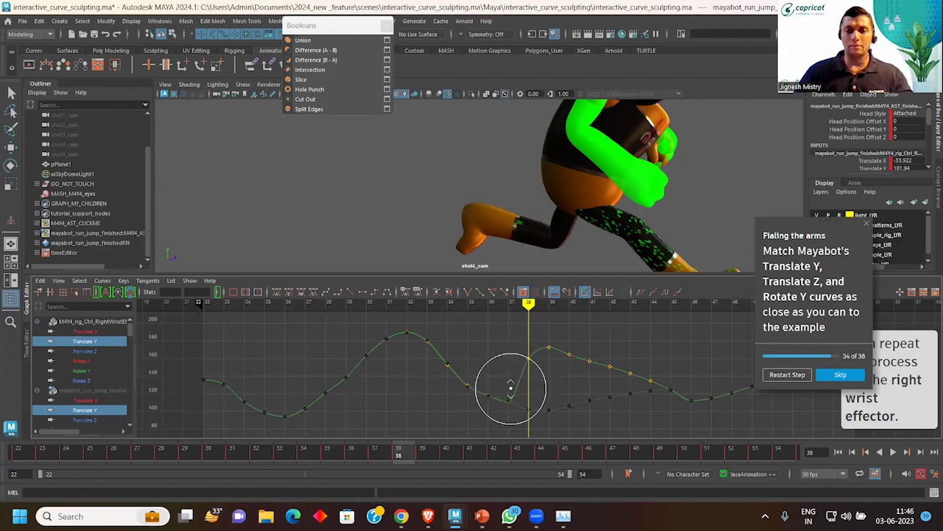
left_click_drag(530, 344, 532, 397)
mouse_move(547, 358)
left_mouse_down()
mouse_move(554, 396)
mouse_move(568, 385)
mouse_move(572, 397)
mouse_move(558, 385)
mouse_move(585, 364)
mouse_move(591, 385)
mouse_move(609, 375)
mouse_move(611, 386)
left_mouse_up()
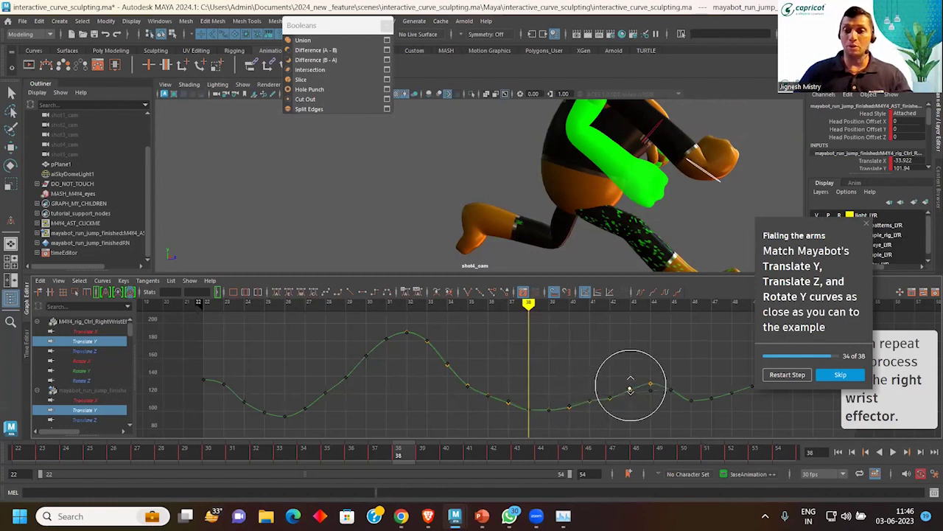
Step: Flatten the curve across frames 47–51 and skip the tutorial to its playback step
mouse_move(616, 382)
left_mouse_down()
mouse_move(672, 386)
mouse_move(629, 390)
mouse_move(661, 386)
left_mouse_up()
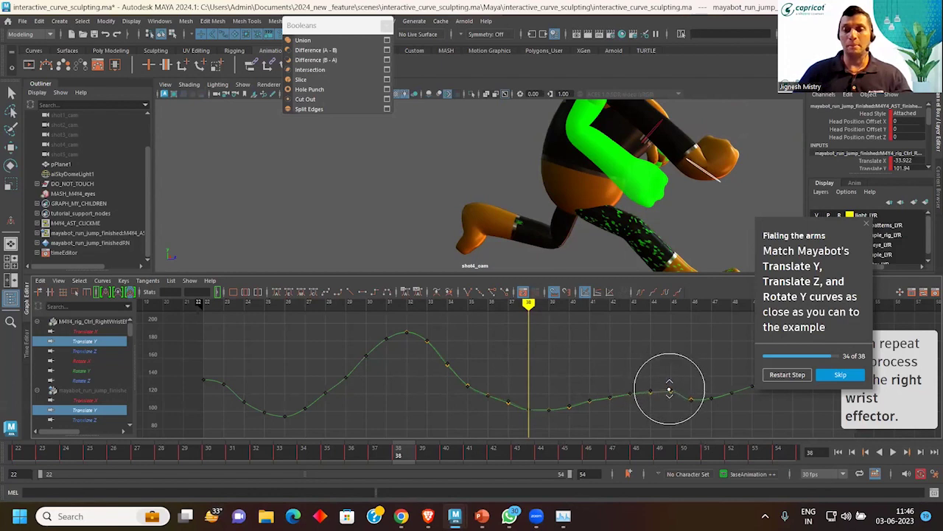
left_click_drag(663, 385, 708, 385)
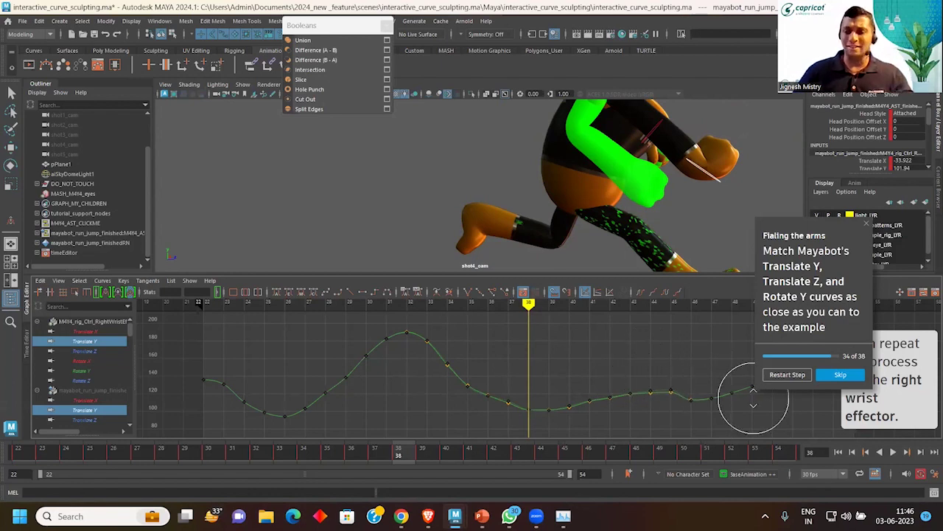
left_click(837, 377)
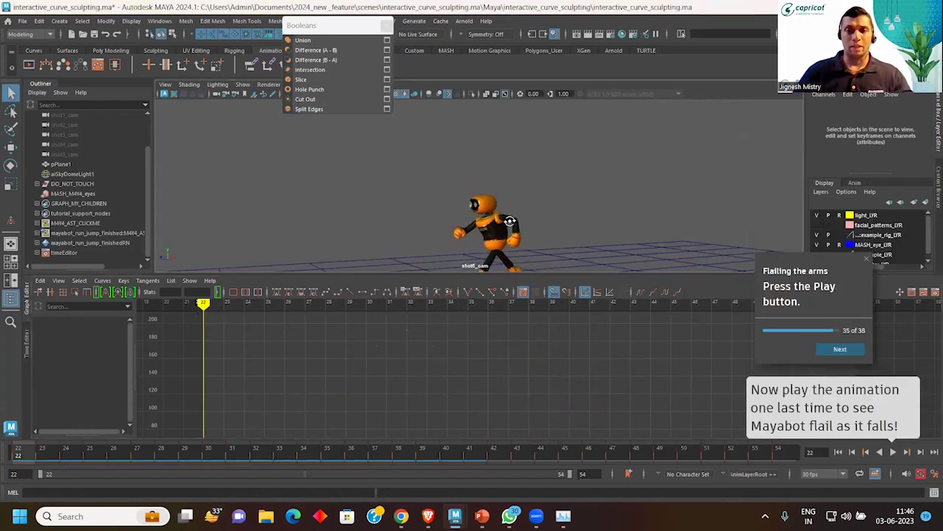
Step: Play back Mayabot's jump with flailing arms, briefly selecting then deselecting the ground plane pPlane1
left_click(893, 452)
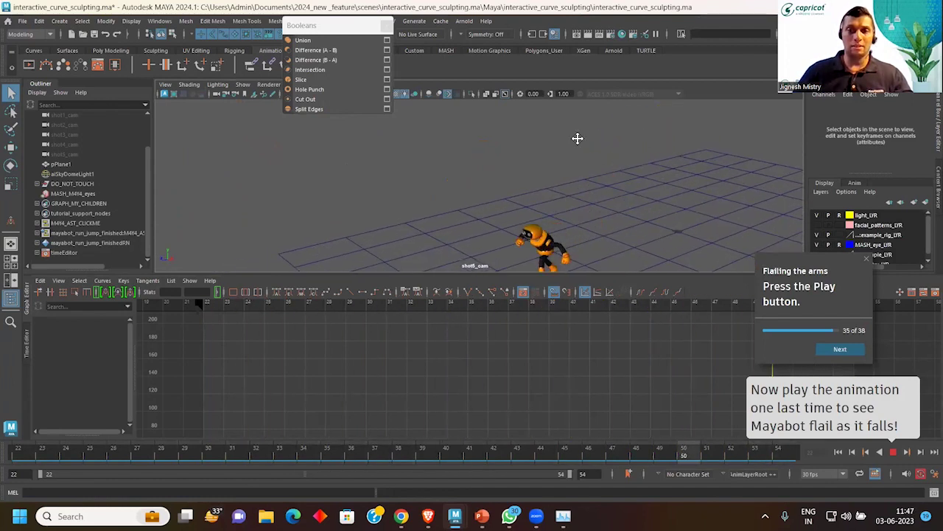
left_click(576, 230)
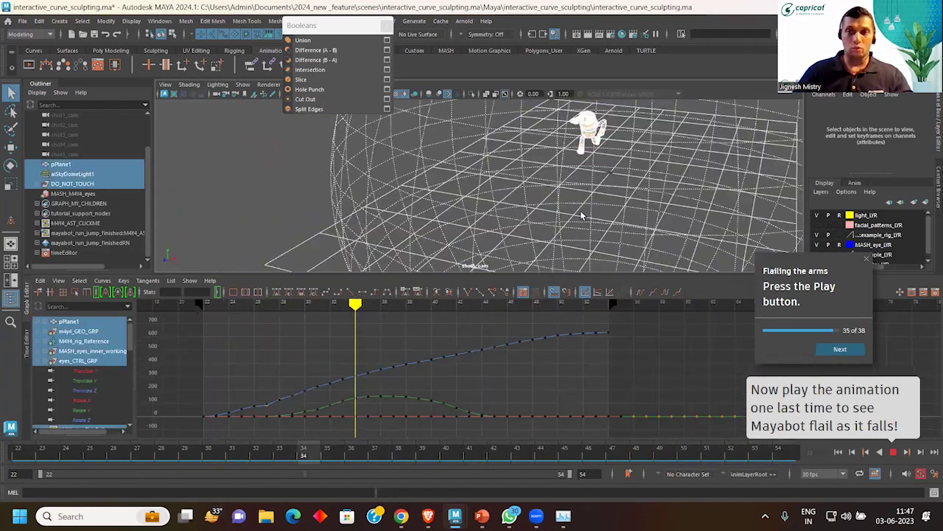
left_click(623, 186)
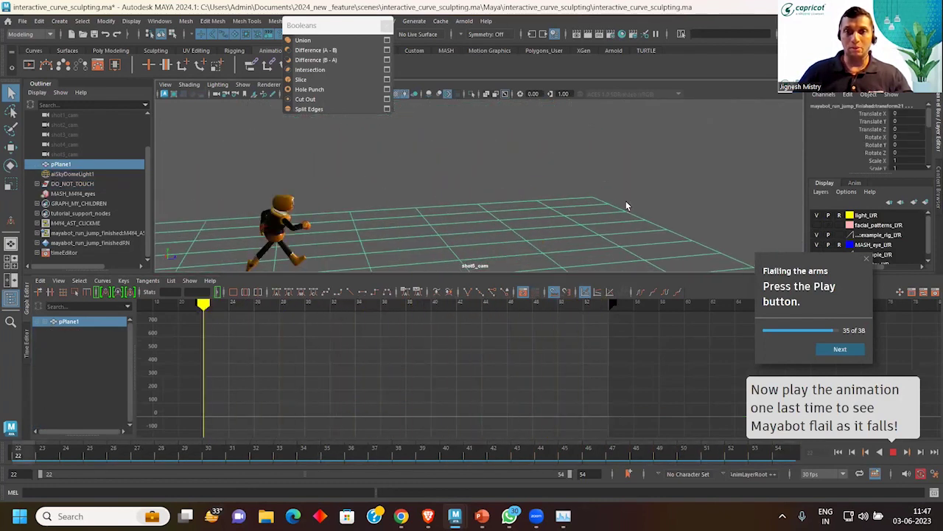
left_click(609, 175)
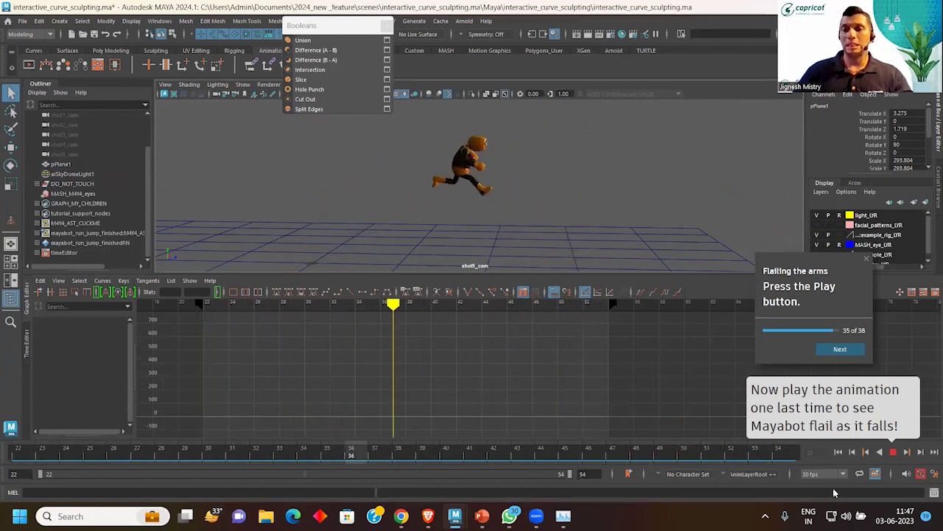
right_click(720, 452)
Step: Review the Playblast options from the Time Slider menu and close them without recording
left_click(816, 445)
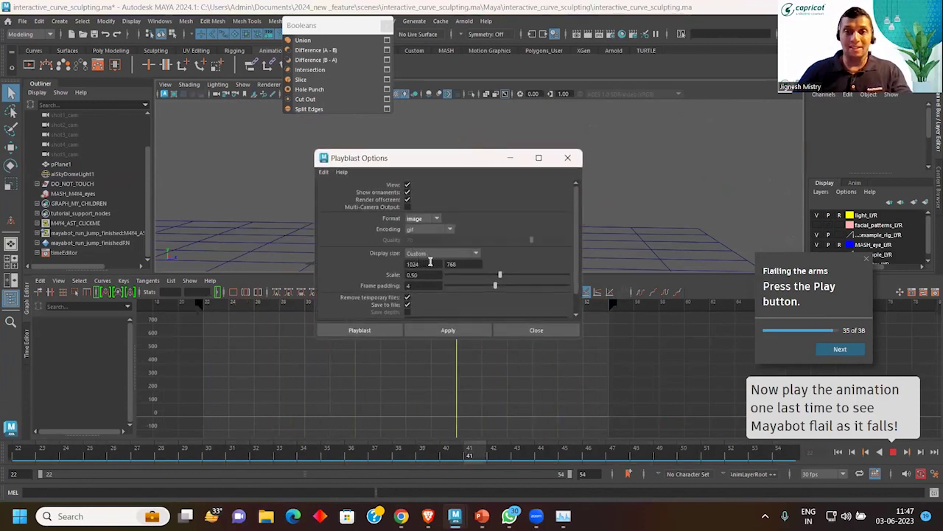
scroll(423, 266, "down", 2)
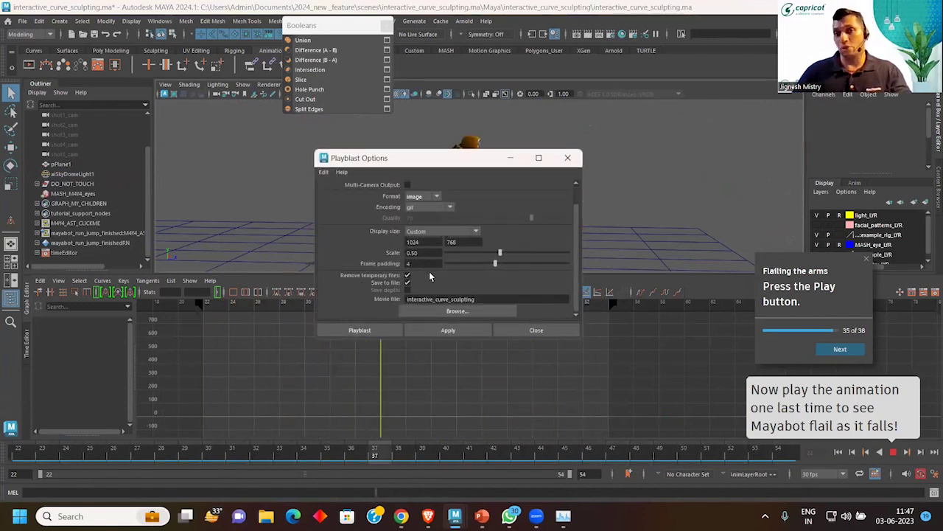
scroll(430, 275, "up", 2)
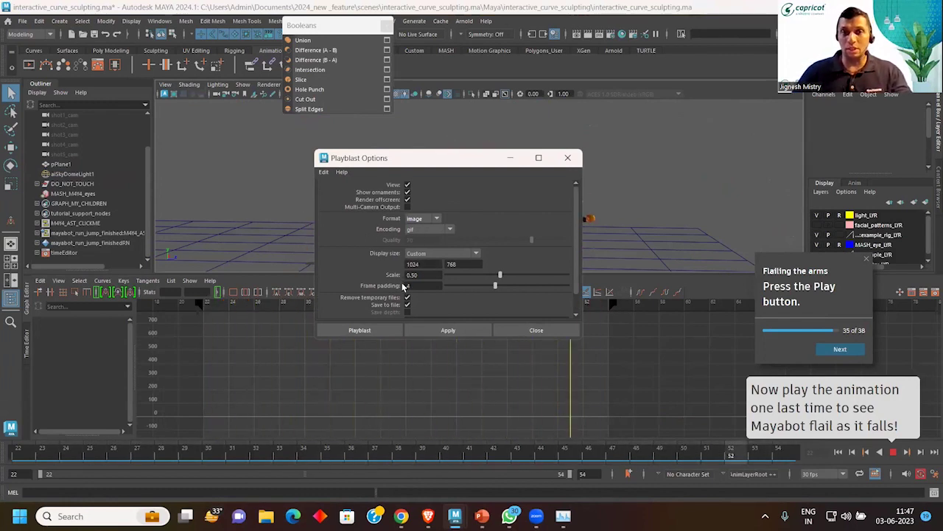
scroll(405, 280, "down", 2)
scroll(417, 297, "up", 2)
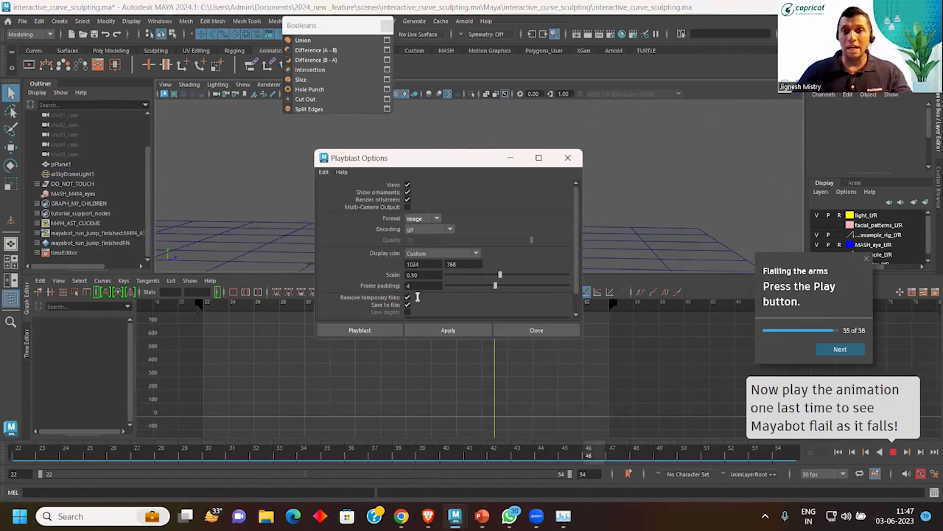
left_click(569, 166)
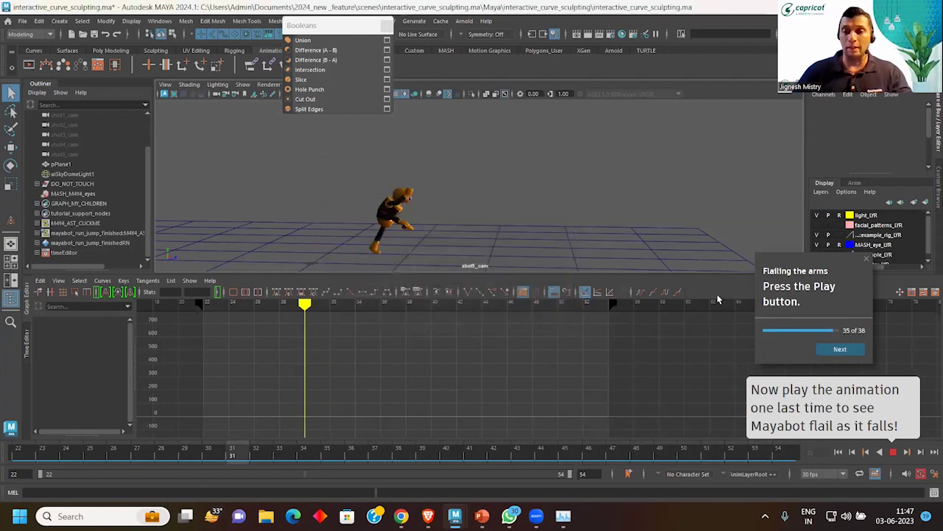
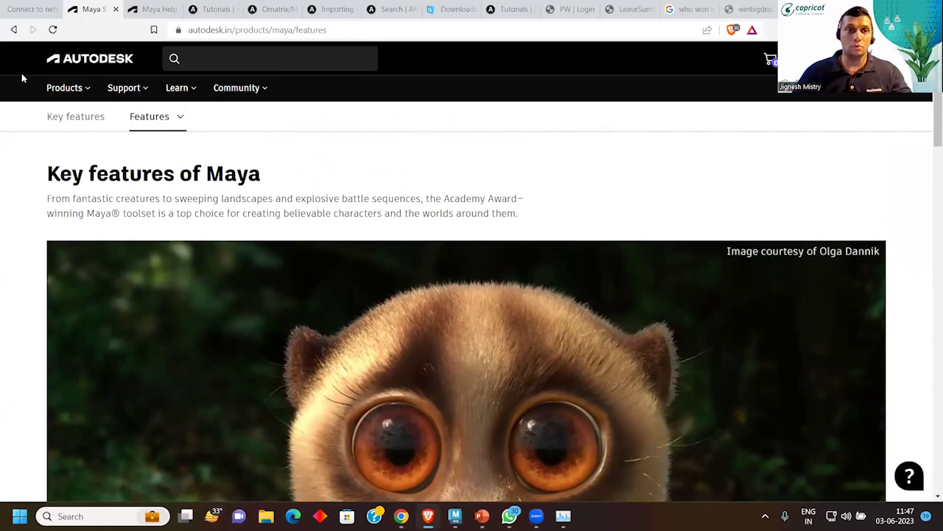
Step: Browse the Importing Animation, Ornatrix grooming, Autodesk tutorials, Maya Help and Maya features tabs
left_click(404, 10)
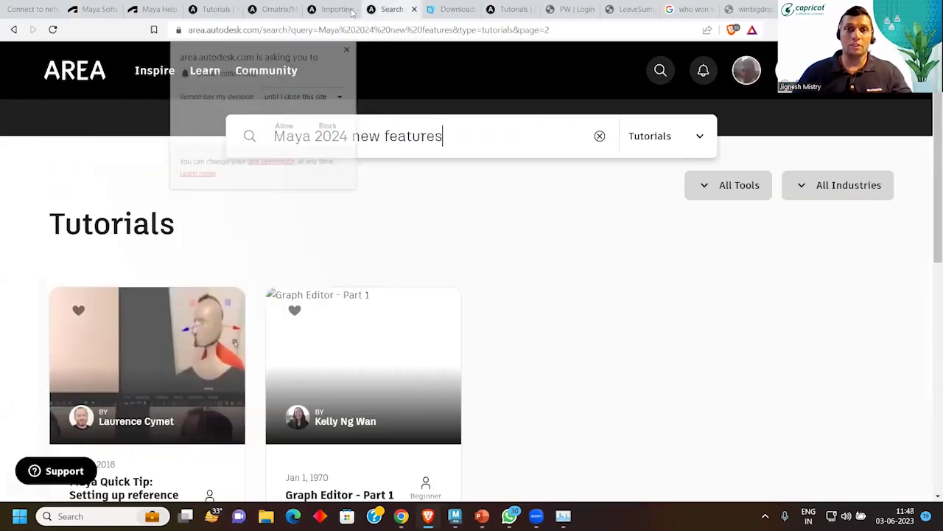
left_click(332, 9)
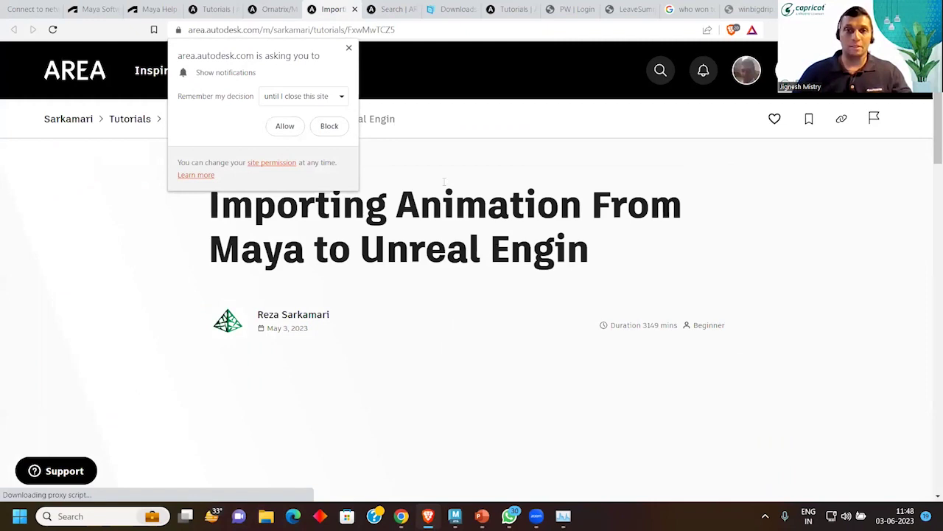
scroll(444, 182, "down", 1)
left_click(274, 9)
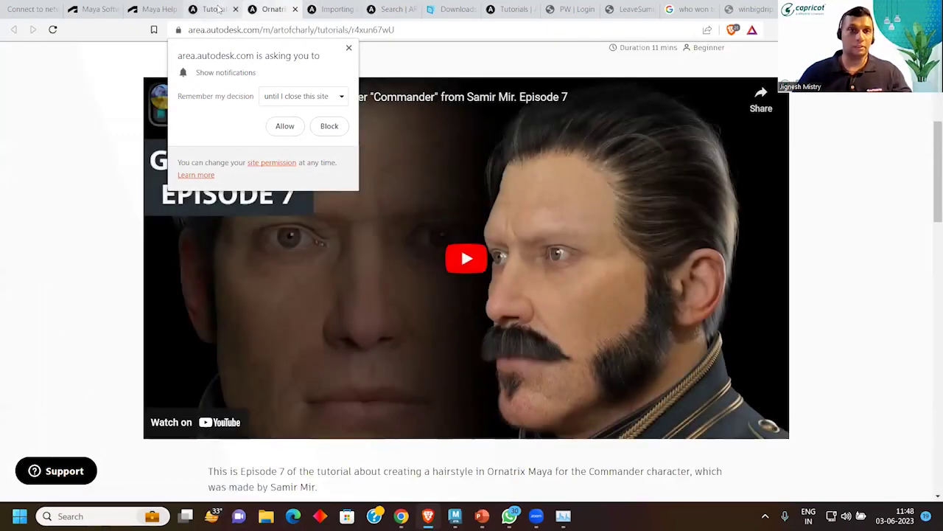
left_click(214, 8)
left_click(161, 9)
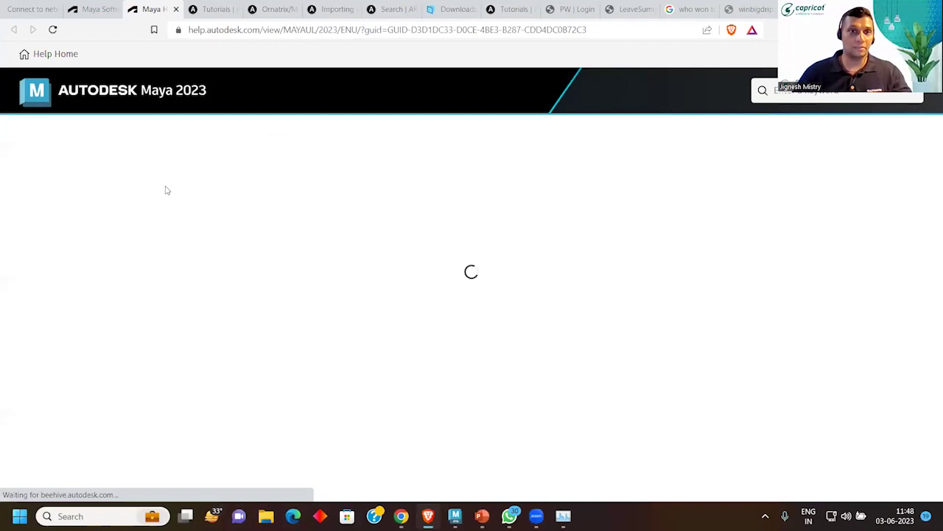
key("ctrl+shift+Tab")
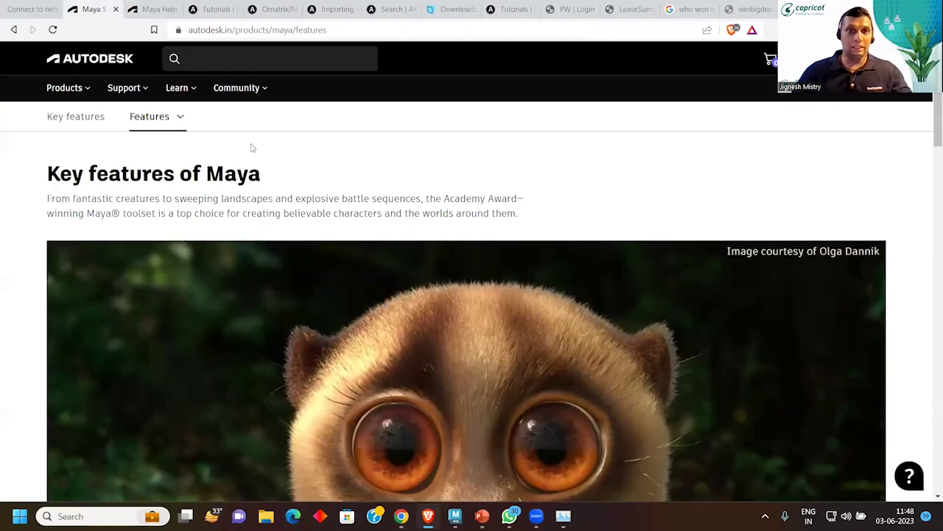
left_click(265, 7)
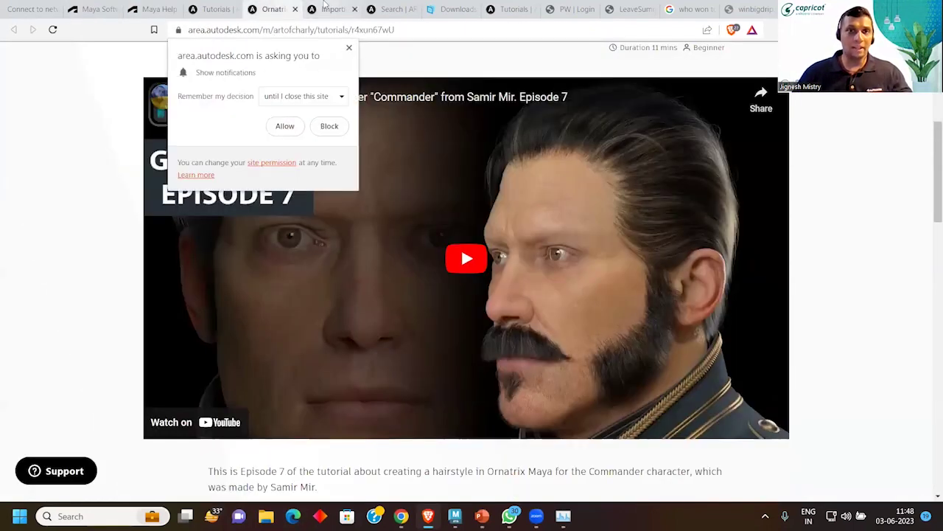
left_click(332, 8)
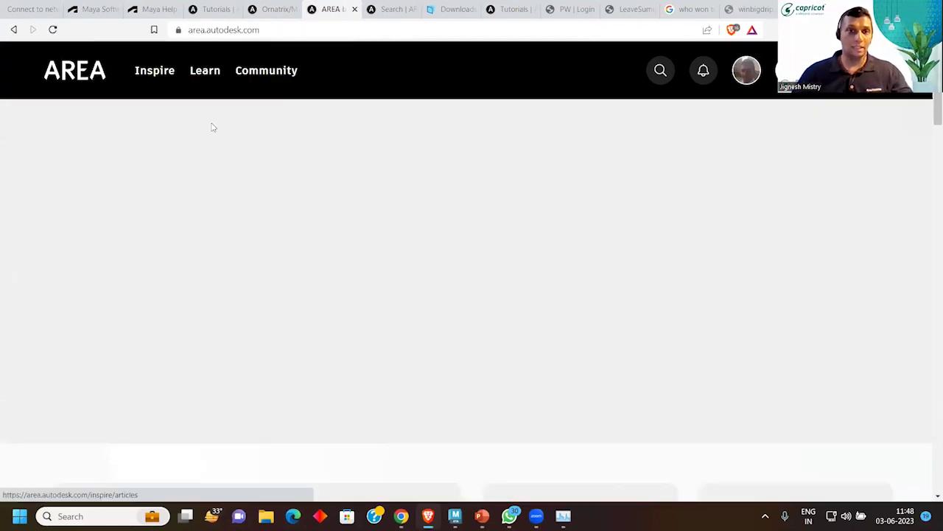
scroll(204, 94, "down", 6)
scroll(200, 92, "up", 3)
scroll(199, 96, "down", 3)
scroll(317, 305, "down", 3)
scroll(362, 322, "down", 3)
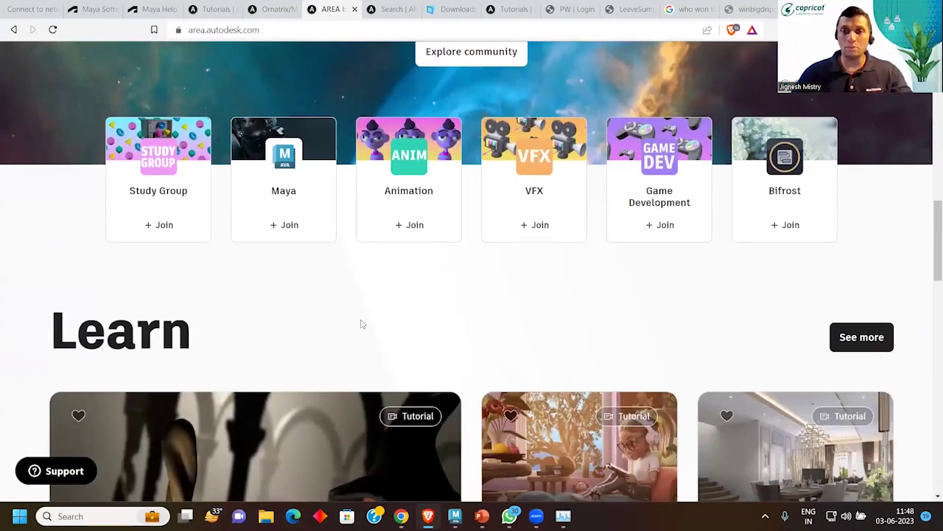
scroll(435, 309, "up", 2)
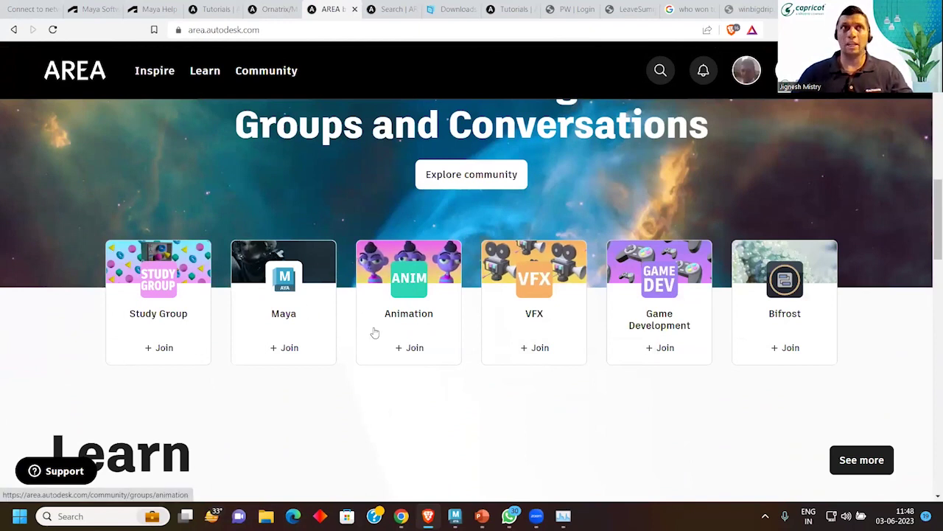
scroll(455, 369, "down", 2)
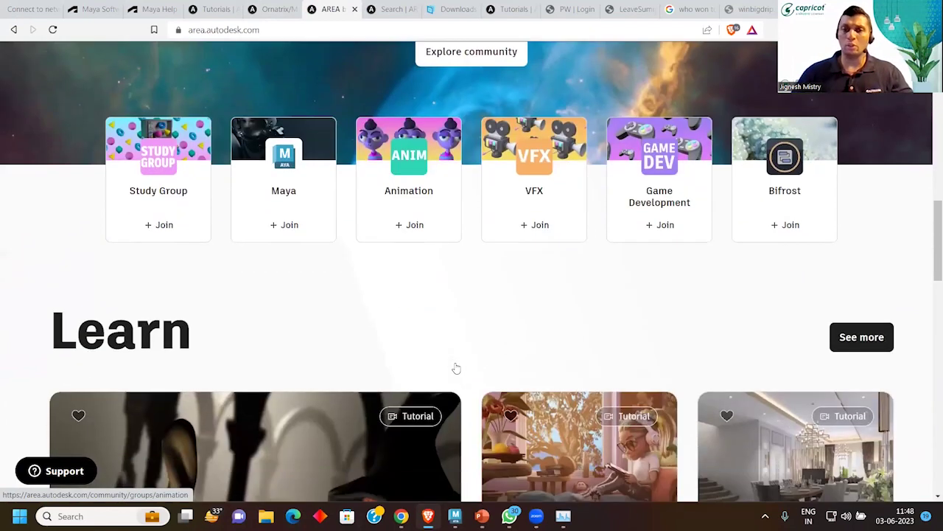
scroll(455, 366, "down", 2)
scroll(455, 366, "down", 2)
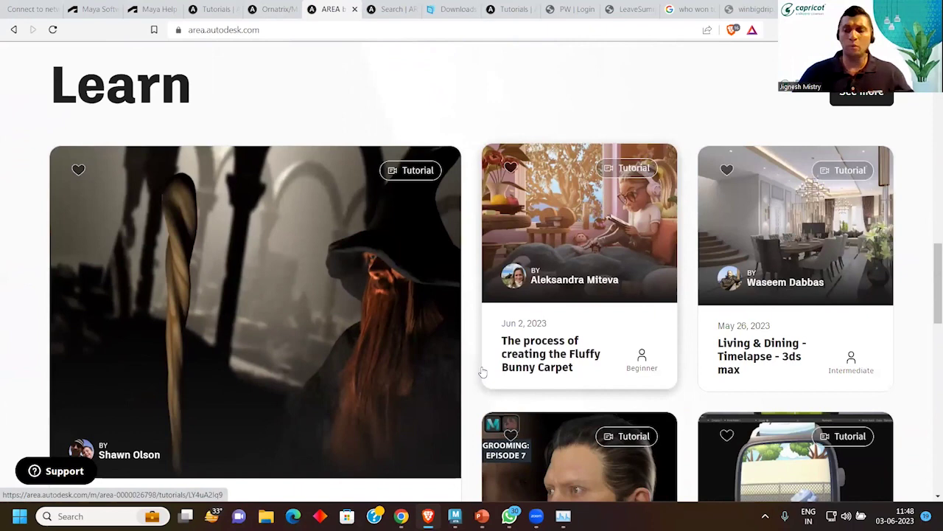
scroll(482, 372, "down", 3)
scroll(483, 373, "down", 3)
scroll(483, 372, "down", 4)
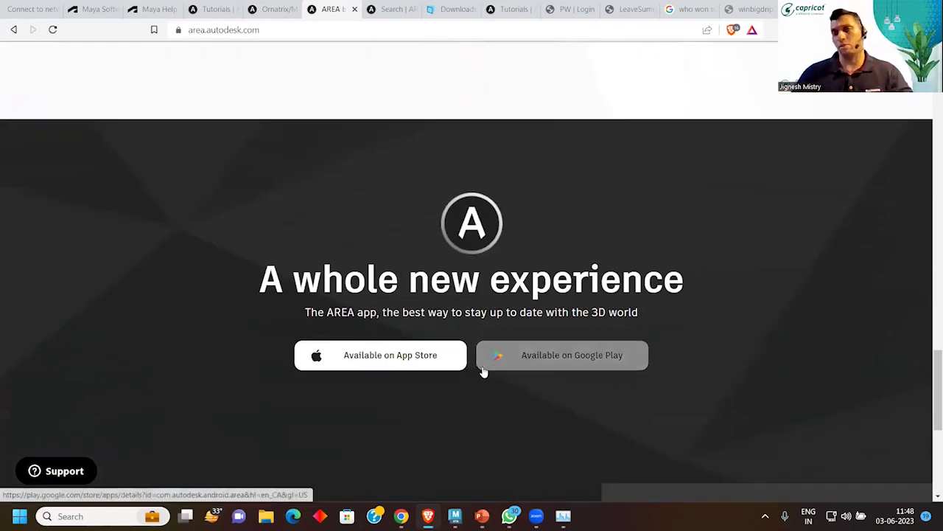
scroll(483, 372, "down", 2)
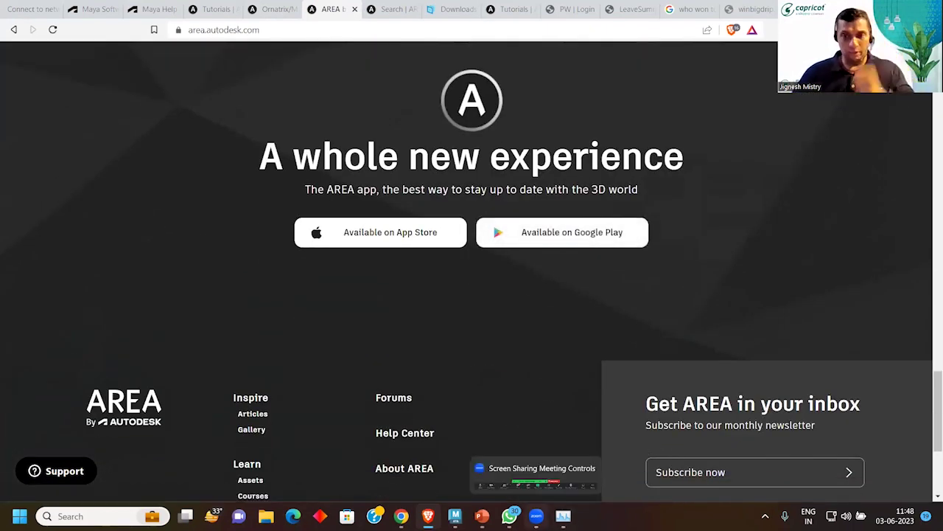
Step: Leave the curve sculpting tutorial without saving, enlarge the viewport and move the Booleans tear-off aside
left_click(482, 441)
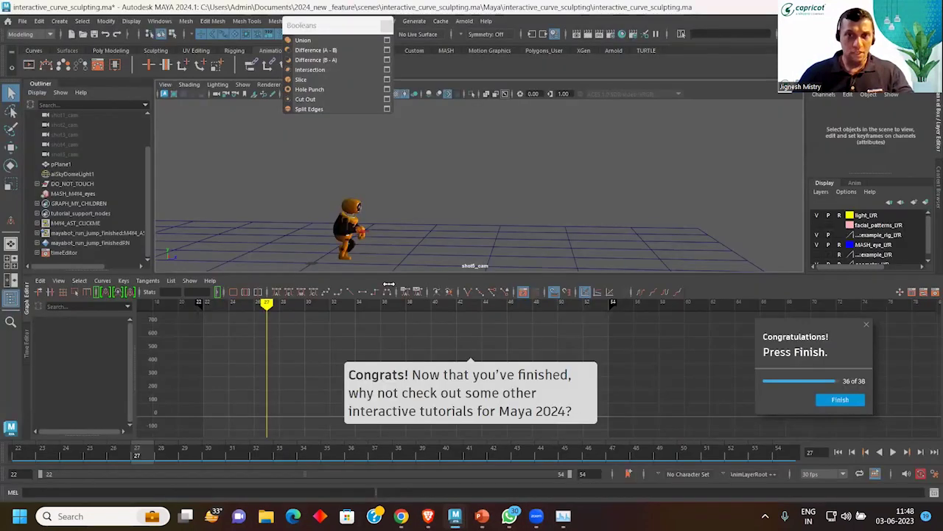
left_click(18, 24)
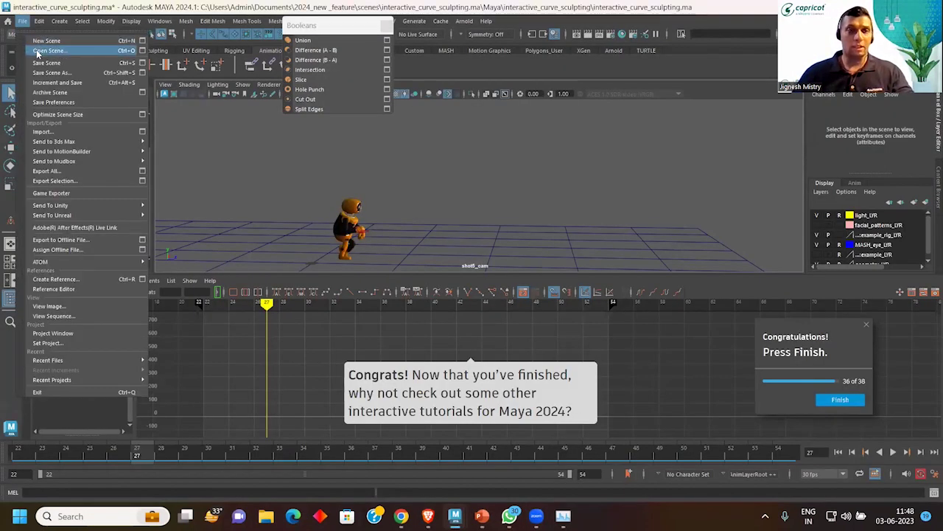
left_click(37, 49)
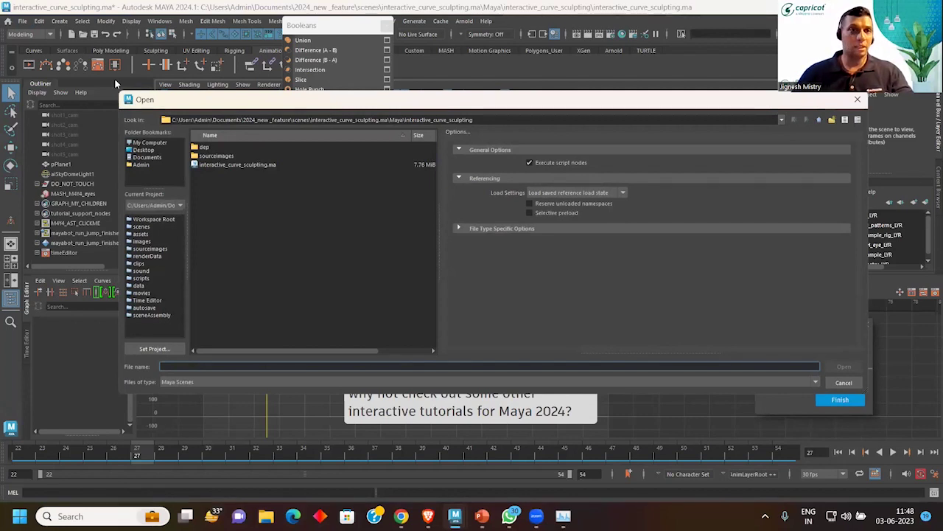
double_click(237, 164)
left_click(470, 264)
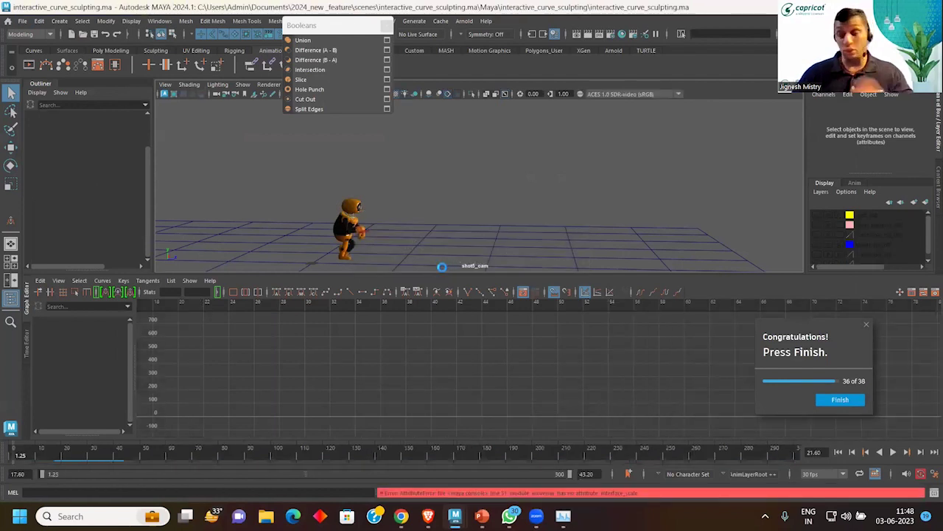
left_click_drag(283, 272, 284, 389)
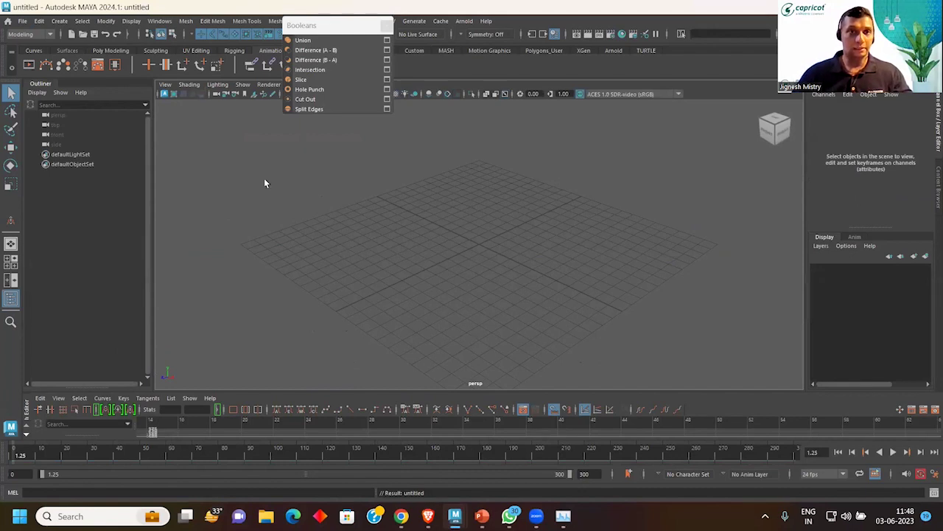
left_click_drag(324, 25, 668, 95)
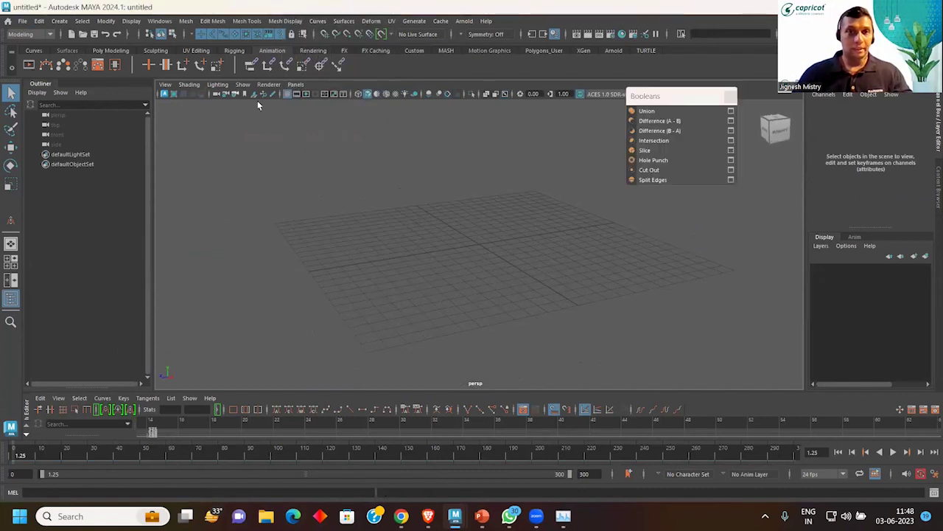
Step: Sketch a Blue Pencil loop above the grid, then two more loops on frame 11
left_click(275, 95)
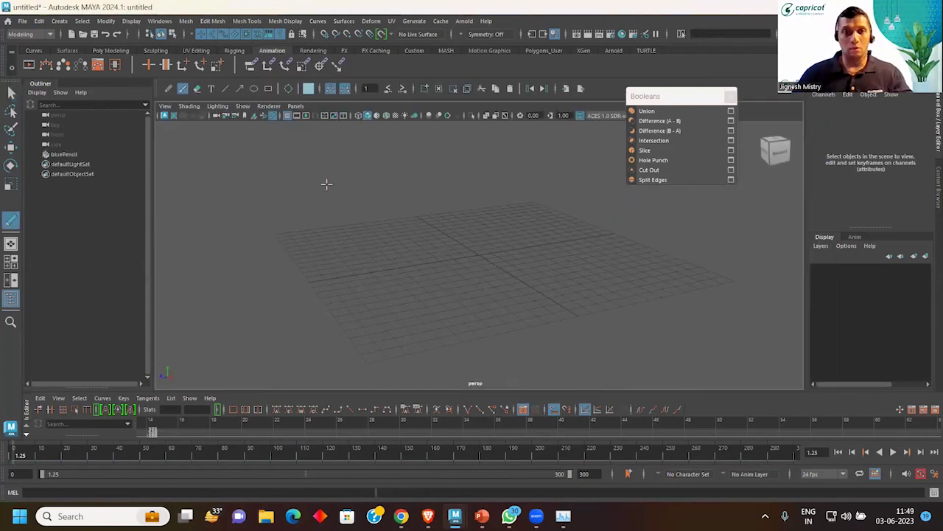
mouse_move(327, 184)
left_mouse_down()
mouse_move(394, 169)
mouse_move(347, 171)
left_mouse_up()
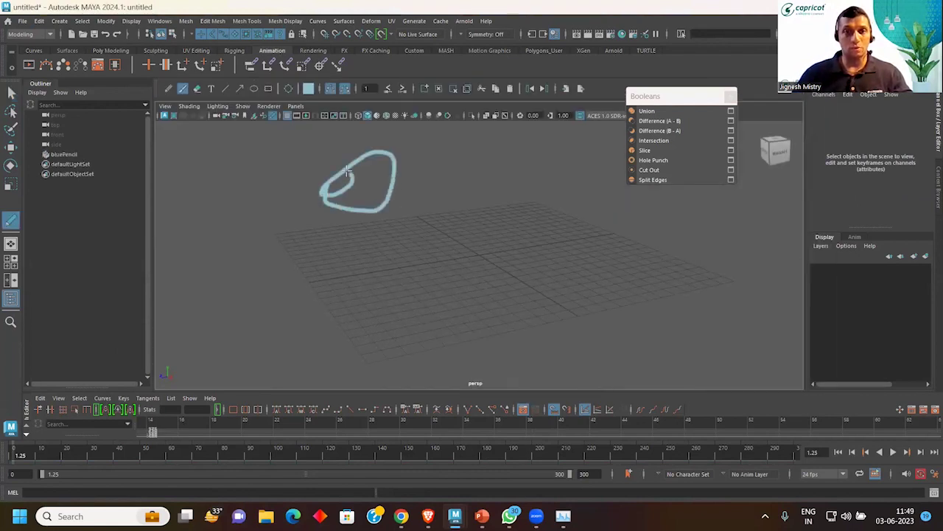
key("alt+v")
left_click(40, 454)
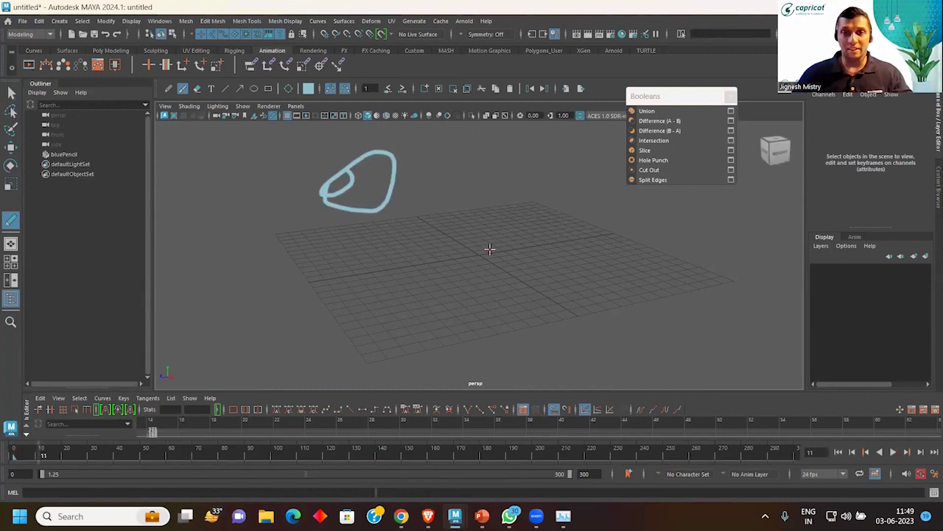
left_click_drag(490, 250, 512, 265)
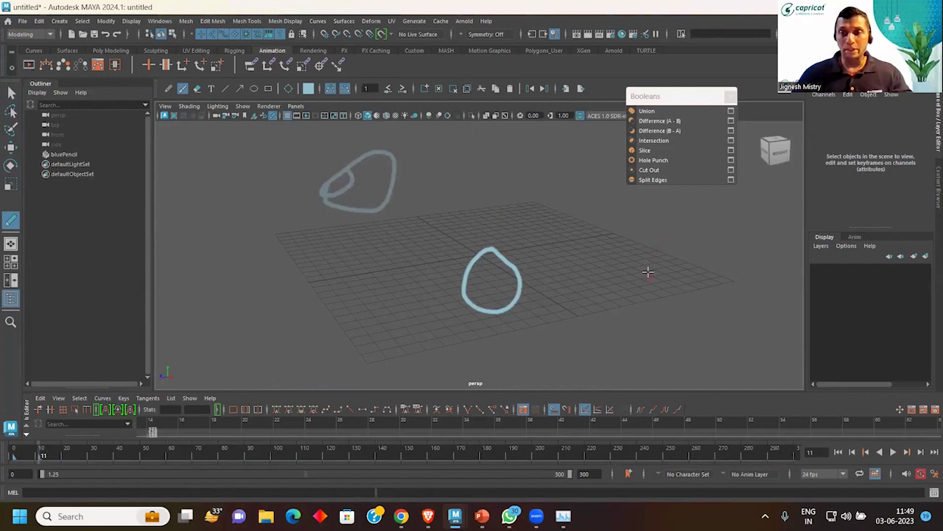
left_click_drag(663, 200, 656, 212)
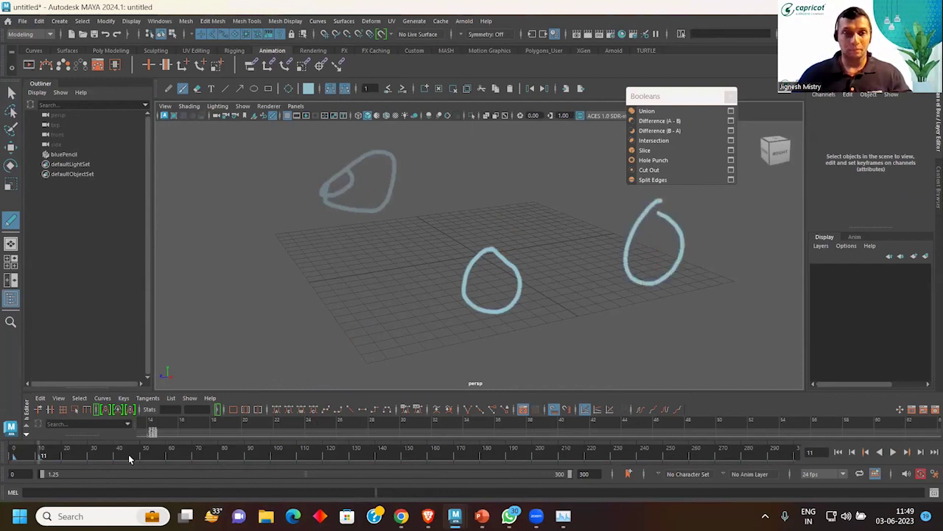
Step: Sketch two loops on frame 32, then play the sketched animation and stop it
left_click(96, 456)
mouse_move(541, 157)
left_mouse_down()
mouse_move(521, 178)
mouse_move(555, 240)
left_mouse_up()
left_click_drag(443, 138, 447, 128)
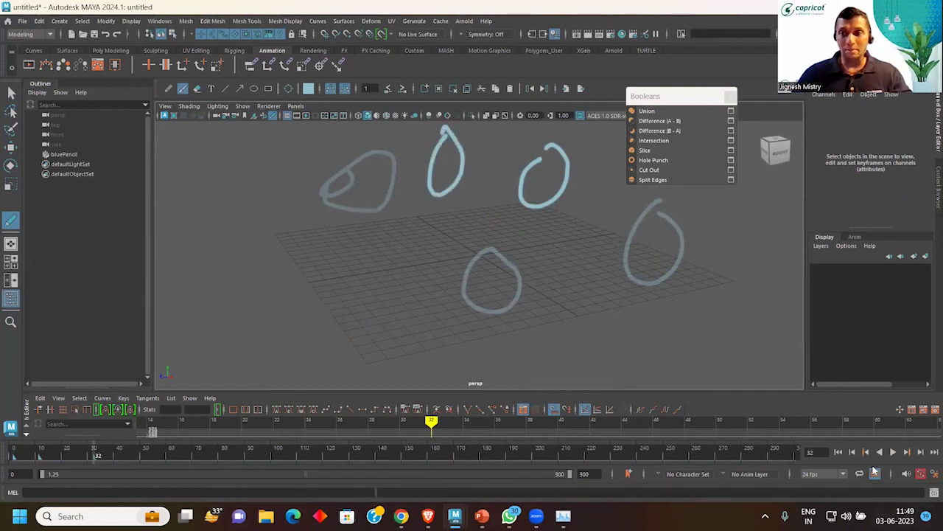
left_click(893, 451)
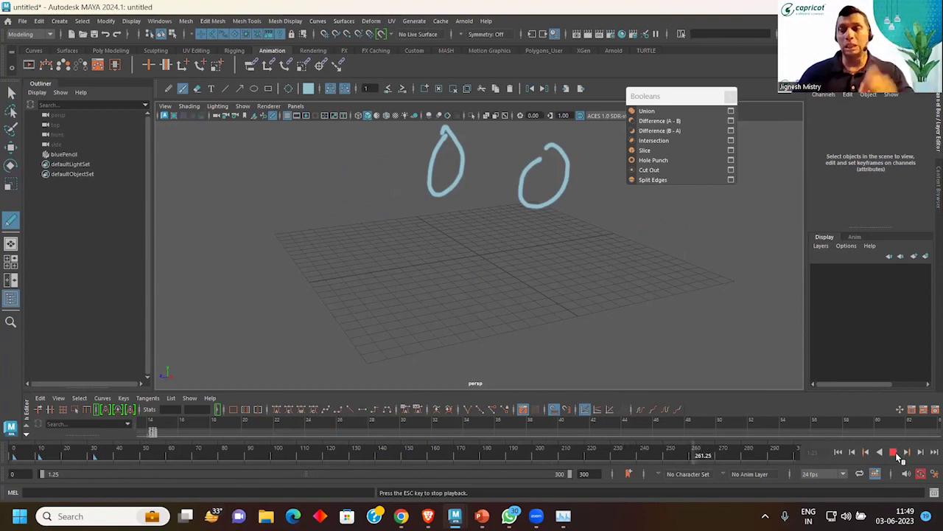
left_click(894, 452)
Step: Open interactive_blue_pencil_demo.ma without saving the sketches, and close the USD Layer Editor
left_click(26, 20)
left_click(44, 48)
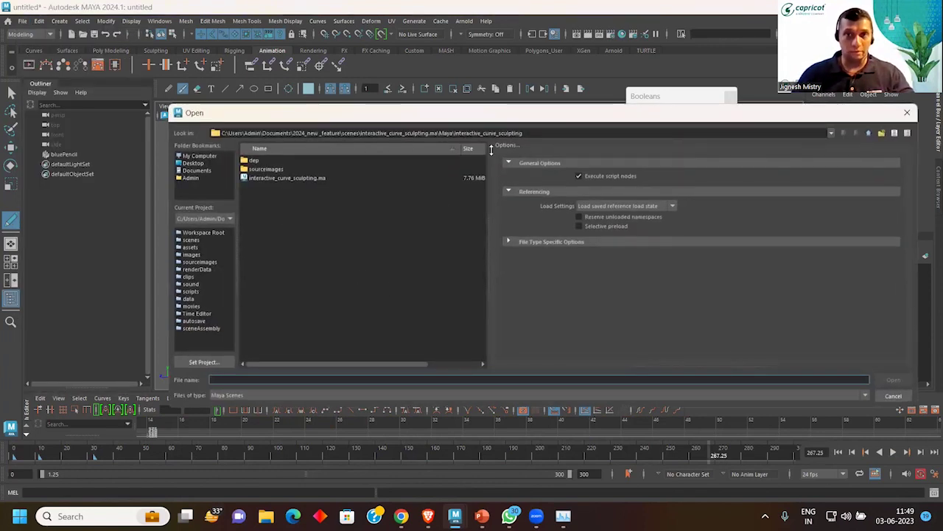
left_click(868, 174)
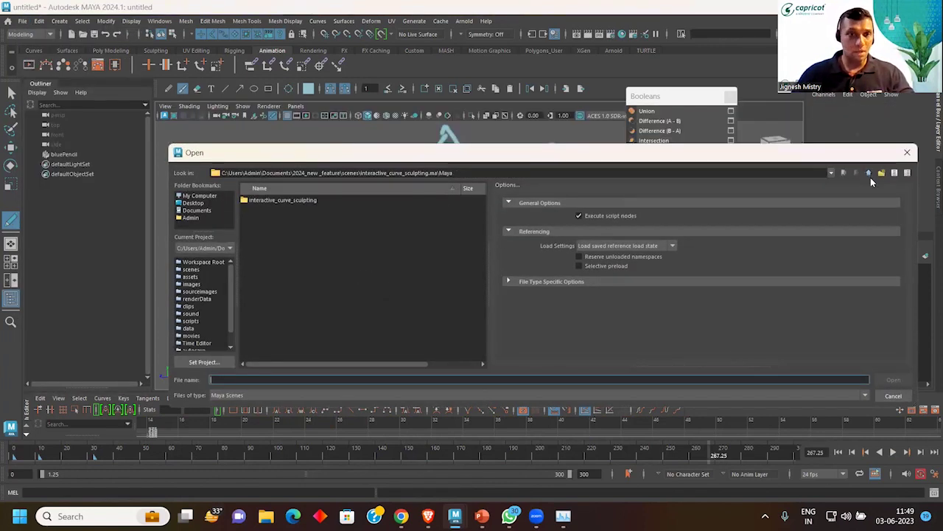
left_click(871, 170)
left_click(871, 171)
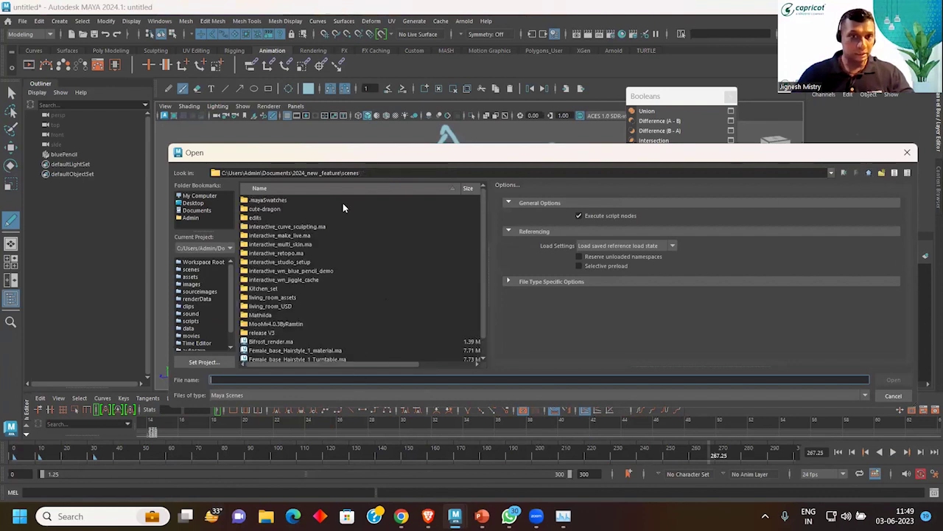
double_click(291, 270)
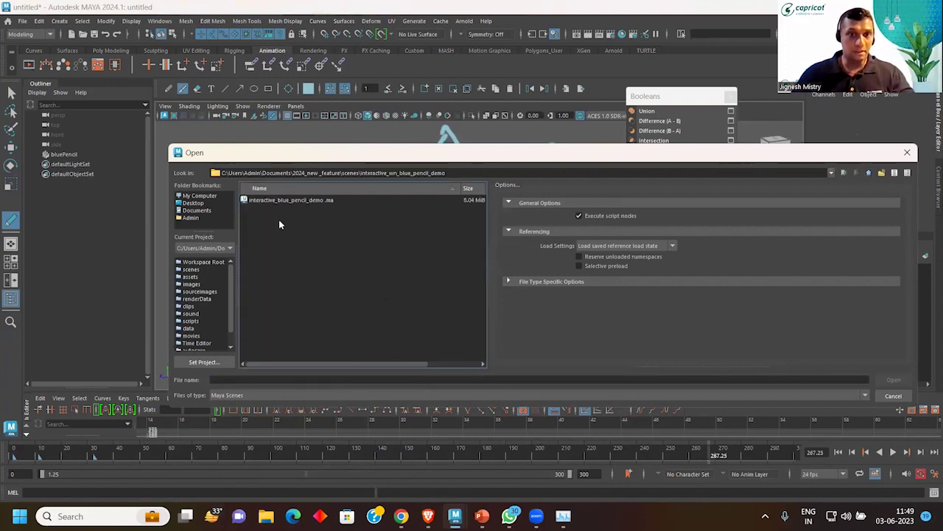
double_click(280, 202)
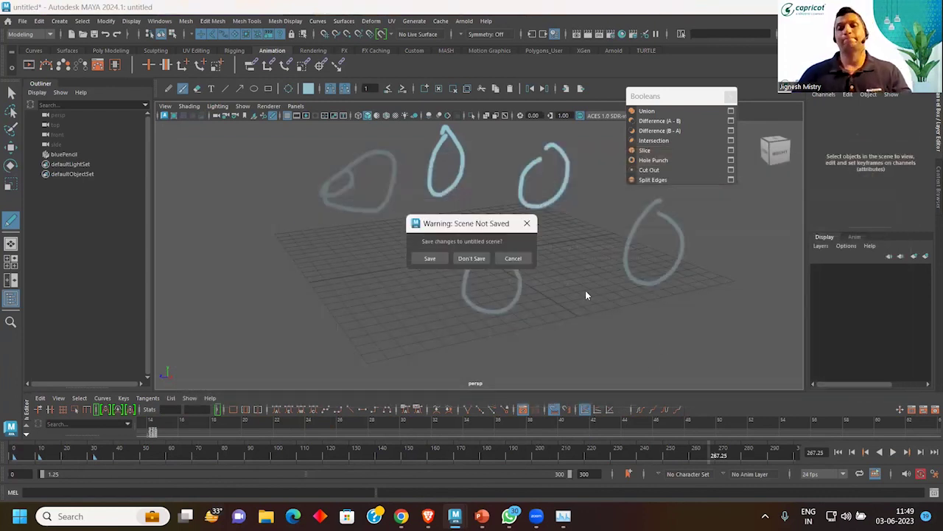
left_click(471, 257)
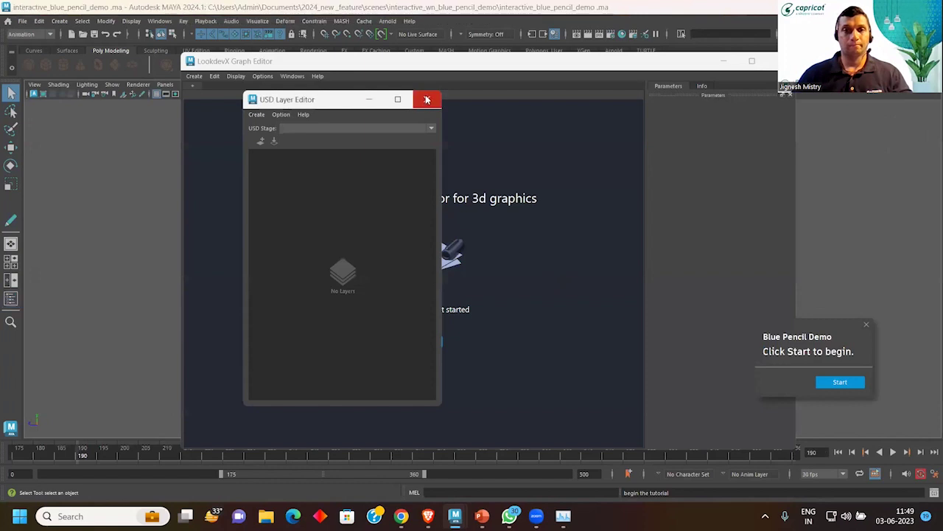
left_click(427, 98)
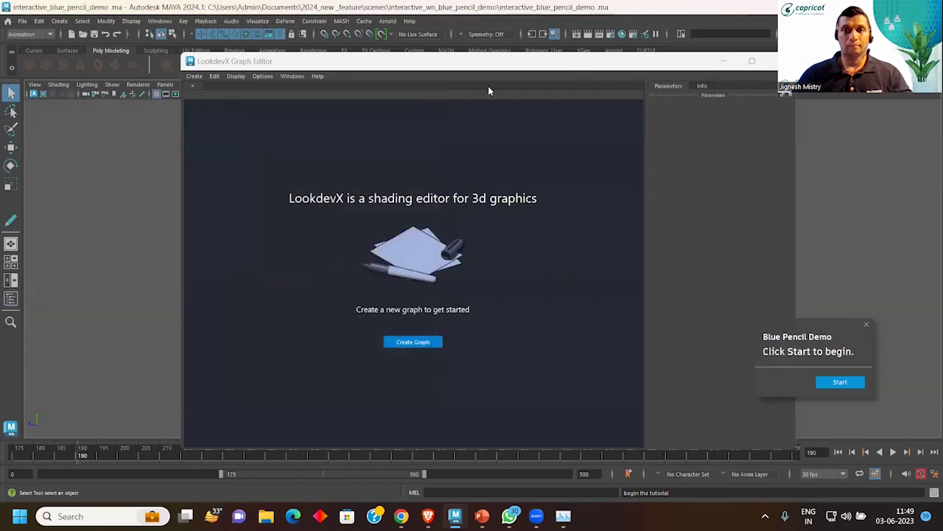
Step: Minimize LookdevX, start the tutorial, and draw three blue Blue Pencil strokes, reaching step 4
left_click_drag(473, 58, 301, 123)
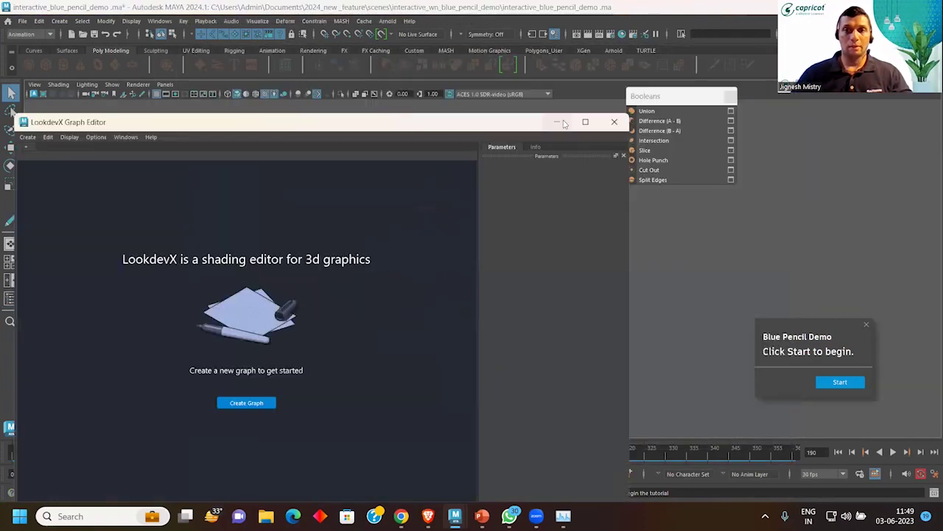
left_click(562, 120)
left_click(850, 381)
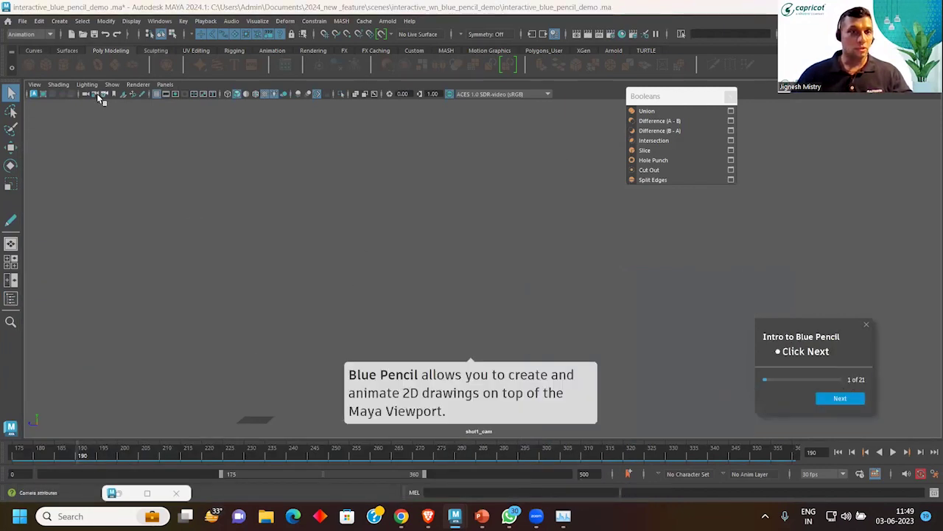
left_click(141, 93)
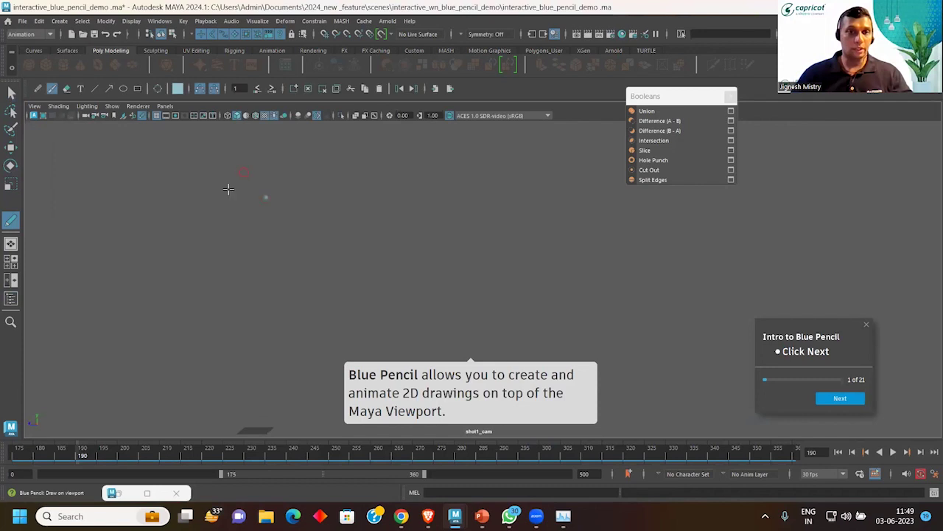
left_click_drag(218, 199, 273, 197)
left_click_drag(528, 297, 596, 293)
left_click_drag(675, 269, 759, 255)
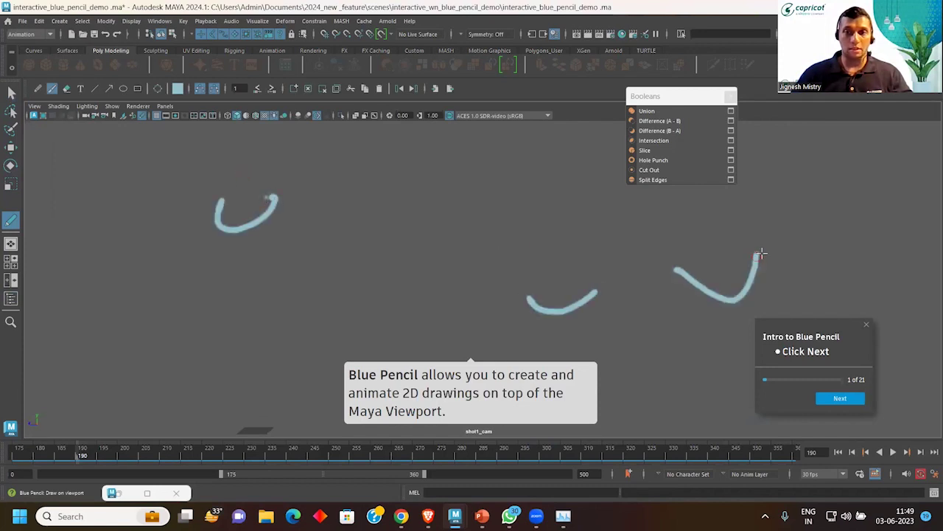
left_click(859, 404)
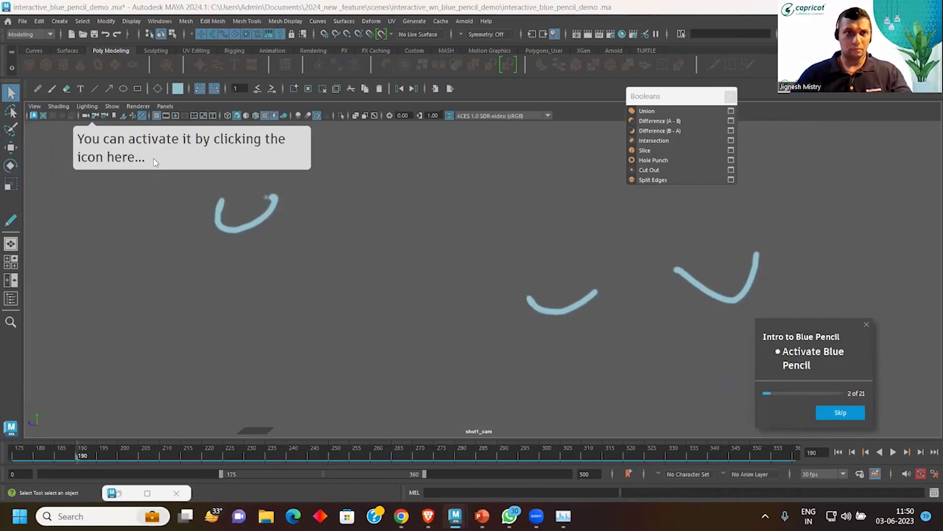
left_click(143, 115)
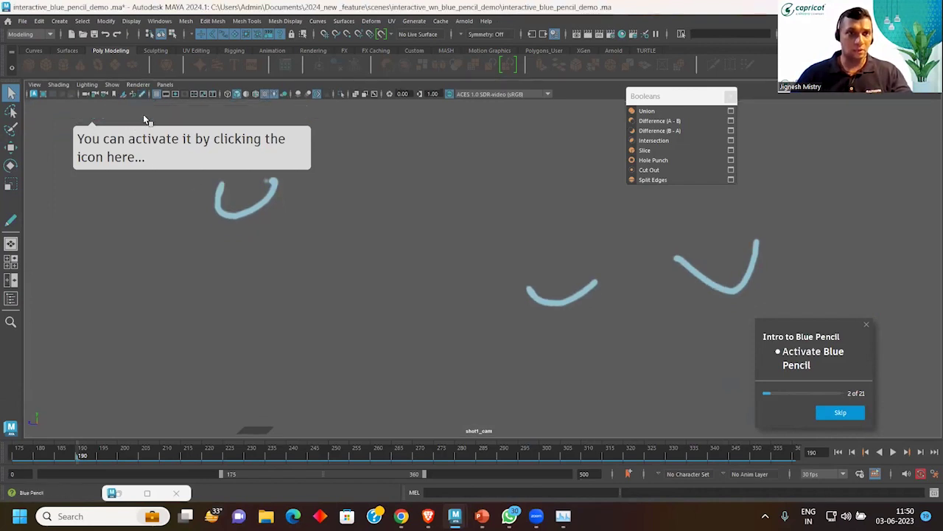
left_click(144, 94)
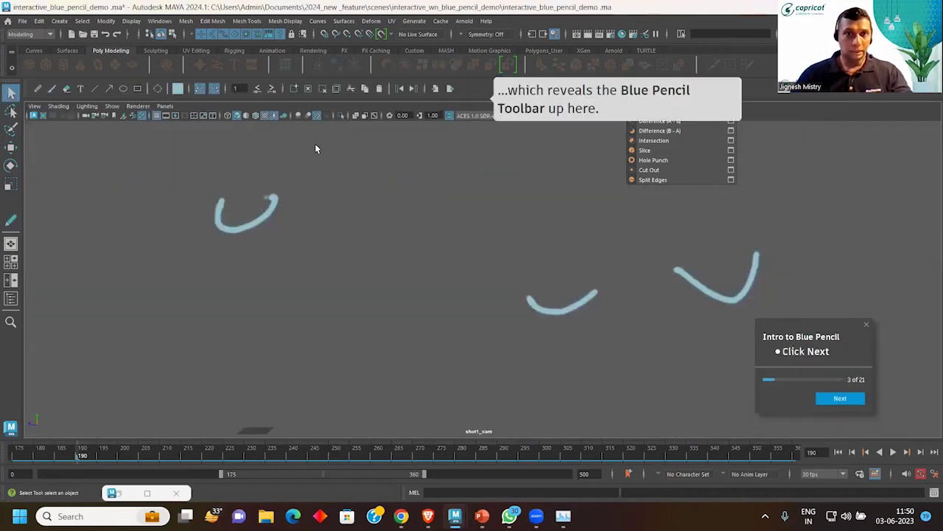
left_click(850, 398)
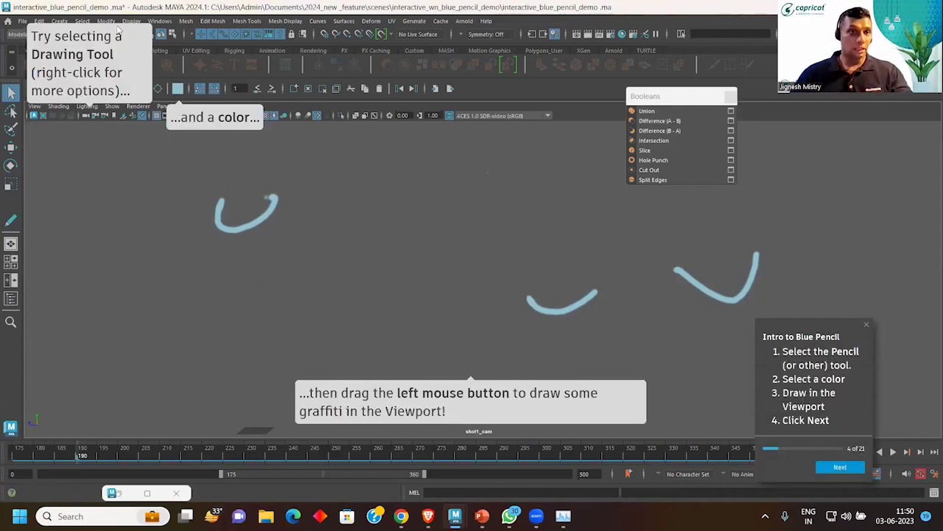
Step: Set the Blue Pencil colour to a saturated orange-red
left_click(177, 88)
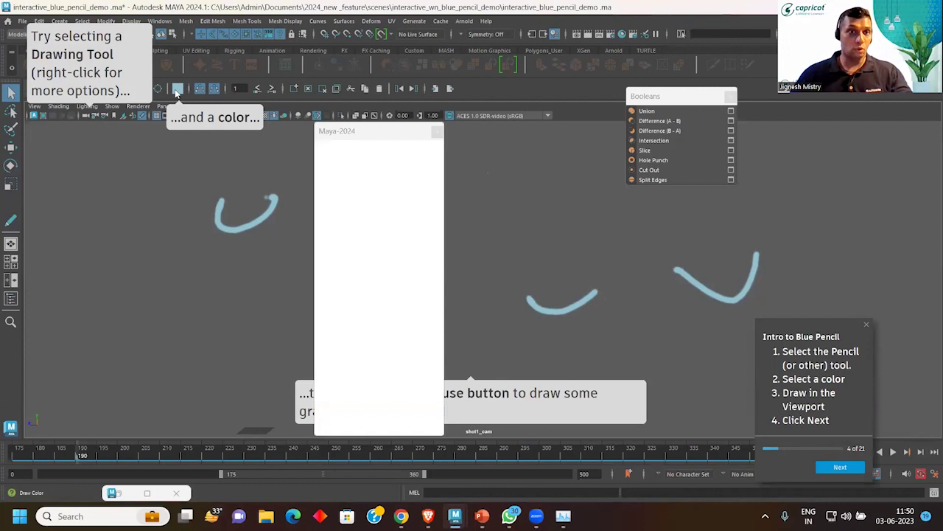
left_click(414, 245)
left_click_drag(414, 233, 417, 241)
left_click(417, 271)
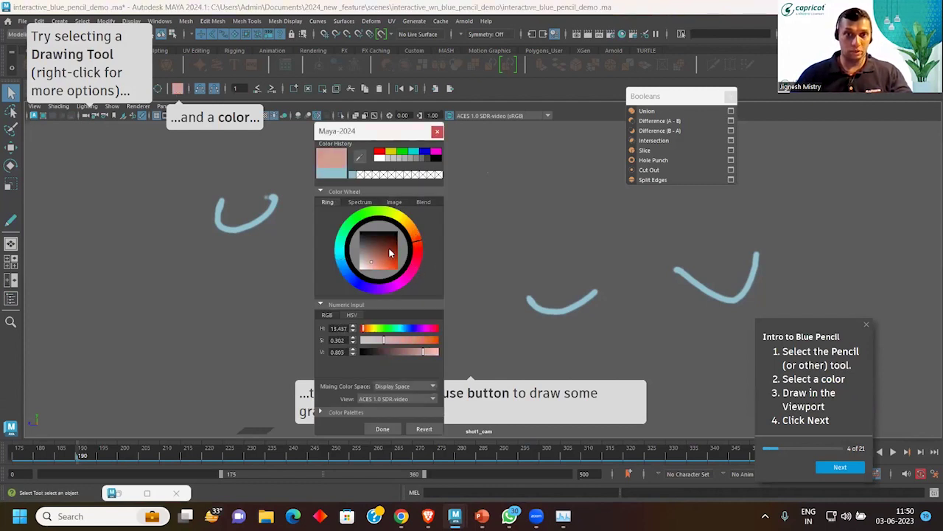
left_click(398, 267)
left_click(546, 206)
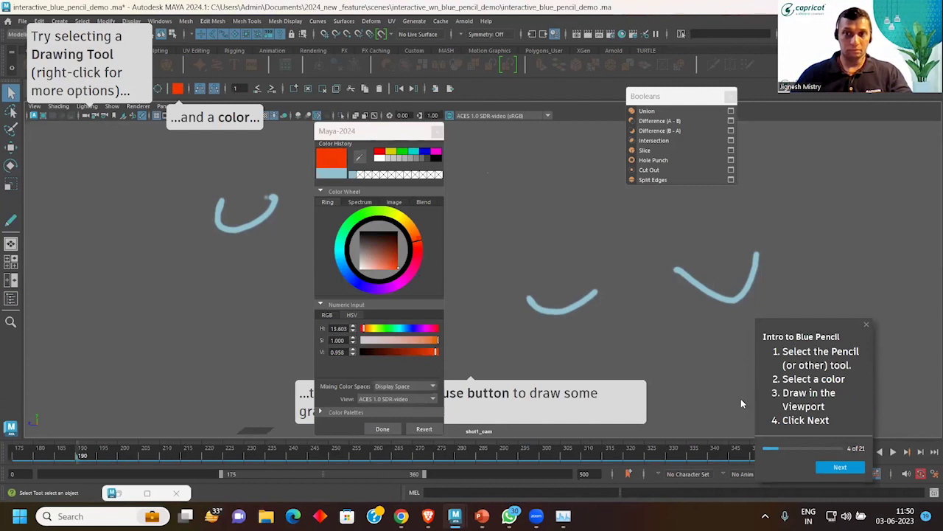
left_click(381, 428)
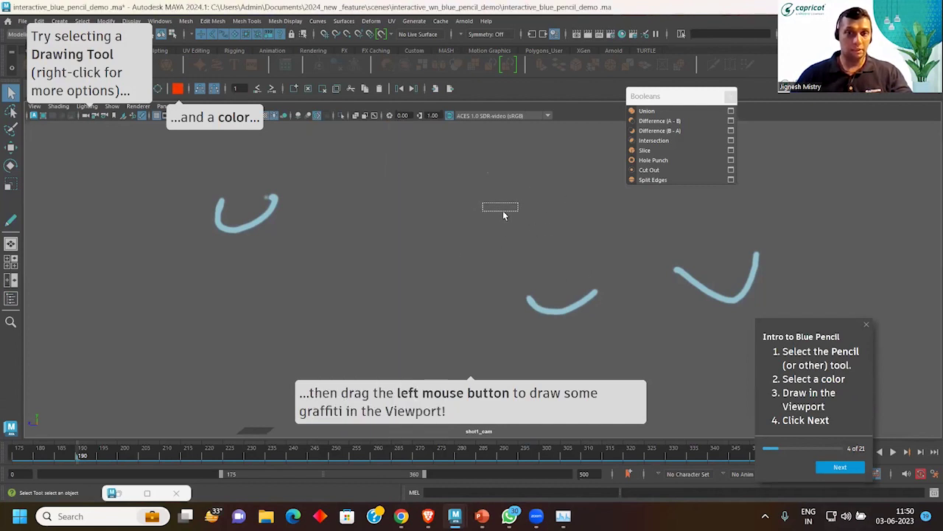
Step: Draw several red strokes, hooks and dashes across the viewport and advance to step 5
left_click(143, 119)
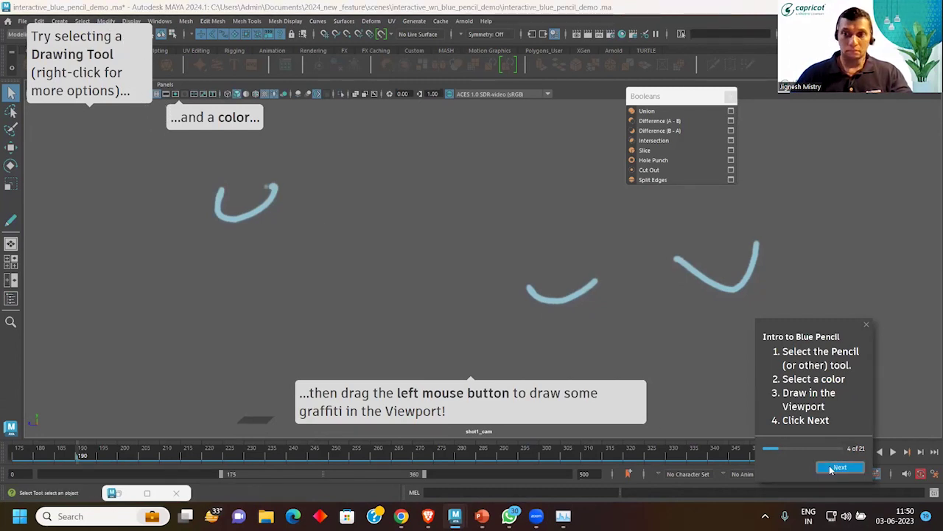
left_click(142, 96)
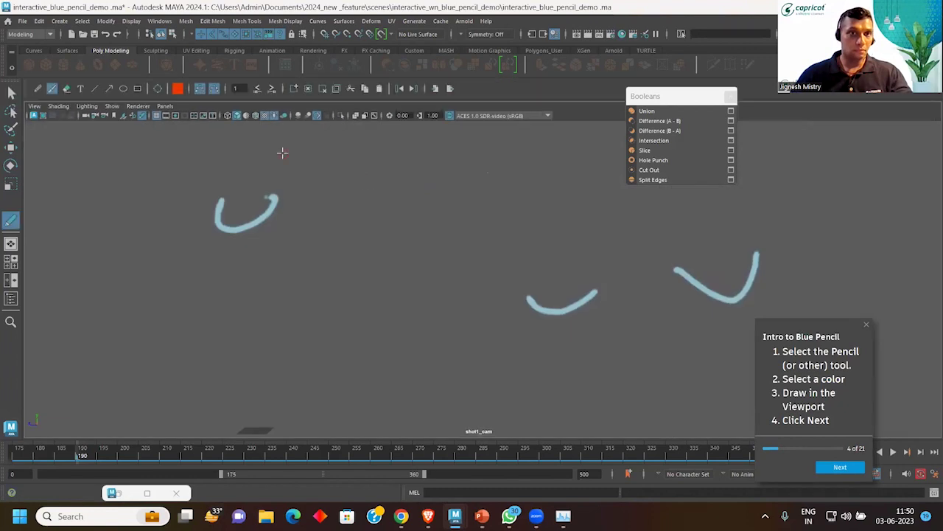
left_click_drag(366, 211, 427, 243)
left_click_drag(647, 215, 677, 248)
left_click_drag(728, 219, 740, 236)
left_click_drag(834, 209, 809, 218)
left_click_drag(468, 193, 530, 178)
left_click_drag(534, 233, 545, 225)
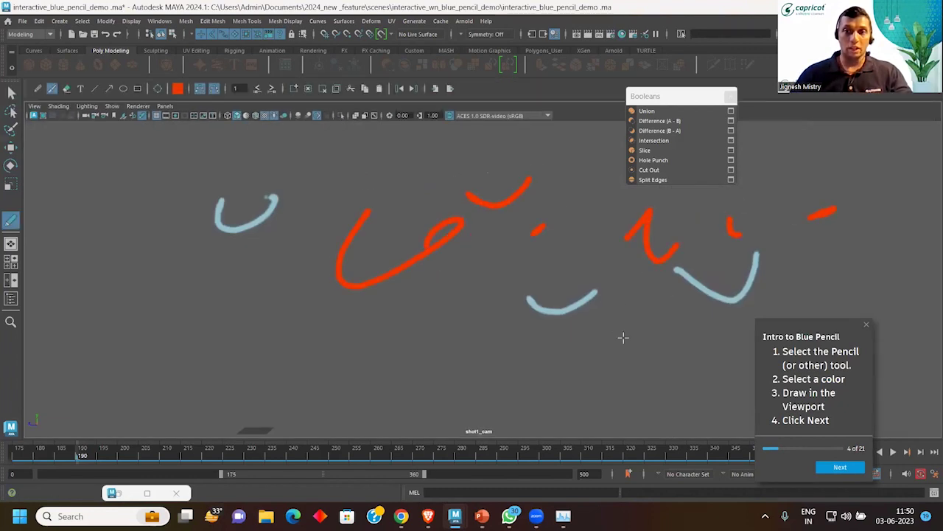
left_click(840, 467)
left_click_drag(405, 306, 430, 304)
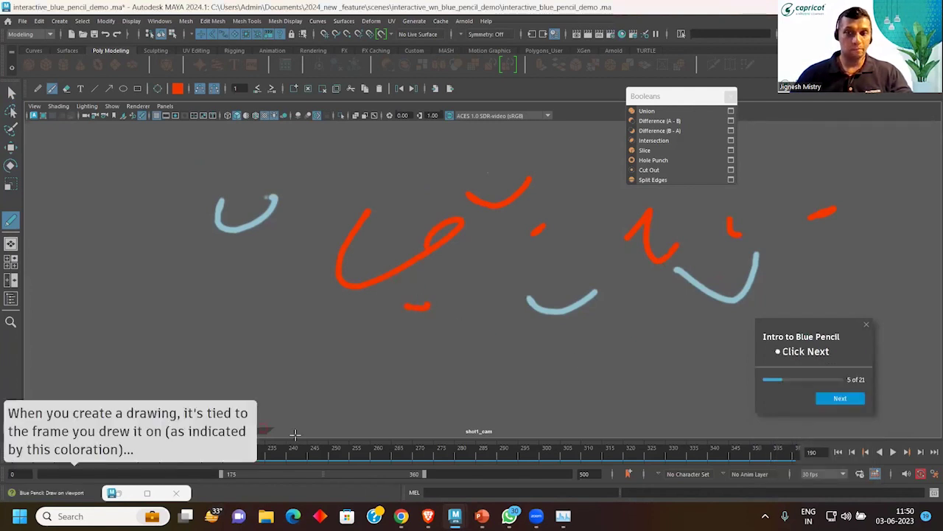
Step: Play and stop the timeline, advance to step 7, then draw and undo a thick red stroke
left_click(893, 451)
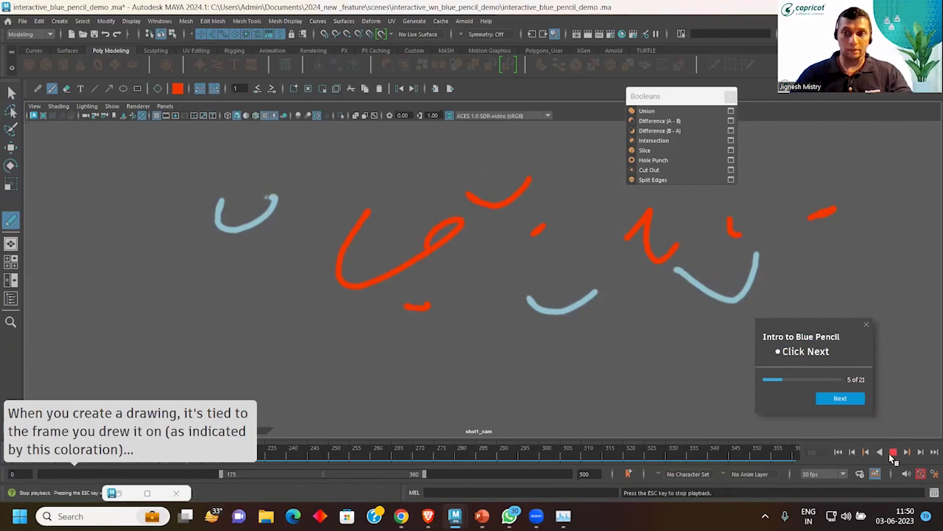
left_click(892, 457)
left_click(840, 398)
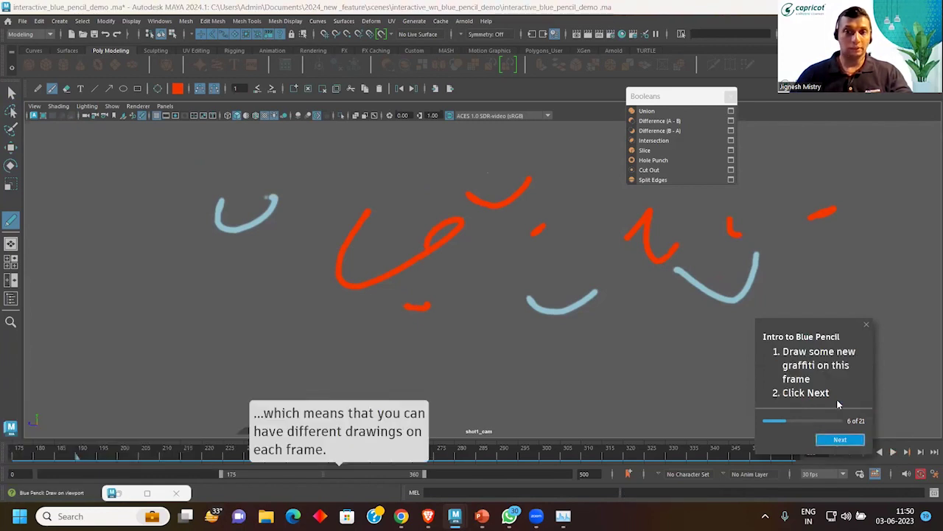
left_click(841, 440)
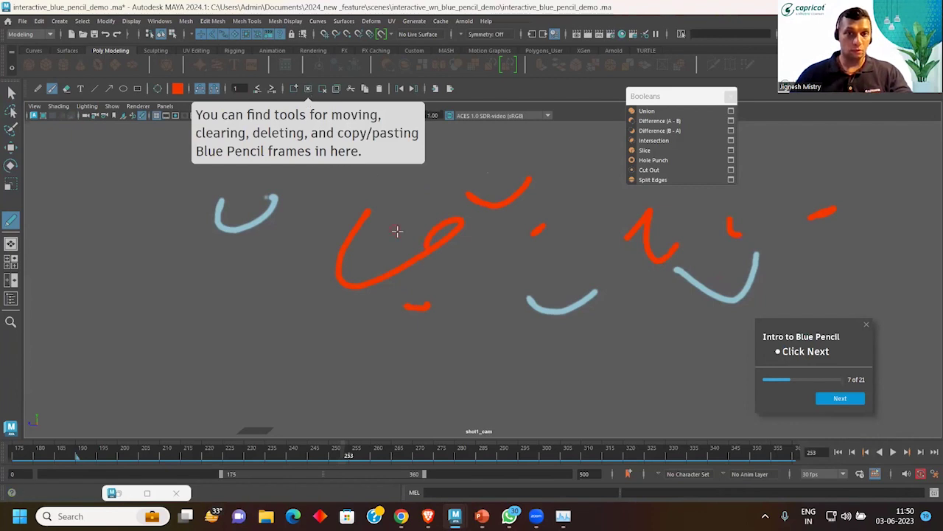
left_click_drag(404, 246, 423, 274)
key("ctrl+z")
Step: At frame 247, draw and undo a red loop, then draw a large red loop
left_click_drag(340, 451, 319, 453)
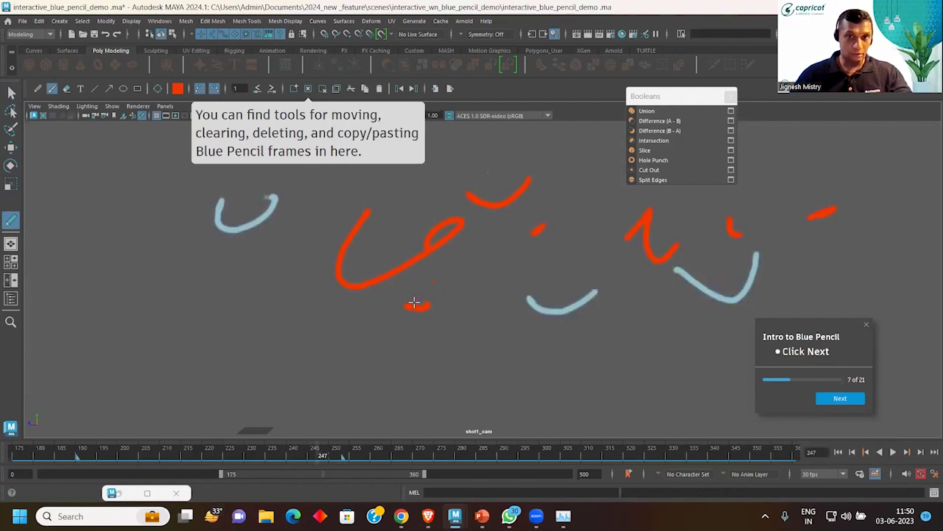
left_click_drag(409, 262, 441, 248)
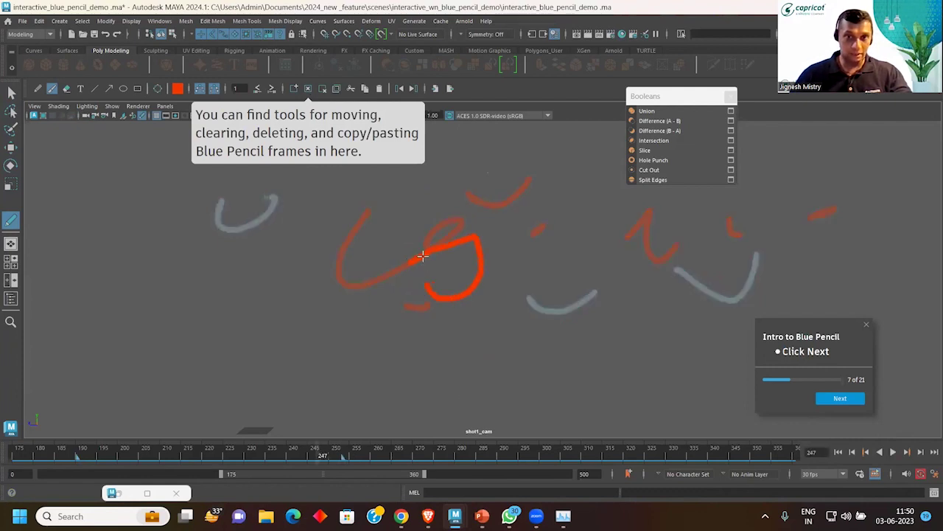
key("ctrl+z")
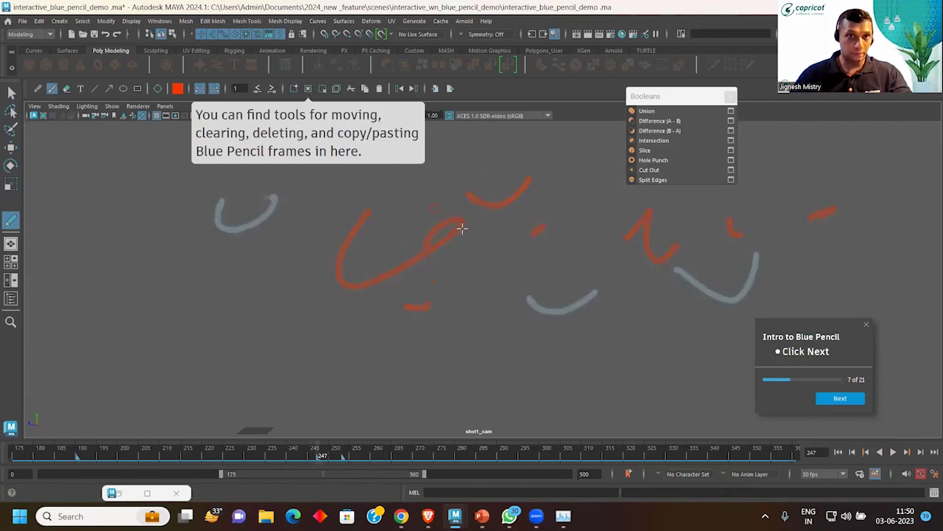
mouse_move(461, 236)
left_mouse_down()
mouse_move(558, 249)
mouse_move(464, 224)
left_mouse_up()
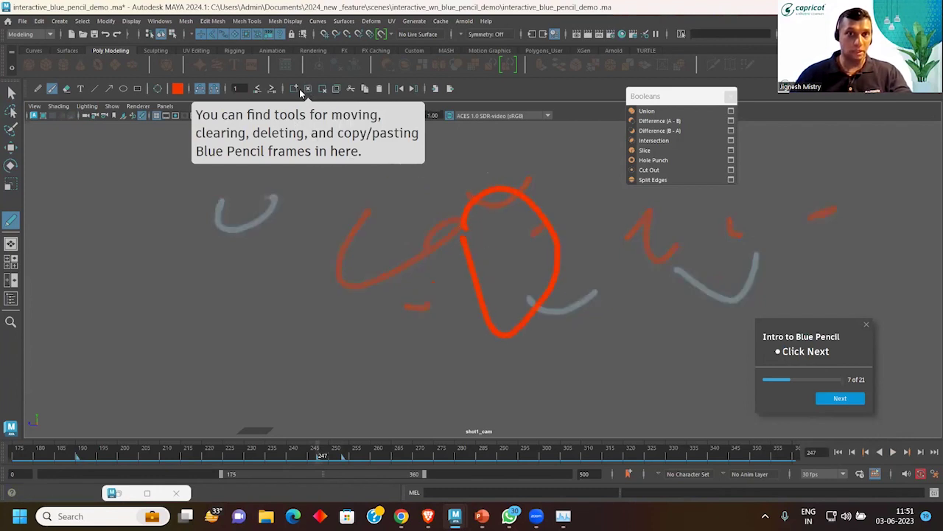
Step: Add a new Blue Pencil frame at frame 287 with a red zigzag, reaching step 8
left_click(345, 89)
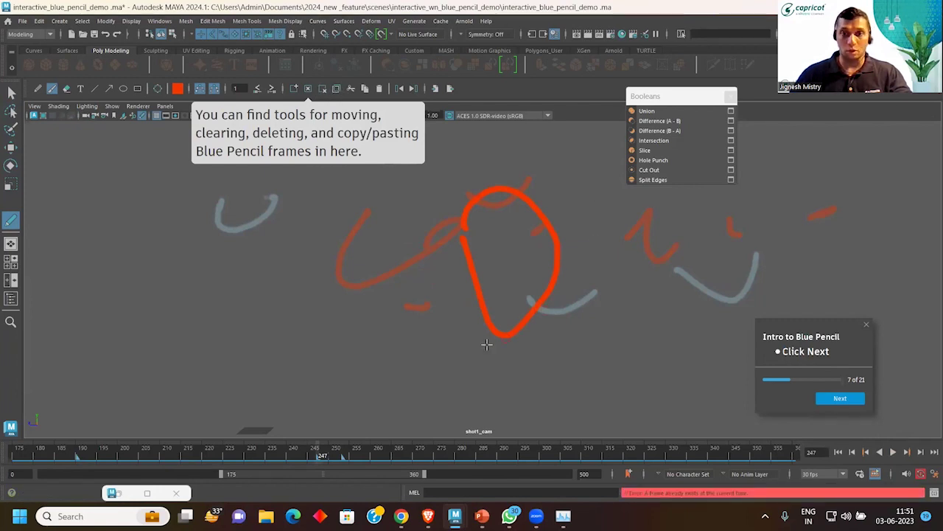
left_click(482, 454)
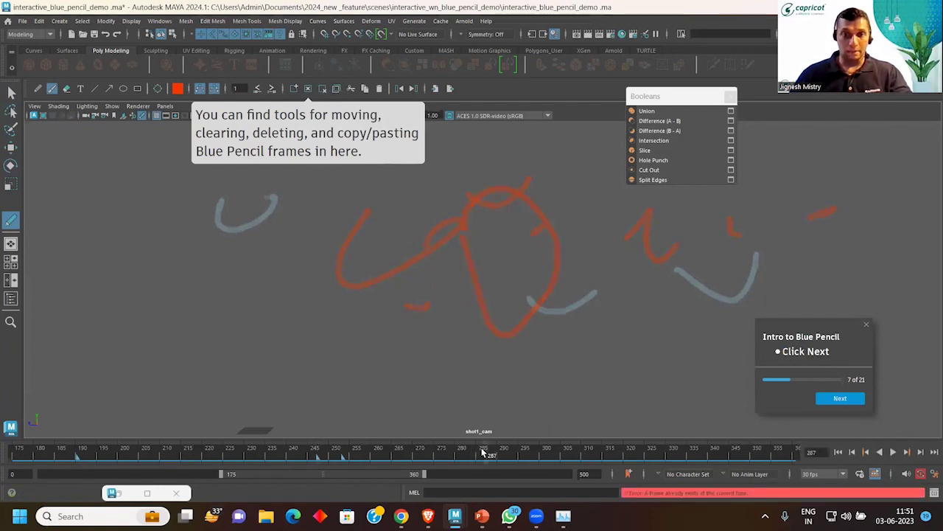
left_click(336, 89)
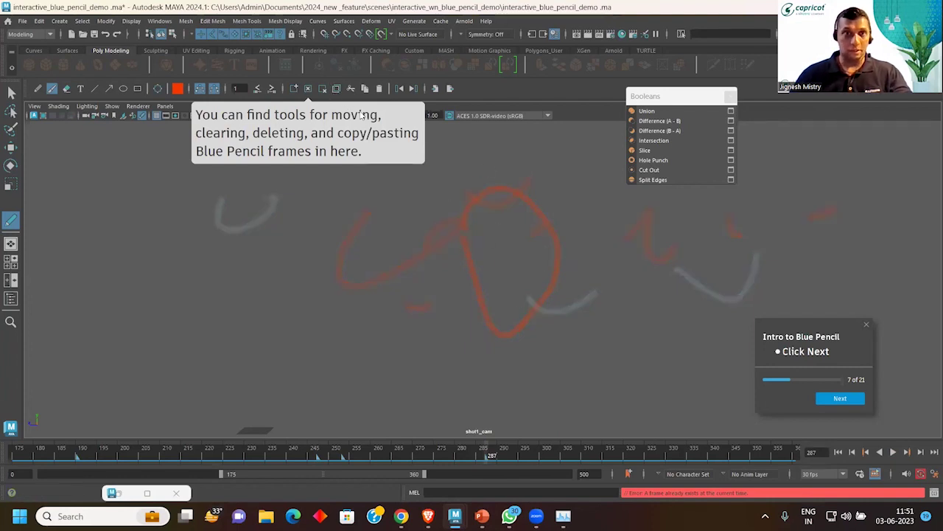
mouse_move(468, 237)
left_mouse_down()
mouse_move(472, 261)
mouse_move(509, 261)
mouse_move(487, 279)
left_mouse_up()
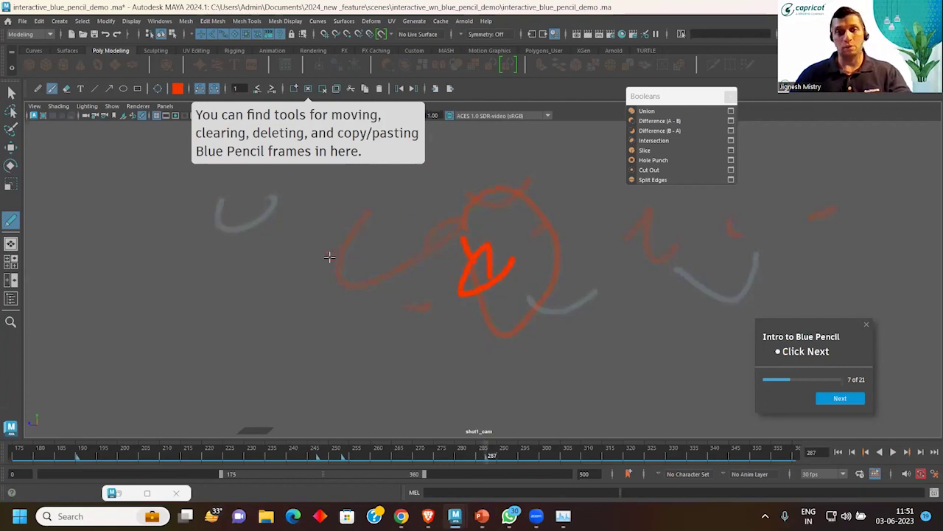
left_click(841, 399)
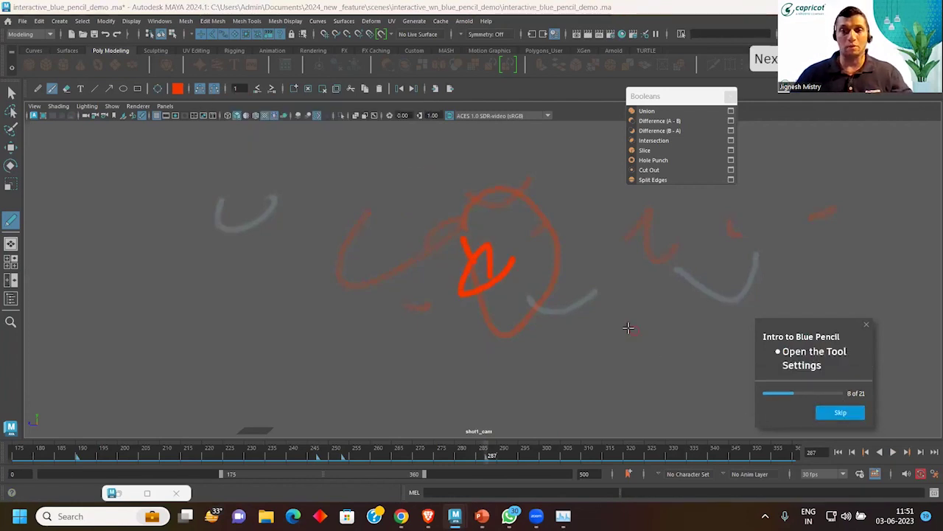
Step: Show the football_blocking and notes layers, advance to step 10, and play the blocking animation
left_click(840, 413)
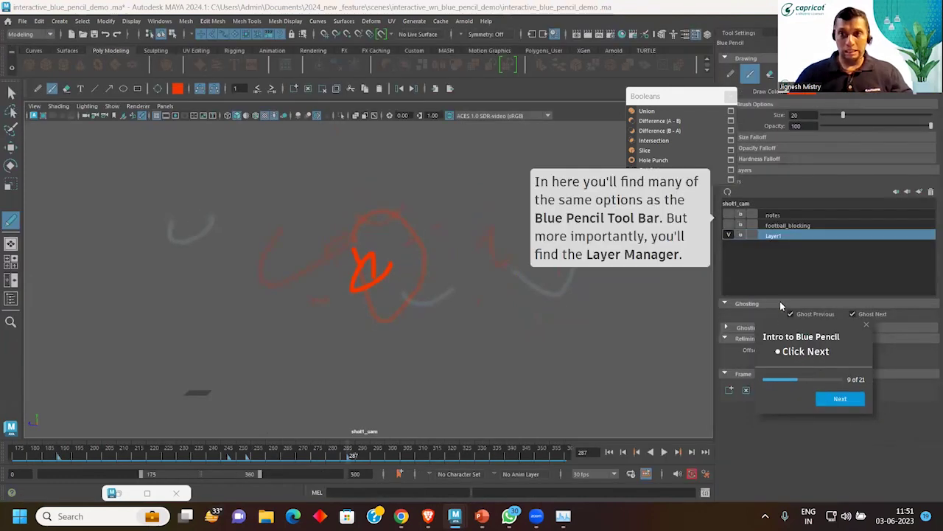
left_click(729, 225)
left_click(729, 214)
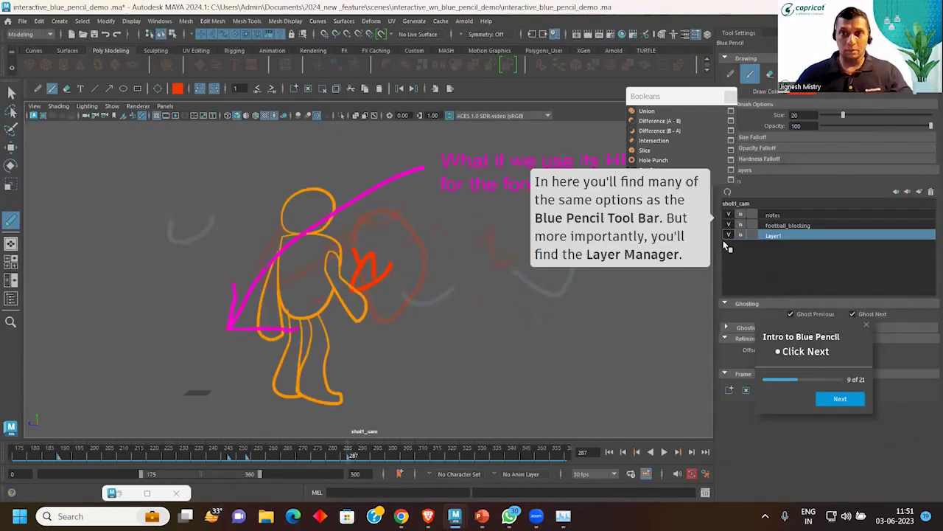
left_click(844, 398)
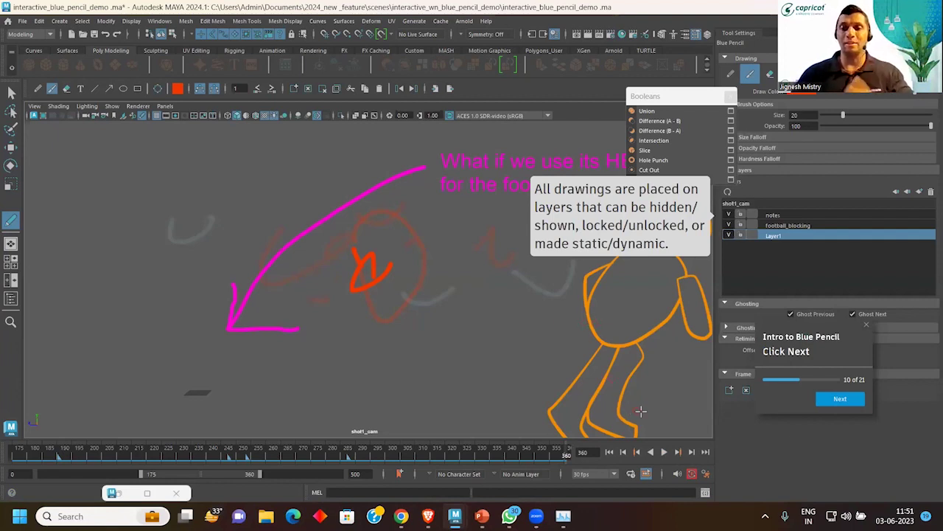
left_click(665, 451)
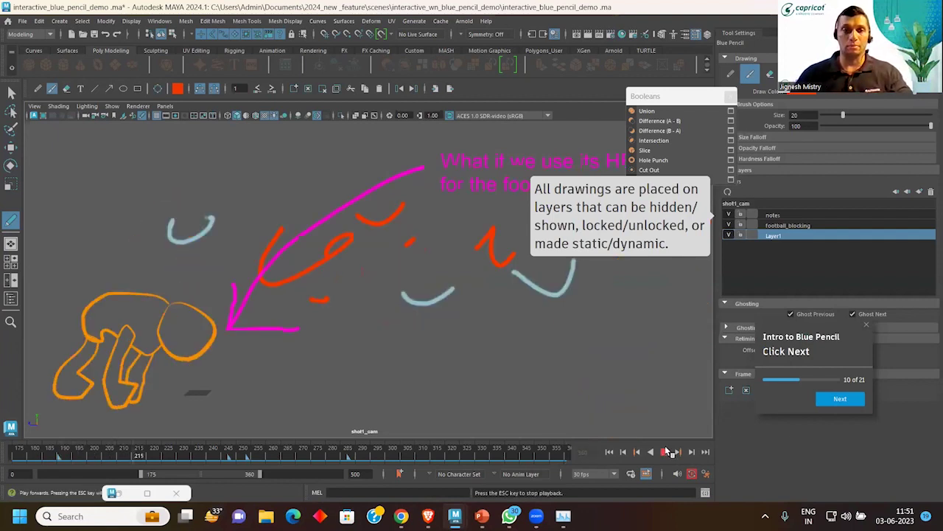
left_click(841, 399)
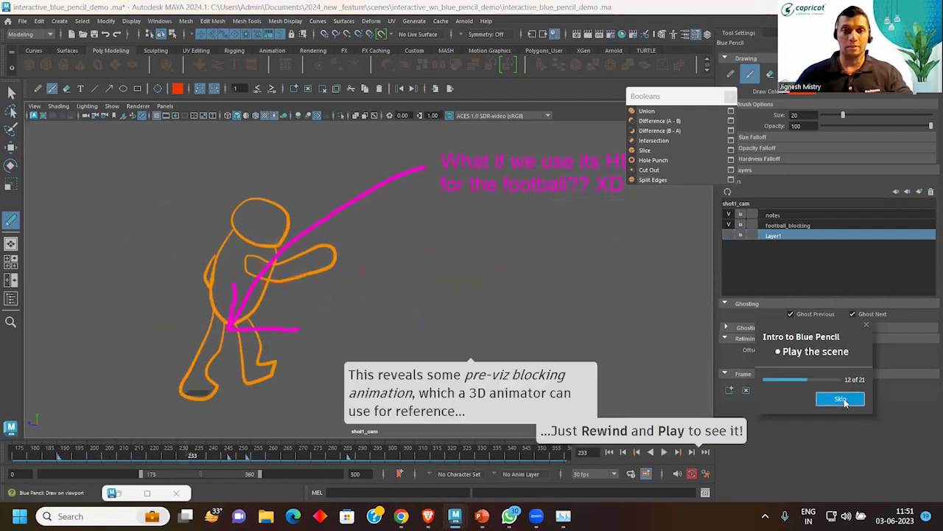
left_click(665, 452)
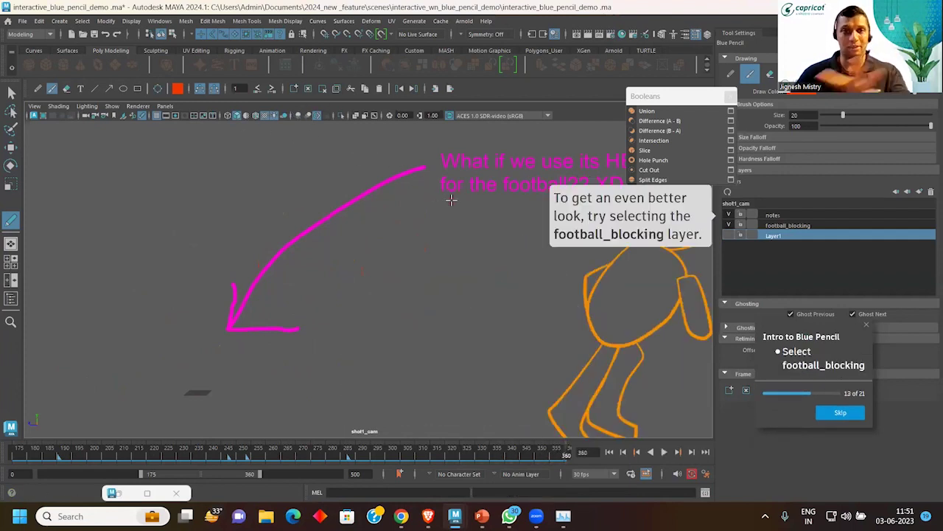
Step: Write the text note 'Do thi do that' on Layer1, then select football_blocking for ghosting
left_click(81, 88)
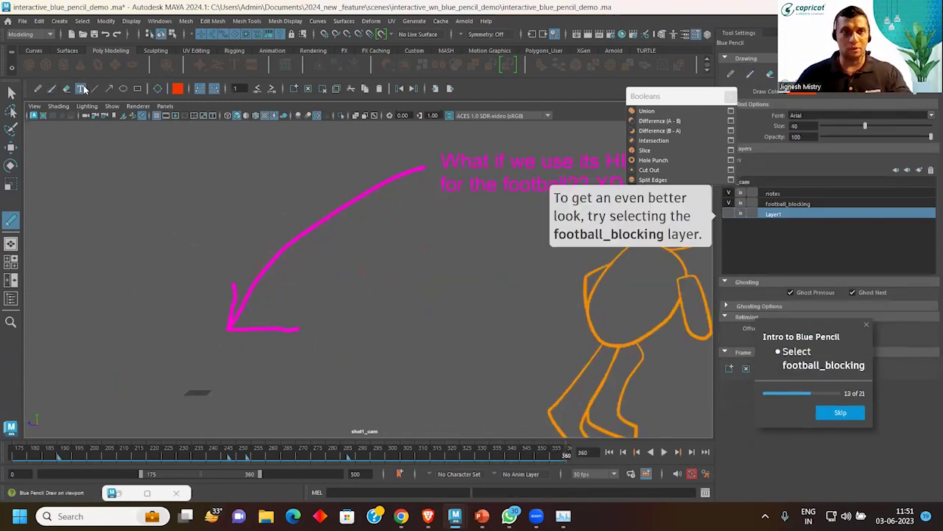
left_click(382, 251)
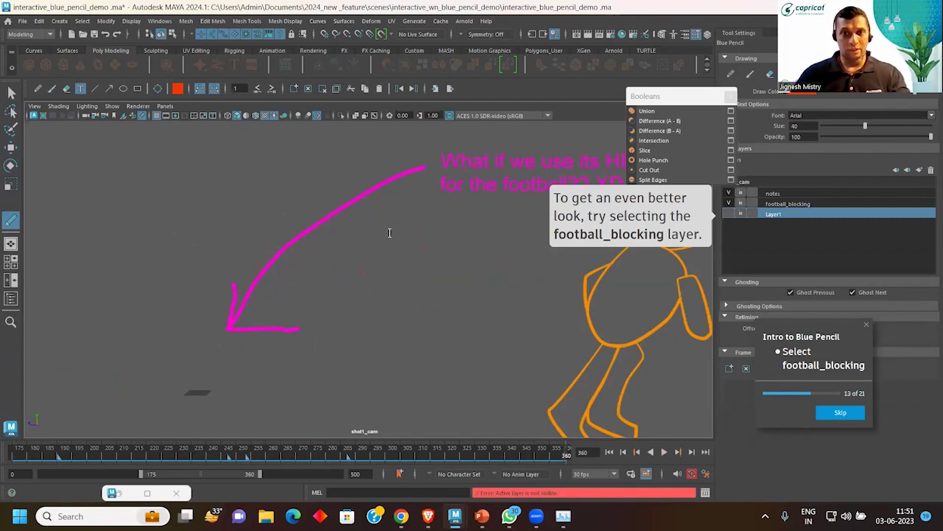
left_click(728, 214)
left_click(450, 255)
type("Do thi do that")
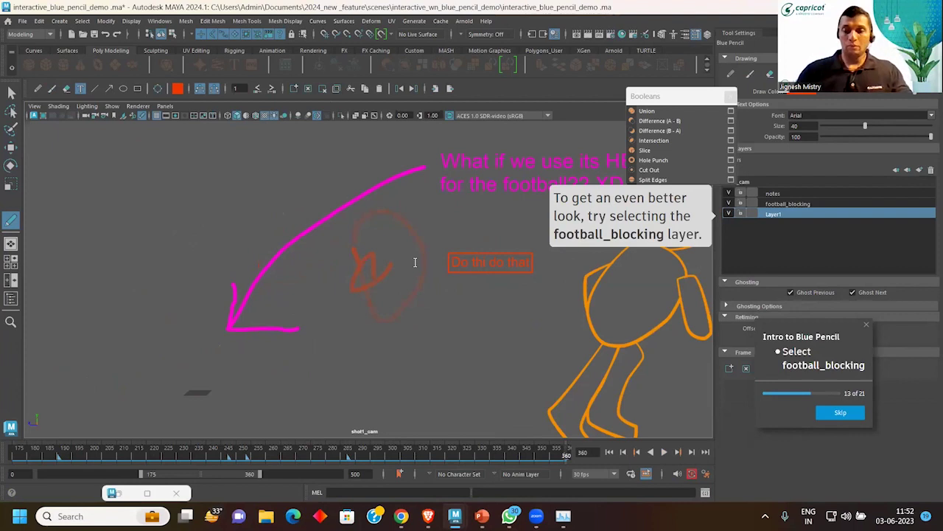
key("Return")
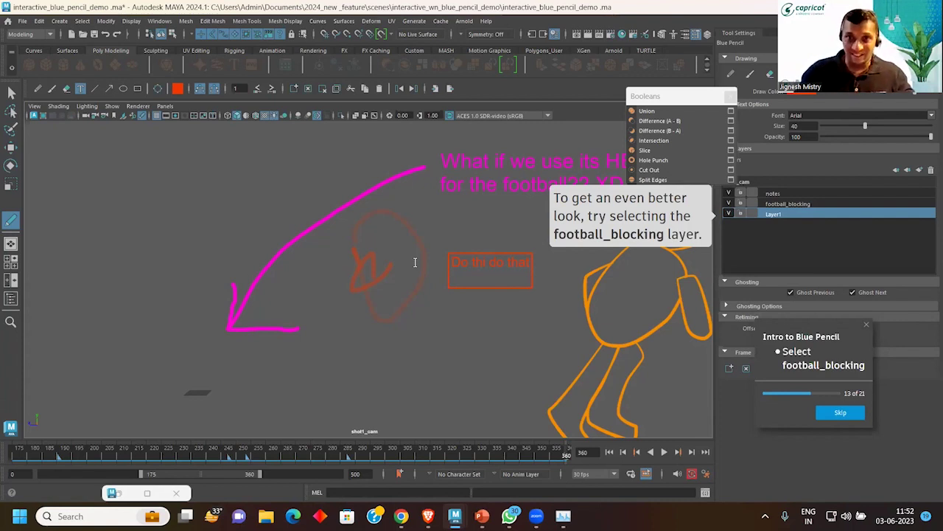
left_click(845, 415)
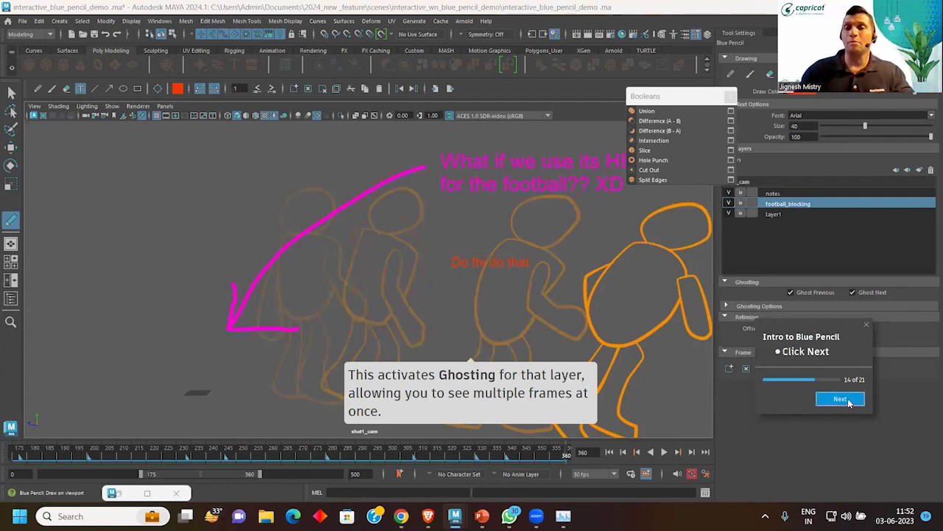
Step: Play the blocking animation and step through the remaining tutorial steps to Tutorial Complete
left_click(849, 401)
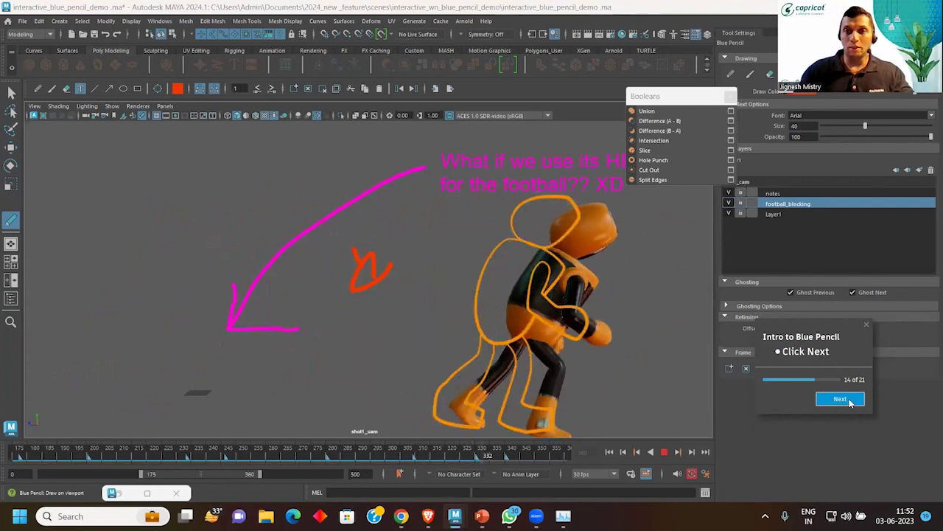
left_click(849, 400)
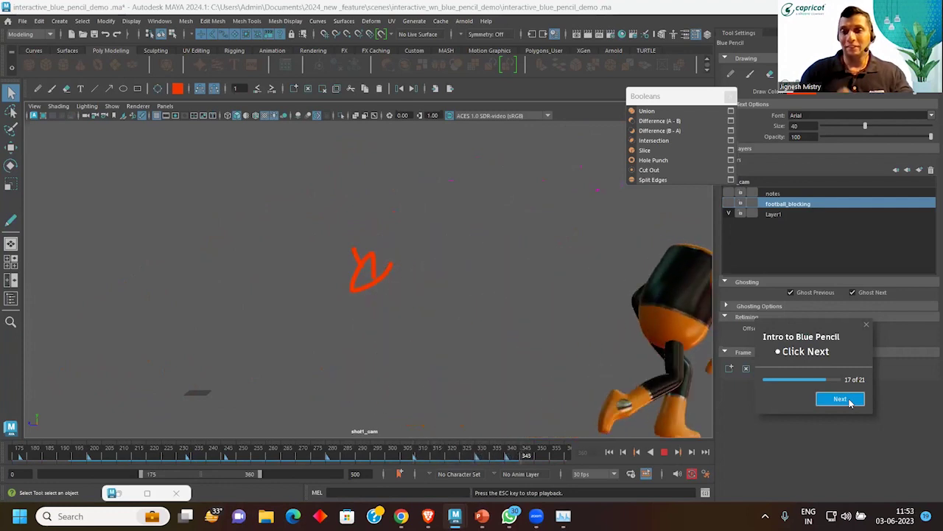
left_click(847, 399)
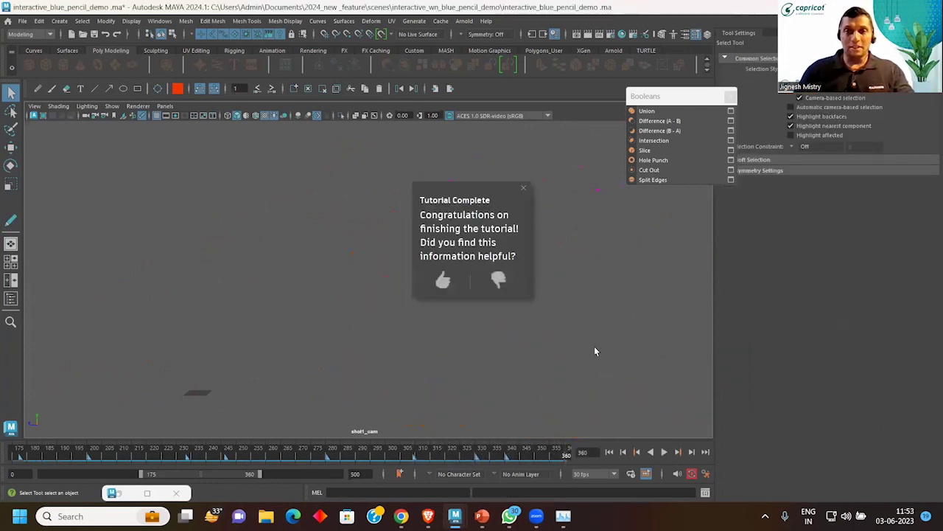
Step: Close the Tutorial Complete message, start a new scene without saving, and switch to WhatsApp
left_click(524, 187)
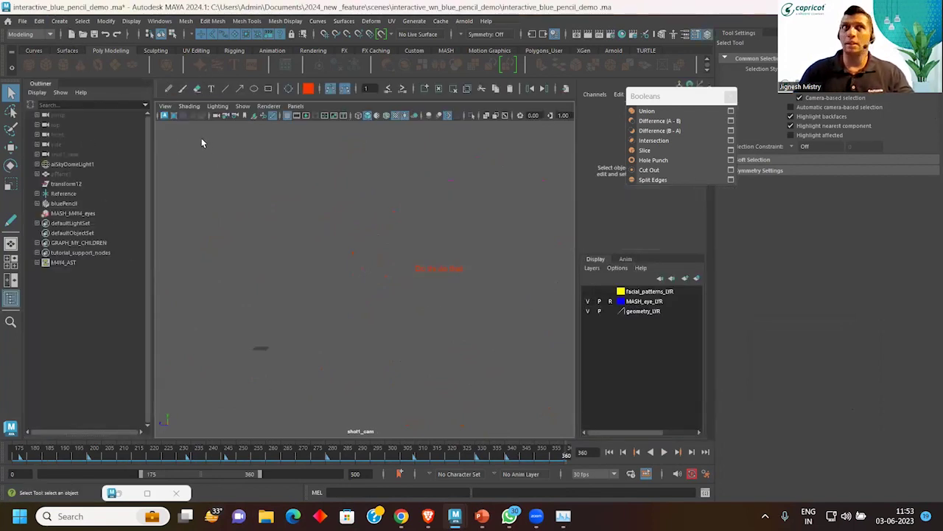
left_click(71, 35)
left_click(467, 261)
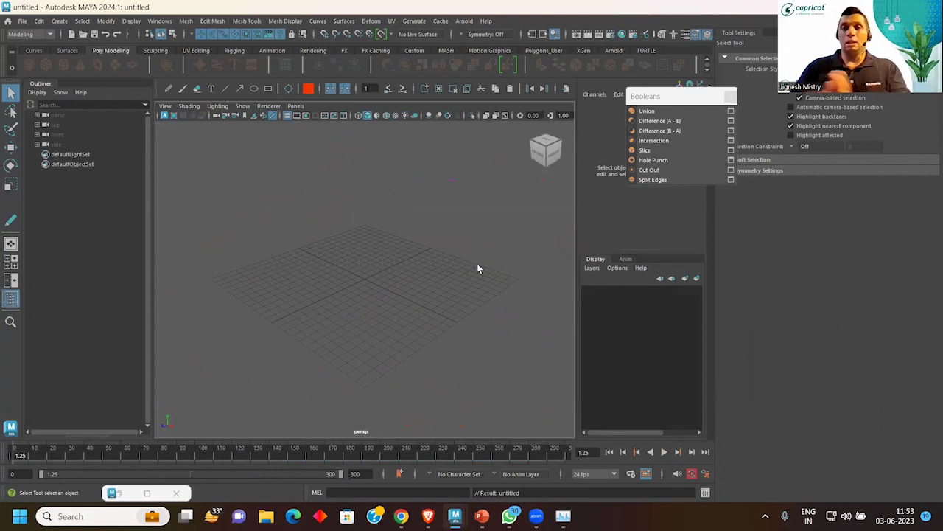
left_click(508, 515)
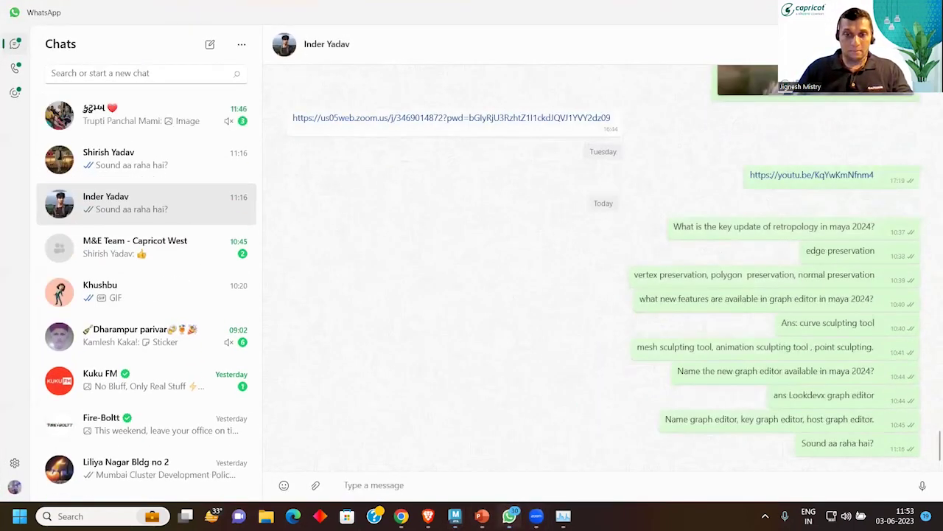
Step: Close WhatsApp and switch to the AREA web page in the browser
key("alt+F4")
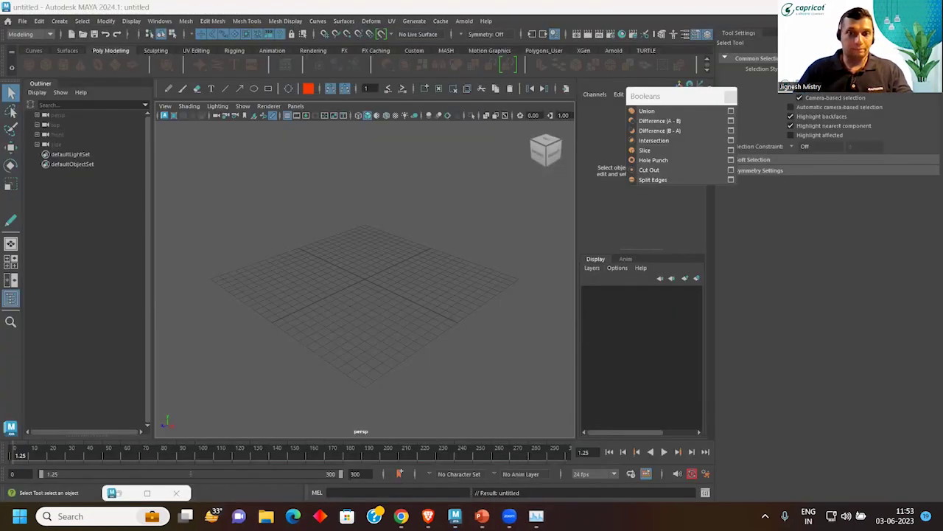
left_click(430, 516)
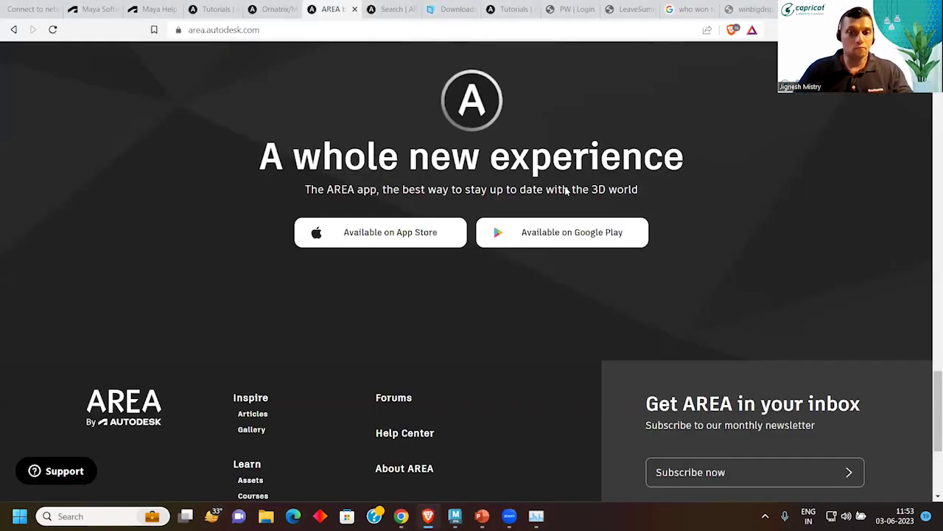
mouse_move(455, 515)
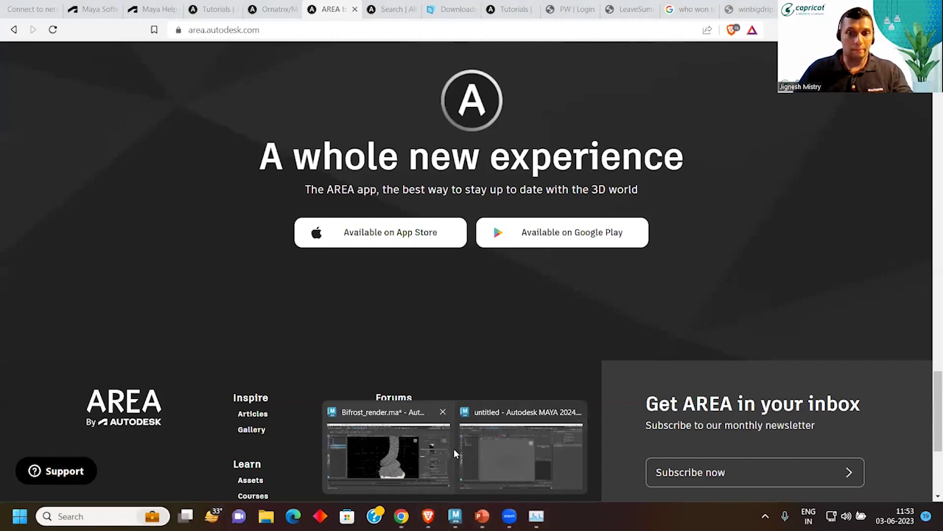
Step: Present the PowerPoint deck from slide 7 and advance to the Curve Sculpting tools slide
left_click(482, 516)
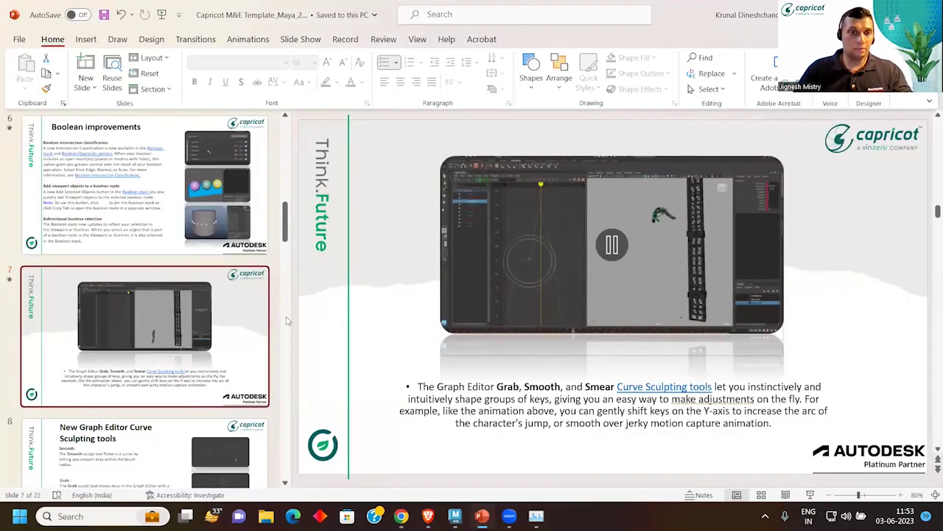
scroll(177, 363, "down", 2)
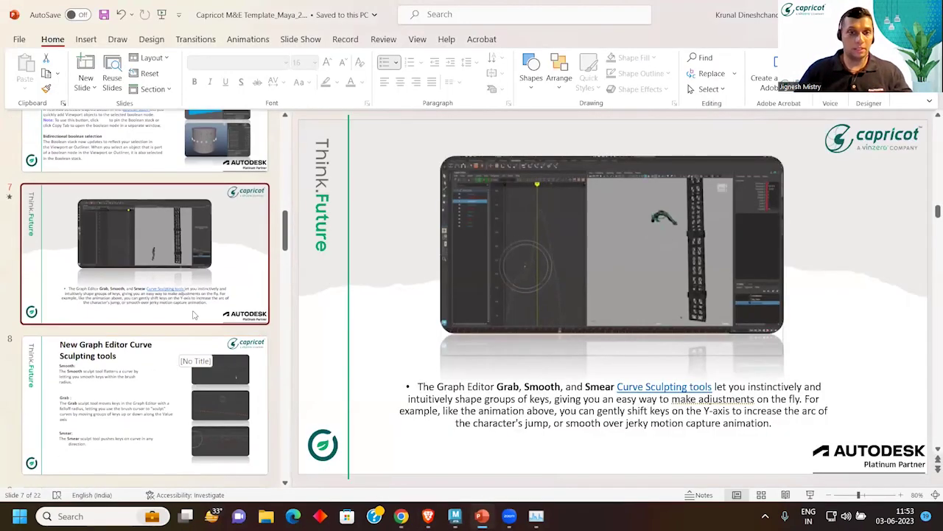
key("shift+F5")
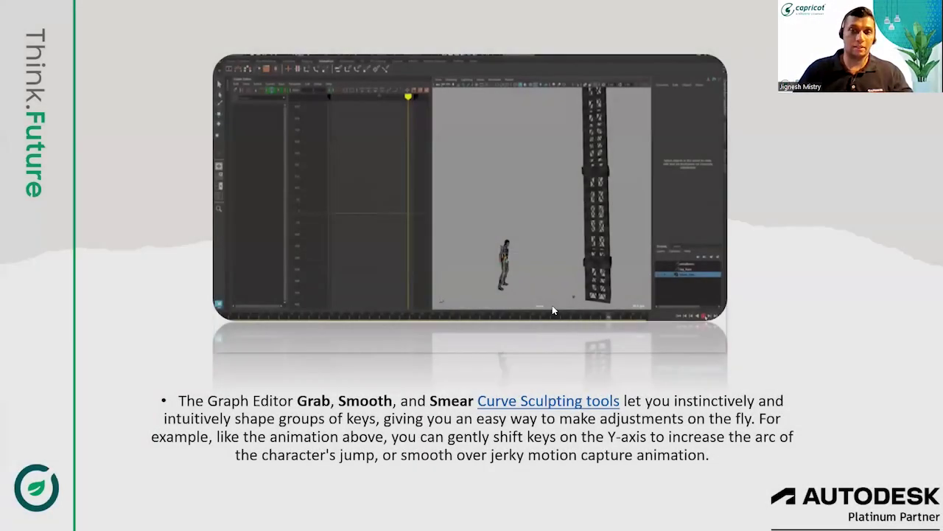
left_click(552, 305)
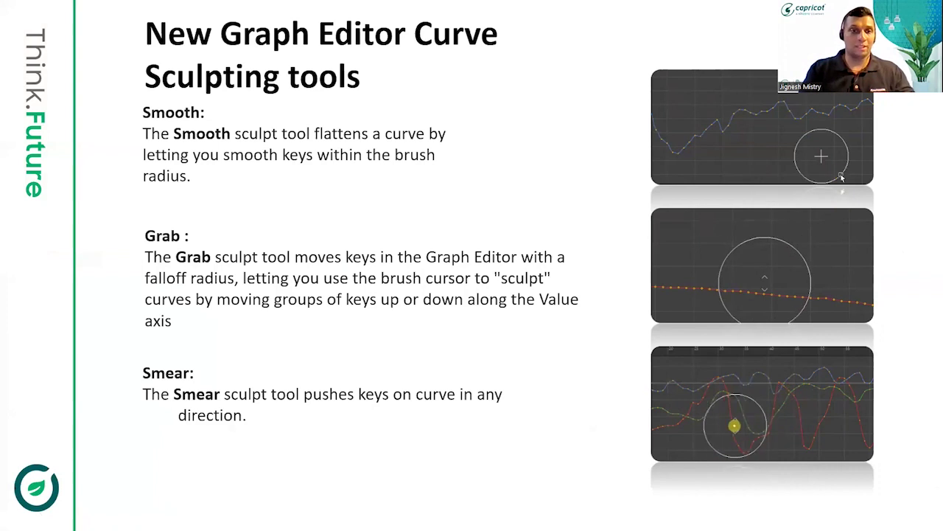
Step: Advance the slide show to the USD for Maya 0.22 plug-in slide, then return to Maya
key("Right")
key("Right")
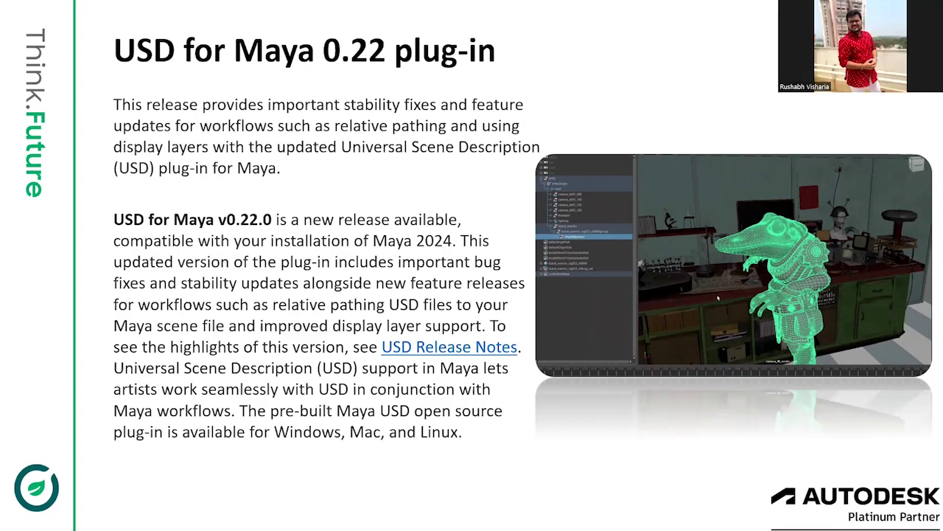
key("super")
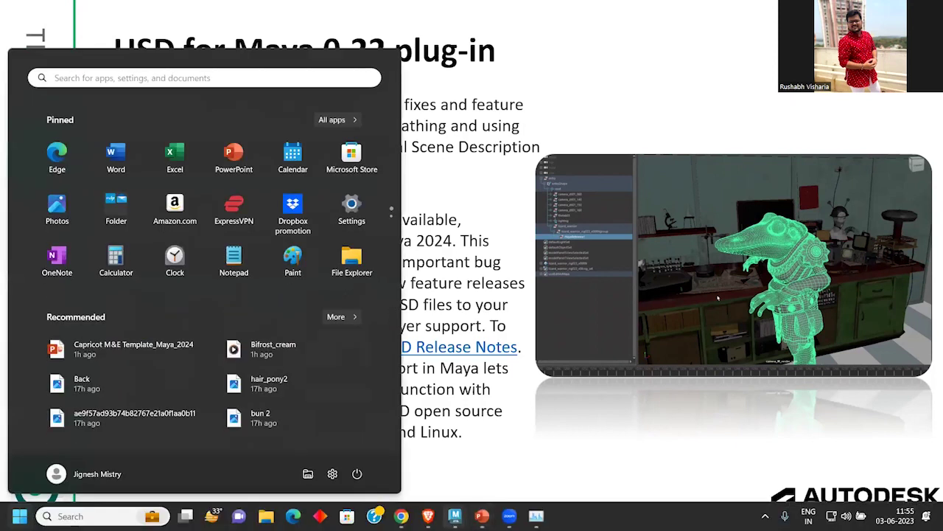
left_click(454, 514)
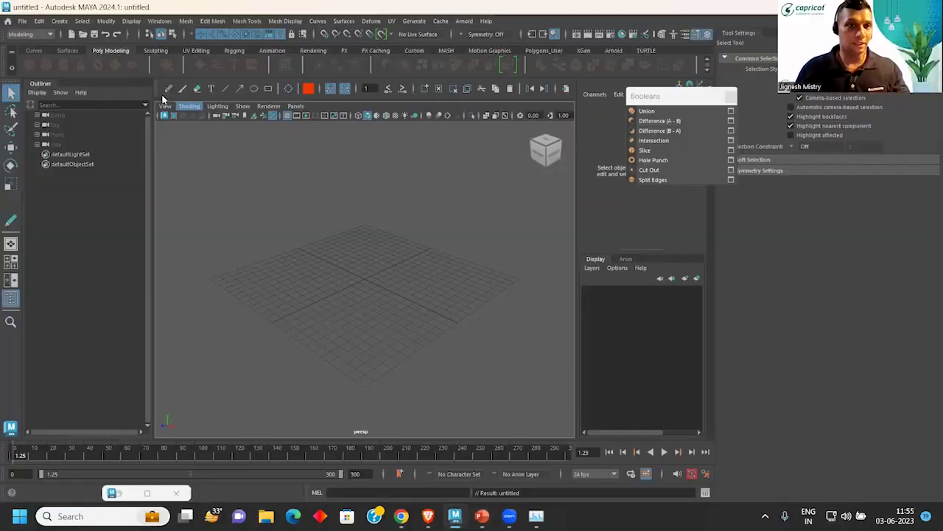
Step: With Blue Pencil, draw a red loop, an inner loop and an oval over the grid at frame 1
left_click(168, 88)
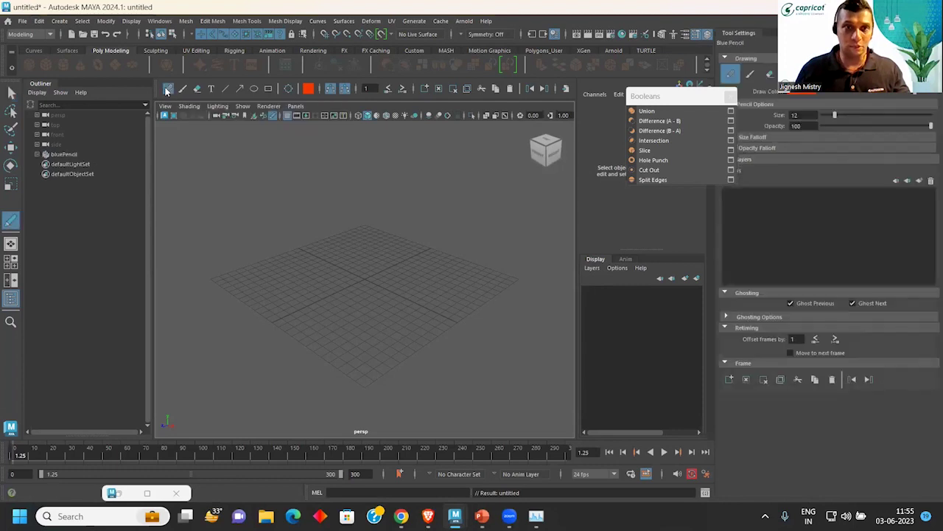
left_click_drag(246, 186, 257, 224)
mouse_move(323, 176)
left_mouse_down()
mouse_move(337, 238)
mouse_move(324, 174)
left_mouse_up()
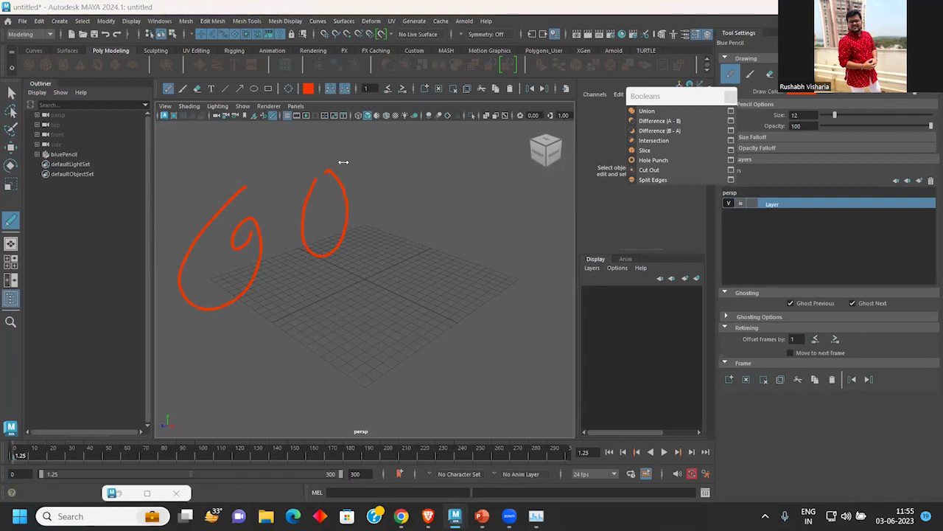
Step: At frame 36, sketch a centre loop, a tall right-side loop and a small dot
key("alt+v")
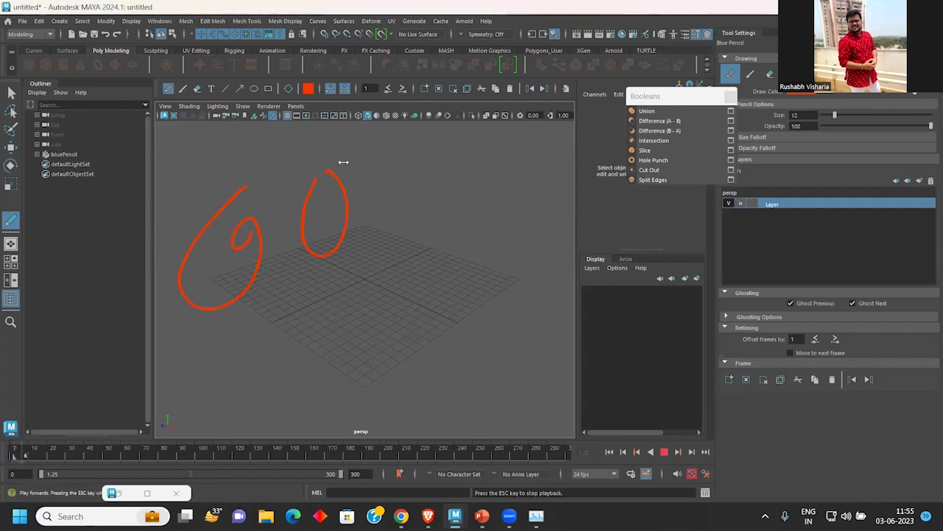
left_click_drag(378, 262, 420, 235)
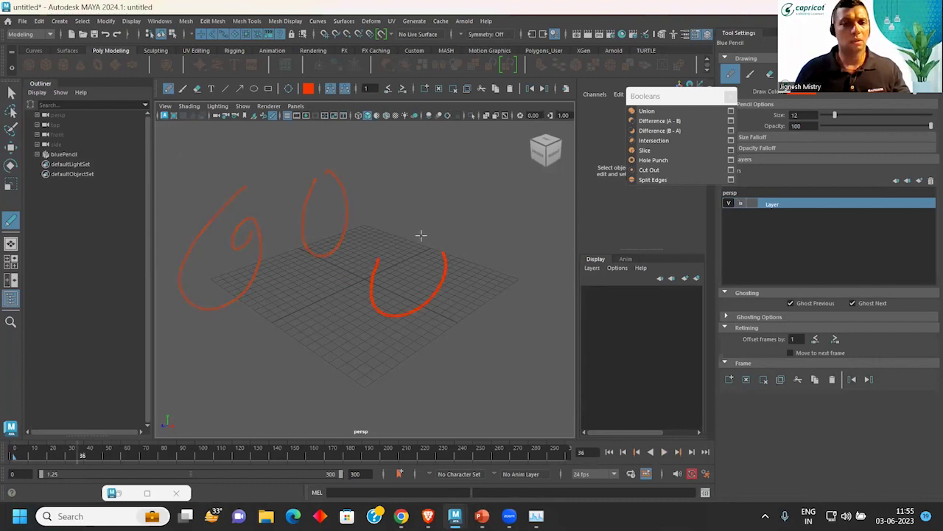
left_click_drag(507, 295, 536, 221)
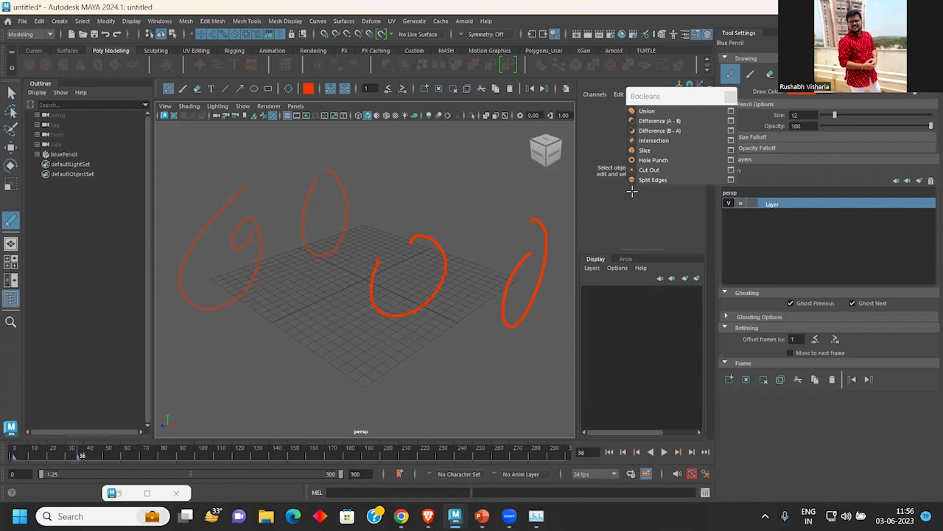
left_click(543, 305)
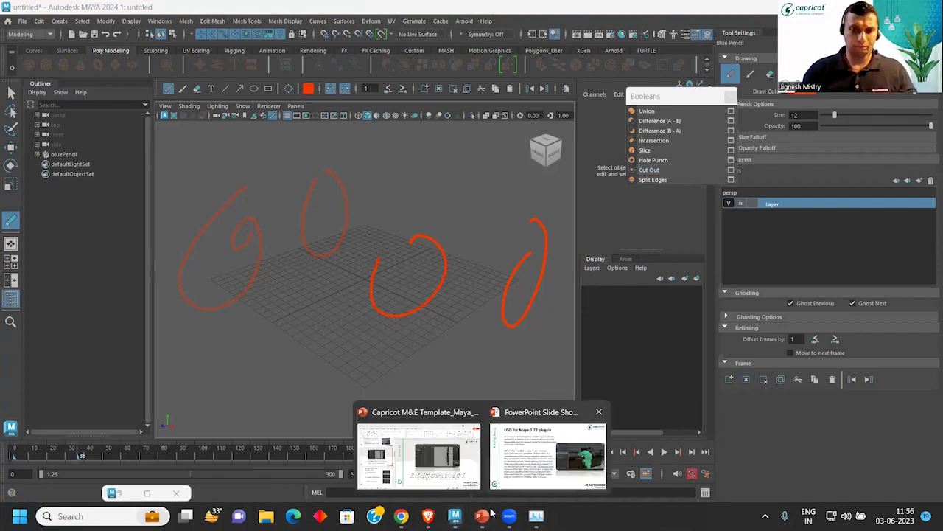
Step: Present the USD for Maya 0.22 plug-in slide, then bring up the Windows Start menu
key("alt+Tab")
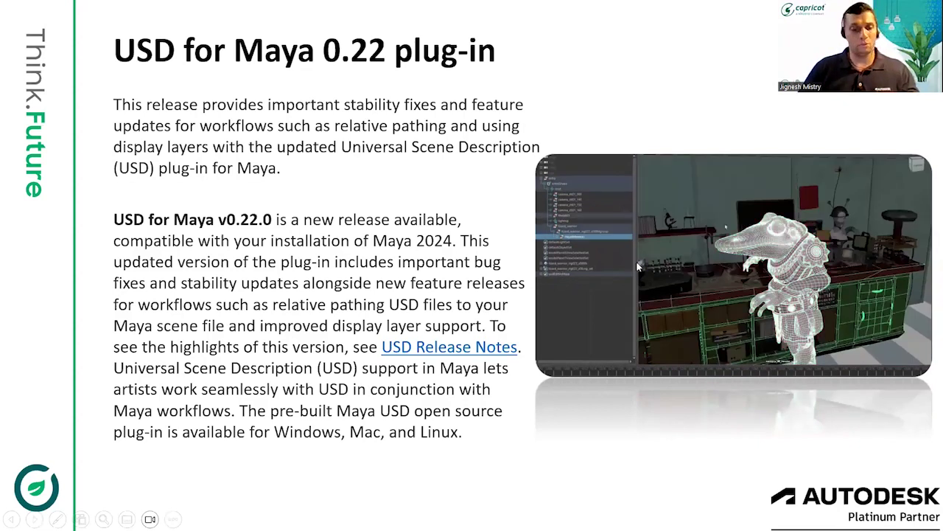
key("super")
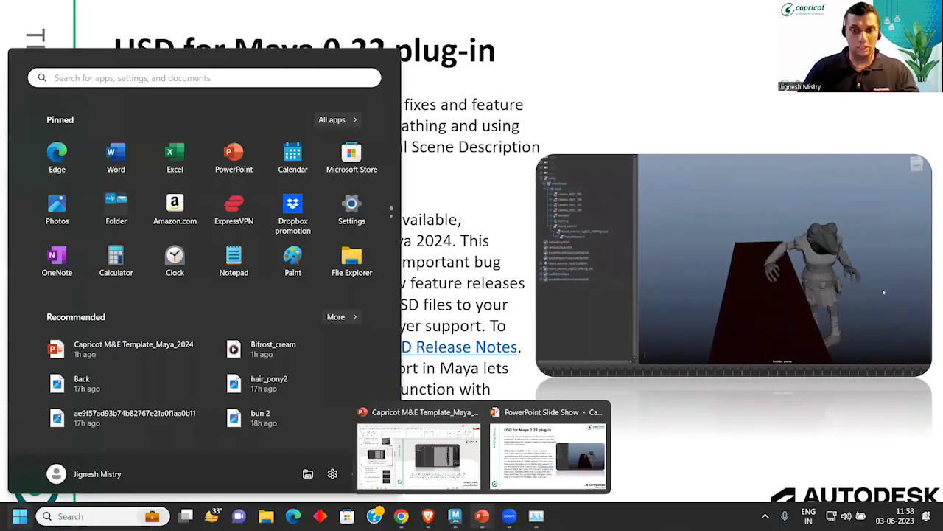
Step: Start a new Maya scene, discarding the Blue Pencil strokes
left_click(516, 450)
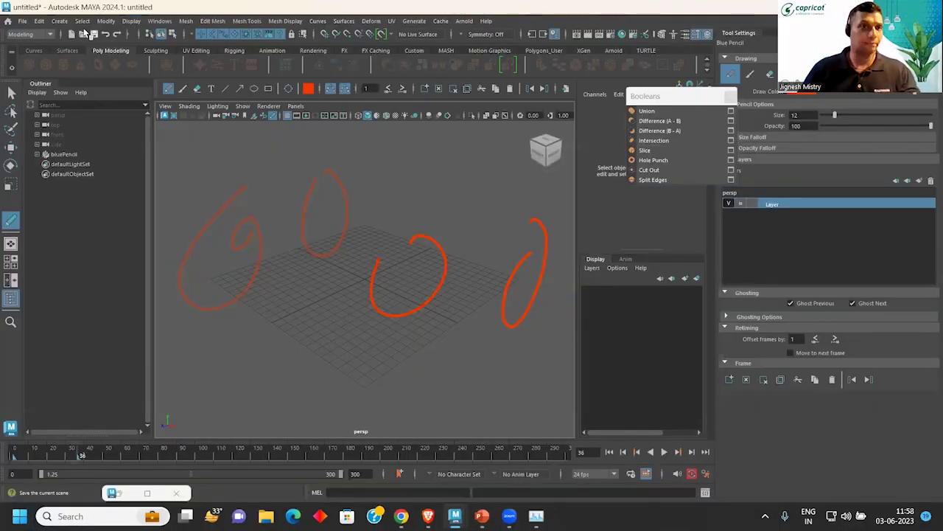
key("ctrl+n")
left_click(471, 258)
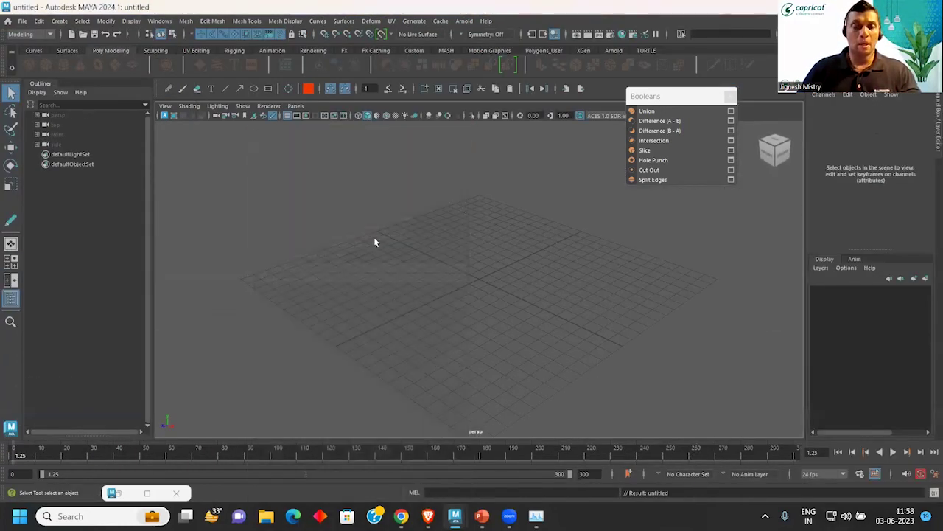
Step: Import initial_layout.usd from living_room_assets\scenes into the empty scene
left_click(23, 21)
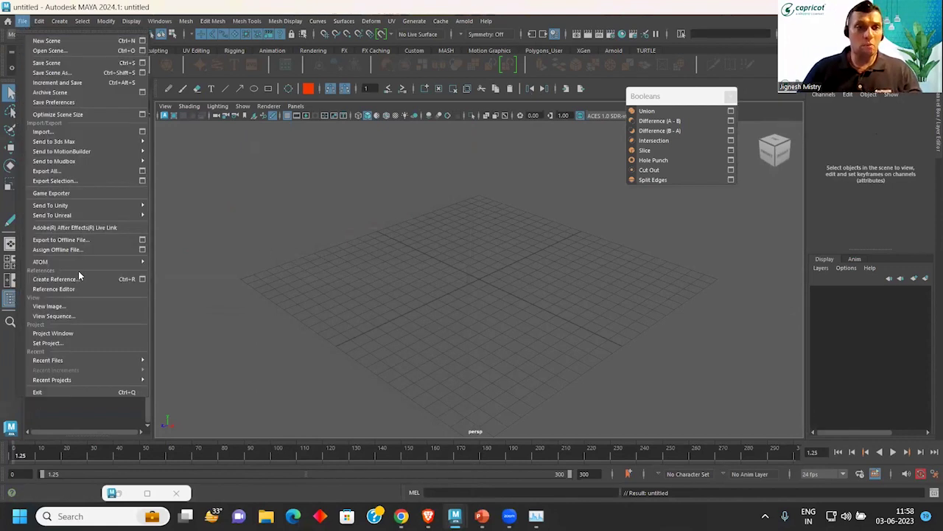
left_click(71, 132)
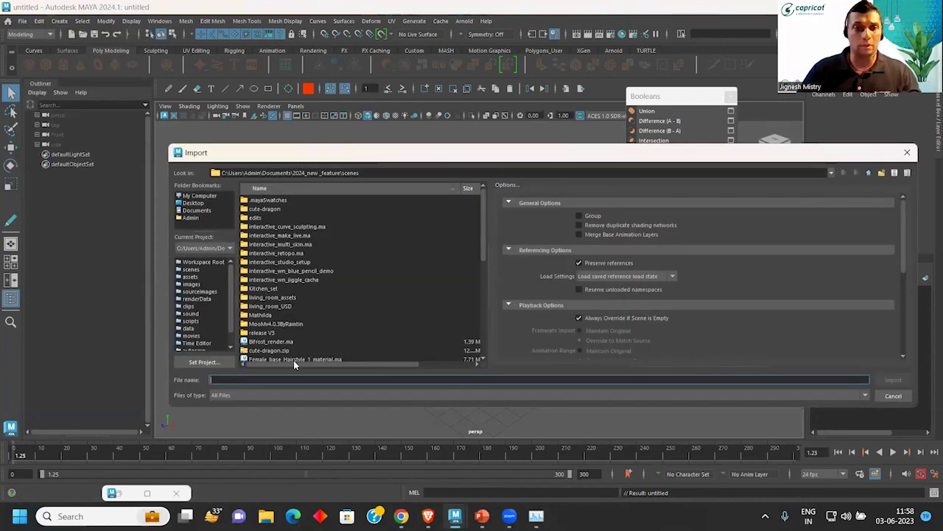
double_click(273, 305)
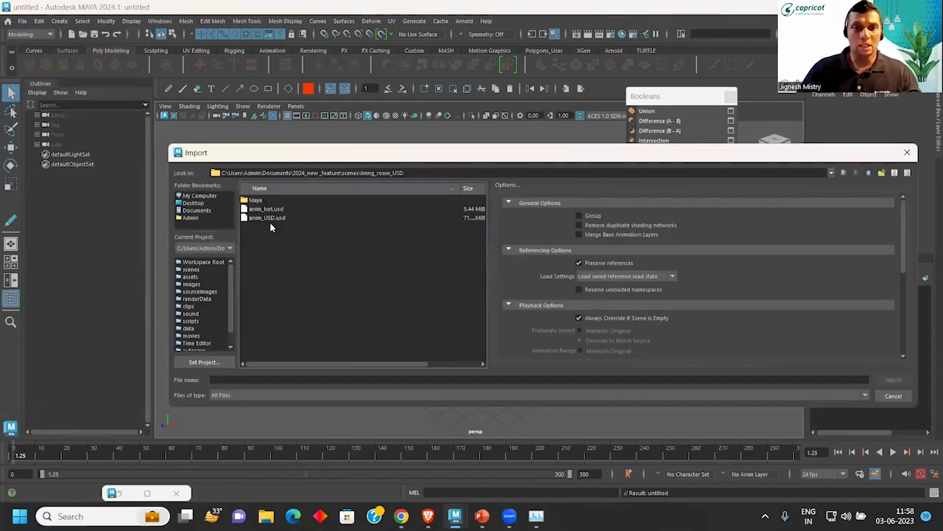
double_click(258, 199)
double_click(270, 201)
double_click(258, 208)
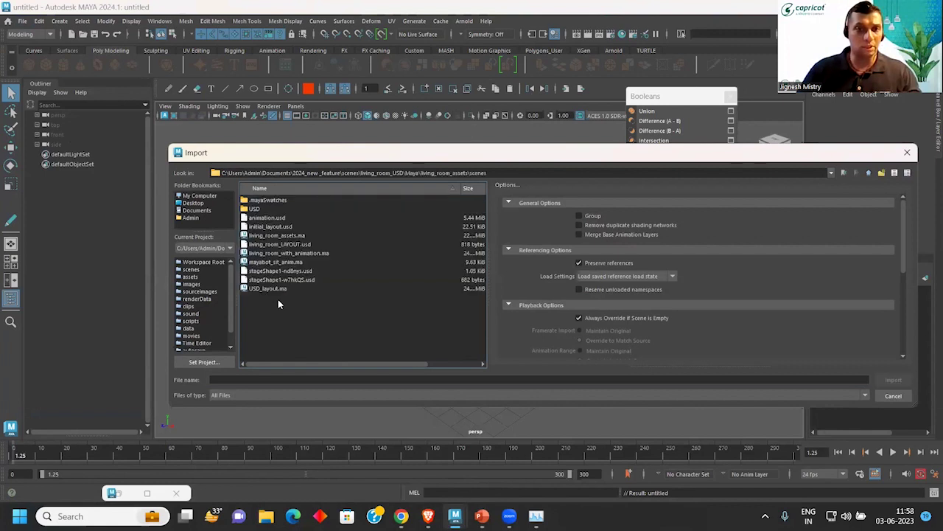
left_click(269, 228)
left_click(880, 381)
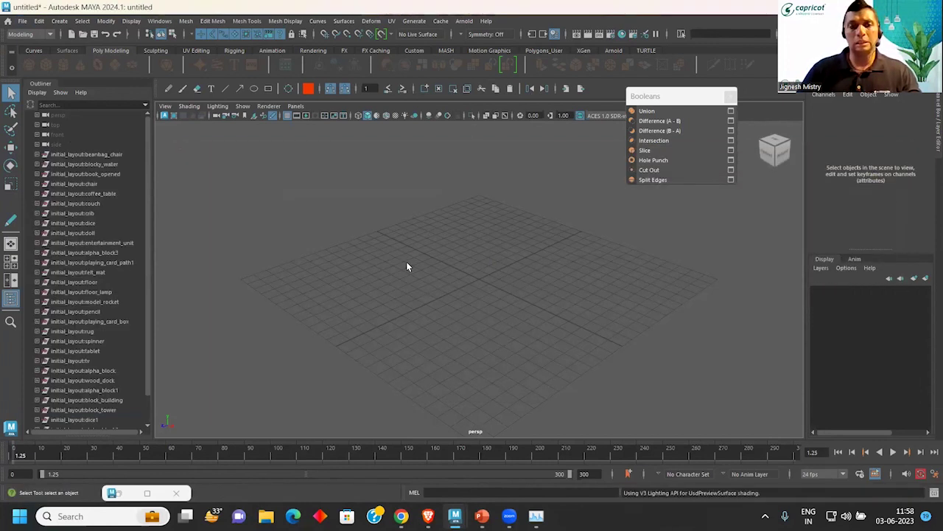
Step: Orbit out over the room and select the blocky_water shape node in the Outliner
scroll(405, 262, "down", 5)
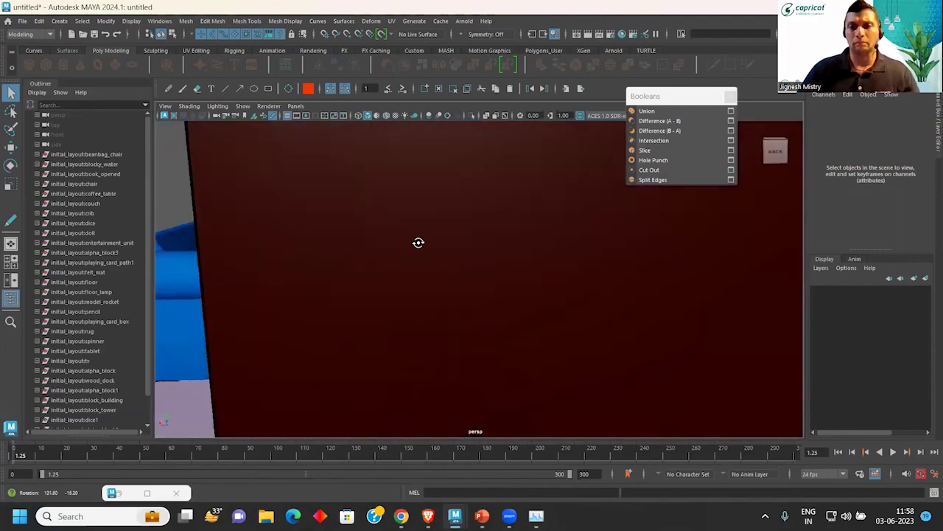
mouse_move(417, 242)
left_mouse_down("alt")
mouse_move(676, 241)
mouse_move(567, 268)
left_mouse_up("alt")
scroll(568, 268, "up", 5)
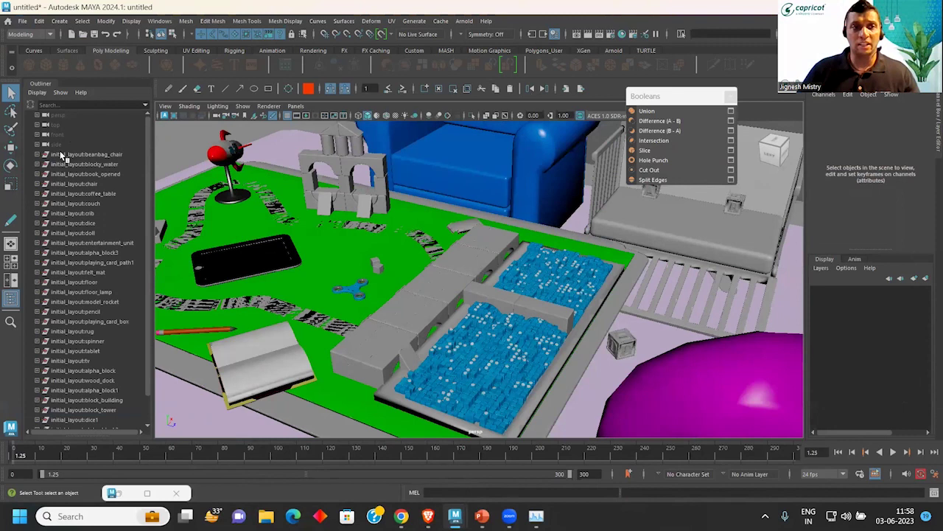
left_click(490, 350)
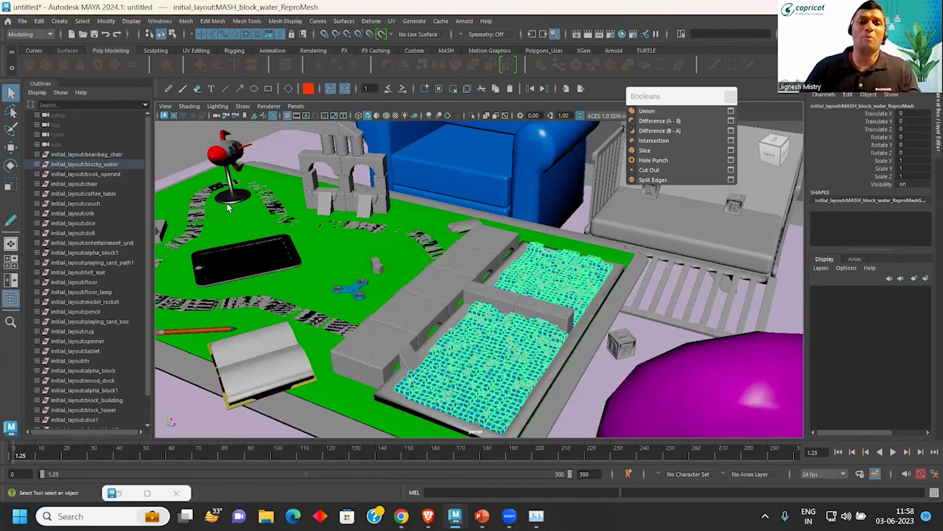
left_click(38, 165)
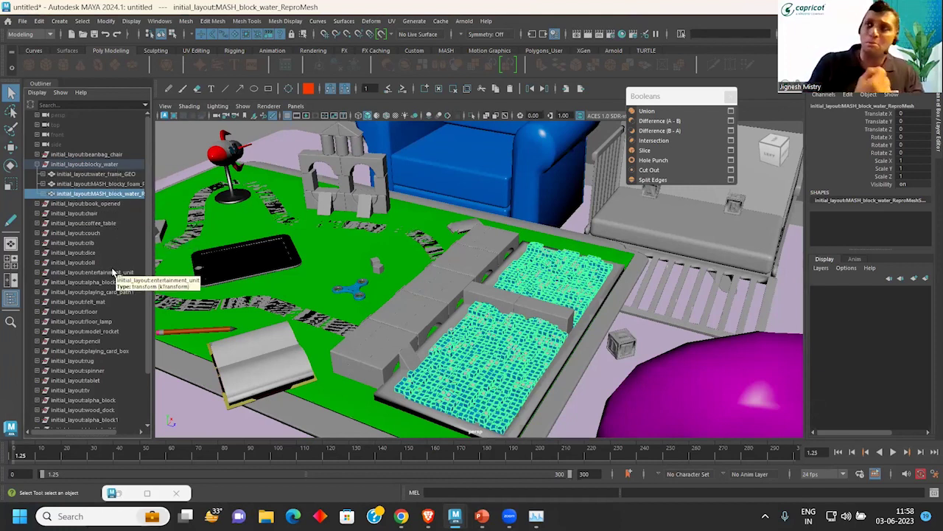
left_click(44, 195)
left_click(81, 204)
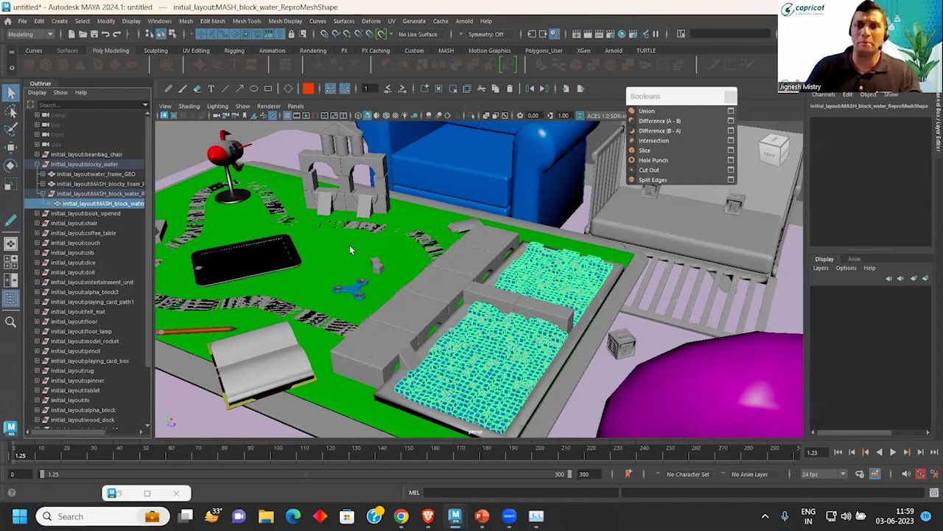
Step: Select the tablet on the green mat, then request a new scene
left_click(313, 258)
left_click(277, 261)
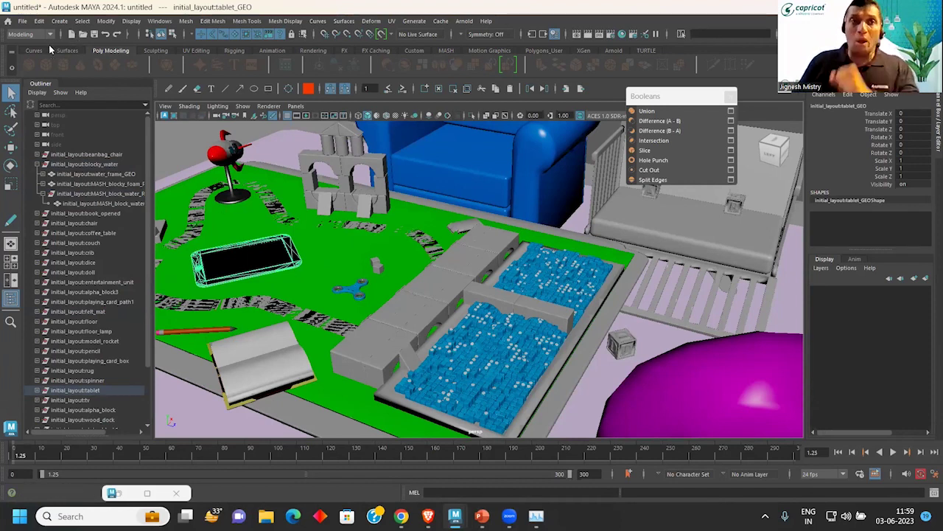
left_click(72, 35)
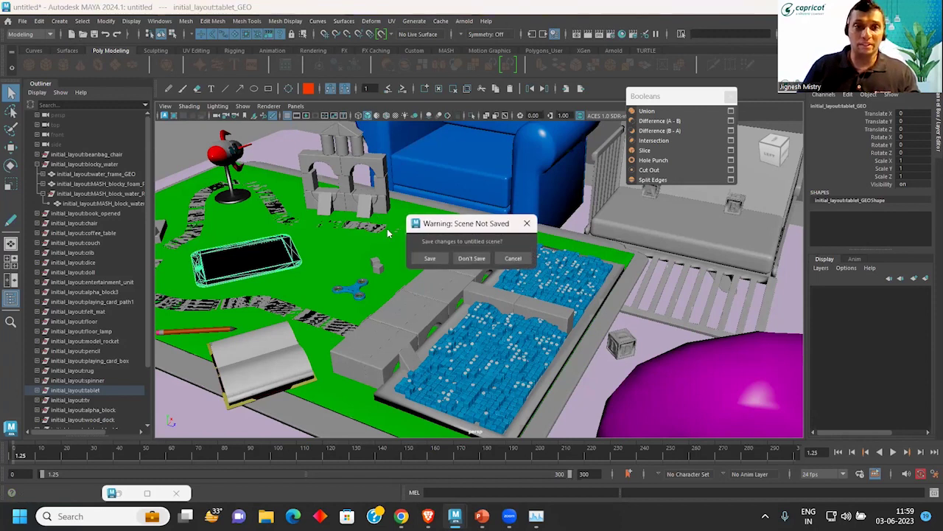
Step: Discard the layout and open the USD Layer Editor, moved over the viewport, showing its Create options
left_click(465, 259)
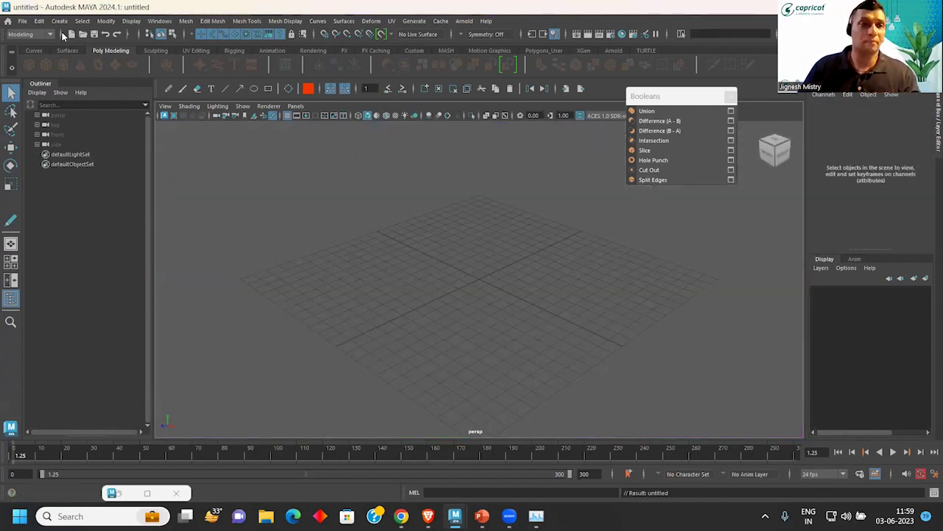
left_click(114, 22)
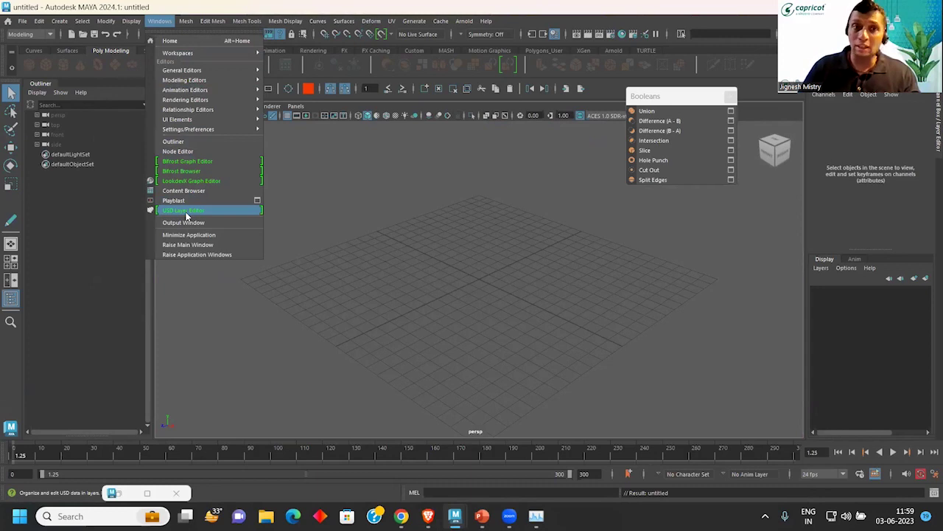
left_click(186, 215)
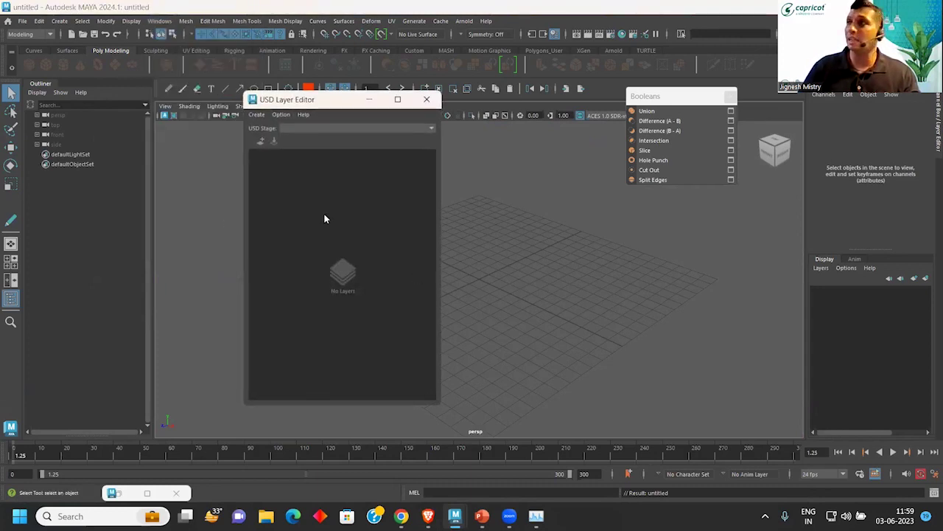
left_click_drag(306, 104, 408, 117)
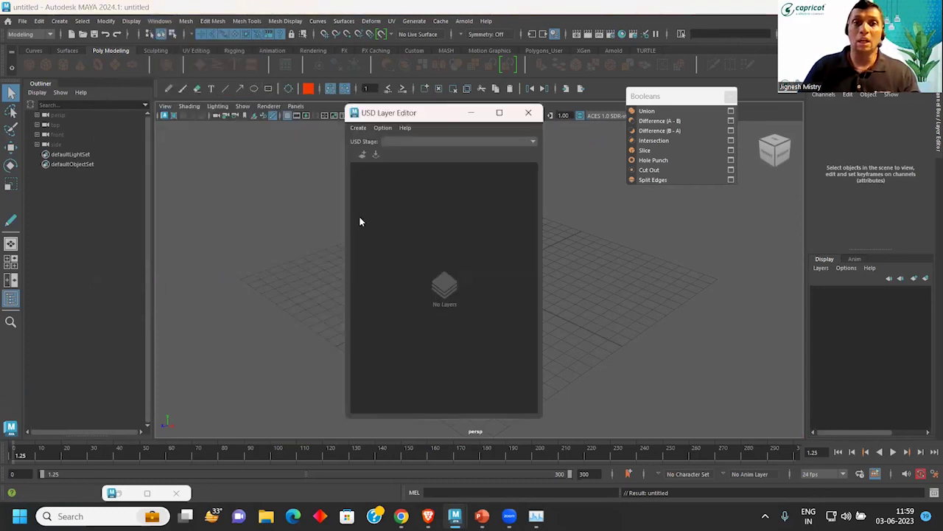
left_click(359, 128)
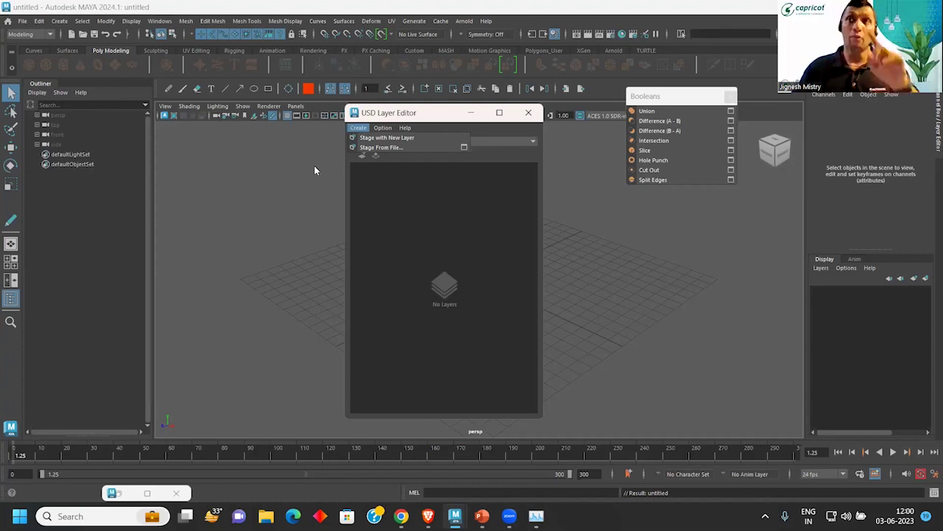
left_click(28, 24)
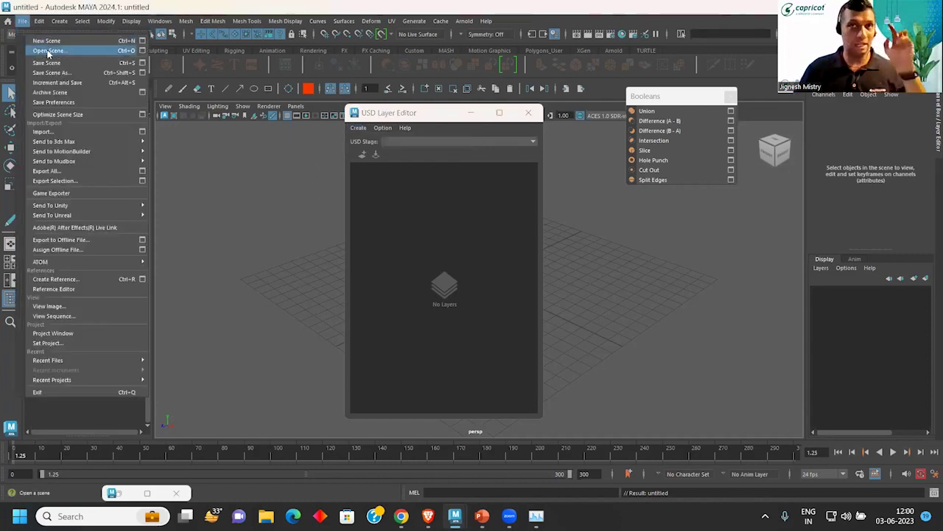
Step: Open mayabot_sit_anim.ma from living_room_USD\living_room_assets\scenes
left_click(47, 49)
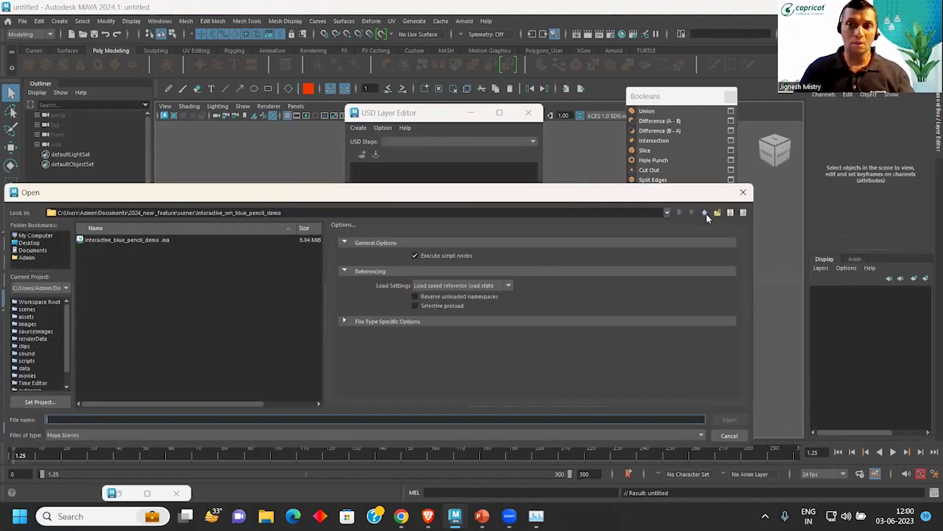
left_click(705, 213)
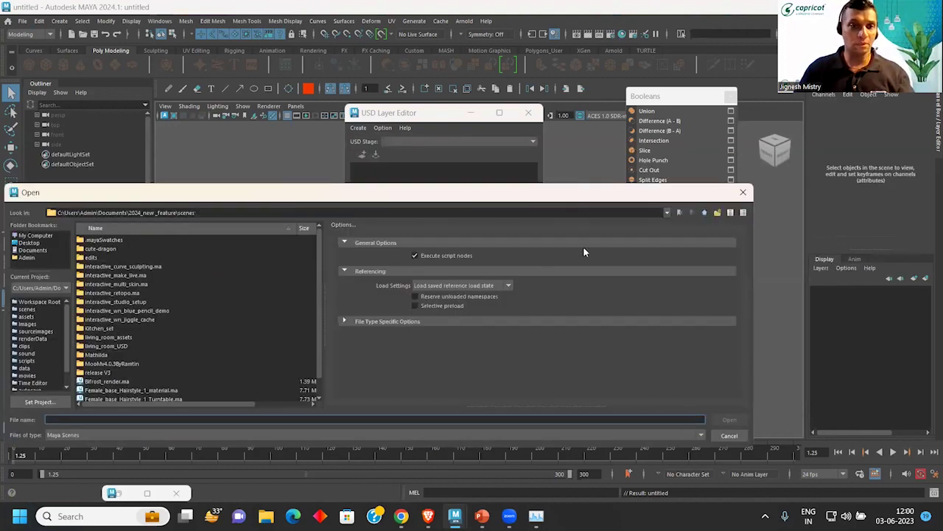
double_click(121, 347)
double_click(92, 242)
double_click(94, 241)
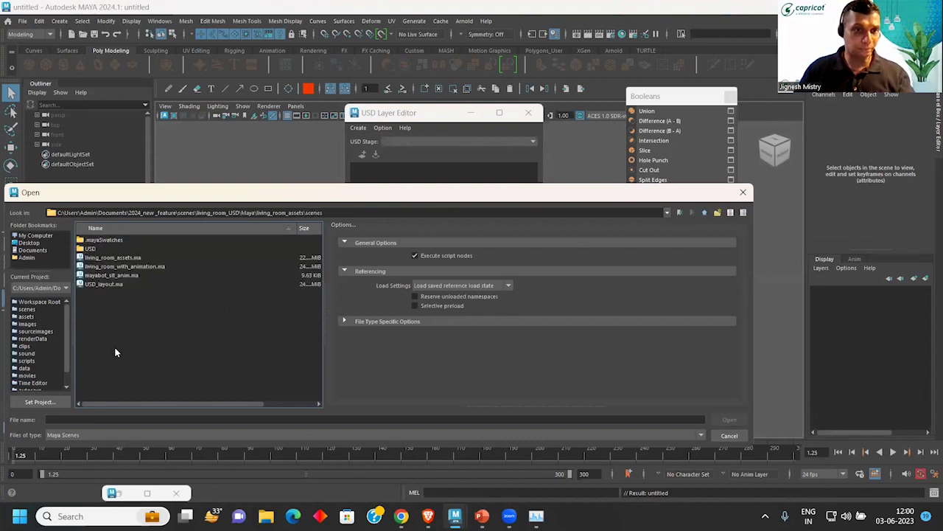
double_click(107, 275)
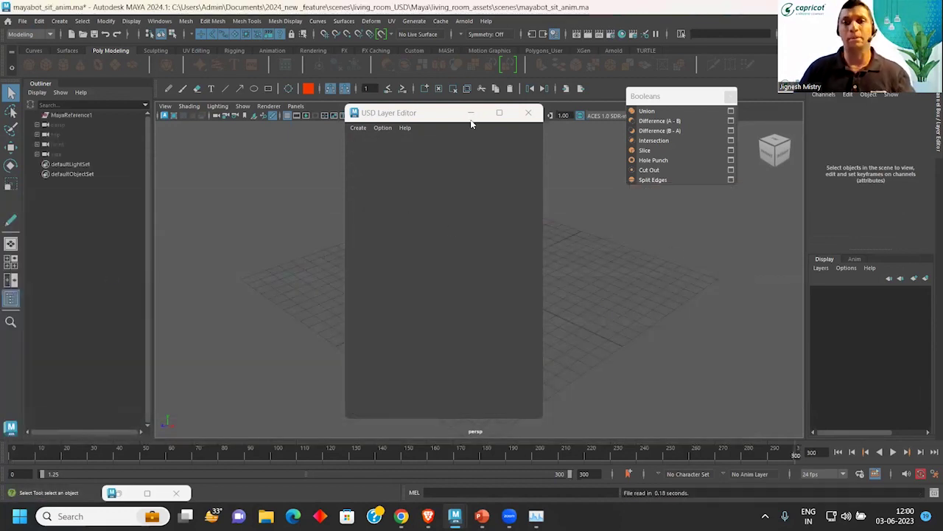
Step: Close the USD Layer Editor and reopen mayabot_sit_anim.ma without saving changes
left_click(528, 113)
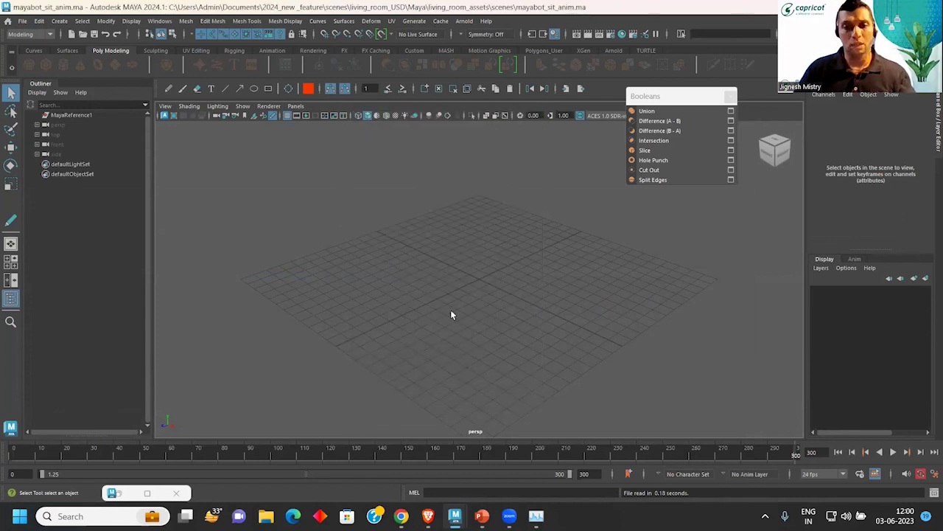
scroll(450, 310, "down", 8)
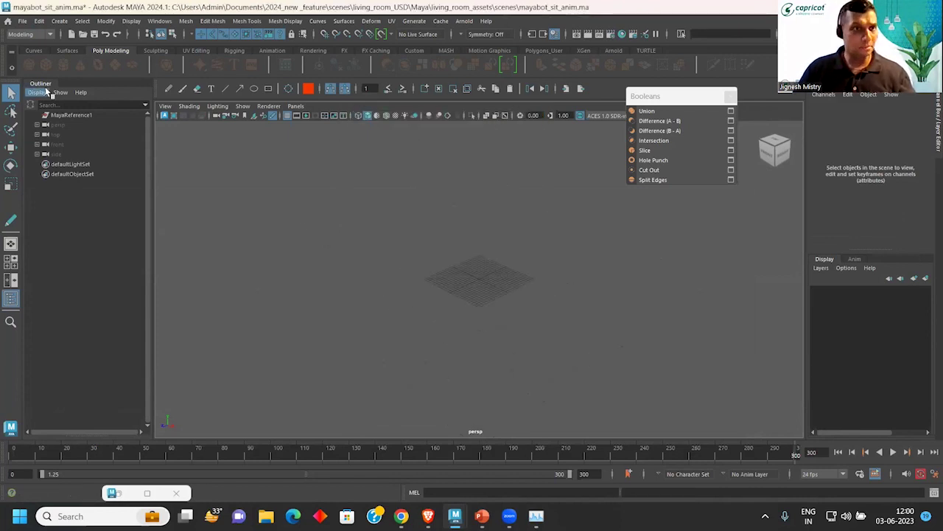
left_click_drag(572, 218, 450, 230, "alt")
left_click(22, 20)
left_click(45, 44)
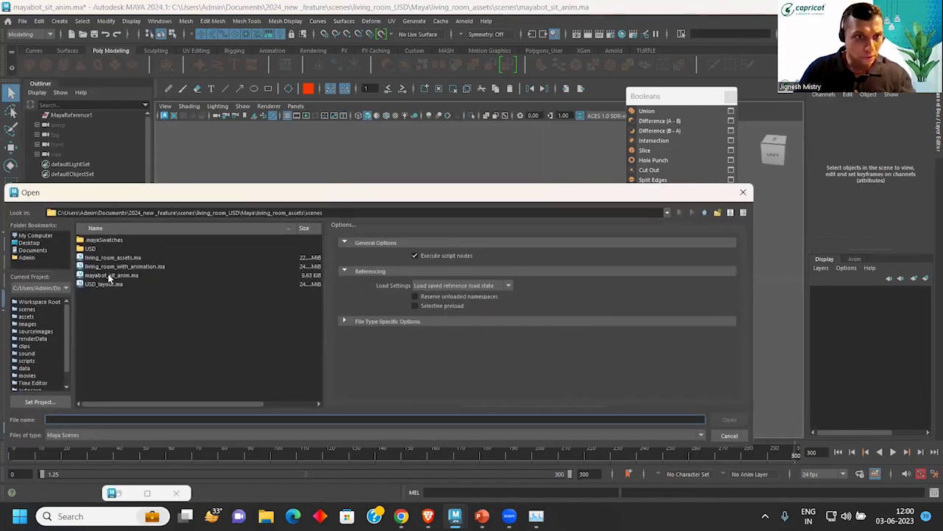
left_click(109, 275)
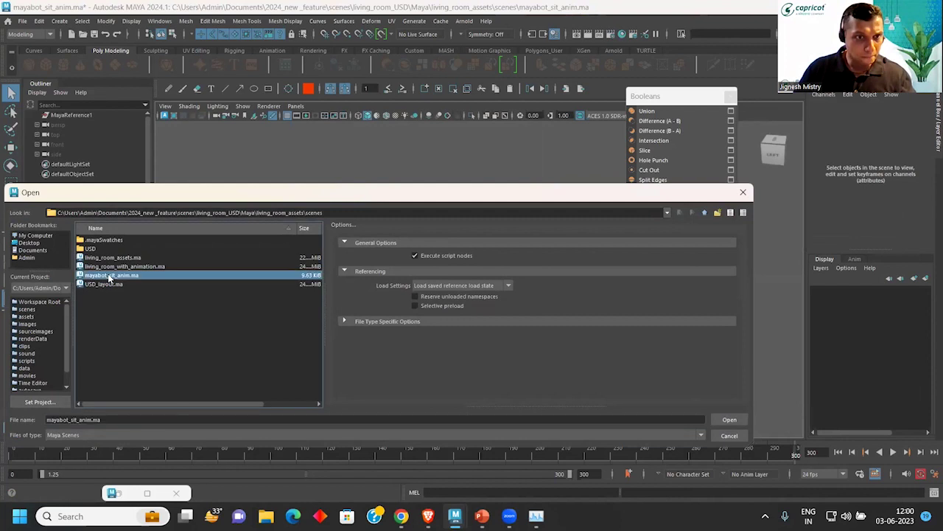
double_click(109, 275)
left_click(470, 261)
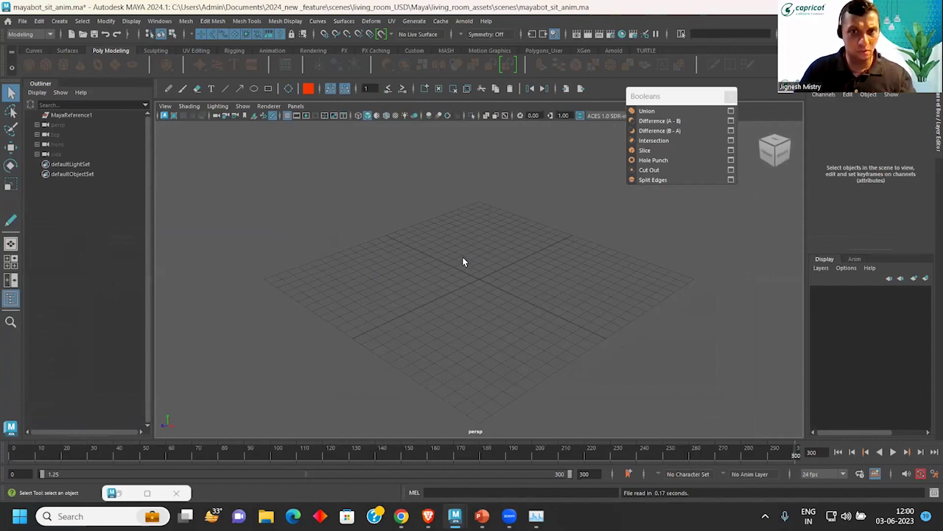
Step: Browse back into living_room_assets\scenes and open living_room_with_animation.ma
left_click(22, 20)
left_click(44, 38)
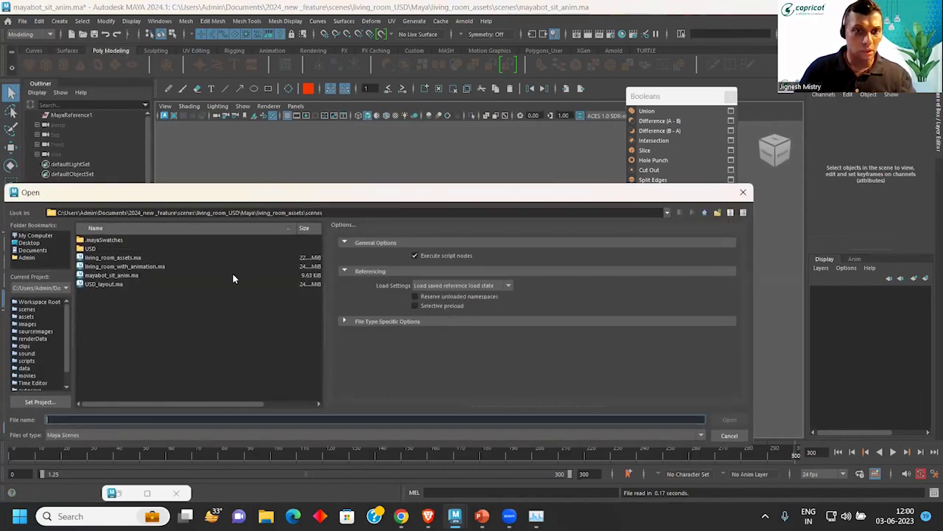
left_click(109, 283)
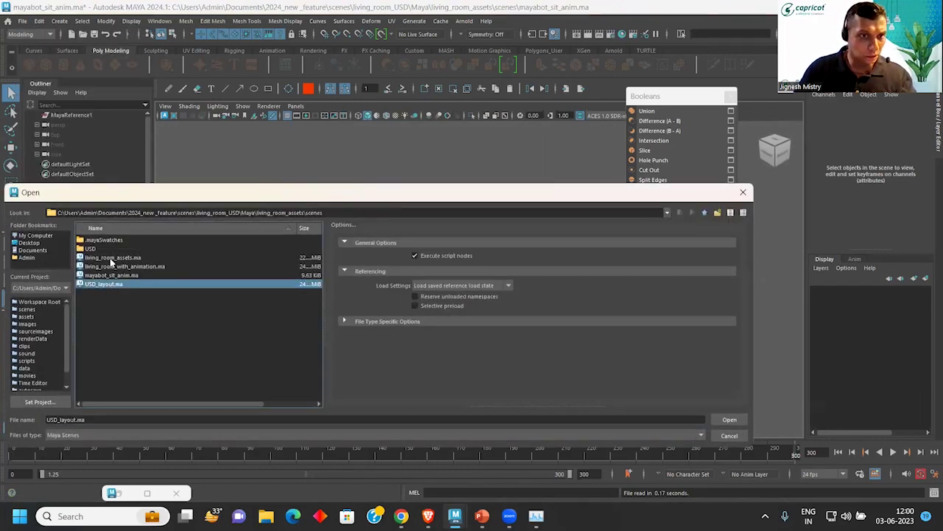
left_click(107, 258)
double_click(89, 249)
double_click(707, 210)
left_click(707, 210)
double_click(153, 240)
double_click(93, 249)
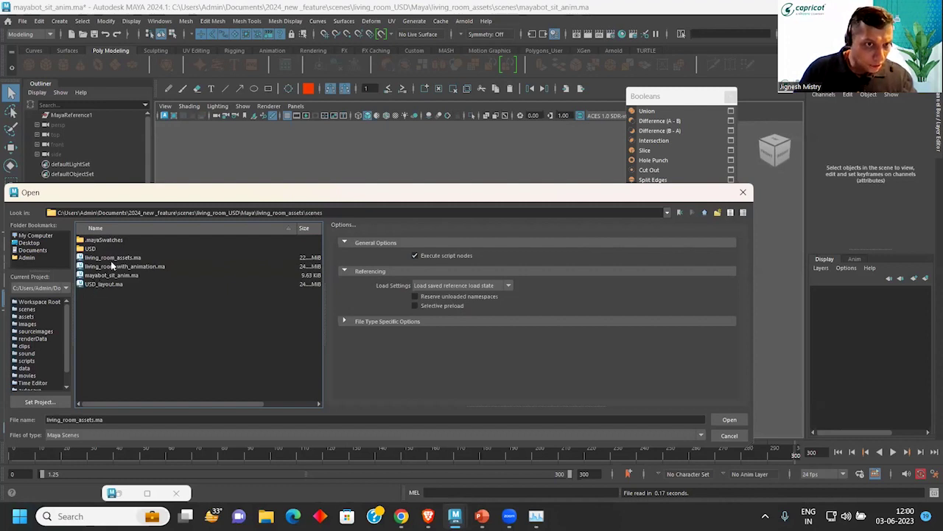
double_click(112, 265)
Step: Load living_room_with_animation.ma unsaved, play and stop its animation, then start a new scene discarding changes
left_click(469, 261)
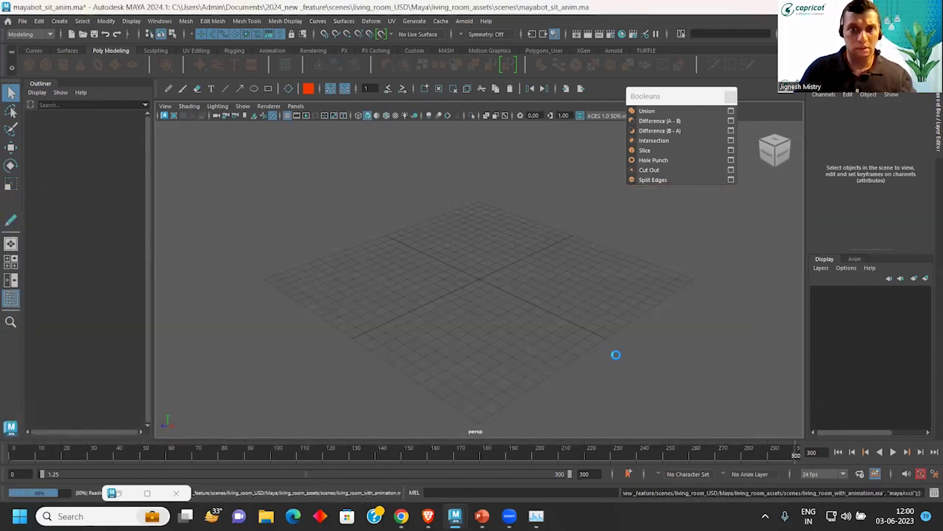
scroll(615, 353, "down", 3)
scroll(615, 354, "down", 2)
mouse_move(608, 356)
left_mouse_down("alt")
mouse_move(494, 354)
mouse_move(530, 365)
left_mouse_up("alt")
left_click(893, 451)
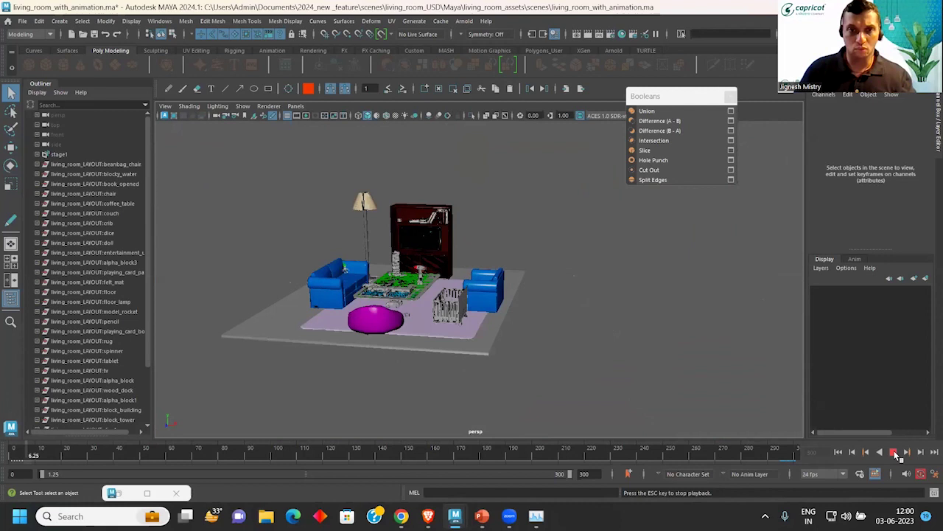
left_click(894, 452)
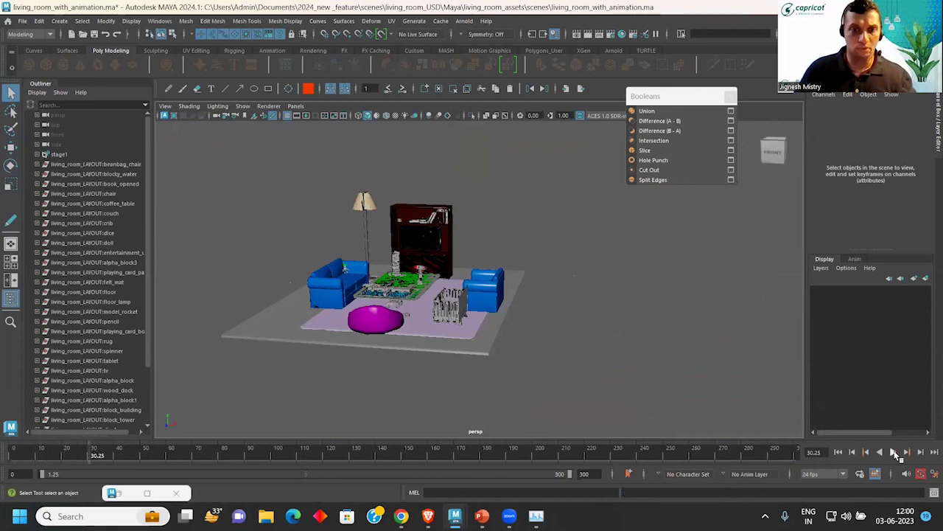
left_click(72, 35)
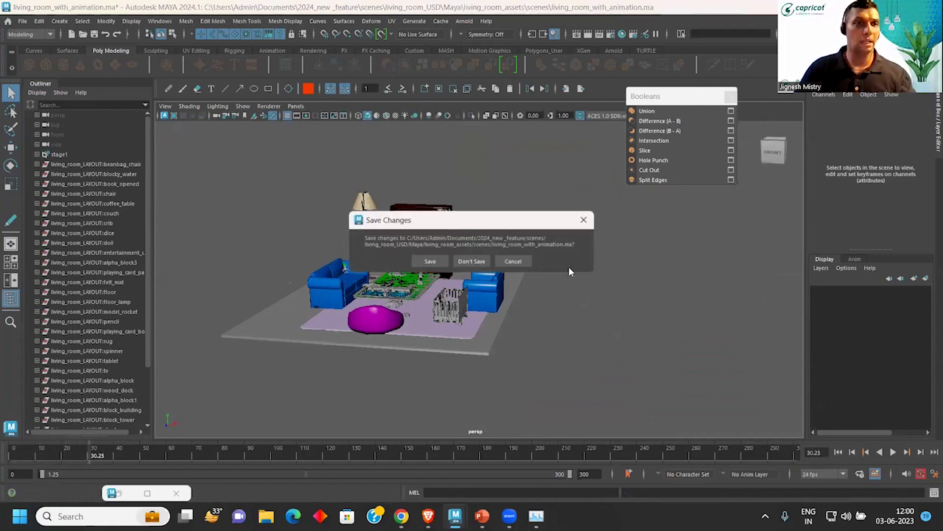
left_click(485, 261)
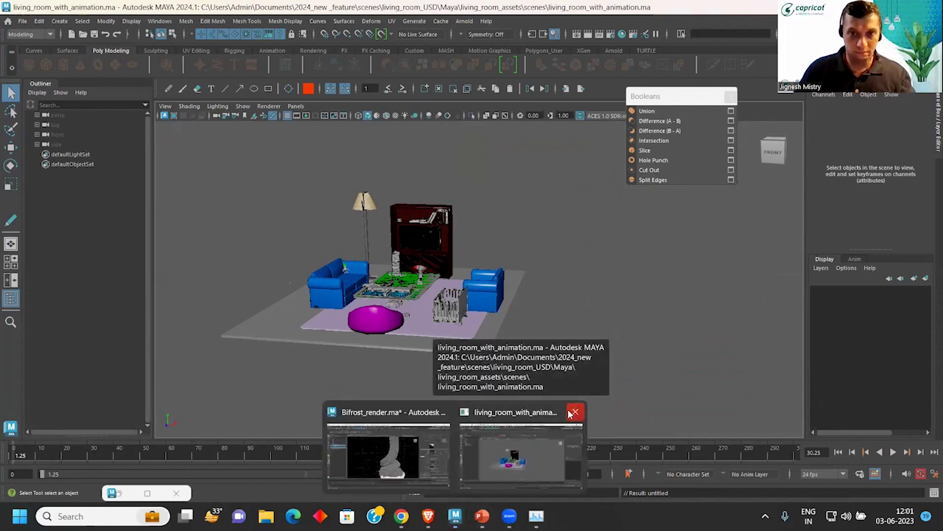
mouse_move(454, 515)
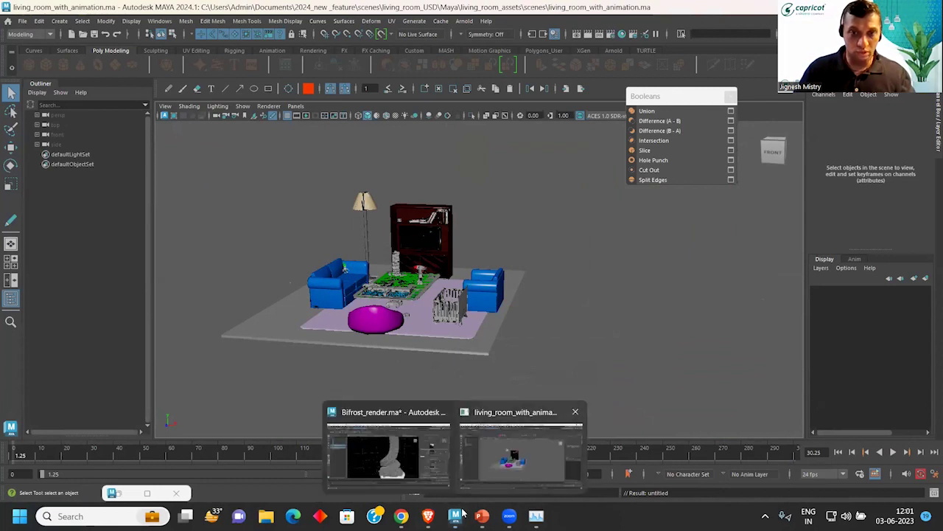
Step: End the extra maya (7) process in Windows Task Manager
right_click(646, 510)
left_click(673, 471)
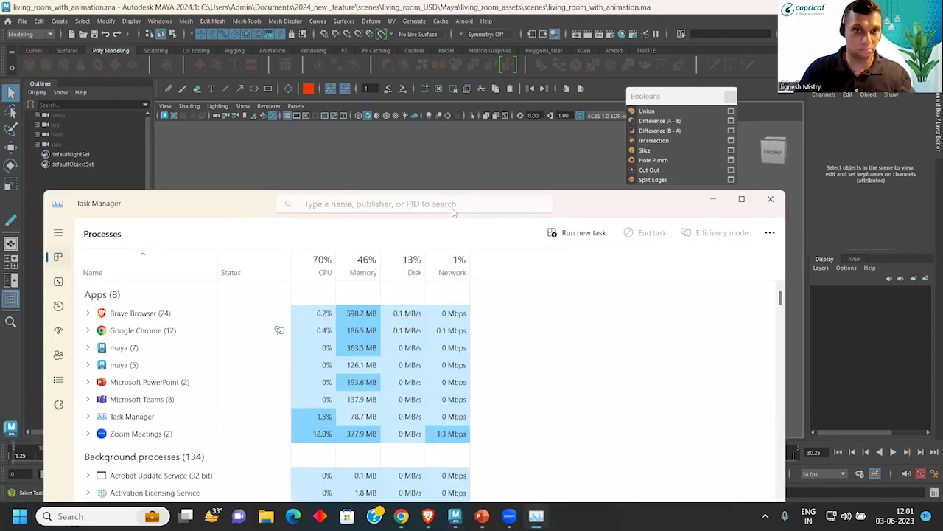
left_click_drag(619, 205, 673, 83)
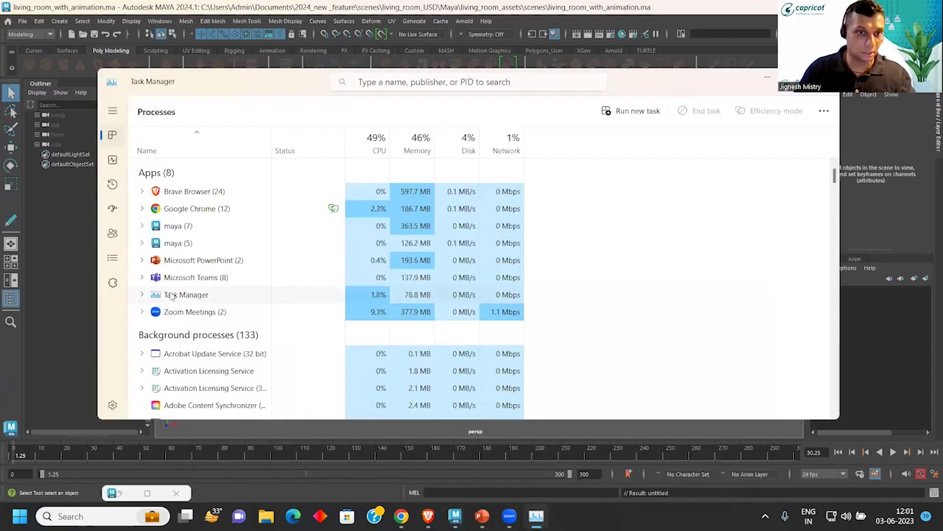
left_click(706, 110)
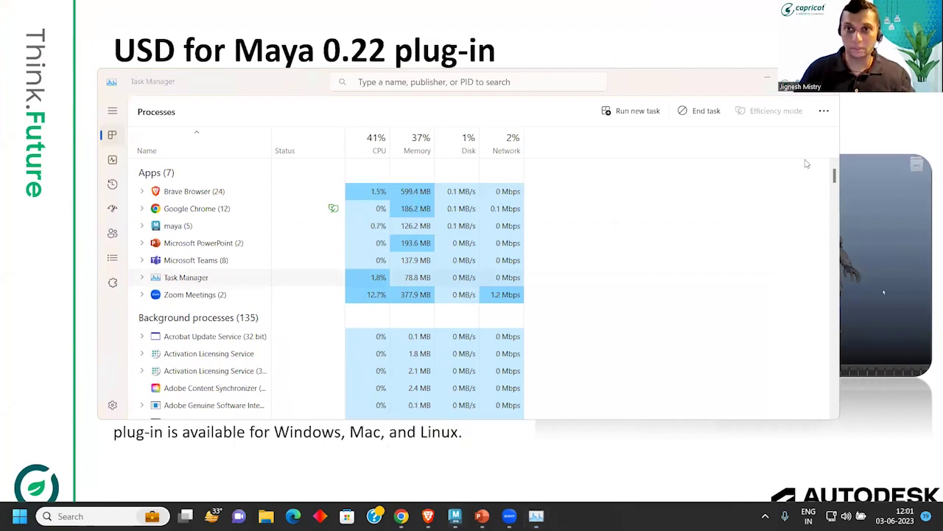
Step: Relaunch Maya 2024 from the Start menu's recent apps and start a new empty scene
left_click(22, 514)
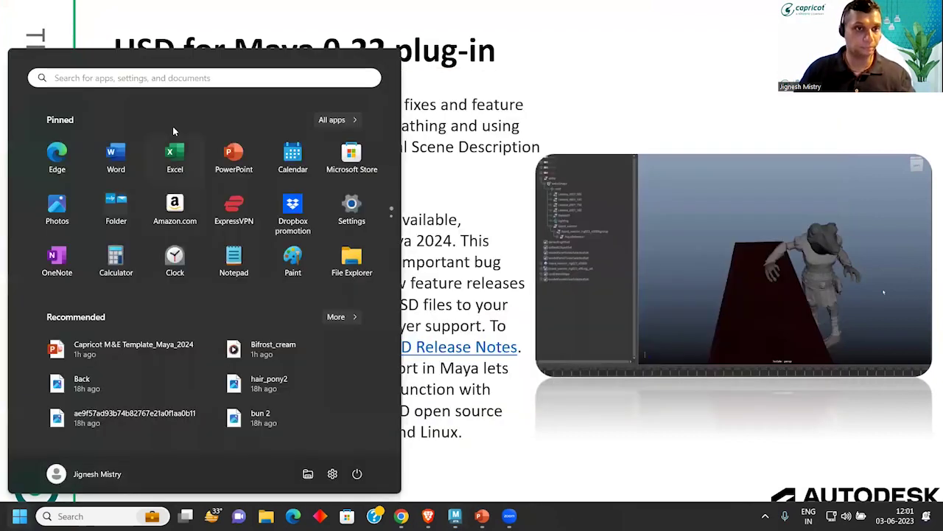
left_click(194, 82)
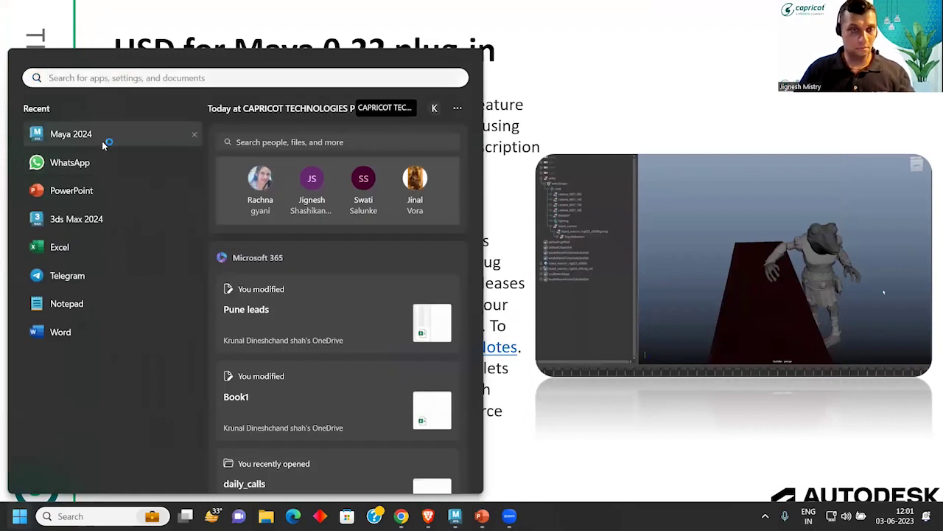
left_click(105, 132)
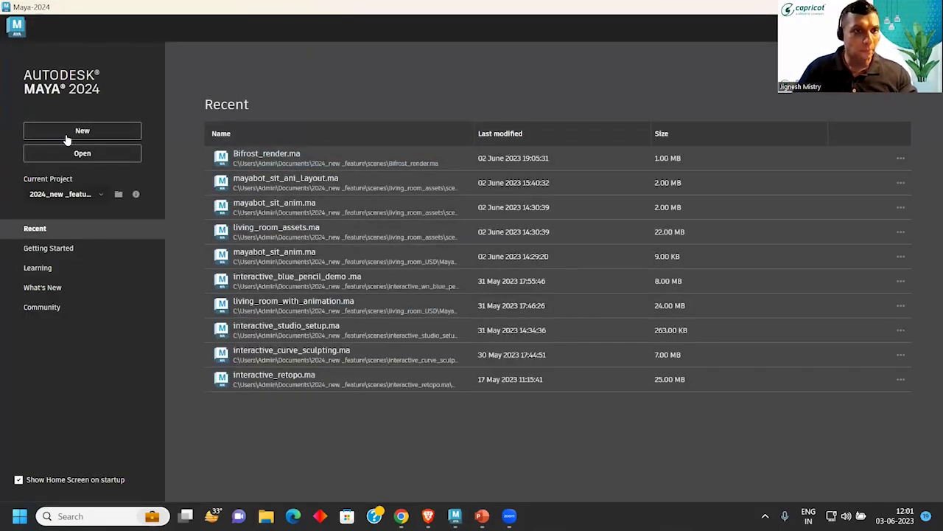
left_click(71, 135)
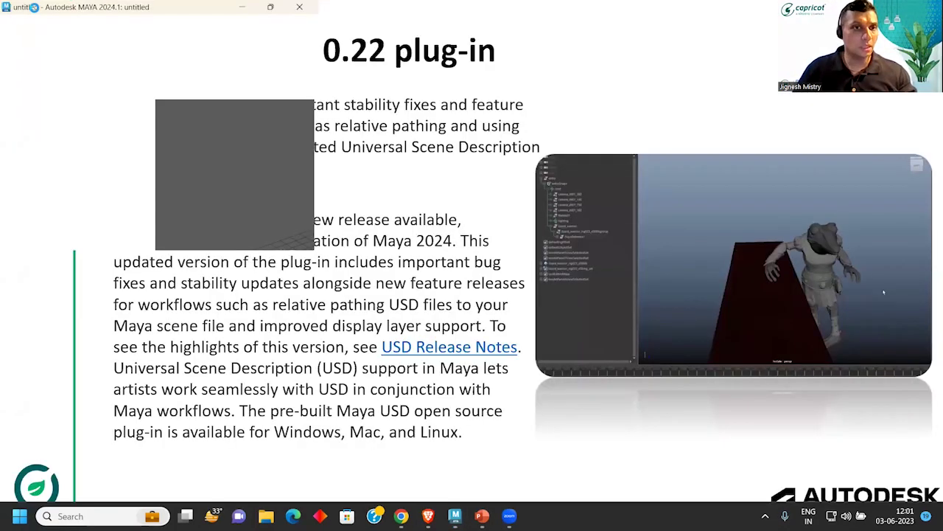
Step: Browse the Open Scene dialog into living_room_USD\Maya\living_room_assets\scenes
left_click(23, 20)
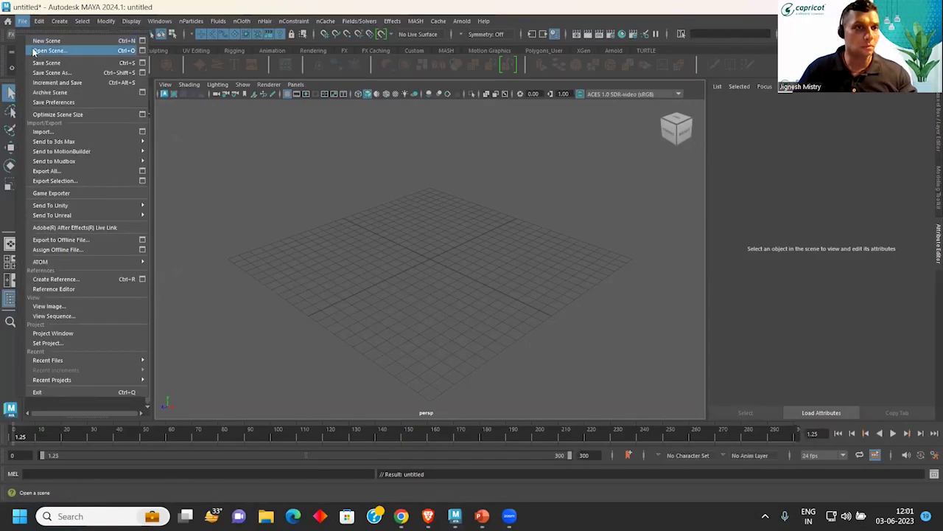
left_click(35, 49)
left_click_drag(168, 195, 269, 129)
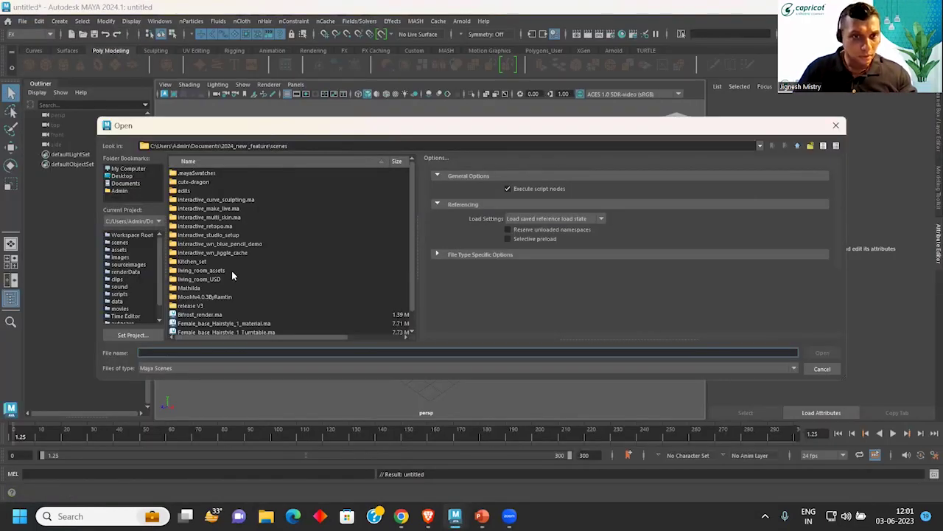
scroll(233, 270, "down", 1)
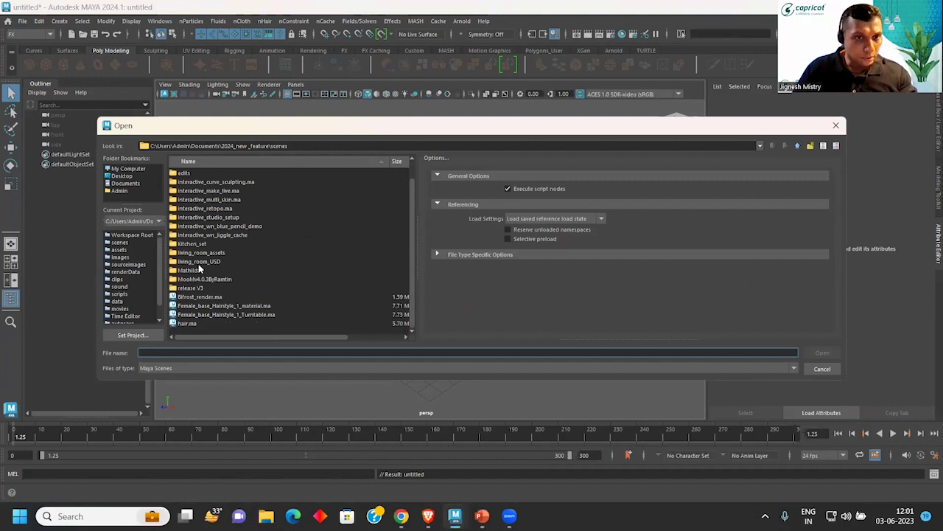
double_click(199, 263)
double_click(183, 174)
double_click(194, 175)
double_click(192, 184)
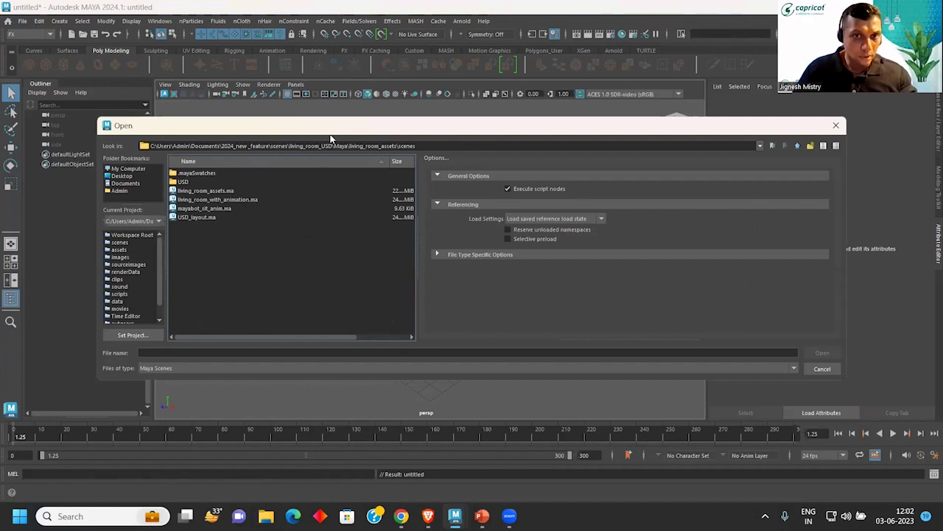
left_click_drag(330, 137, 226, 193)
Step: Open mayabot_sit_anim.ma, discarding the untitled scene's changes, and orbit around the character
left_click(693, 203)
left_click(692, 202)
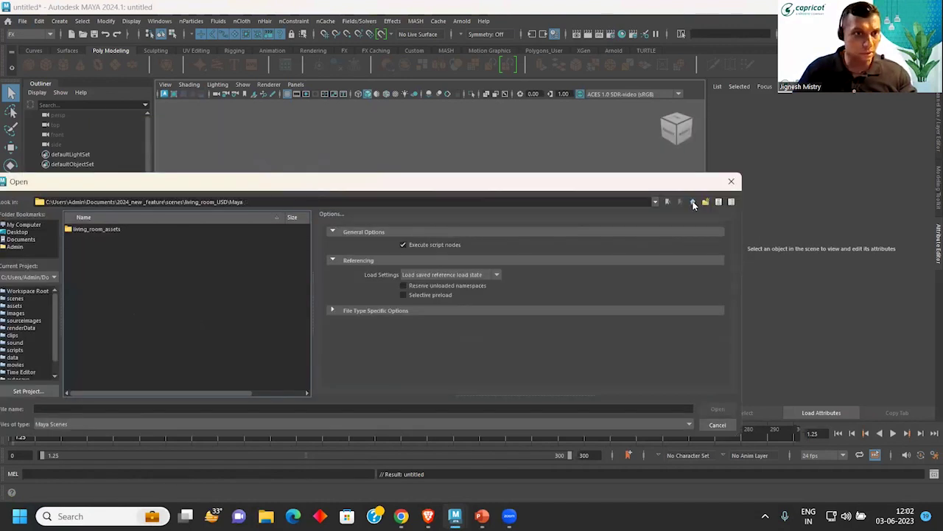
left_click(693, 203)
left_click(693, 202)
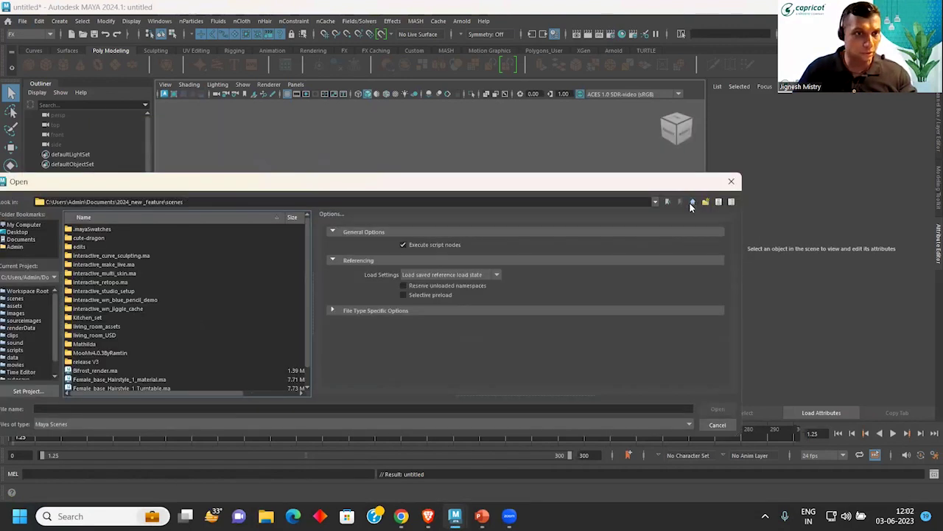
double_click(98, 326)
double_click(81, 238)
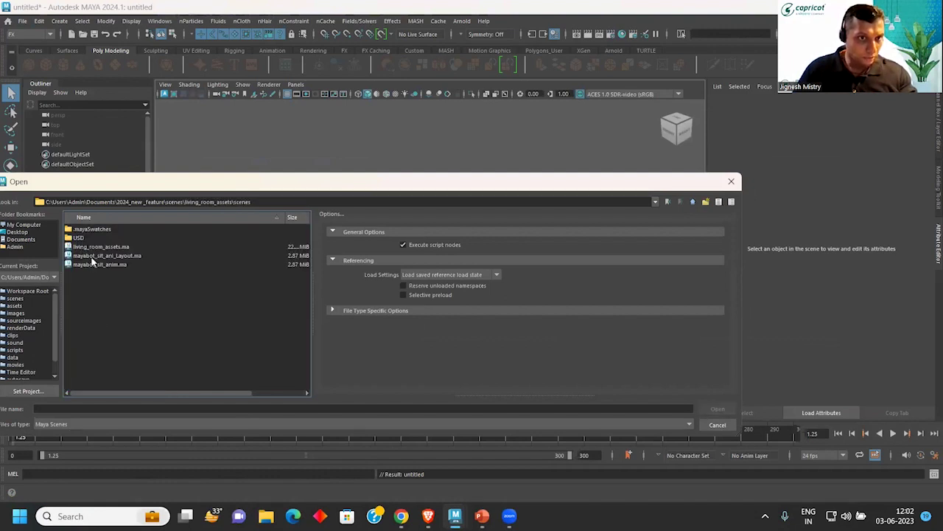
double_click(93, 264)
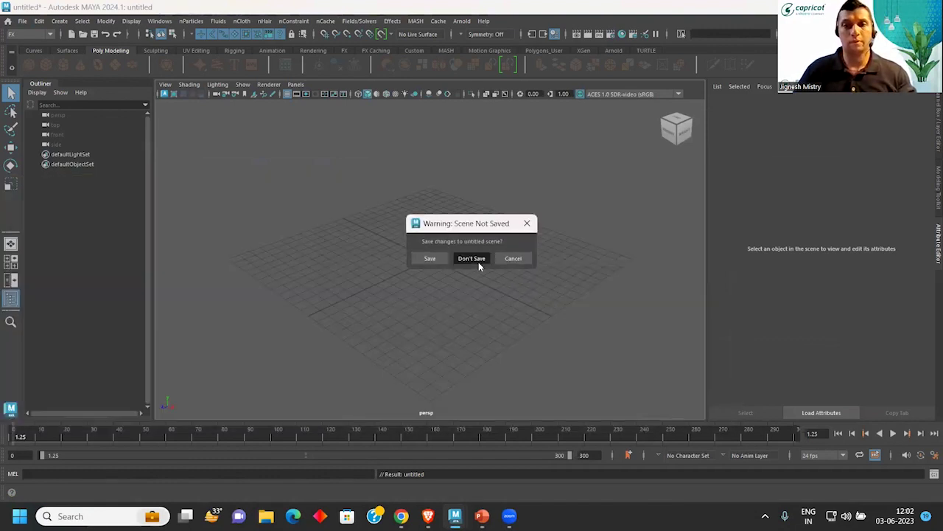
left_click(478, 261)
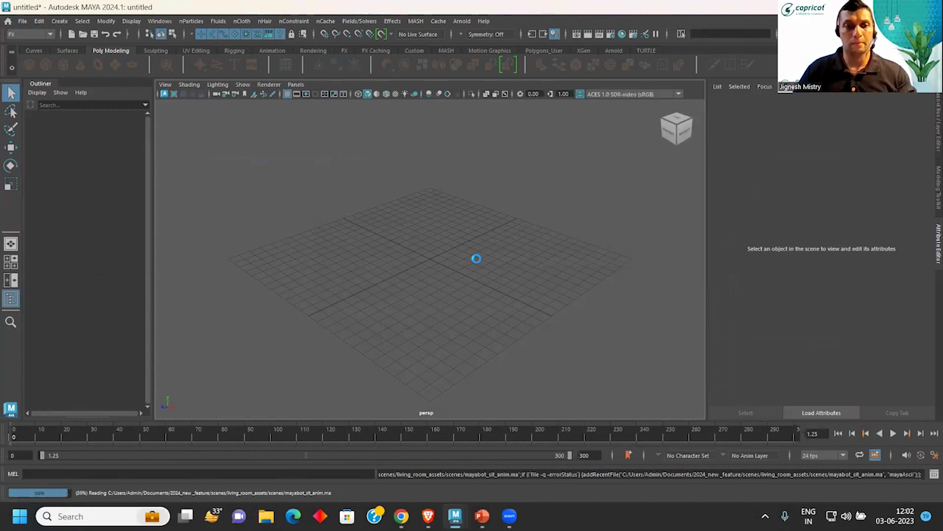
mouse_move(476, 261)
left_mouse_down("alt")
mouse_move(443, 270)
mouse_move(440, 297)
left_mouse_up("alt")
scroll(440, 298, "up", 3)
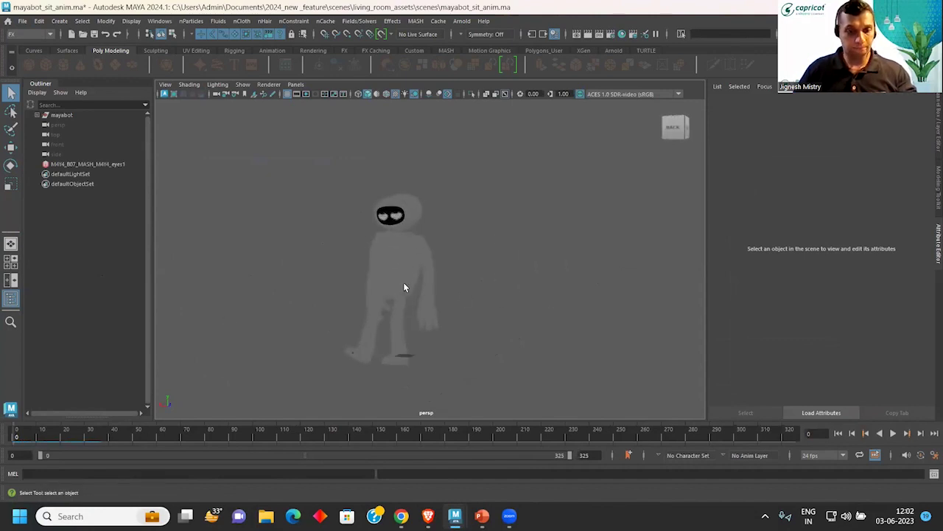
Step: Frame the mayabot, turn on scene lighting and textured display, and preview the animation
key("f")
key("7")
key("6")
left_click_drag(457, 257, 435, 284, "alt")
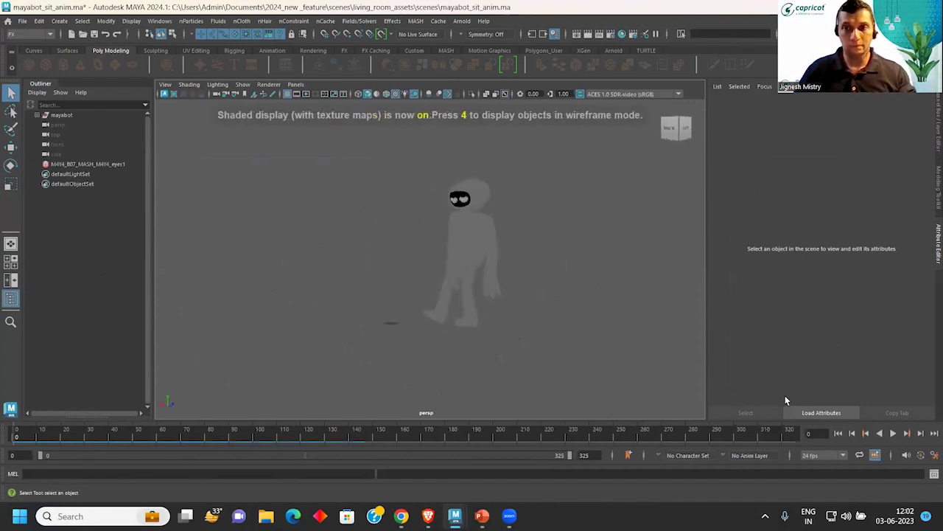
left_click(892, 435)
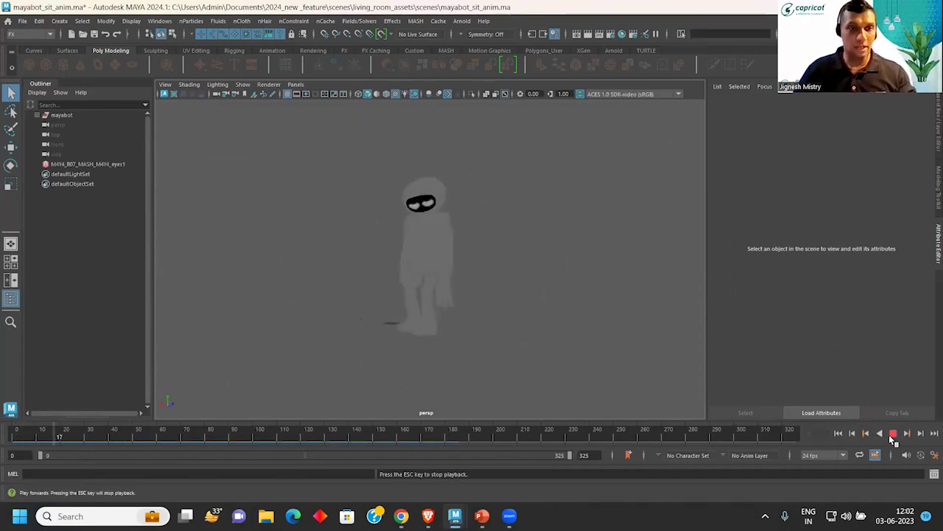
left_click(892, 435)
Step: Set Time Slider playback speed to real-time 24 fps x 1 and save the preferences
left_click(934, 456)
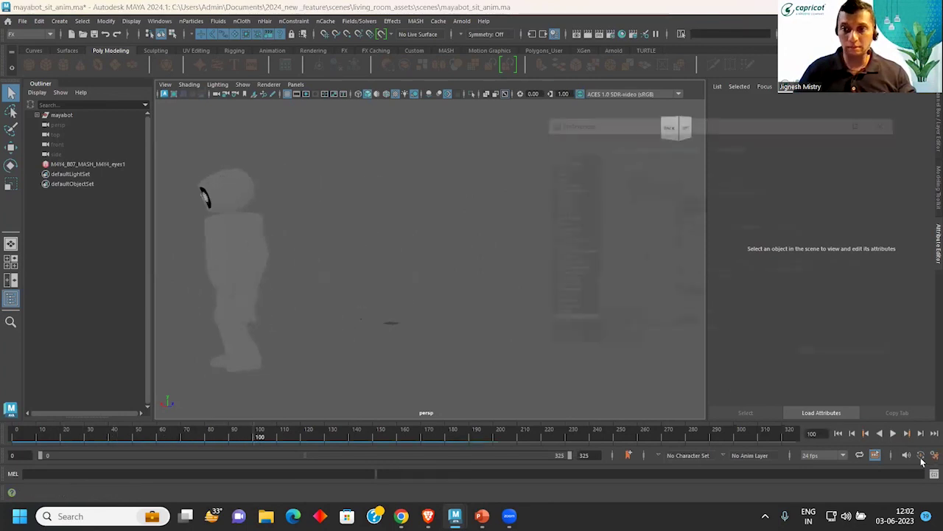
left_click(700, 322)
left_click(700, 343)
left_click(676, 369)
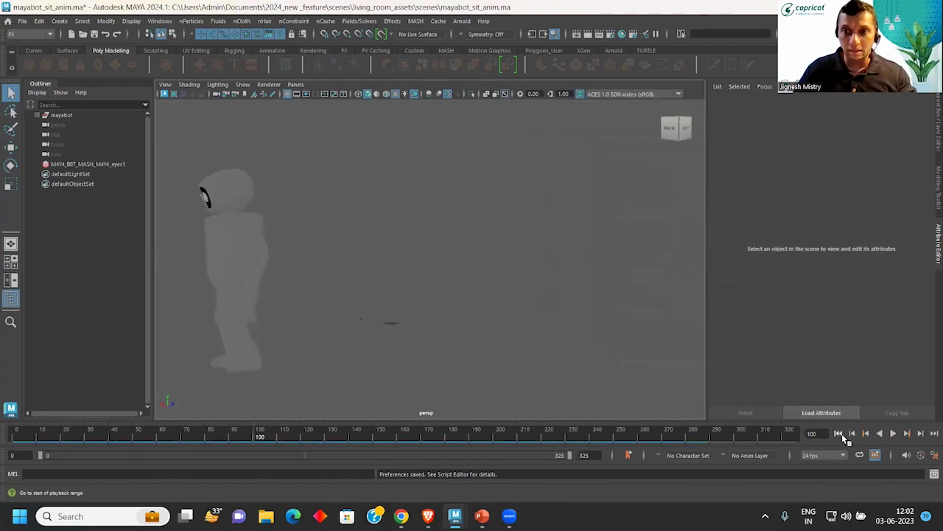
Step: Replay the animation from the start at real speed, stopping at frame 303
left_click(839, 434)
left_click(892, 433)
mouse_move(483, 254)
left_mouse_down("alt")
mouse_move(381, 265)
mouse_move(426, 263)
mouse_move(535, 299)
mouse_move(412, 307)
mouse_move(452, 305)
left_mouse_up("alt")
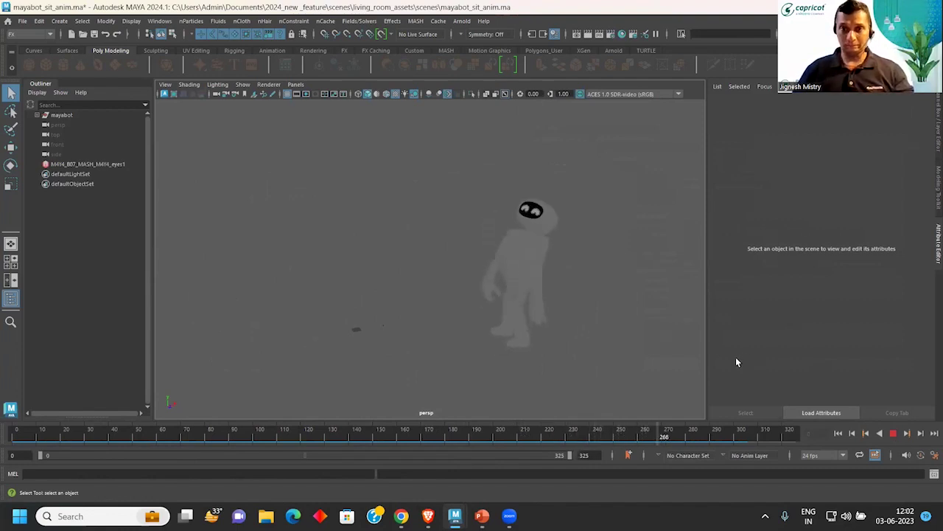
left_click(891, 433)
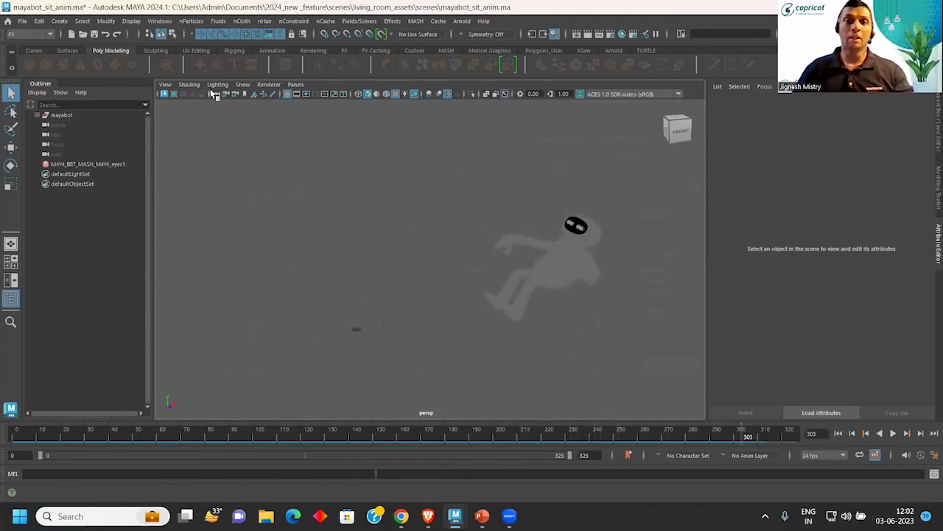
left_click_drag(482, 326, 455, 314, "alt")
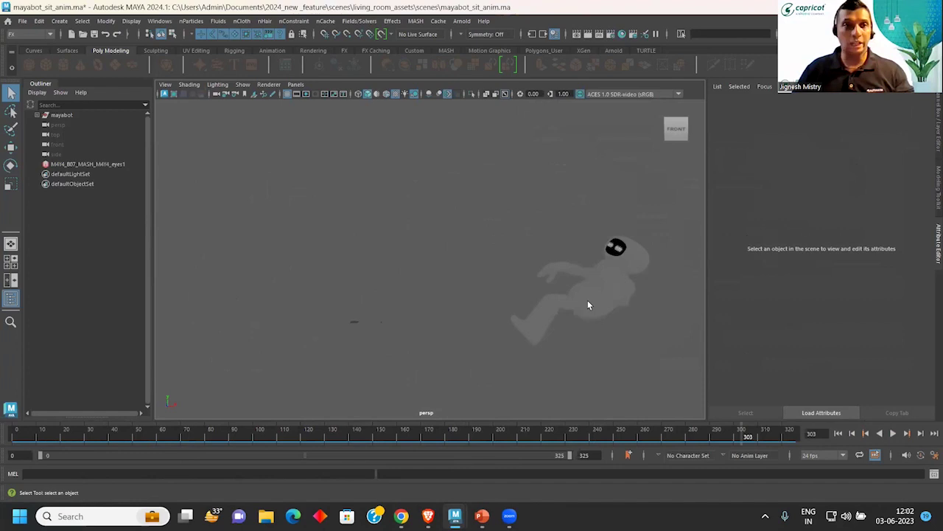
left_click(22, 21)
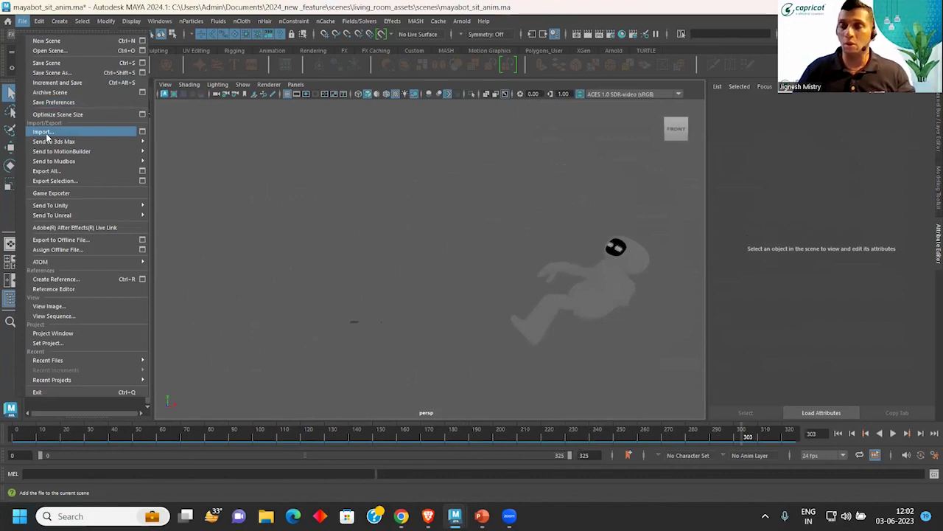
Step: Create a USD stage from living_room_LAYOUT.usd in the USD Layer Editor
left_click(240, 158)
left_click(159, 20)
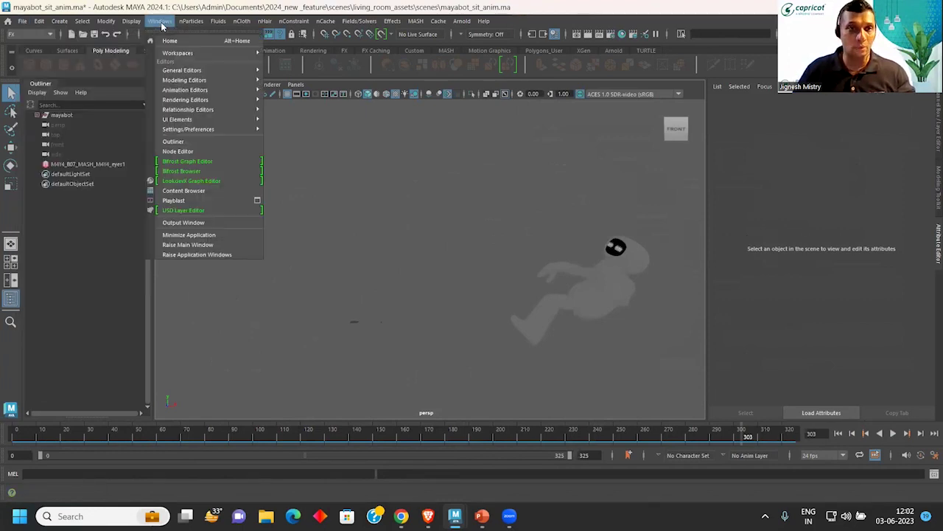
left_click(183, 213)
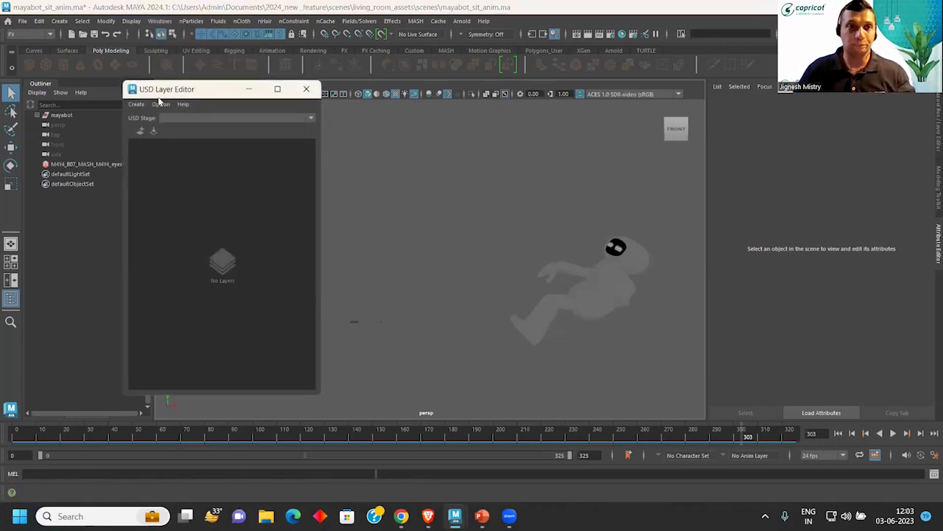
left_click_drag(167, 92, 389, 106)
left_click(357, 117)
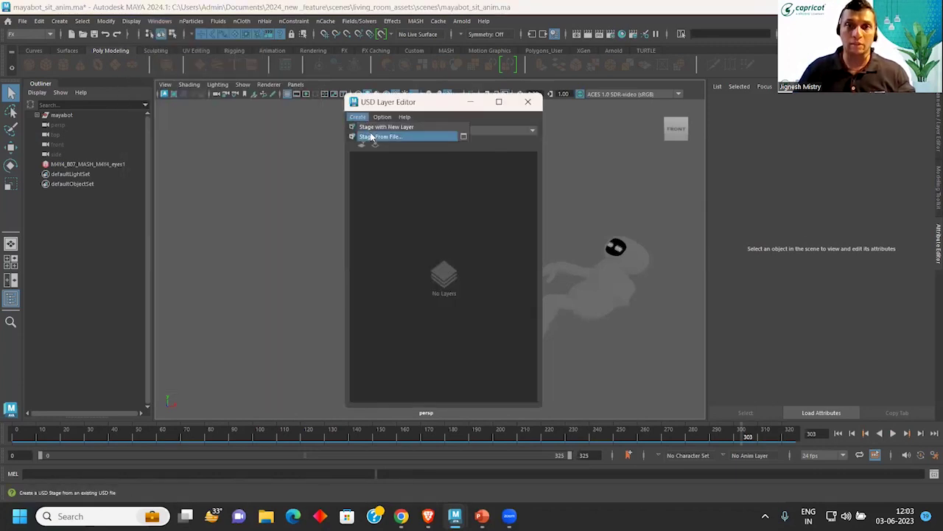
left_click(373, 138)
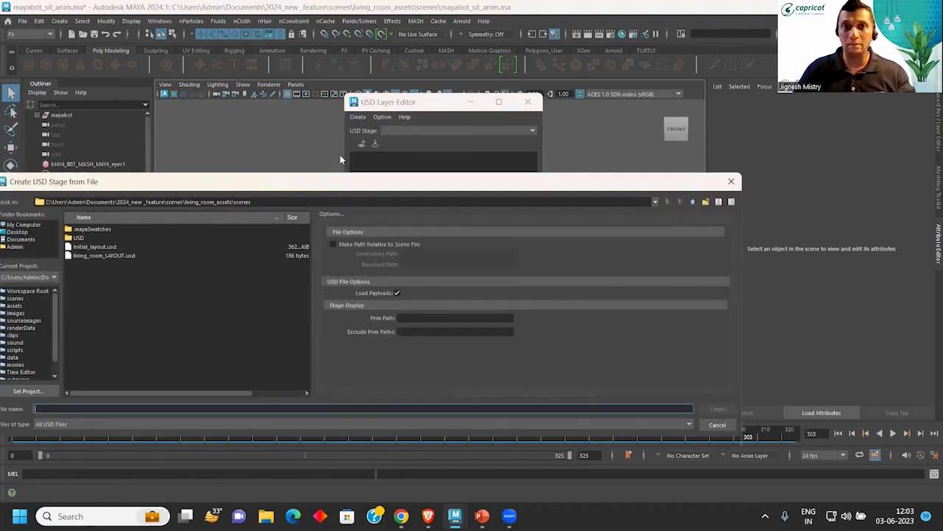
left_click_drag(235, 188, 397, 175)
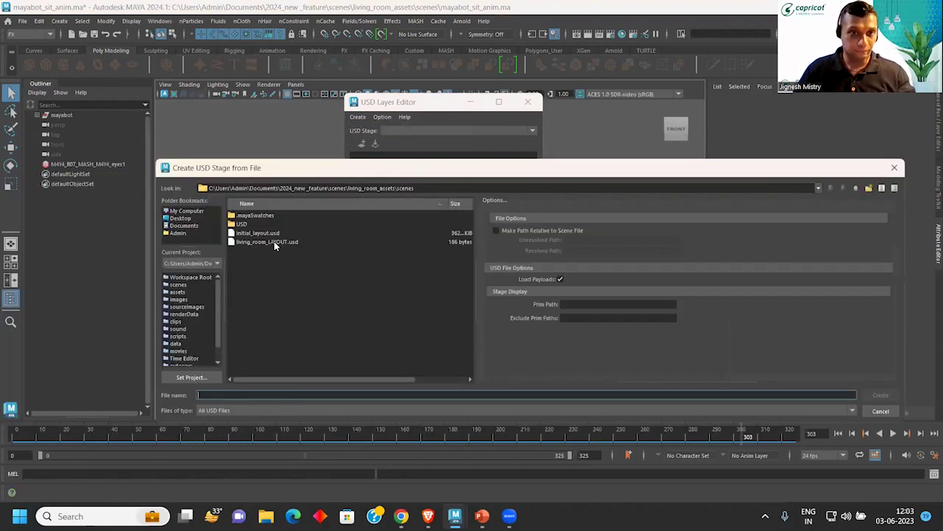
left_click(275, 244)
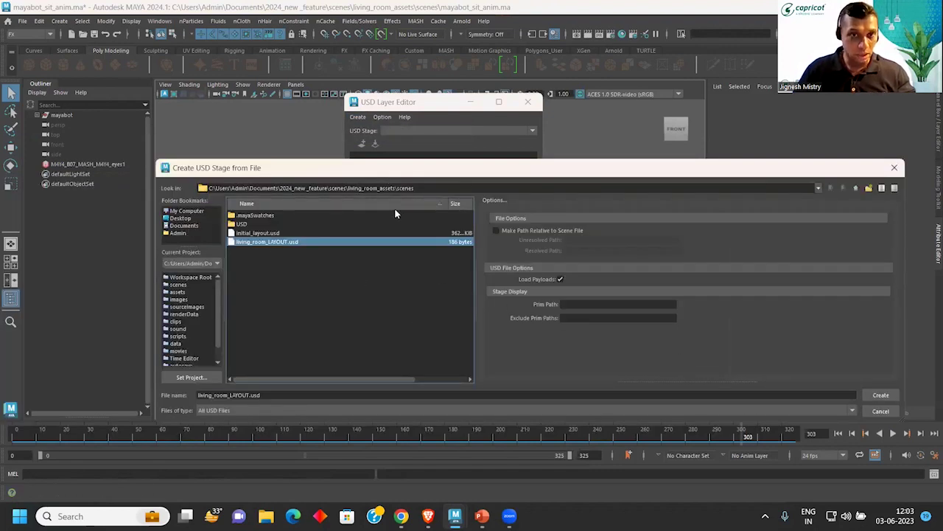
left_click(880, 395)
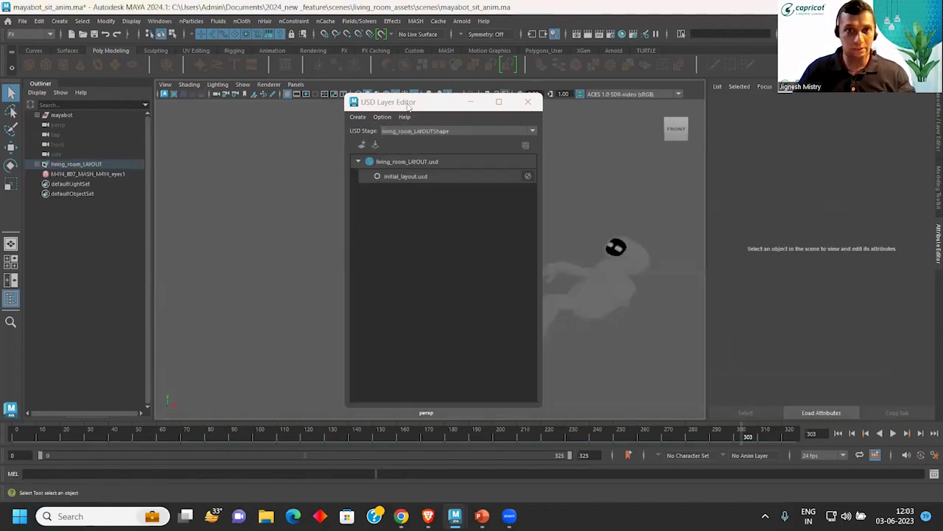
Step: Switch the viewport to shaded, textured display lit by all scene lights
left_click(469, 102)
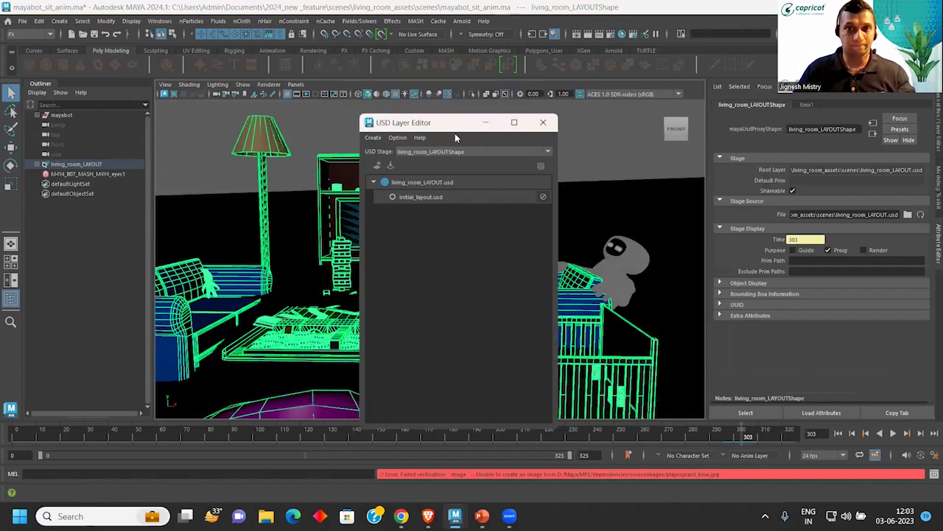
mouse_move(466, 241)
left_mouse_down("alt")
mouse_move(505, 243)
mouse_move(485, 252)
left_mouse_up("alt")
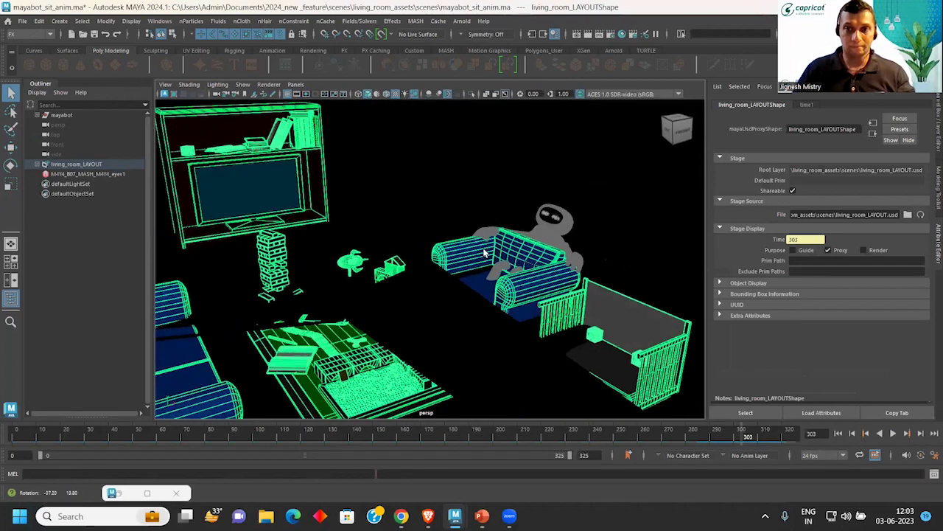
key("5")
key("5")
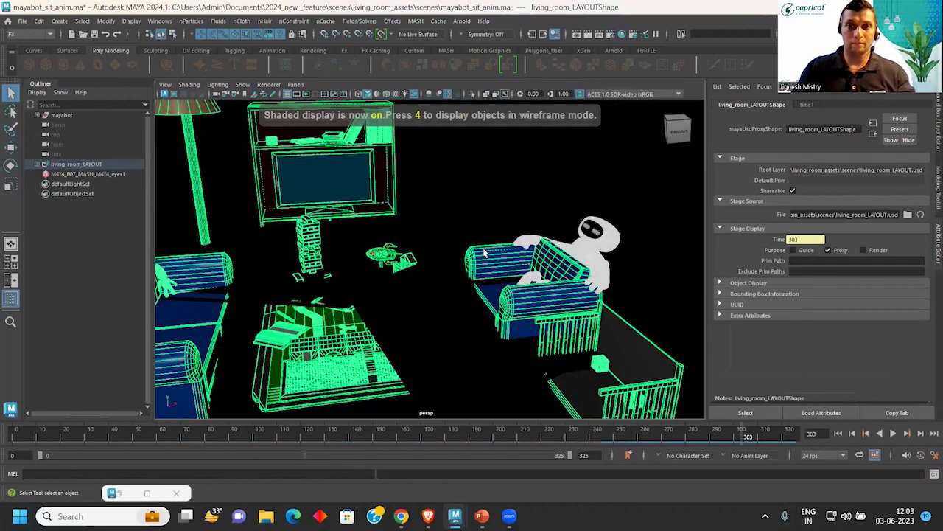
key("4")
key("5")
key("6")
key("7")
mouse_move(466, 253)
left_mouse_down("alt")
mouse_move(428, 272)
mouse_move(564, 274)
mouse_move(375, 287)
mouse_move(459, 202)
mouse_move(553, 212)
mouse_move(545, 263)
mouse_move(526, 273)
left_mouse_up("alt")
left_click(459, 202)
scroll(526, 273, "up", 3)
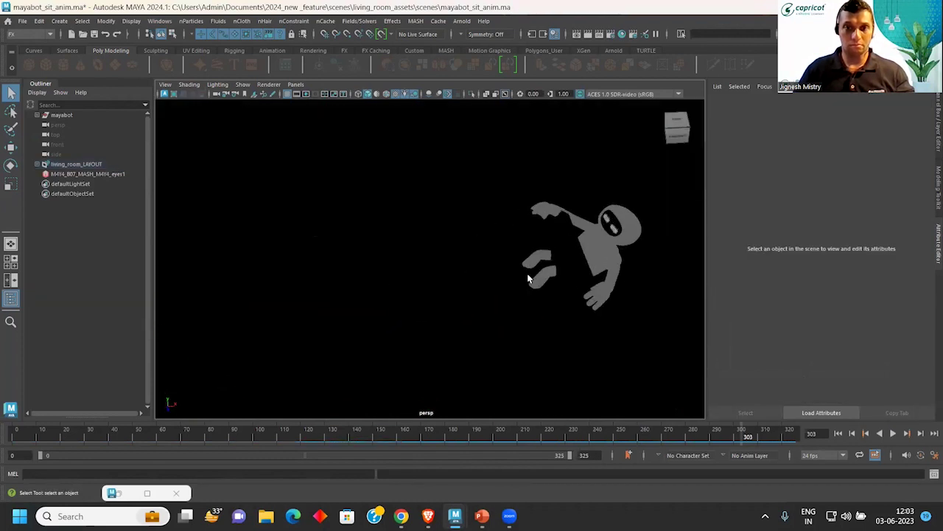
Step: Reopen mayabot_sit_anim.ma without saving the current changes
left_click(22, 21)
left_click(37, 45)
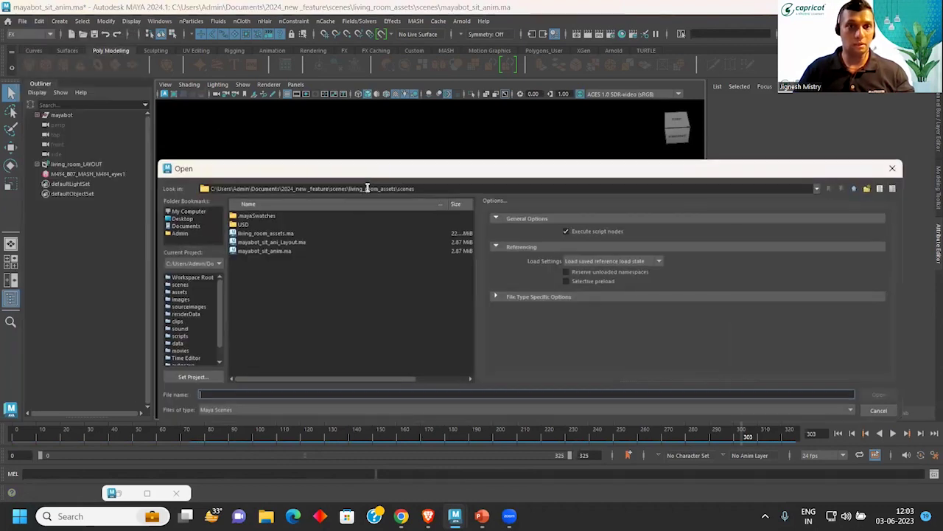
double_click(270, 252)
left_click(472, 260)
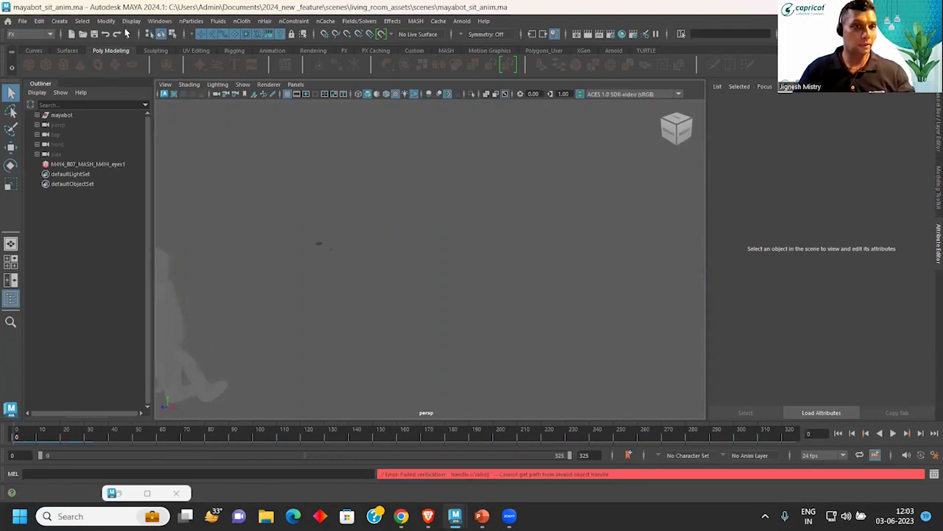
Step: Create a stage from living_room_LAYOUT.usd again via the USD Layer Editor
left_click(130, 21)
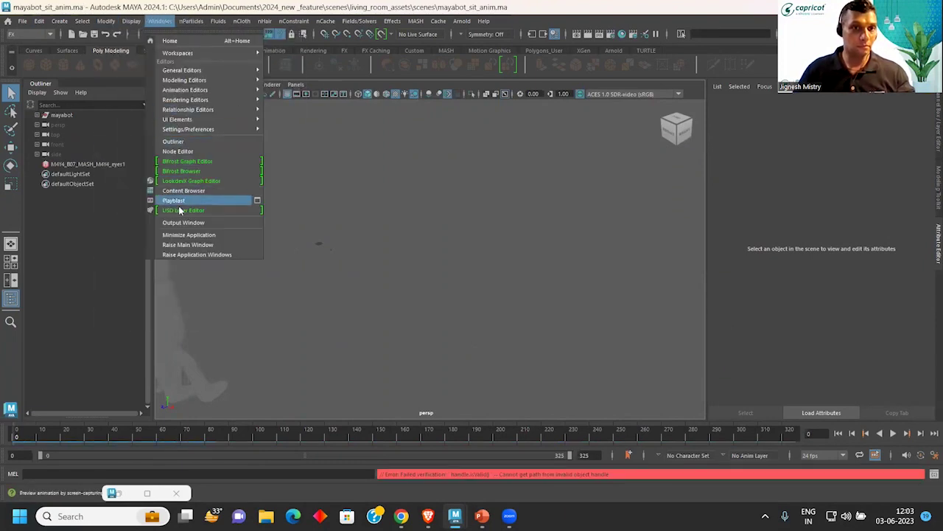
left_click(179, 210)
left_click(373, 137)
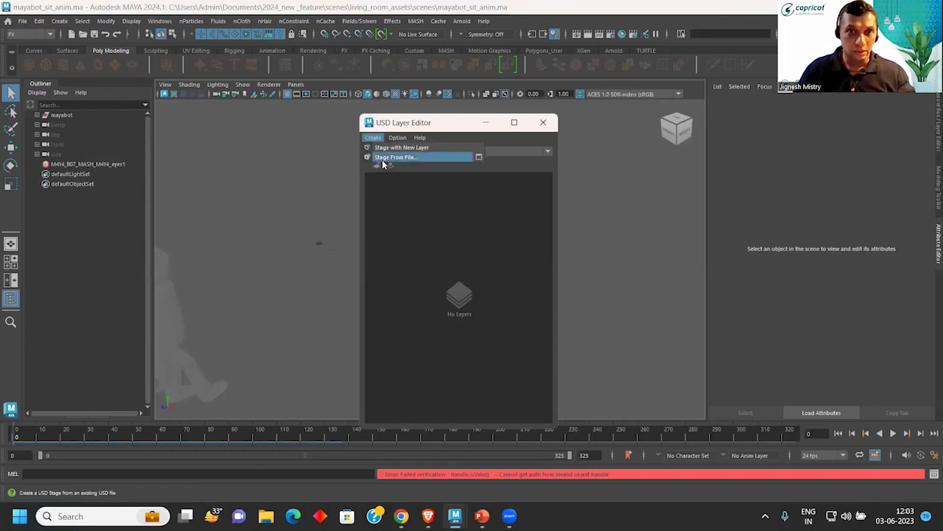
left_click(396, 157)
left_click(265, 242)
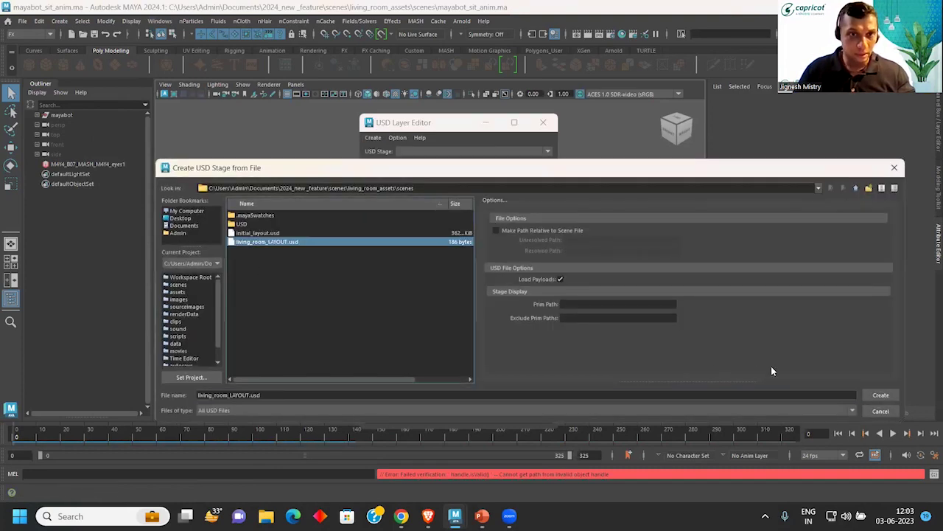
left_click(881, 395)
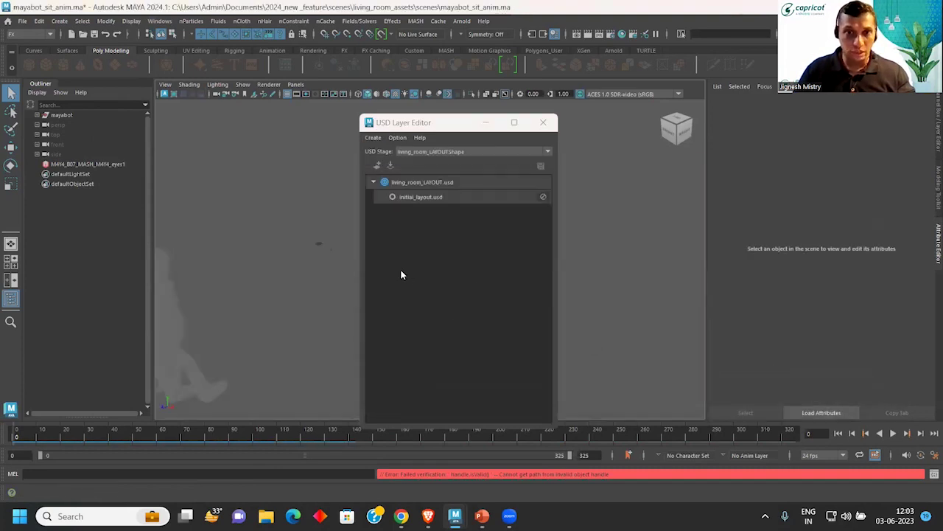
left_click(485, 123)
mouse_move(587, 224)
left_mouse_down("alt")
mouse_move(533, 237)
mouse_move(524, 227)
left_mouse_up("alt")
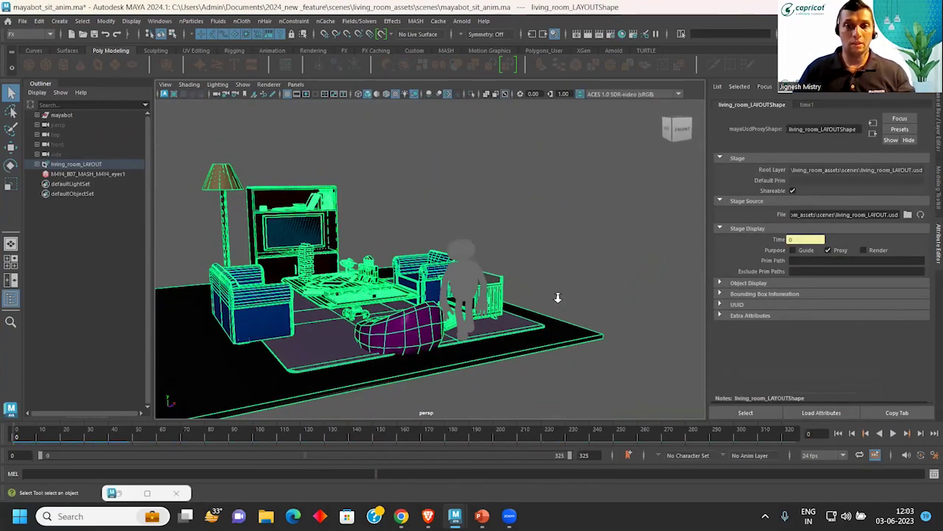
scroll(521, 225, "up", 6)
Step: Frame the living room and play the mayabot animation, stopping at frame 83
key("f")
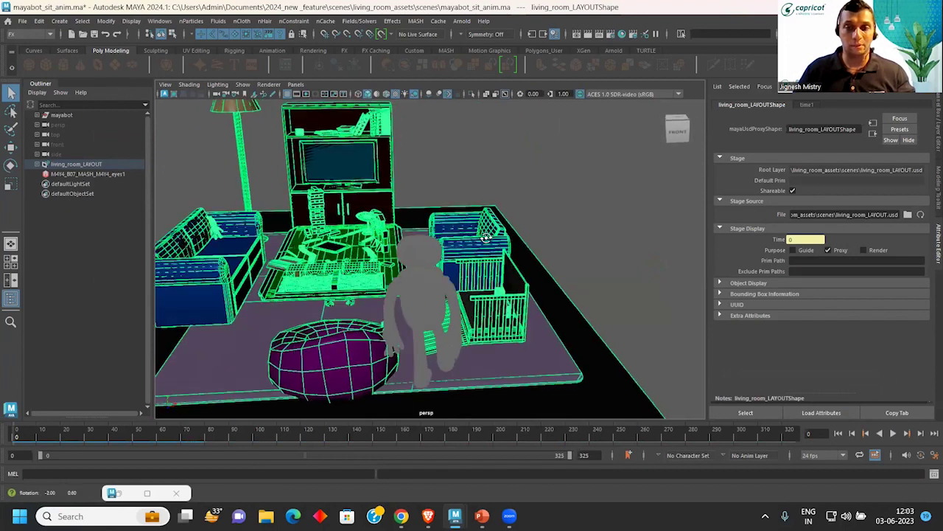
left_click(891, 434)
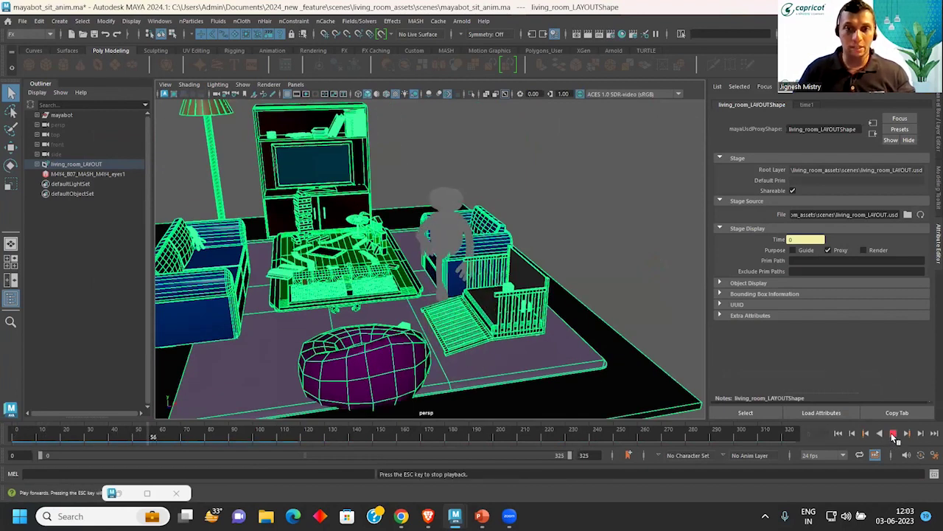
left_click(891, 432)
left_click(595, 210)
scroll(527, 239, "up", 5)
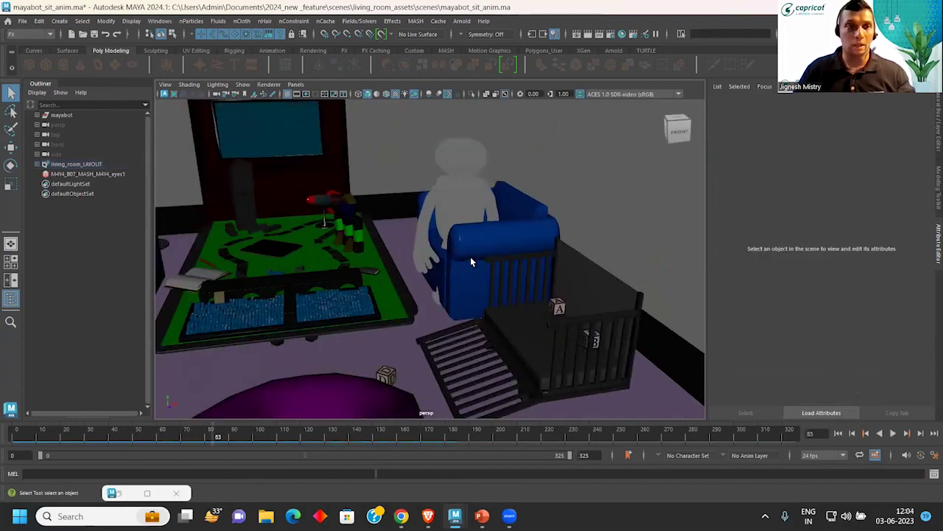
Step: Select the whole armchair and move it along X to Translate X 788.263
mouse_move(450, 260)
left_mouse_down("alt")
mouse_move(394, 261)
mouse_move(458, 269)
mouse_move(450, 287)
left_mouse_up("alt")
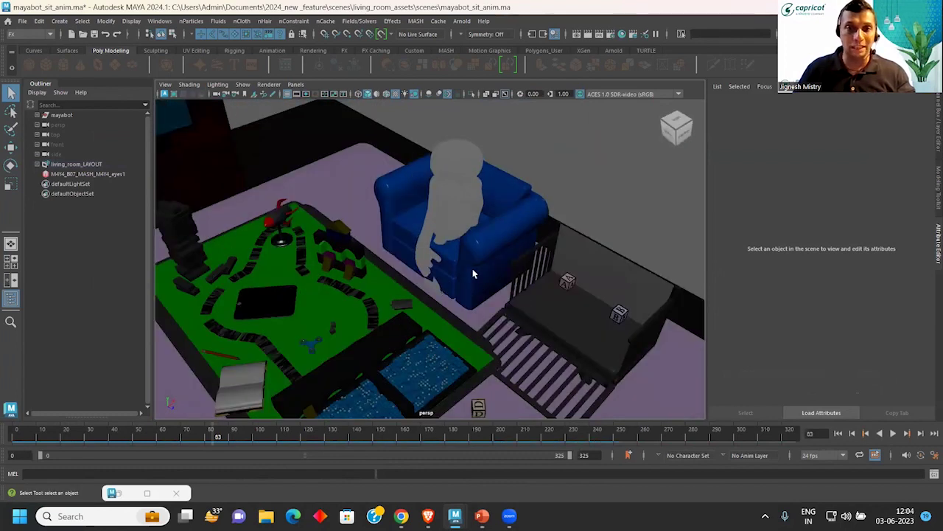
left_click(479, 284)
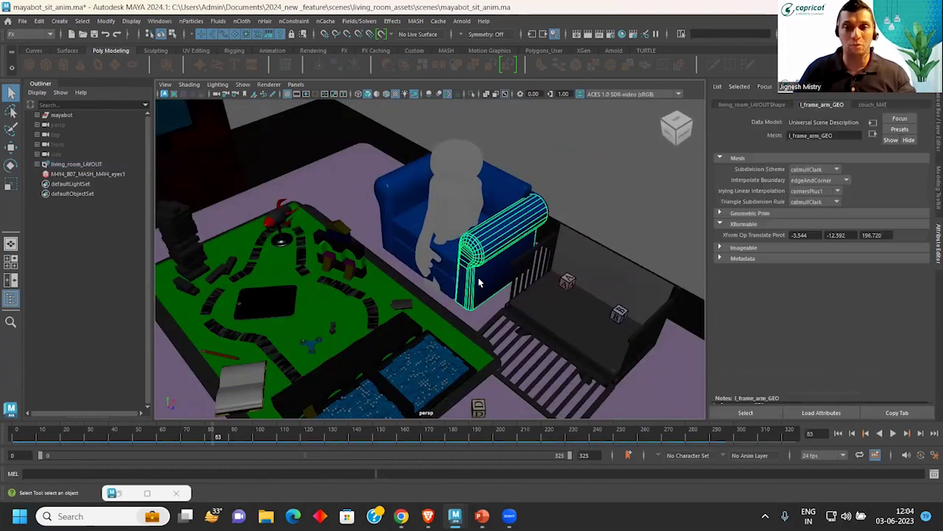
key("Up")
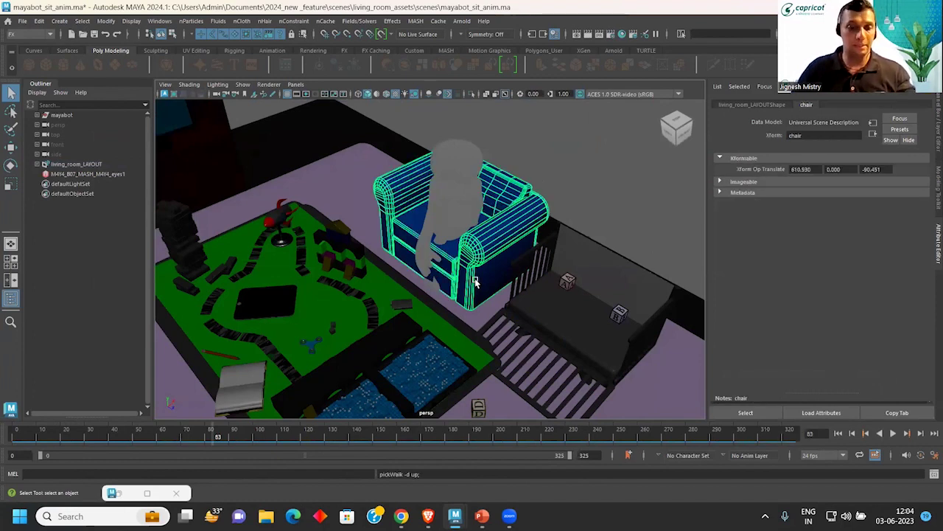
key("w")
mouse_move(486, 206)
left_mouse_down()
mouse_move(516, 181)
mouse_move(474, 223)
mouse_move(457, 221)
mouse_move(410, 332)
left_mouse_up()
Step: Select the whole crib and try a sideways move, then undo it
left_click(384, 339)
left_click(385, 340)
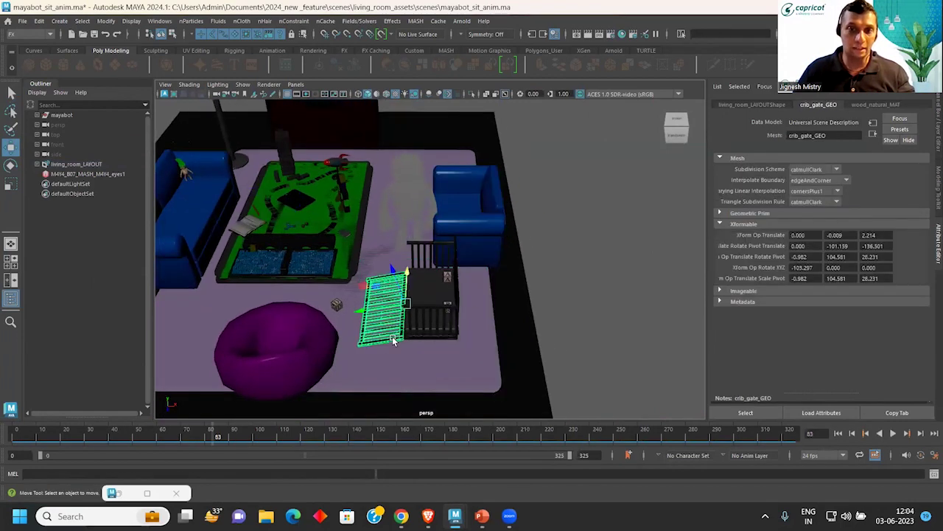
left_click_drag(371, 336, 398, 305, "alt")
scroll(397, 305, "up", 5)
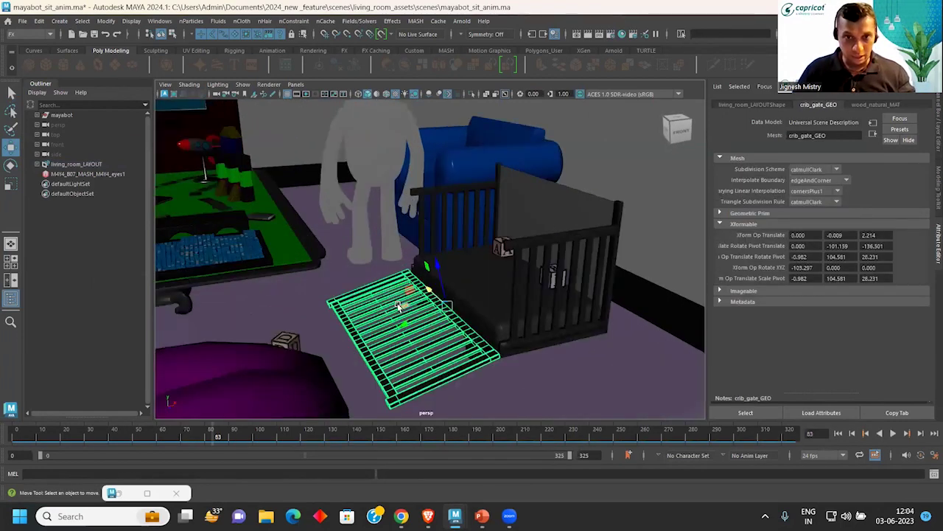
key("Up")
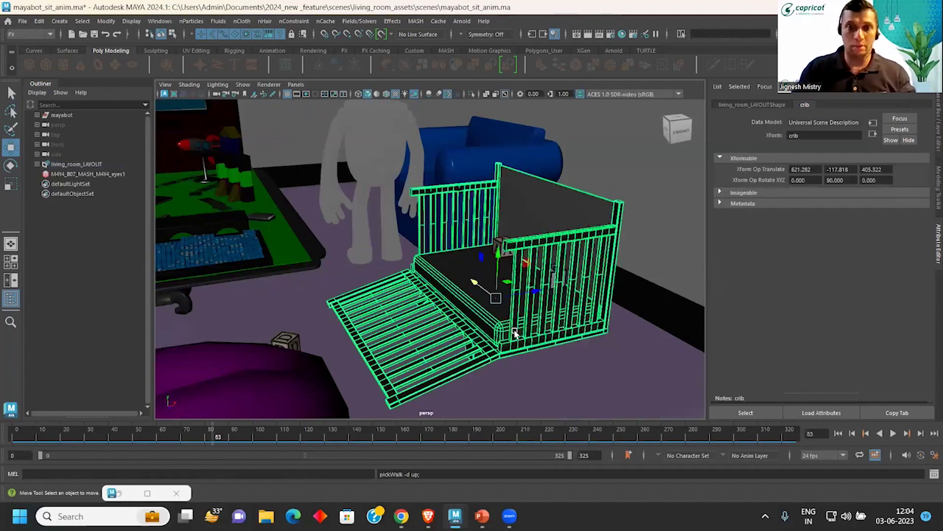
left_click_drag(531, 299, 582, 282)
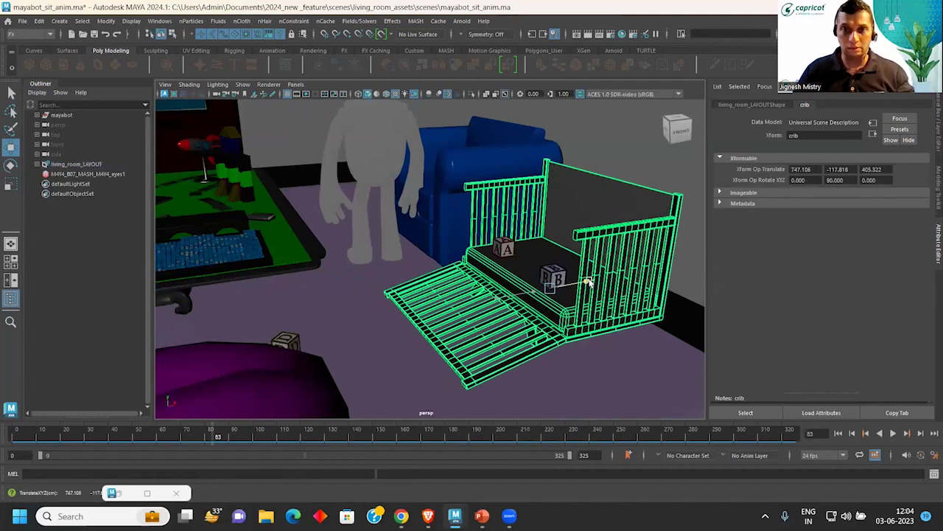
key("ctrl+z")
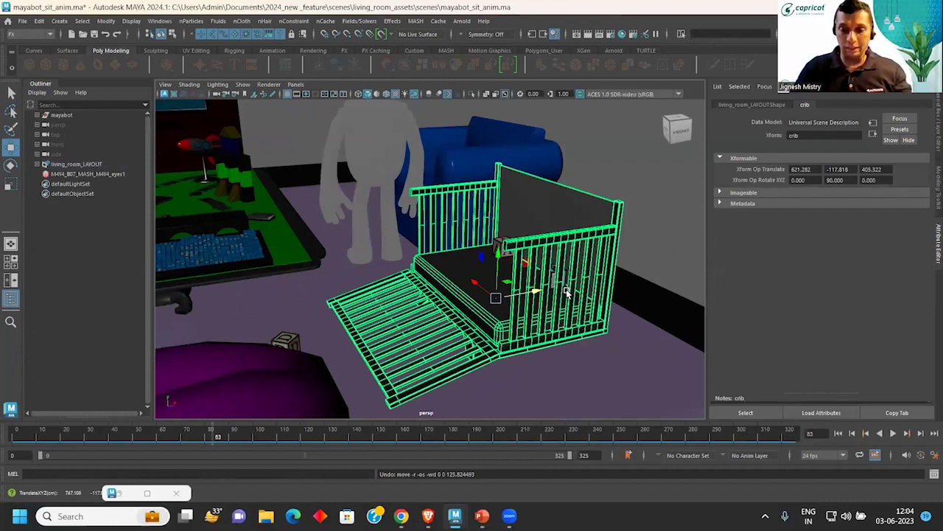
Step: Reselect the whole crib and slide it to the right along X
key("Up")
left_click(567, 292)
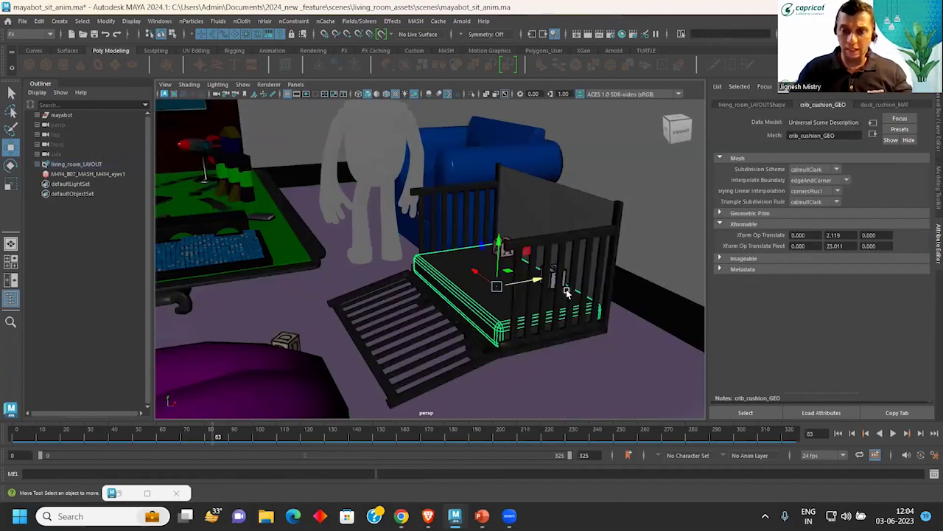
key("Up")
left_click_drag(536, 292, 574, 297)
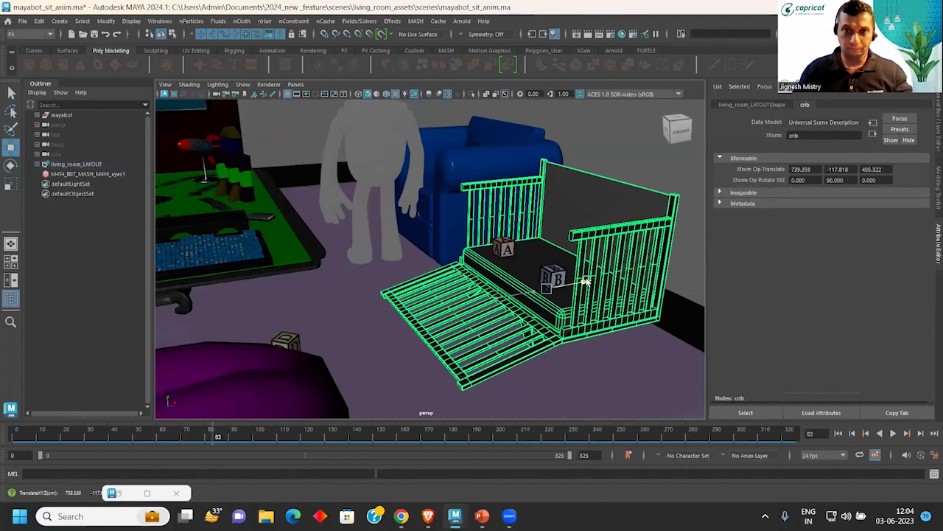
Step: Stand the crib gate upright by setting its Rotate X to 0
left_click(552, 328)
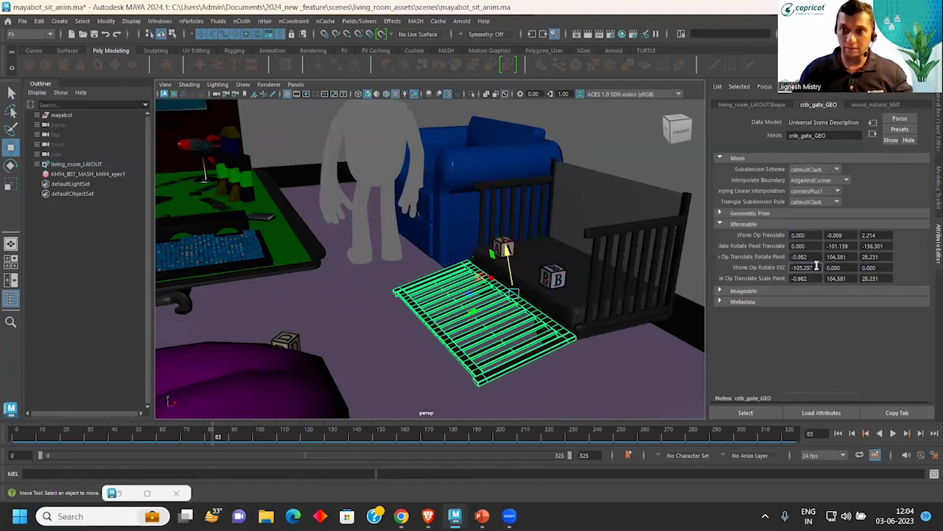
type("0")
key("Return")
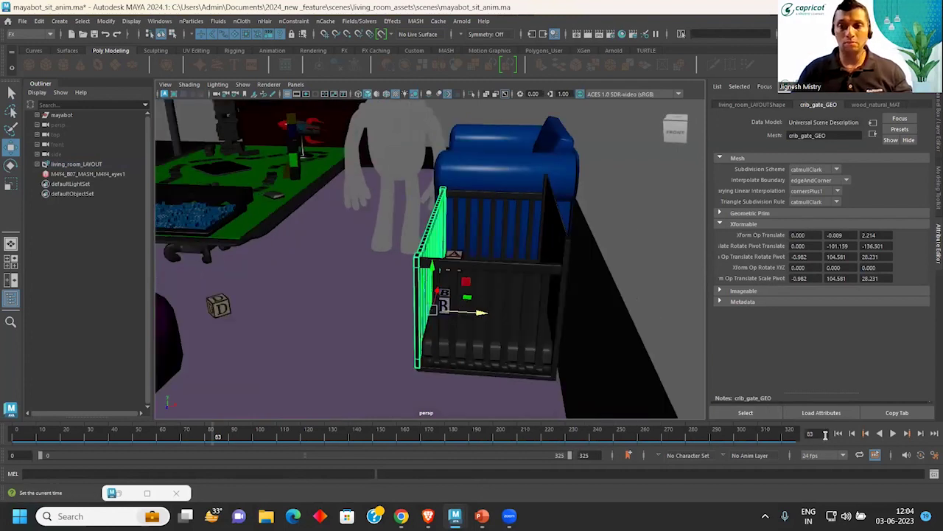
Step: Replay the animation from an early frame and orbit toward the couch and crib
left_click(838, 433)
left_click(893, 434)
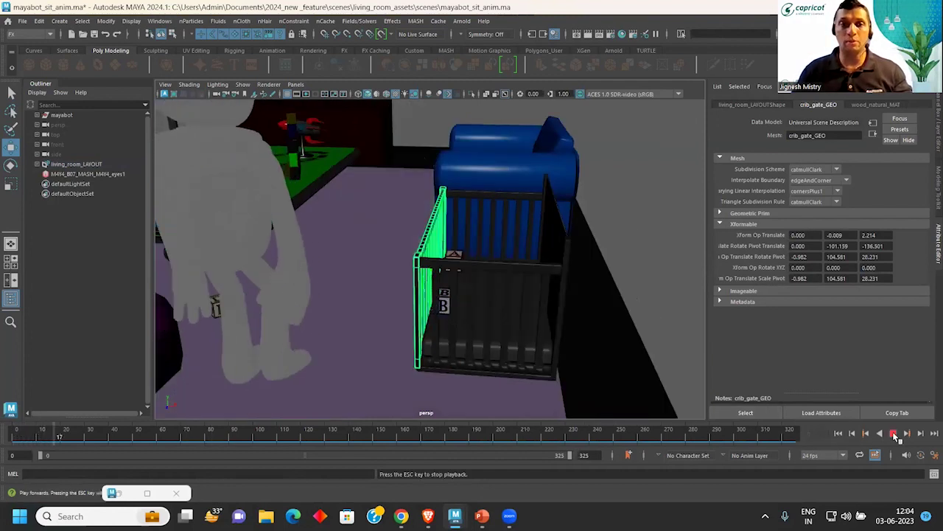
left_click_drag(479, 292, 574, 183, "alt")
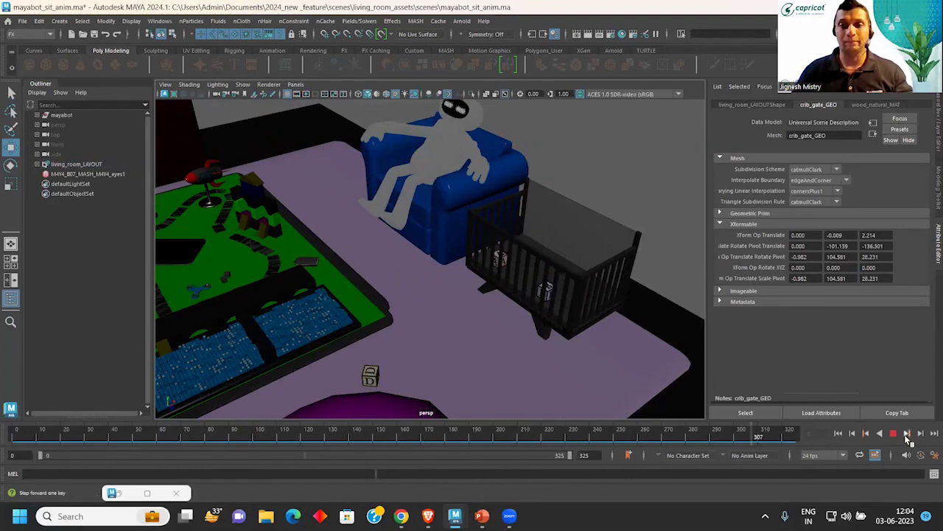
mouse_move(641, 184)
left_mouse_down("alt")
mouse_move(440, 189)
mouse_move(409, 239)
mouse_move(391, 226)
mouse_move(390, 236)
mouse_move(421, 248)
mouse_move(499, 223)
mouse_move(421, 246)
mouse_move(449, 246)
mouse_move(397, 235)
mouse_move(406, 217)
mouse_move(445, 233)
left_mouse_up("alt")
Step: Select the couch's left arm, then expand living_room_LAYOUTShape and chair to browse its parts
left_click(512, 245)
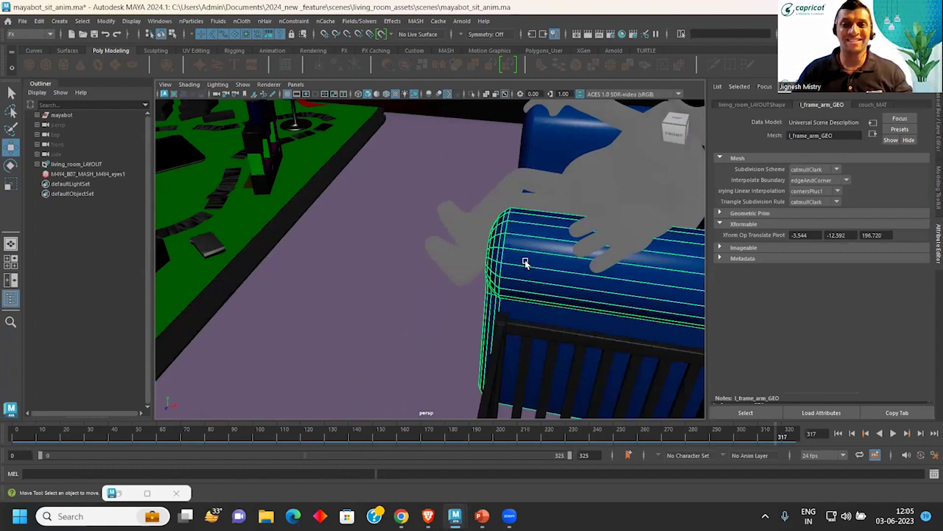
scroll(522, 265, "down", 5)
scroll(454, 258, "up", 3)
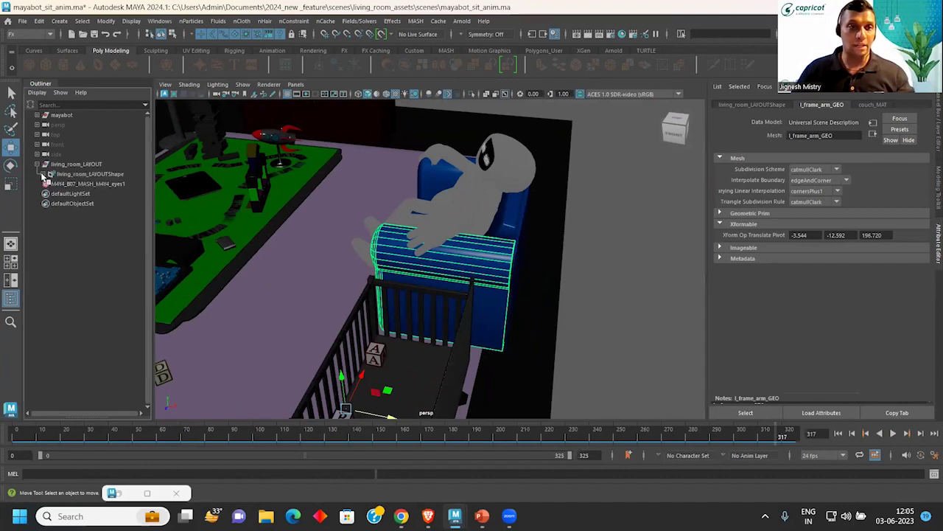
left_click(44, 174)
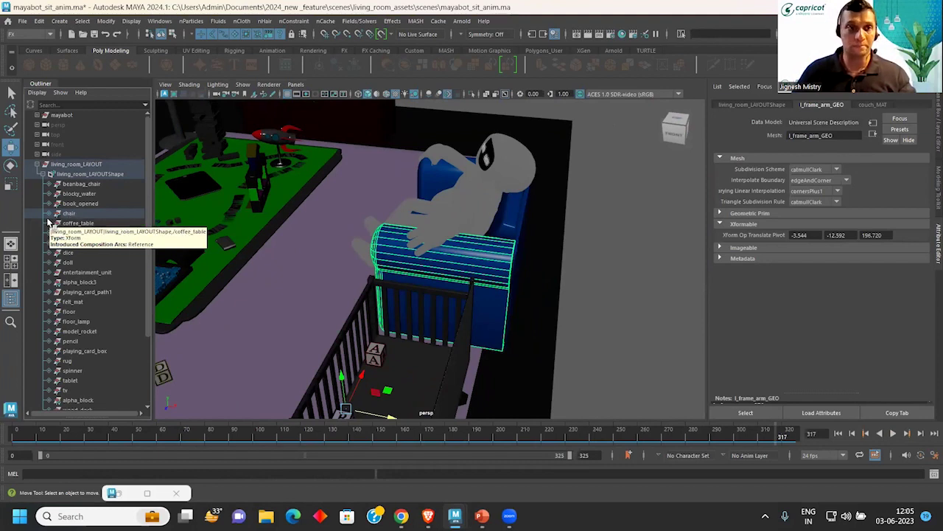
left_click(48, 213)
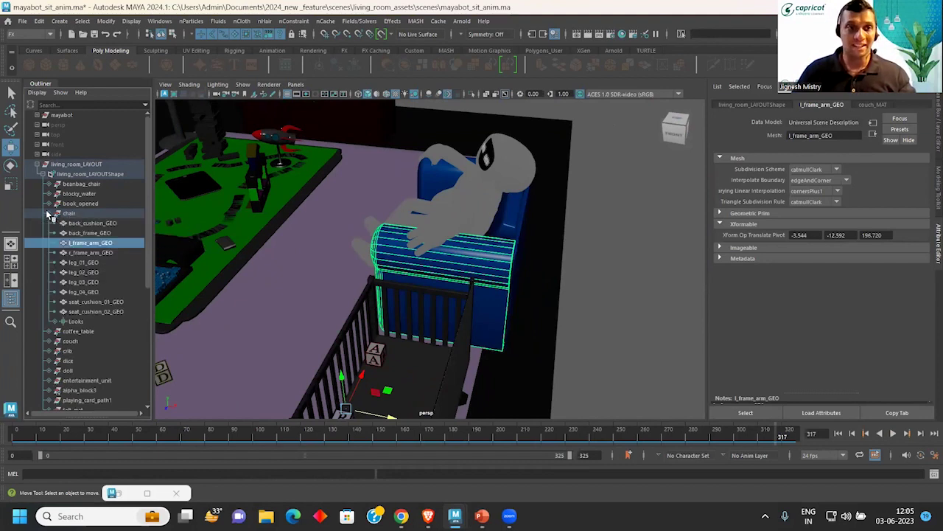
left_click(107, 223)
left_click(106, 233)
left_click(103, 243)
left_click(99, 262)
left_click(96, 272)
left_click(90, 292)
scroll(81, 313, "down", 3)
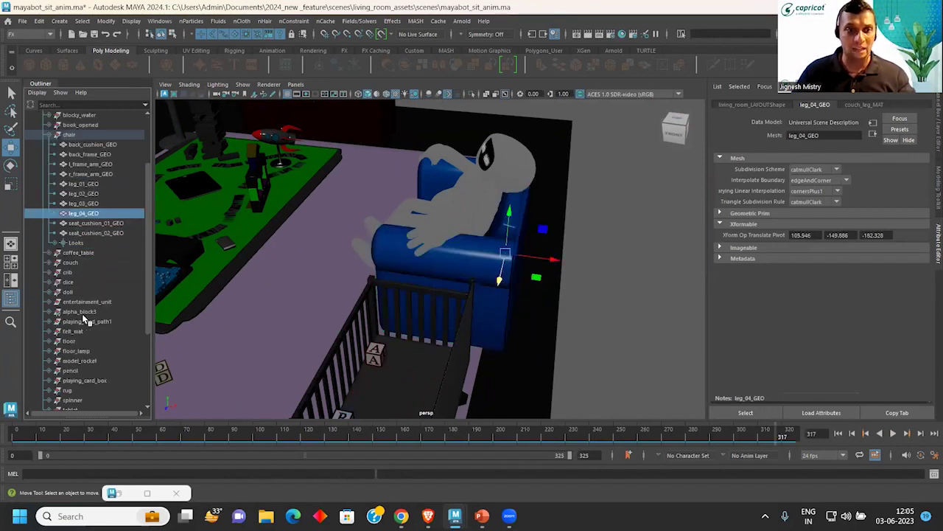
Step: Expand the chair's Looks group and select its couch_MATSG and couch_leg_MATSG materials
left_click(53, 243)
left_click(87, 253)
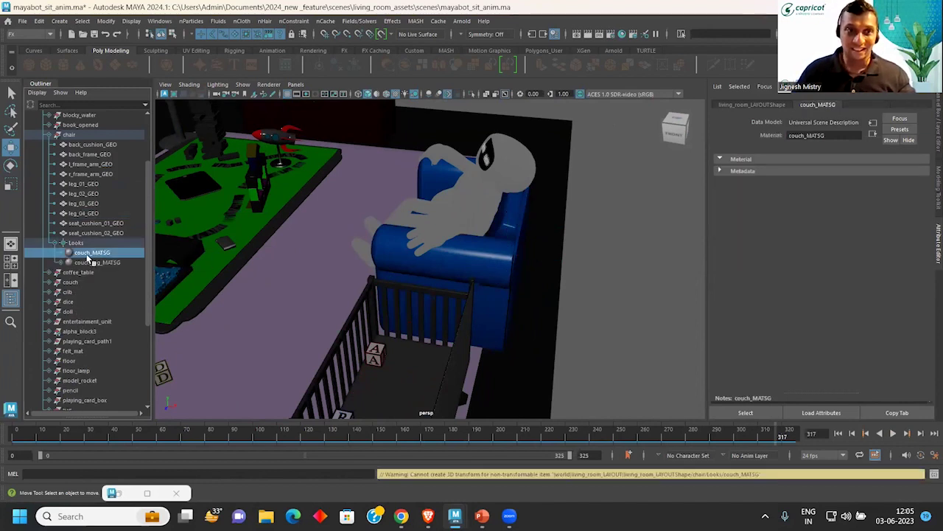
left_click(93, 264)
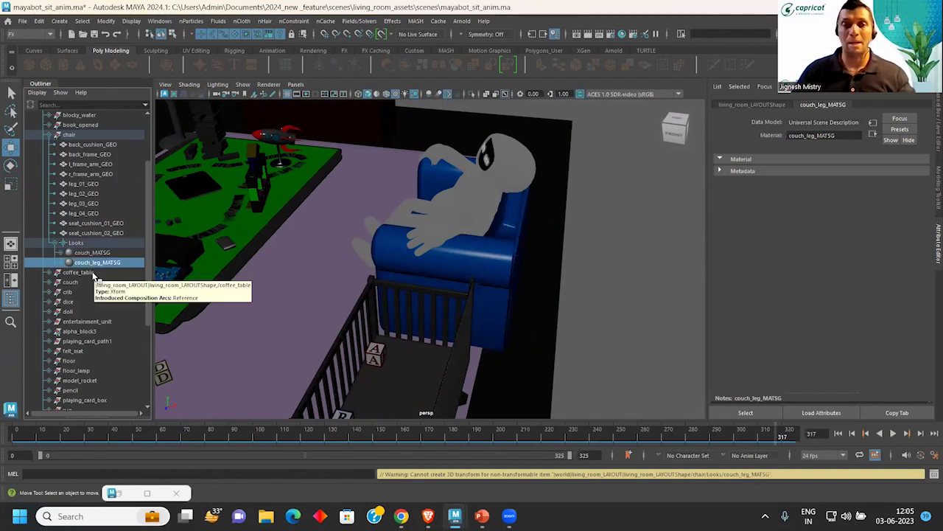
left_click(116, 265)
left_click(110, 253)
left_click(110, 262)
left_click(110, 253)
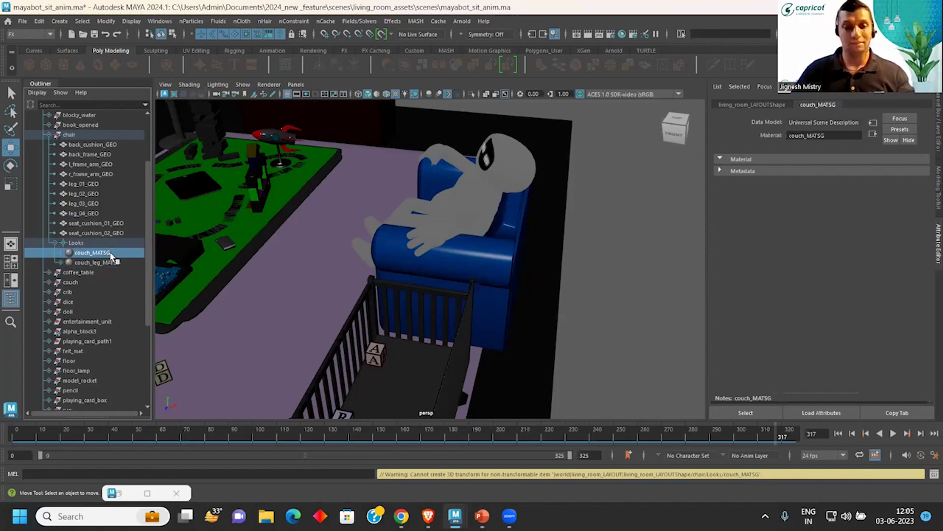
key("ctrl+a")
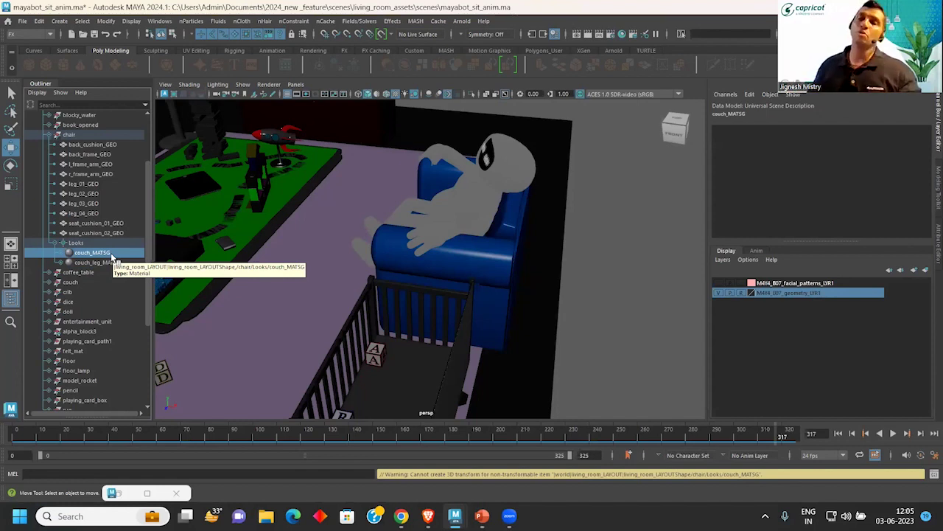
mouse_move(92, 253)
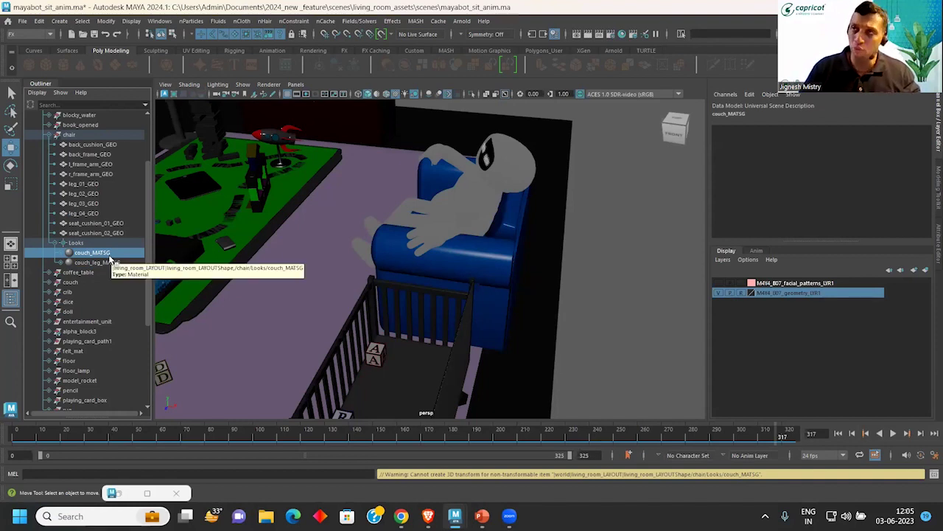
Step: Open couch_MATSG in LookdevX and select its couch_MAT shader node
right_click(111, 260)
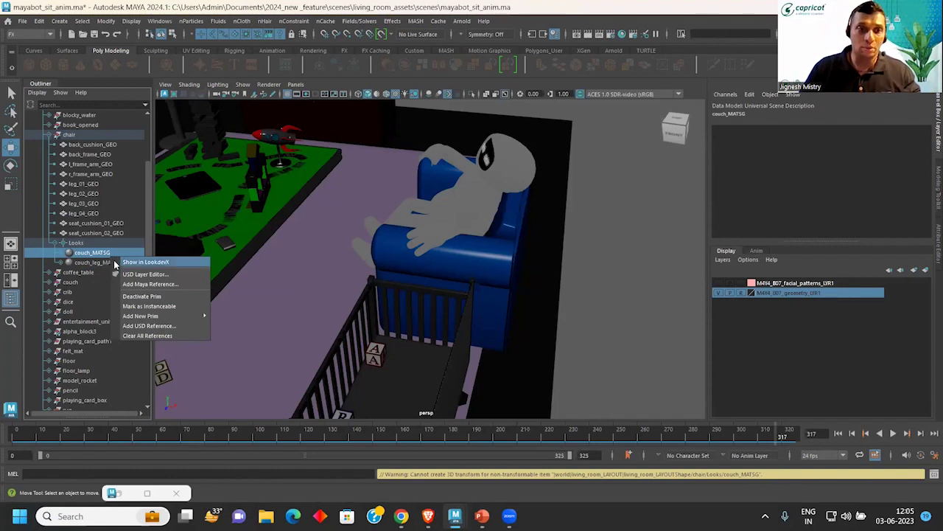
left_click(127, 263)
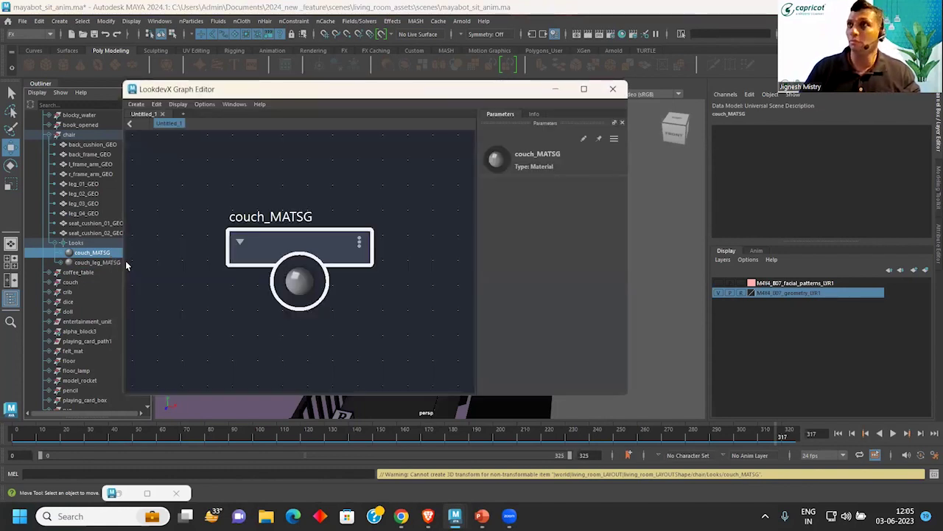
double_click(295, 272)
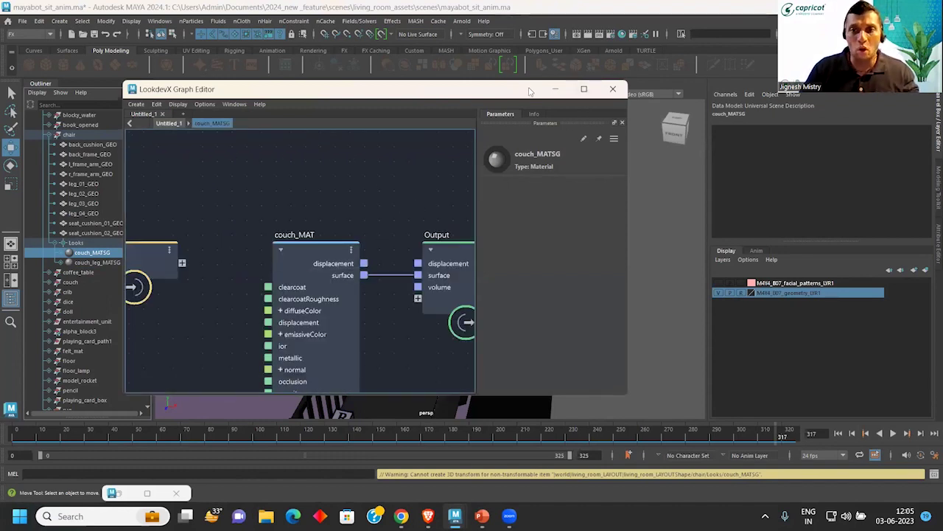
left_click_drag(529, 91, 805, 71)
scroll(658, 297, "down", 2)
middle_click_drag(627, 280, 618, 237)
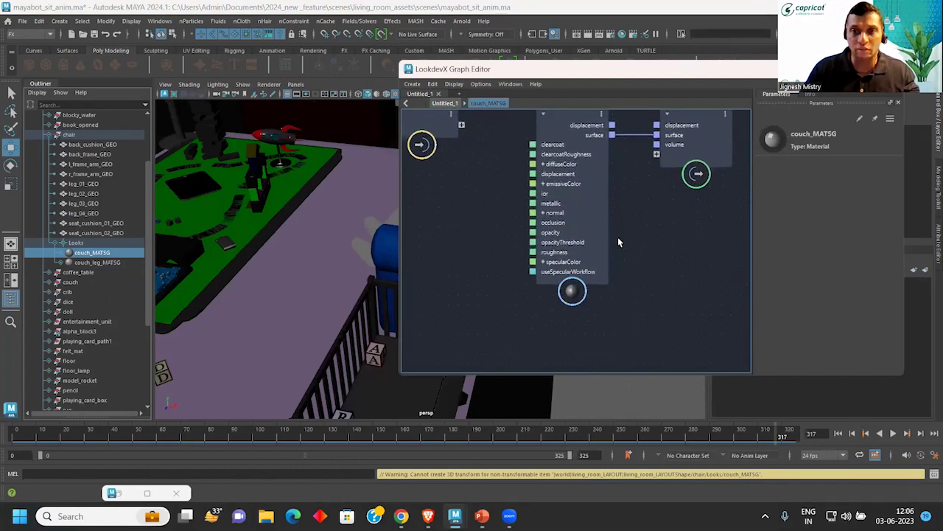
scroll(627, 272, "up", 2)
left_click(565, 122)
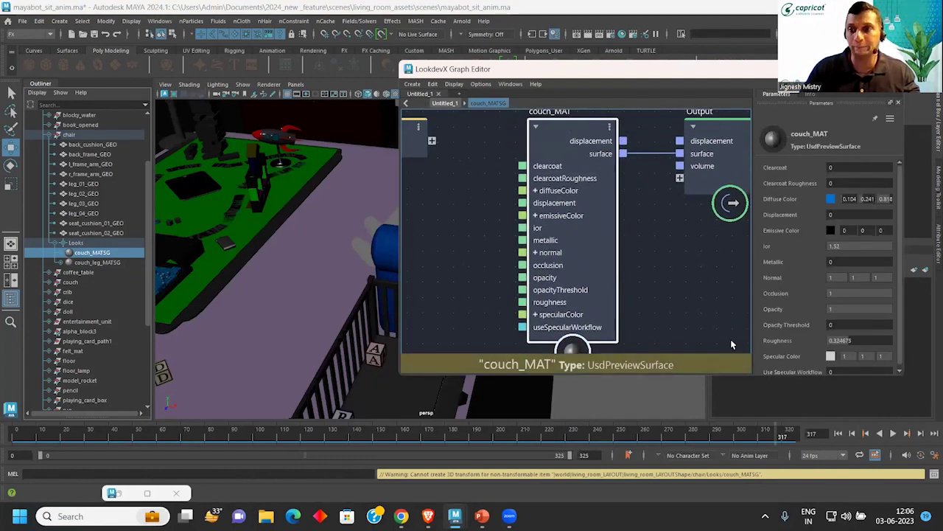
Step: Set couch_MAT's Diffuse Color to orange and view the recoloured couch
left_click(831, 199)
left_click(822, 277)
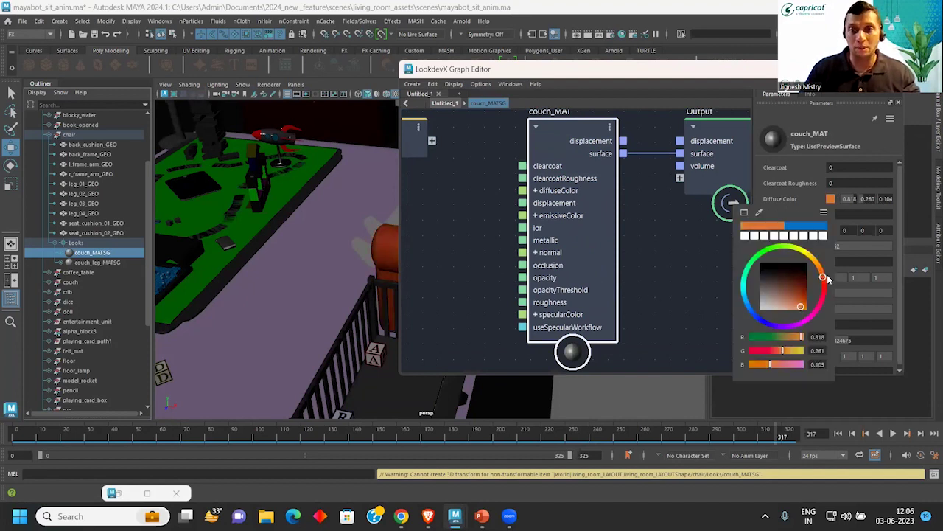
left_click(513, 72)
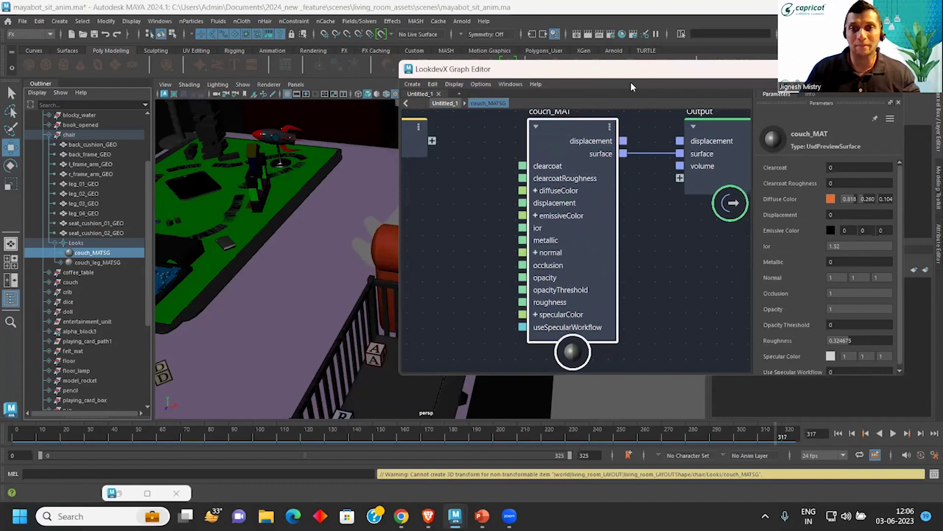
left_click_drag(630, 70, 703, 159)
mouse_move(339, 243)
left_mouse_down("alt")
mouse_move(297, 232)
mouse_move(239, 237)
left_mouse_up("alt")
scroll(297, 231, "up", 3)
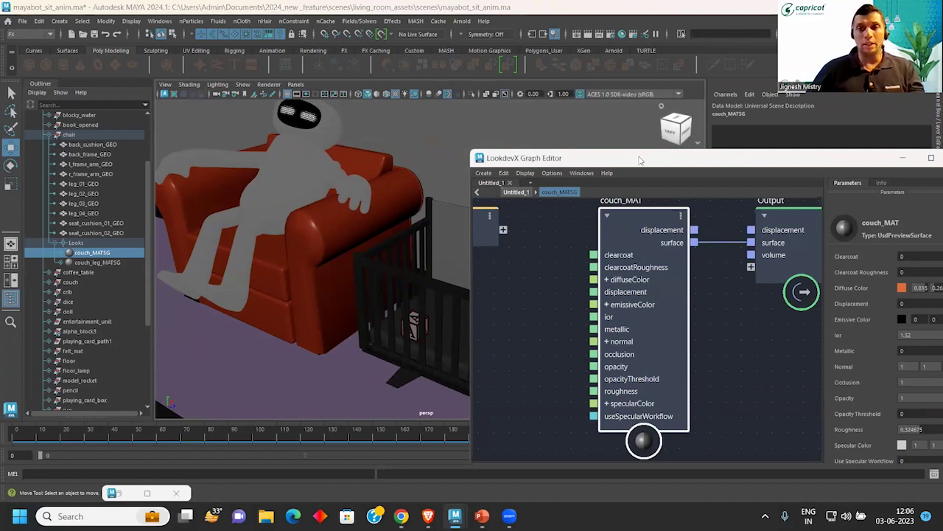
left_click_drag(640, 160, 334, 101)
key("f")
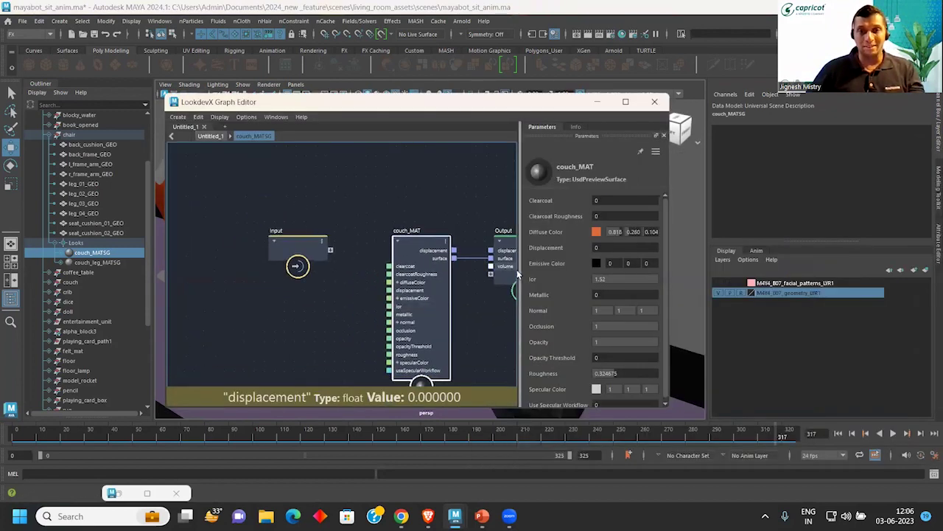
key("a")
left_click(442, 250)
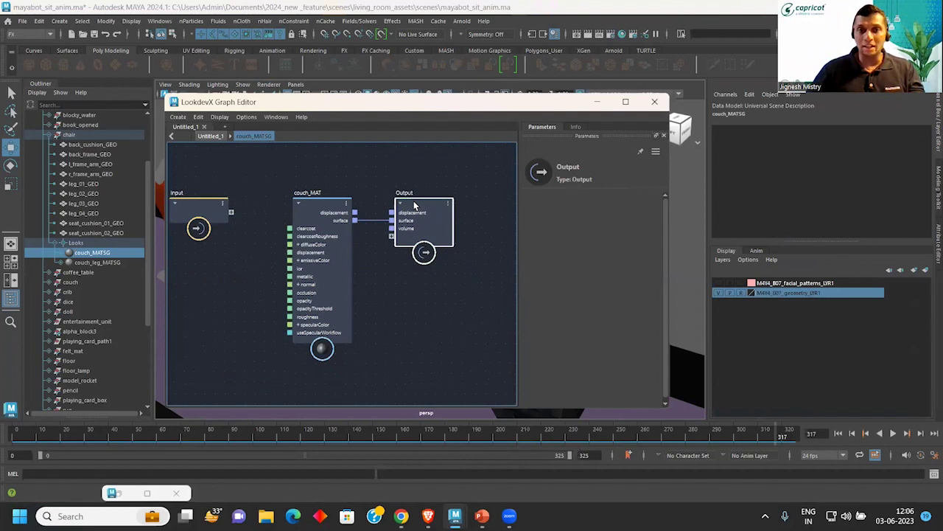
left_click(324, 309)
scroll(553, 280, "down", 1)
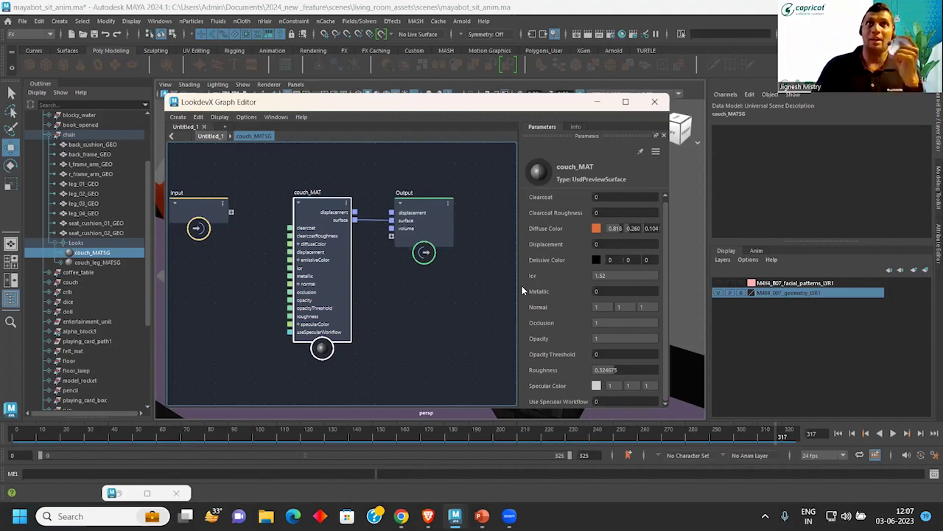
scroll(78, 243, "up", 3)
Step: Add a new Xform prim, Xform1, under the chair prim in the Outliner
right_click(71, 214)
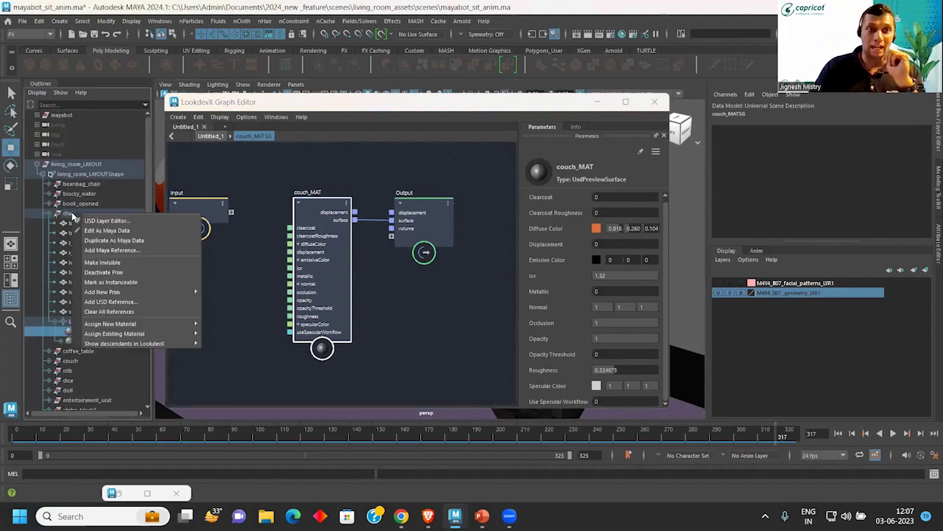
mouse_move(103, 292)
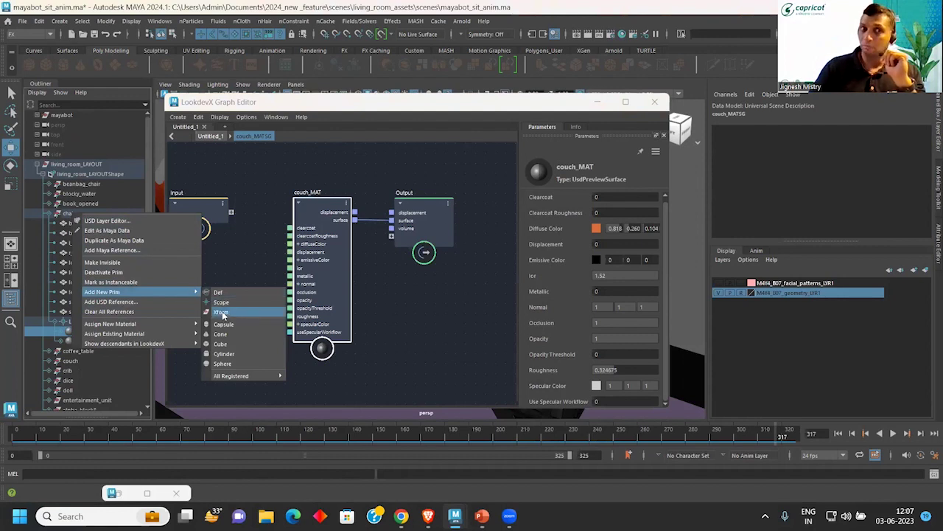
left_click(222, 312)
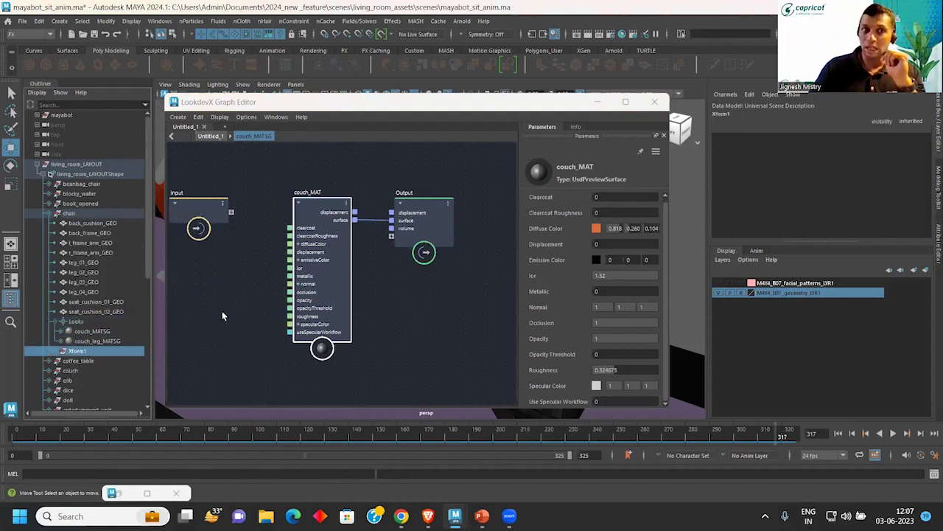
right_click(80, 356)
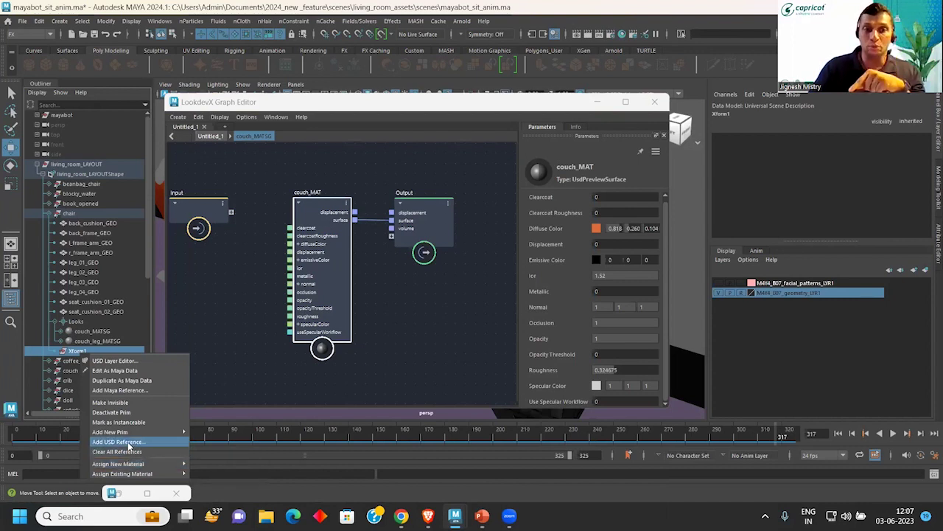
Step: Open the Add USD Reference file browser for Xform1 and move it down-left
left_click(129, 445)
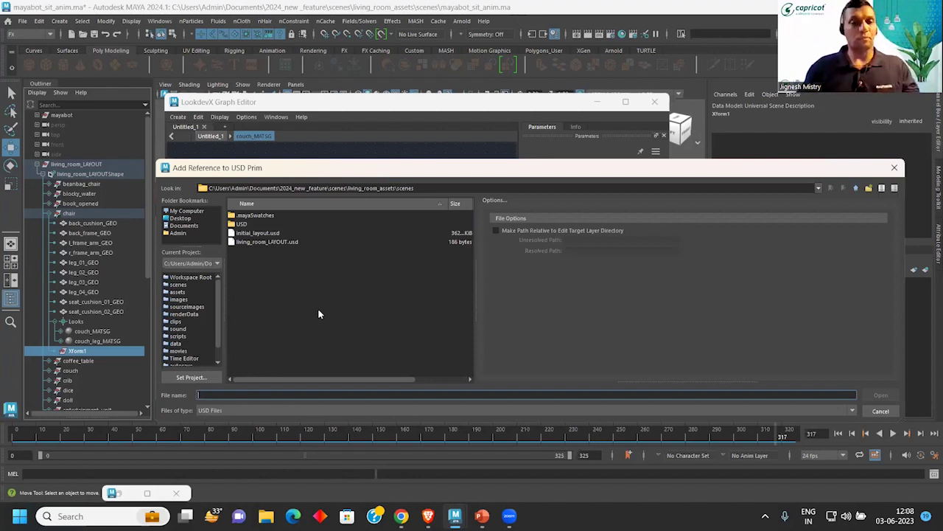
left_click_drag(471, 172, 436, 217)
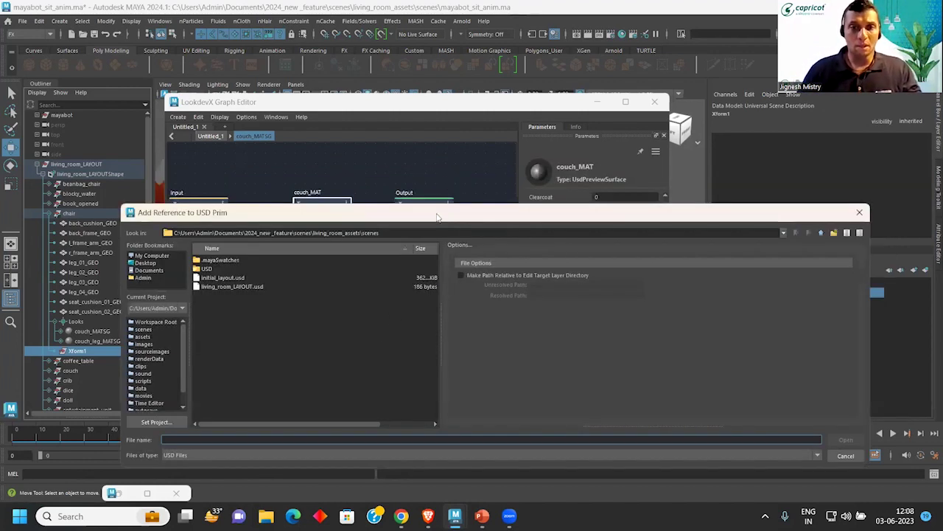
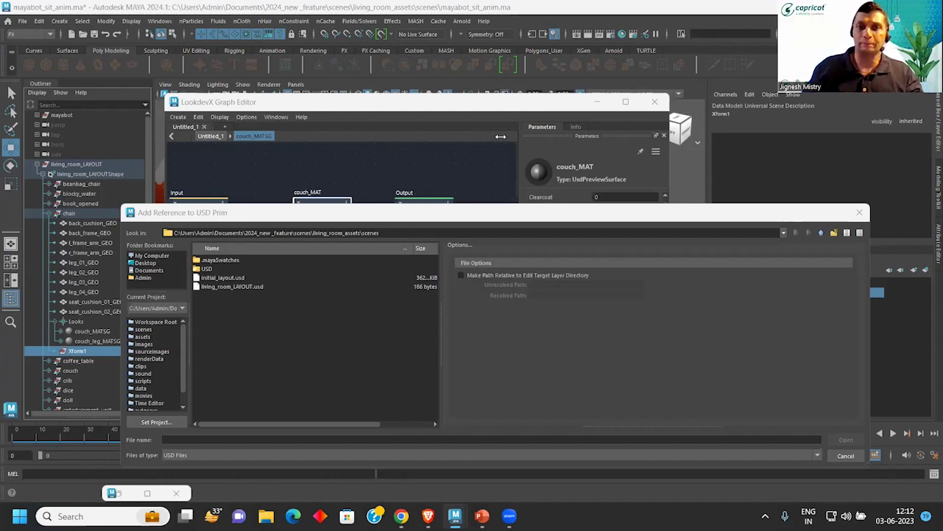
Step: Cancel the Add Reference to USD Prim dialog and return to the couch_MAT graph in LookdevX
left_click(859, 212)
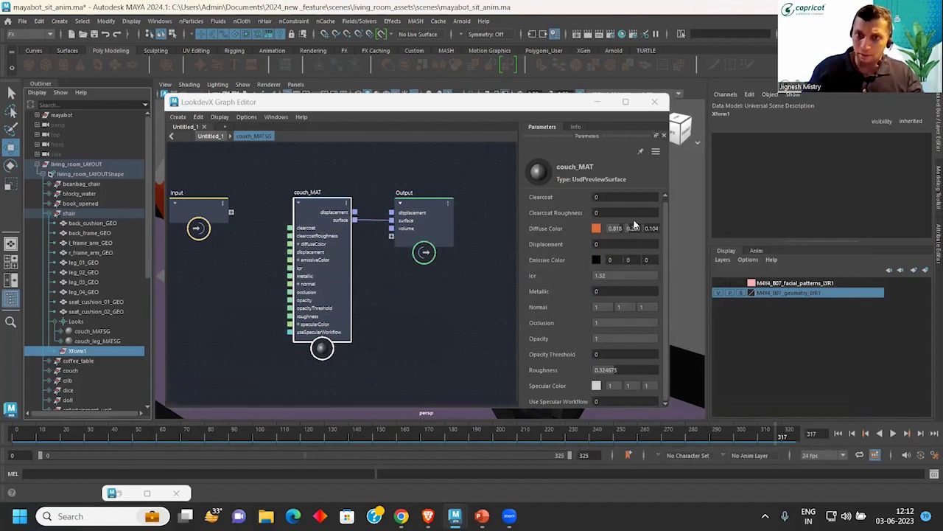
scroll(664, 231, "up", 1)
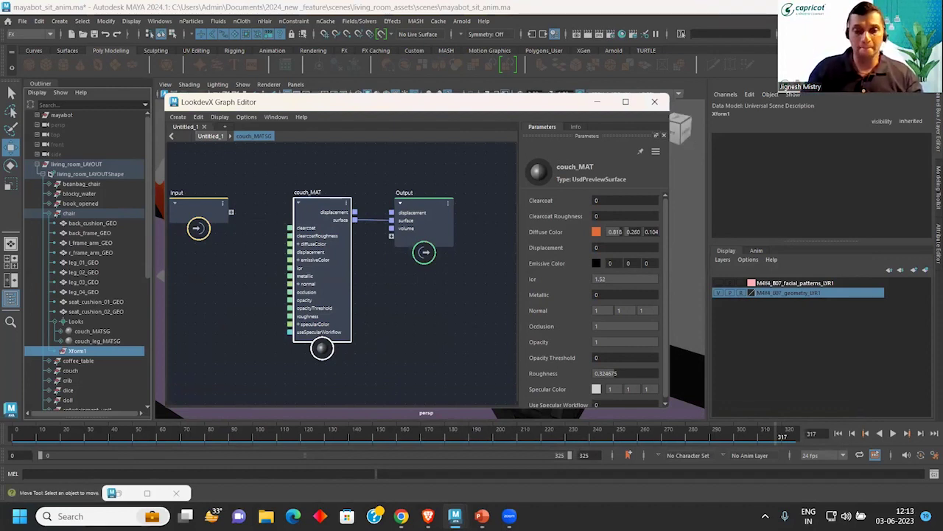
left_click(128, 494)
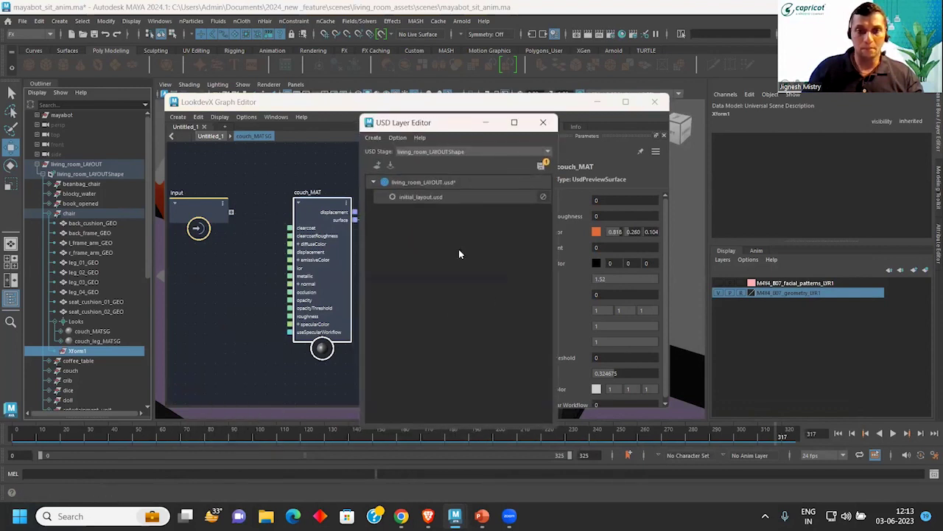
left_click(486, 122)
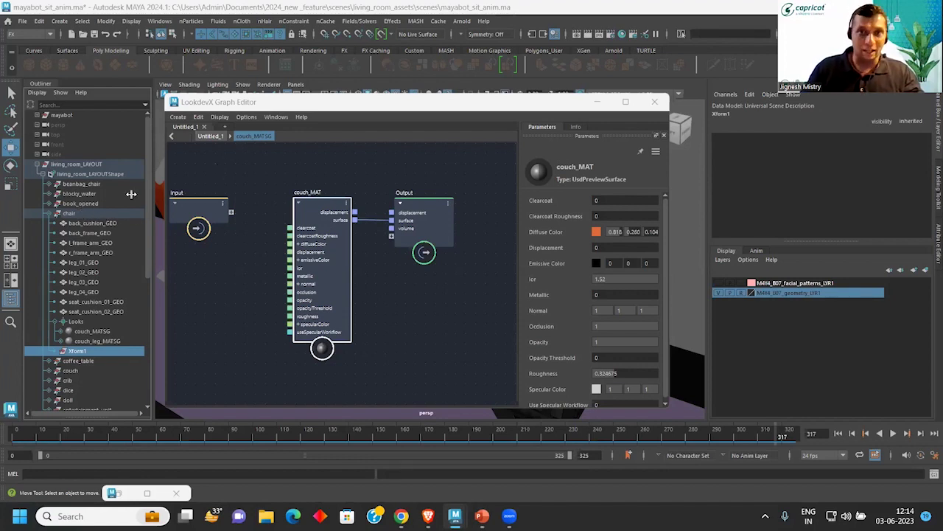
Step: Show couch_MATSG from the Outliner in a new LookdevX tab
left_click(90, 332)
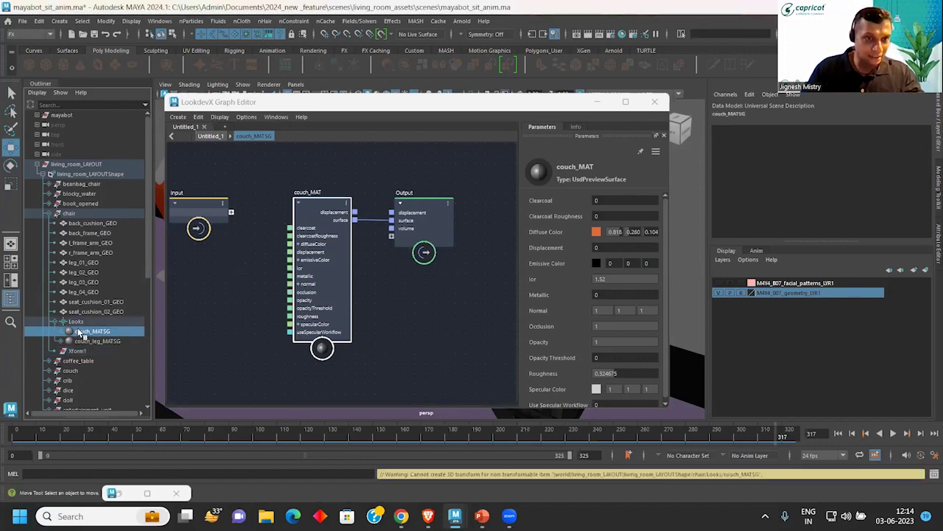
right_click(85, 335)
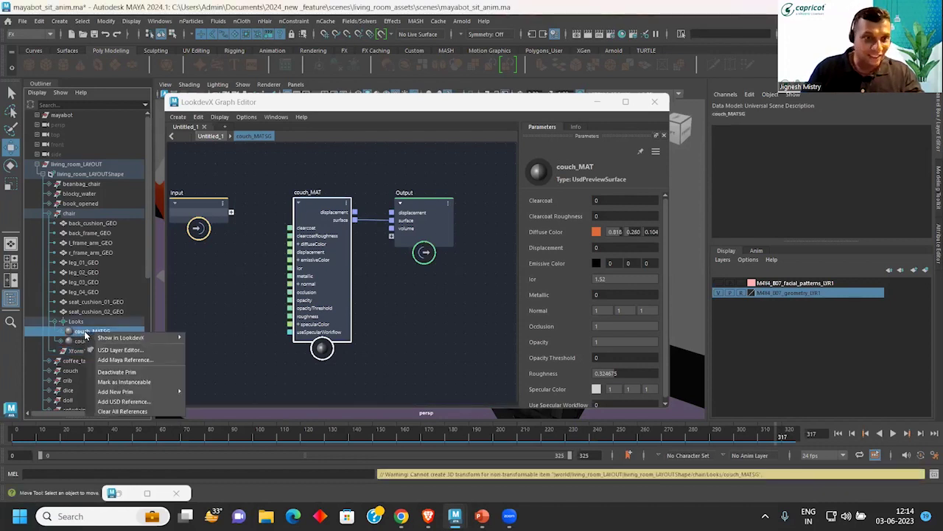
mouse_move(121, 337)
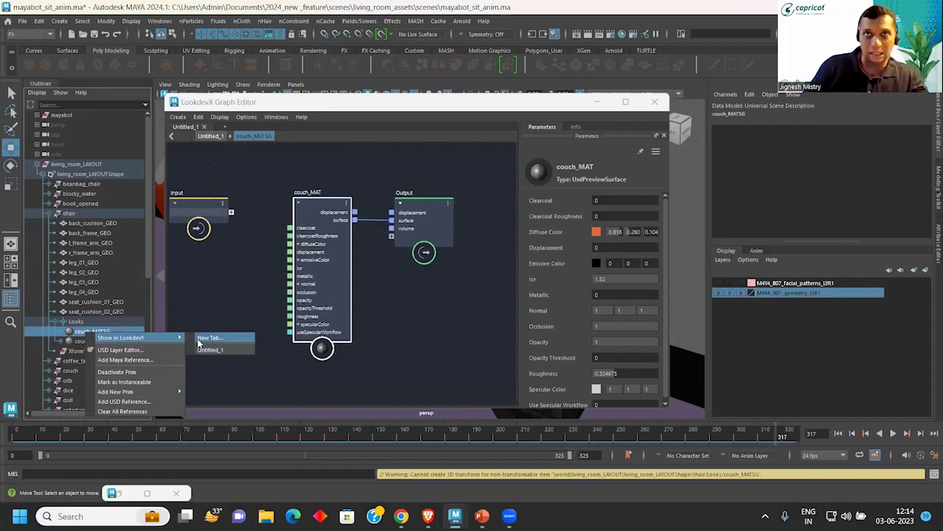
left_click(210, 350)
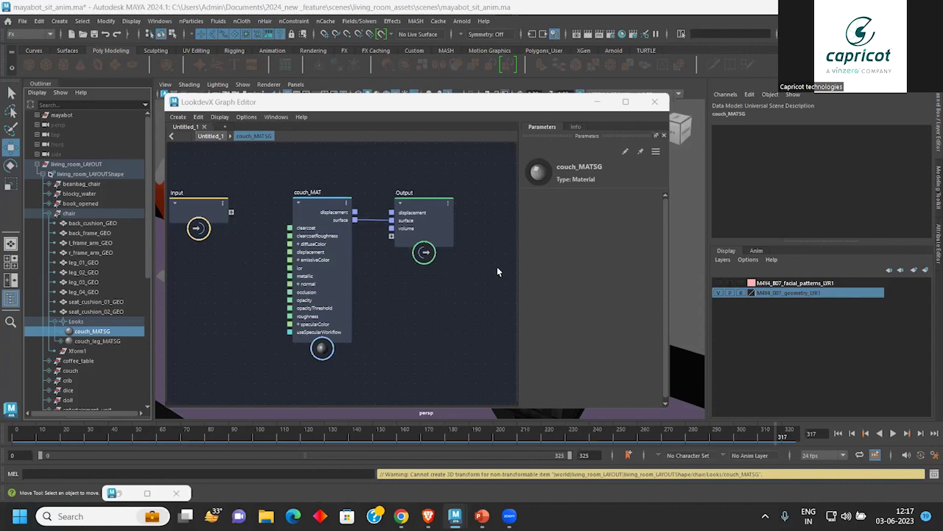
key("alt+Tab")
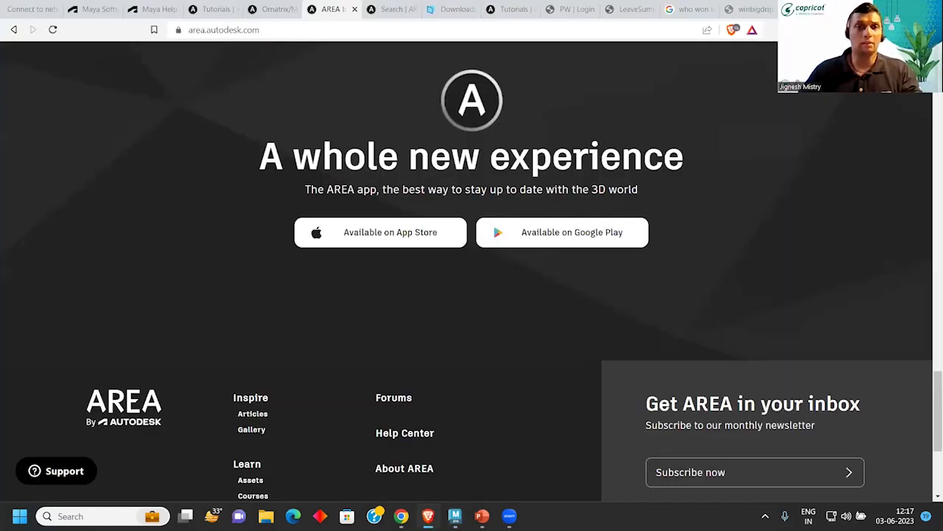
left_click(265, 29)
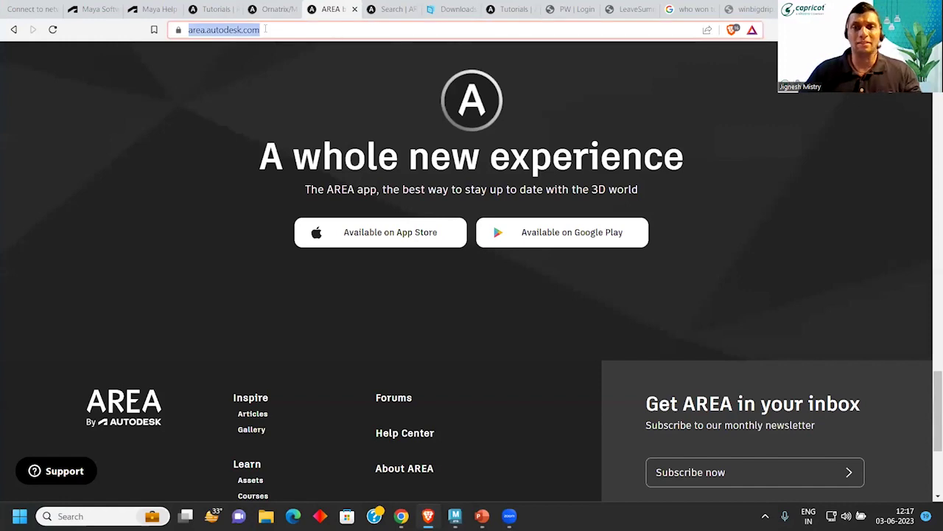
left_click(272, 9)
left_click(214, 9)
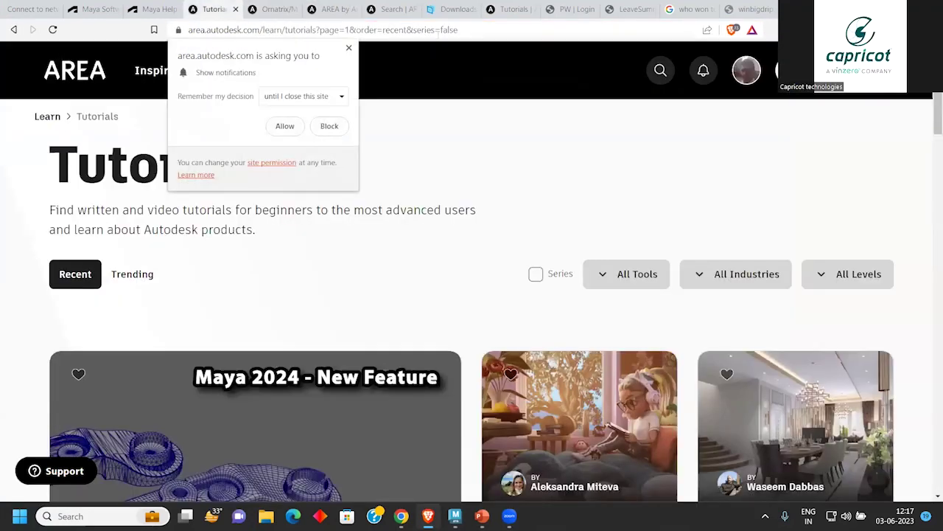
left_click(438, 31)
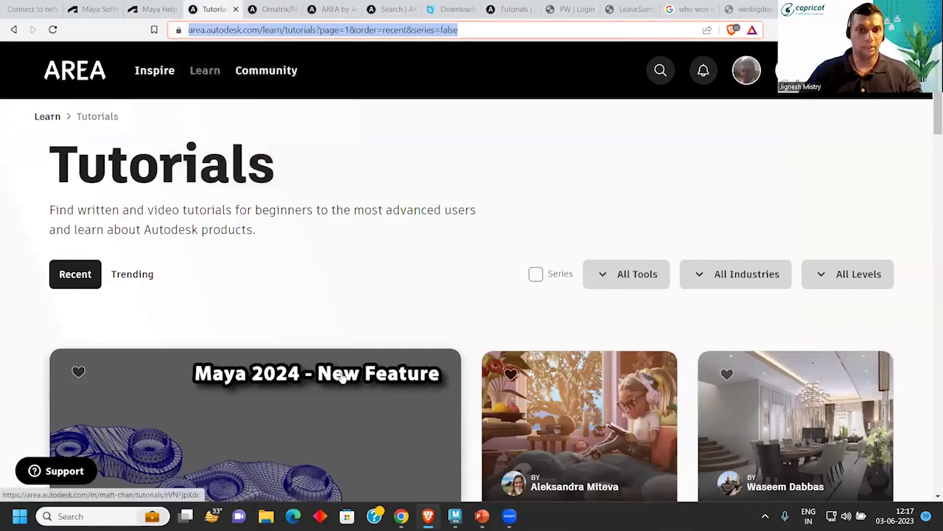
scroll(344, 376, "down", 5)
scroll(332, 310, "down", 3)
scroll(329, 261, "up", 1)
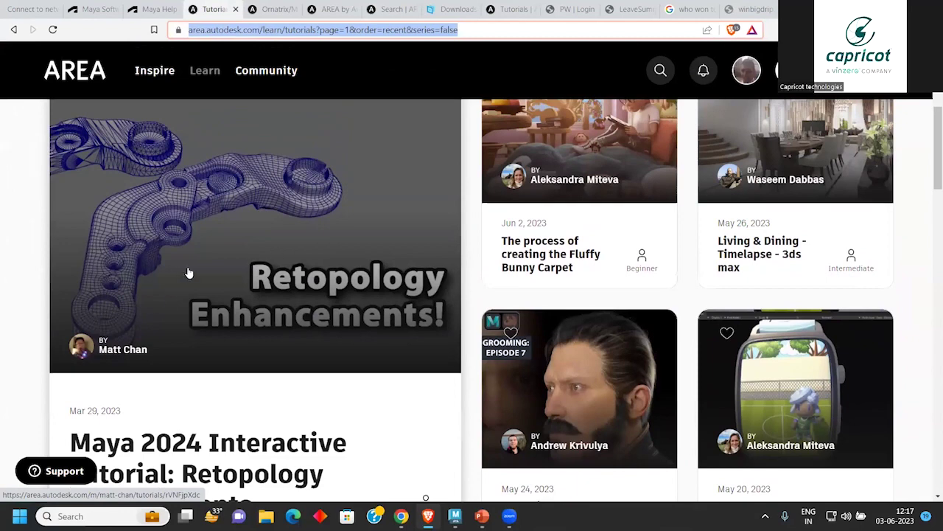
scroll(187, 272, "up", 3)
scroll(199, 303, "down", 3)
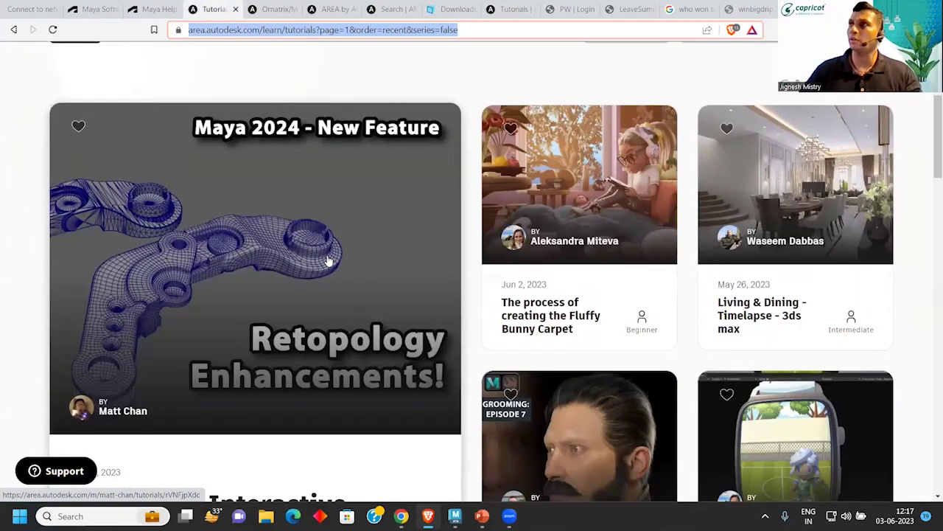
scroll(329, 263, "down", 3)
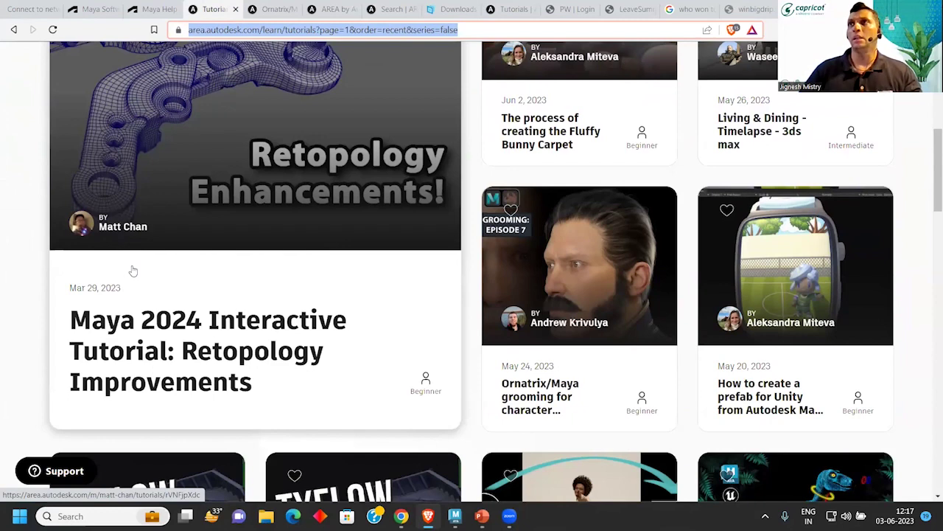
scroll(133, 271, "up", 3)
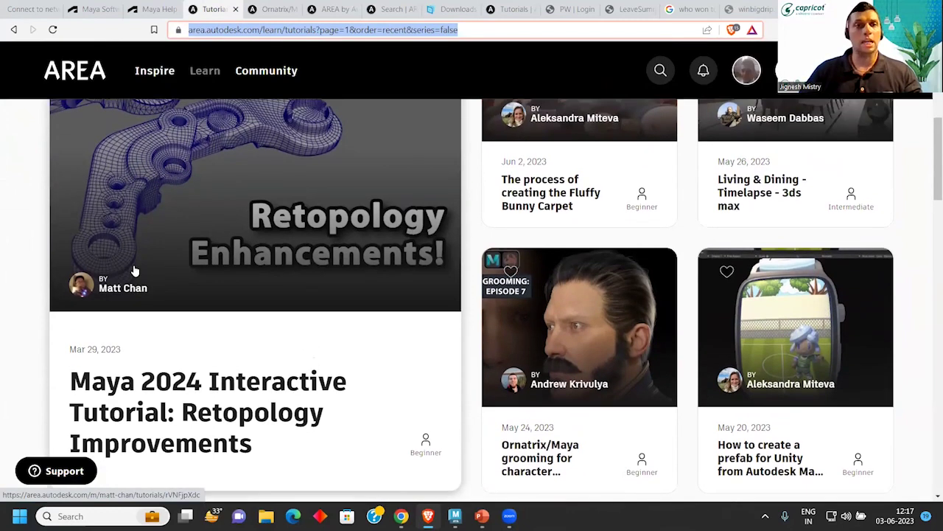
scroll(135, 271, "up", 2)
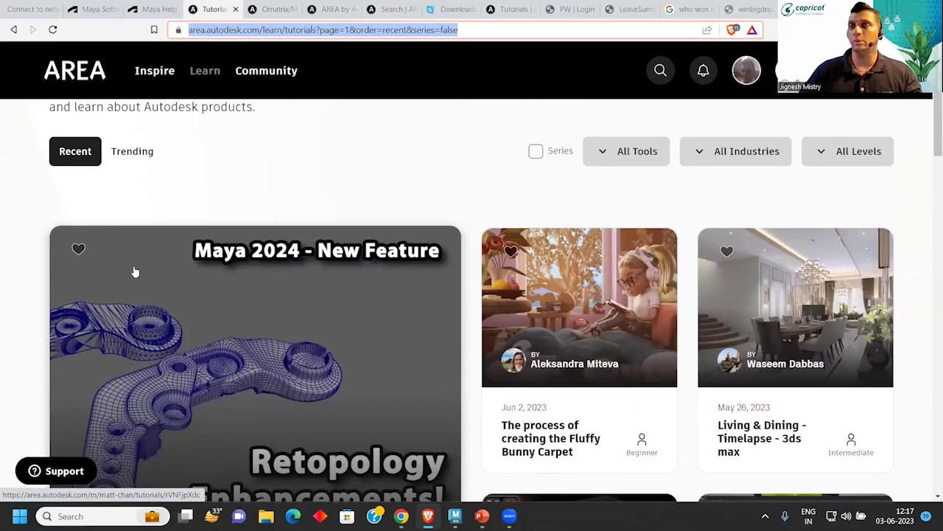
scroll(134, 271, "down", 5)
scroll(140, 274, "down", 5)
scroll(145, 280, "down", 5)
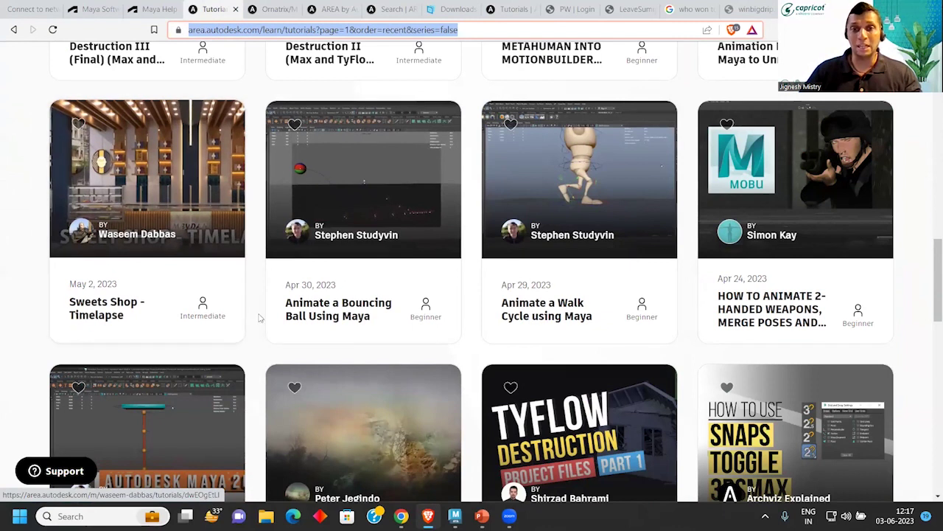
left_click(513, 295)
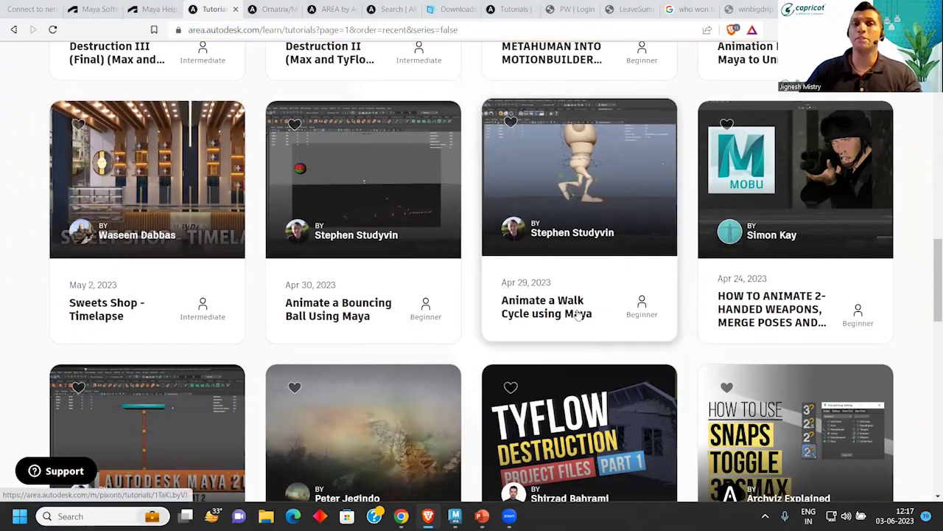
left_click(469, 29)
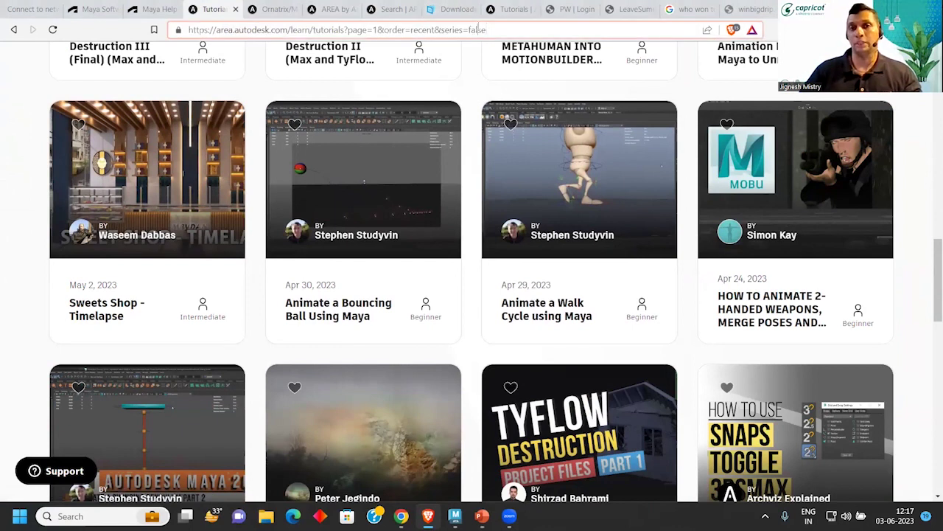
key("ctrl+a")
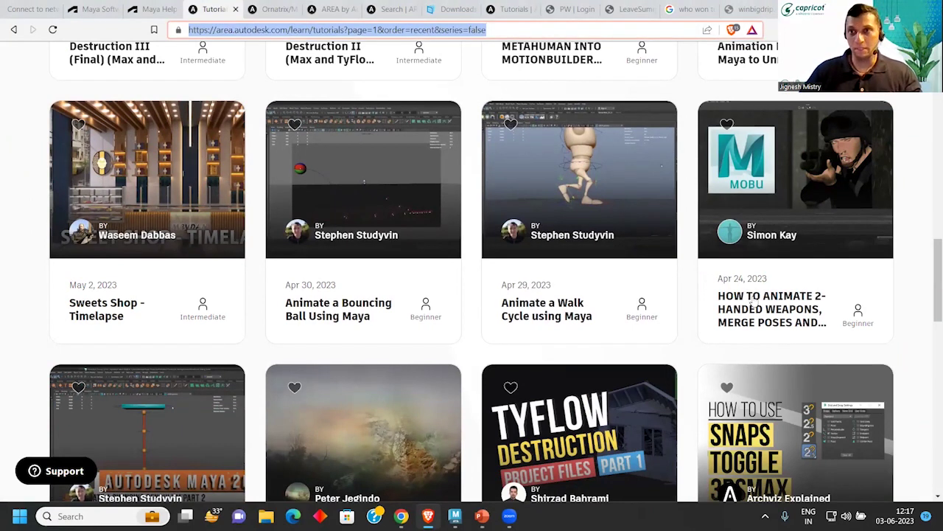
left_click(525, 513)
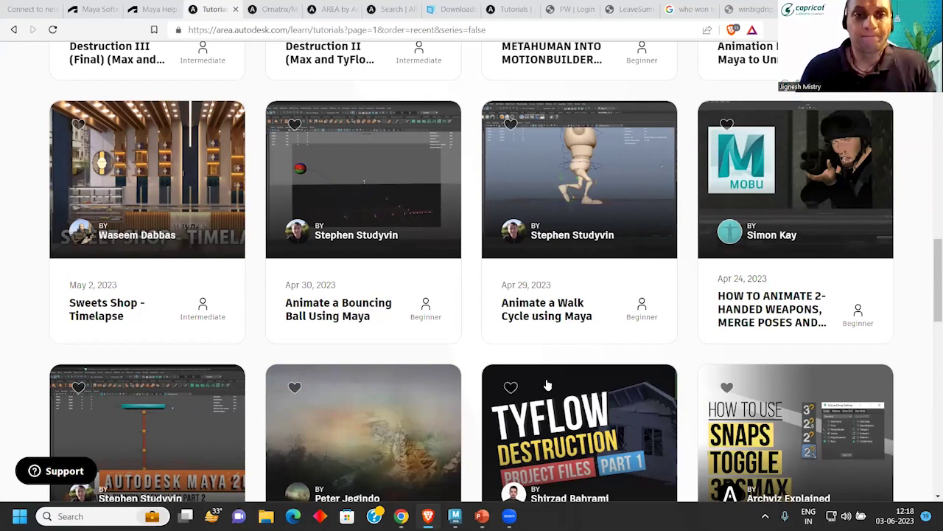
scroll(497, 317, "down", 1)
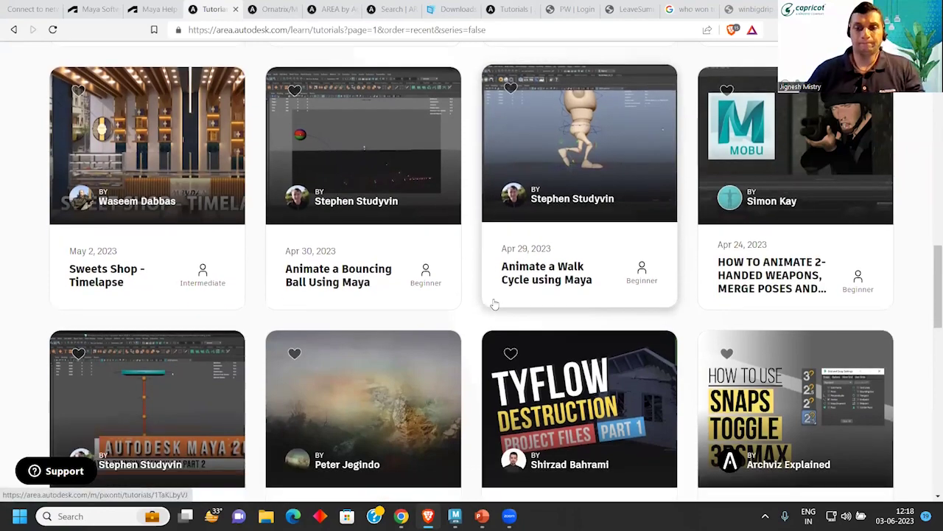
scroll(494, 306, "down", 2)
scroll(493, 302, "down", 1)
scroll(492, 302, "up", 1)
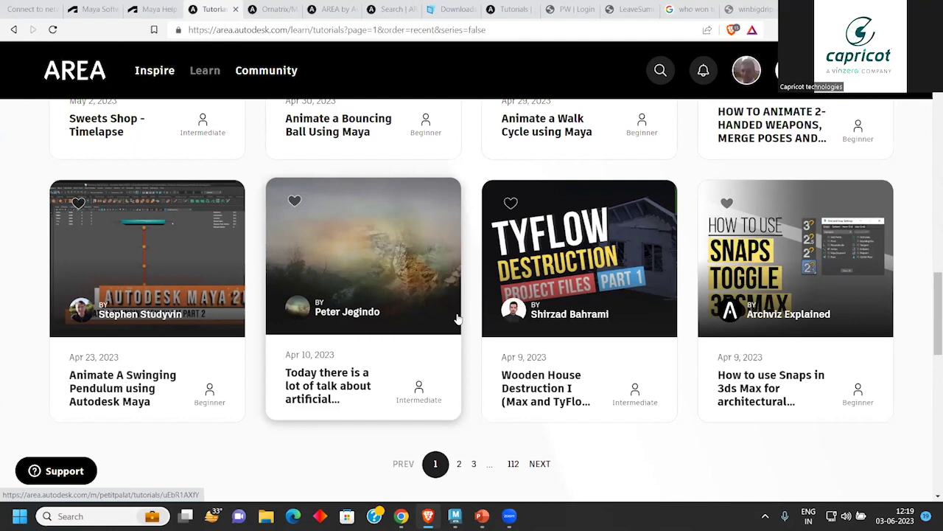
mouse_move(482, 516)
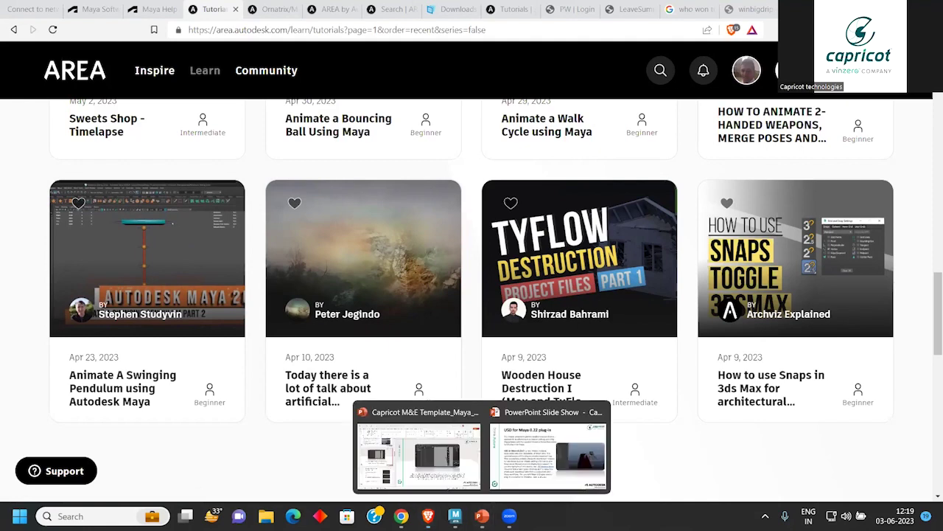
Step: Resume the slide show, advance to slide 12 'What's New in Character Animation', then exit
left_click(549, 449)
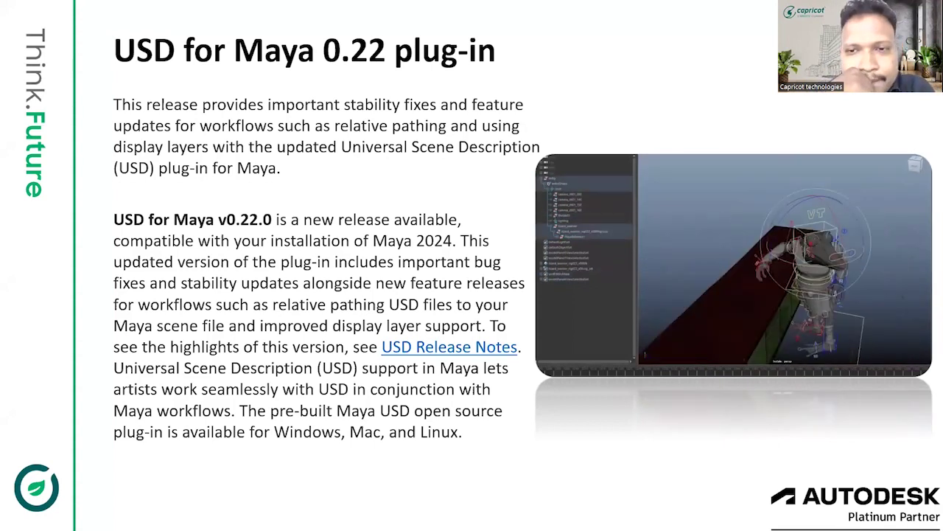
key("Right")
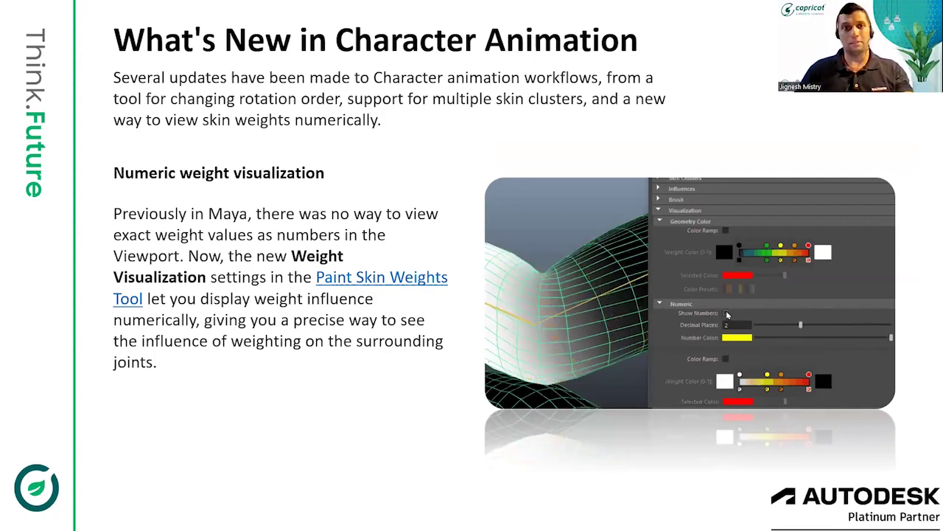
key("Escape")
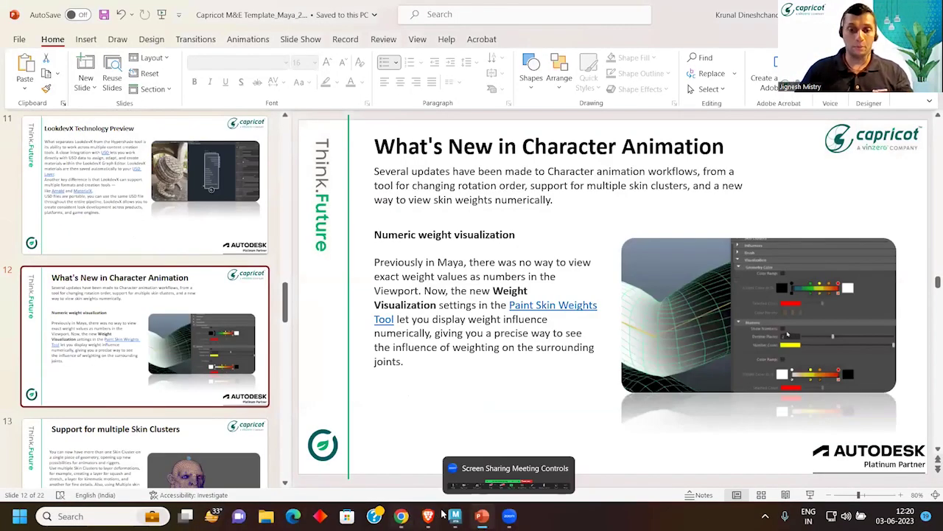
Step: Bring Maya forward, hide LookdevX, and start a new scene without saving the living room
left_click(454, 512)
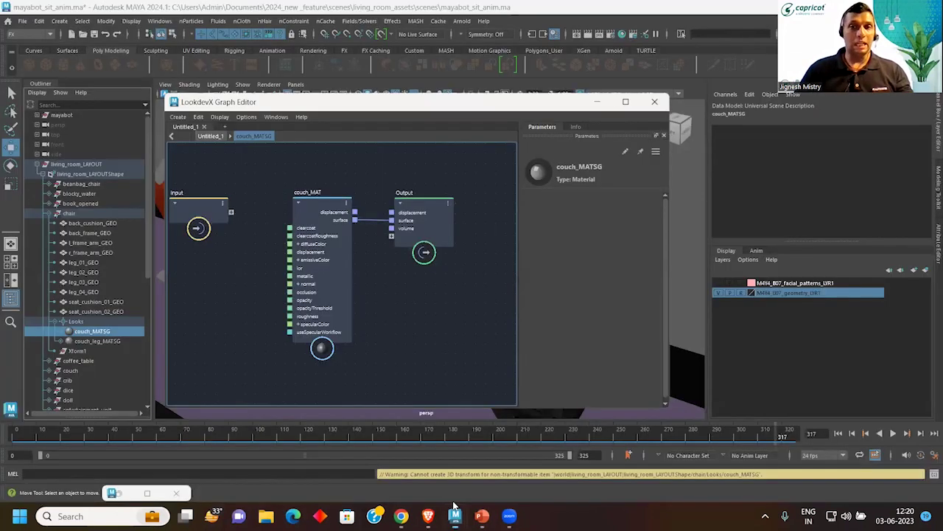
left_click(609, 104)
left_click(75, 35)
left_click(462, 259)
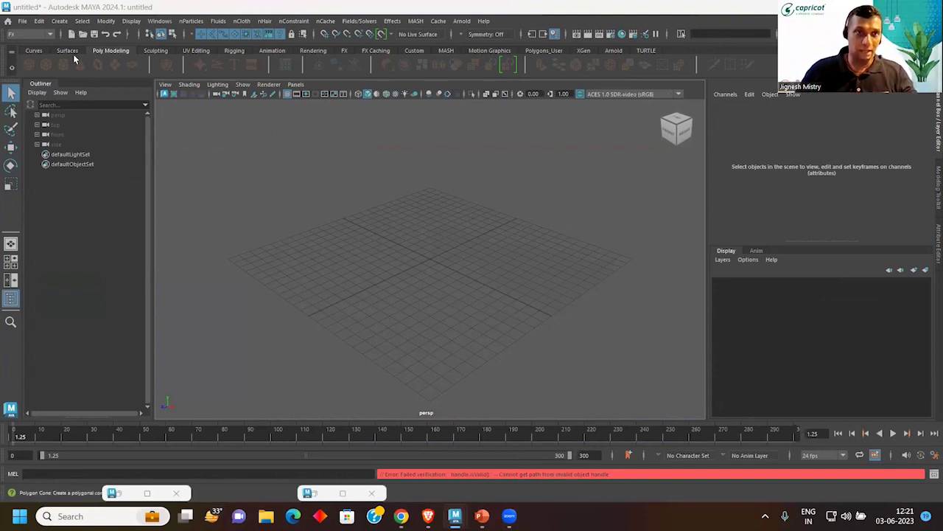
Step: Create a polygon cylinder and scale it to about 4.045 × 18.026 × 4.045
left_click(107, 22)
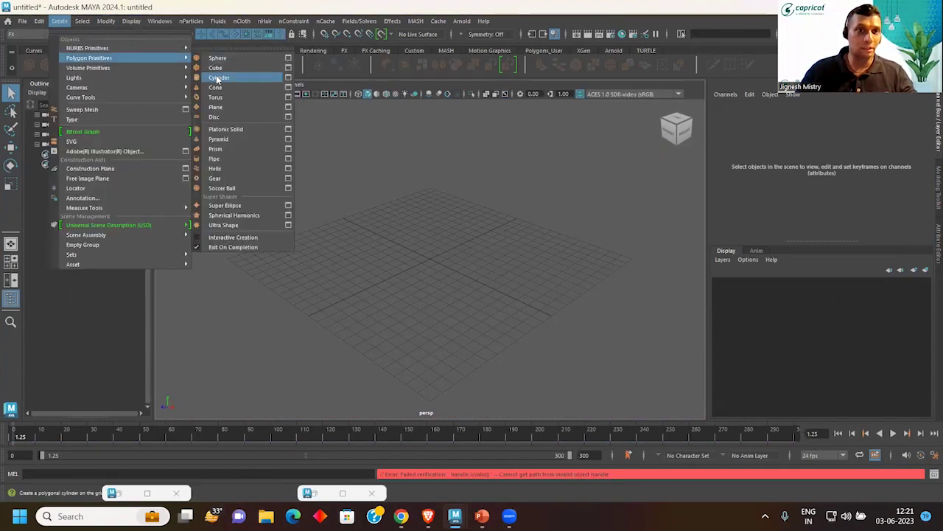
left_click(221, 78)
key("r")
left_click_drag(429, 258, 509, 280)
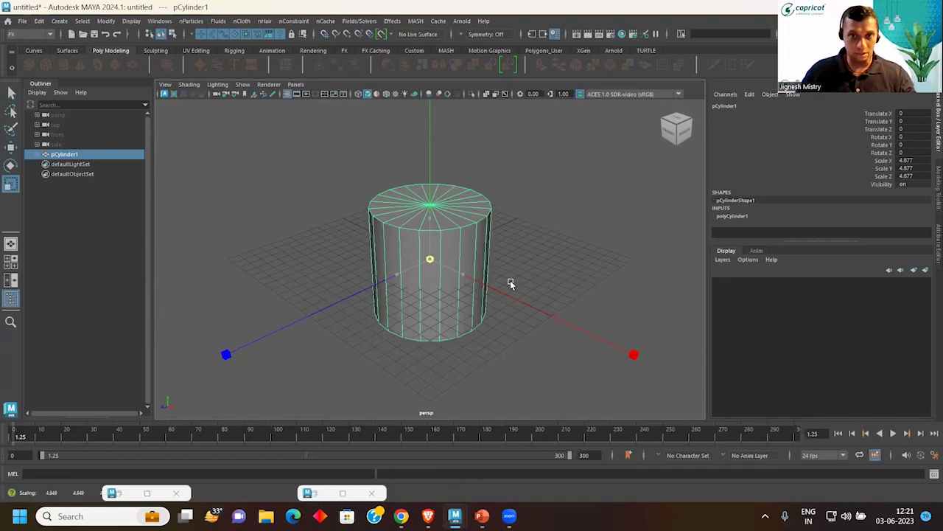
mouse_move(433, 193)
left_mouse_down()
mouse_move(434, 125)
mouse_move(480, 248)
left_mouse_up()
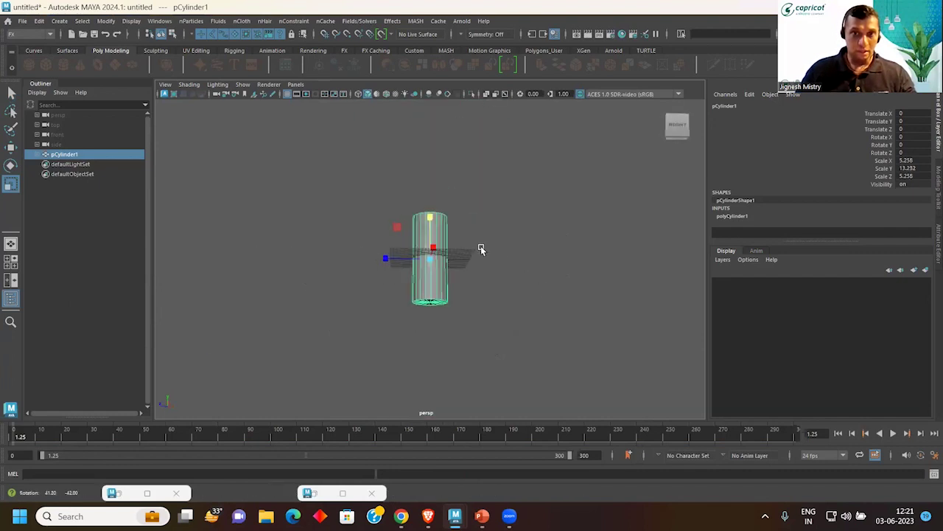
mouse_move(431, 219)
left_mouse_down()
mouse_move(431, 176)
mouse_move(435, 273)
mouse_move(411, 255)
left_mouse_up()
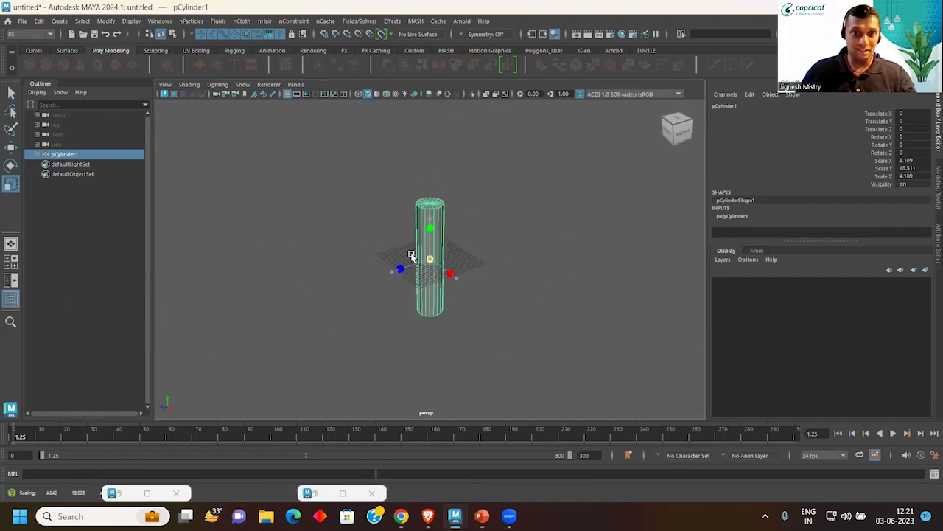
scroll(480, 255, "up", 2)
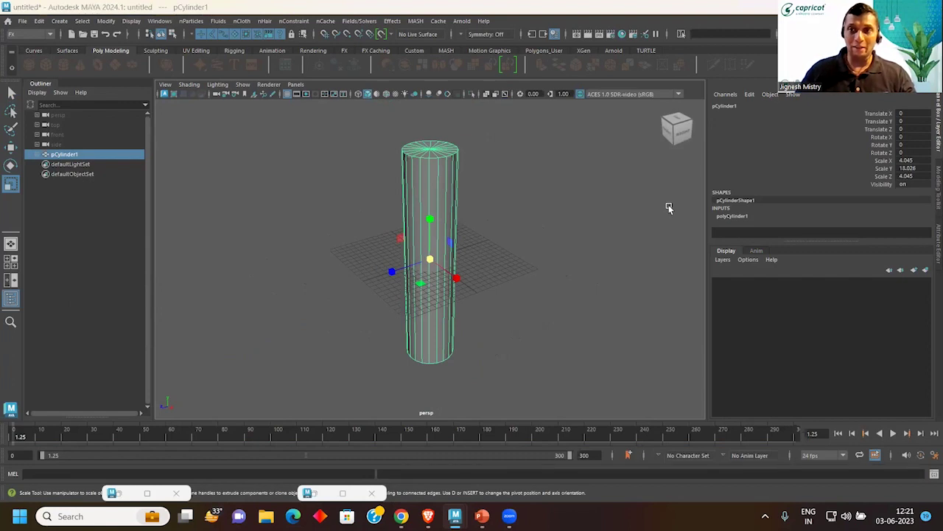
Step: Raise polyCylinder1's Subdivisions Height to add extra height subdivisions
left_click(731, 216)
scroll(810, 184, "down", 1)
left_click(861, 210)
scroll(537, 257, "up", 1)
middle_click_drag(537, 258, 556, 261)
left_click(528, 249)
left_click(444, 248)
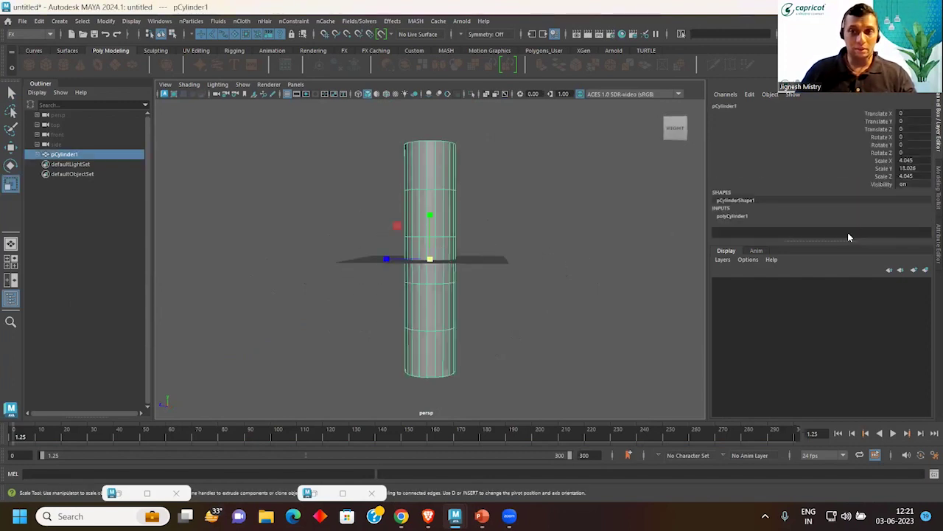
left_click(726, 215)
double_click(906, 195)
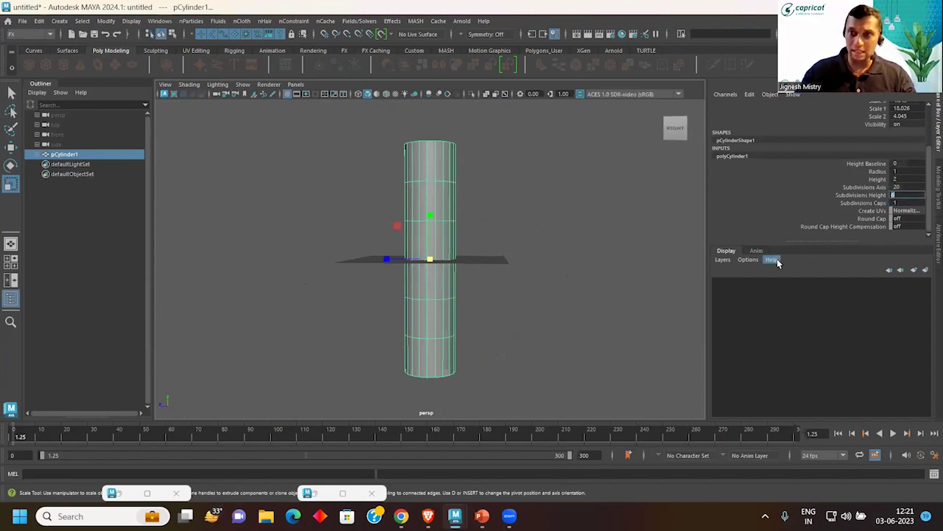
left_click(520, 277)
left_click(412, 272)
scroll(418, 270, "up", 2)
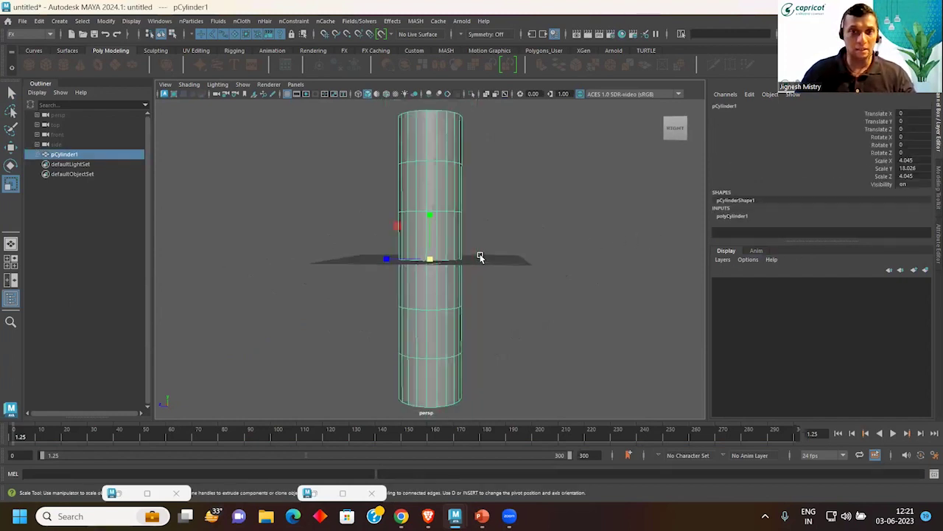
left_click(938, 181)
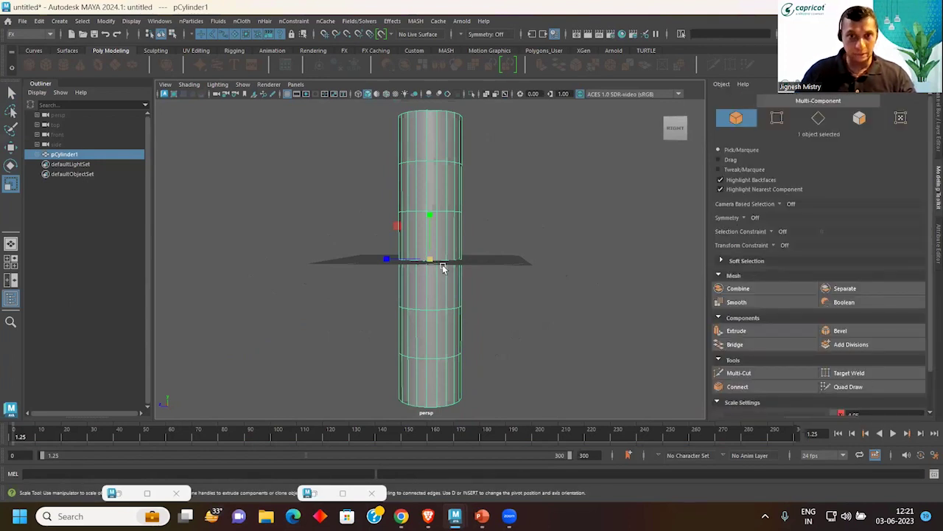
Step: Select the lower-half vertices, rotate them to the left and shift them to form a bend
right_click_drag(442, 189, 410, 193)
left_click_drag(359, 241, 606, 417)
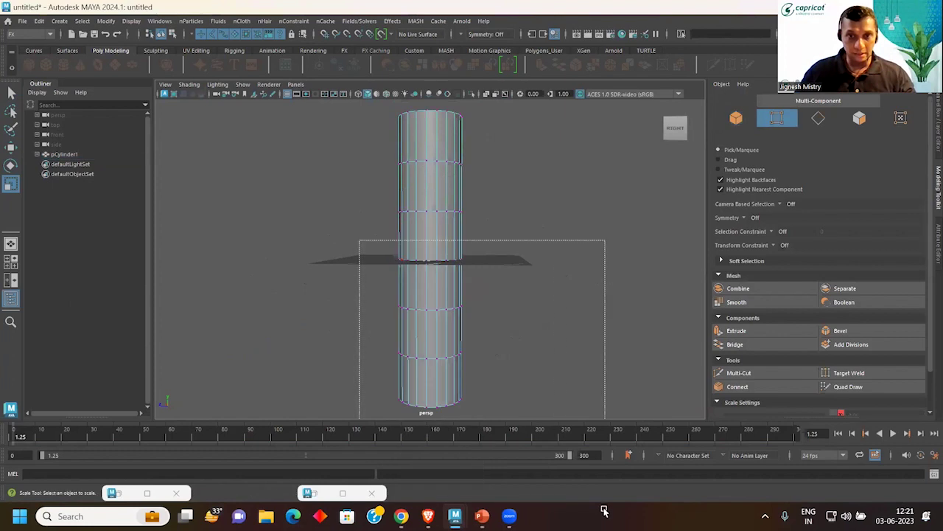
key("e")
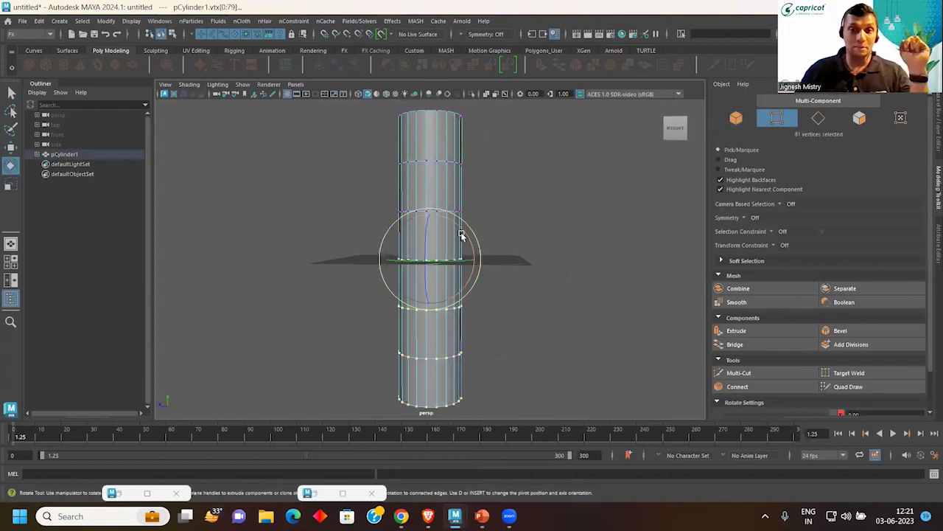
left_click_drag(463, 232, 470, 251)
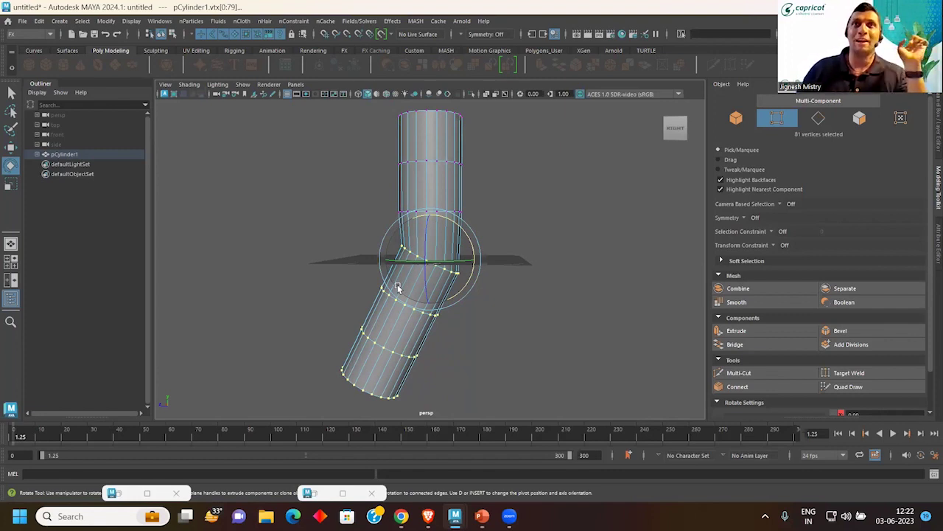
key("w")
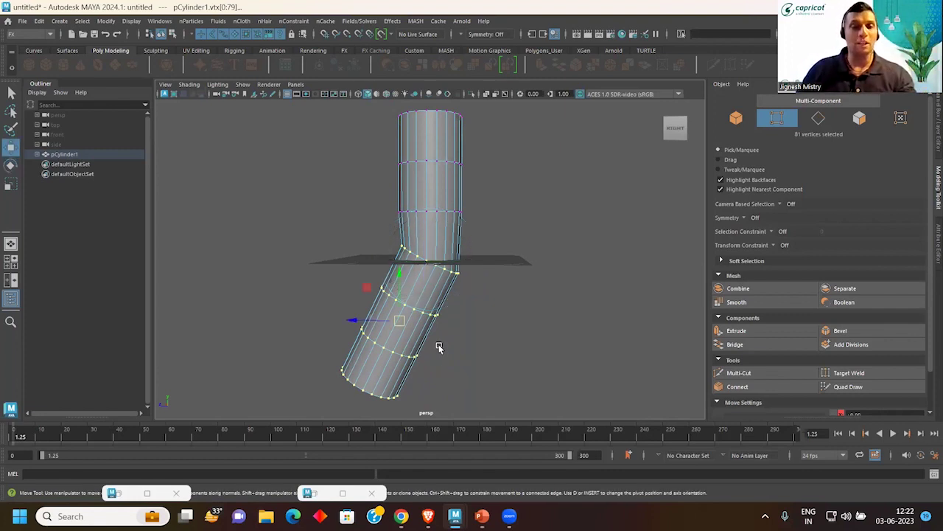
left_click_drag(362, 281, 347, 320)
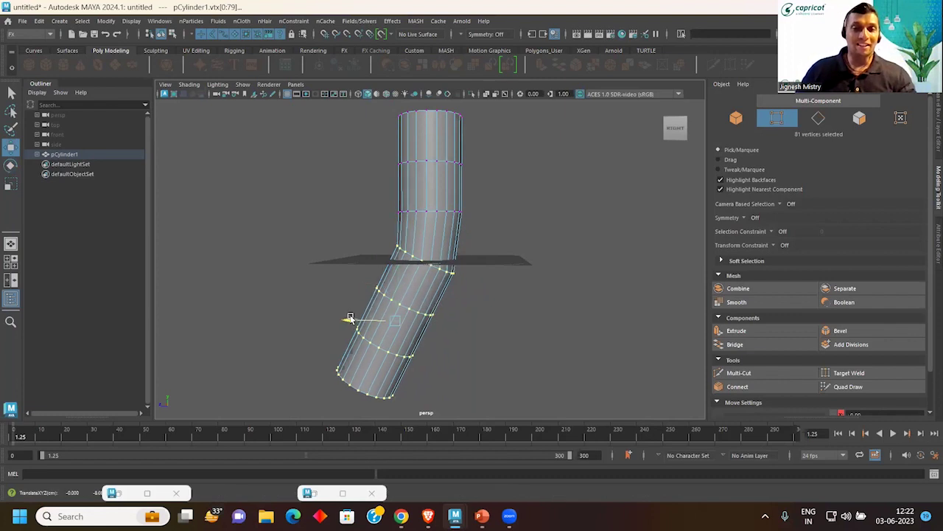
left_click(560, 240)
right_click_drag(417, 189, 467, 175)
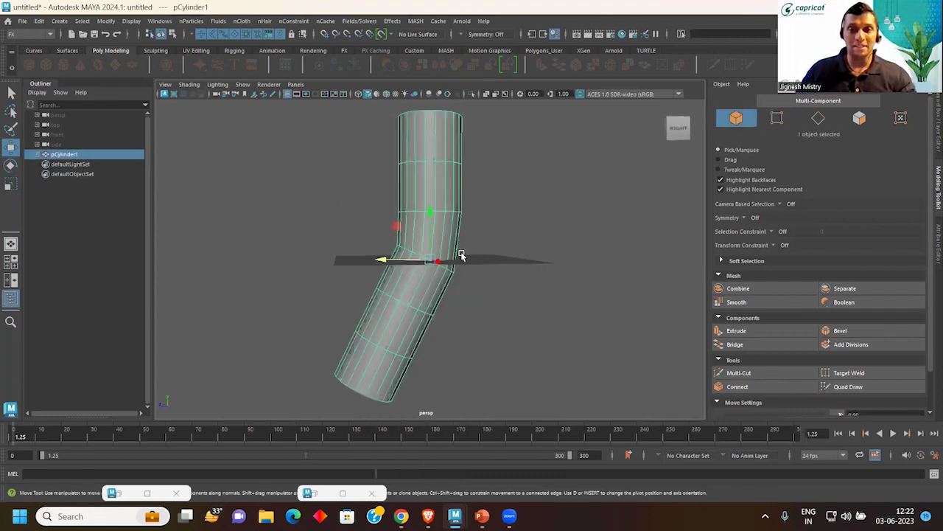
Step: Insert an edge loop at the cylinder's bend with Multi-Cut
left_click(788, 371)
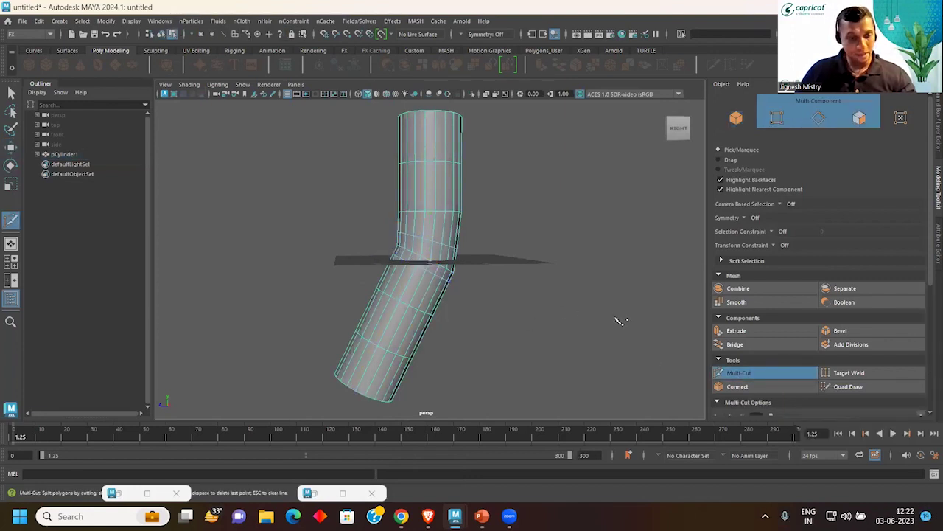
left_click(458, 275, "ctrl")
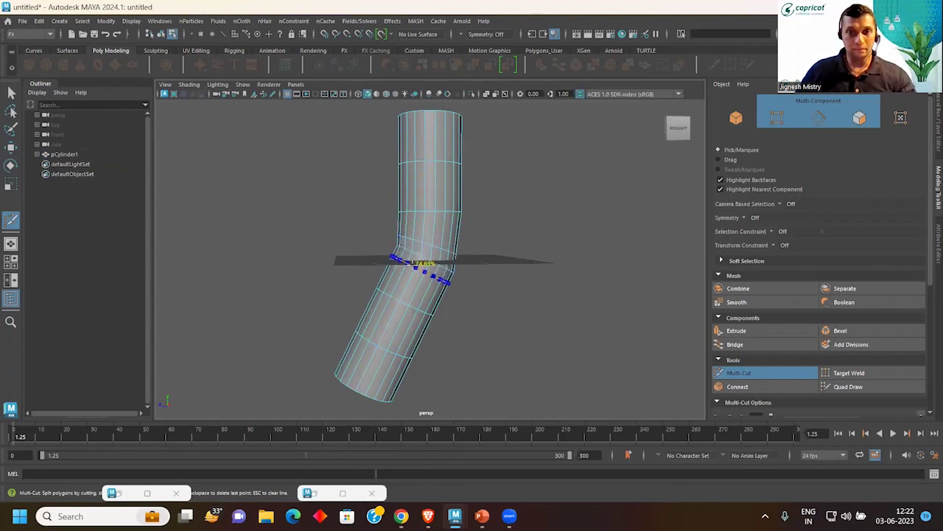
key("q")
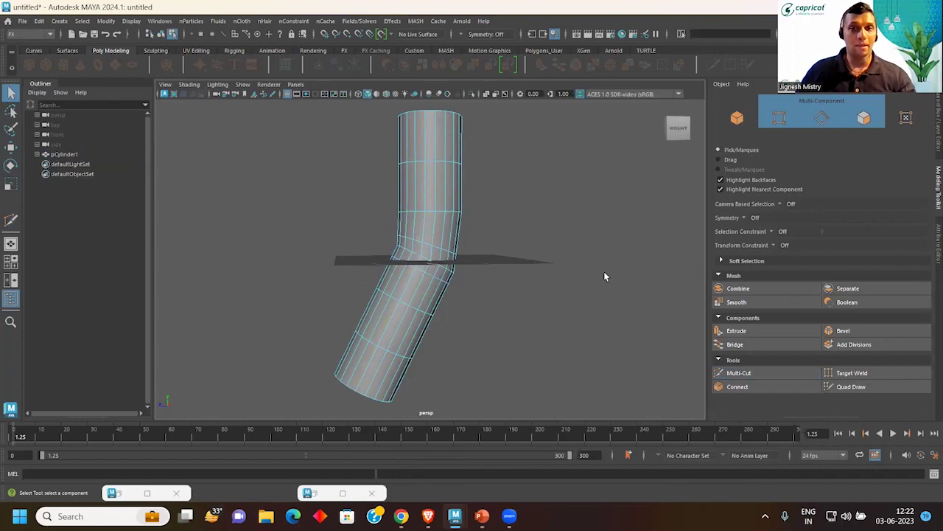
Step: Switch to a full-size side view framed on the cylinder
left_click(422, 225)
key("space")
key("space")
middle_click_drag(550, 305, 597, 324, "alt")
scroll(546, 266, "down", 3)
middle_click_drag(472, 266, 546, 266, "alt")
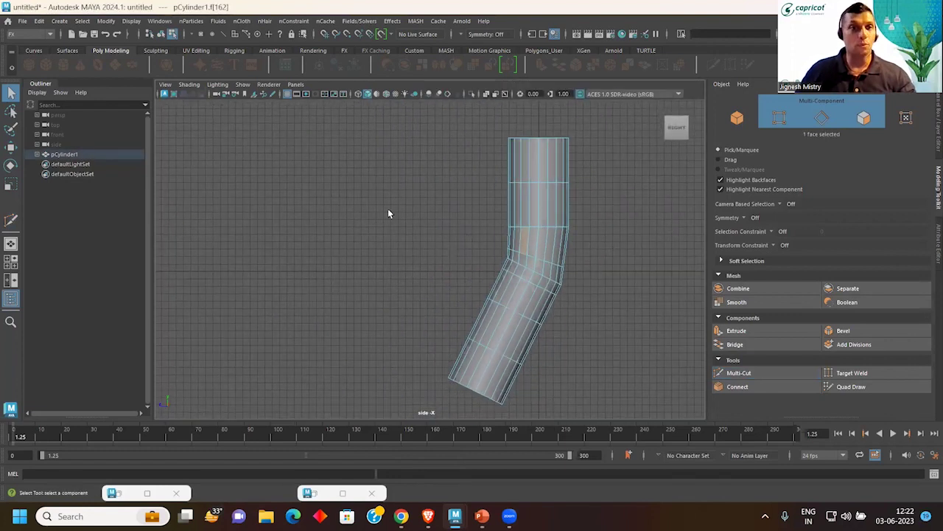
Step: In the Rigging menu set, place joints at the cylinder's top, bend and bottom in wireframe
left_click(31, 34)
left_click(30, 55)
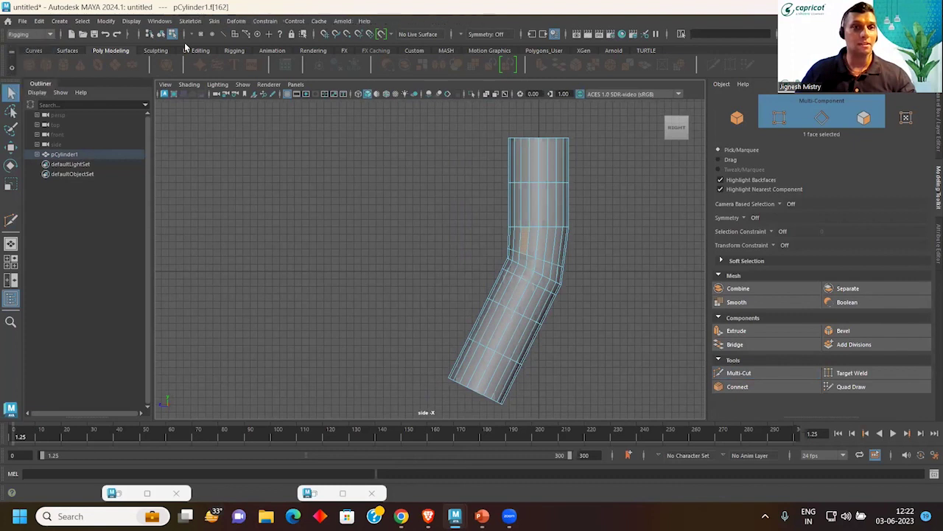
left_click(192, 21)
left_click(201, 47)
scroll(542, 148, "up", 2)
middle_click_drag(542, 148, 498, 188, "alt")
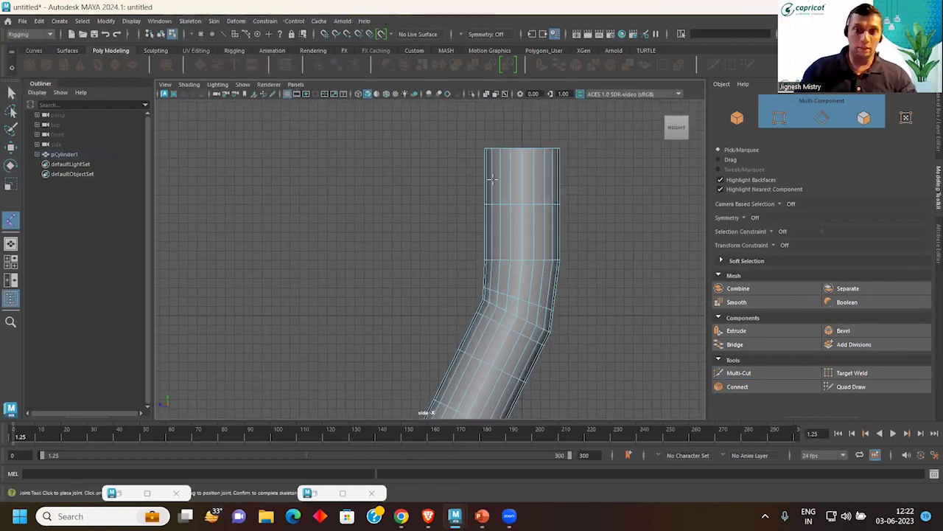
key("4")
left_click(526, 150)
scroll(526, 247, "down", 1)
scroll(508, 257, "up", 2)
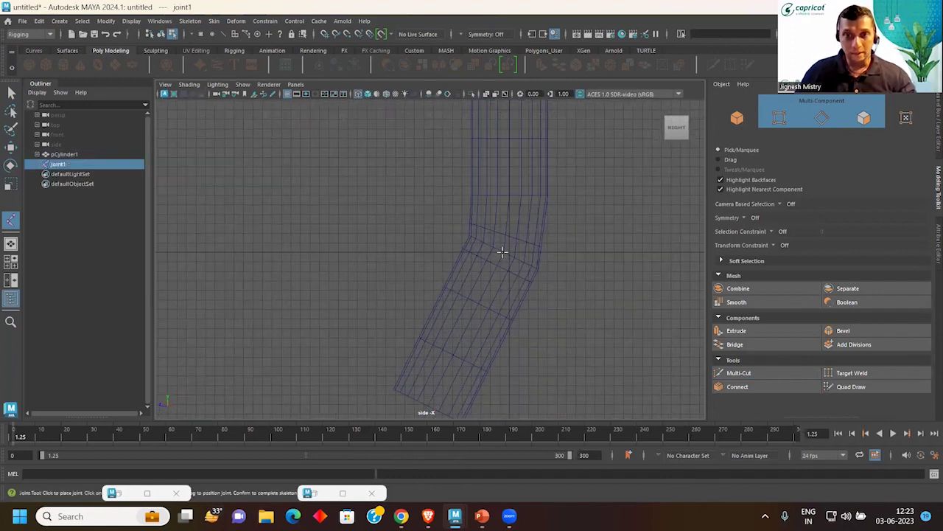
left_click(501, 252)
middle_click_drag(502, 252, 540, 188, "alt")
left_click(451, 359)
Step: Try joint Draw Style options Multi-child as Box and Joint, undoing extra joints placed
key("ctrl+a")
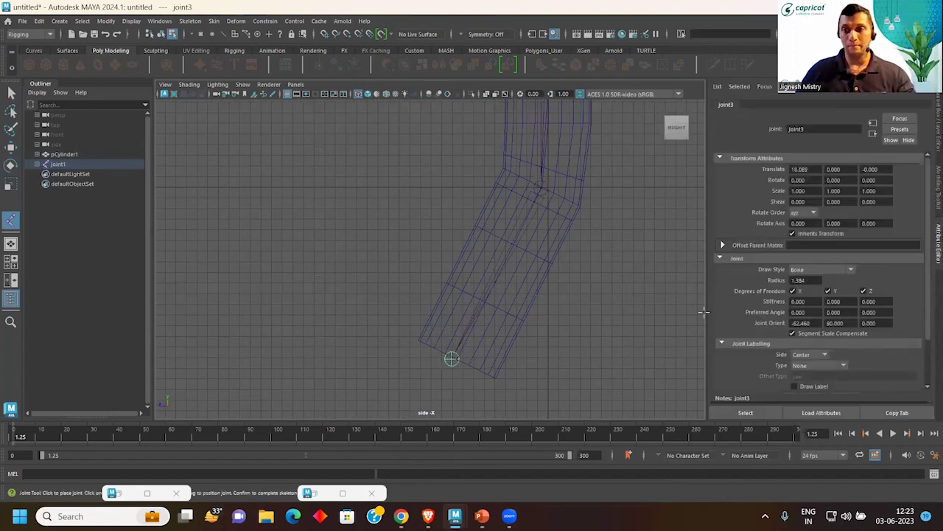
left_click(816, 270)
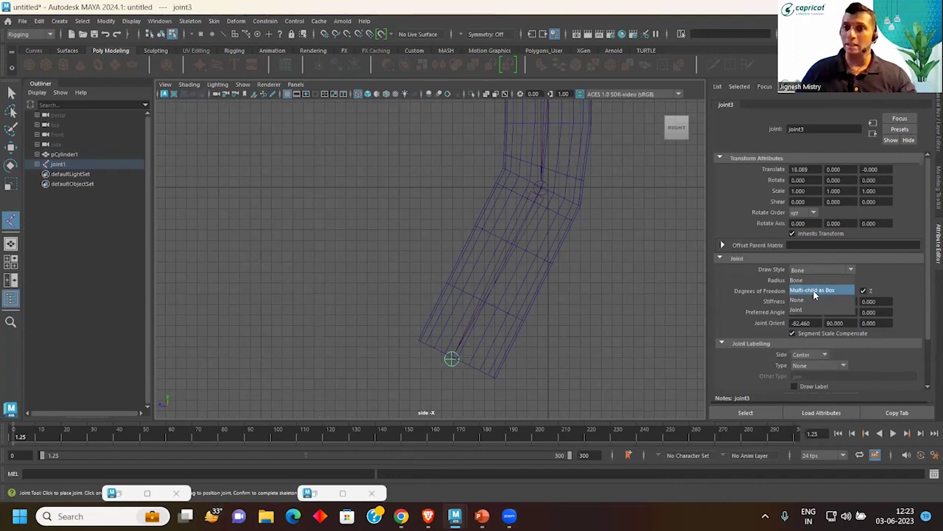
left_click(815, 293)
left_click(814, 271)
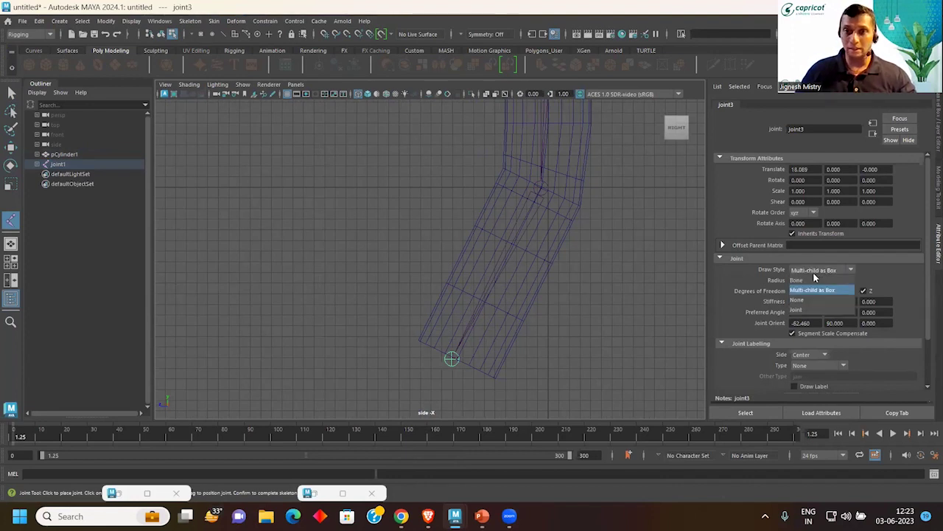
left_click(799, 310)
scroll(589, 279, "down", 2)
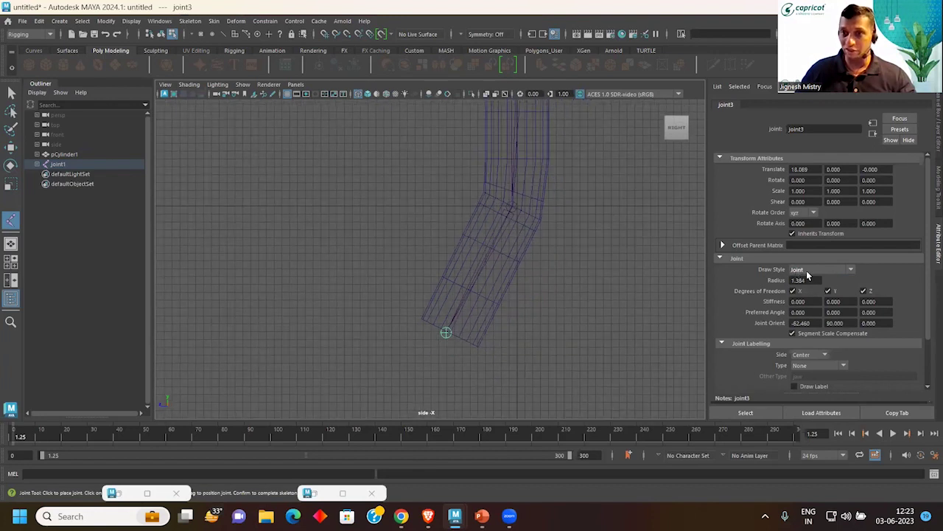
left_click(497, 309)
left_click_drag(546, 299, 545, 351)
left_click(620, 312)
left_click(641, 283)
left_click(621, 231)
key("ctrl+z")
key("ctrl+z")
key("ctrl+z")
key("ctrl+z")
key("ctrl+z")
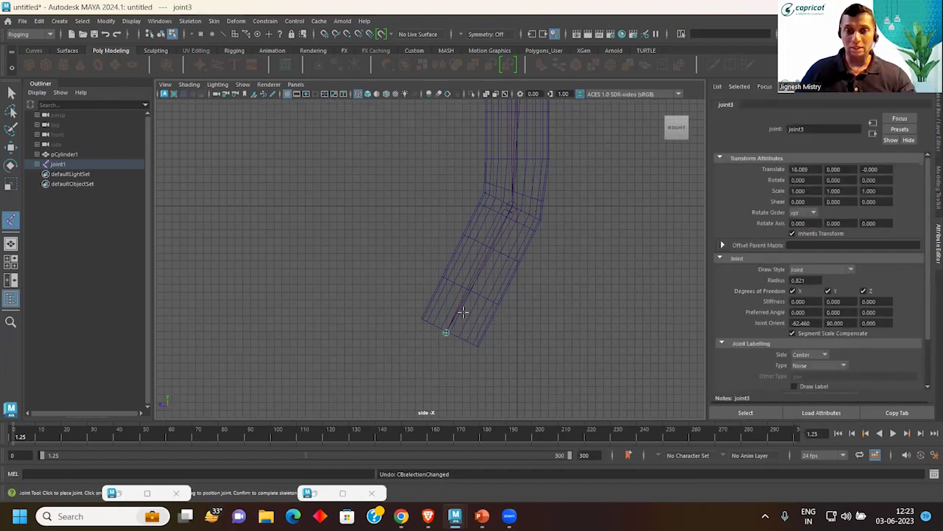
Step: Set Draw Style to Multi-child as Box, remove stray joints, and finish the chain
left_click(823, 268)
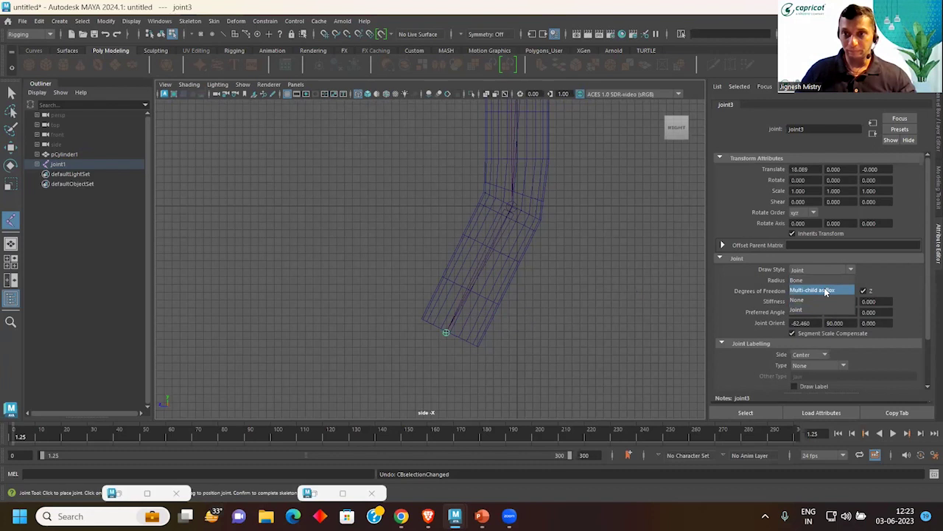
left_click(821, 289)
left_click(592, 328)
left_click(635, 281)
left_click(626, 219)
key("ctrl+z")
key("ctrl+z")
key("ctrl+z")
key("ctrl+z")
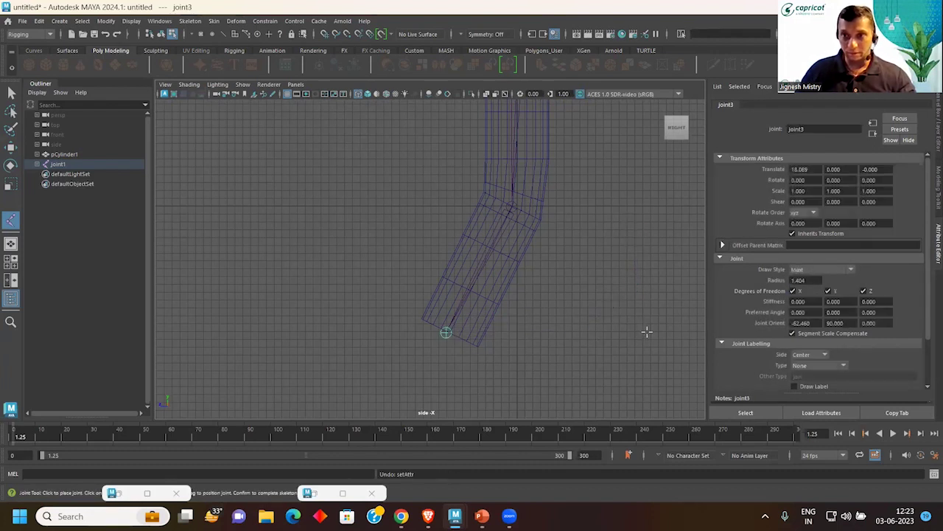
key("ctrl+z")
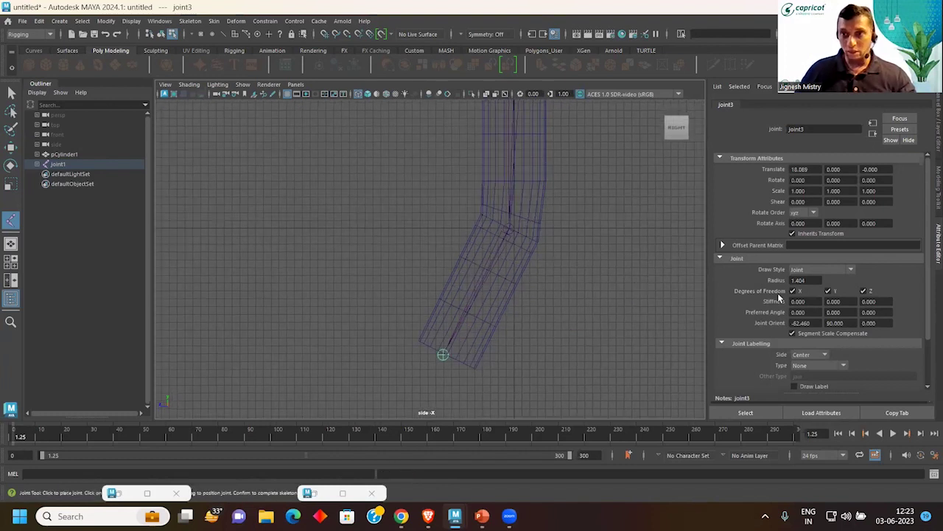
key("q")
left_click(547, 314)
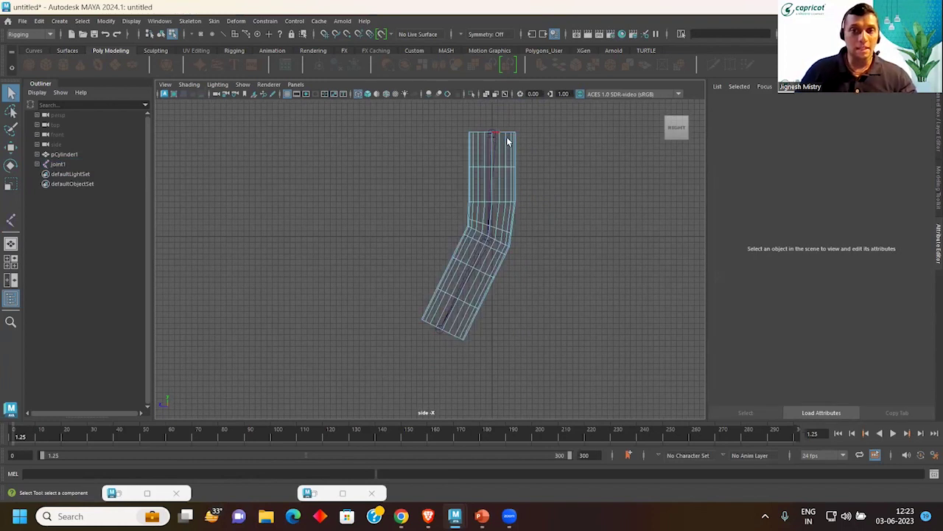
Step: Create an IK handle from joint1 at the top to the bottom joint
right_click_drag(507, 140, 527, 125)
left_click(556, 202)
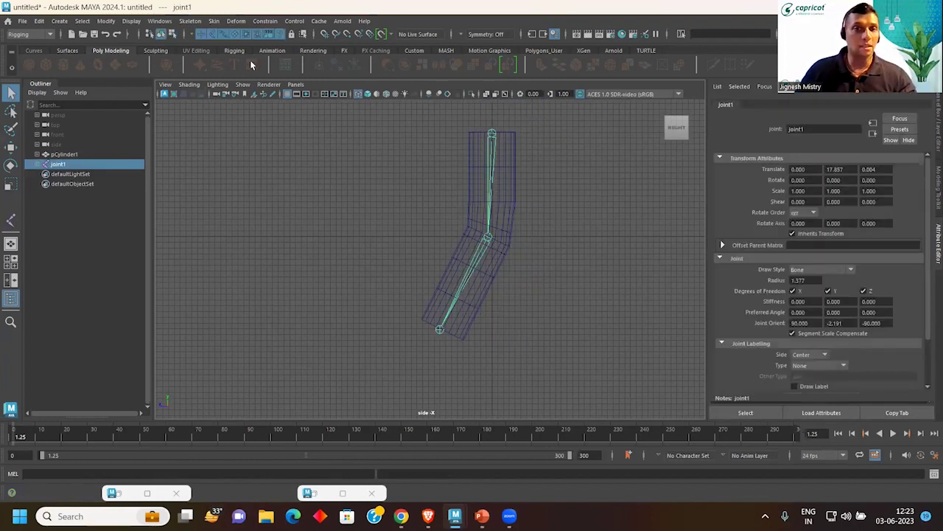
left_click(193, 23)
mouse_move(214, 21)
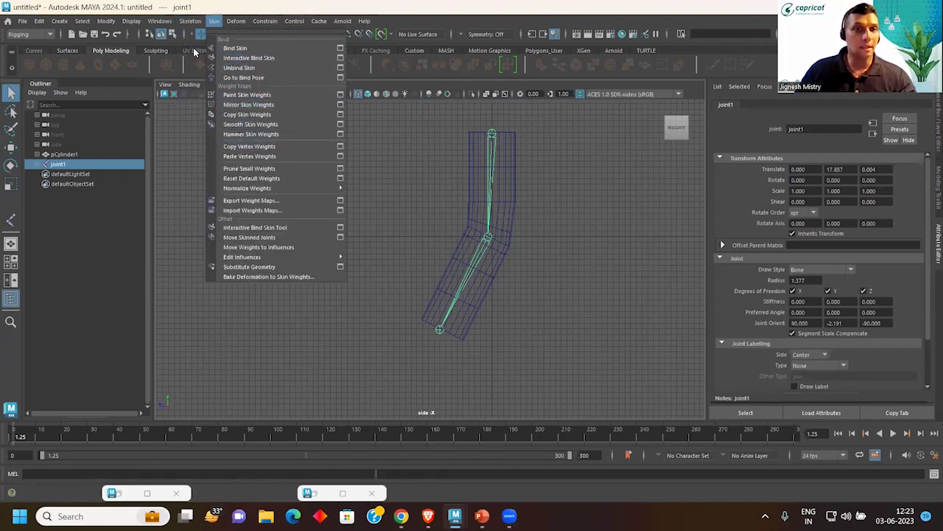
left_click(215, 147)
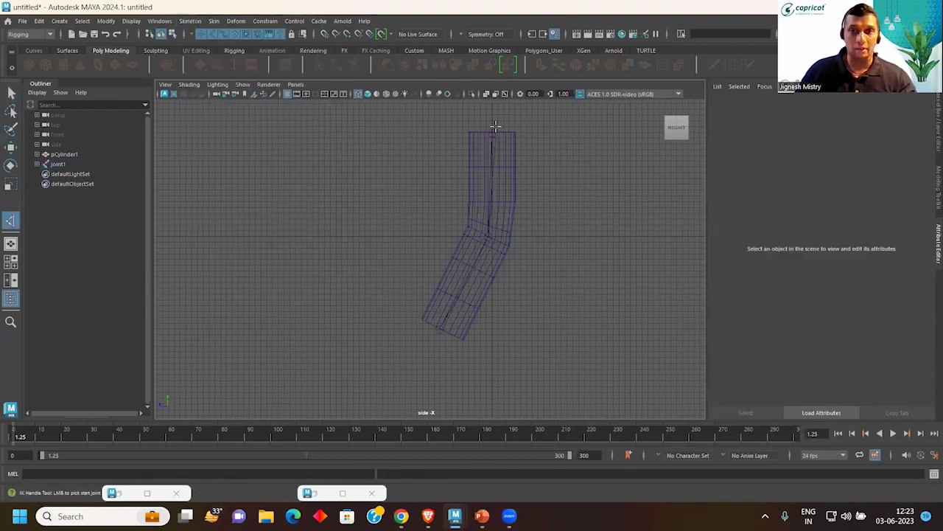
left_click(493, 130)
left_click(440, 328)
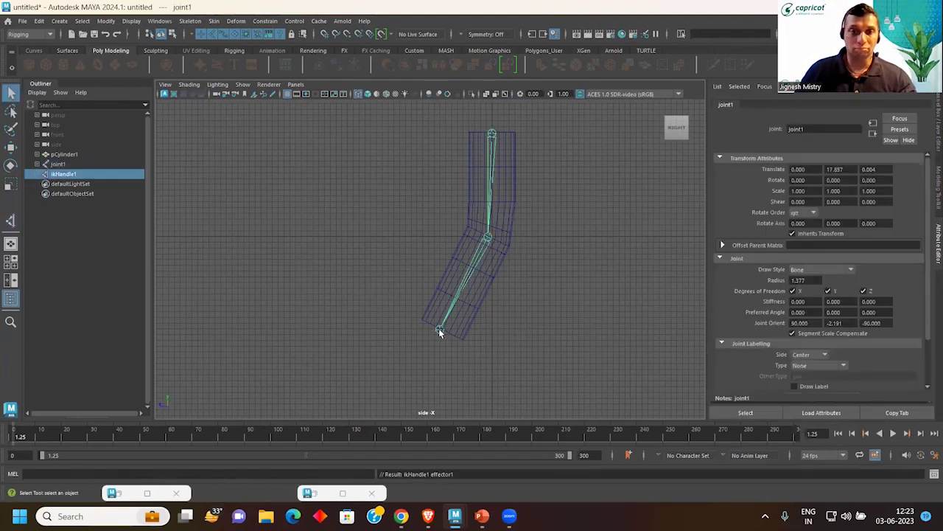
Step: Bind pCylinder1 to joint1 with Heat Map as the bind method
left_click(476, 331)
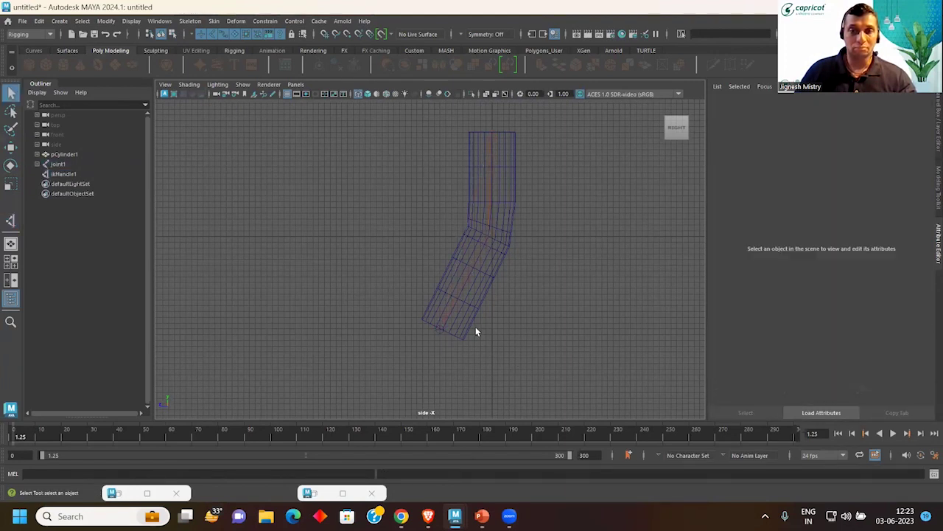
left_click(513, 186)
left_click(491, 130, "shift")
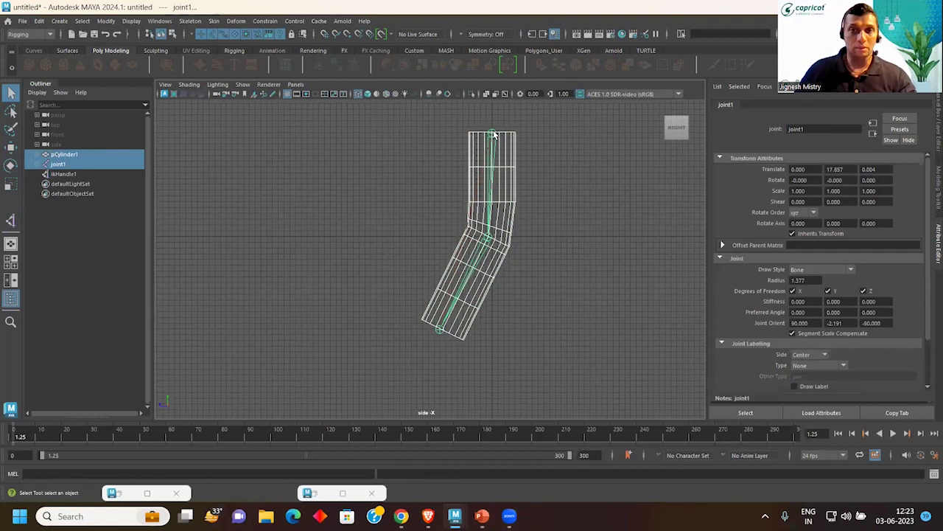
left_click(215, 21)
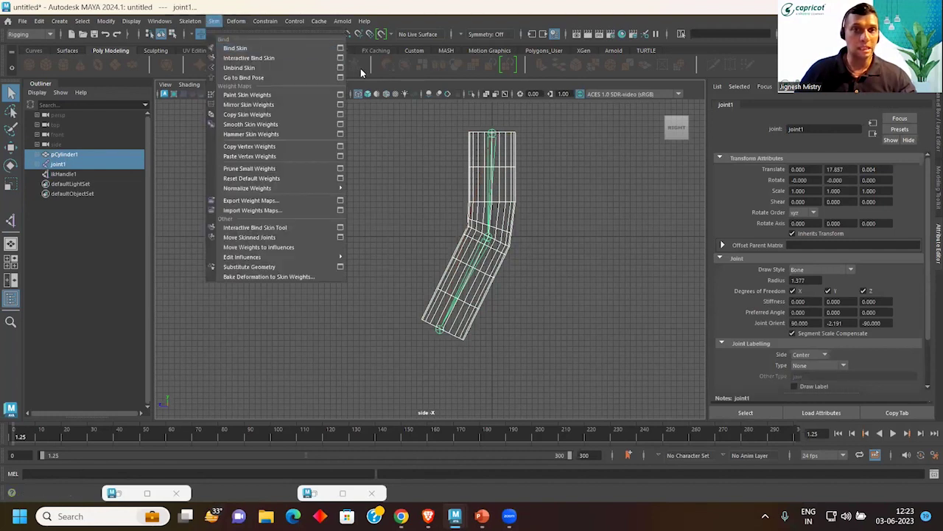
left_click(346, 47)
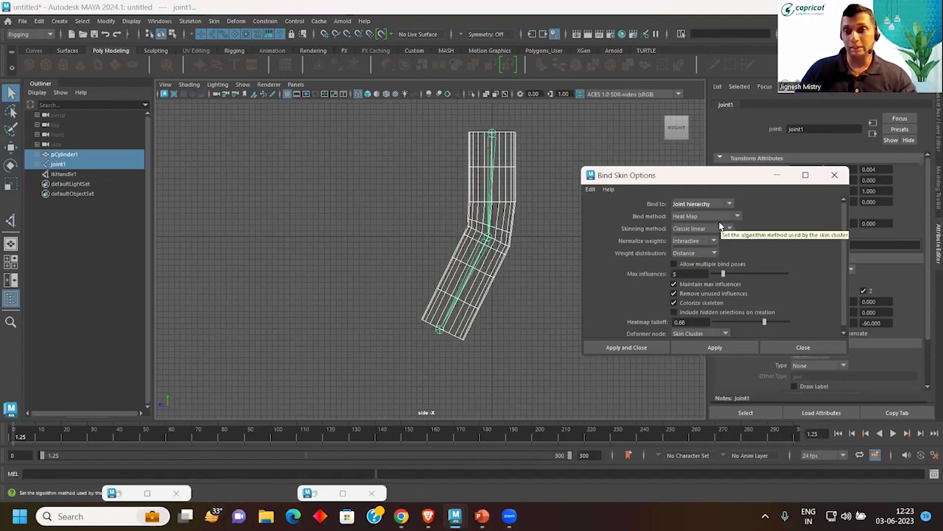
left_click(690, 216)
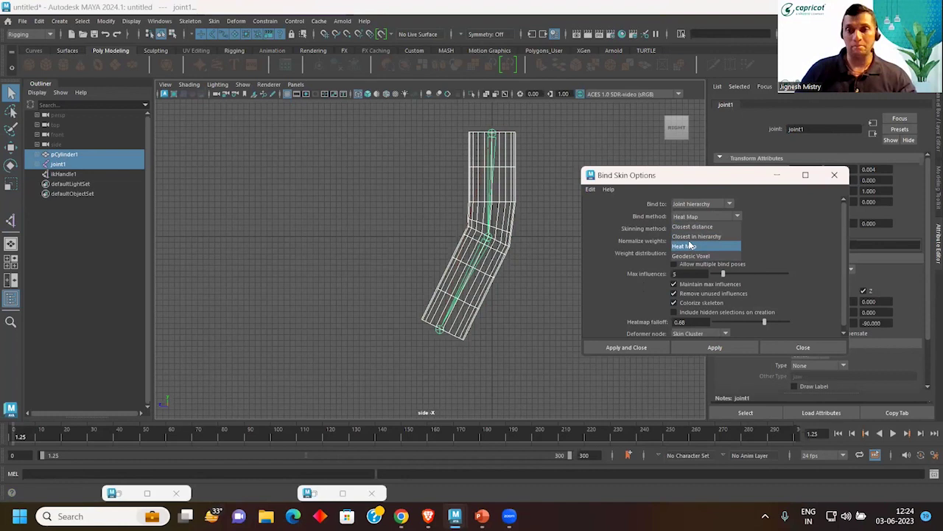
left_click(691, 247)
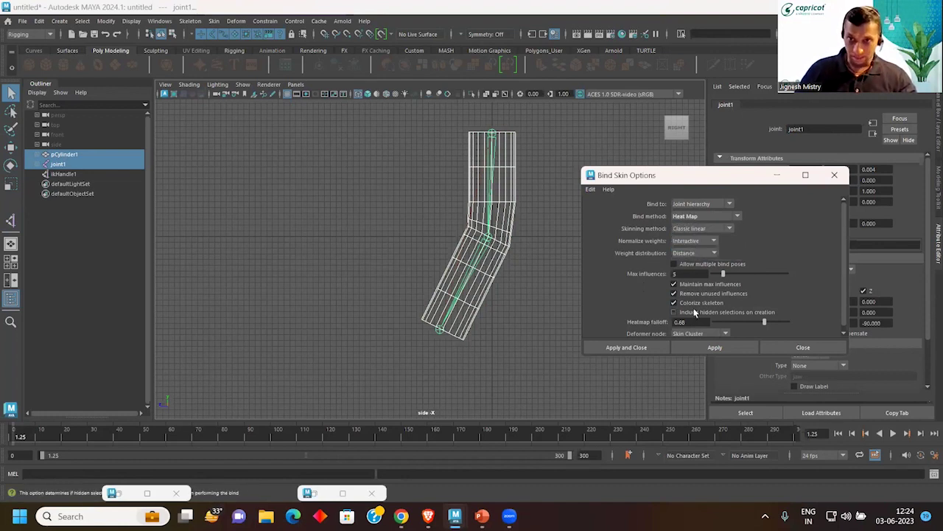
left_click(648, 347)
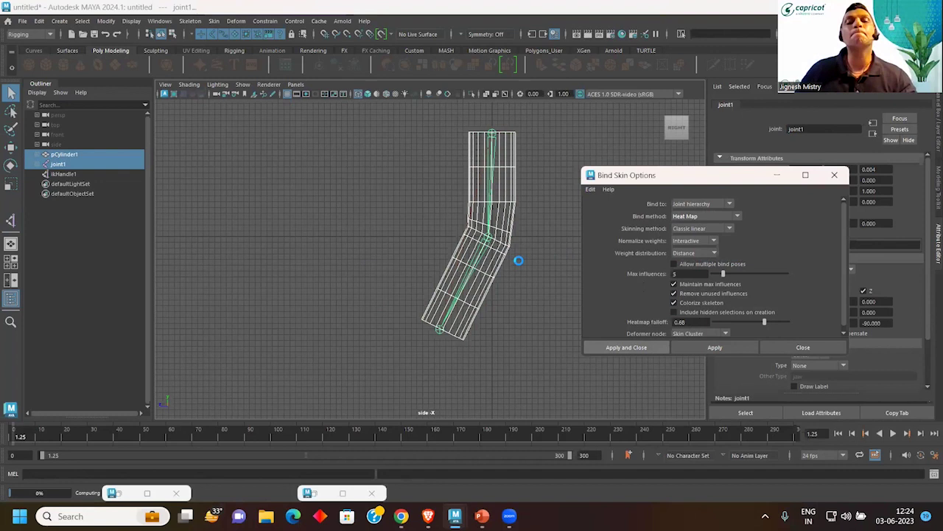
left_click(444, 346)
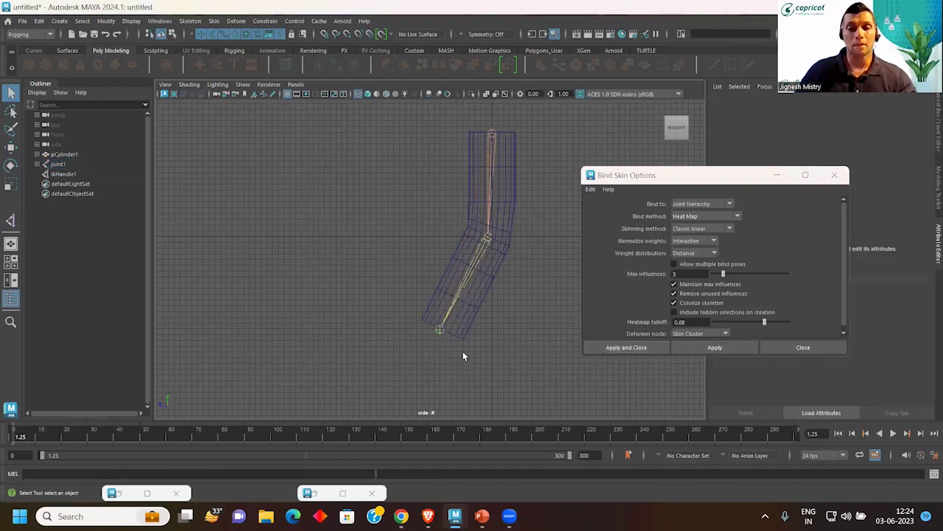
Step: Move ikHandle1 to re-bend the leg
left_click(433, 331)
scroll(435, 336, "up", 3)
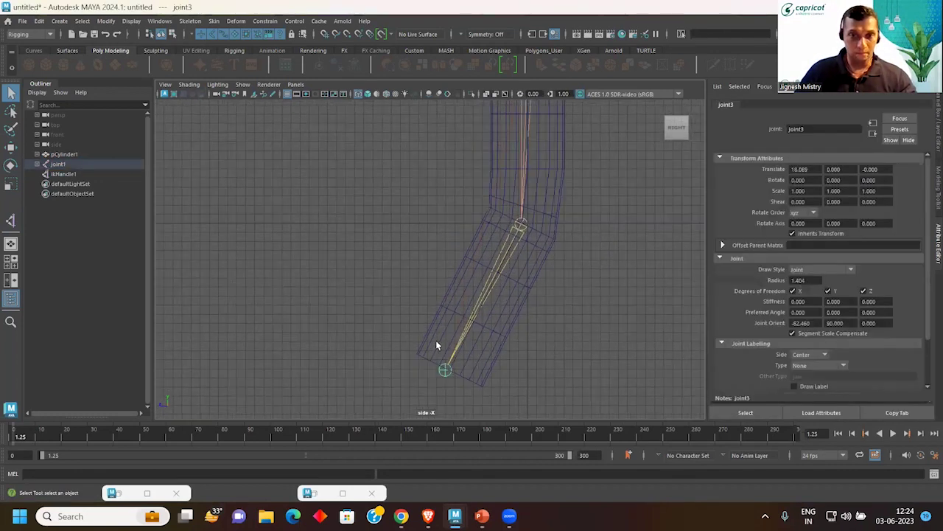
key("w")
mouse_move(445, 370)
left_mouse_down()
mouse_move(392, 359)
mouse_move(439, 341)
left_mouse_up()
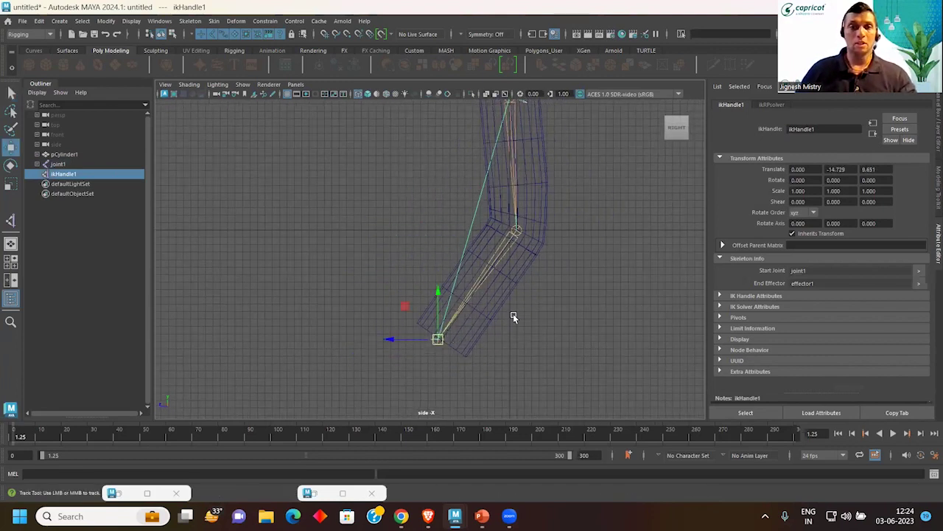
Step: Open Paint Skin Weights on pCylinder1 with its tool settings showing joint1's weights
left_click(512, 260)
left_click(215, 20)
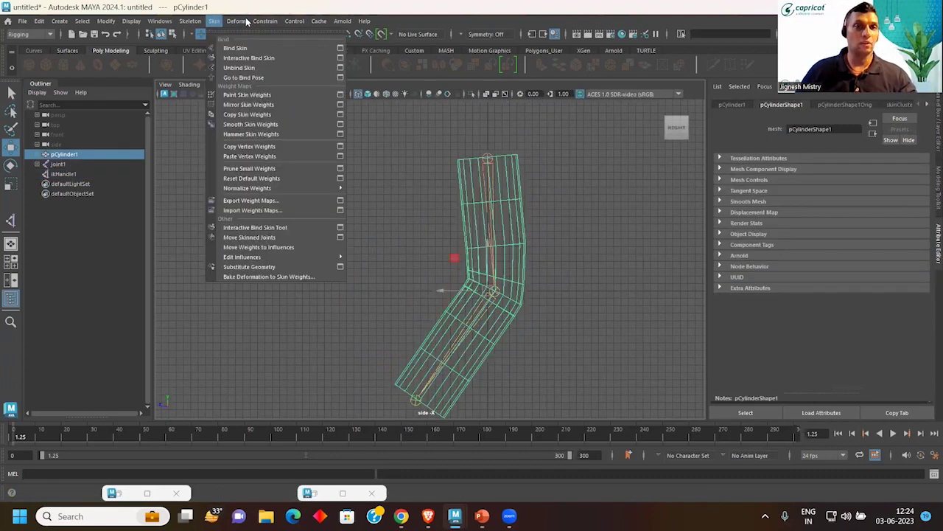
left_click(243, 93)
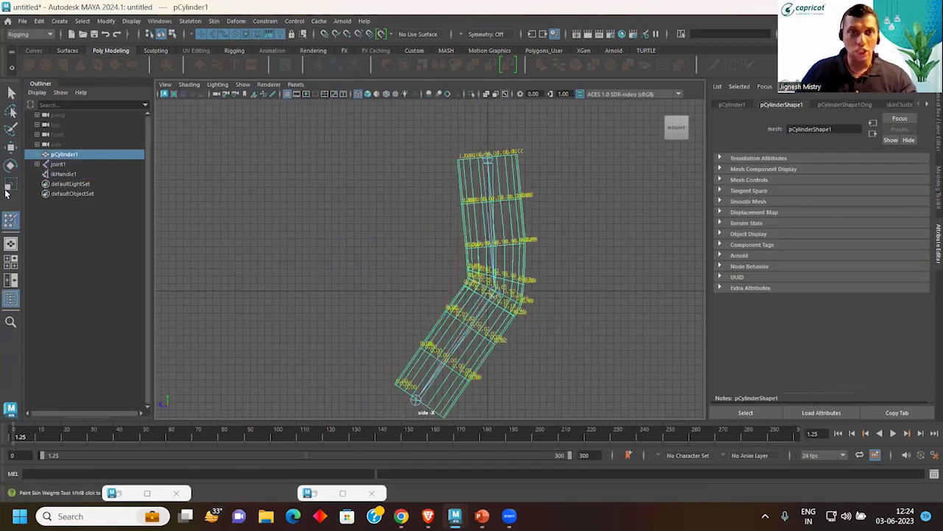
double_click(10, 219)
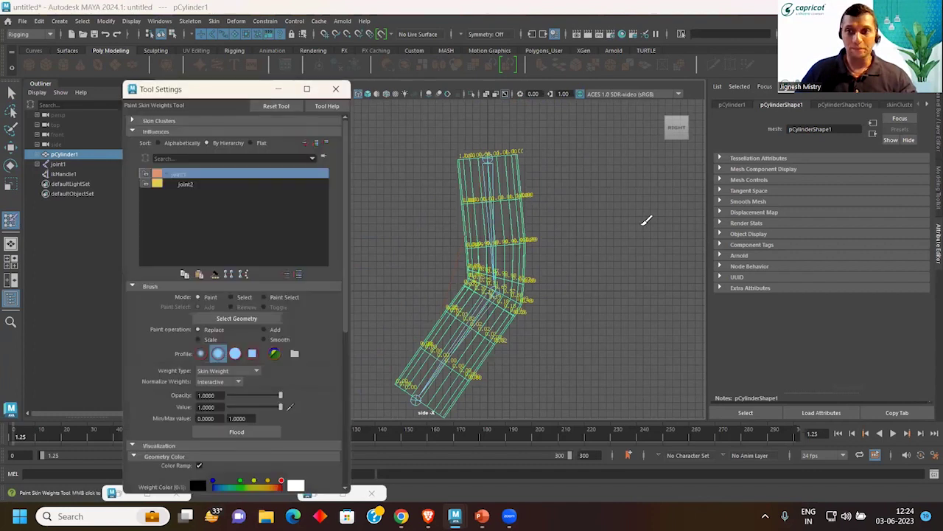
left_click_drag(218, 99, 423, 118)
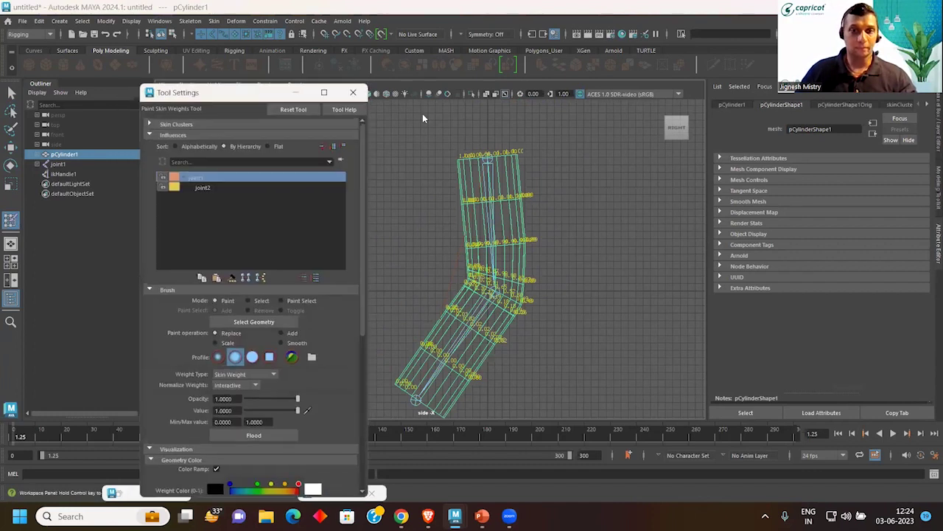
scroll(499, 263, "up", 3)
scroll(364, 227, "up", 2)
scroll(364, 225, "up", 2)
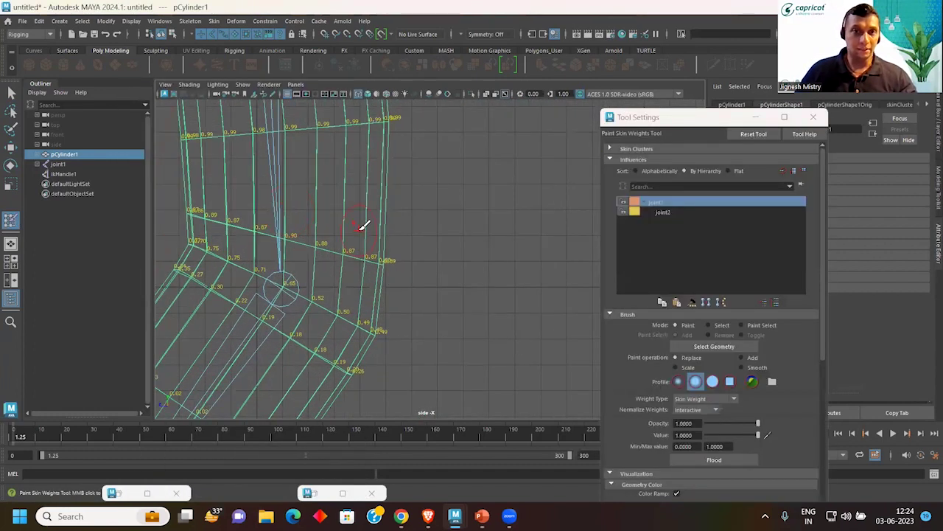
scroll(321, 218, "up", 2)
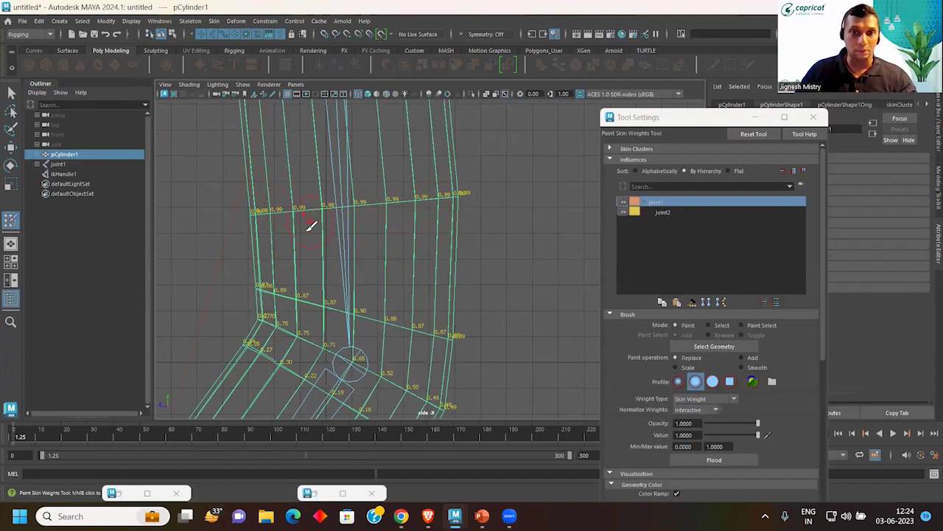
Step: Switch to shaded weight display, move the Tool Settings window up-left, and turn the weight colour ramp off
key("5")
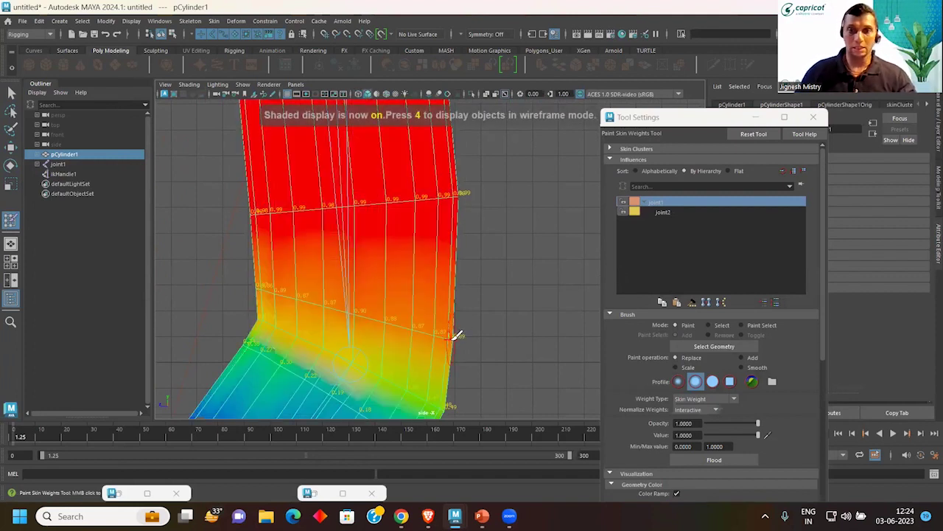
scroll(457, 181, "down", 3)
scroll(467, 236, "down", 2)
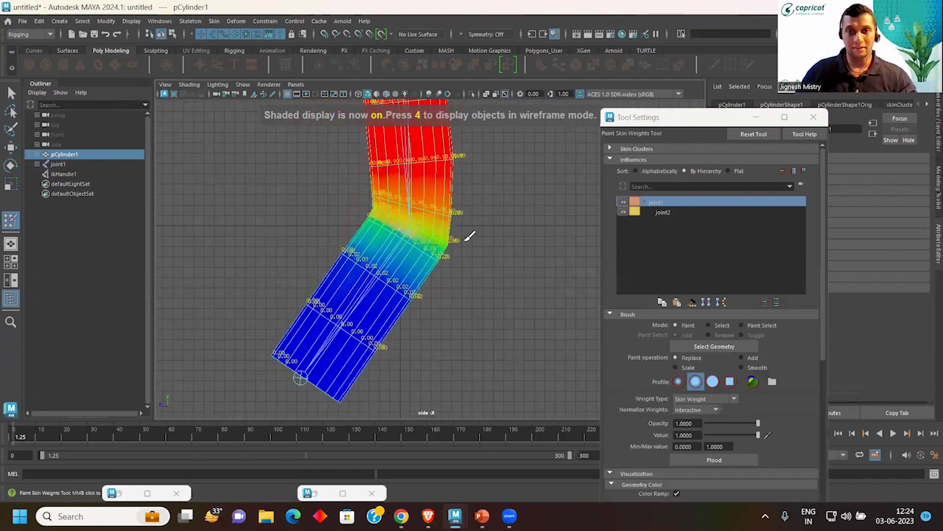
left_click_drag(664, 114, 665, 44)
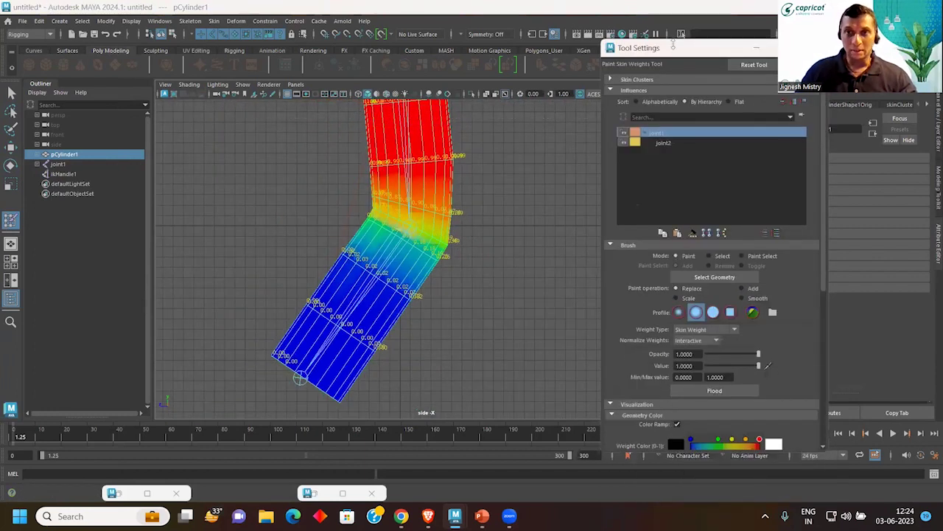
left_click_drag(676, 50, 614, 34)
left_click(615, 407)
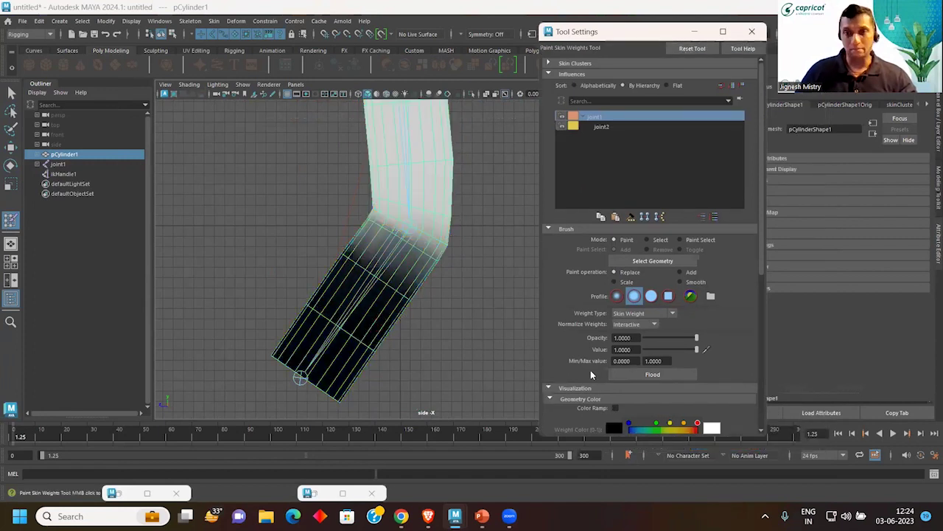
Step: Turn the colour ramp back on and show joint1's weight values to 4 decimal places on the mesh
scroll(590, 375, "down", 2)
scroll(590, 375, "down", 3)
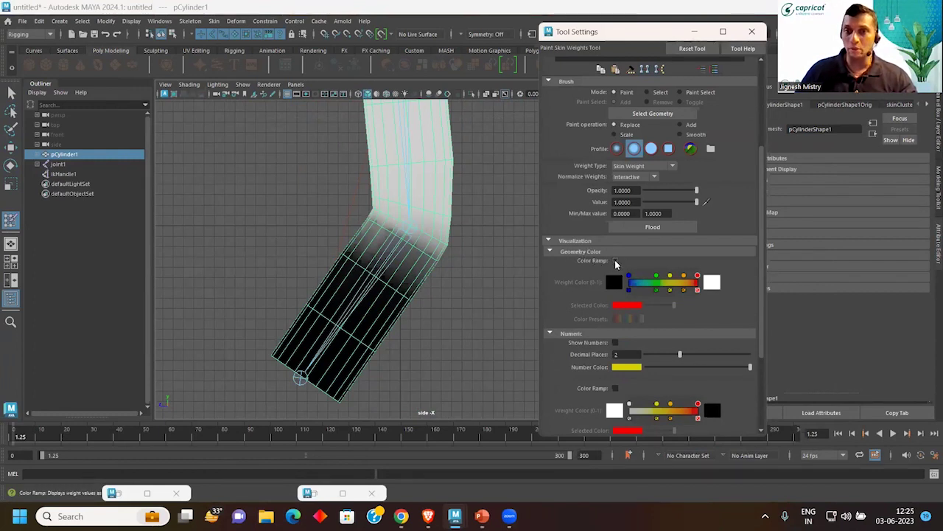
left_click(616, 261)
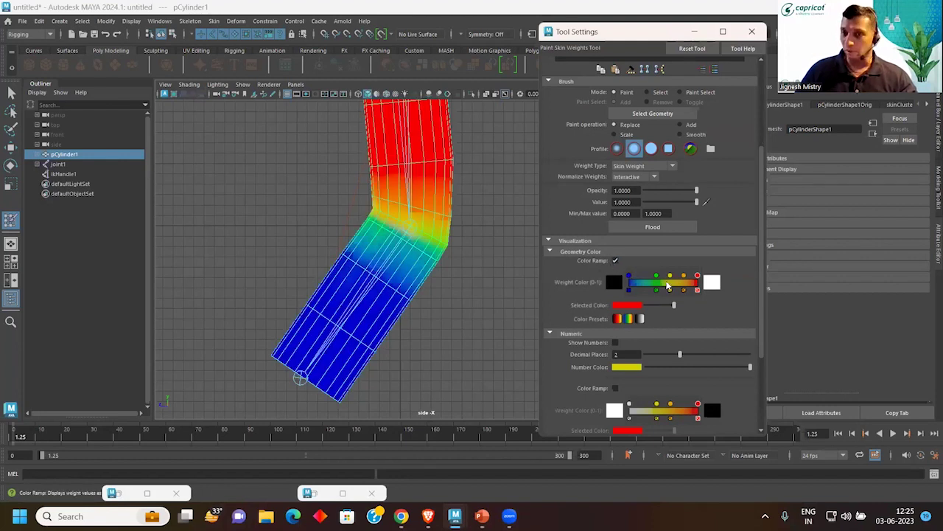
left_click(615, 343)
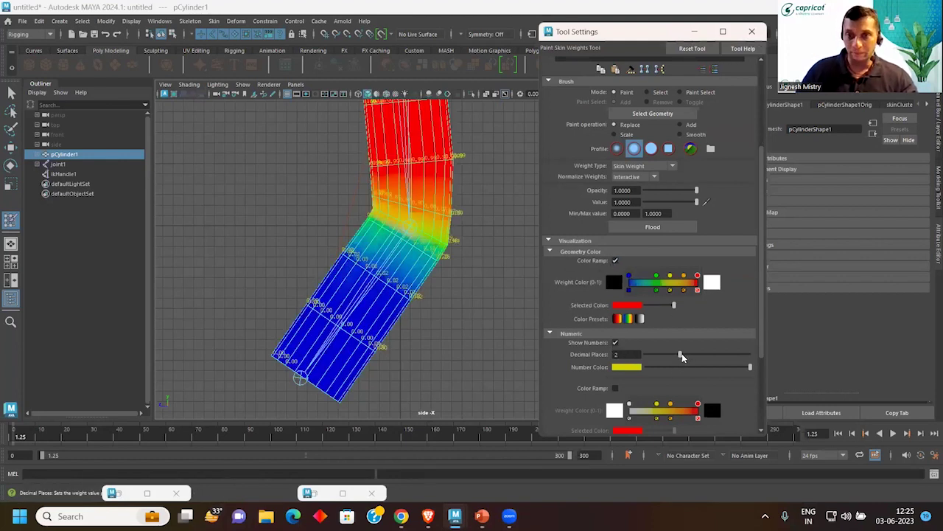
left_click_drag(689, 357, 734, 358)
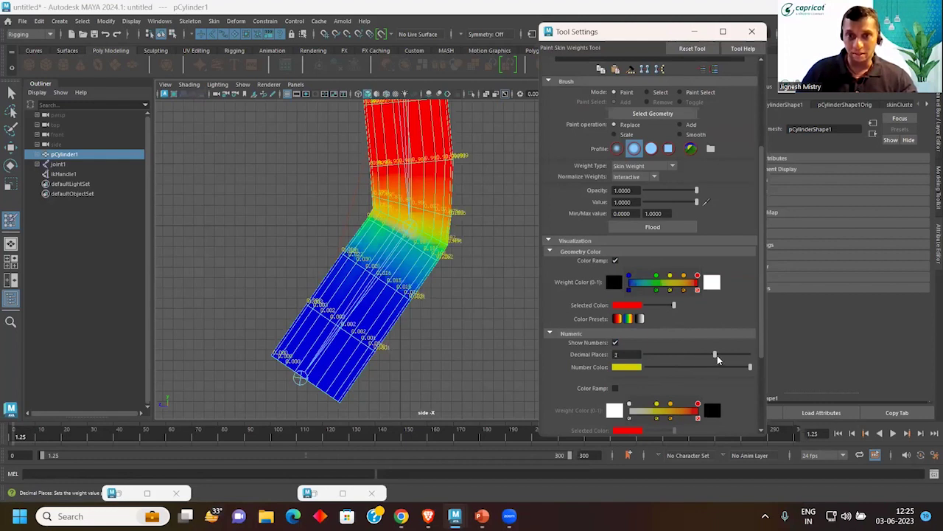
scroll(447, 341, "up", 3)
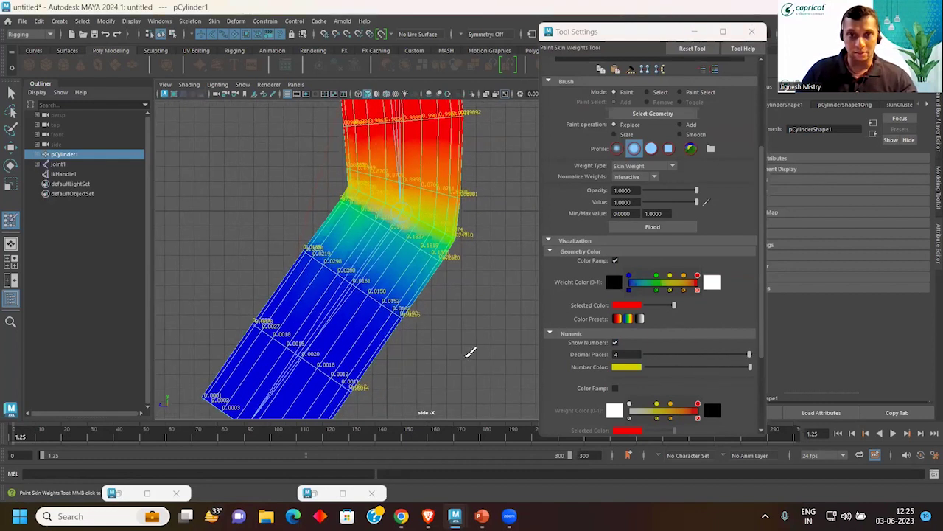
scroll(483, 271, "up", 3)
scroll(484, 272, "up", 2)
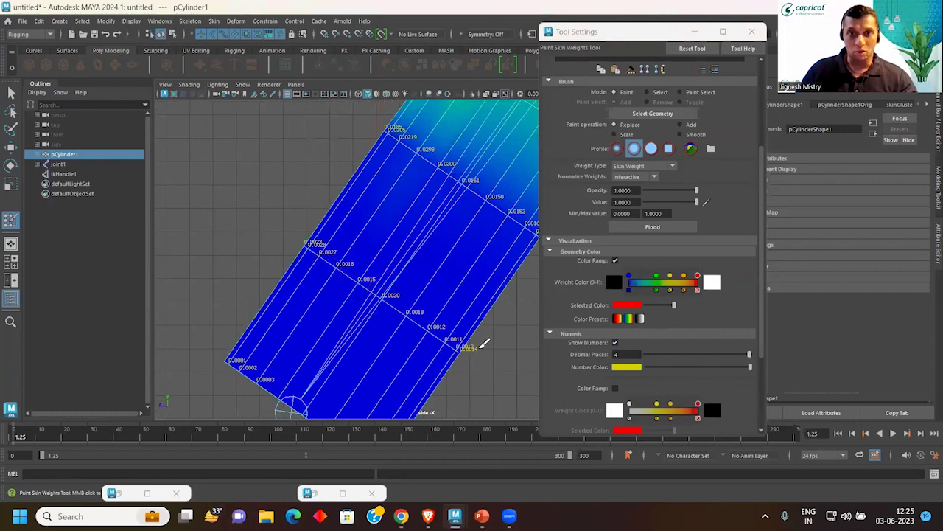
middle_click_drag(386, 274, 466, 271, "alt")
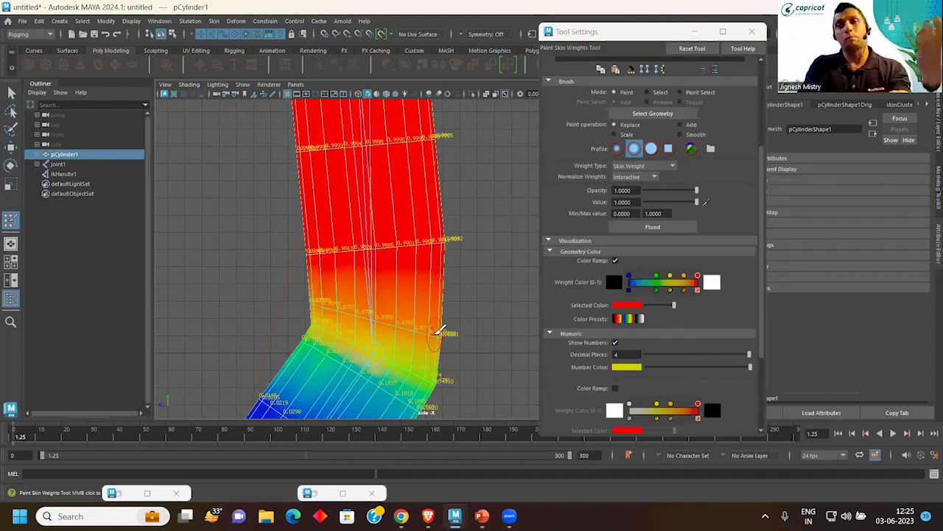
Step: Display joint2's skin weights and toggle against joint1's to compare them
scroll(608, 253, "up", 5)
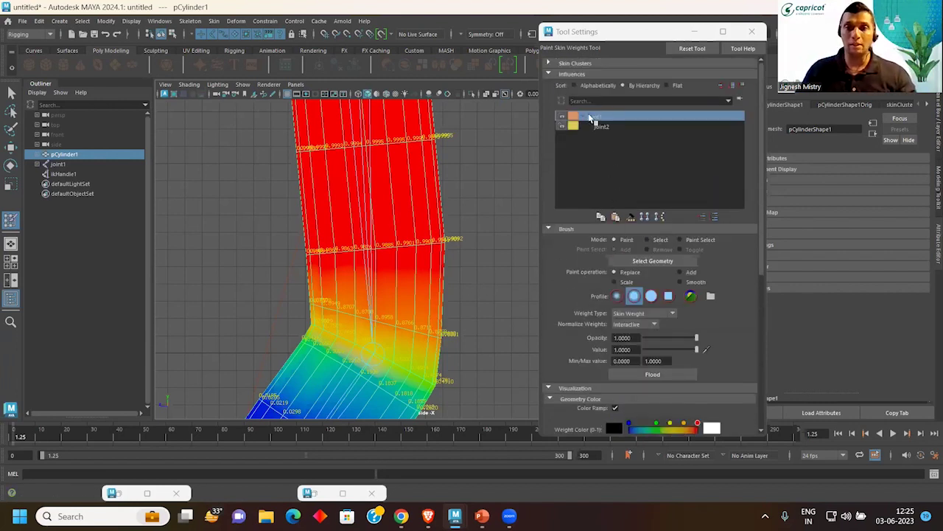
left_click(602, 127)
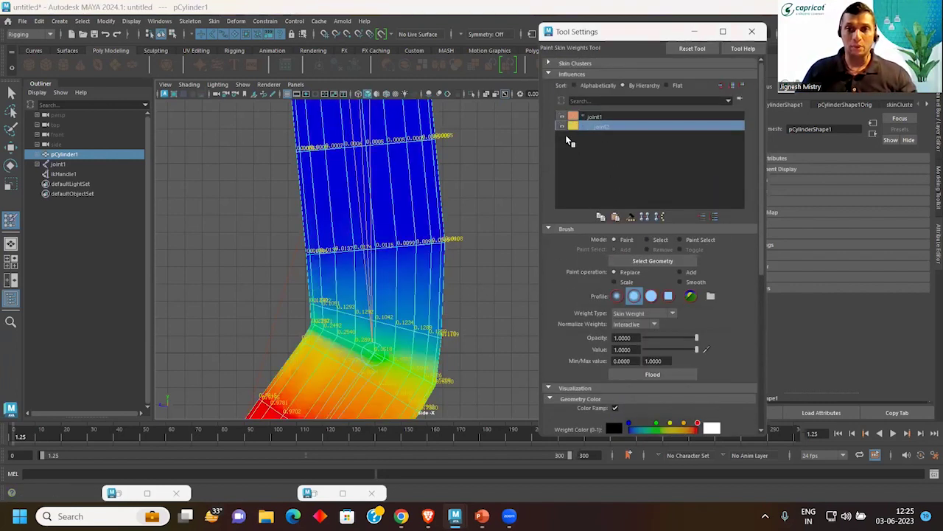
left_click(594, 117)
left_click(598, 127)
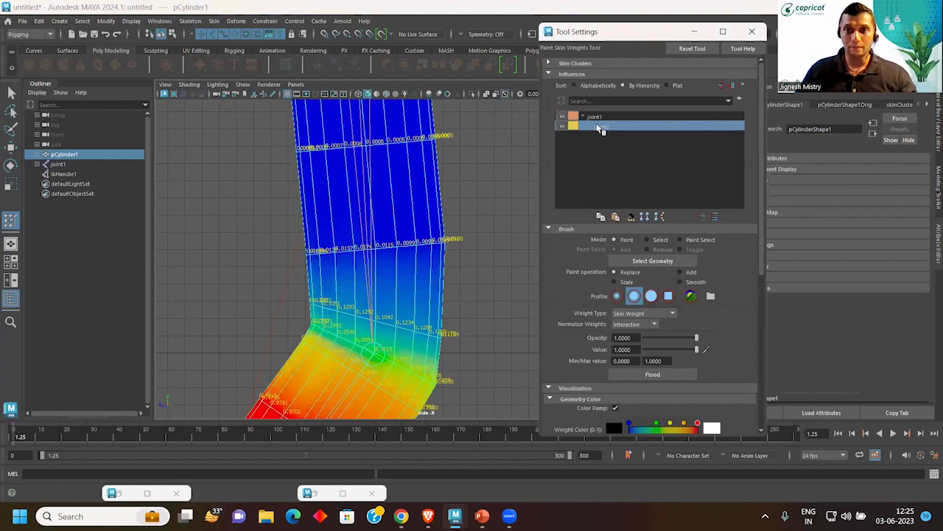
Step: Pan over the cylinder's red and blue sections, then orbit it in the perspective view
middle_click_drag(454, 312, 438, 280, "alt")
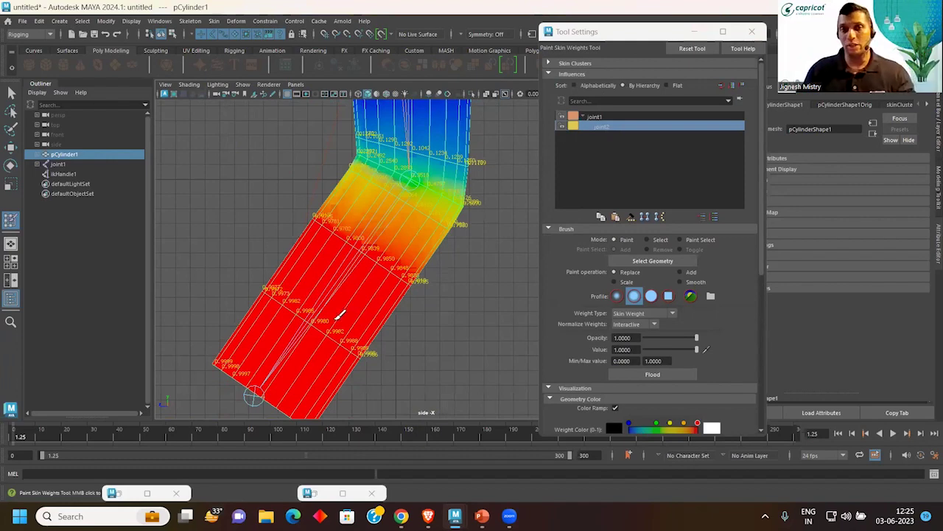
middle_click_drag(340, 315, 424, 290, "alt")
key("space")
key("space")
mouse_move(467, 169)
left_mouse_down("alt")
mouse_move(554, 220)
mouse_move(515, 221)
left_mouse_up("alt")
Step: Leave weight painting and move ikHandle1 upward to bend the cylinder further
left_click(11, 92)
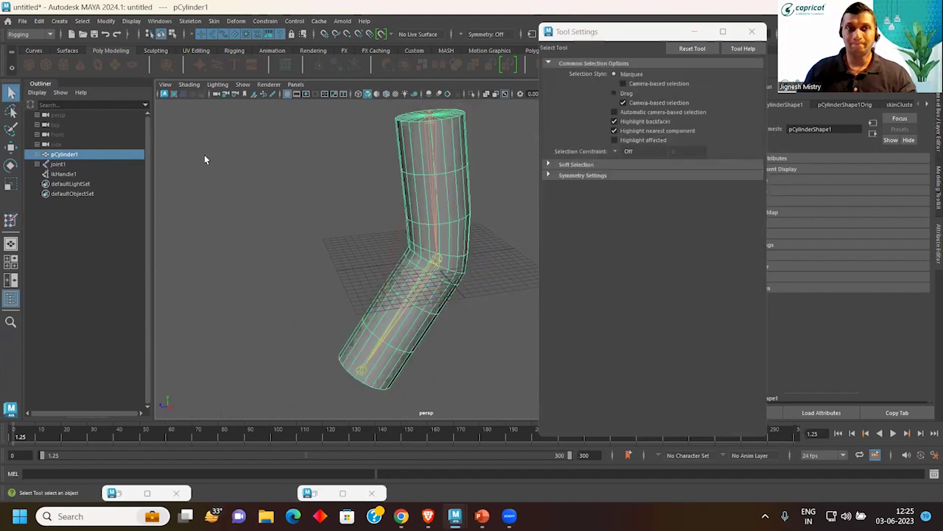
left_click(205, 160)
left_click(361, 376)
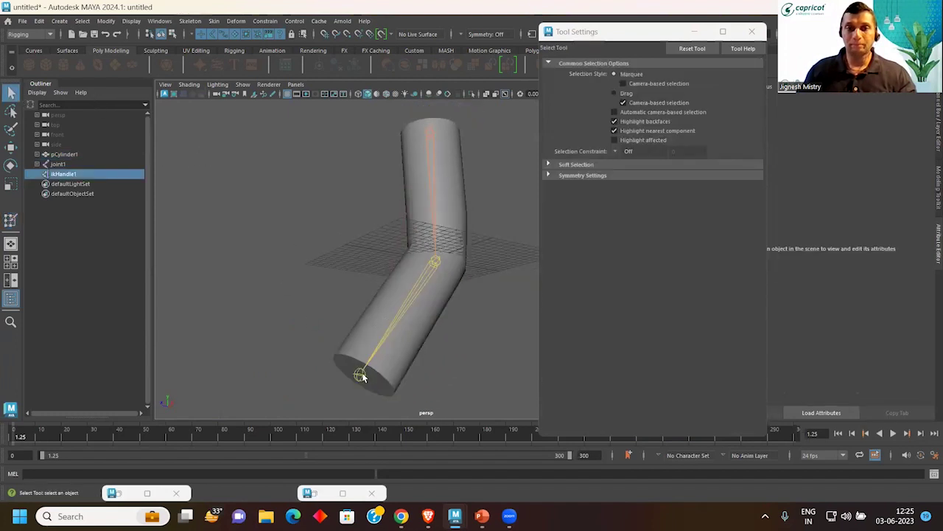
key("w")
mouse_move(346, 351)
left_mouse_down()
mouse_move(344, 317)
mouse_move(326, 390)
mouse_move(309, 286)
mouse_move(290, 266)
mouse_move(328, 276)
left_mouse_up()
scroll(328, 275, "up", 3)
scroll(339, 282, "up", 3)
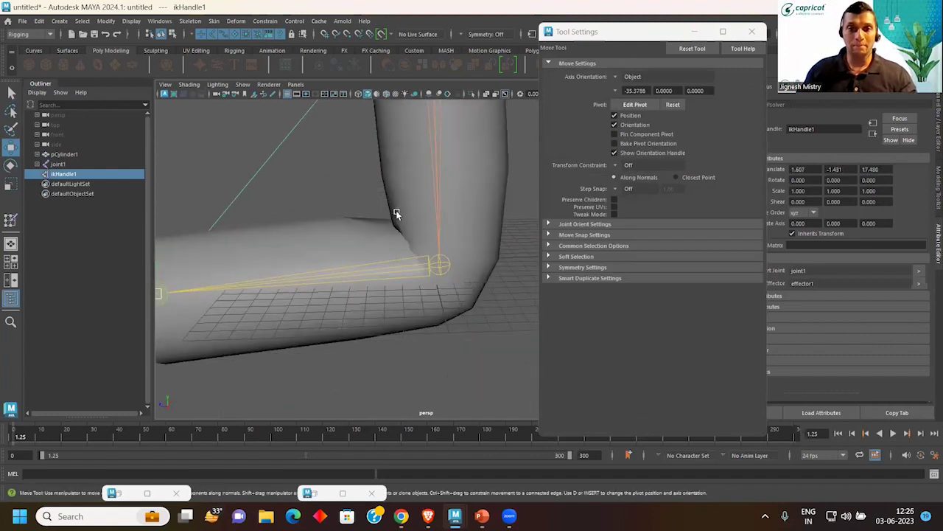
Step: Show pCylinder1 as a smoothed mesh (smooth preview 3), orbit around it, then switch to PowerPoint
left_click(327, 245)
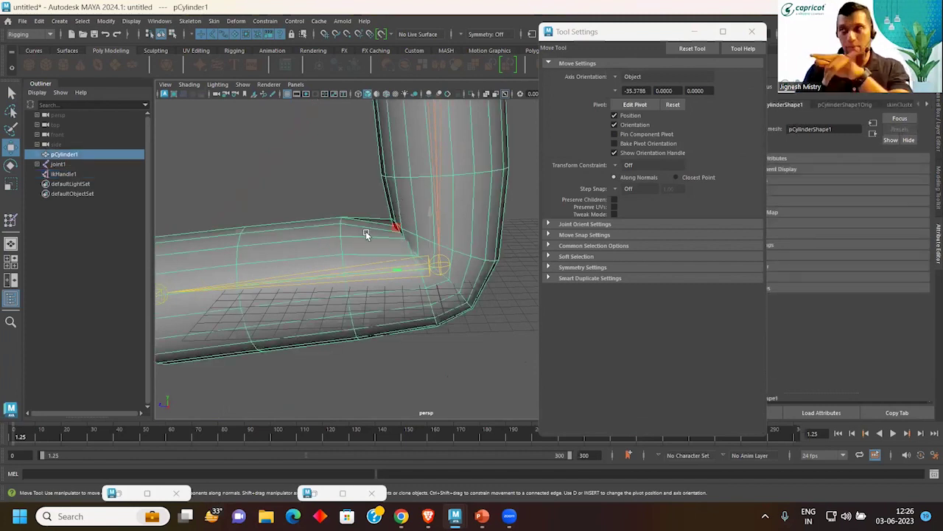
key("3")
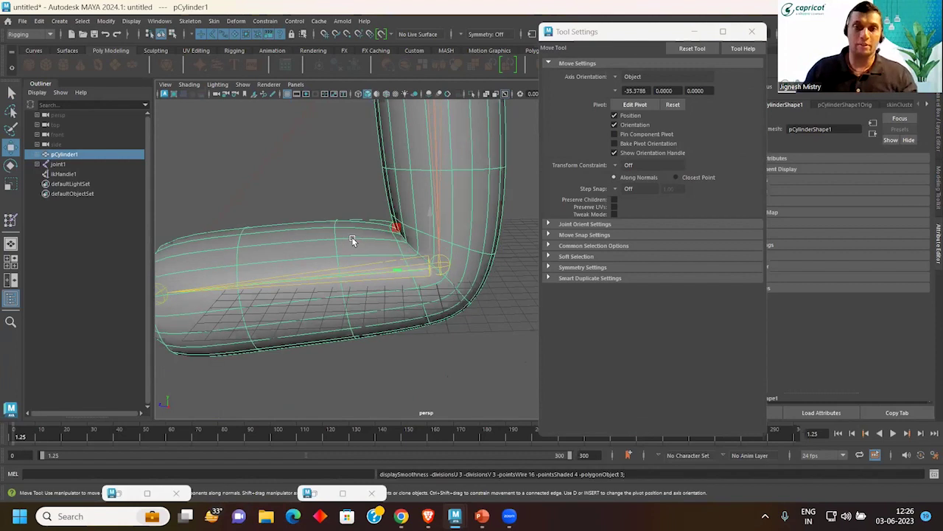
left_click(312, 209)
scroll(312, 213, "down", 5)
mouse_move(312, 213)
left_mouse_down("alt")
mouse_move(543, 239)
mouse_move(322, 226)
left_mouse_up("alt")
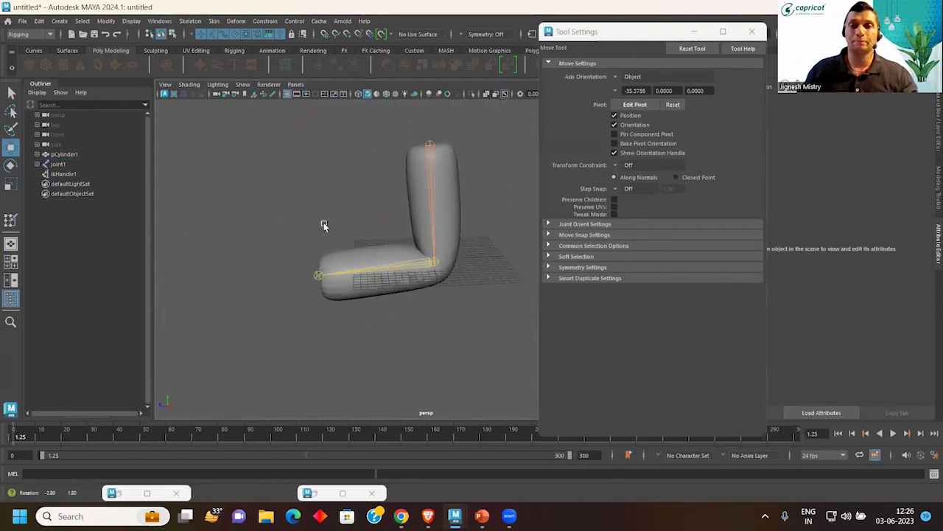
scroll(363, 233, "up", 3)
left_click(470, 215)
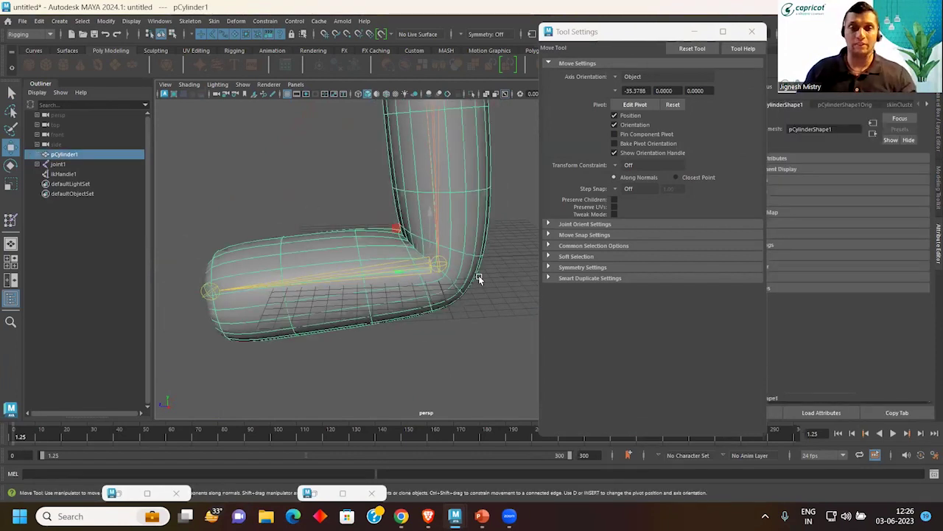
left_click(11, 93)
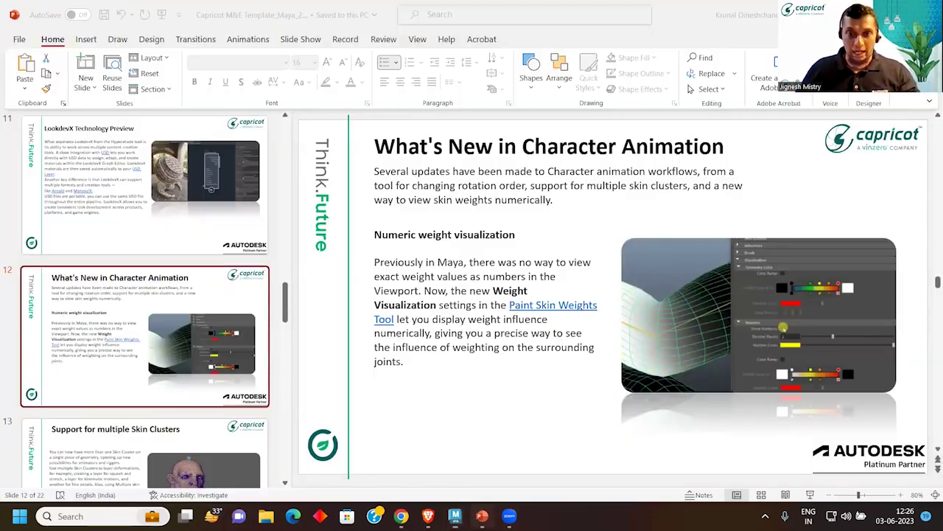
left_click(483, 515)
Step: Present slide 13, 'Support for multiple Skin Clusters', full screen, then exit and return to Maya
left_click(168, 440)
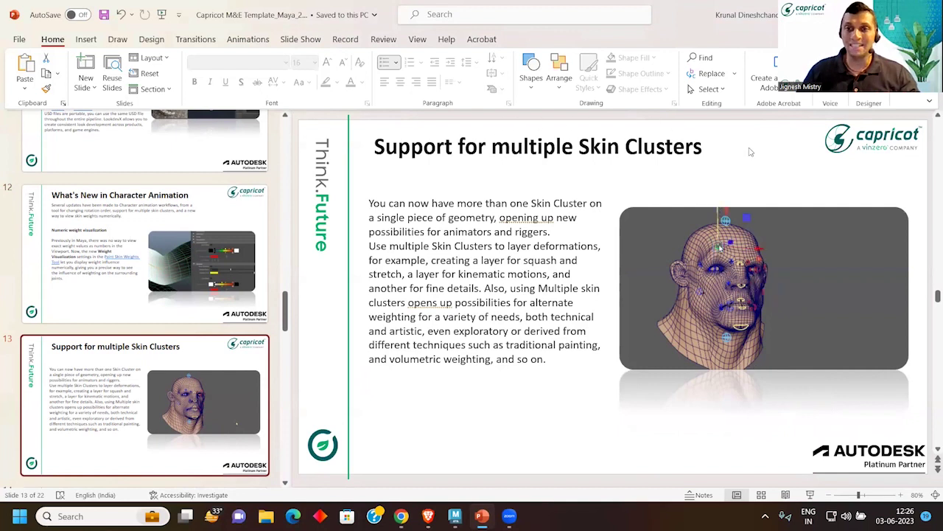
left_click(810, 494)
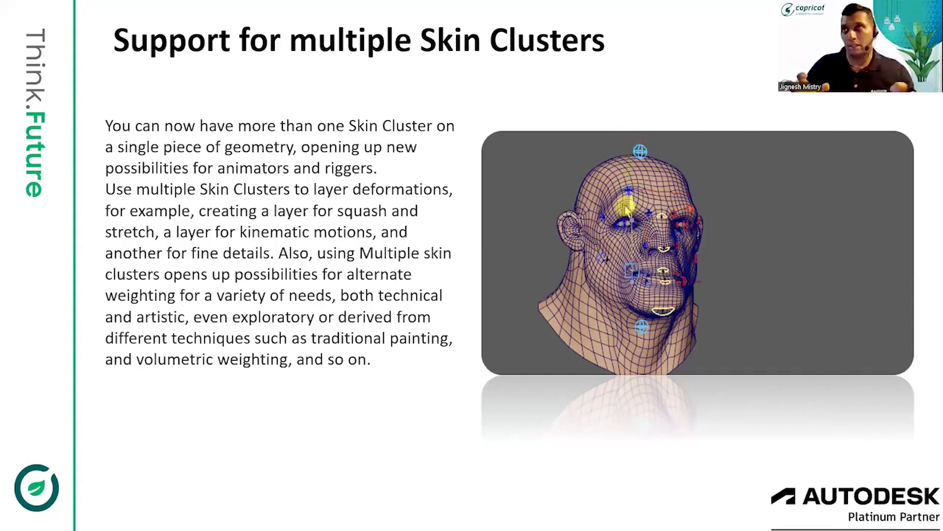
key("Escape")
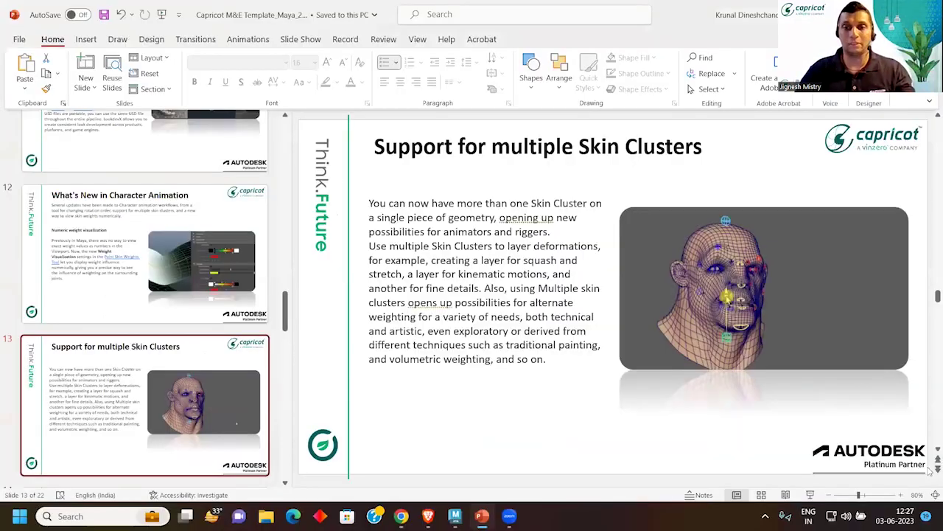
mouse_move(454, 516)
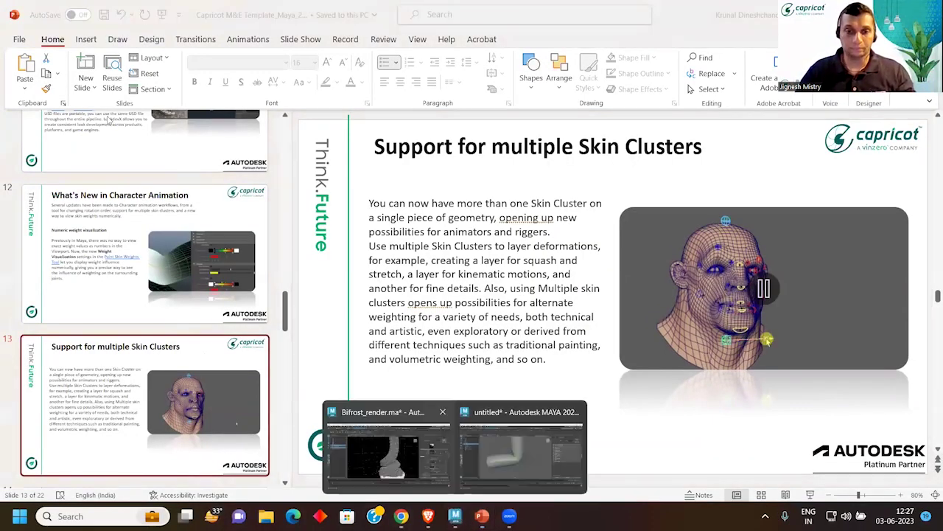
left_click(549, 442)
Step: Open interactive_multi_skin.ma from the scenes folder, choosing Don't Save for the untitled cylinder scene
left_click(22, 20)
left_click(44, 46)
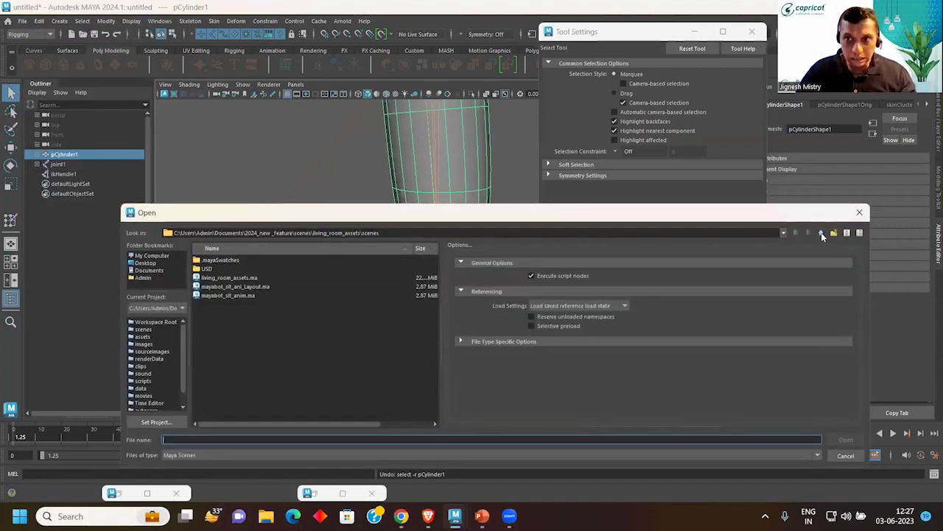
double_click(821, 232)
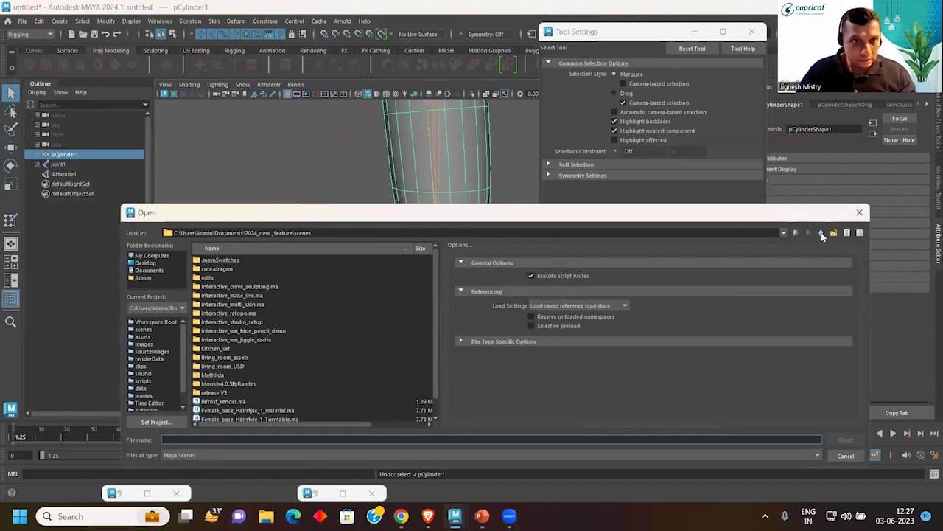
left_click(259, 287)
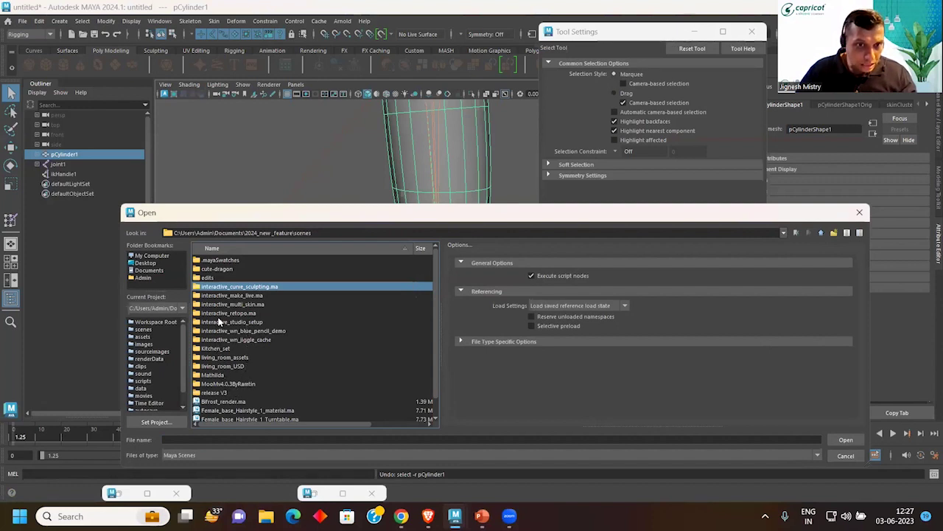
double_click(233, 303)
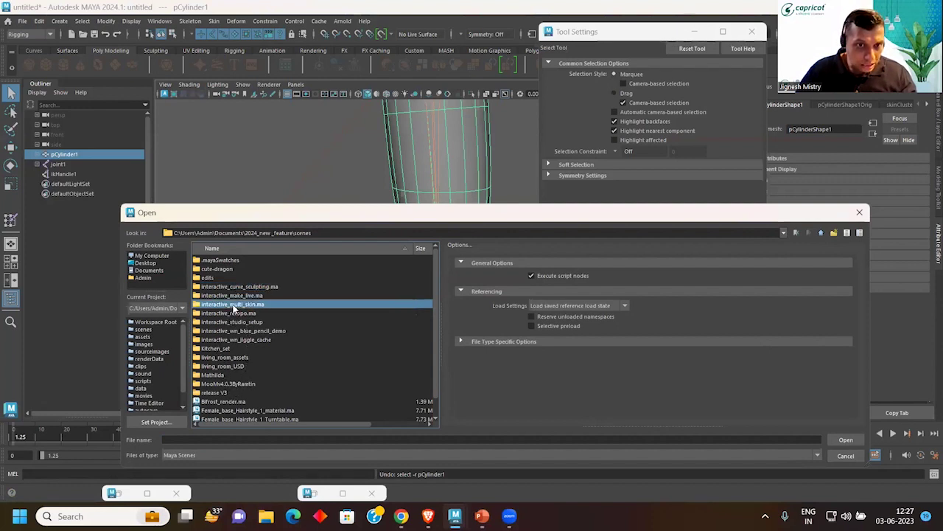
double_click(221, 260)
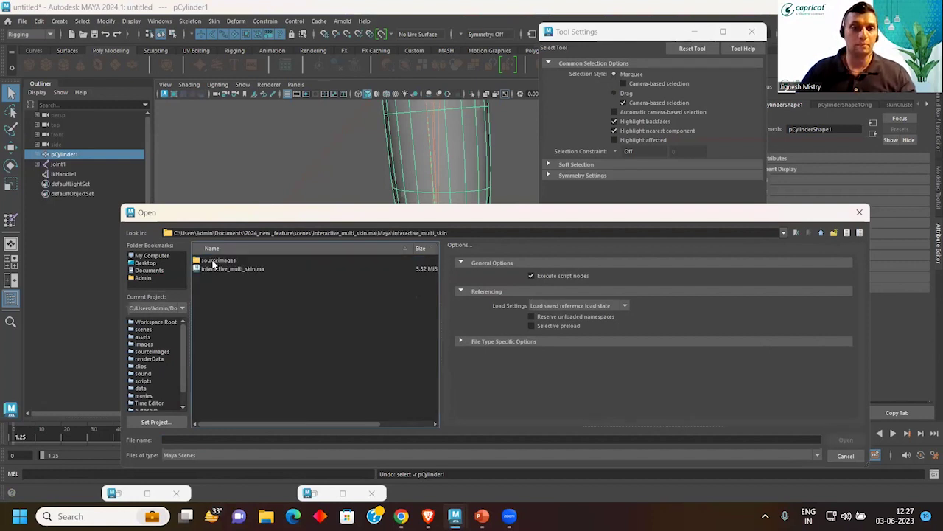
double_click(218, 272)
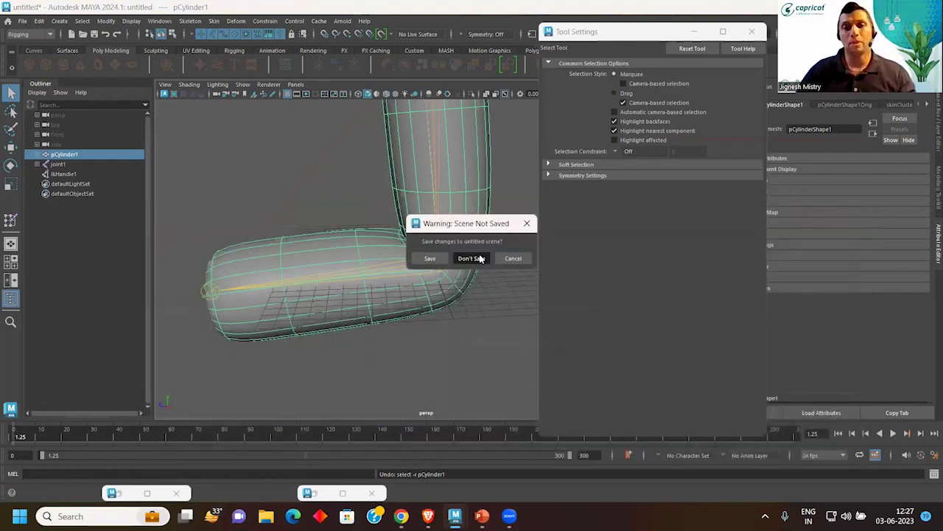
left_click(483, 258)
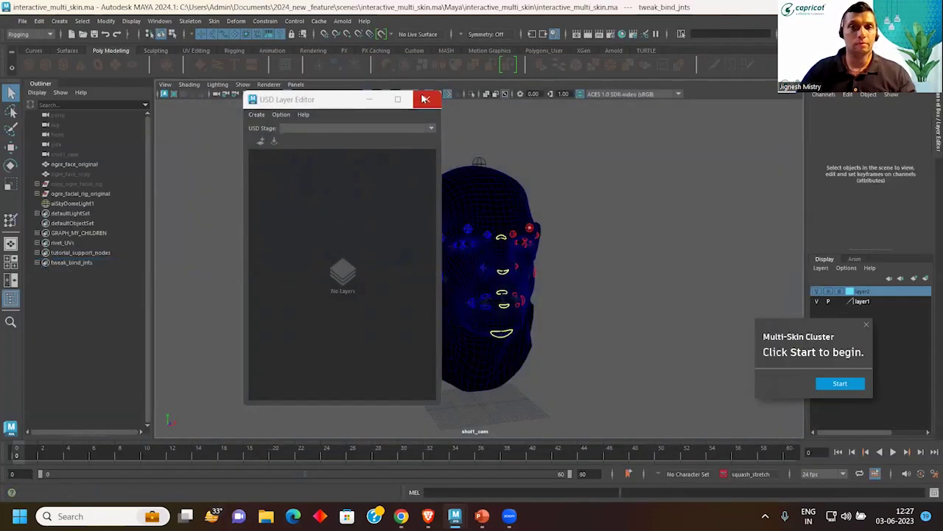
Step: Close the USD Layer Editor, orbit to a three-quarter view, and start the Multi-Skin Cluster tutorial
left_click(426, 99)
mouse_move(573, 196)
left_mouse_down("alt")
mouse_move(494, 188)
mouse_move(553, 204)
left_mouse_up("alt")
scroll(524, 253, "up", 3)
scroll(524, 252, "down", 3)
left_click_drag(524, 253, 472, 258, "alt")
left_click(840, 384)
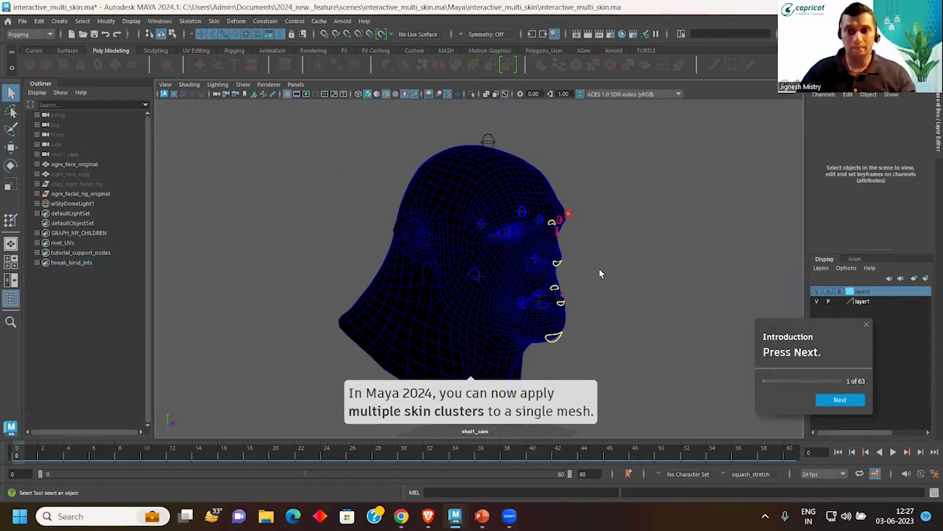
Step: Pull the jaw control down to open the mouth, undo it, and switch to textured display
left_click(516, 313)
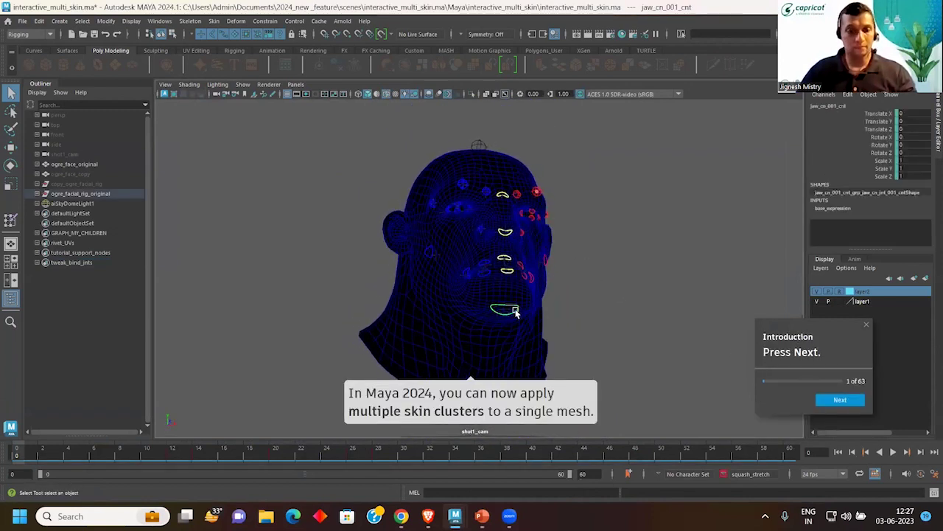
key("w")
left_click_drag(511, 313, 510, 341)
key("ctrl+z")
mouse_move(536, 253)
left_mouse_down("alt")
mouse_move(547, 283)
mouse_move(549, 216)
mouse_move(487, 210)
mouse_move(477, 112)
mouse_move(466, 147)
mouse_move(541, 233)
mouse_move(532, 190)
mouse_move(428, 187)
left_mouse_up("alt")
scroll(547, 283, "up", 3)
key("6")
Step: Raise the right and left brow controls to test the brow deformation, undoing the last move
scroll(487, 210, "up", 2)
left_click(497, 188)
left_click(540, 232)
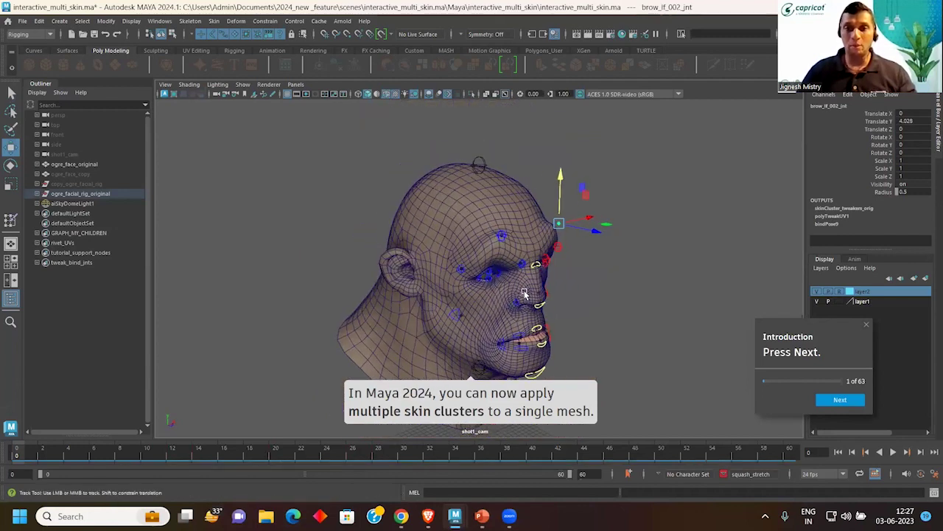
mouse_move(413, 166)
left_mouse_down("alt")
mouse_move(420, 200)
mouse_move(421, 183)
mouse_move(480, 286)
left_mouse_up("alt")
left_click(422, 235)
key("ctrl+z")
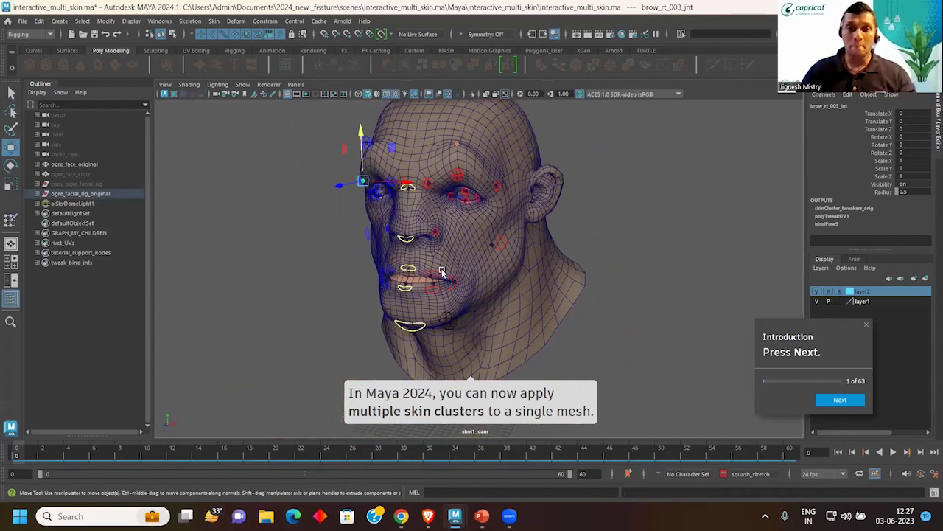
Step: Move the jaw control to deform the mouth area, then select the ogre_face_original mesh
scroll(435, 302, "up", 2)
left_click(412, 338)
mouse_move(395, 292)
left_mouse_down()
mouse_move(478, 298)
mouse_move(461, 349)
left_mouse_up()
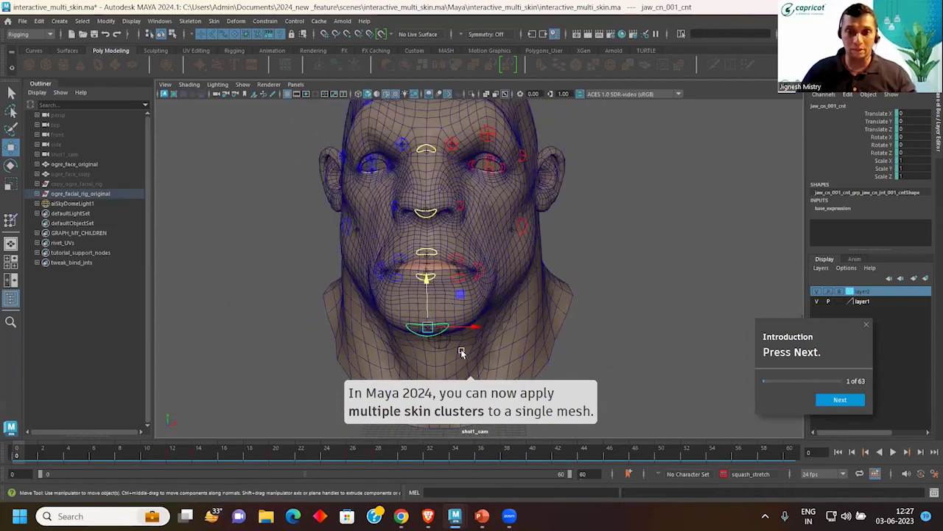
left_click(435, 330)
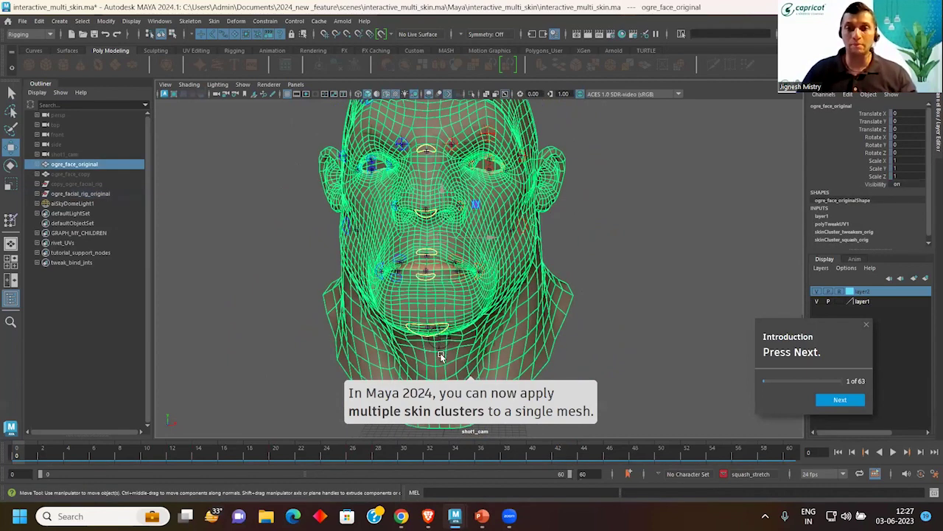
left_click_drag(500, 336, 442, 305, "alt")
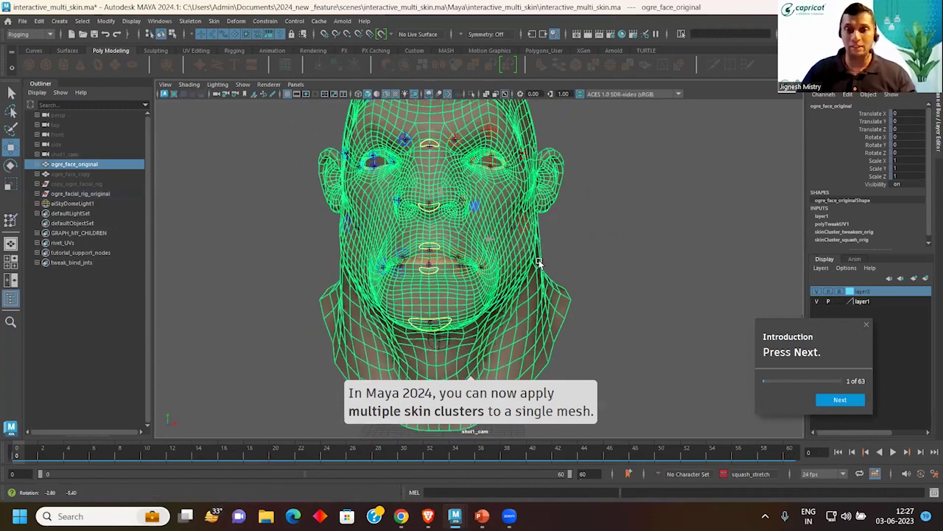
Step: Orbit in on the chin and pull jaw_cn_001_cnt down to open the mouth
left_click_drag(402, 358, 489, 291, "alt")
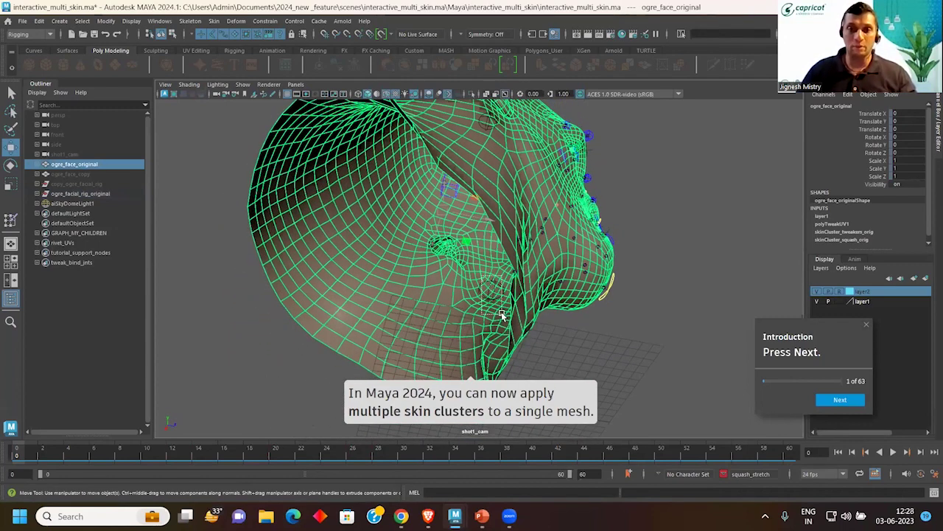
left_click(558, 248)
mouse_move(498, 261)
left_mouse_down("alt")
mouse_move(454, 271)
mouse_move(500, 267)
left_mouse_up("alt")
left_click(483, 254)
left_click(499, 259)
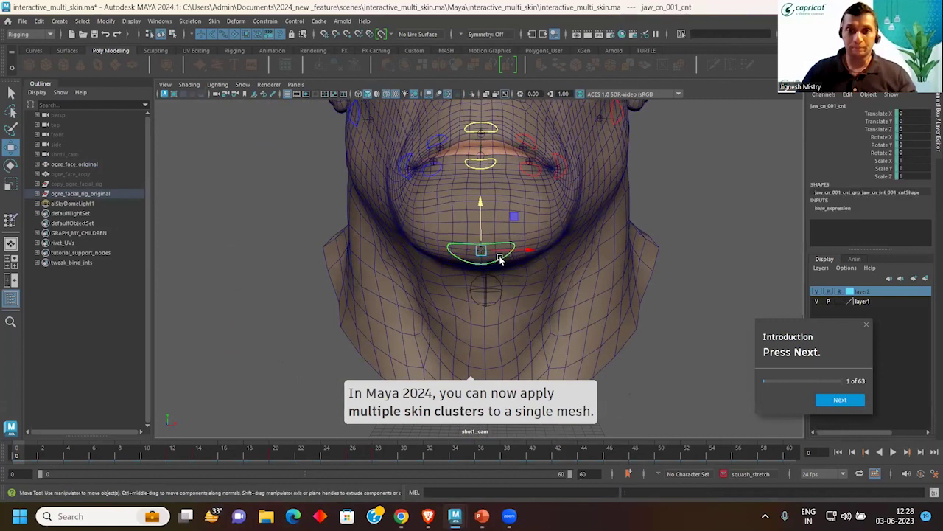
mouse_move(482, 215)
left_mouse_down()
mouse_move(511, 169)
mouse_move(507, 199)
left_mouse_up()
Step: Try the lower-lip controls, undoing the left one and pulling the right lower lip down
left_click(526, 172)
key("ctrl+z")
left_click(416, 225)
mouse_move(425, 173)
left_mouse_down()
mouse_move(424, 190)
mouse_move(463, 198)
mouse_move(548, 264)
mouse_move(413, 263)
mouse_move(594, 264)
mouse_move(444, 253)
left_mouse_up()
left_click(474, 216)
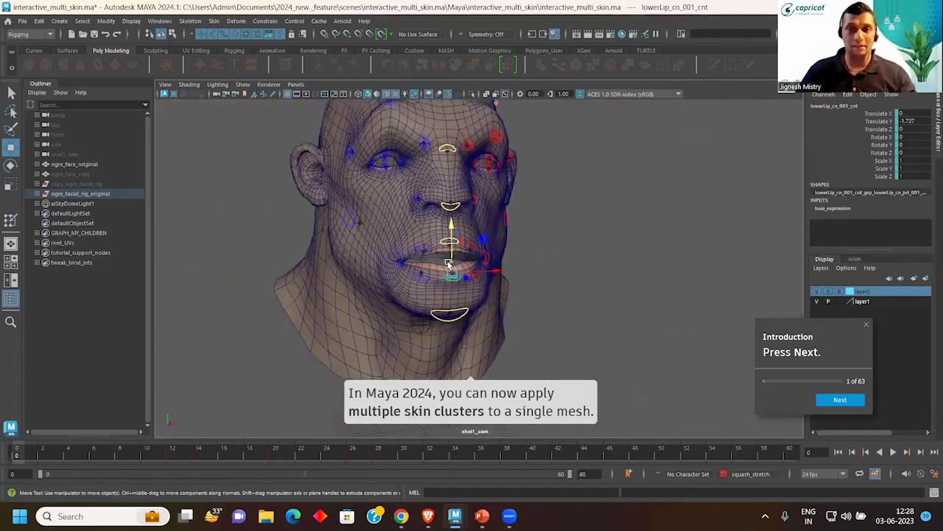
Step: Show the head with texture maps and raise the centre lower lip to close the mouth
key("6")
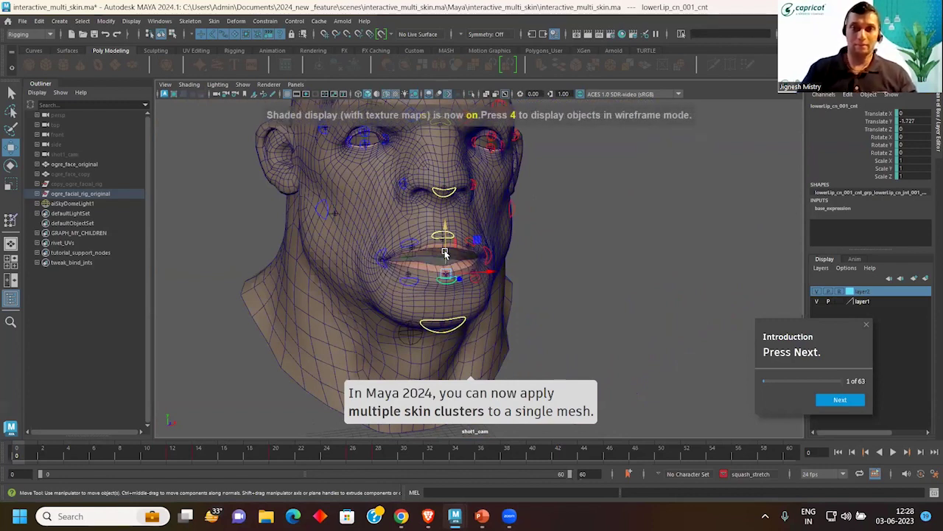
key("5")
key("6")
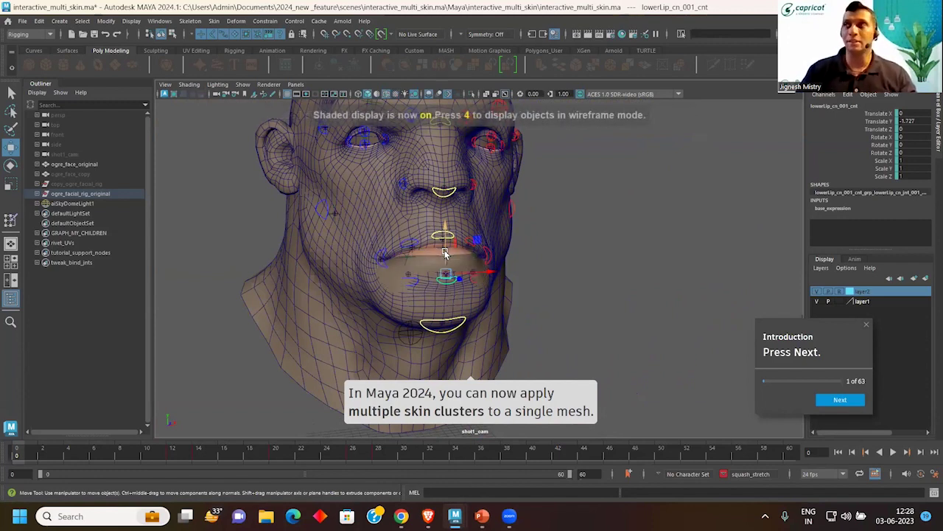
scroll(375, 218, "up", 2)
scroll(375, 218, "up", 2)
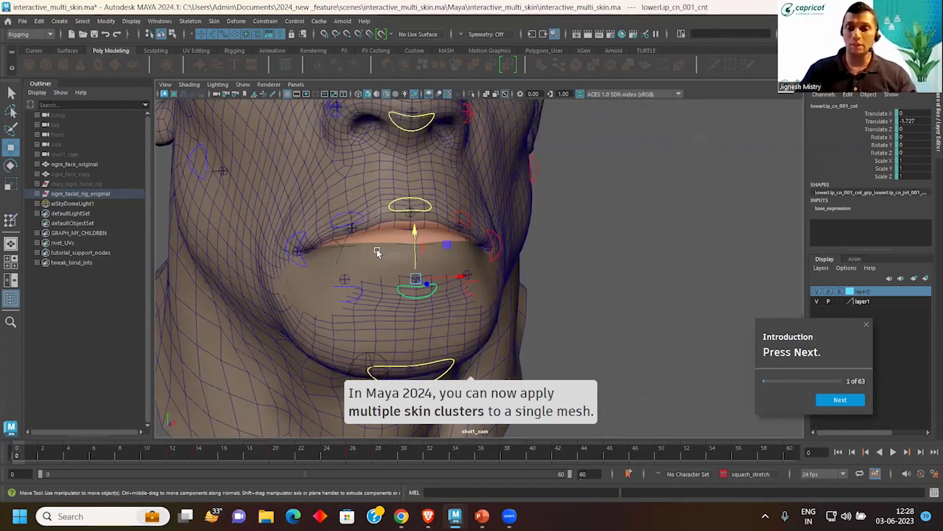
key("6")
mouse_move(415, 240)
left_mouse_down()
mouse_move(416, 193)
mouse_move(415, 209)
mouse_move(608, 164)
mouse_move(481, 186)
left_mouse_up()
left_click(589, 181)
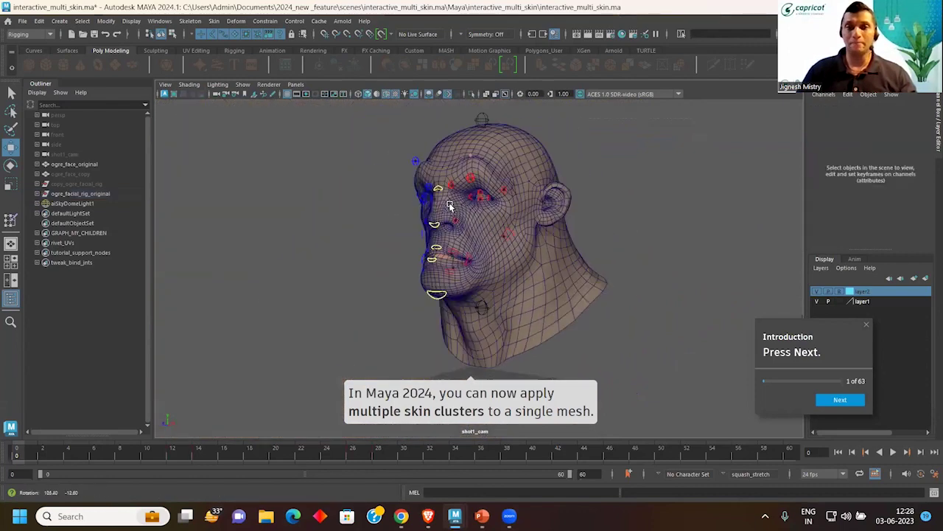
middle_click_drag(481, 186, 486, 207, "alt")
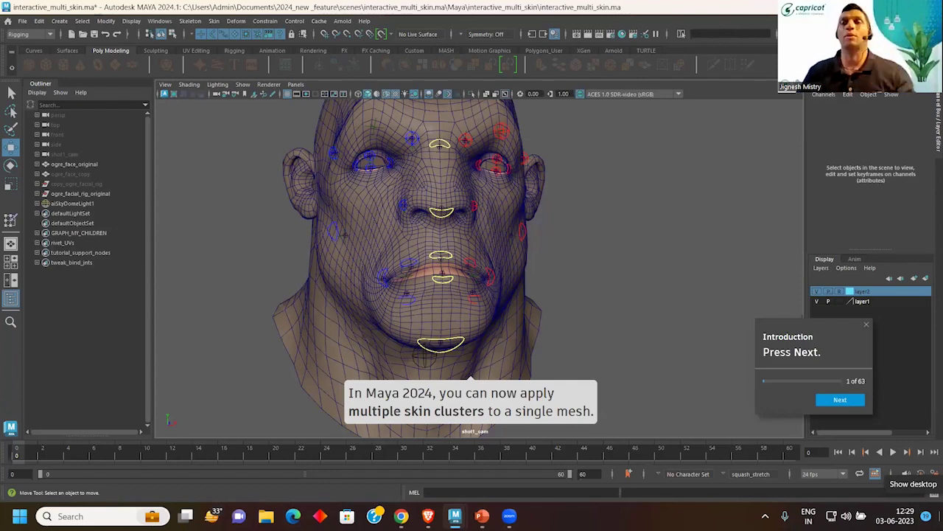
Step: Pull lowerLip_rt_001_cnt down and ease it partway back up, then clear the selection
mouse_move(454, 288)
left_mouse_down("alt")
mouse_move(519, 290)
mouse_move(466, 286)
left_mouse_up("alt")
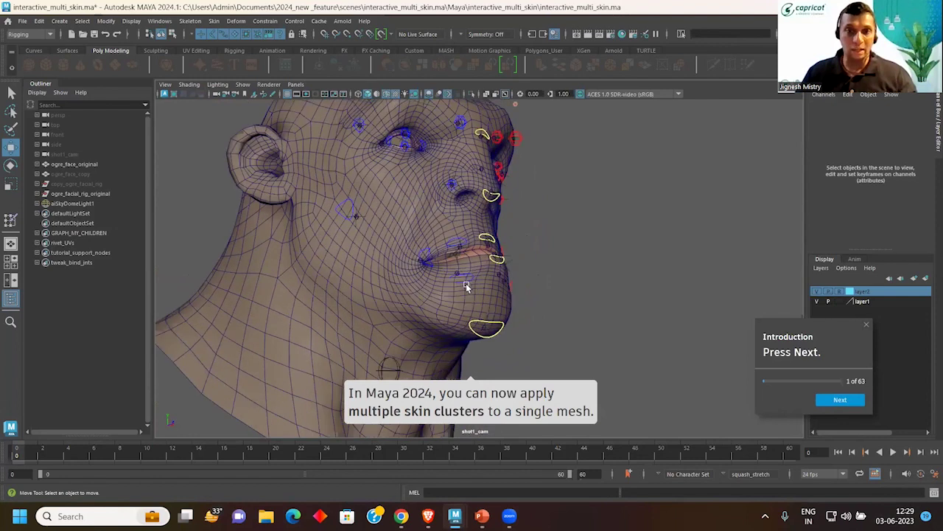
left_click(466, 286)
left_click_drag(465, 237, 459, 223)
left_click_drag(458, 223, 480, 290, "alt")
left_click(472, 294)
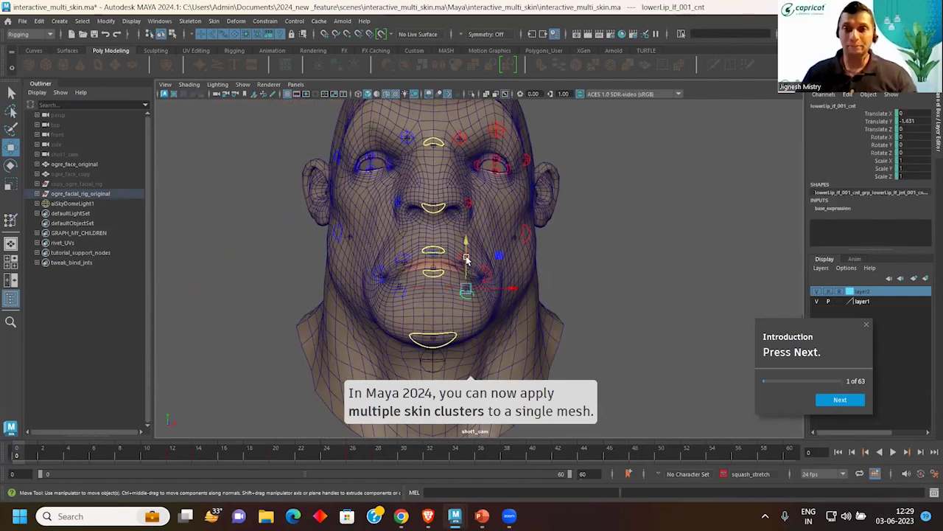
left_click(534, 270)
scroll(530, 270, "up", 2)
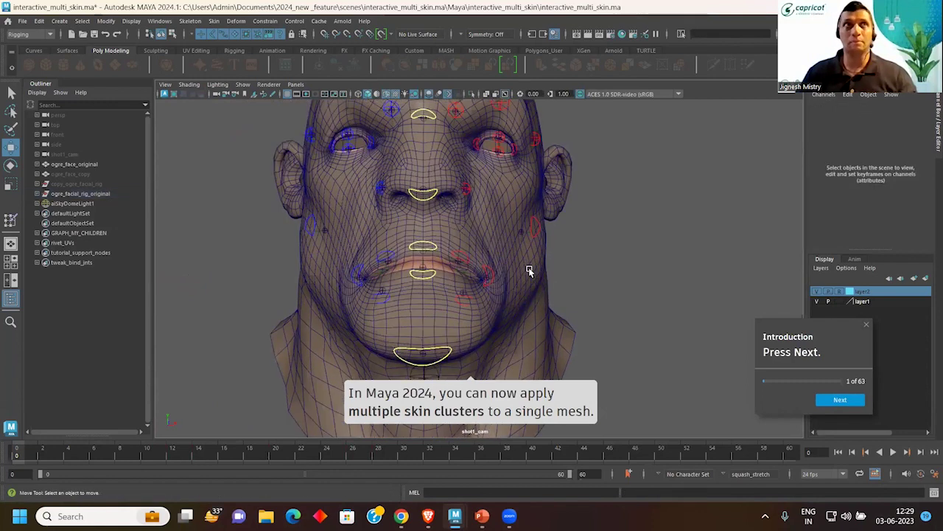
scroll(522, 278, "up", 2)
scroll(522, 279, "down", 2)
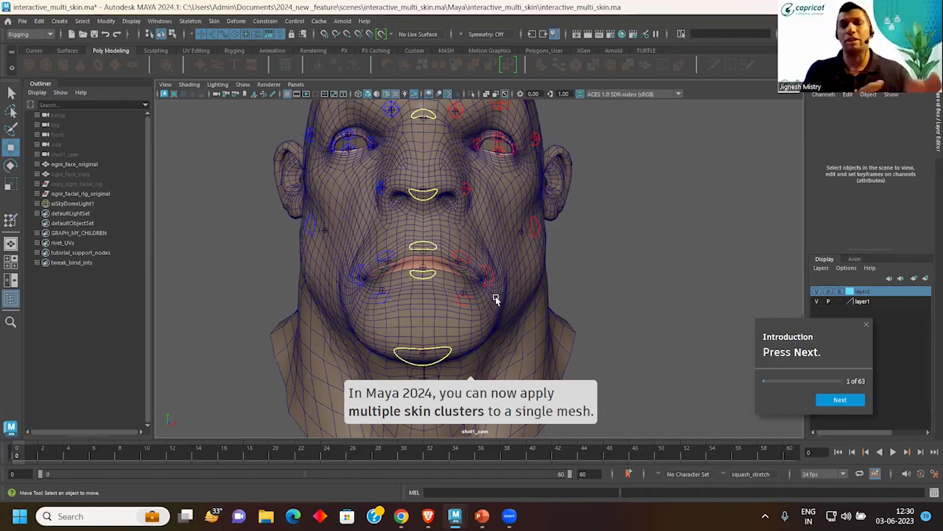
Step: Select the nose control, orbit back to a front view of the head, and switch to PowerPoint
left_click(411, 204)
mouse_move(413, 203)
left_mouse_down("alt")
mouse_move(459, 191)
mouse_move(459, 206)
left_mouse_up("alt")
left_click(564, 199)
scroll(534, 230, "down", 3)
mouse_move(534, 230)
left_mouse_down("alt")
mouse_move(606, 228)
mouse_move(531, 246)
mouse_move(642, 448)
left_mouse_up("alt")
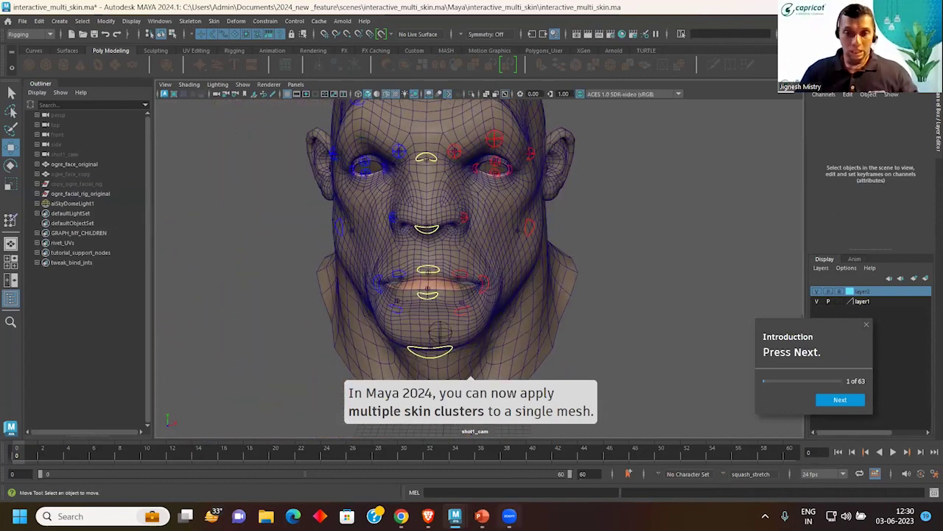
left_click(482, 515)
Step: Go from slide 14 (New Joint draw style) to slide 15 (GPU deformation) and present it full screen
scroll(228, 328, "down", 3)
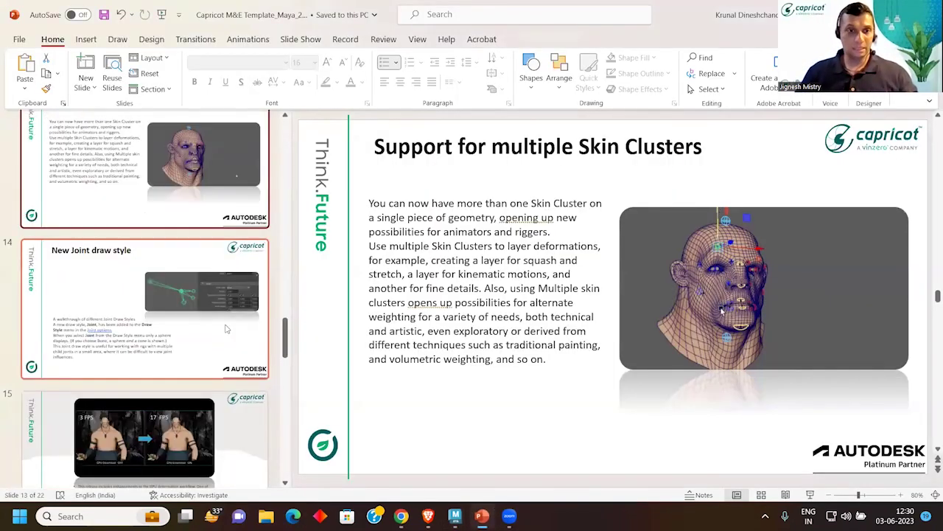
left_click(229, 328)
scroll(209, 415, "down", 1)
scroll(209, 415, "down", 1)
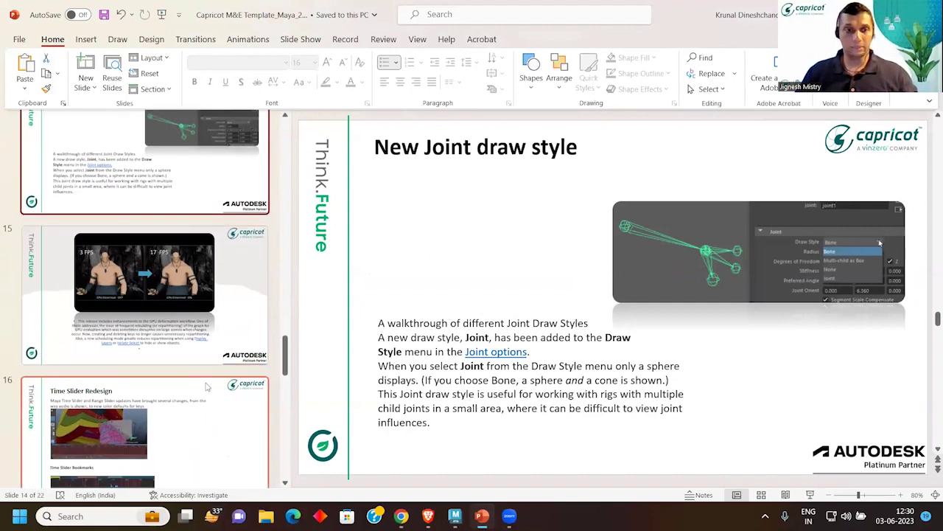
left_click(208, 354)
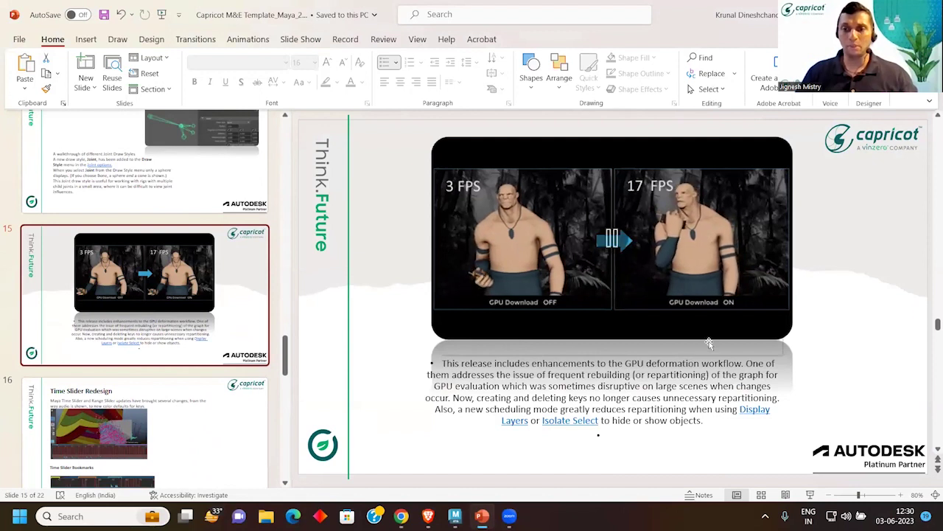
scroll(835, 443, "down", 1)
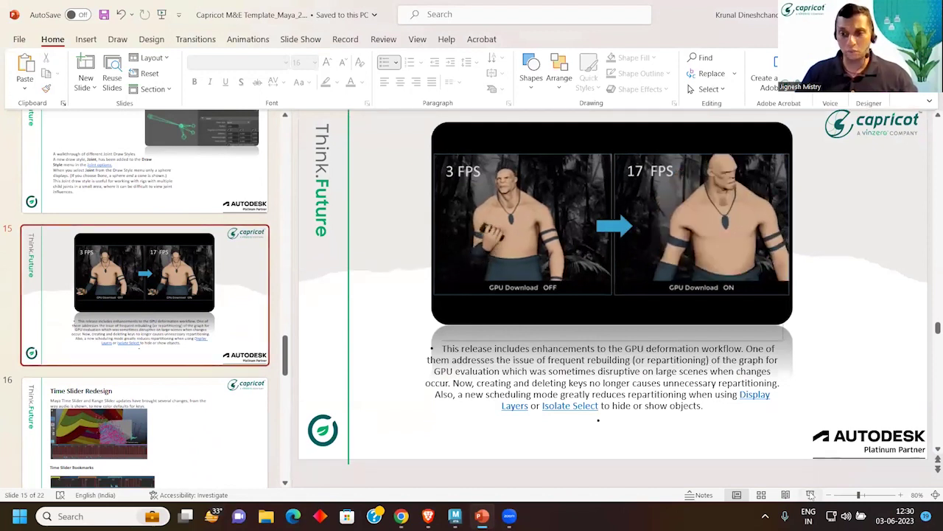
key("shift+F5")
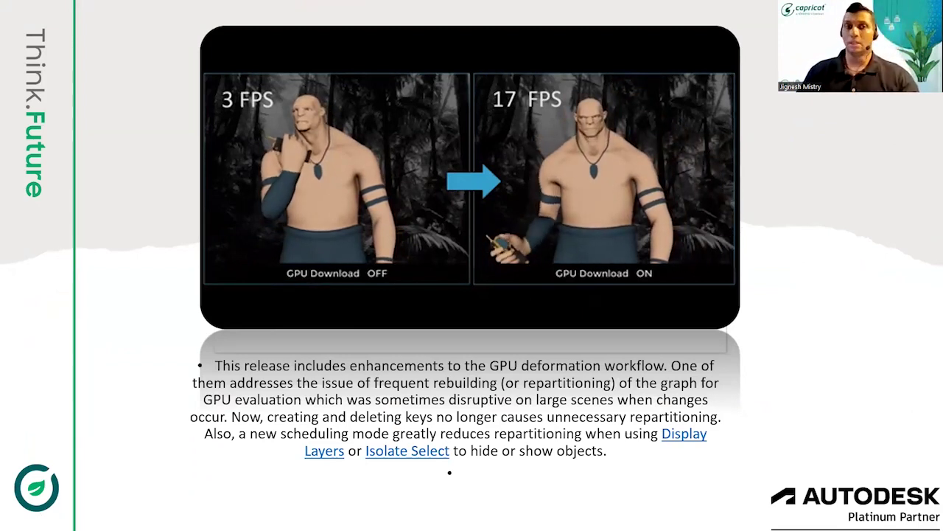
Step: Advance through Time Slider Redesign and key ticks slides to Bifrost 2.7.0.0, then end the slideshow
left_click(570, 148)
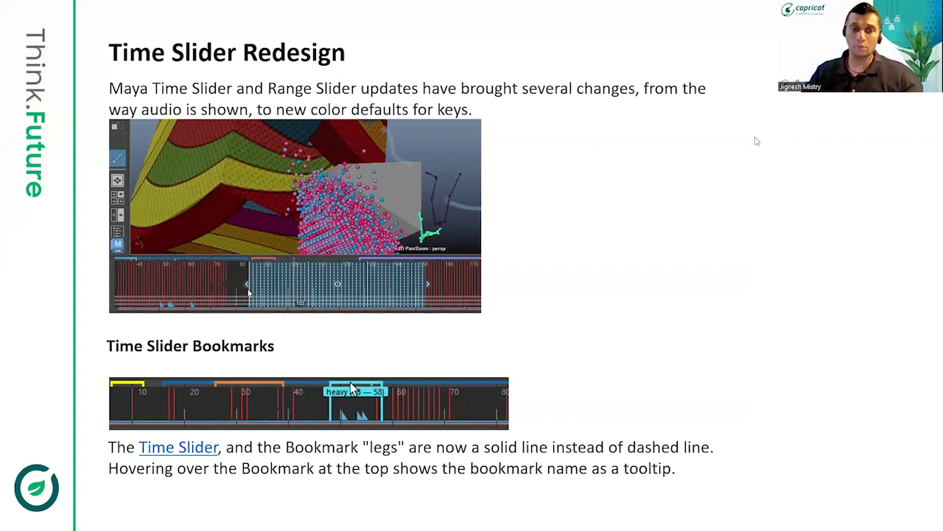
key("Right")
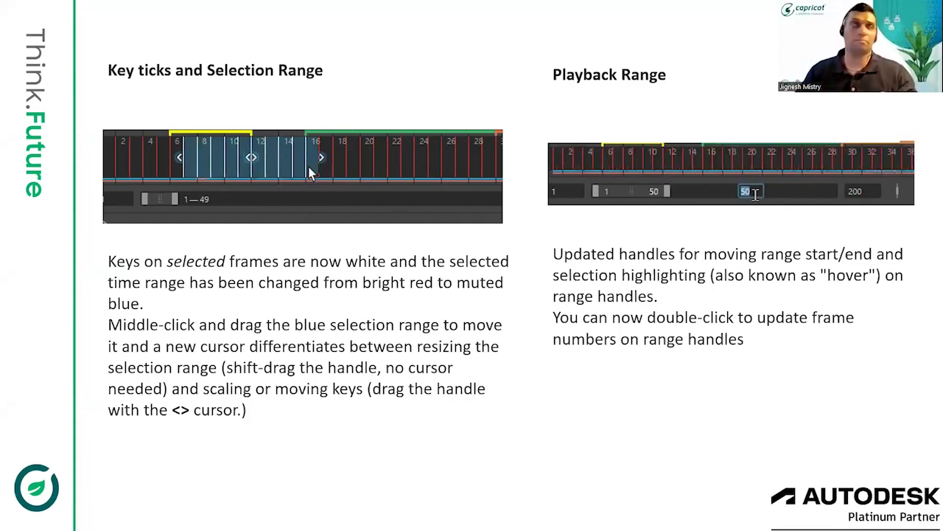
key("Right")
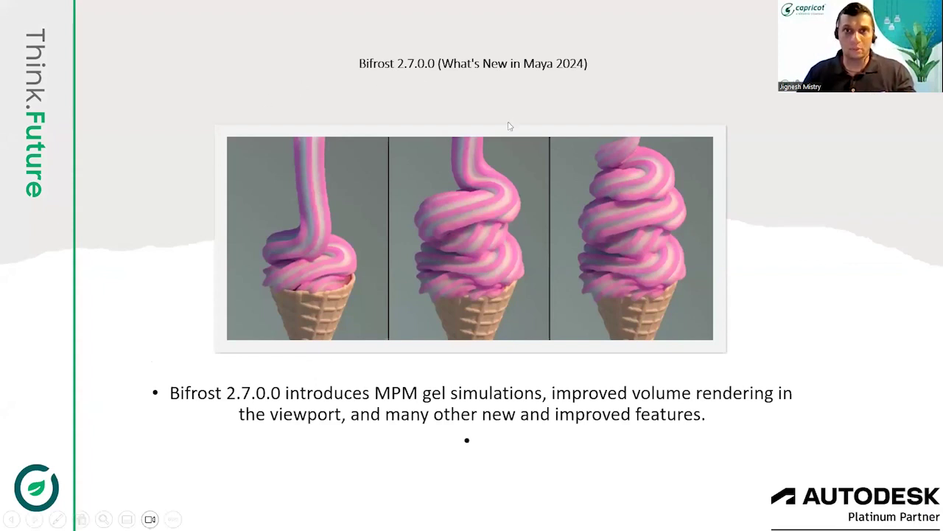
key("Escape")
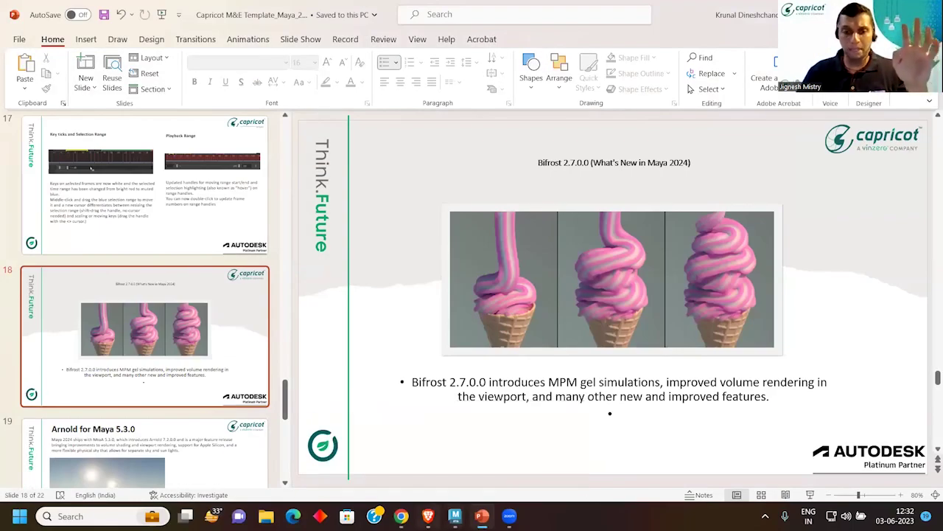
Step: Bring up the Bifrost_render.ma ice-cream scene, orbit the view, and minimize Render Settings
left_click(427, 516)
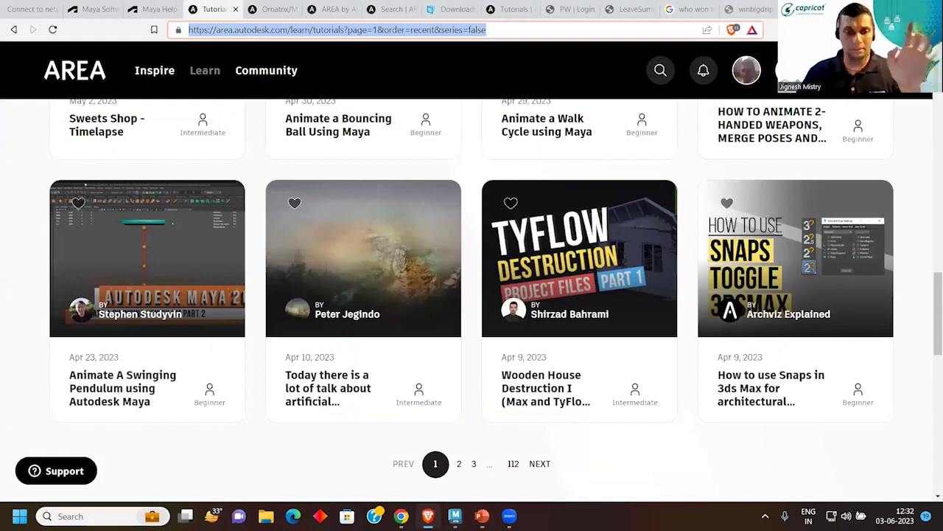
mouse_move(455, 516)
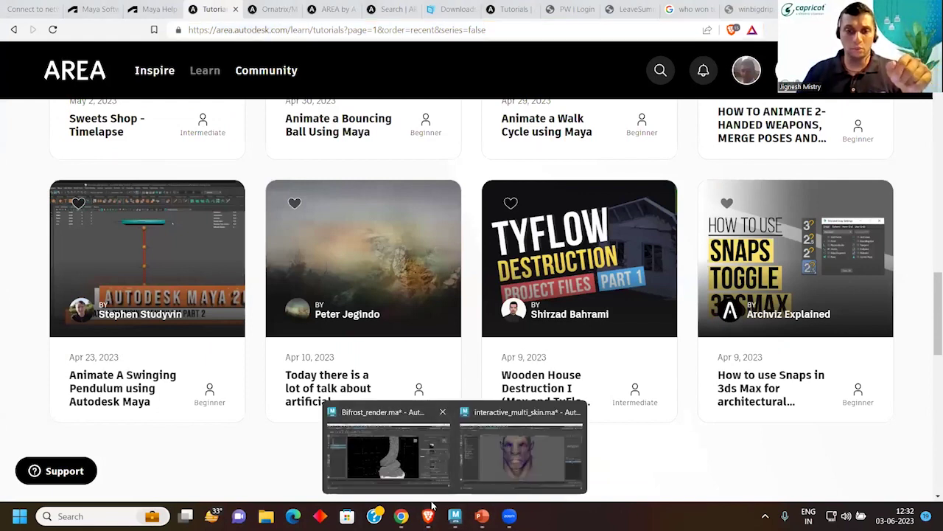
left_click(439, 479)
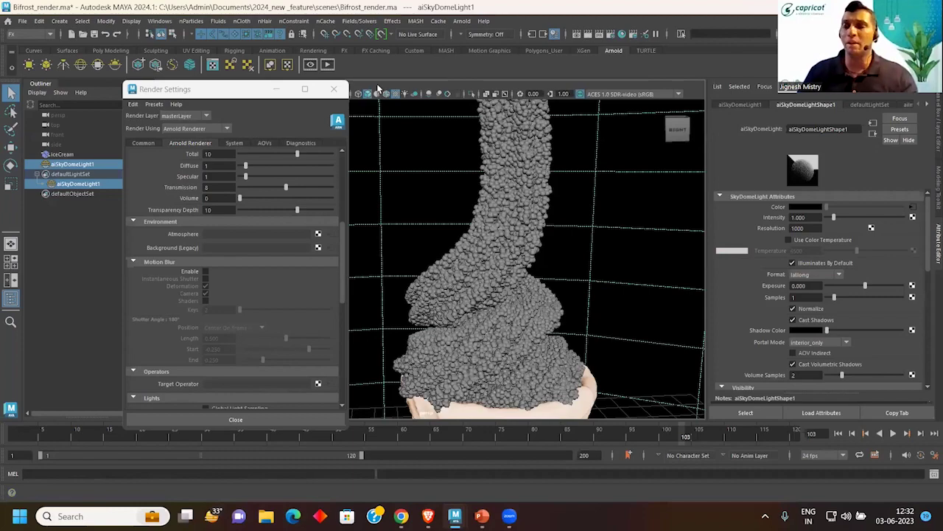
mouse_move(499, 197)
left_mouse_down("alt")
mouse_move(535, 211)
mouse_move(471, 184)
left_mouse_up("alt")
left_click(276, 88)
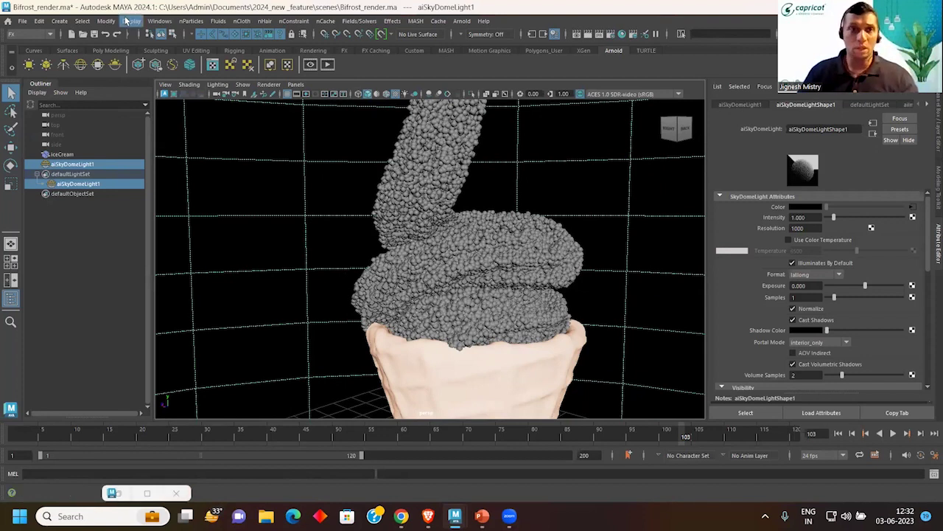
left_click(168, 21)
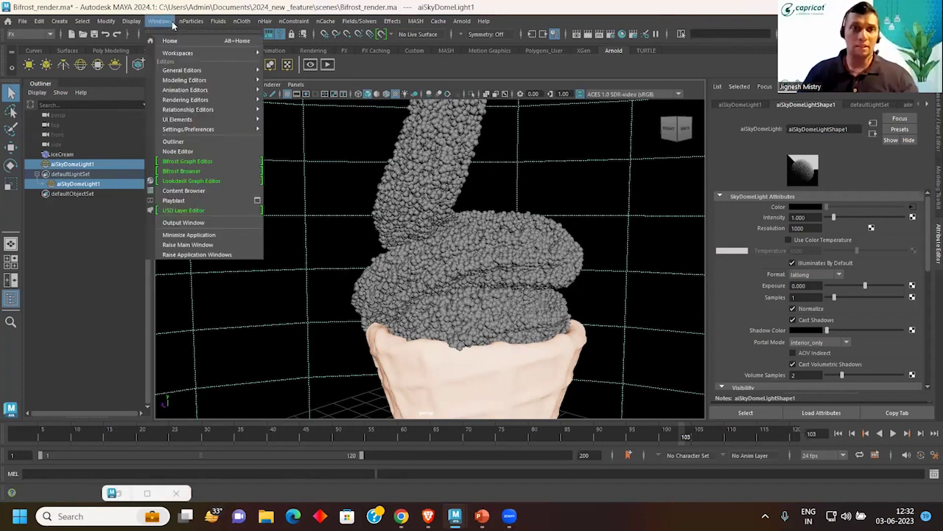
Step: Open the Bifrost Graph Editor, frame the iceCream graph, and pan to the cache nodes
left_click(197, 168)
left_click(565, 258)
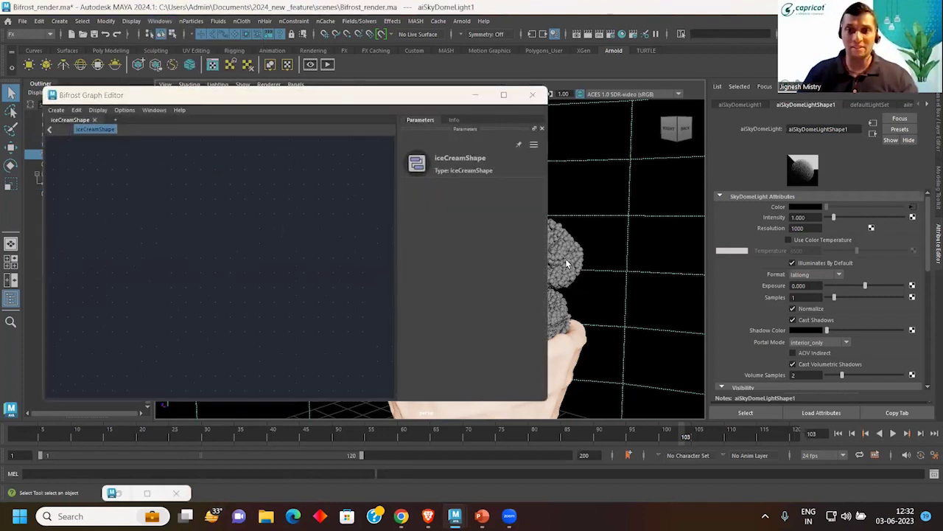
key("f")
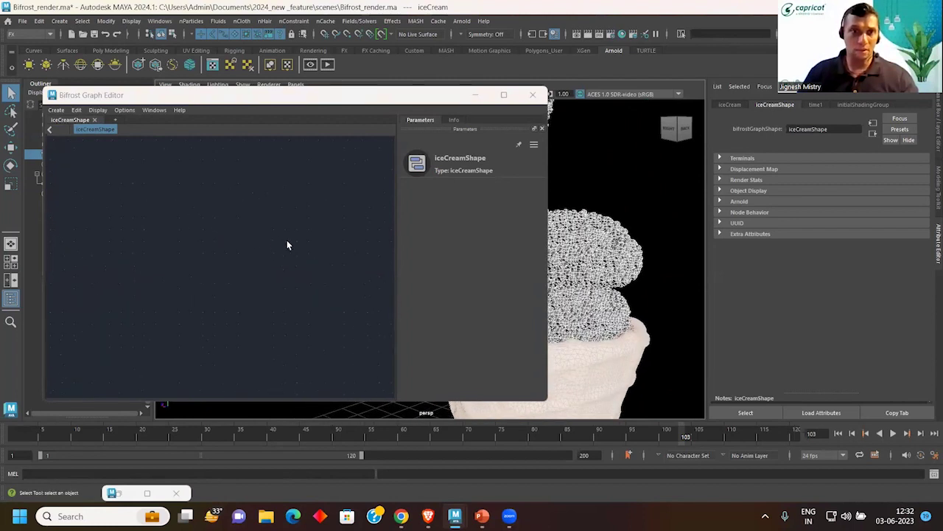
scroll(270, 278, "up", 3)
scroll(289, 279, "up", 2)
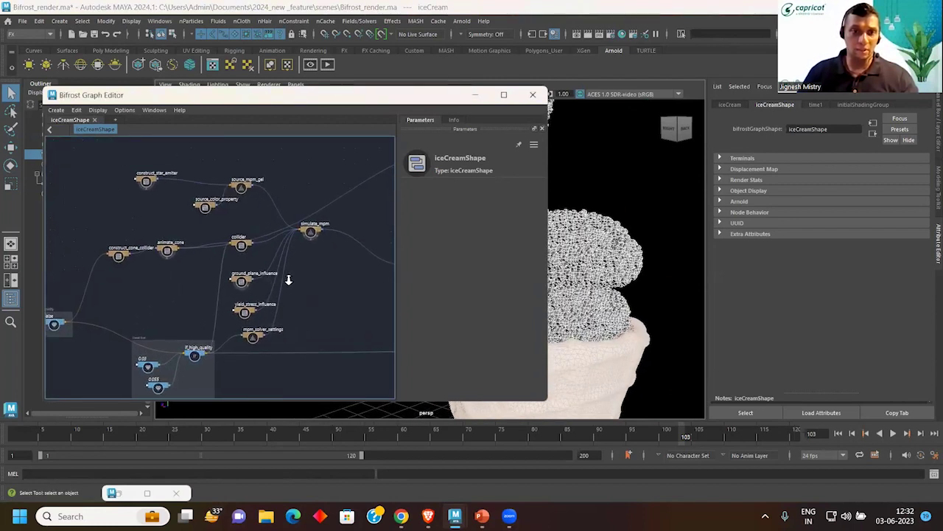
scroll(225, 210, "down", 3)
middle_click_drag(312, 273, 164, 270)
scroll(287, 218, "up", 3)
scroll(361, 259, "down", 3)
Step: Pan and zoom the graph to bring the whole render-settings note into view
middle_click_drag(246, 217, 280, 248)
scroll(280, 249, "up", 3)
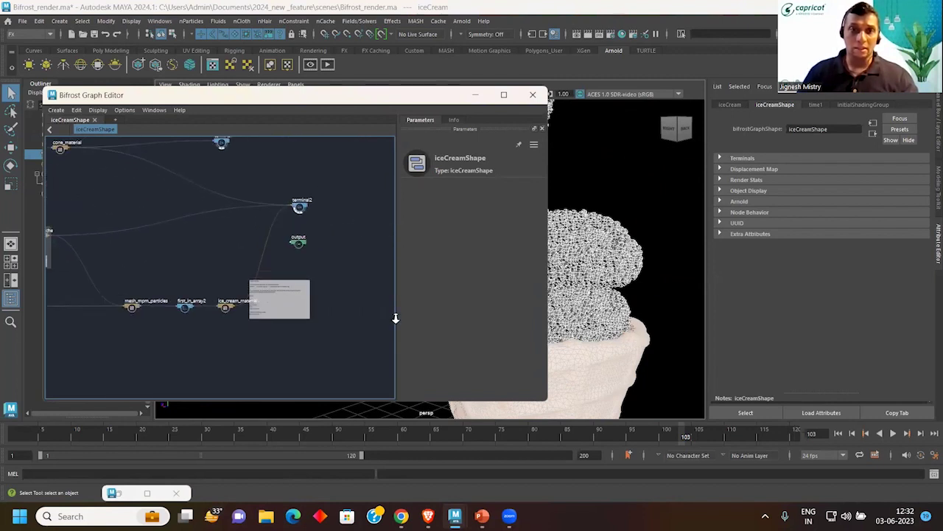
scroll(295, 295, "up", 2)
scroll(296, 275, "up", 2)
scroll(243, 235, "up", 2)
scroll(355, 319, "up", 2)
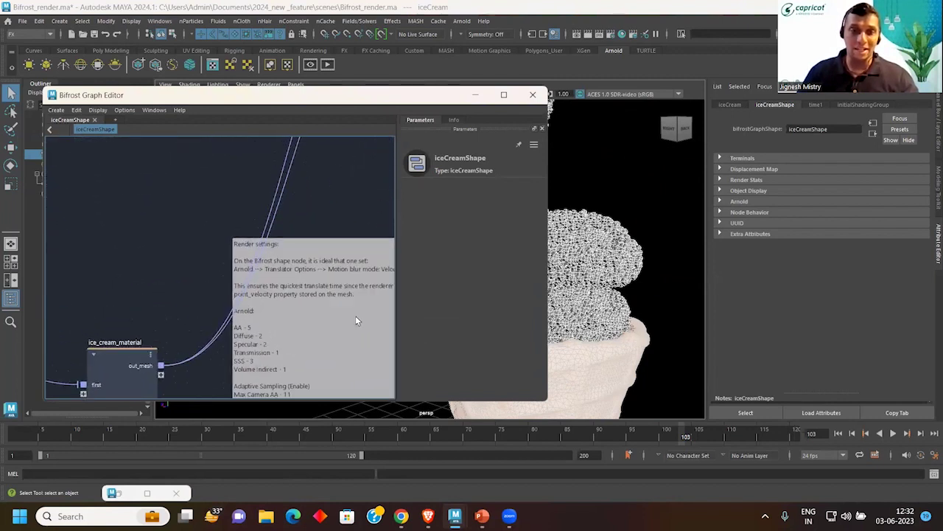
middle_click_drag(355, 319, 227, 274)
scroll(248, 232, "down", 2)
middle_click_drag(248, 231, 251, 158)
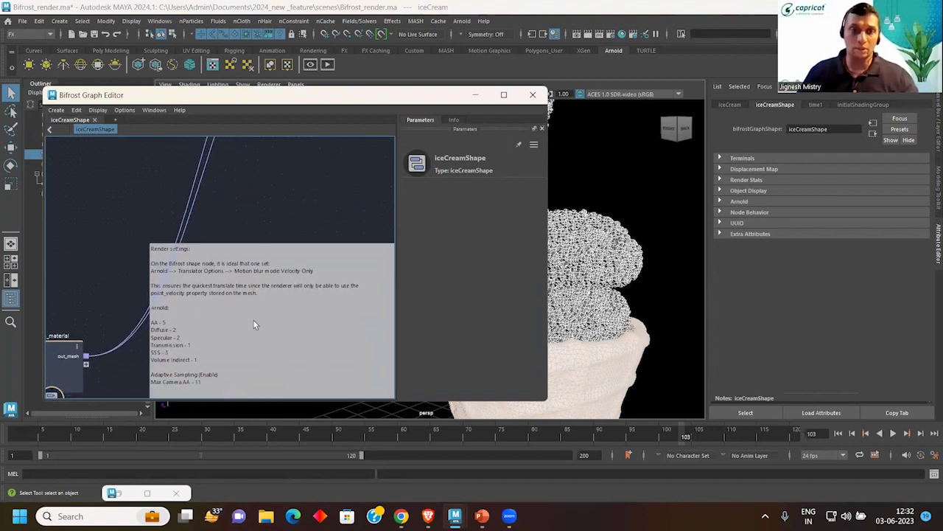
Step: Pan past ice_cream_material toward first_in_array2, then minimize the Bifrost Graph Editor
middle_click_drag(253, 321, 305, 229)
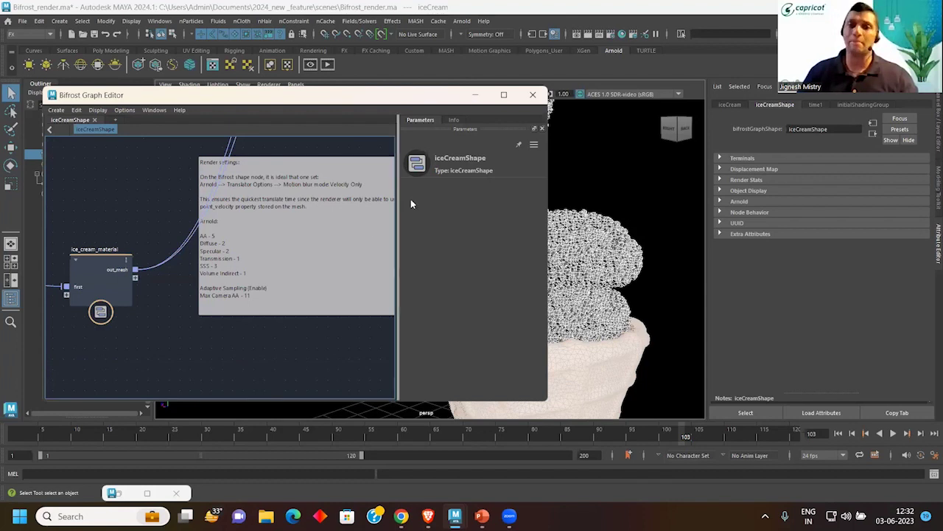
middle_click_drag(128, 261, 252, 261)
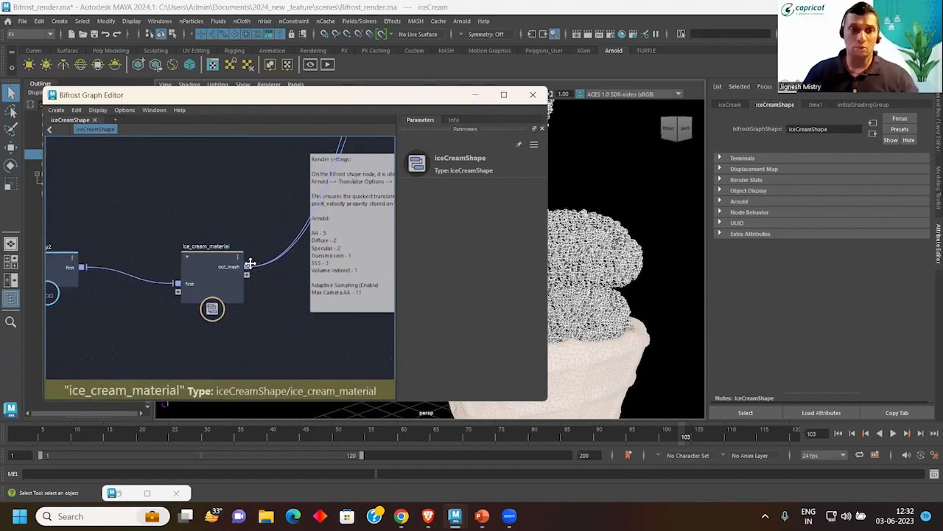
middle_click_drag(129, 220, 184, 244)
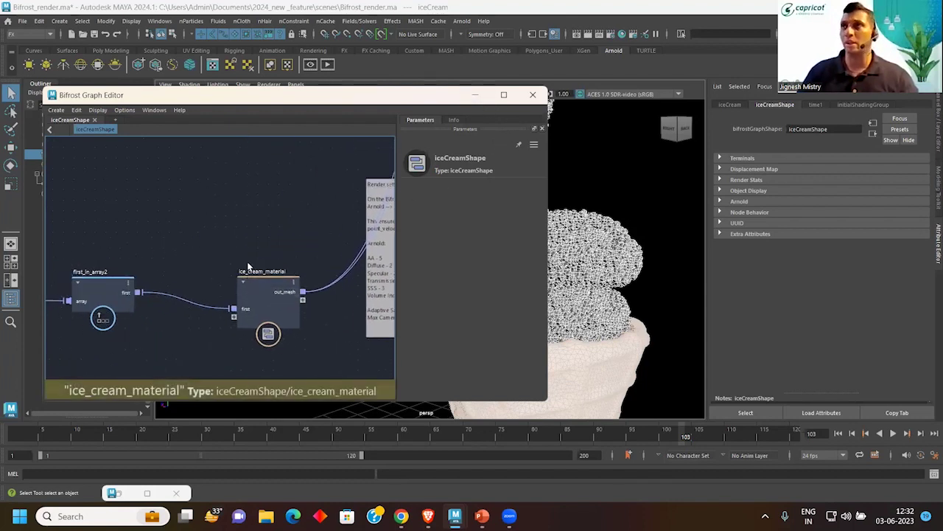
left_click(474, 97)
Step: Start an interactive Arnold render of the ice cream via Arnold > Render
scroll(485, 208, "up", 2)
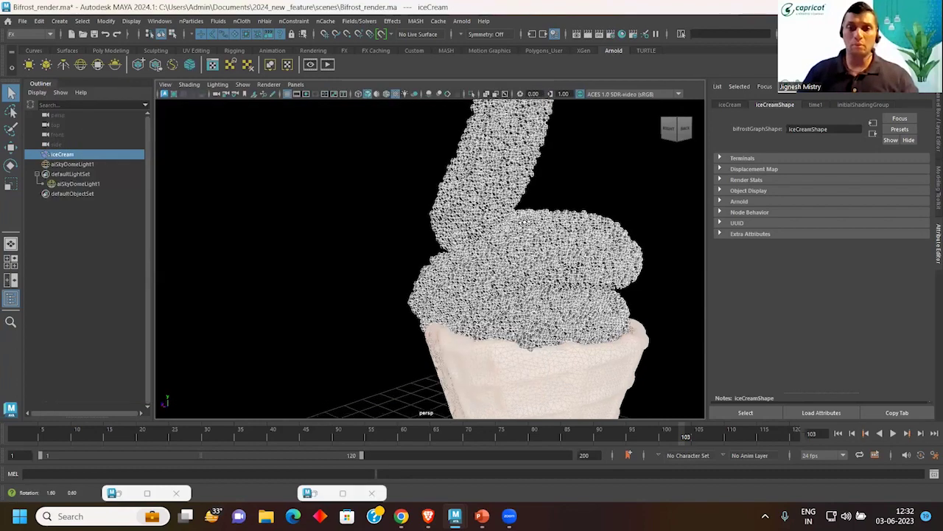
scroll(485, 208, "up", 2)
scroll(485, 208, "up", 2)
scroll(485, 209, "down", 3)
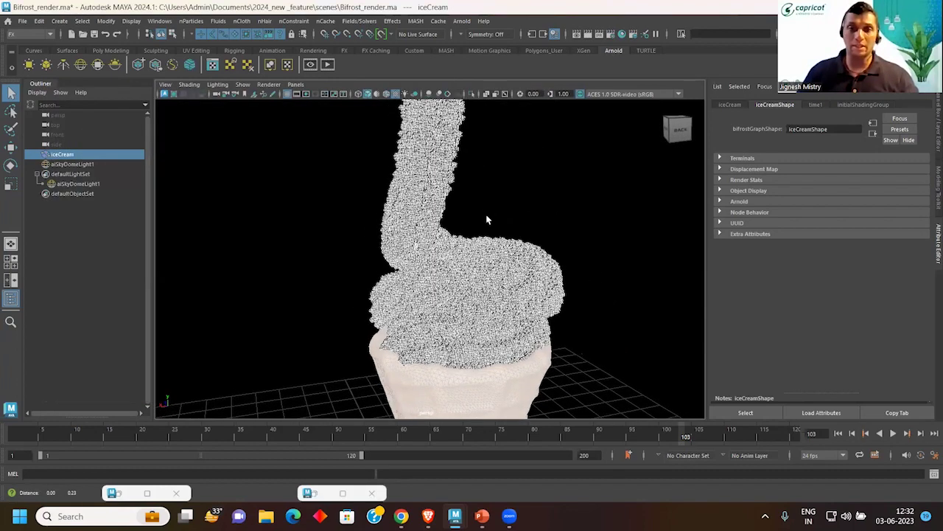
left_click(461, 21)
left_click(472, 41)
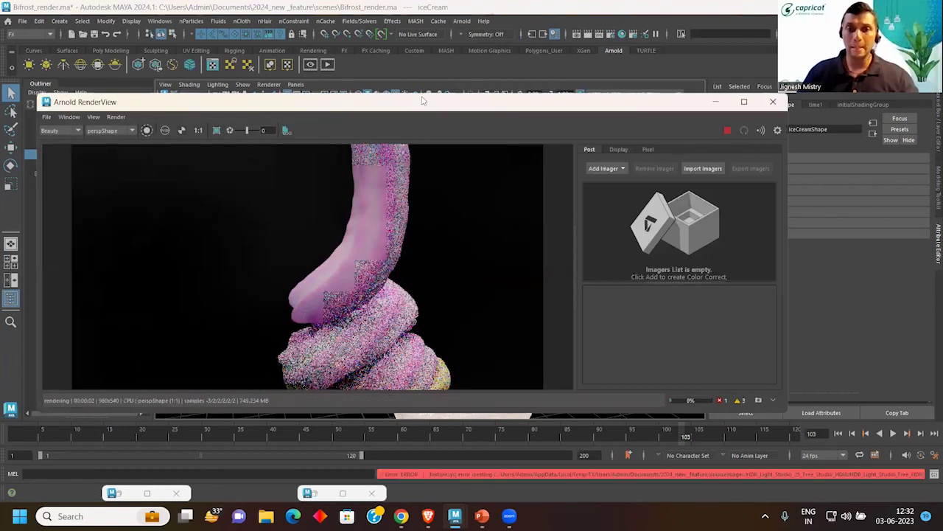
Step: Orbit, pan and dolly the camera closer to the ice-cream swirl, moving the render window aside
left_click_drag(422, 100, 602, 100)
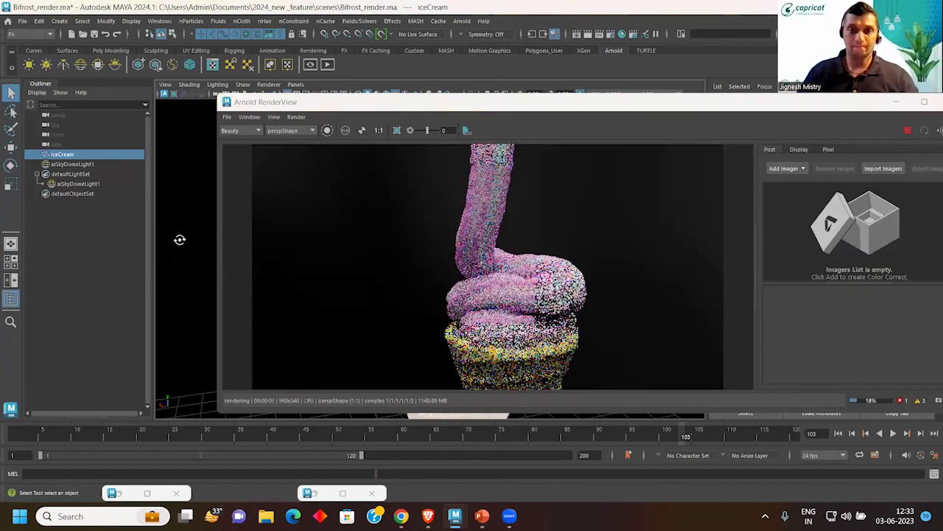
mouse_move(189, 231)
left_mouse_down("alt")
mouse_move(180, 292)
mouse_move(186, 254)
left_mouse_up("alt")
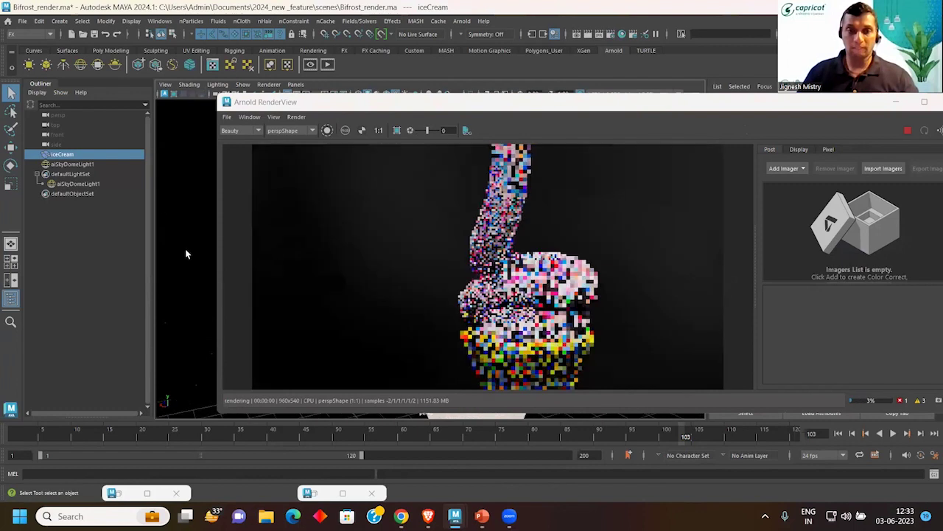
mouse_move(185, 255)
middle_mouse_down("alt")
mouse_move(169, 232)
mouse_move(227, 227)
mouse_move(169, 231)
middle_mouse_up("alt")
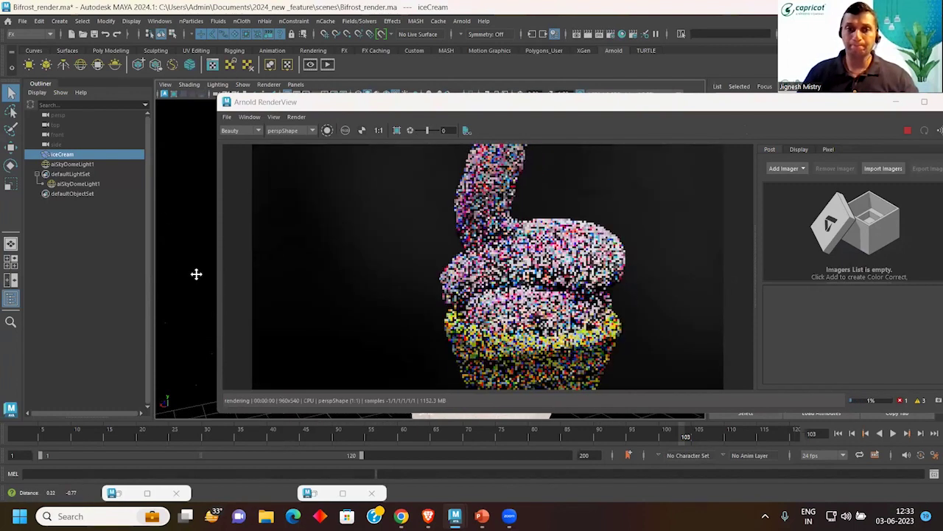
right_click_drag(197, 275, 190, 280, "alt")
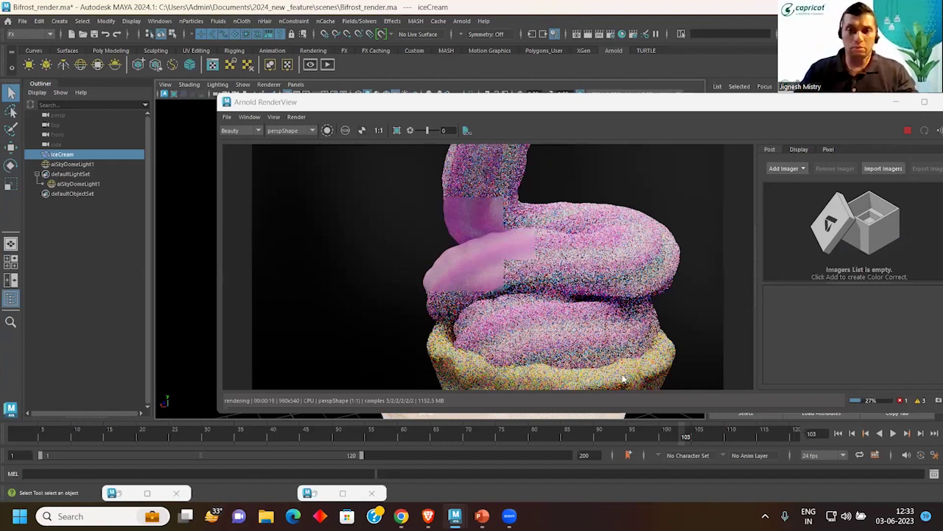
left_click_drag(540, 103, 537, 103)
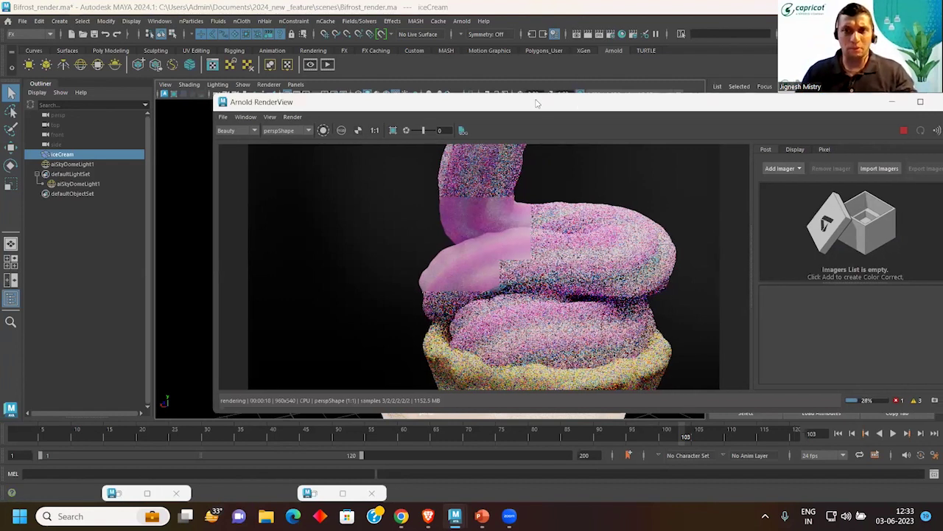
left_click_drag(402, 100, 231, 97)
Step: Stop the CPU render and set Arnold's Render Device to GPU on the System tab
left_click(731, 127)
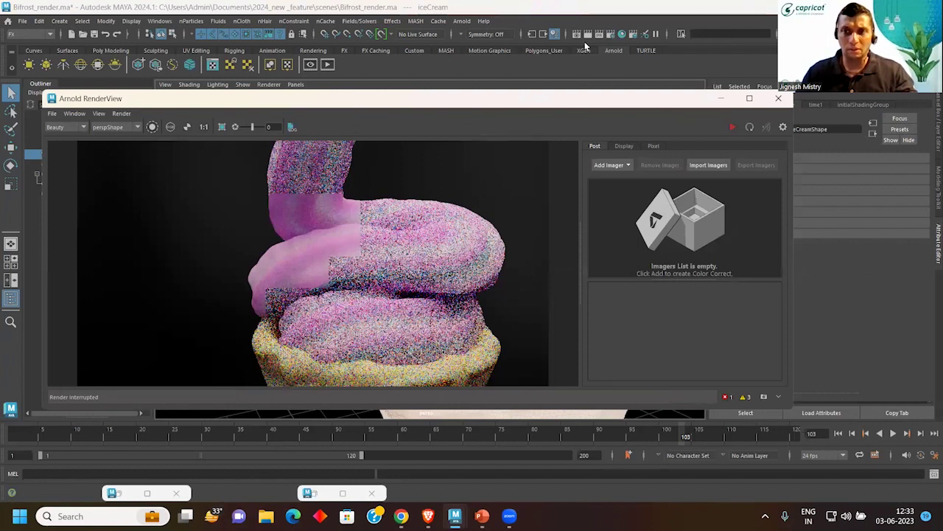
left_click(622, 34)
left_click(195, 129)
left_click(195, 129)
scroll(266, 163, "up", 5)
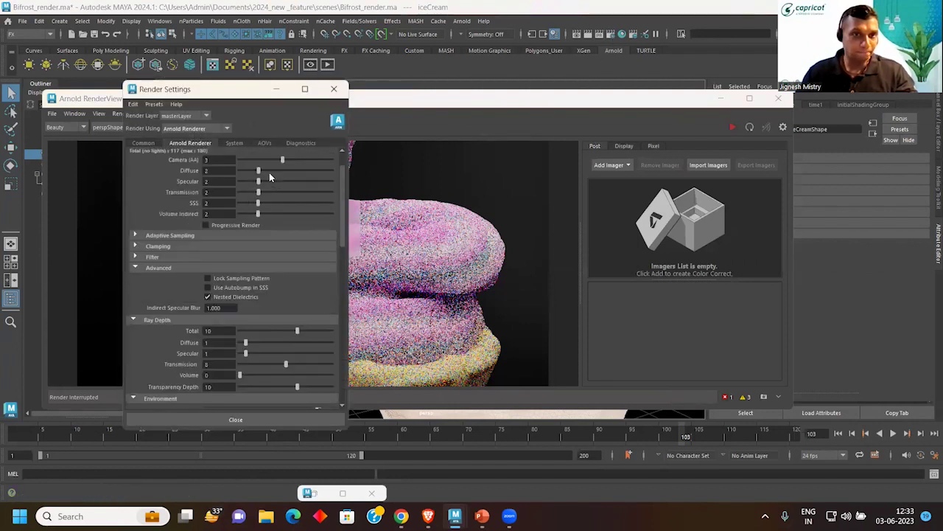
scroll(265, 177, "up", 2)
left_click(235, 143)
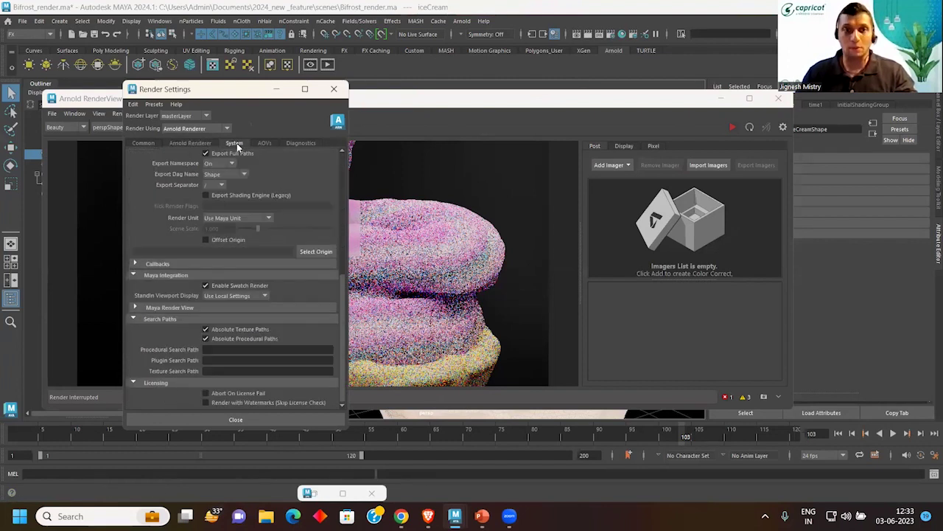
scroll(212, 197, "up", 10)
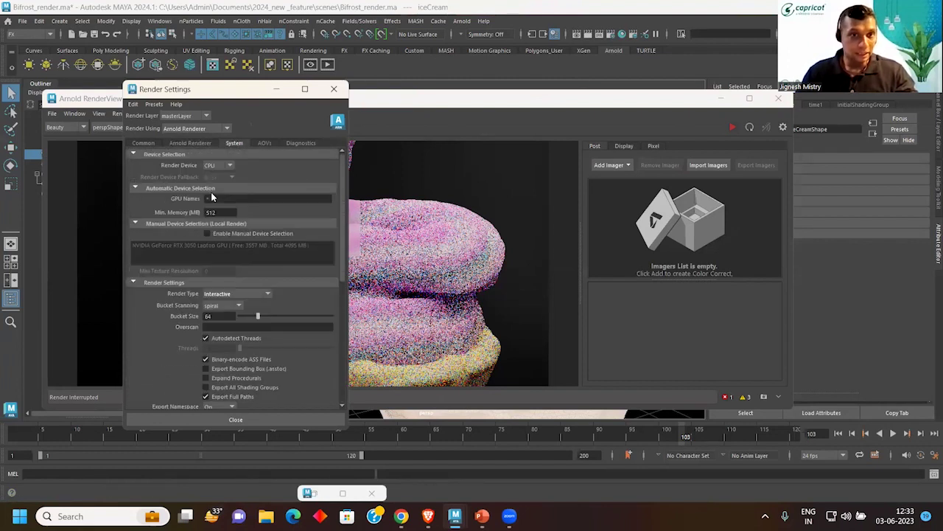
left_click(214, 166)
left_click(213, 177)
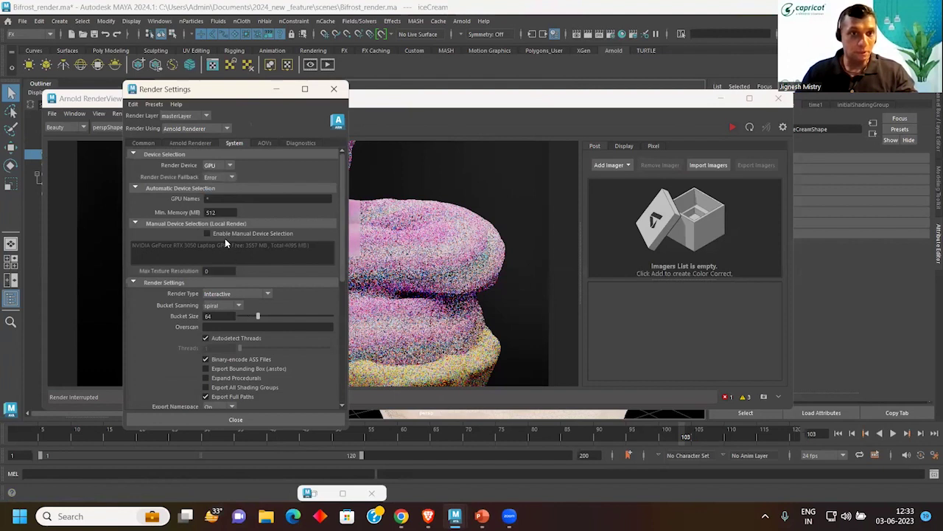
Step: Restart the render on the GPU, minimize Render Settings, and switch to PowerPoint
left_click(181, 142)
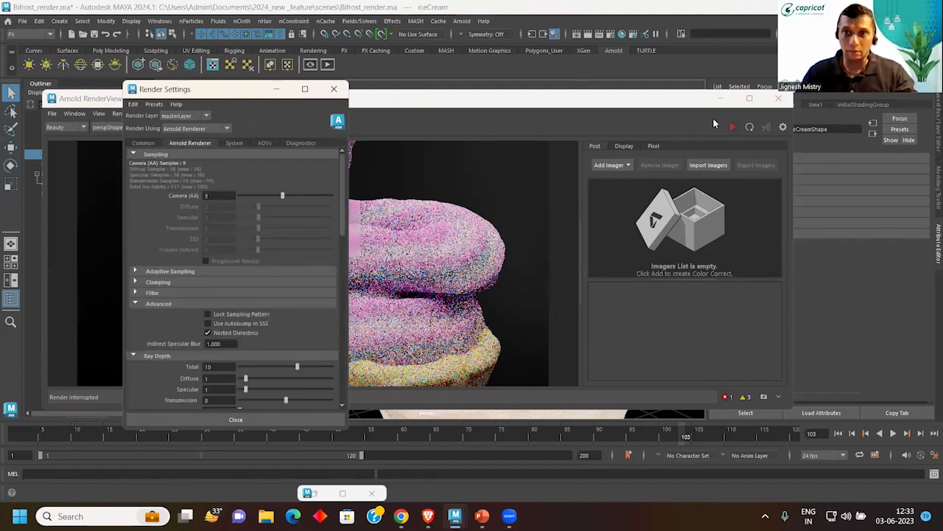
left_click(732, 127)
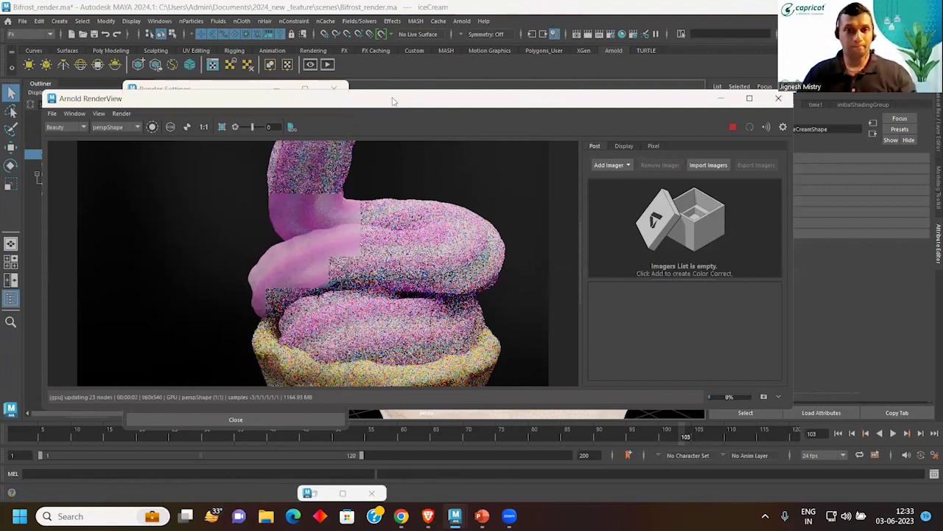
left_click_drag(392, 101, 672, 112)
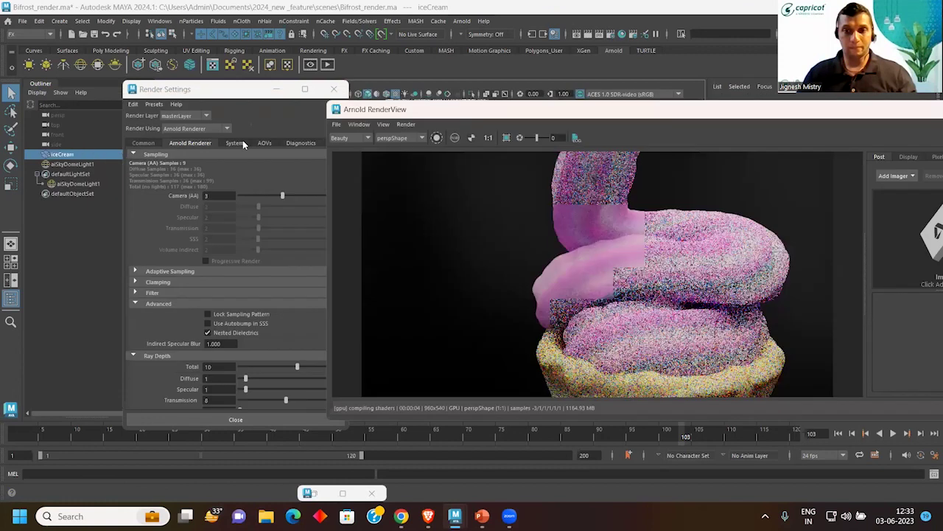
left_click(278, 90)
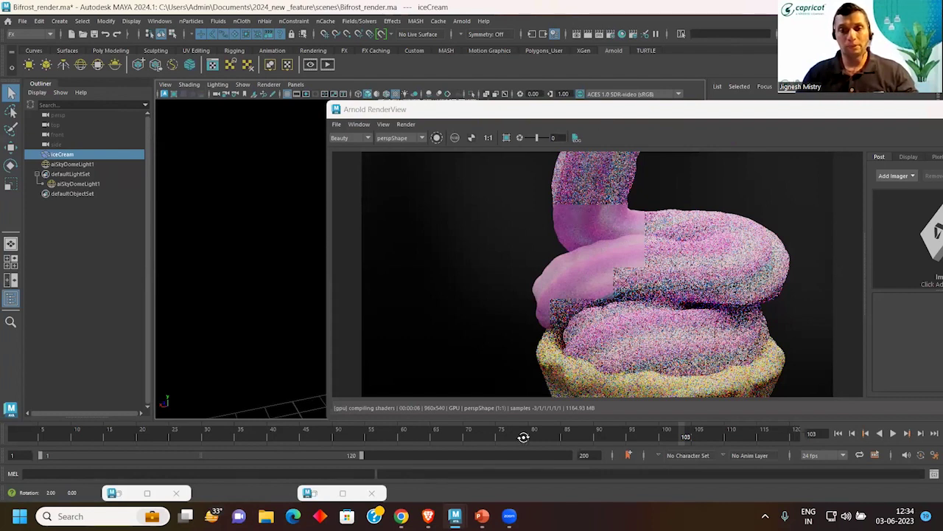
left_click(482, 515)
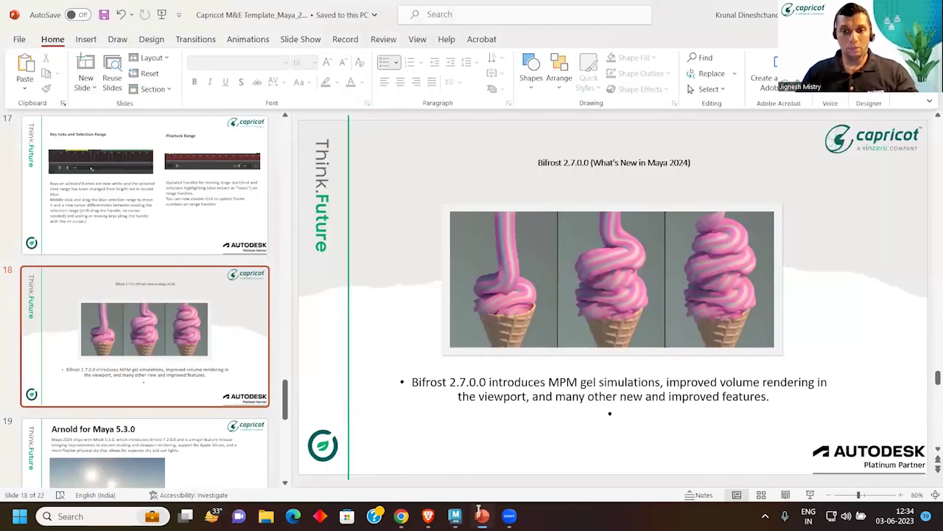
Step: Show slide 19, return to the Bifrost 2.7.0.0 slide, then switch back to Maya's Bifrost_render scene
left_click(147, 449)
left_click(212, 194)
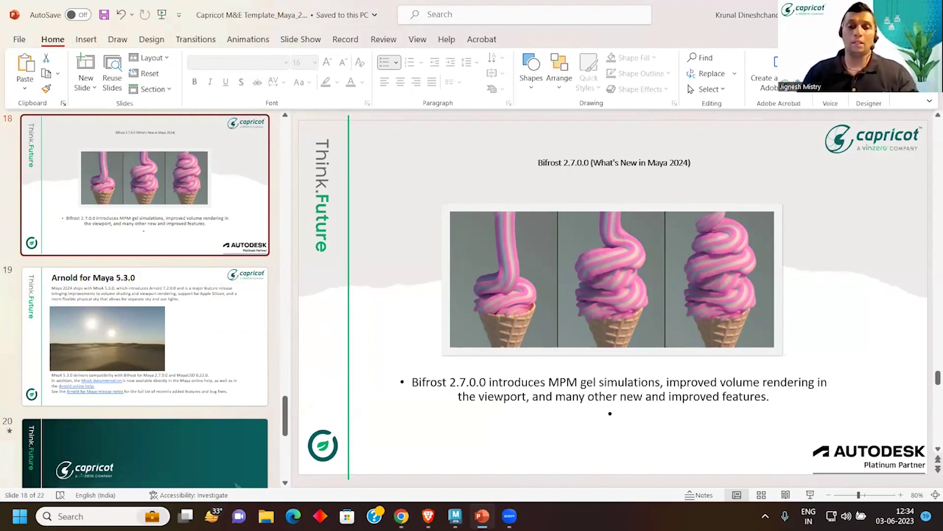
left_click(454, 516)
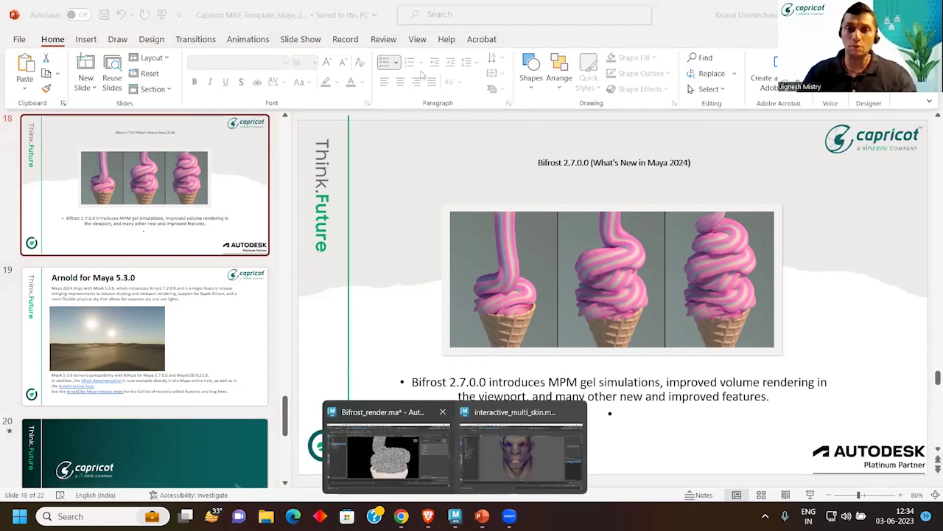
left_click(383, 454)
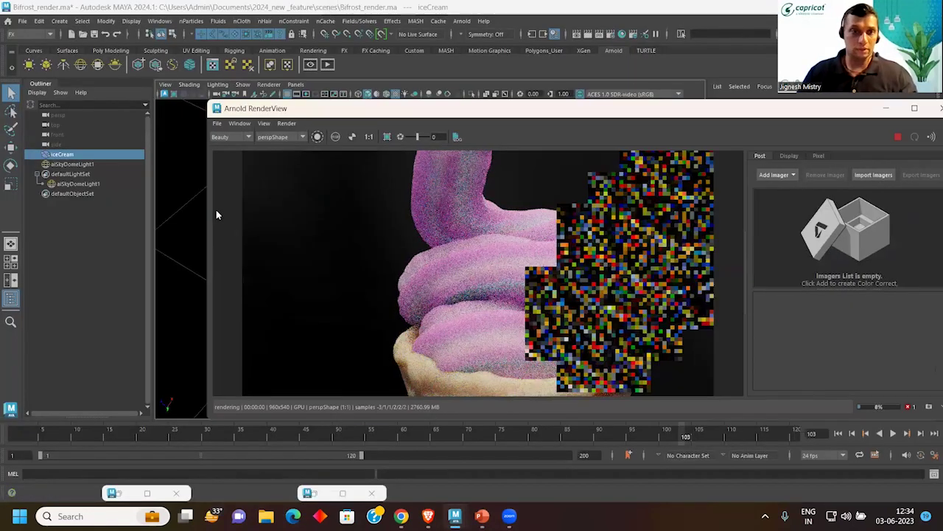
mouse_move(215, 210)
left_mouse_down("alt")
mouse_move(176, 235)
mouse_move(184, 337)
mouse_move(176, 294)
mouse_move(132, 284)
mouse_move(84, 305)
mouse_move(52, 302)
left_mouse_up("alt")
Step: Orbit and dolly around the GPU-rendered ice-cream cone, then close Arnold RenderView
left_click_drag(186, 238, 179, 246, "alt")
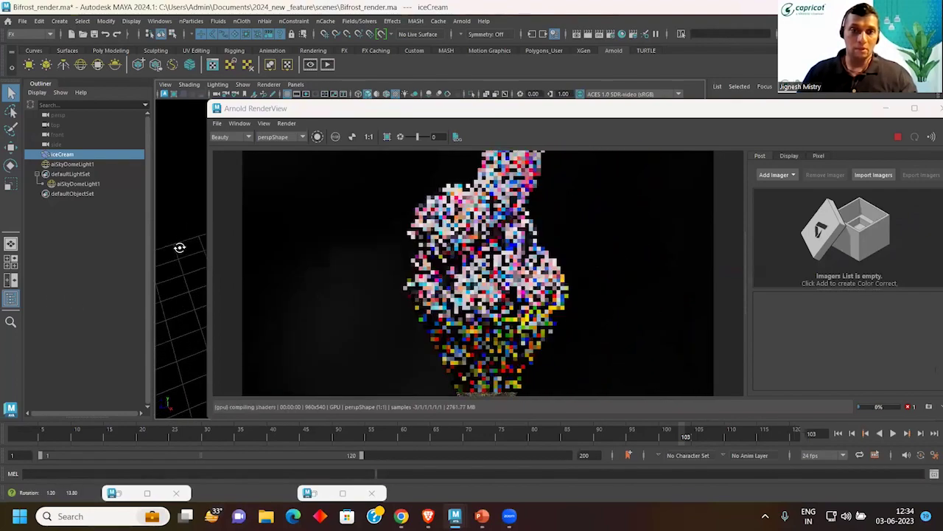
mouse_move(179, 246)
right_mouse_down("alt")
mouse_move(167, 287)
mouse_move(170, 270)
mouse_move(178, 287)
mouse_move(177, 248)
right_mouse_up("alt")
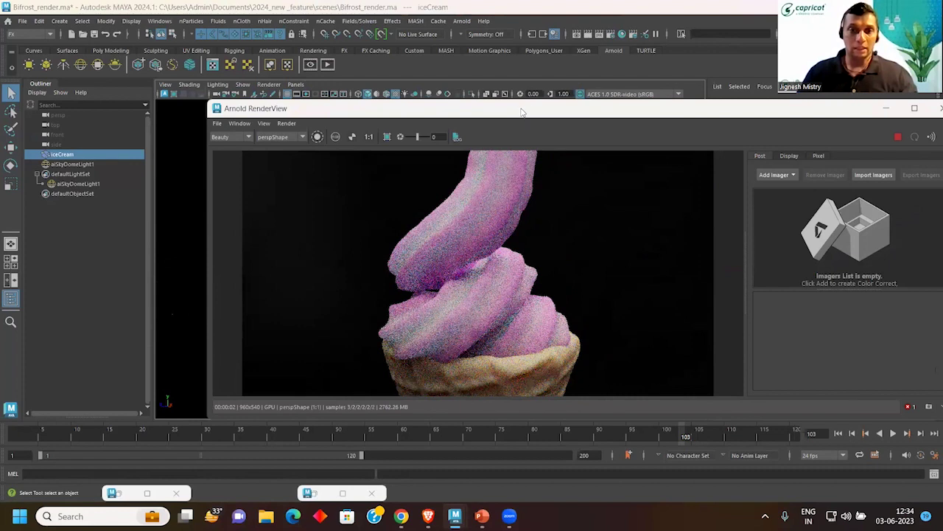
left_click_drag(521, 112, 554, 106)
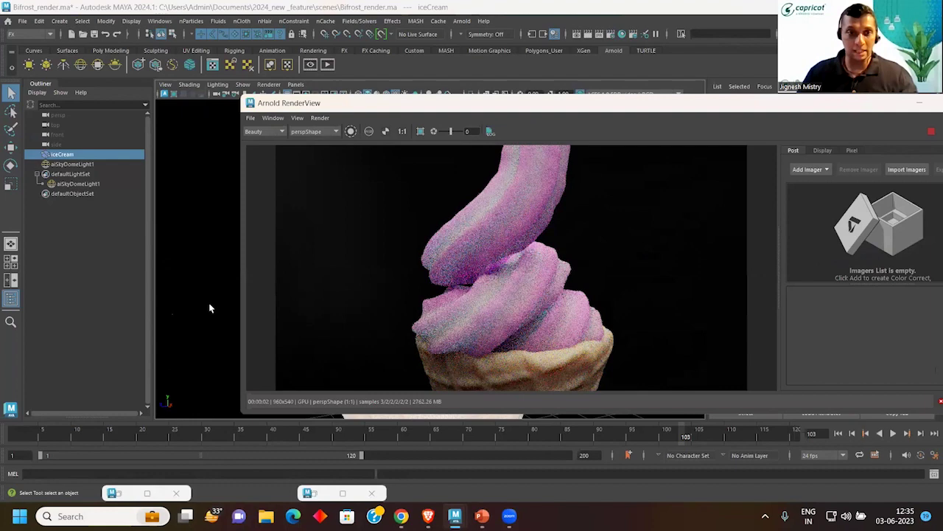
right_click_drag(210, 320, 223, 317, "alt")
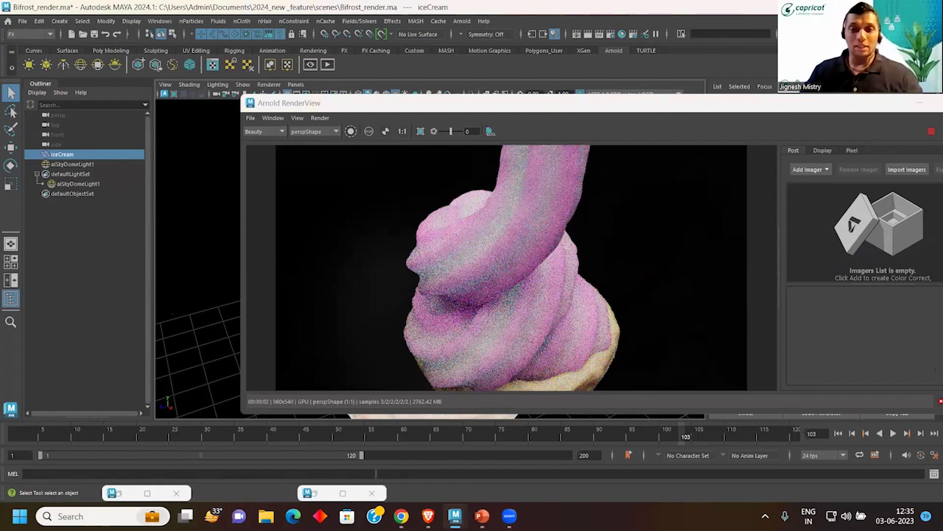
mouse_move(189, 248)
left_mouse_down("alt")
mouse_move(243, 243)
mouse_move(163, 243)
left_mouse_up("alt")
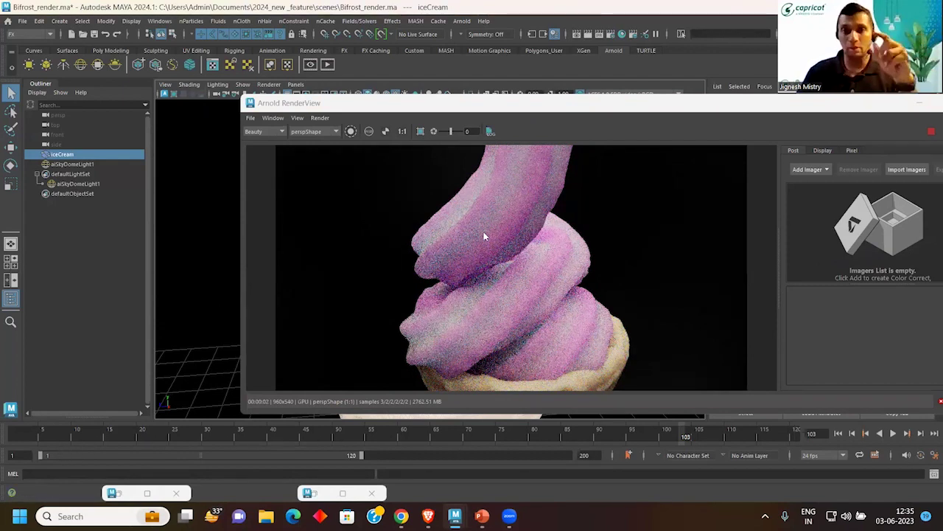
left_click_drag(473, 103, 495, 332)
mouse_move(448, 245)
left_mouse_down("alt")
mouse_move(572, 242)
mouse_move(540, 228)
mouse_move(505, 179)
mouse_move(516, 210)
left_mouse_up("alt")
mouse_move(516, 211)
right_mouse_down("alt")
mouse_move(550, 237)
mouse_move(547, 308)
right_mouse_up("alt")
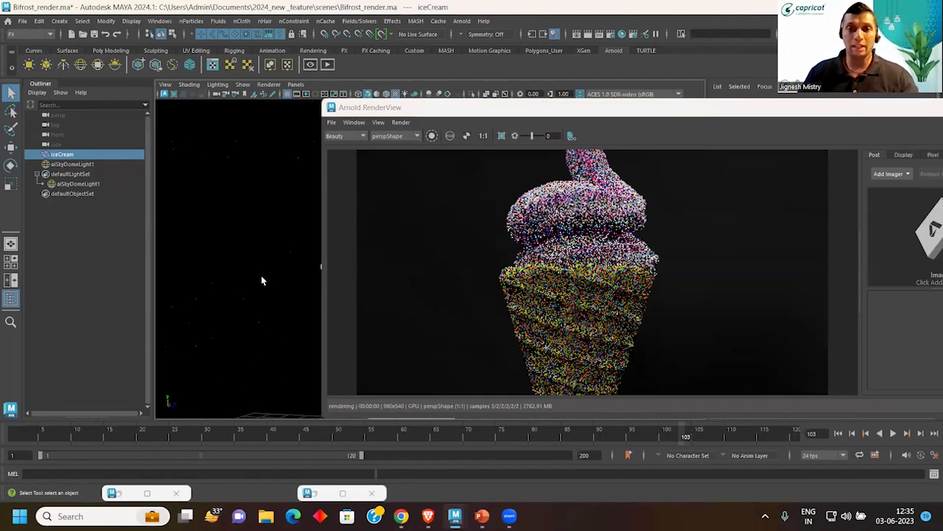
mouse_move(261, 275)
left_mouse_down("alt")
mouse_move(232, 267)
mouse_move(239, 284)
left_mouse_up("alt")
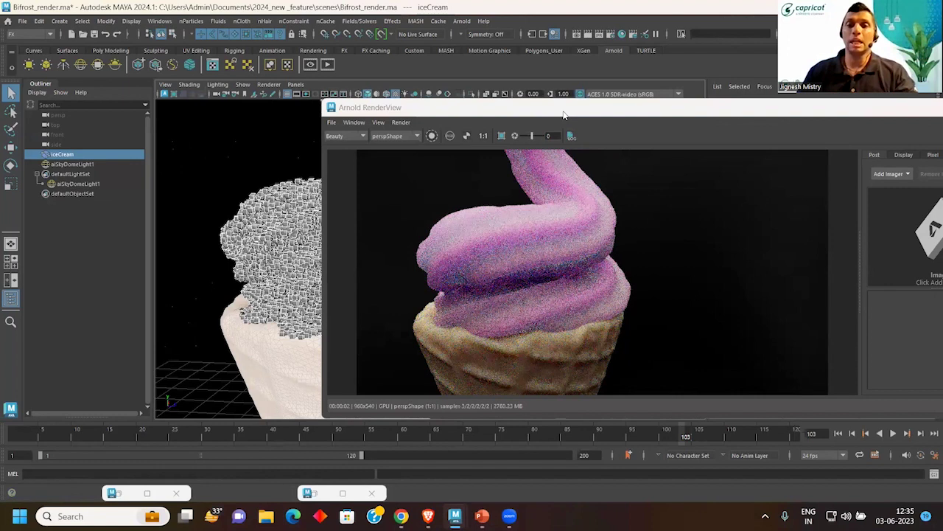
left_click(757, 112)
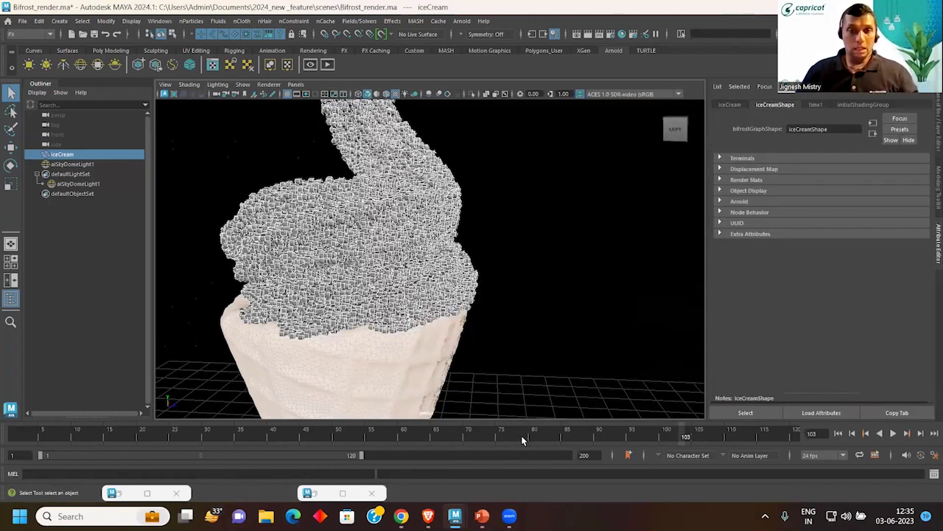
Step: Start a new scene without saving the ice-cream file and add an Arnold Physical Sky
left_click(71, 33)
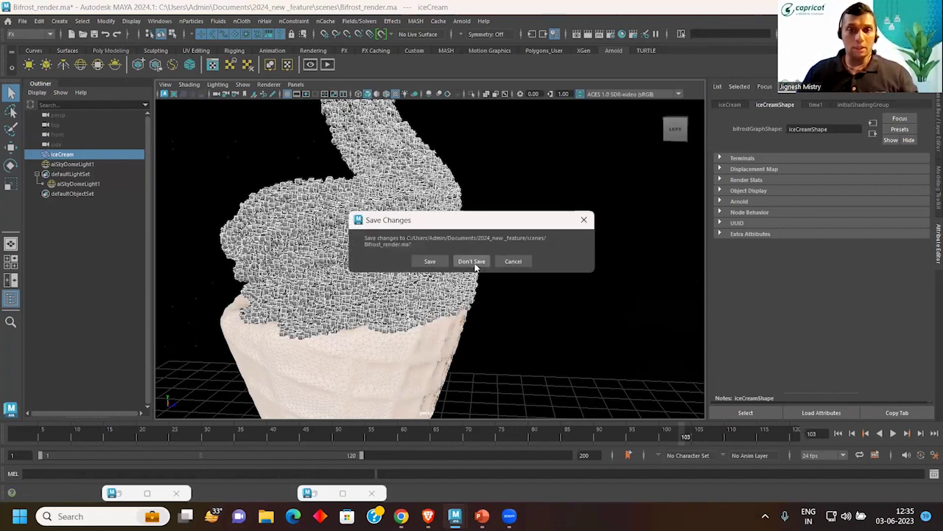
left_click(473, 263)
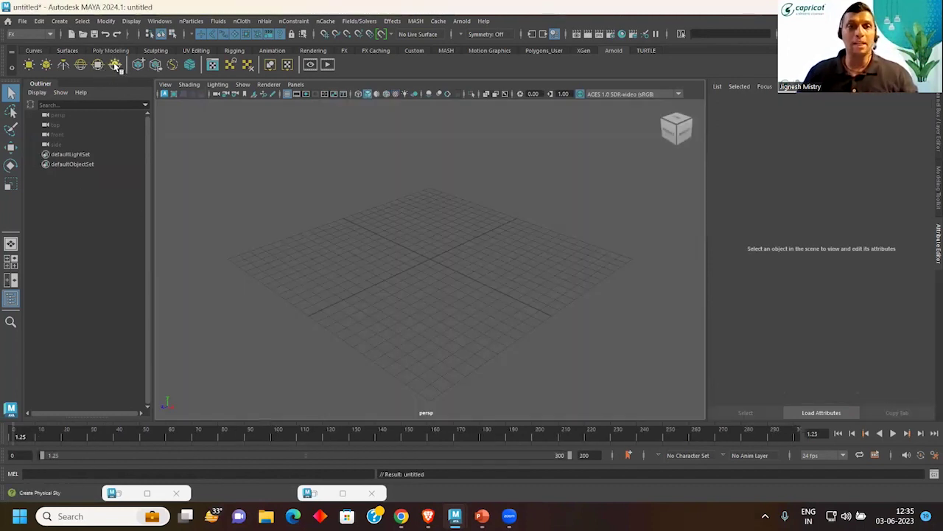
left_click(115, 65)
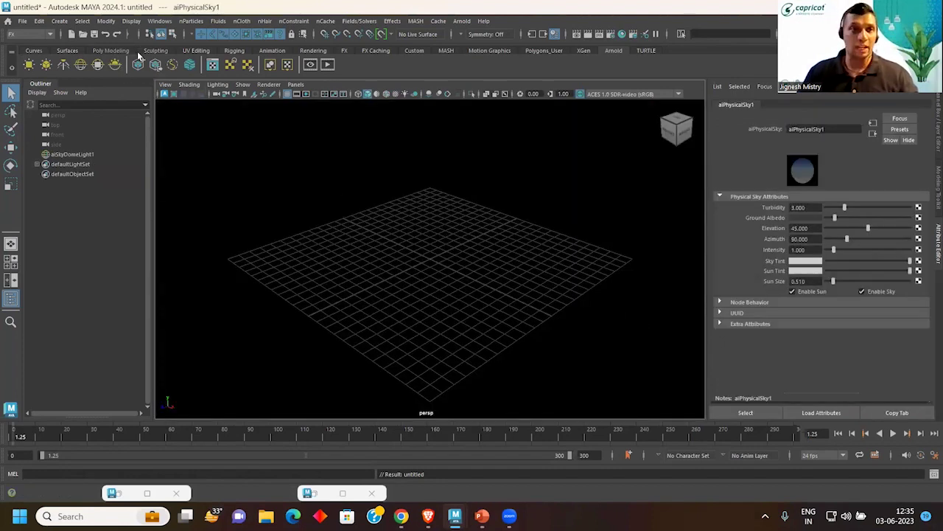
Step: Create a polygon plane and scale it up into a wide ground plane
left_click(88, 22)
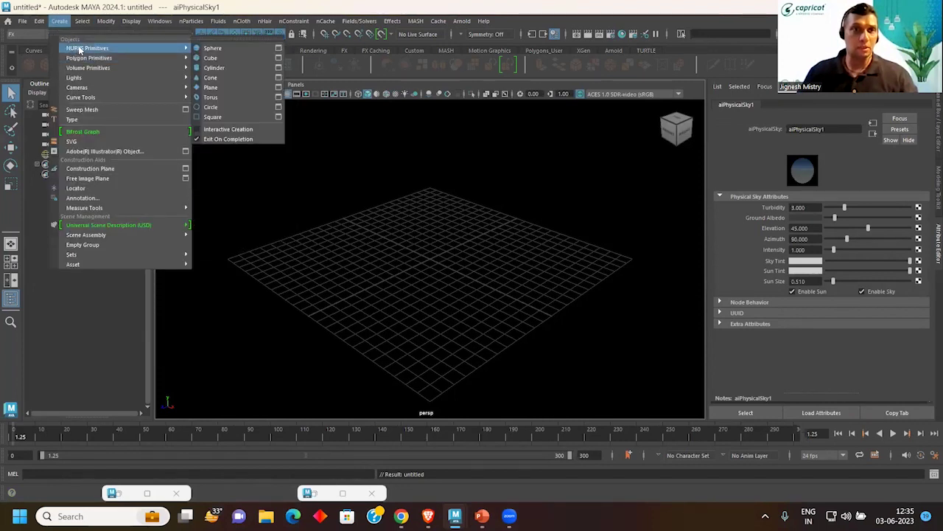
mouse_move(89, 58)
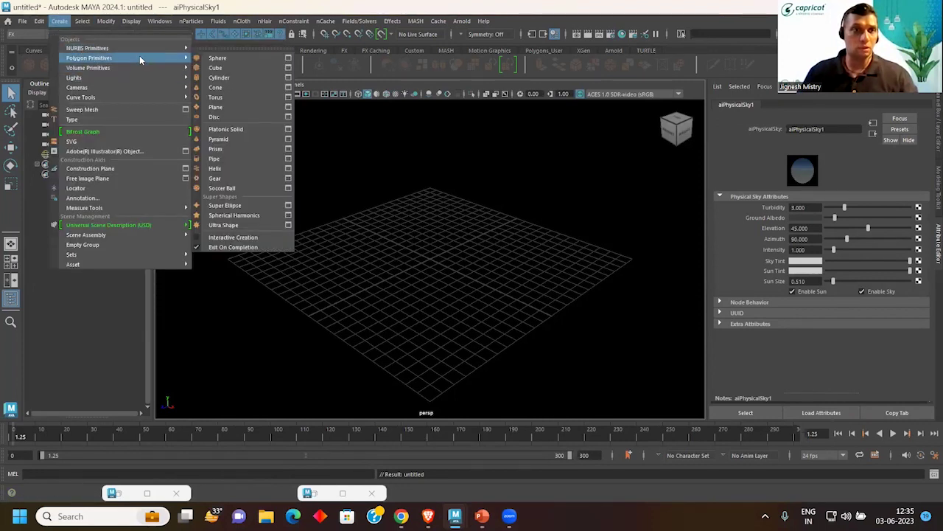
left_click(218, 107)
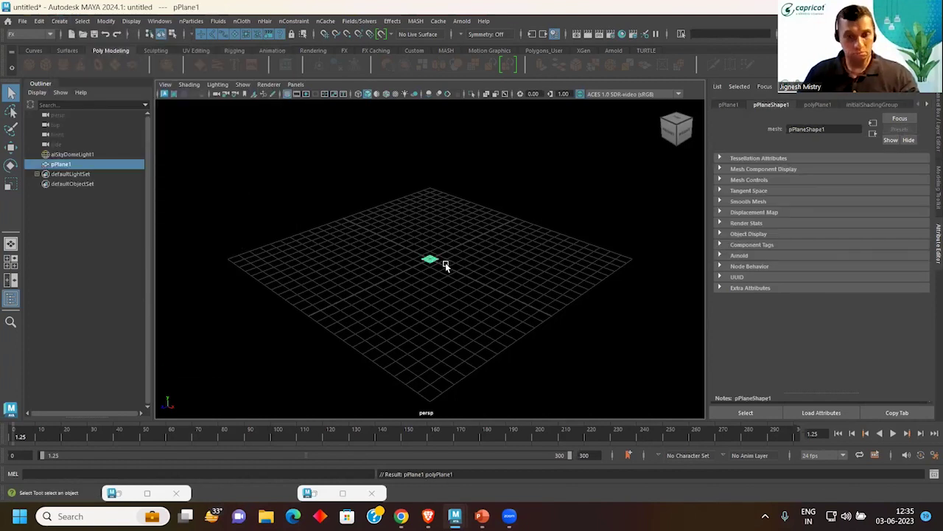
left_click_drag(432, 259, 932, 358)
left_click_drag(480, 236, 453, 117, "alt")
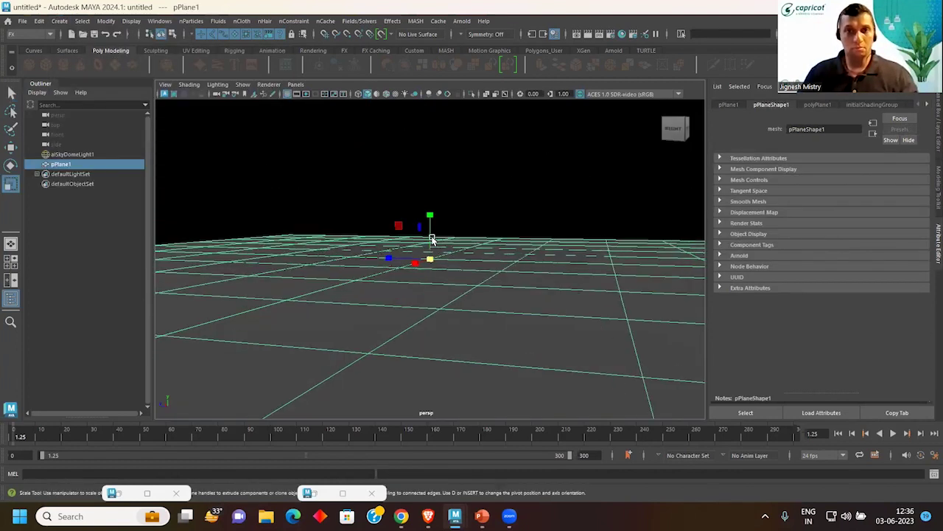
left_click(463, 20)
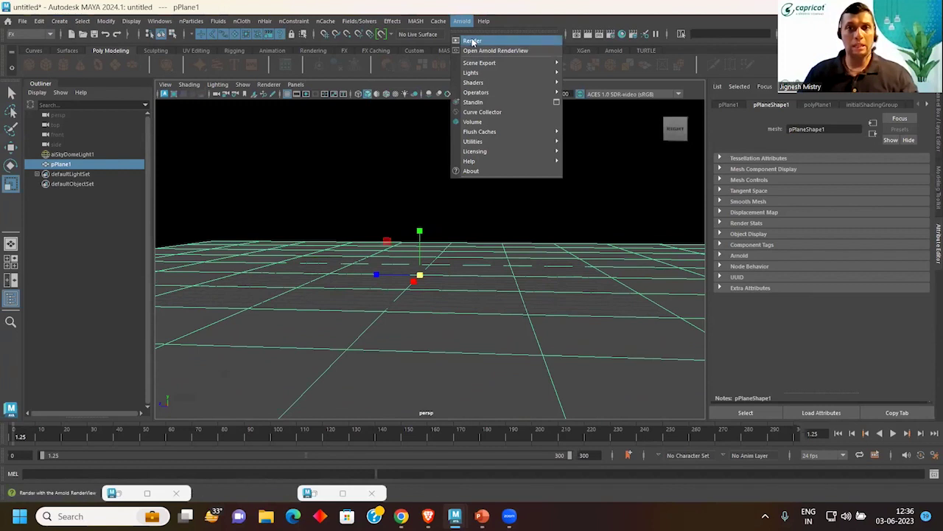
Step: Render the sky-lit plane in Arnold RenderView and switch the viewport to shaded display
left_click(471, 37)
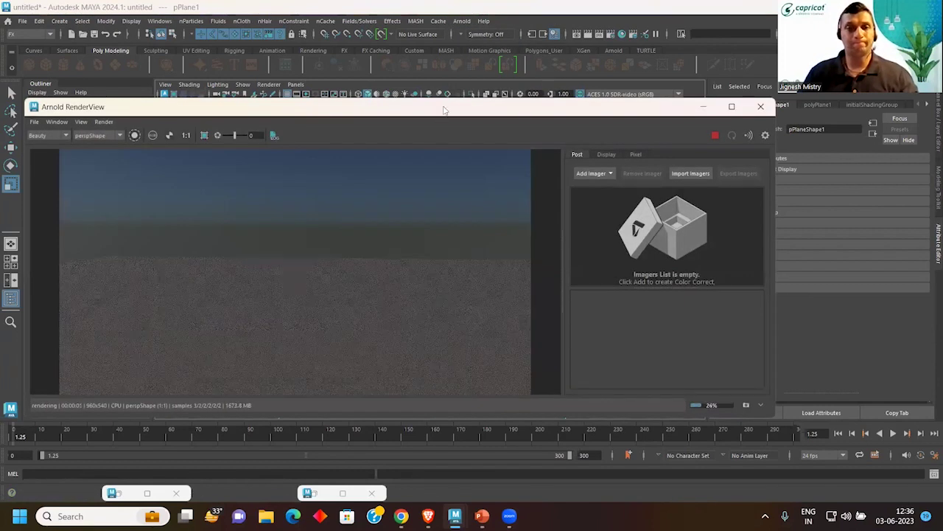
left_click_drag(446, 111, 767, 108)
mouse_move(291, 255)
left_mouse_down("alt")
mouse_move(306, 231)
mouse_move(283, 254)
left_mouse_up("alt")
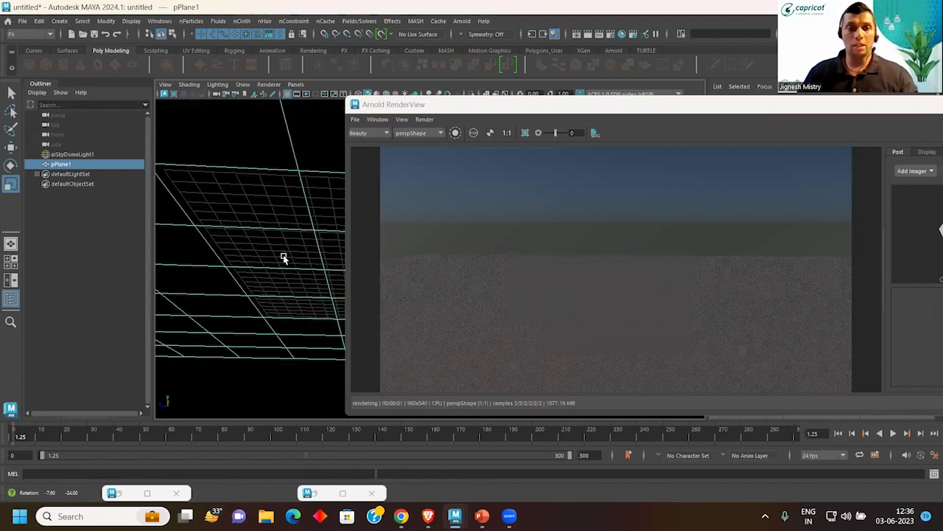
scroll(282, 264, "up", 3)
key("5")
key("r")
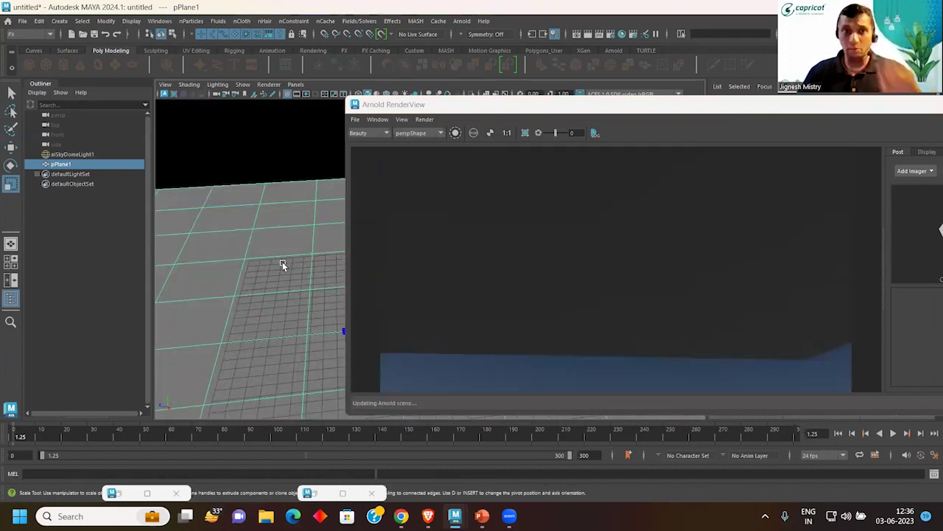
key("[")
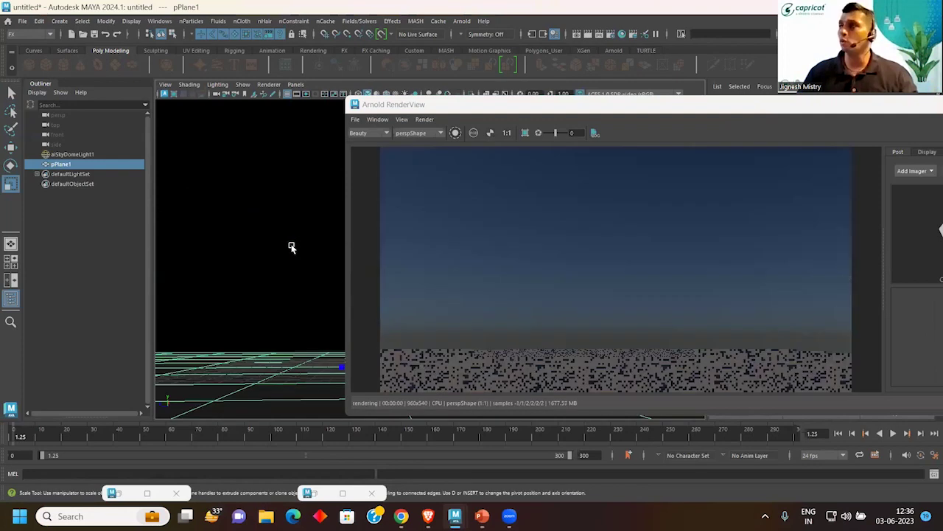
key("[")
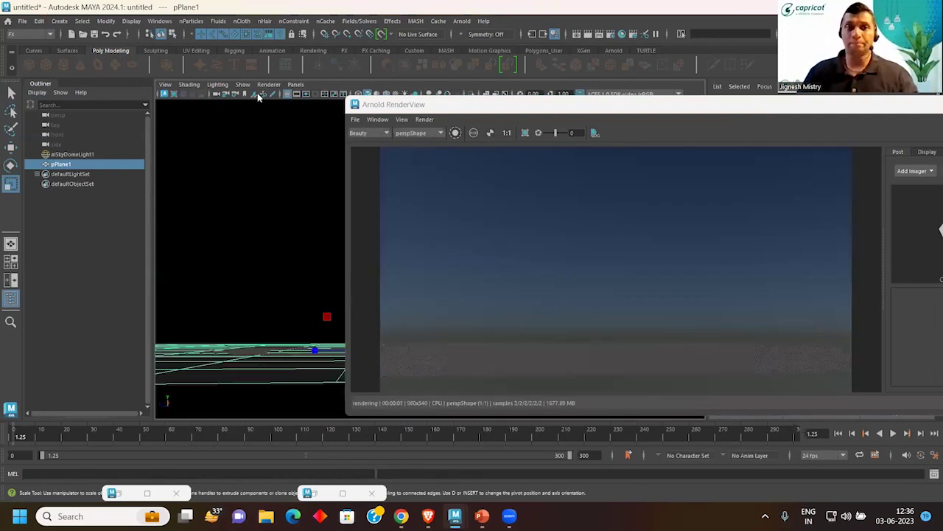
Step: Raise aiSkyDomeLight1's intensity, set its format to angular, and adjust its exposure
left_click_drag(453, 104, 210, 130)
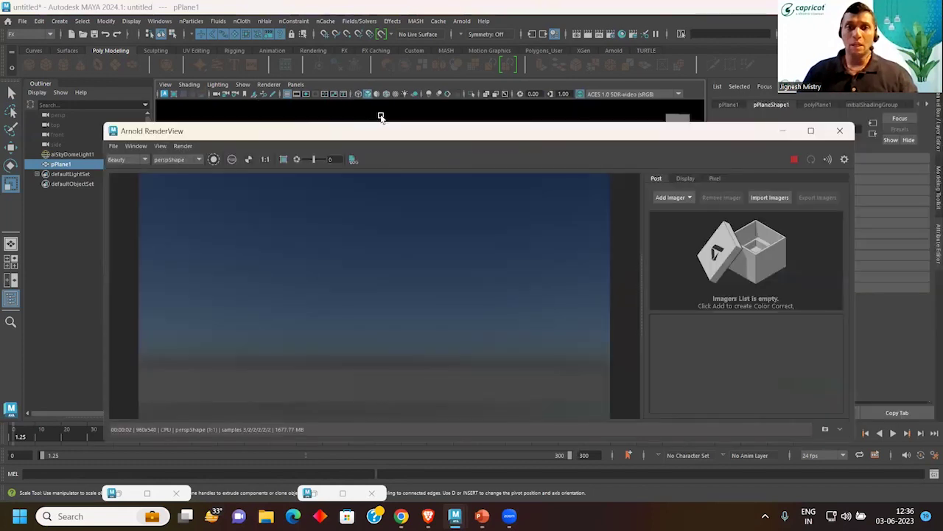
left_click(379, 112)
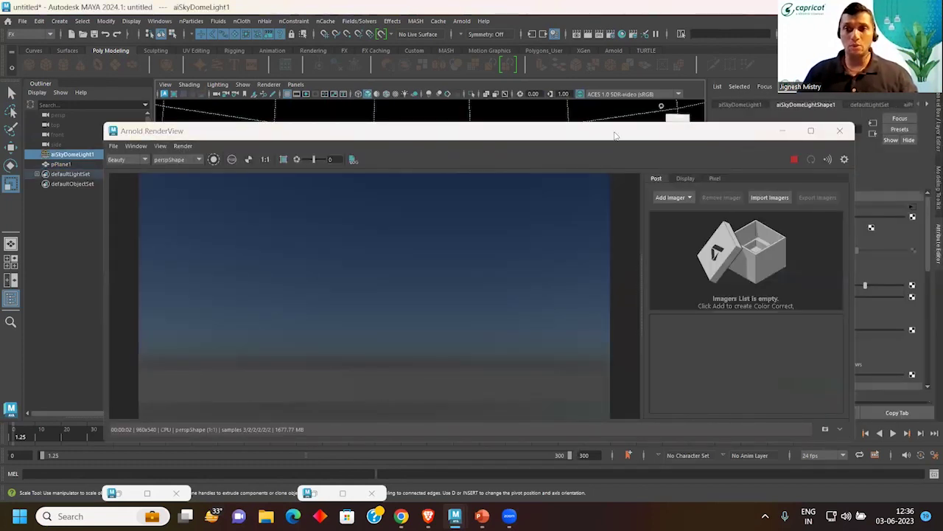
left_click_drag(749, 135, 621, 134)
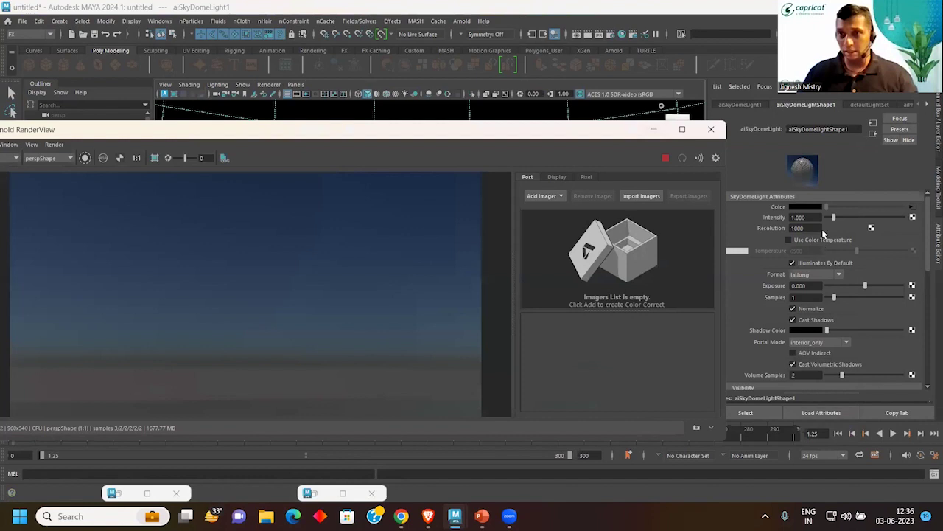
left_click_drag(835, 217, 850, 219)
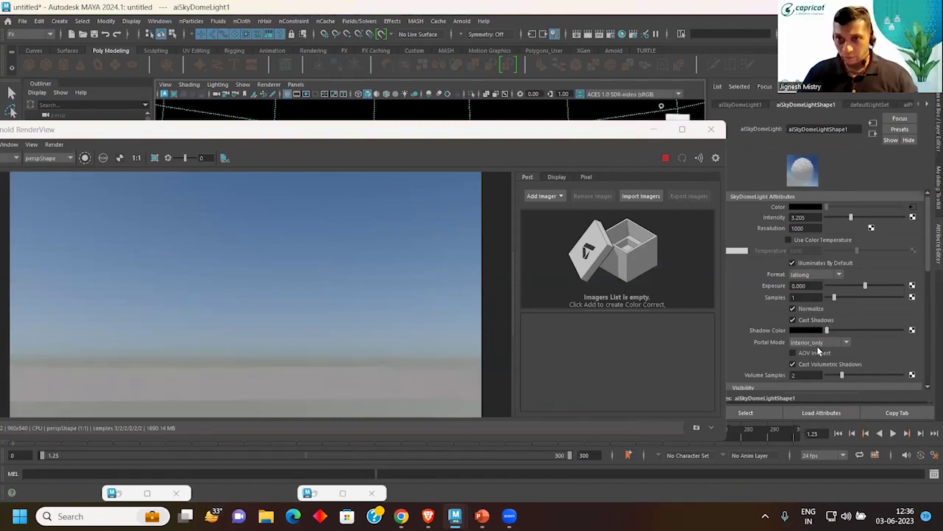
left_click(815, 277)
left_click(811, 295)
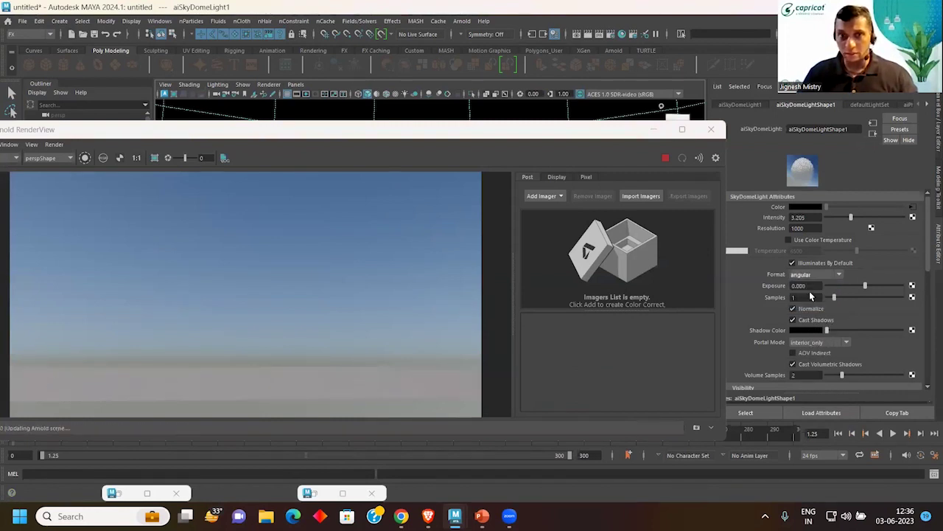
left_click_drag(871, 285, 881, 286)
left_click(889, 286)
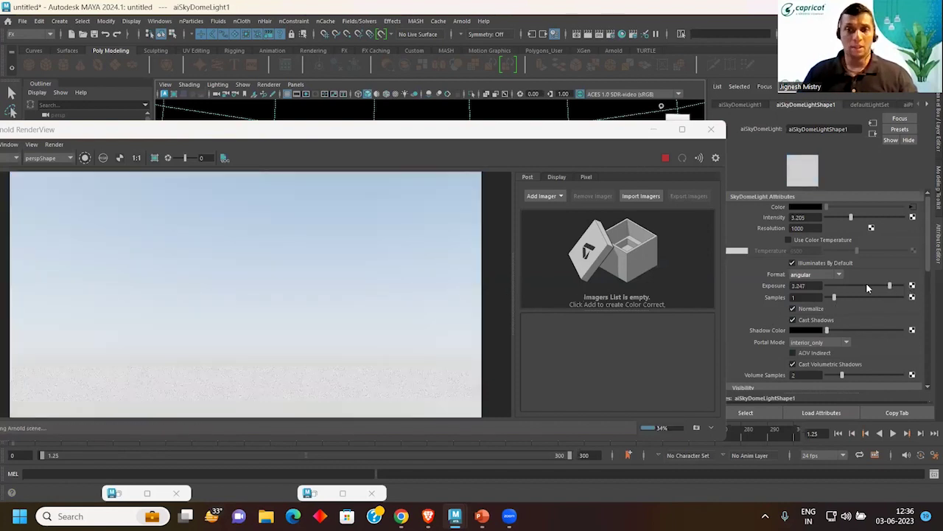
left_click(861, 286)
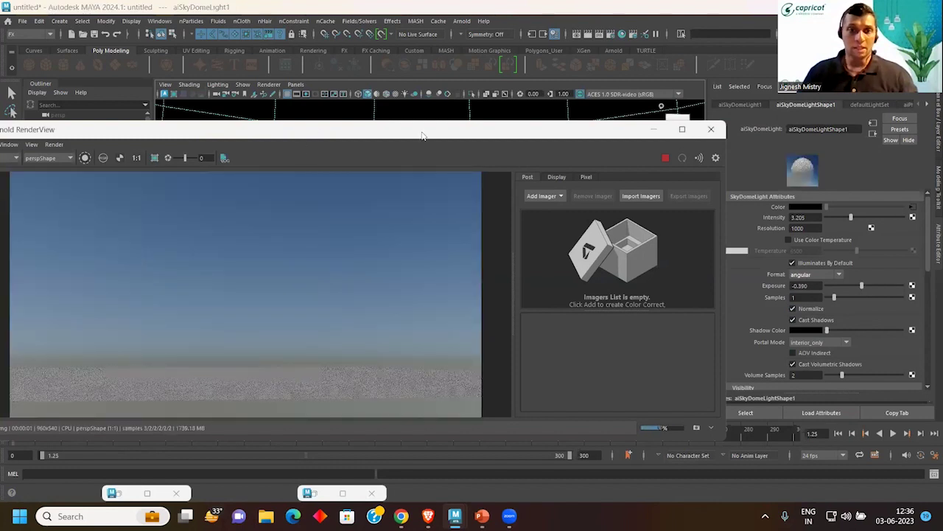
Step: Move the render window aside and open the Windows menu
left_click_drag(422, 135, 641, 132)
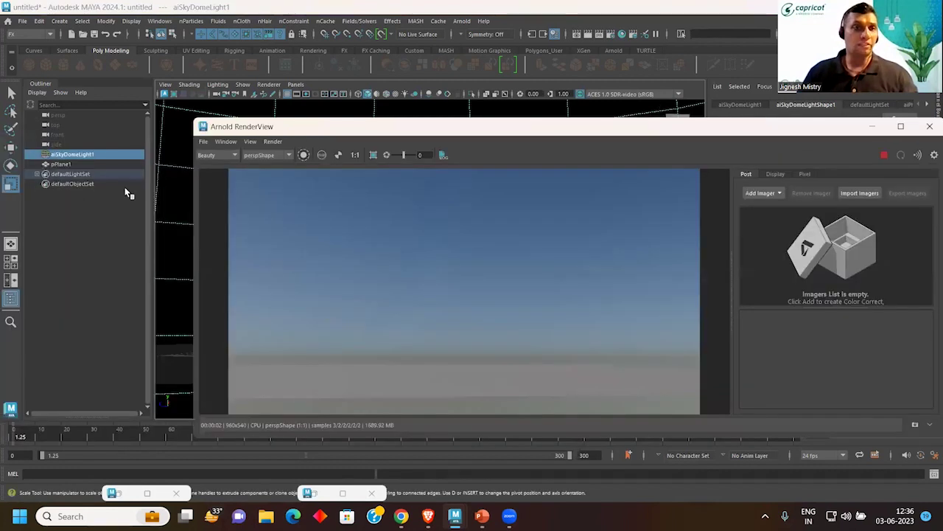
left_click(105, 21)
left_click(82, 21)
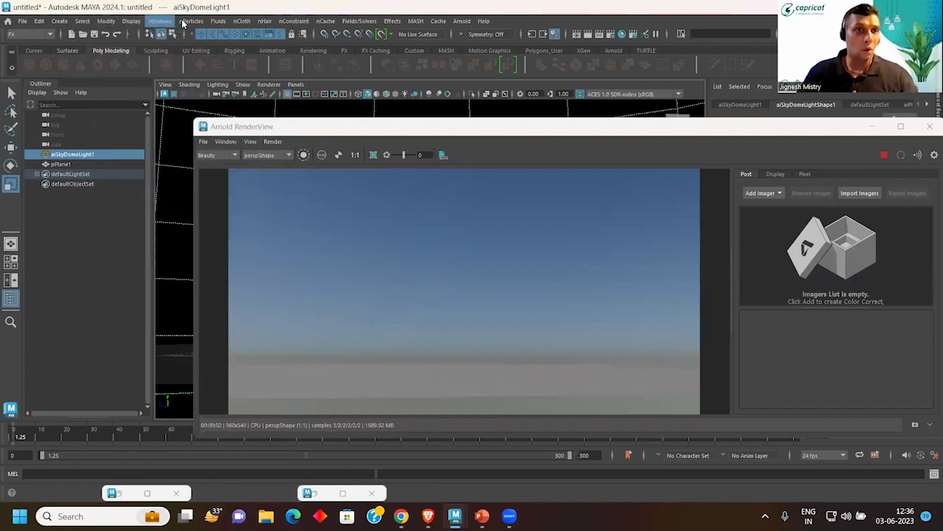
left_click(131, 21)
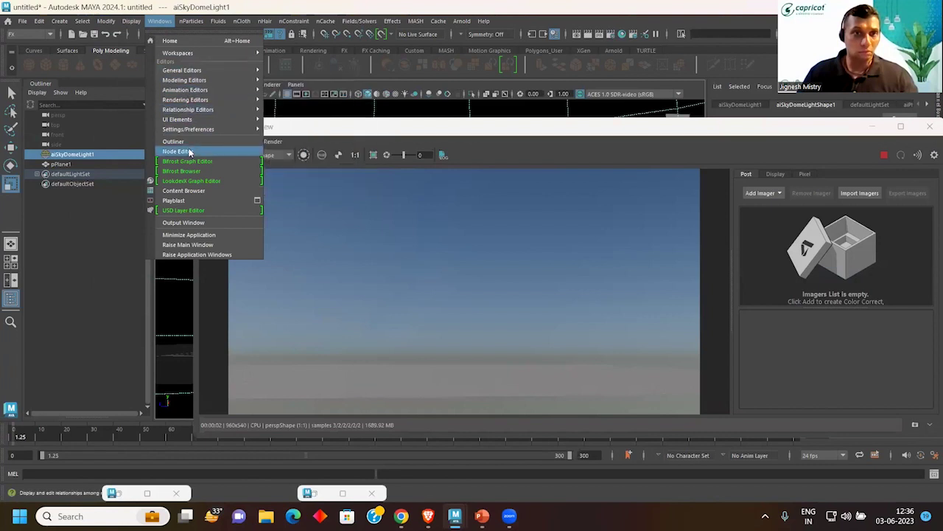
Step: Import BasicHead.ma from the Content Browser biped base meshes and close Arnold RenderView
left_click(182, 191)
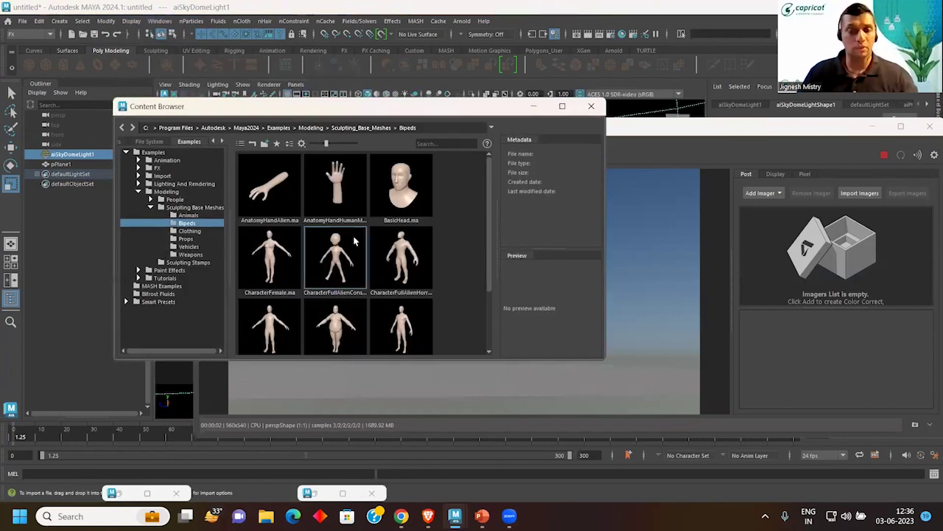
right_click(406, 185)
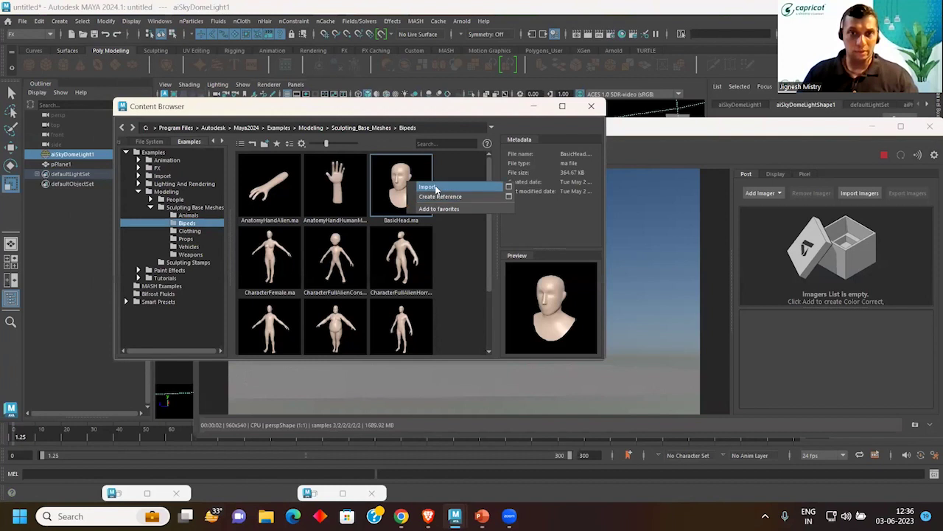
left_click(435, 195)
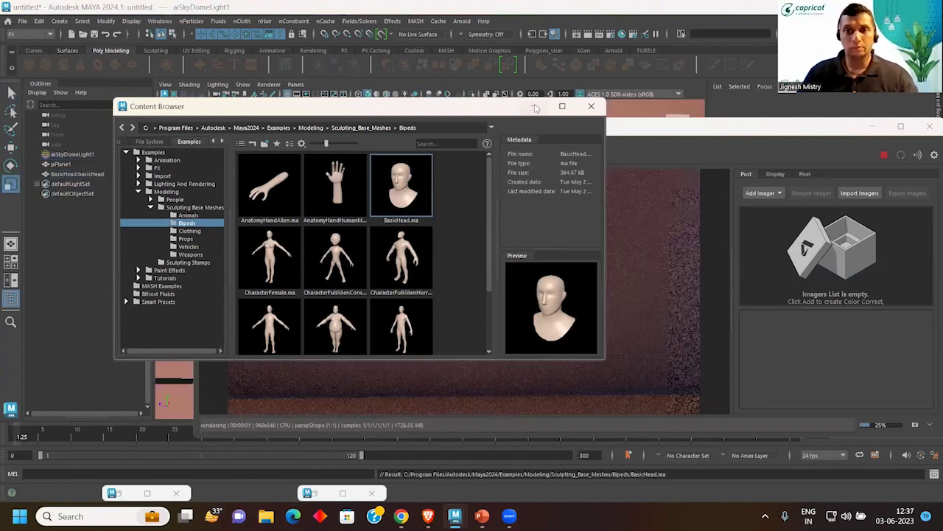
left_click(534, 106)
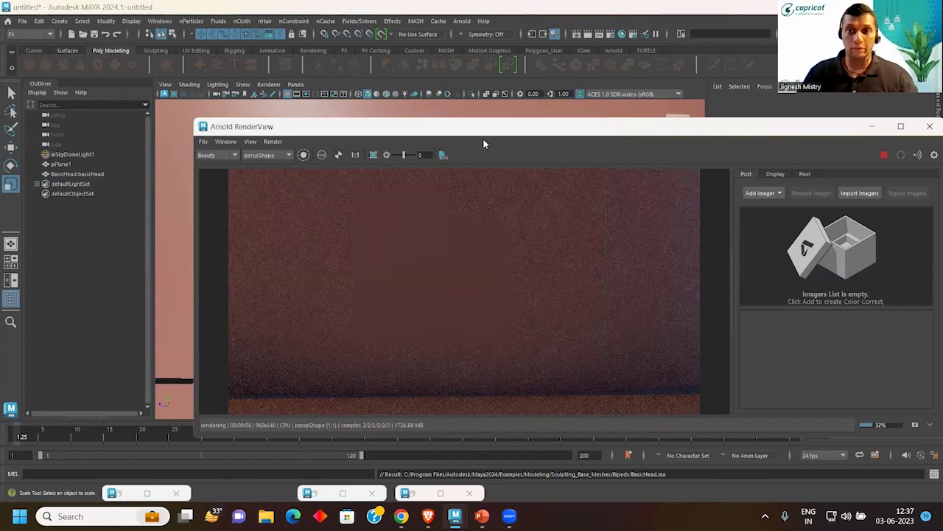
left_click_drag(484, 143, 39, 133)
left_click(518, 201)
scroll(519, 200, "down", 5)
Step: Move BasicHead:basicHead up on Y so it rests above pPlane1, and frame it
left_click(410, 225)
left_click_drag(411, 226, 474, 247, "alt")
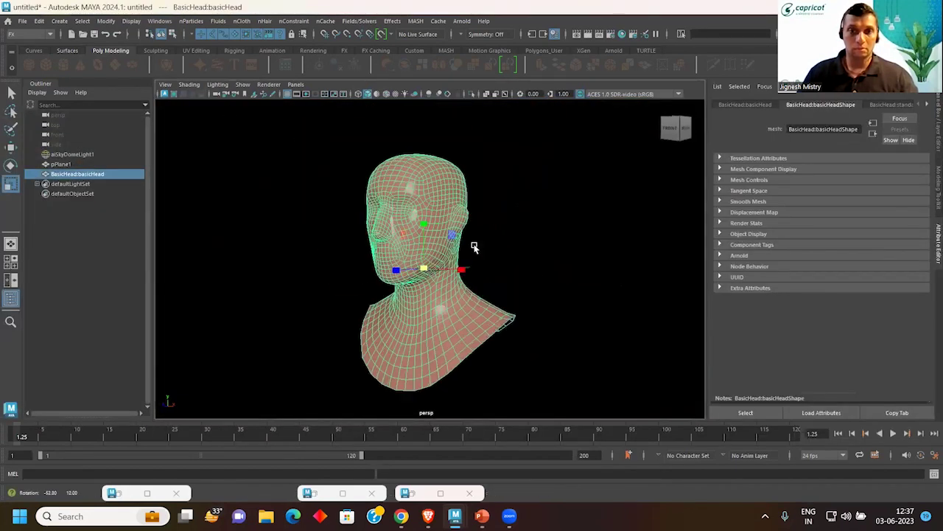
left_click_drag(424, 268, 144, 264)
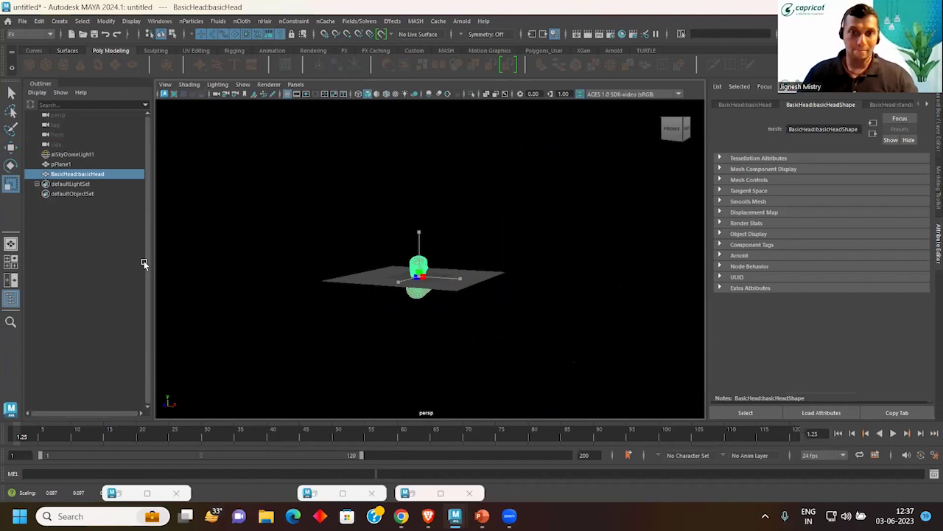
key("w")
mouse_move(418, 233)
left_mouse_down()
mouse_move(421, 199)
mouse_move(419, 210)
left_mouse_up()
key("f")
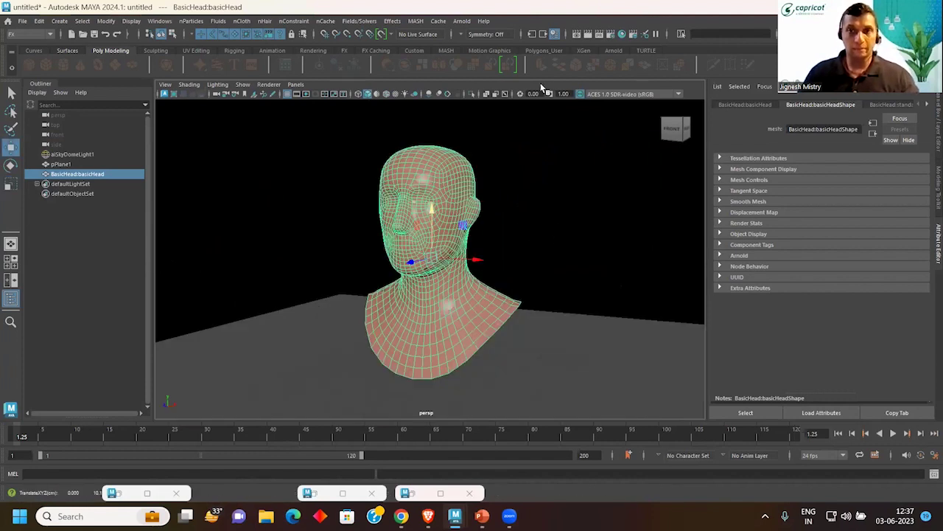
left_click(460, 34)
left_click(472, 38)
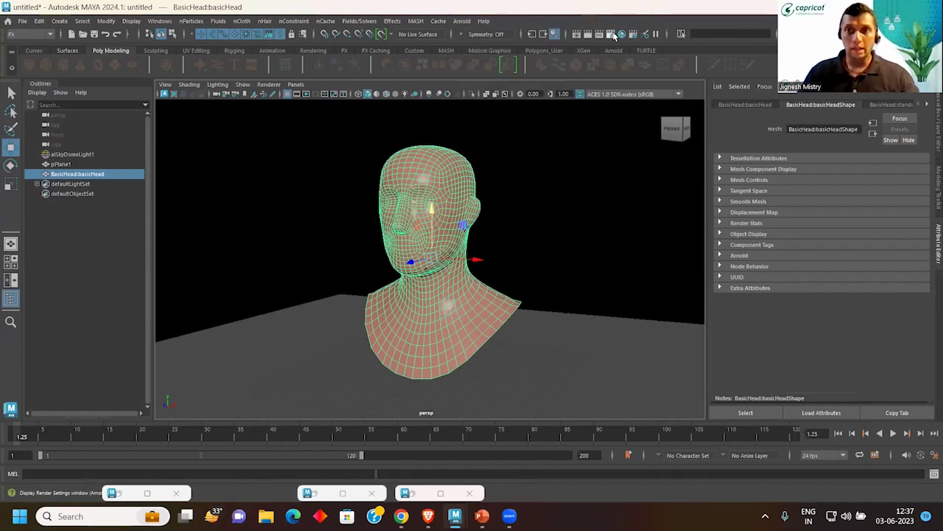
Step: In Render Settings, set the Arnold System Render Device to GPU
left_click(614, 36)
left_click(208, 144)
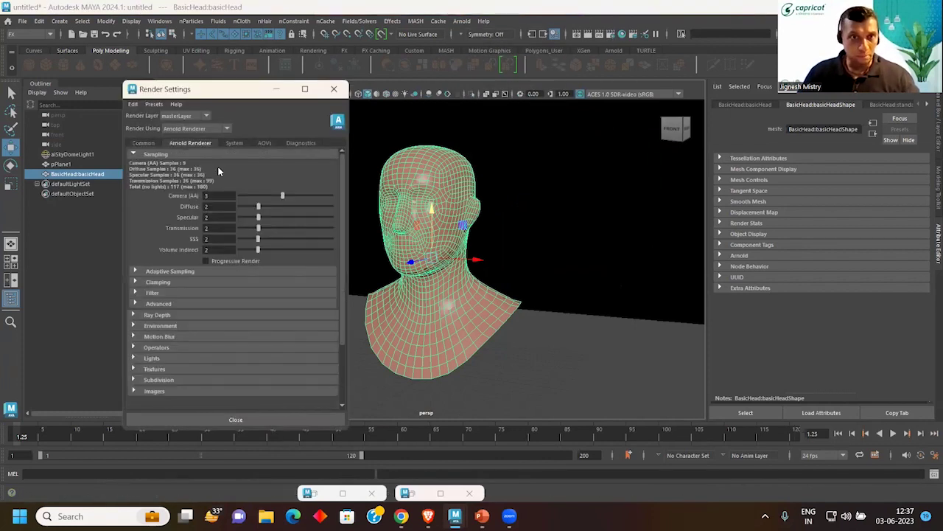
left_click(231, 143)
left_click(216, 166)
left_click(217, 187)
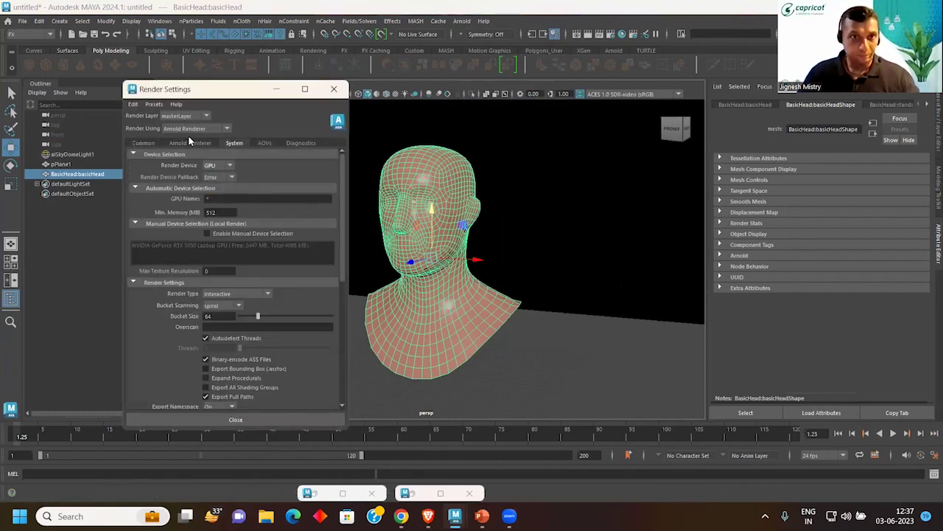
Step: Raise Camera (AA) samples to 5 and start the Arnold RenderView
left_click(190, 143)
left_click(209, 195)
type("5")
key("Return")
left_click(462, 20)
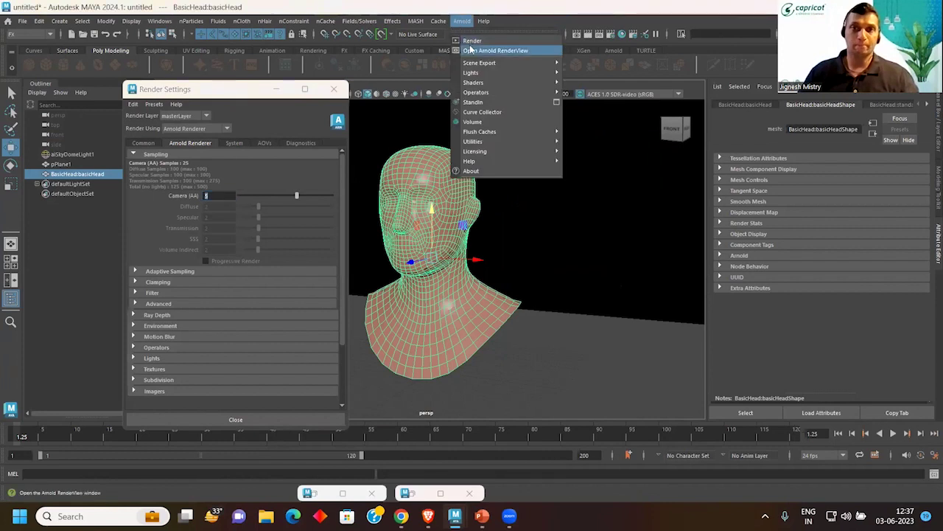
left_click(479, 47)
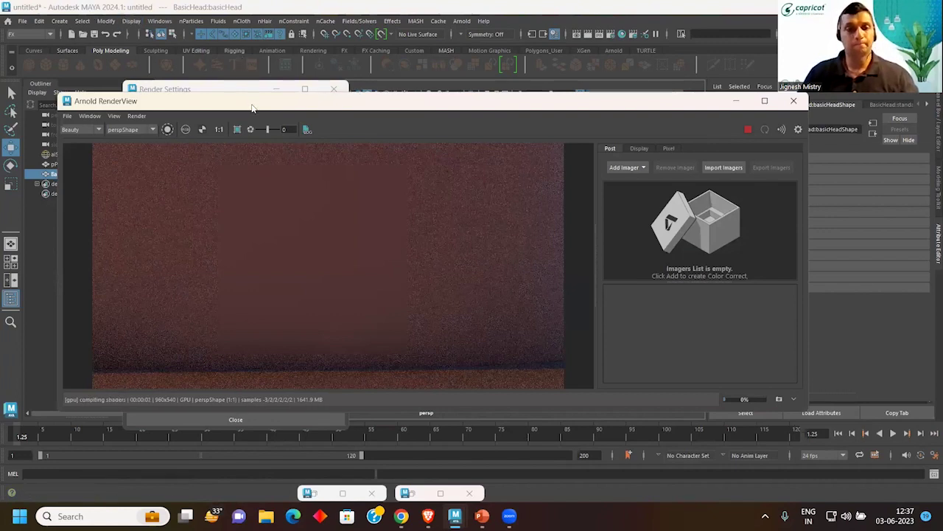
Step: Orbit the camera to render the head from the side
left_click_drag(252, 109, 477, 127)
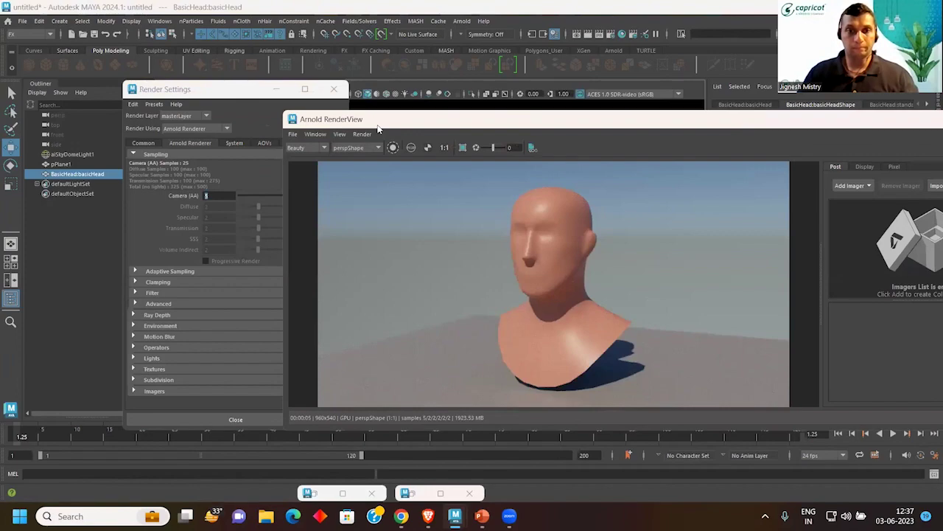
double_click(378, 129)
mouse_move(417, 123)
left_mouse_down("alt")
mouse_move(313, 122)
mouse_move(416, 135)
mouse_move(421, 200)
mouse_move(412, 154)
mouse_move(421, 111)
mouse_move(411, 136)
mouse_move(485, 122)
mouse_move(543, 126)
left_mouse_up("alt")
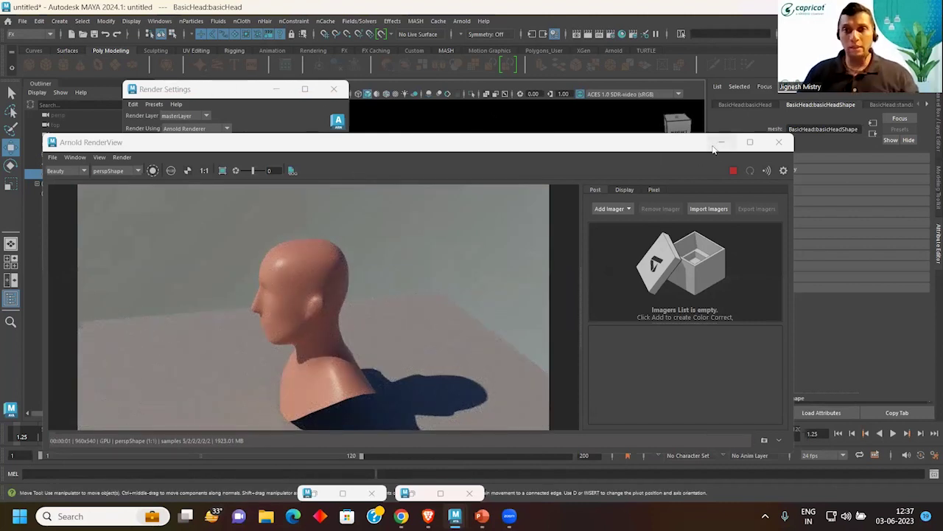
left_click_drag(663, 142, 673, 90)
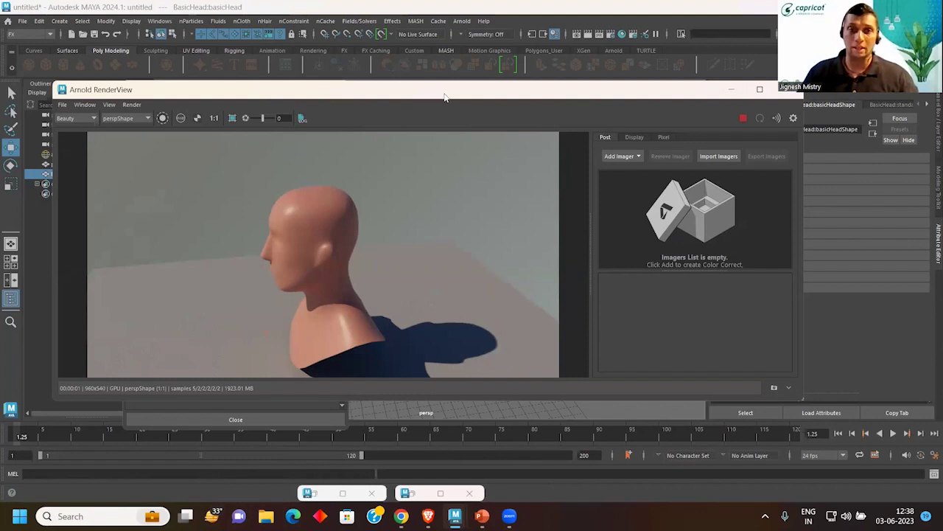
left_click_drag(444, 96, 724, 119)
Step: Select aiSkyDomeLight1 and raise its Exposure to 0.779
left_click(324, 90)
key("Up")
key("Up")
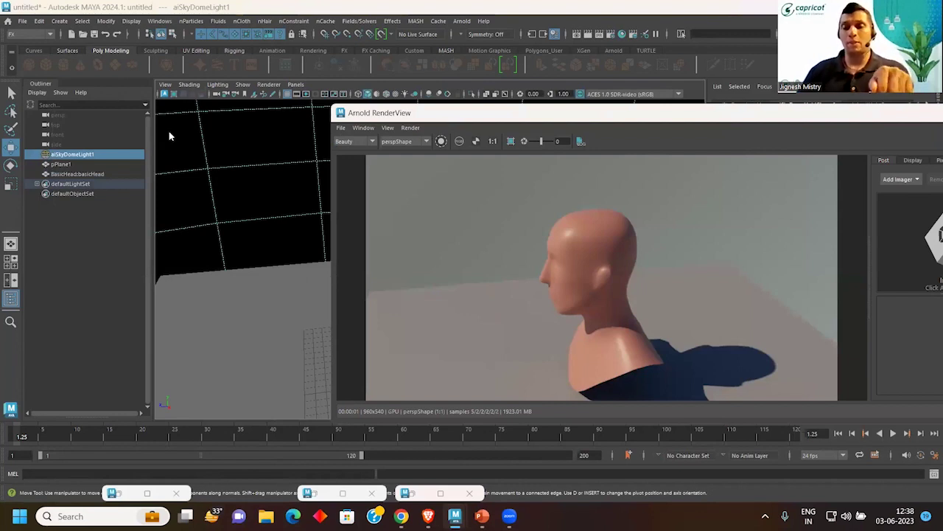
left_click_drag(442, 121, 168, 132)
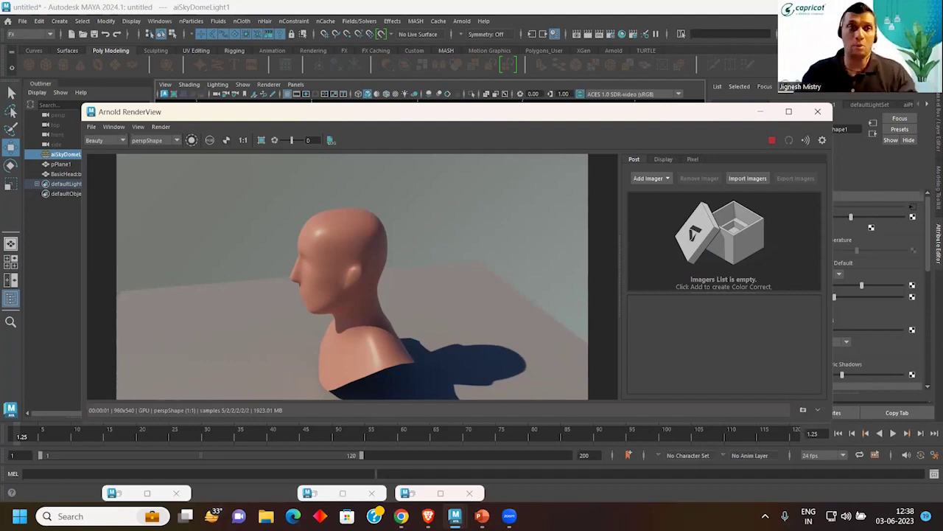
left_click(28, 21)
mouse_move(51, 214)
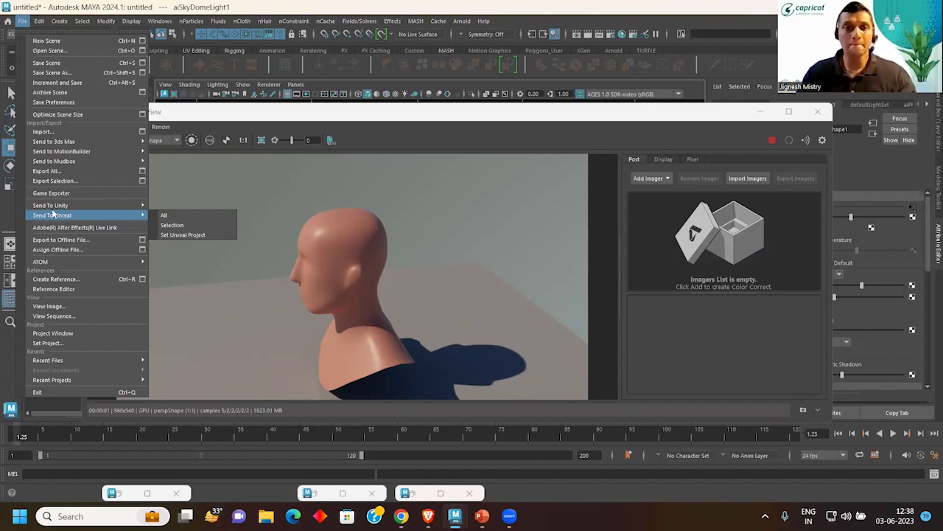
left_click(322, 140)
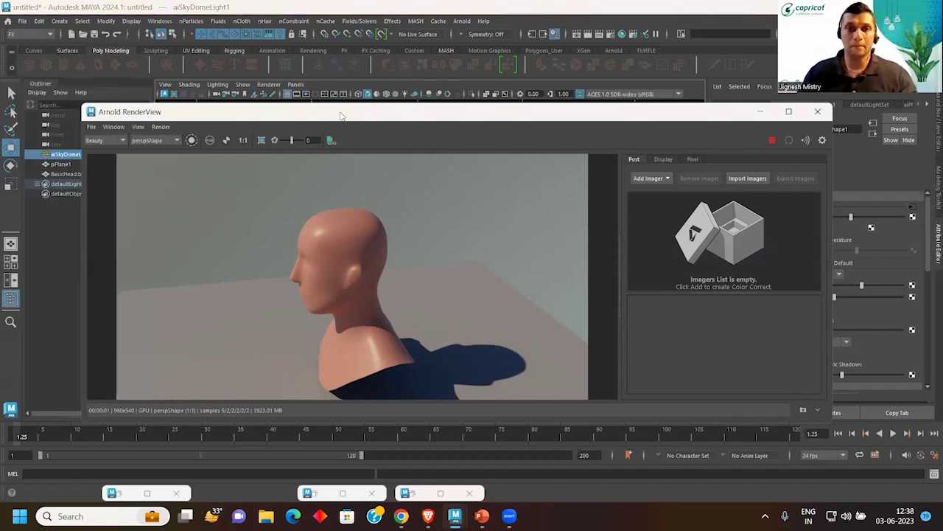
left_click_drag(331, 112, 196, 161)
left_click_drag(865, 286, 871, 285)
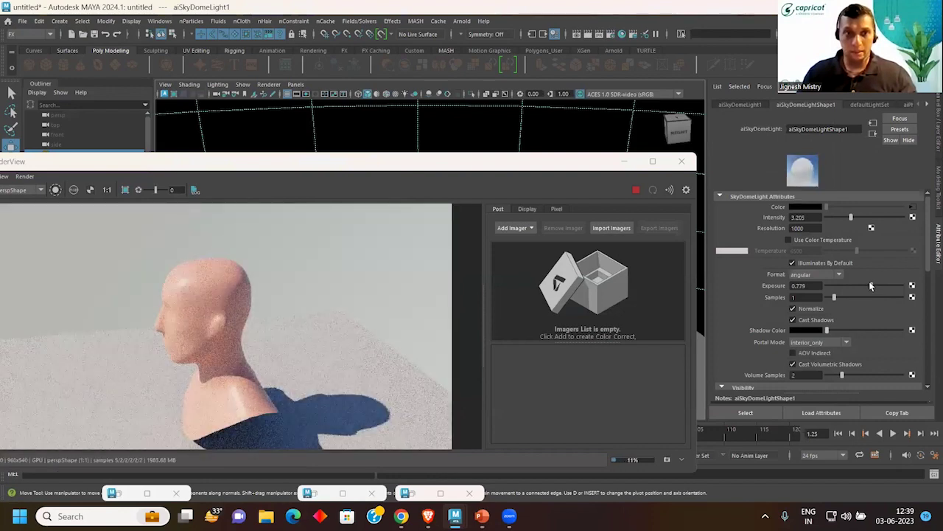
Step: Set the sky dome light's Portal Mode to interior_exterior
mouse_move(387, 144)
left_mouse_down("alt")
mouse_move(286, 105)
mouse_move(295, 116)
left_mouse_up("alt")
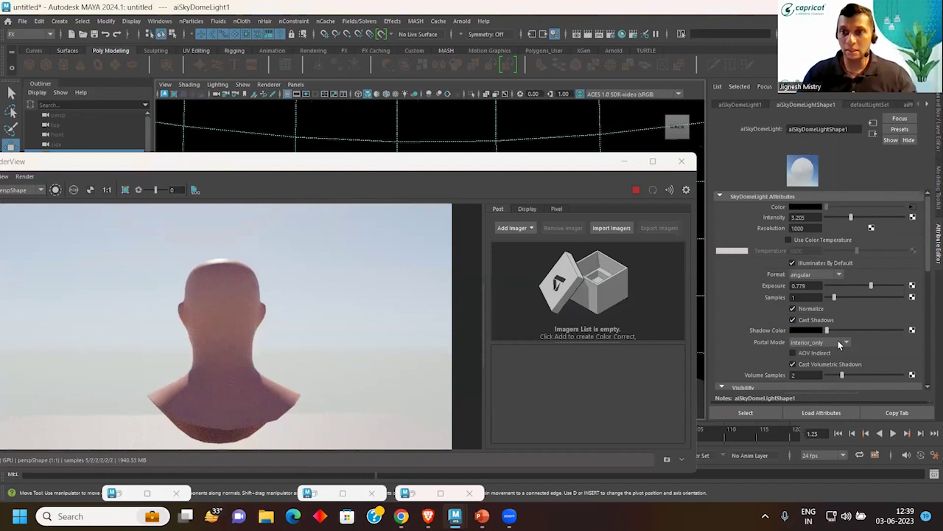
scroll(838, 341, "down", 2)
scroll(838, 341, "down", 2)
scroll(838, 341, "down", 2)
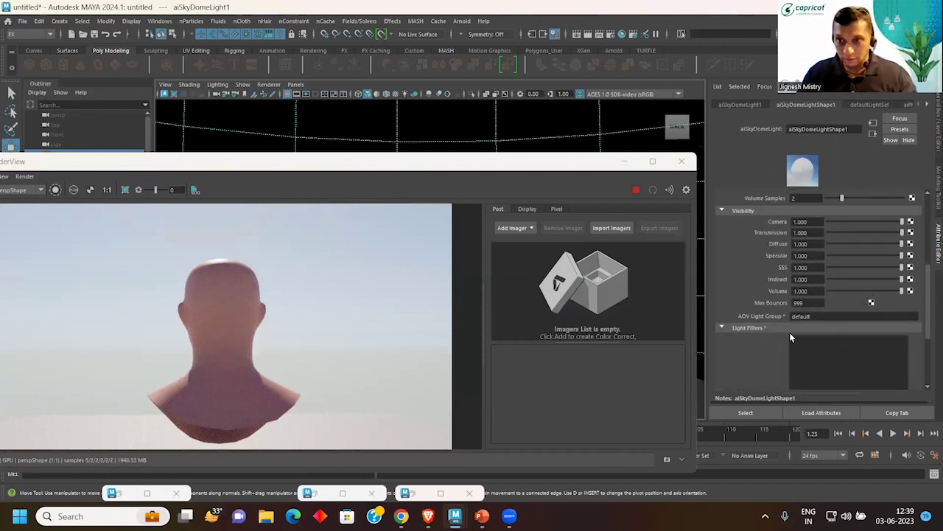
scroll(790, 336, "down", 2)
scroll(832, 325, "down", 2)
scroll(776, 328, "up", 2)
scroll(776, 328, "up", 3)
scroll(830, 262, "up", 2)
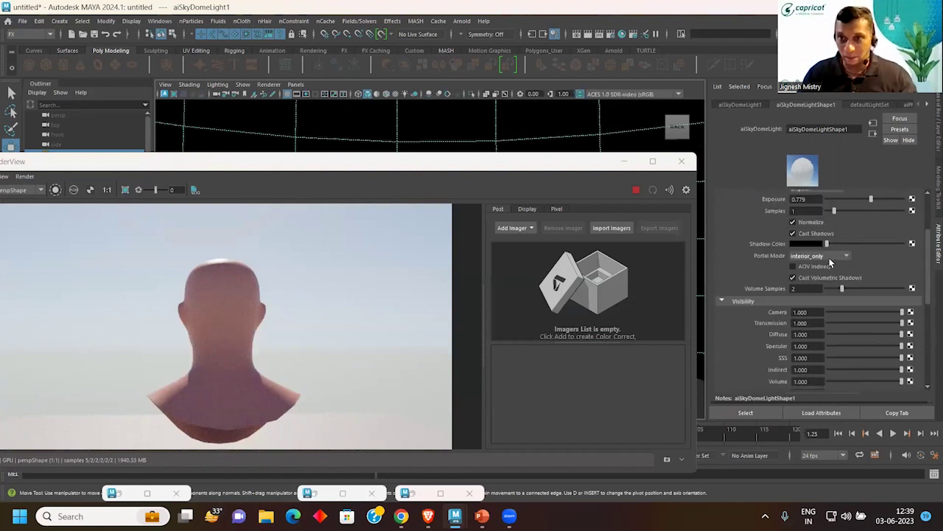
left_click(832, 256)
left_click(815, 284)
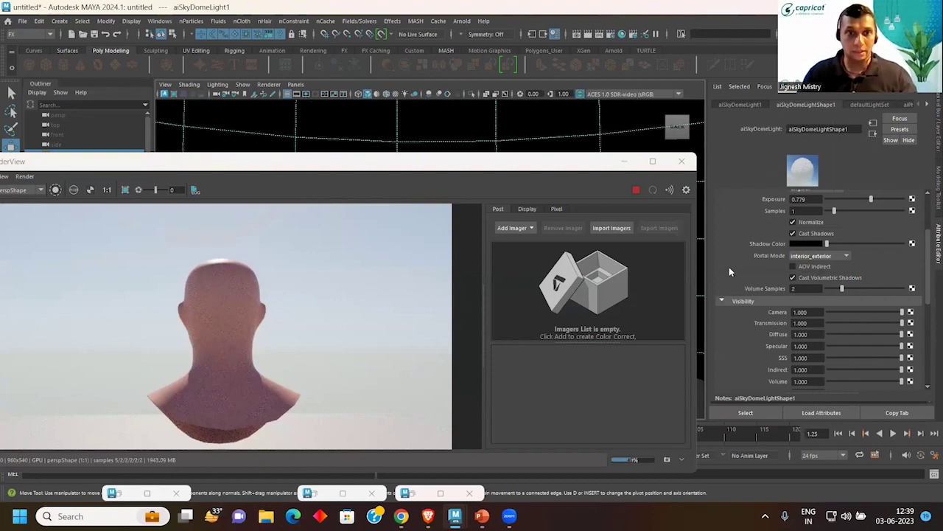
Step: Switch the sky dome format to latlong and enable colour temperature at 2288
scroll(729, 272, "up", 2)
left_click(812, 247)
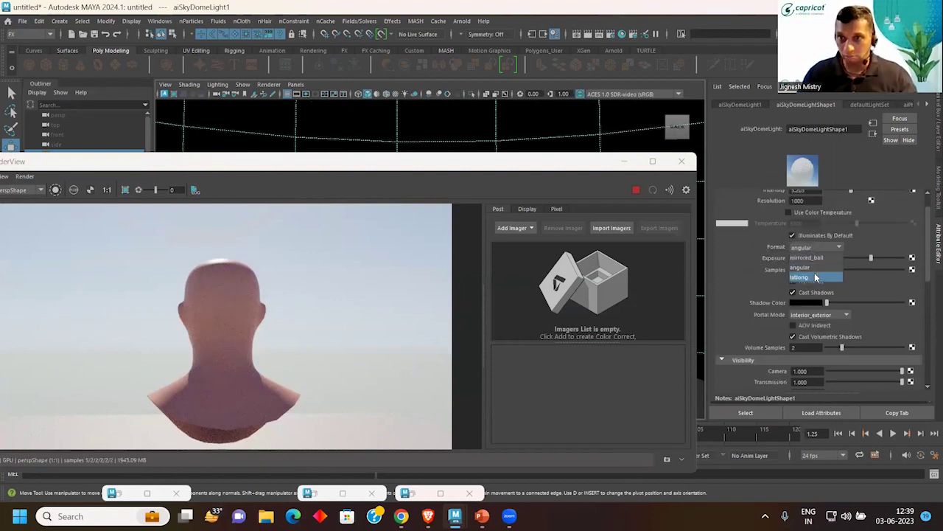
left_click(815, 277)
scroll(827, 230, "up", 1)
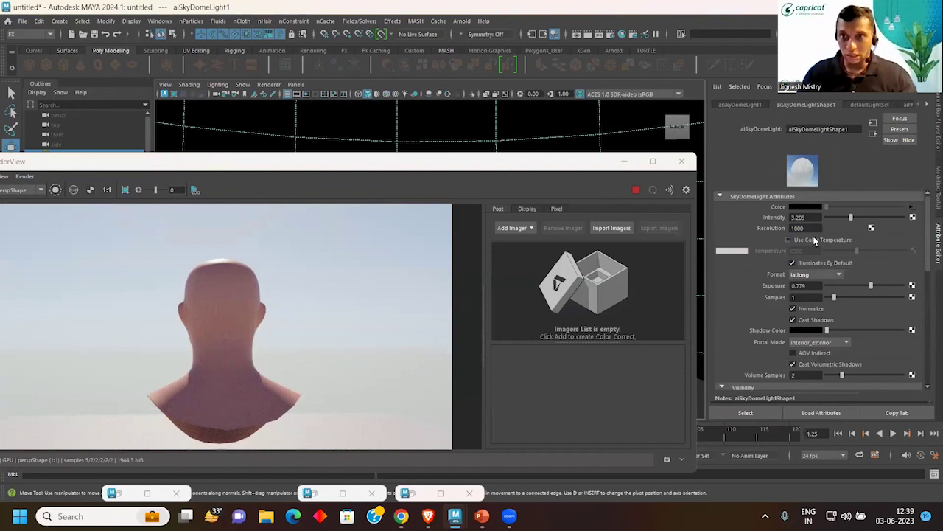
left_click(813, 241)
left_click_drag(852, 256, 833, 252)
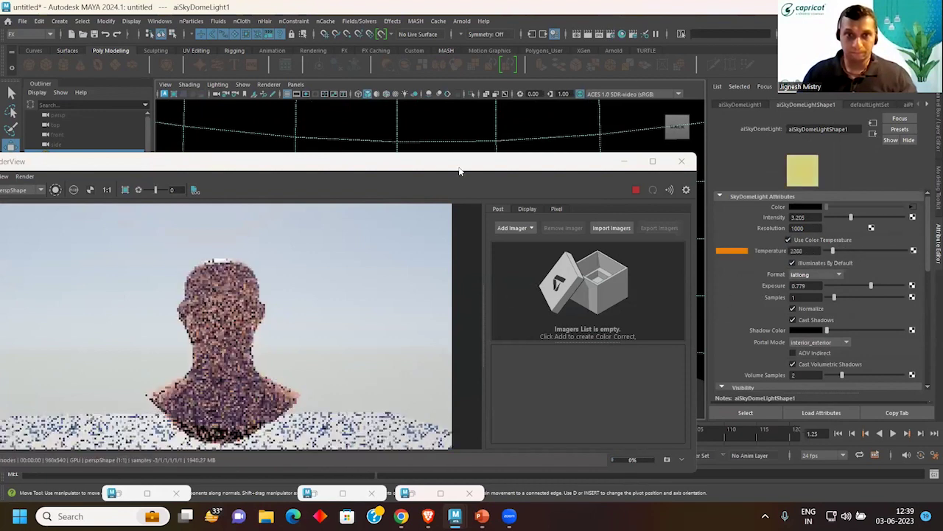
Step: Orbit to a closer side view of the head and maximize the RenderView
left_click_drag(463, 144, 610, 150, "alt")
mouse_move(610, 151)
right_mouse_down("alt")
mouse_move(485, 143)
mouse_move(570, 130)
mouse_move(423, 142)
mouse_move(590, 155)
right_mouse_up("alt")
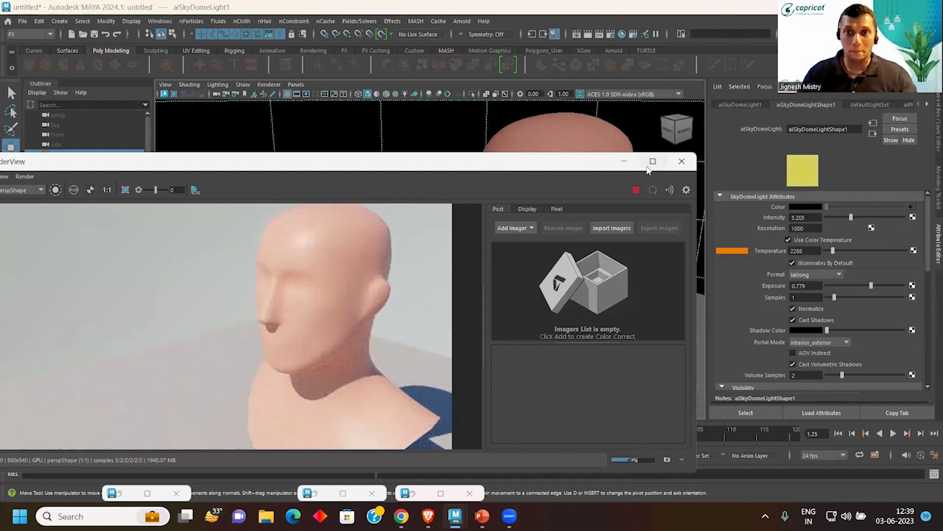
left_click(651, 161)
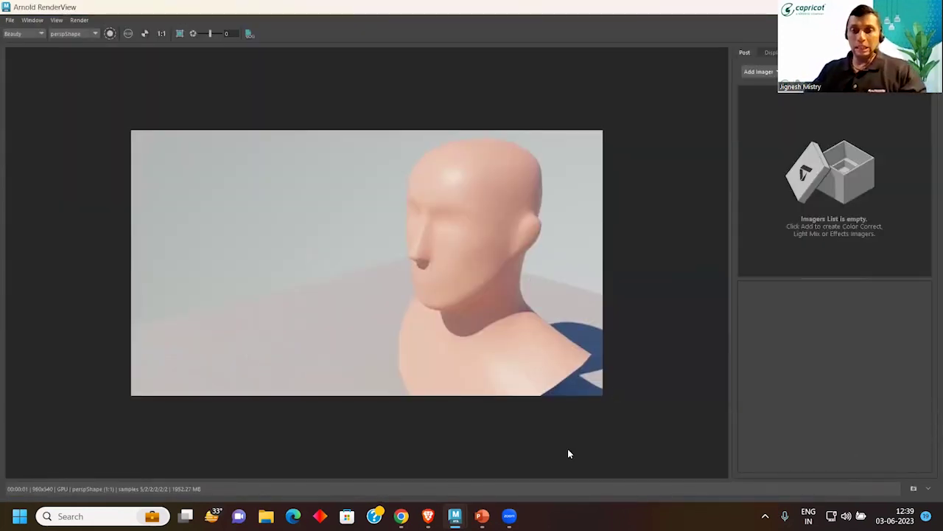
Step: In PowerPoint, present slide 19 (Arnold for Maya 5.3.0) full-screen, then advance to the contact slide
left_click(482, 516)
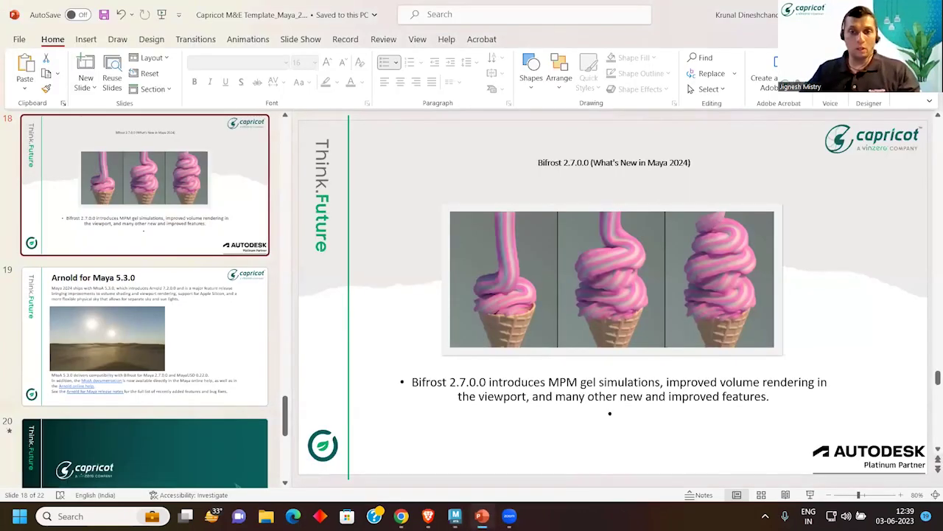
left_click(239, 362)
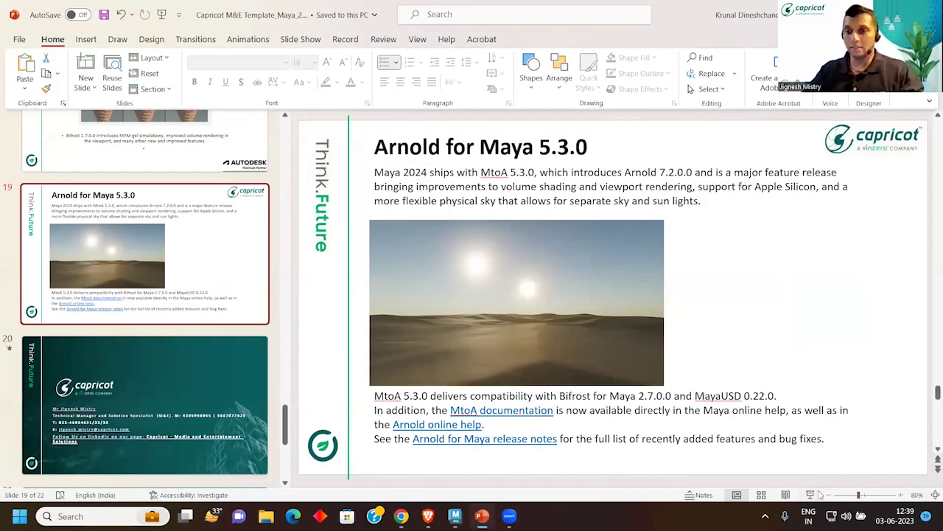
left_click(815, 495)
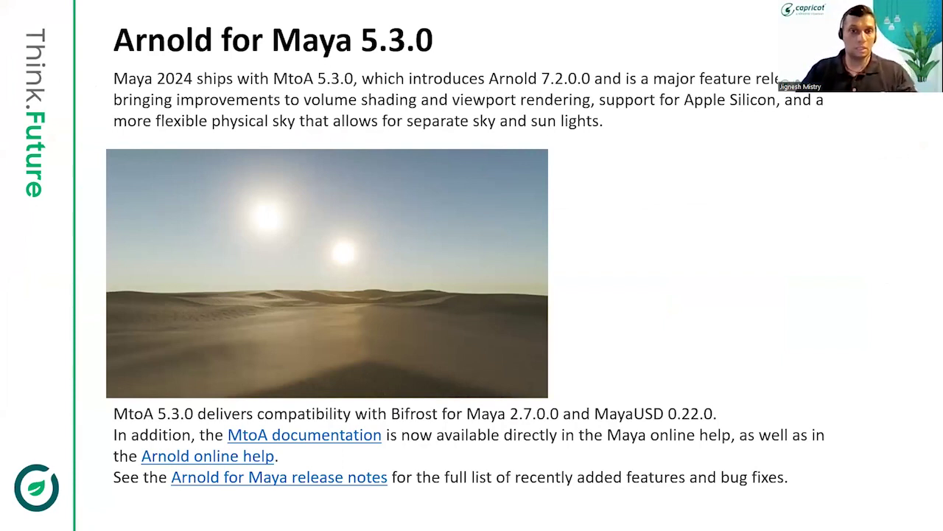
key("Right")
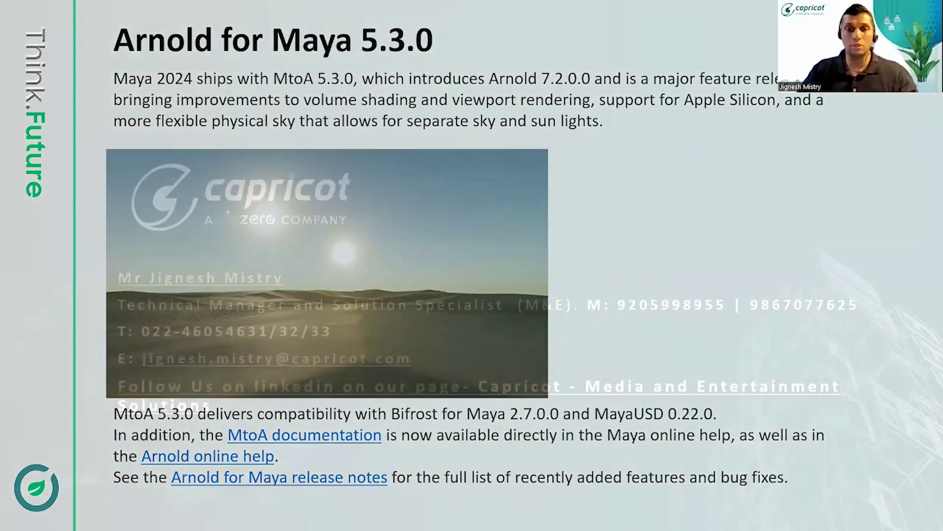
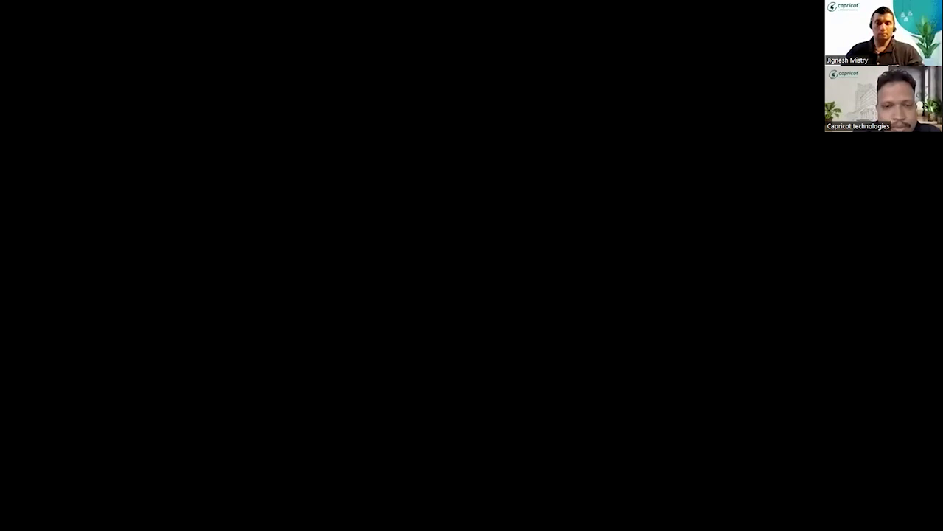
Step: Scroll the shared LinkedIn admin page down to the Arkance acquisition announcement post
scroll(576, 308, "down", 1)
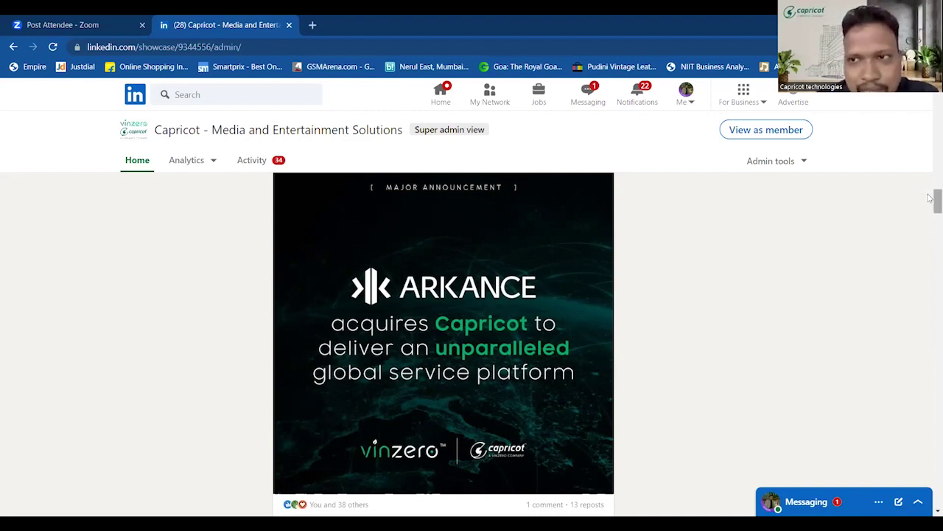
Step: Scroll the admin page down to the Maya 2024 quiz post
left_click_drag(930, 197, 930, 166)
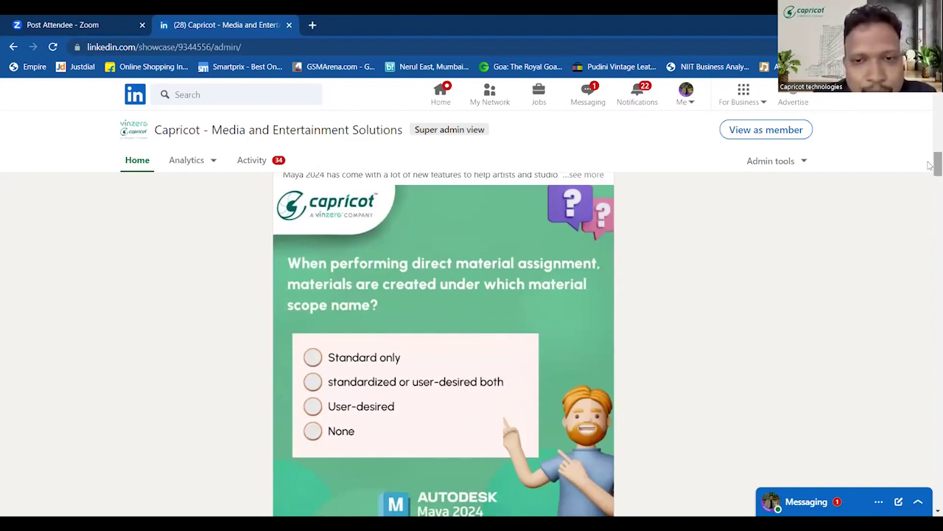
left_click_drag(930, 165, 930, 166)
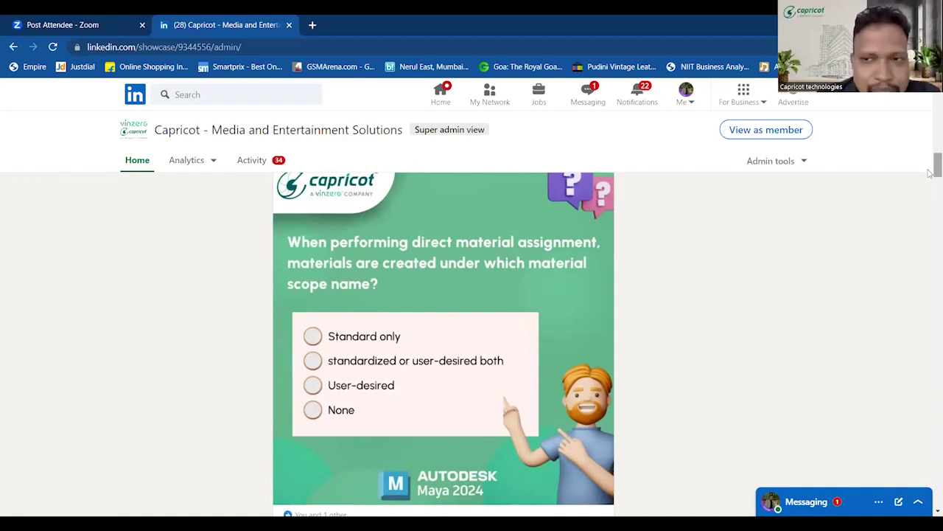
left_click_drag(930, 165, 930, 167)
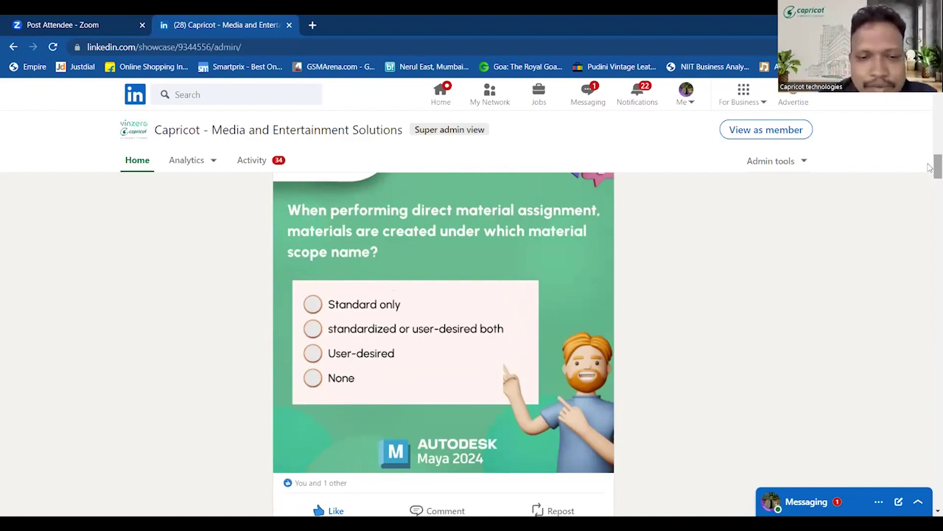
scroll(930, 167, "down", 1)
scroll(930, 167, "down", 1)
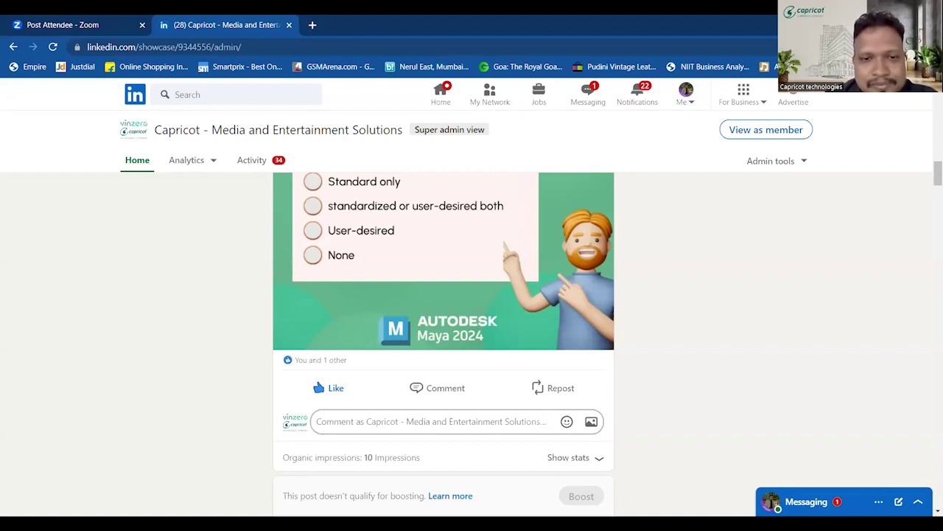
scroll(515, 279, "up", 2)
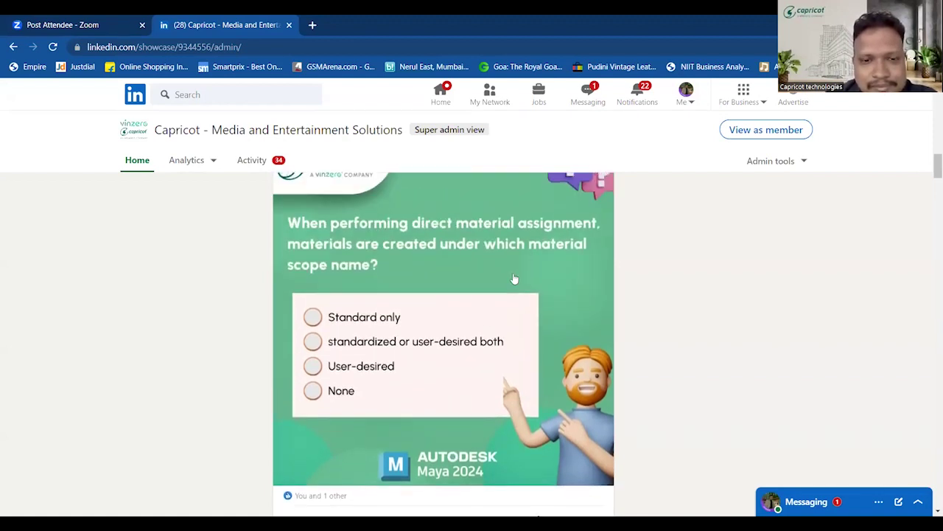
scroll(514, 279, "down", 1)
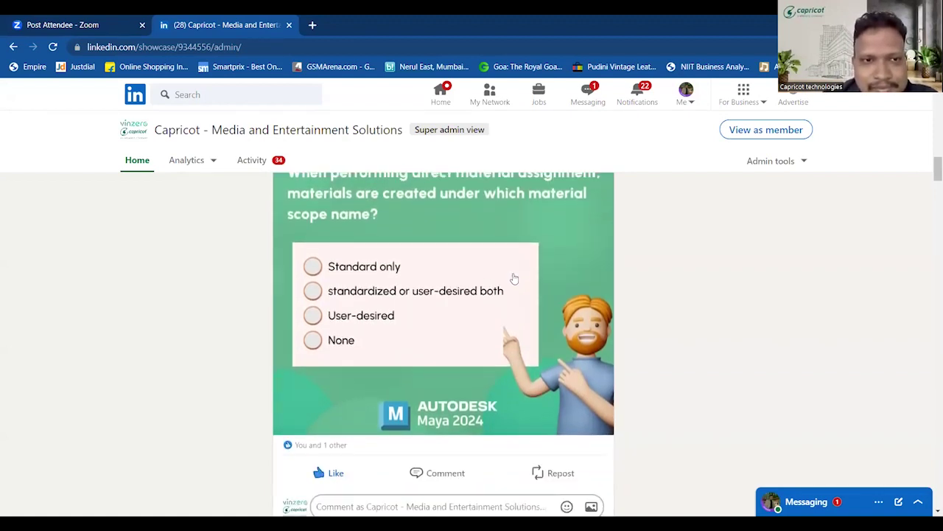
Step: Reload the admin page and return to the quiz post, now showing 1 comment and 21 impressions
left_click(53, 47)
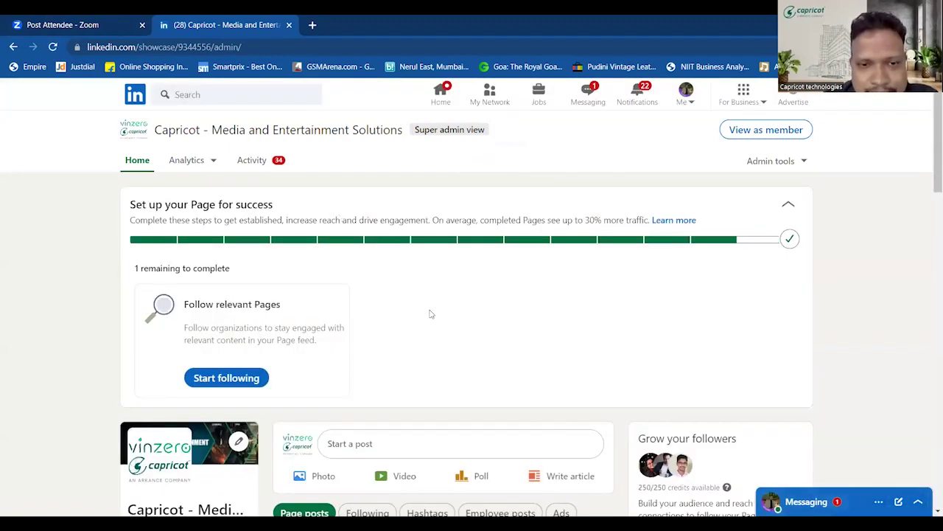
scroll(432, 314, "down", 2)
scroll(431, 314, "down", 2)
scroll(431, 314, "down", 5)
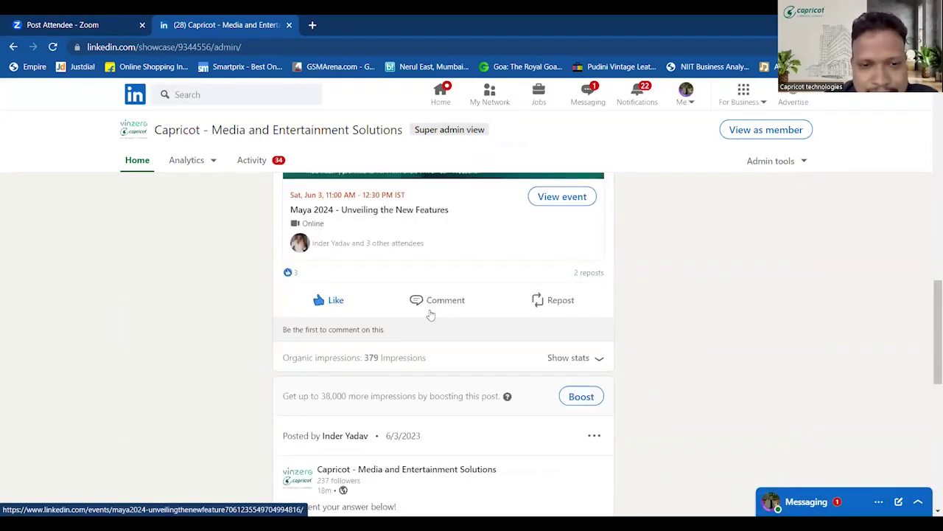
scroll(431, 314, "down", 4)
scroll(432, 314, "down", 2)
scroll(431, 314, "down", 1)
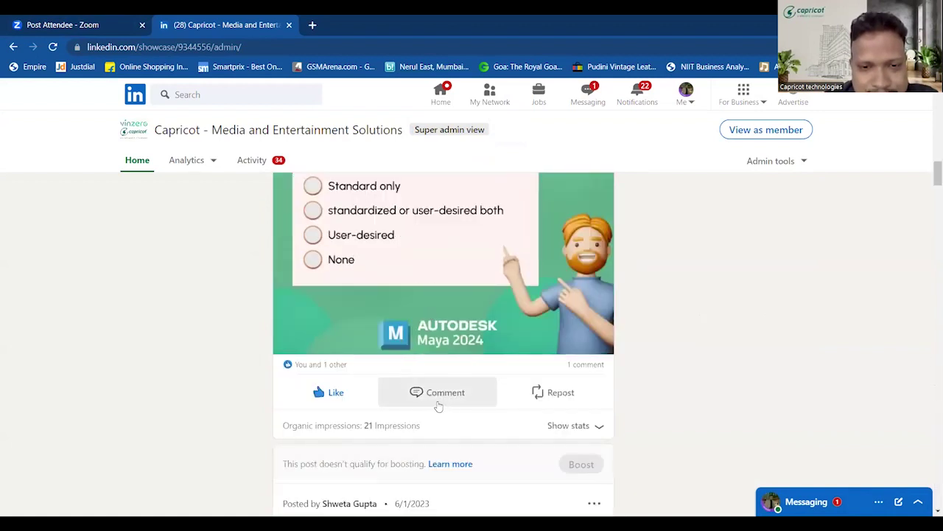
scroll(239, 399, "down", 1)
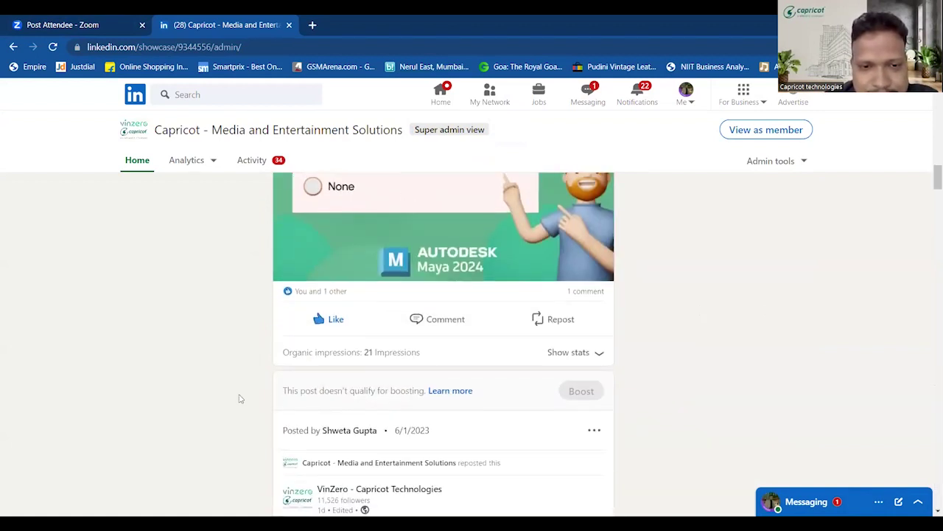
scroll(239, 398, "up", 1)
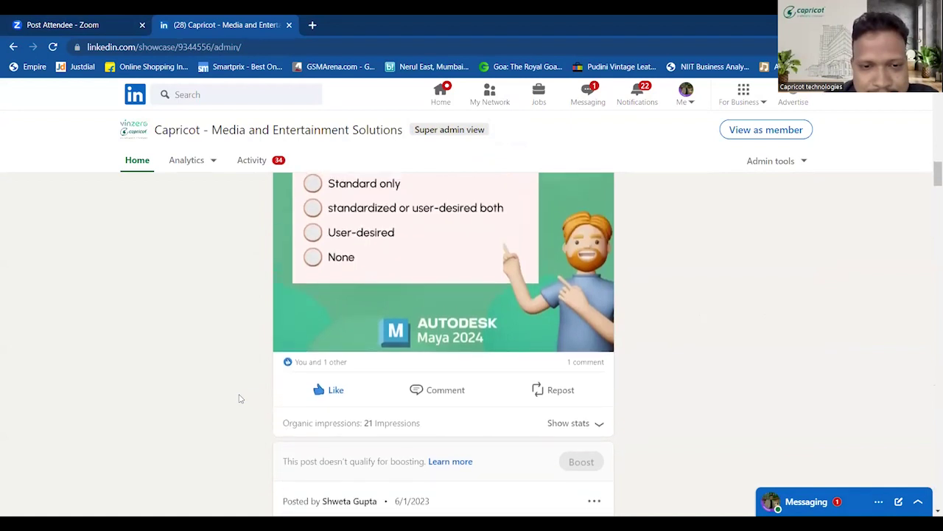
Step: Reveal the Standard only answers under the Maya quiz post, then reload the admin page
left_click(445, 391)
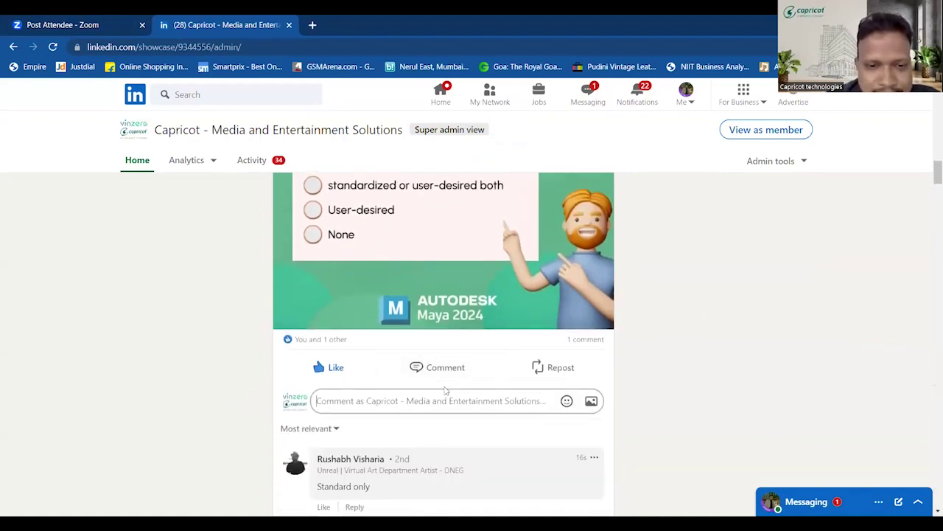
scroll(446, 390, "down", 3)
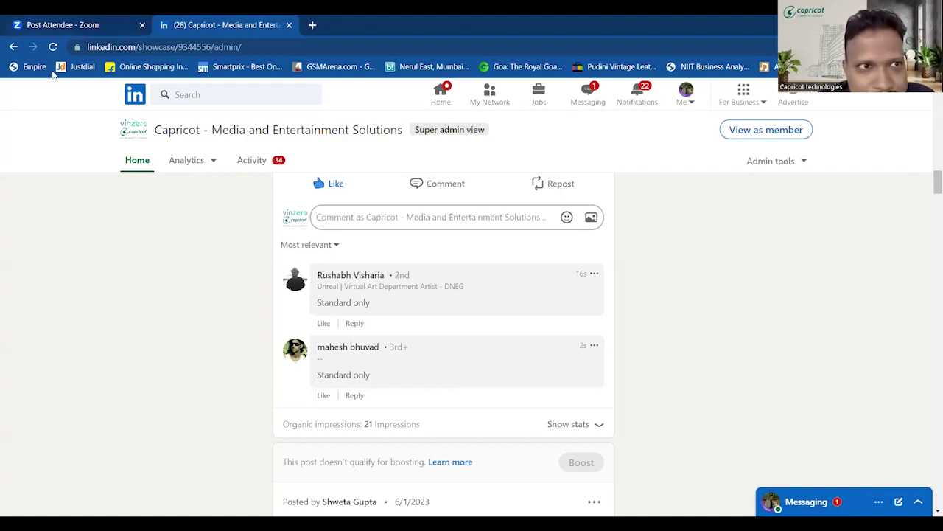
left_click(55, 46)
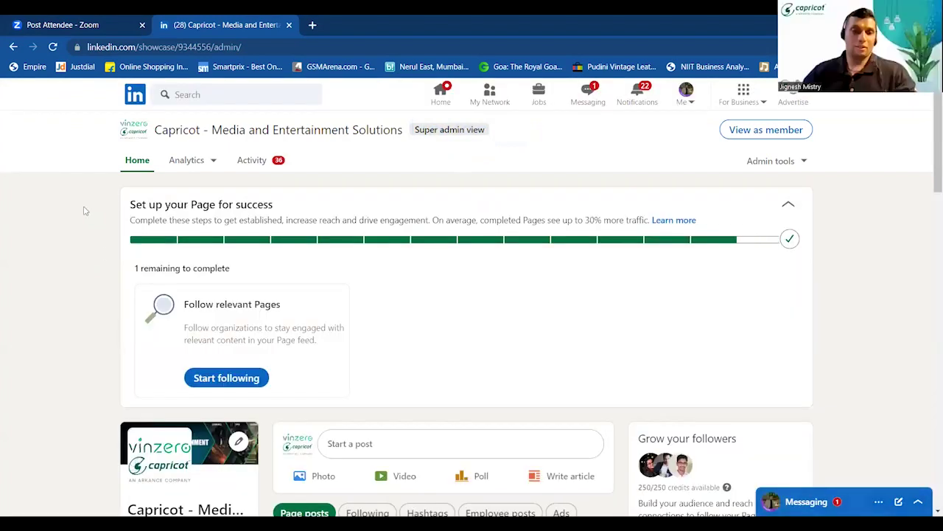
Step: Scroll down to the Maya quiz post and show its answer comments
scroll(74, 339, "down", 3)
scroll(74, 338, "down", 2)
scroll(74, 338, "down", 3)
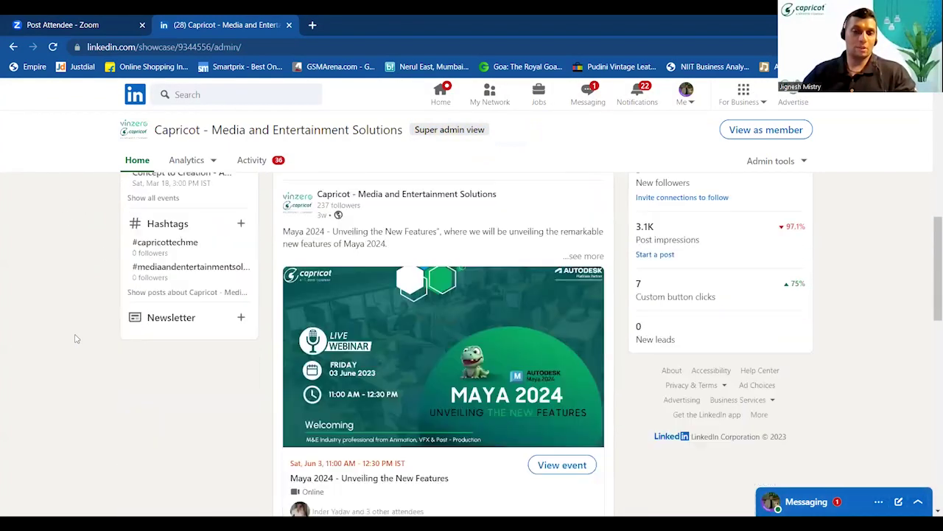
scroll(75, 338, "down", 3)
scroll(75, 338, "down", 3)
scroll(74, 338, "down", 2)
scroll(74, 339, "down", 2)
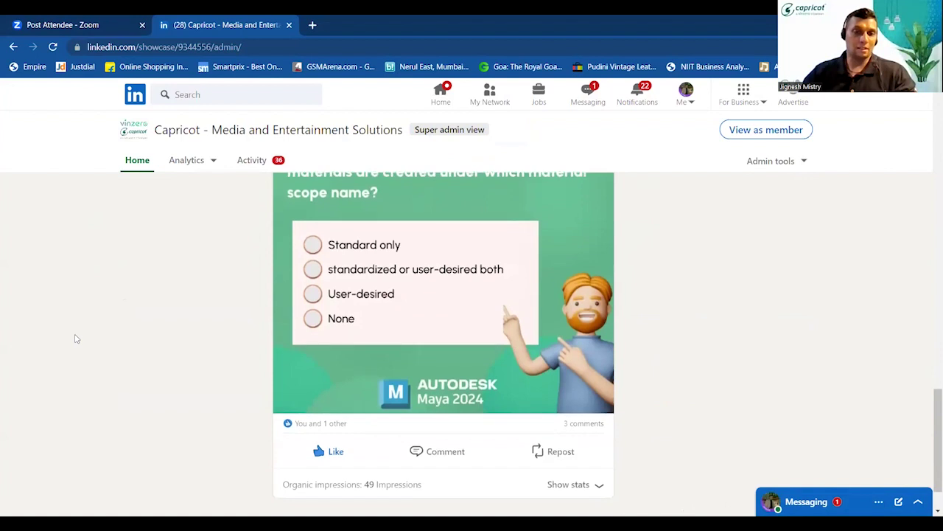
scroll(74, 338, "down", 1)
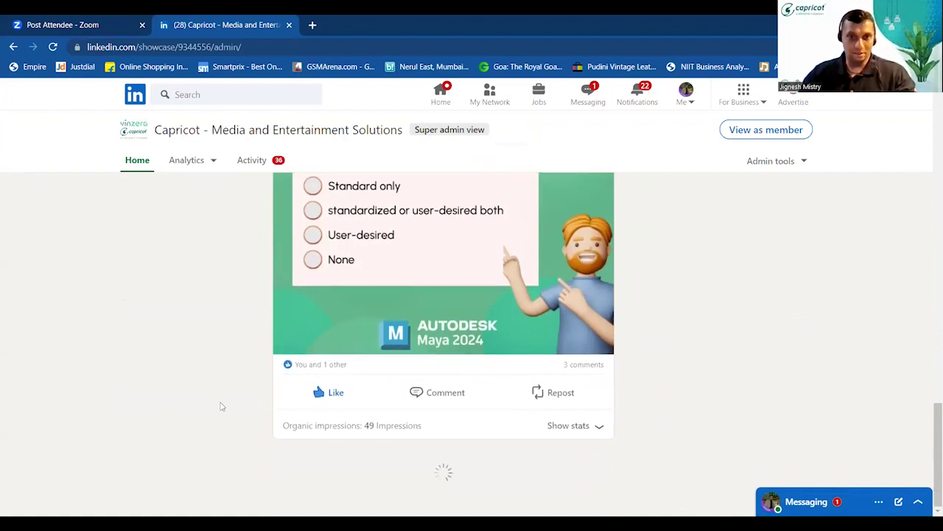
left_click(435, 393)
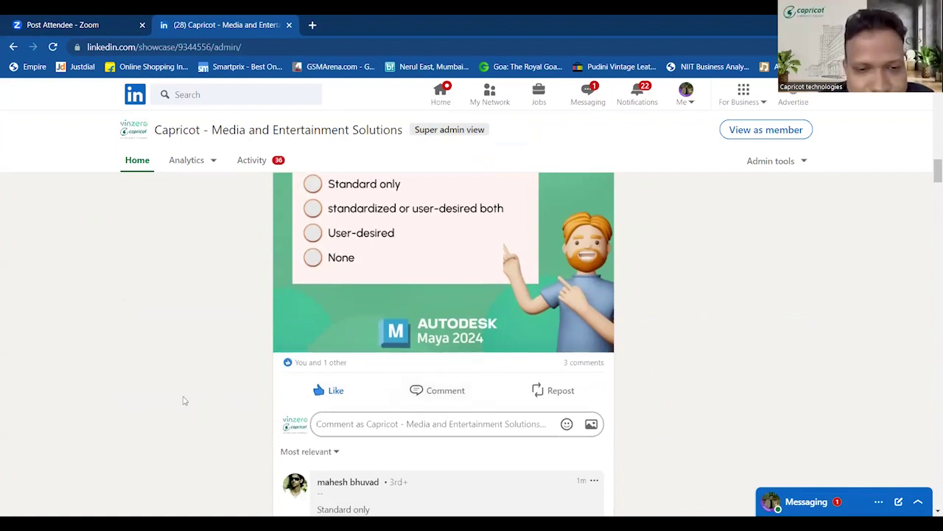
scroll(185, 400, "down", 3)
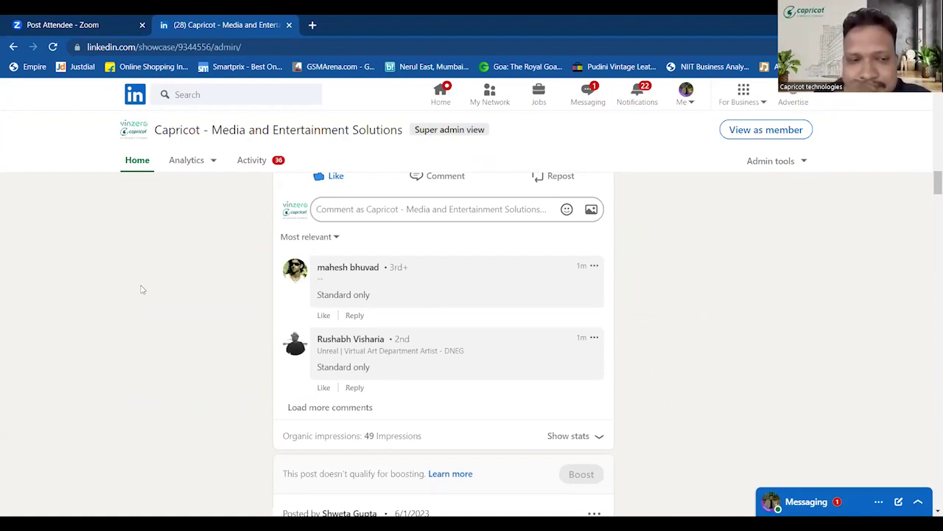
Step: Reload the admin page for the latest activity, now at 37 notifications
scroll(142, 289, "up", 2)
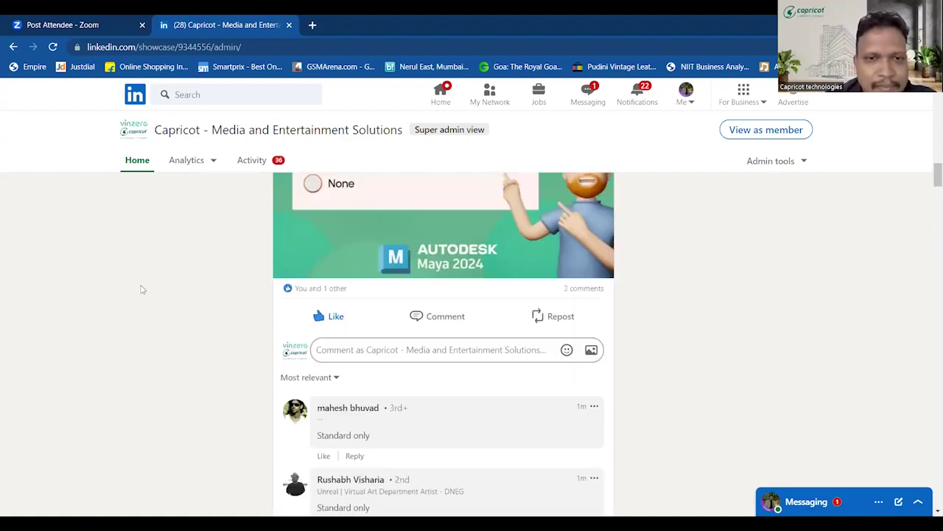
scroll(142, 290, "up", 2)
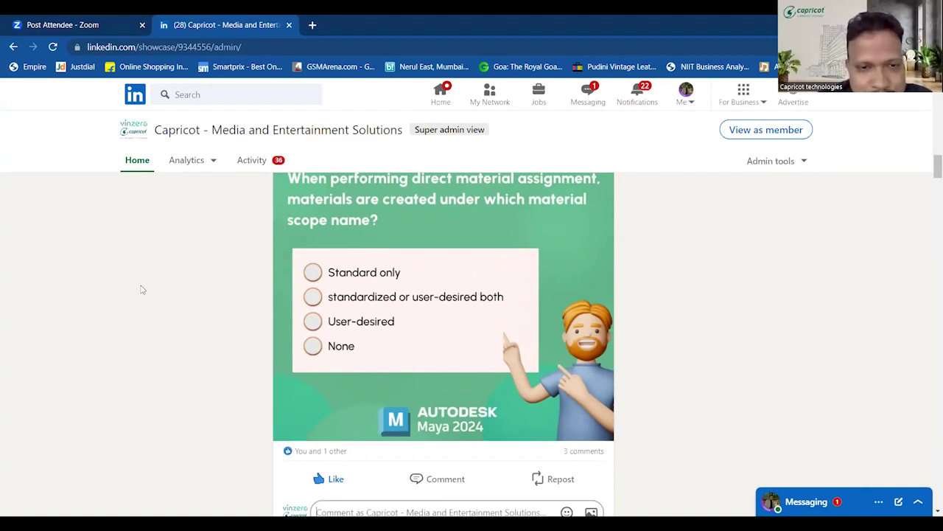
scroll(142, 289, "down", 3)
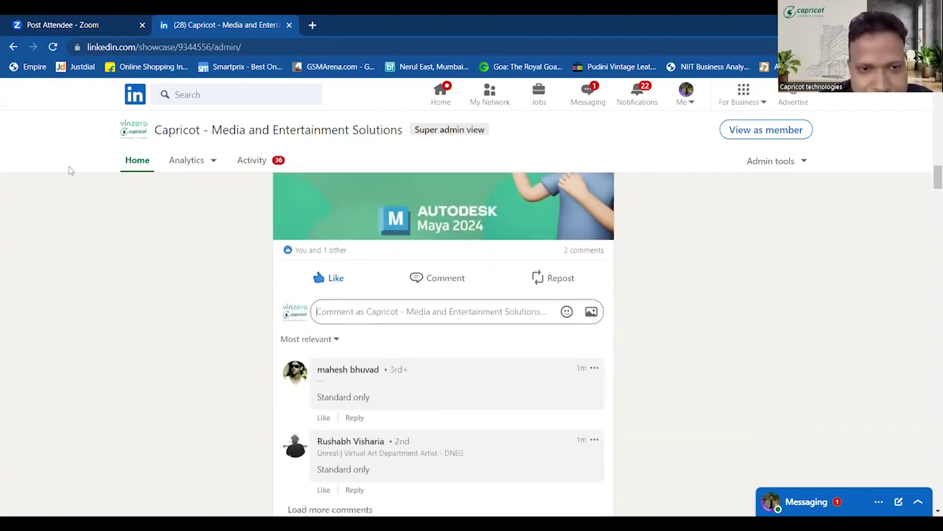
left_click(53, 47)
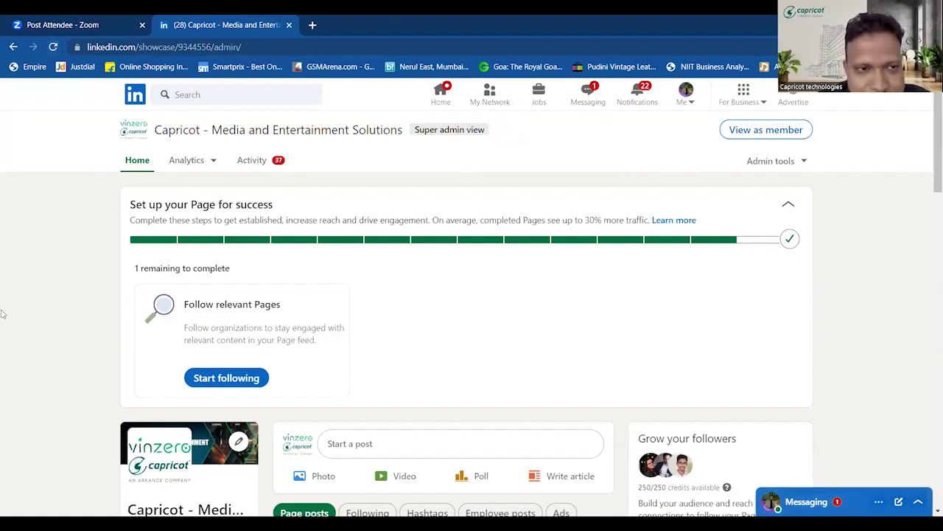
Step: Expand the Maya 2024 quiz comments to show all four answers: two Standard only, two User desired
scroll(74, 320, "down", 2)
scroll(74, 320, "down", 3)
scroll(73, 320, "down", 1)
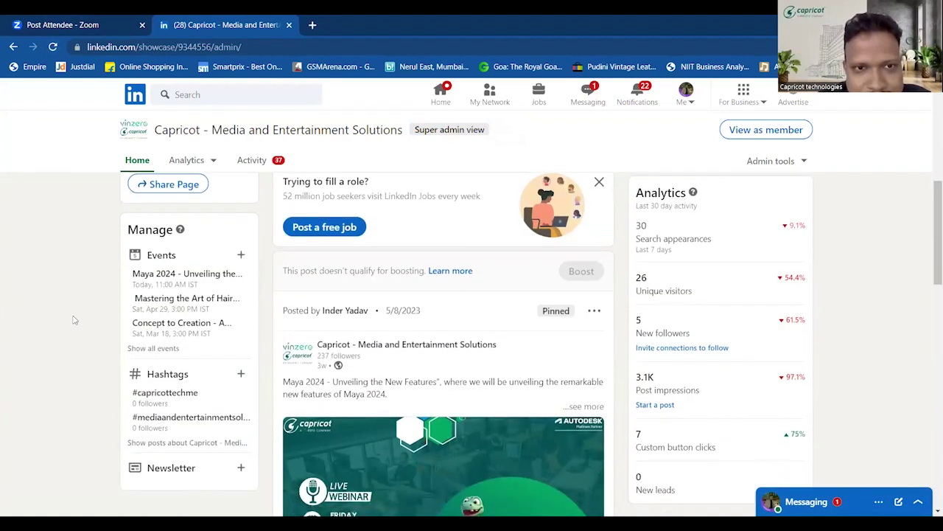
scroll(73, 320, "down", 3)
scroll(73, 319, "down", 2)
scroll(74, 320, "down", 4)
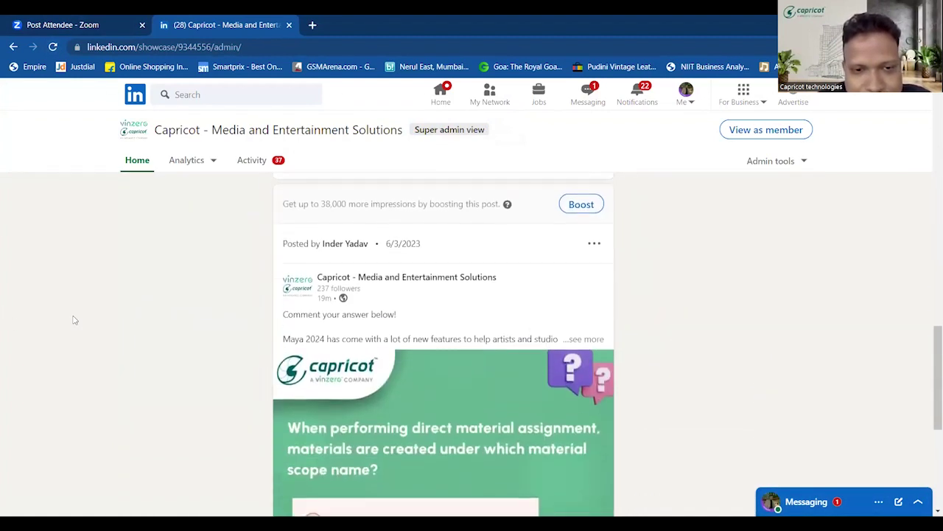
scroll(73, 320, "down", 2)
scroll(74, 320, "down", 2)
scroll(73, 320, "down", 1)
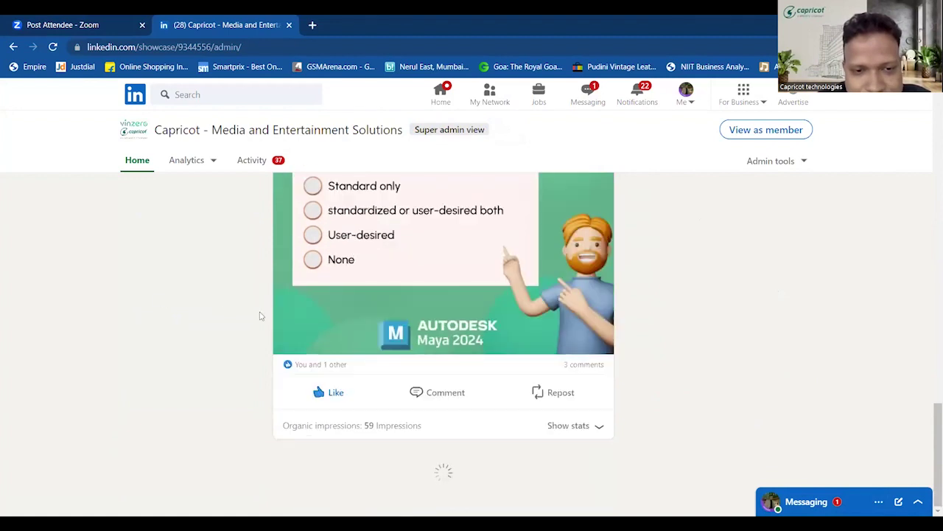
left_click(471, 395)
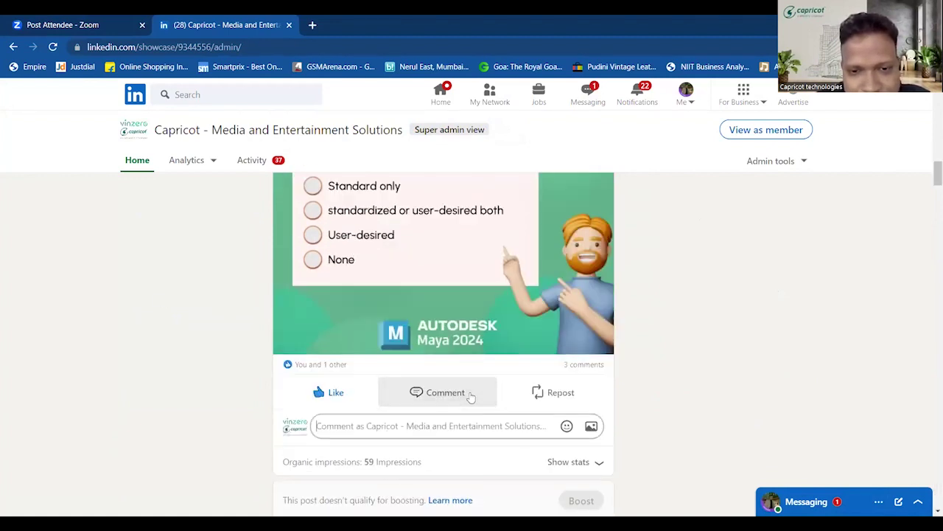
scroll(471, 395, "down", 2)
scroll(470, 395, "down", 2)
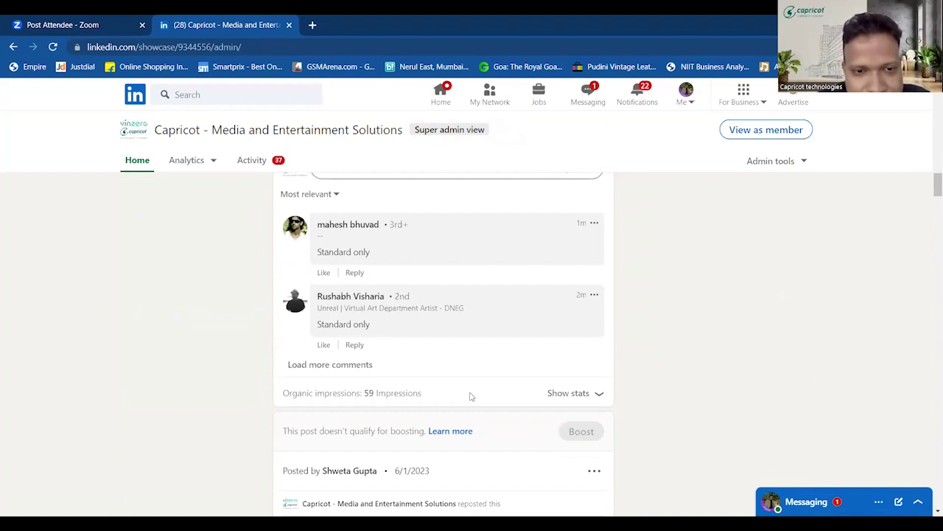
left_click(352, 364)
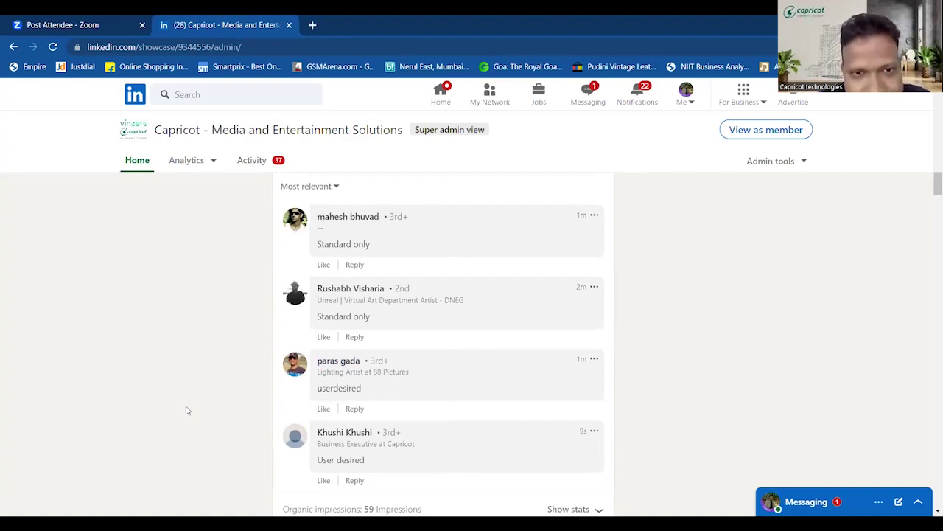
scroll(187, 411, "up", 2)
scroll(188, 410, "up", 1)
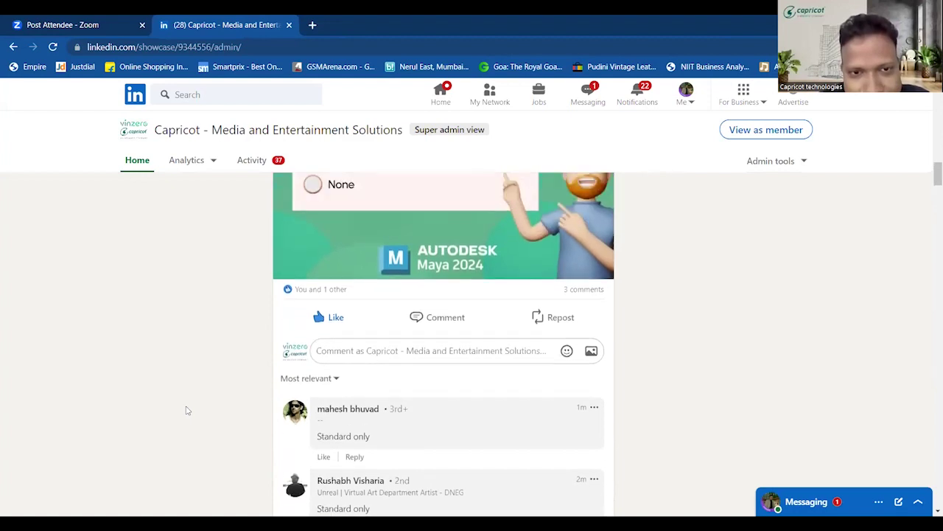
scroll(188, 411, "up", 1)
scroll(187, 410, "down", 2)
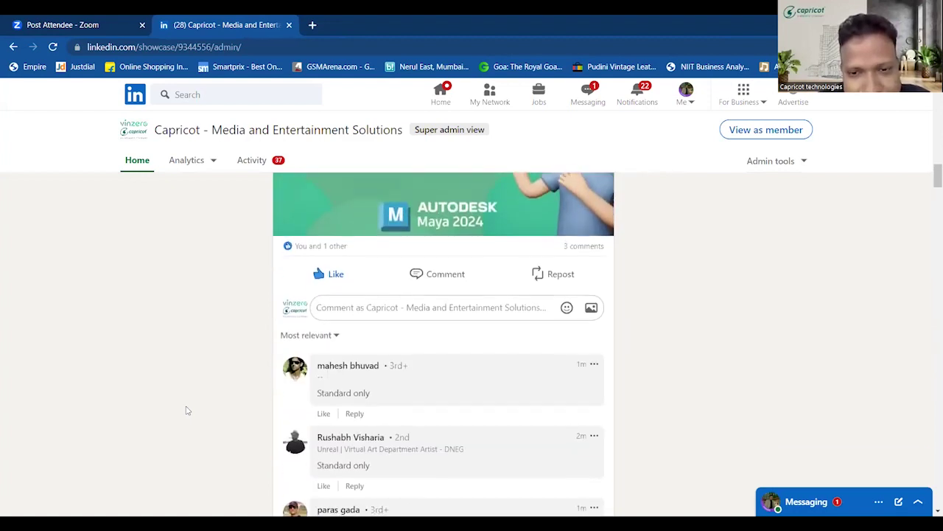
scroll(187, 410, "down", 3)
scroll(187, 411, "down", 1)
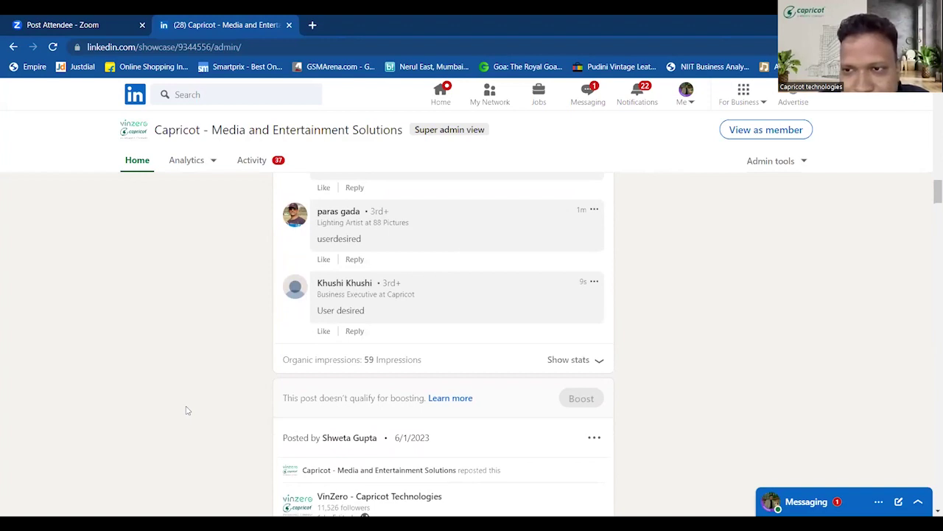
scroll(188, 410, "up", 2)
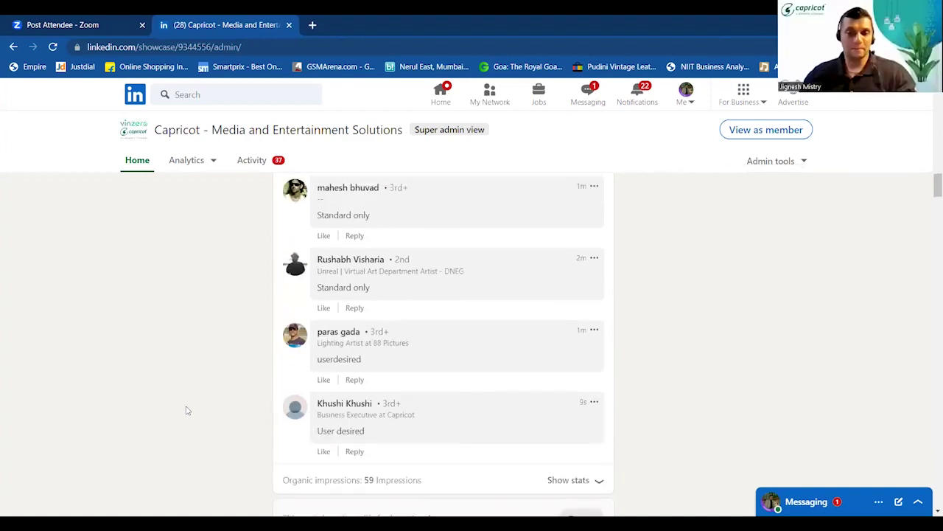
scroll(187, 411, "up", 1)
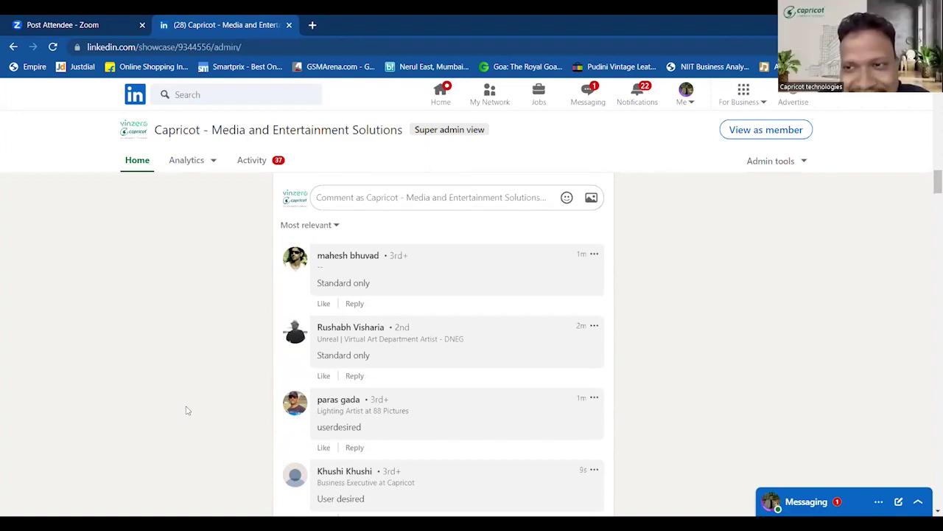
scroll(187, 410, "up", 2)
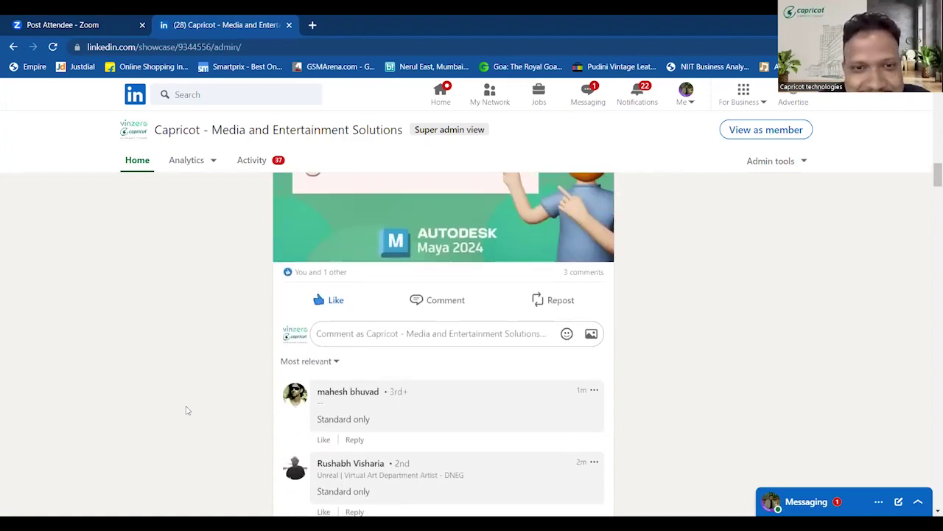
scroll(187, 410, "up", 3)
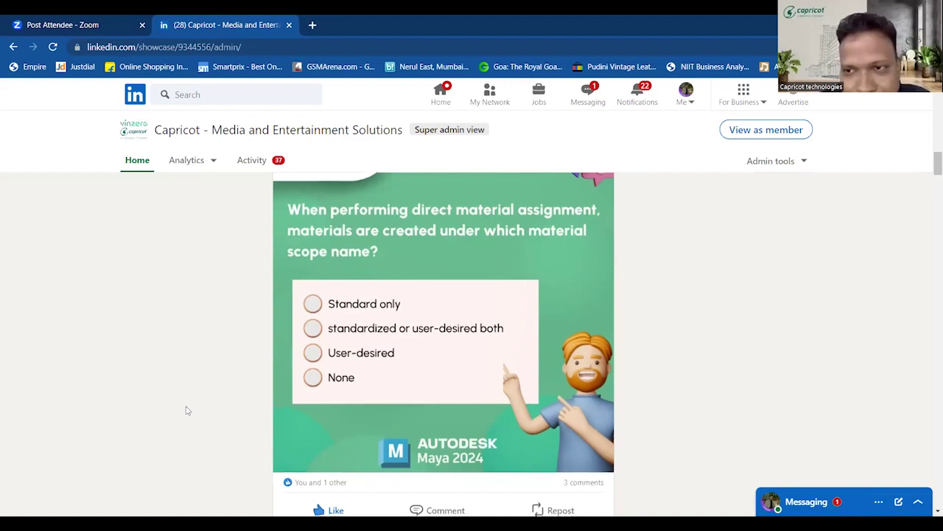
scroll(187, 411, "down", 1)
scroll(186, 411, "down", 1)
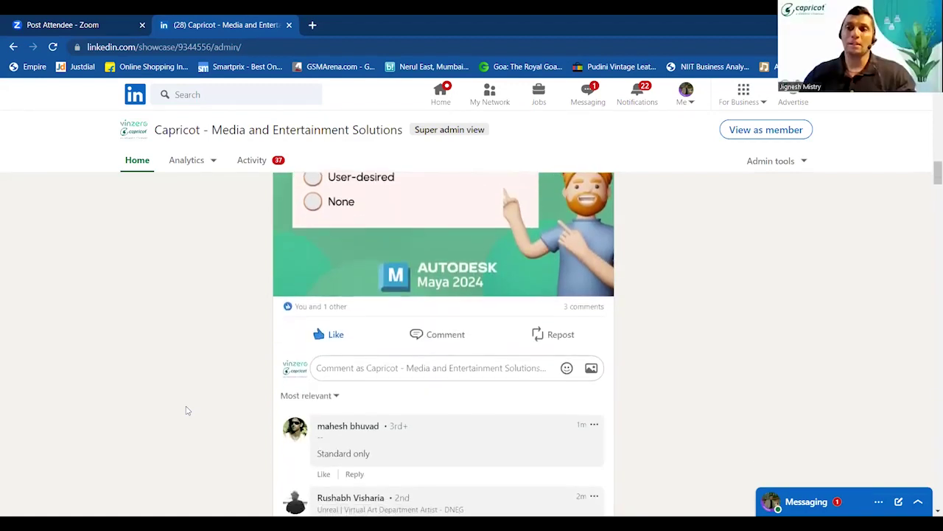
scroll(684, 341, "down", 1)
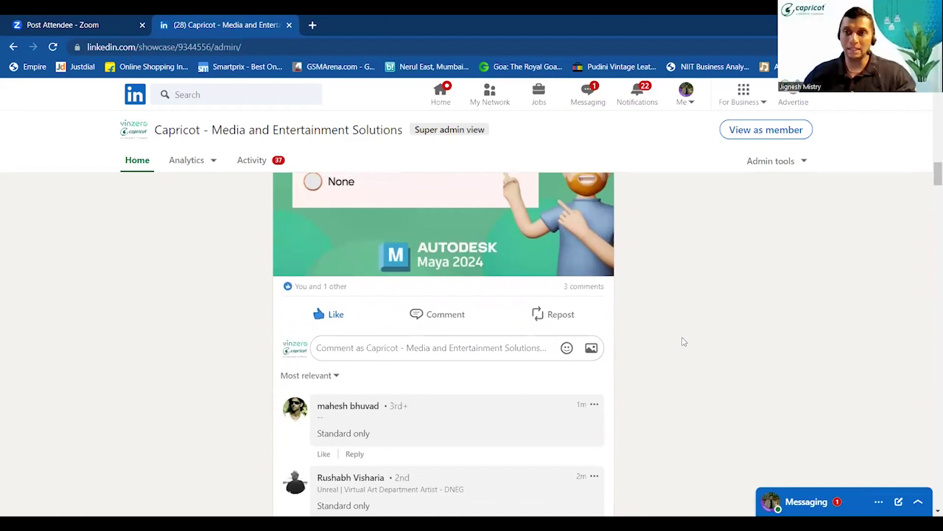
scroll(684, 341, "down", 1)
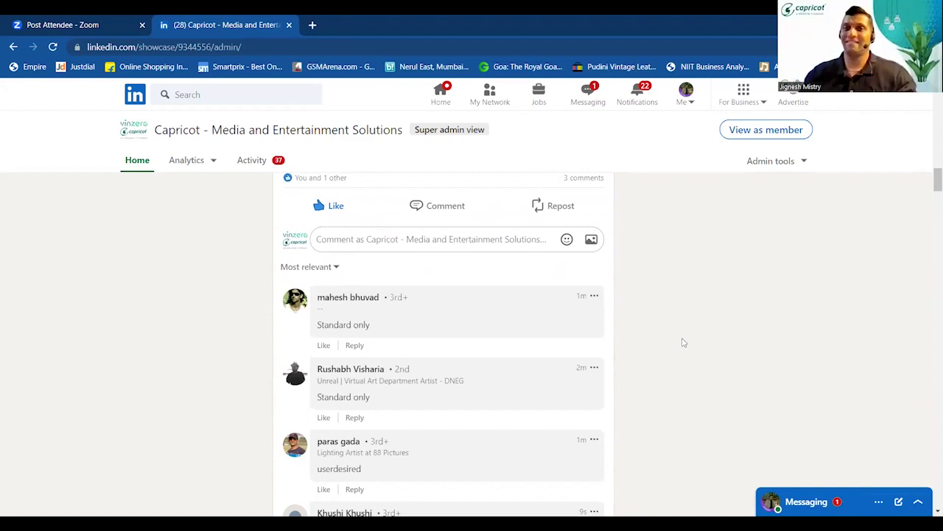
scroll(683, 342, "down", 1)
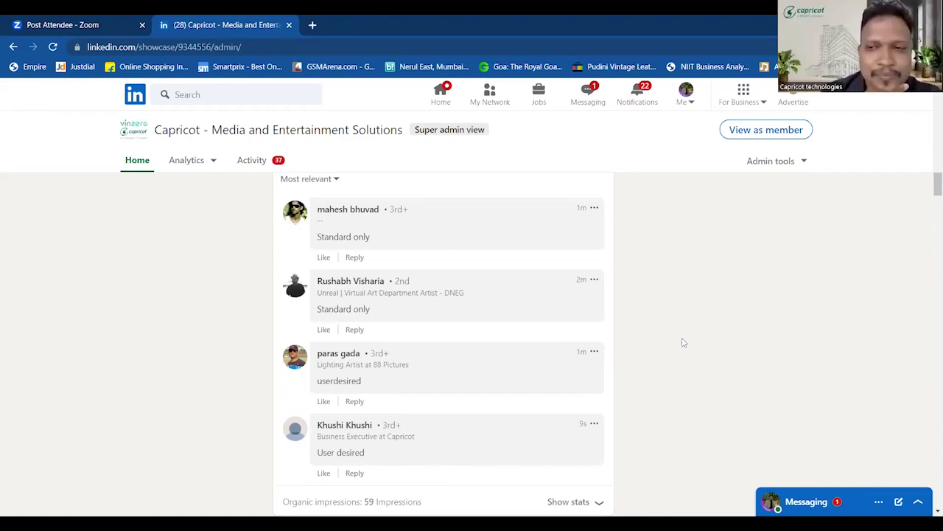
scroll(682, 342, "up", 1)
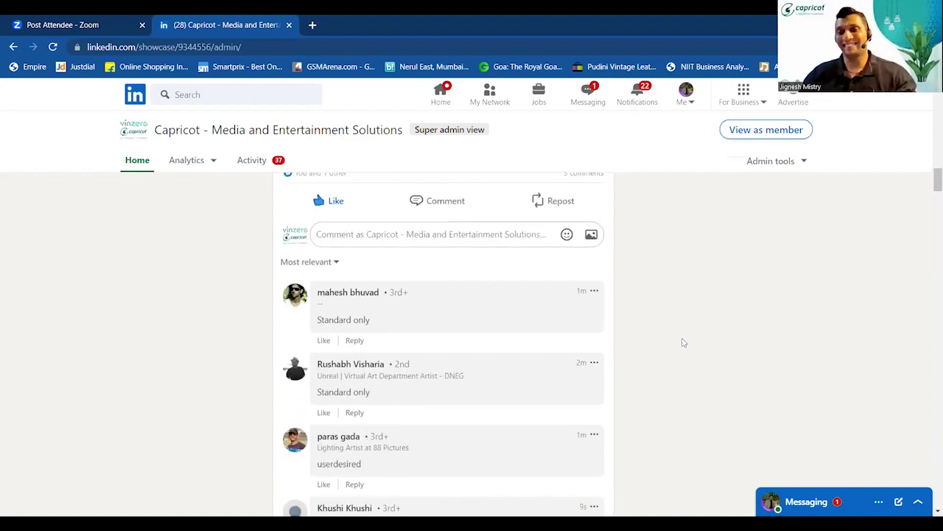
scroll(683, 342, "up", 1)
scroll(683, 342, "up", 1)
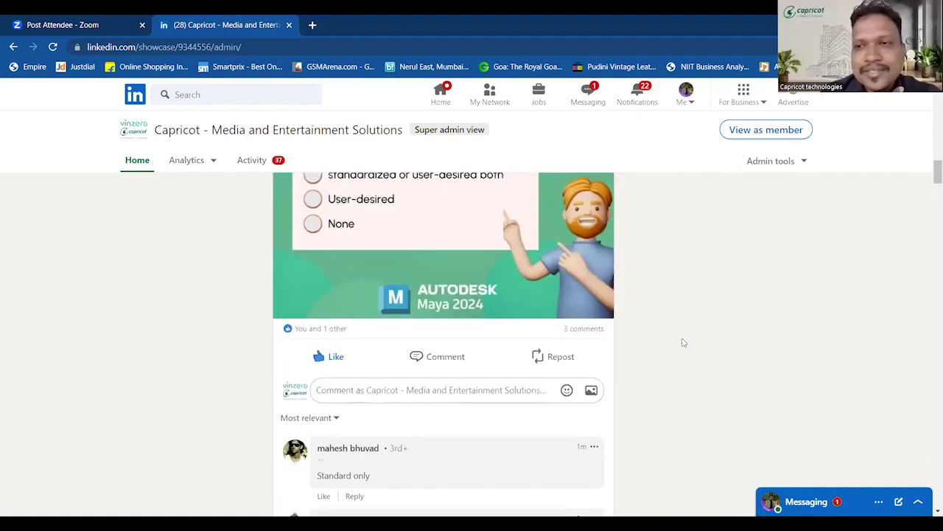